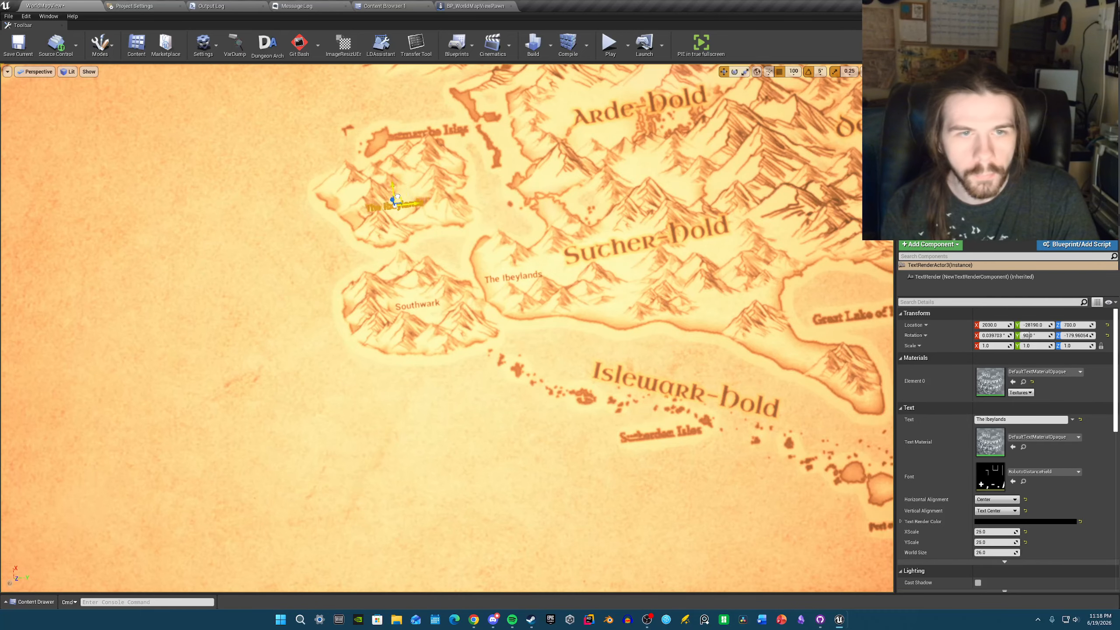
- Set the text of the selected label on the north-western mountain island to Arcanis
click(1019, 419)
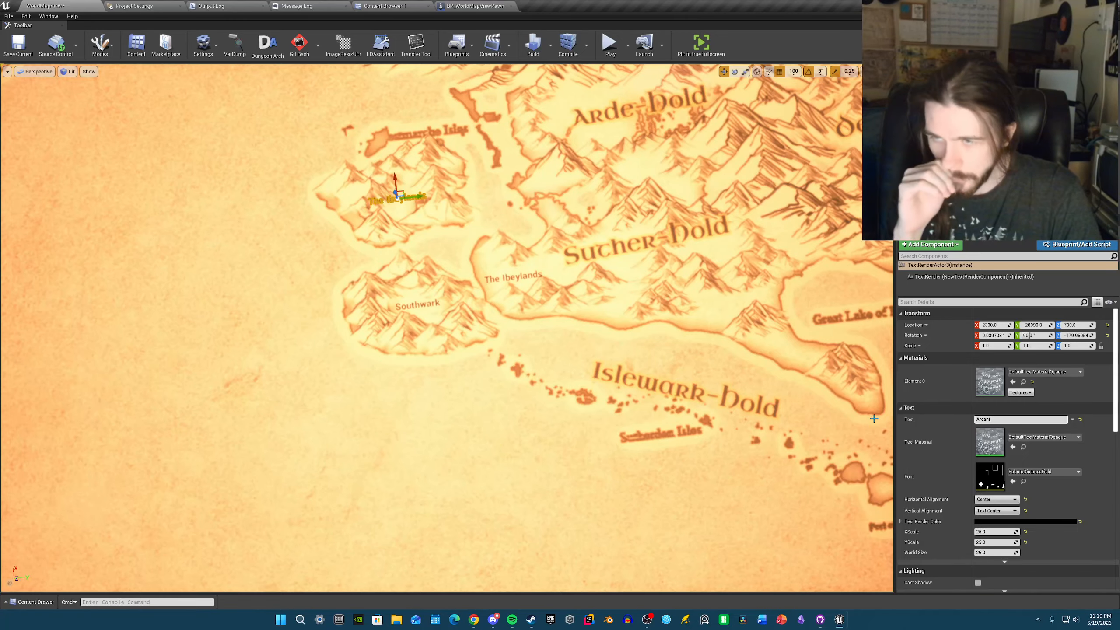
key(Return)
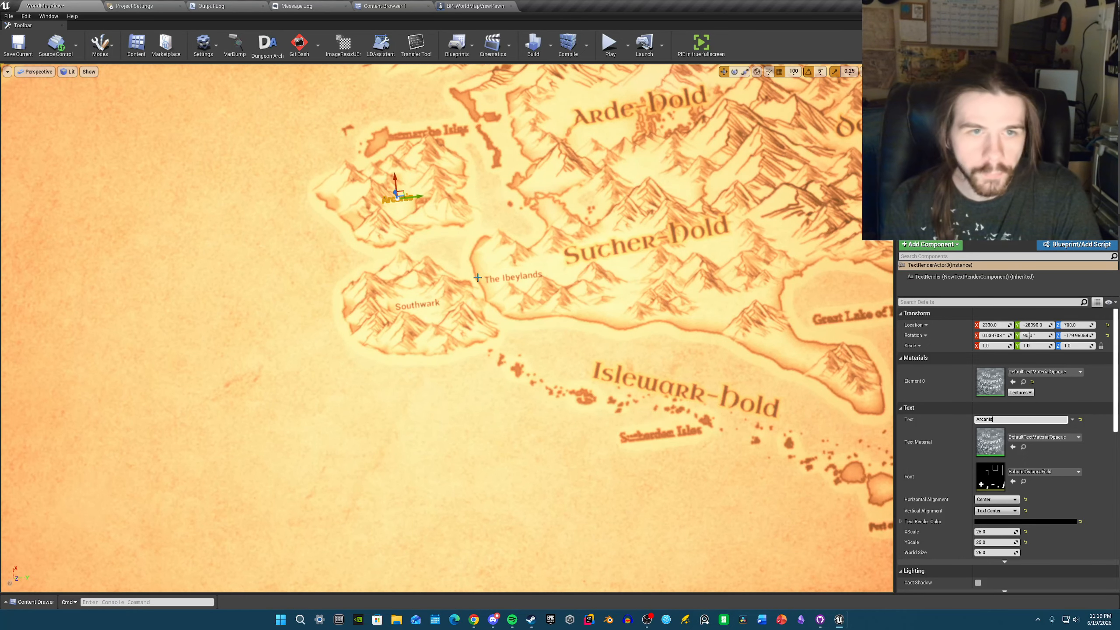
mouse_move(478, 277)
right_down()
mouse_move(450, 260)
mouse_move(299, 265)
mouse_move(291, 251)
mouse_move(436, 247)
mouse_move(476, 265)
right_up()
key(g)
key(g)
- Duplicate the Arcanis label onto the small isles to its north and set the copy's text to Westnarche Isles
drag(421, 309, 416, 223)
key(g)
key(g)
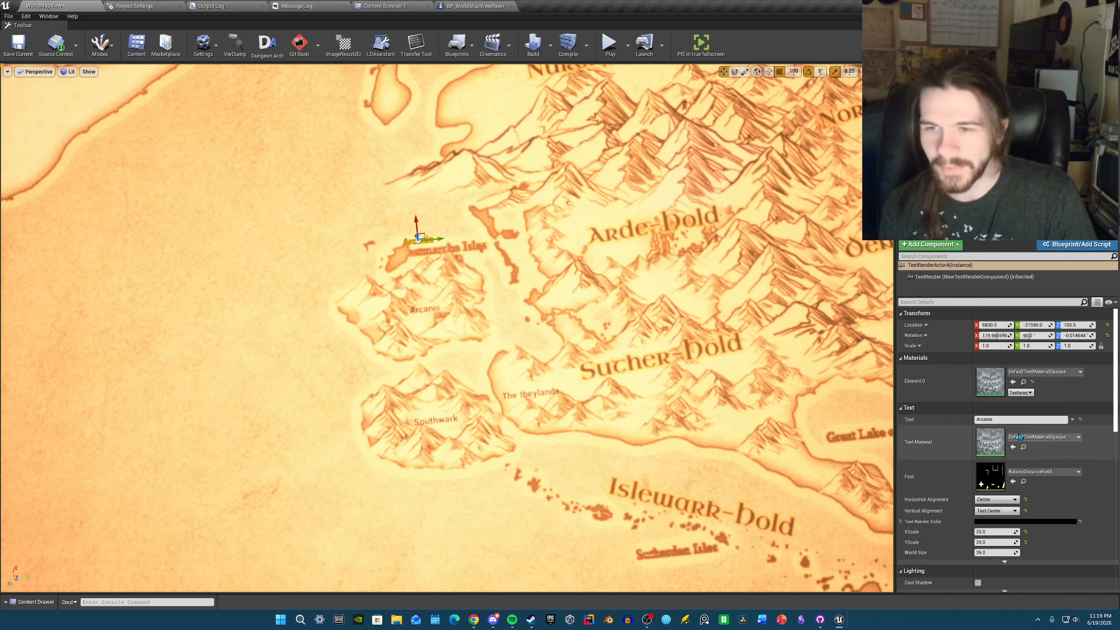
click(1014, 420)
text(West)
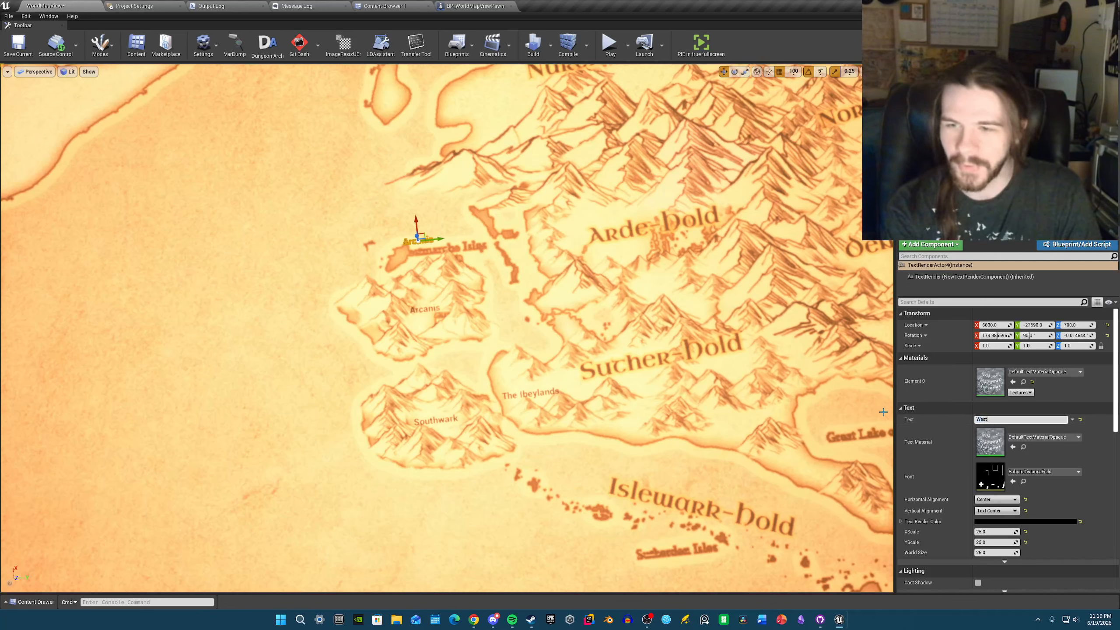
text(marc)
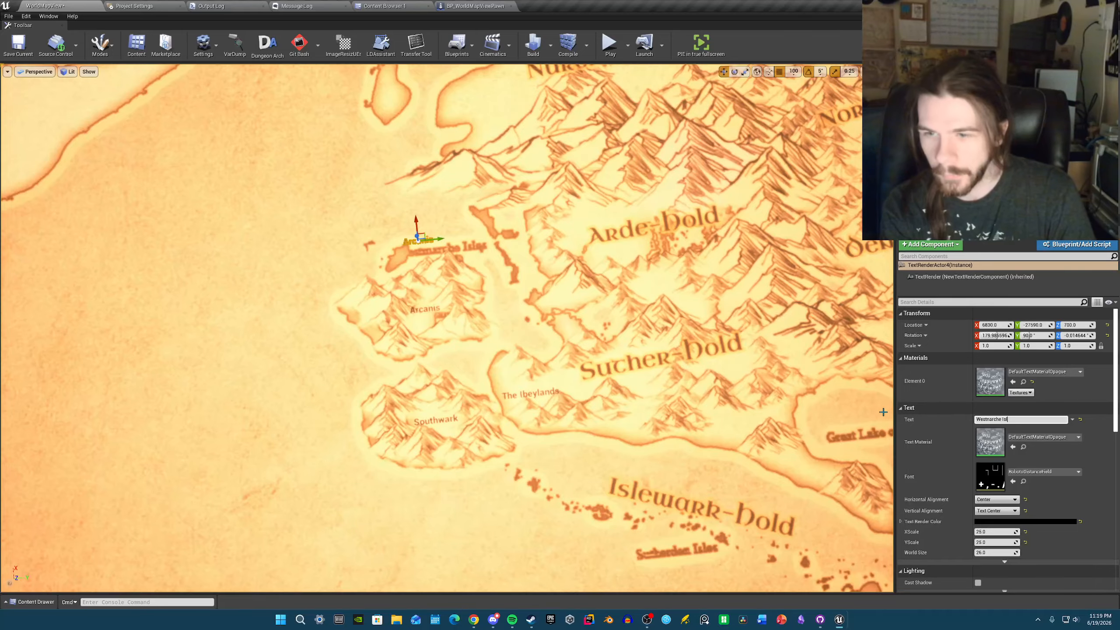
key(Return)
- Move the Westnarche Isles label north-west, just above the isles' printed map name, to X 7030
scroll(482, 259, up, 3)
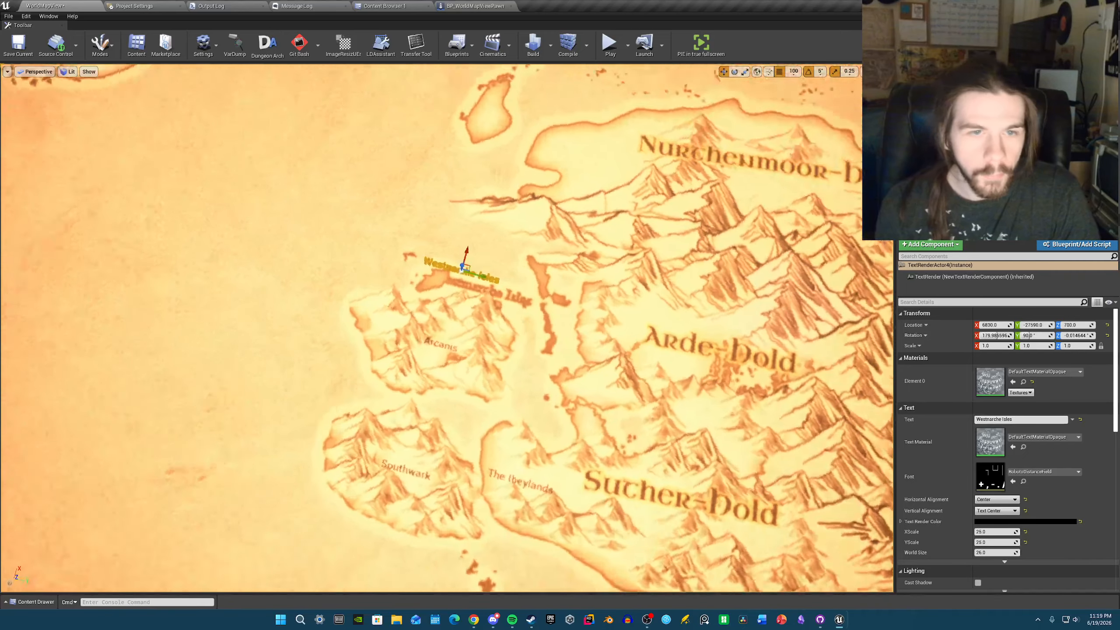
drag(467, 259, 451, 250)
right_drag(451, 249, 475, 296)
mouse_move(438, 291)
mouse_down()
mouse_move(470, 294)
mouse_move(449, 293)
mouse_up()
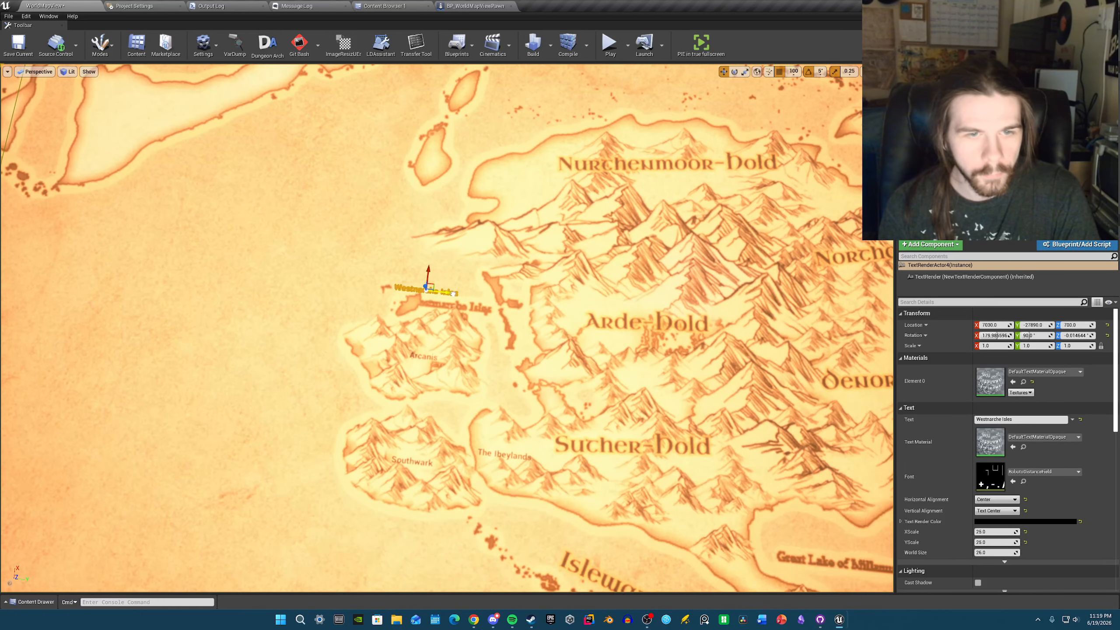
key(g)
right_drag(449, 292, 441, 304)
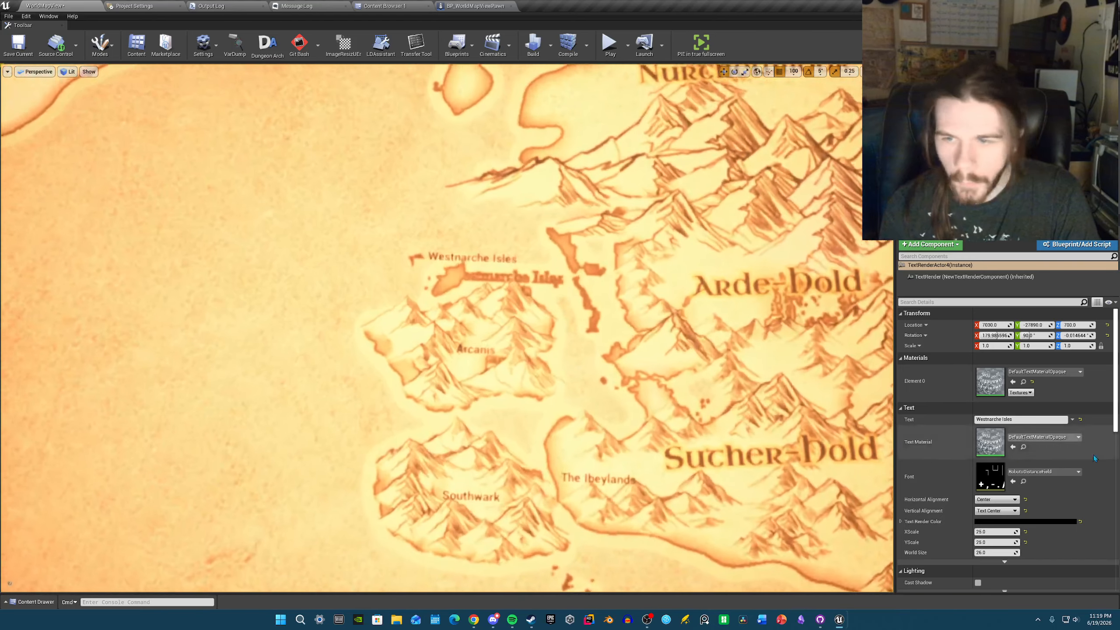
- Correct the isles label's spelling to Westmarche Isles and nudge it north to X 7130
click(989, 419)
key(BackSpace)
text(m)
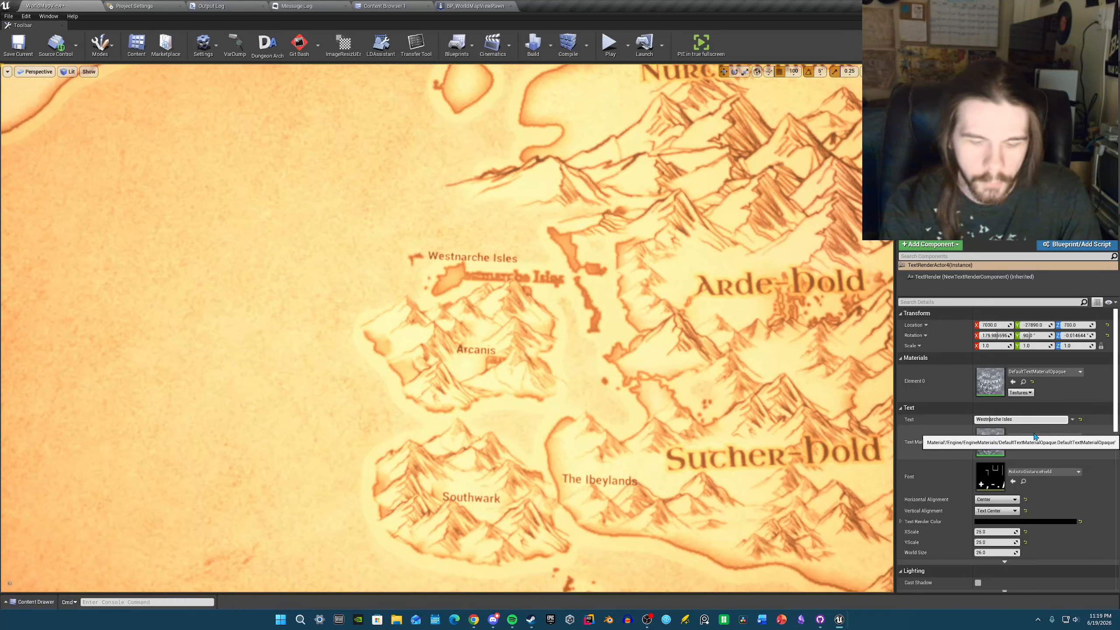
key(Return)
right_drag(483, 247, 490, 263)
key(g)
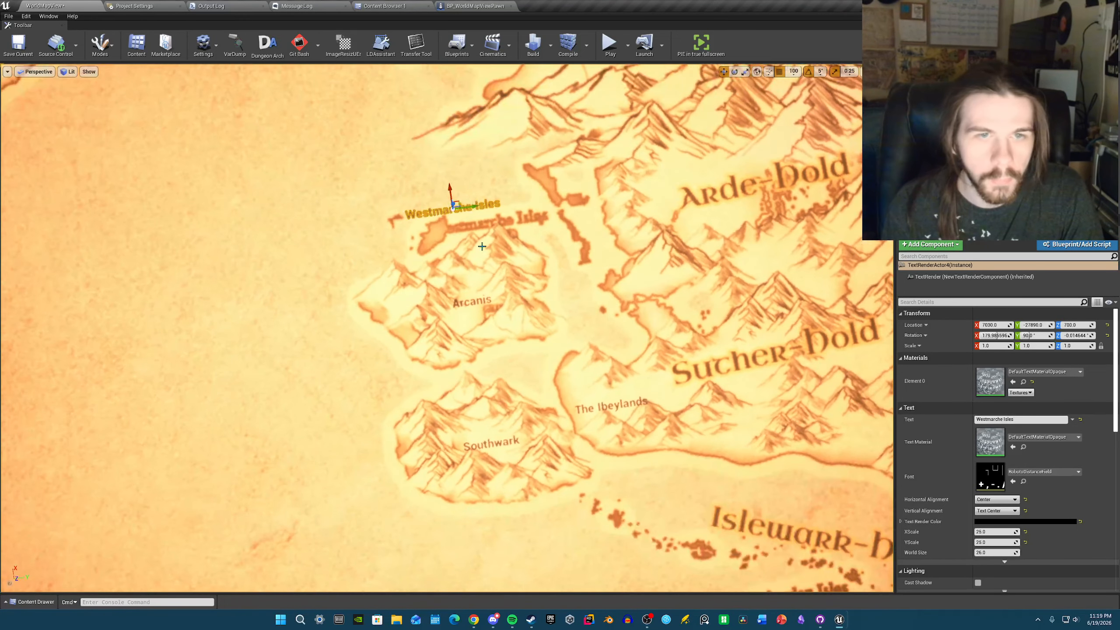
drag(450, 193, 477, 206)
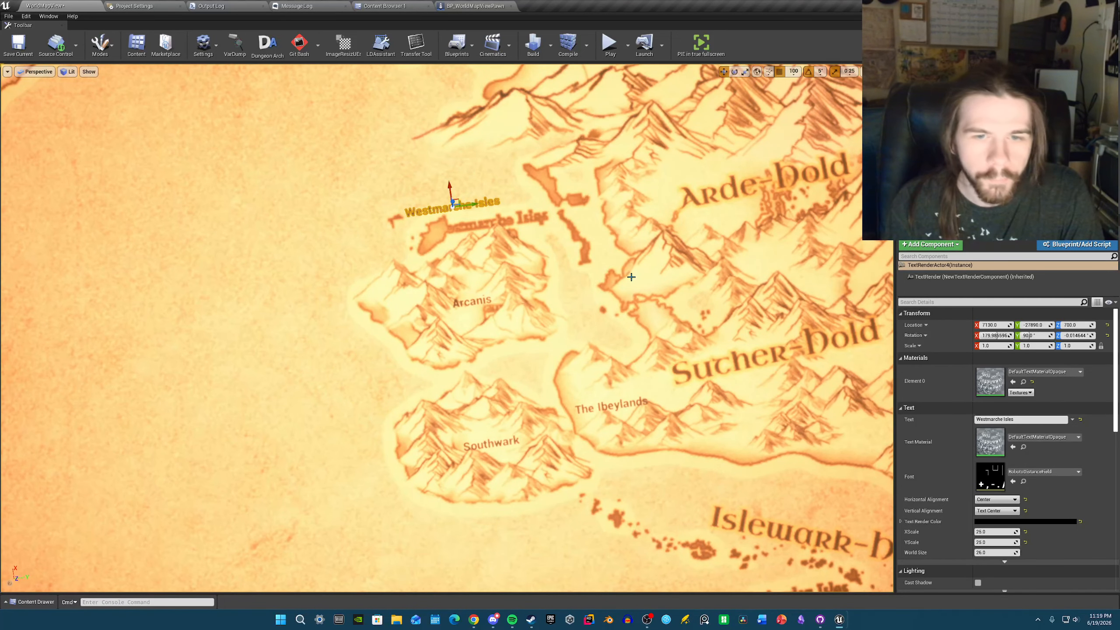
click(648, 304)
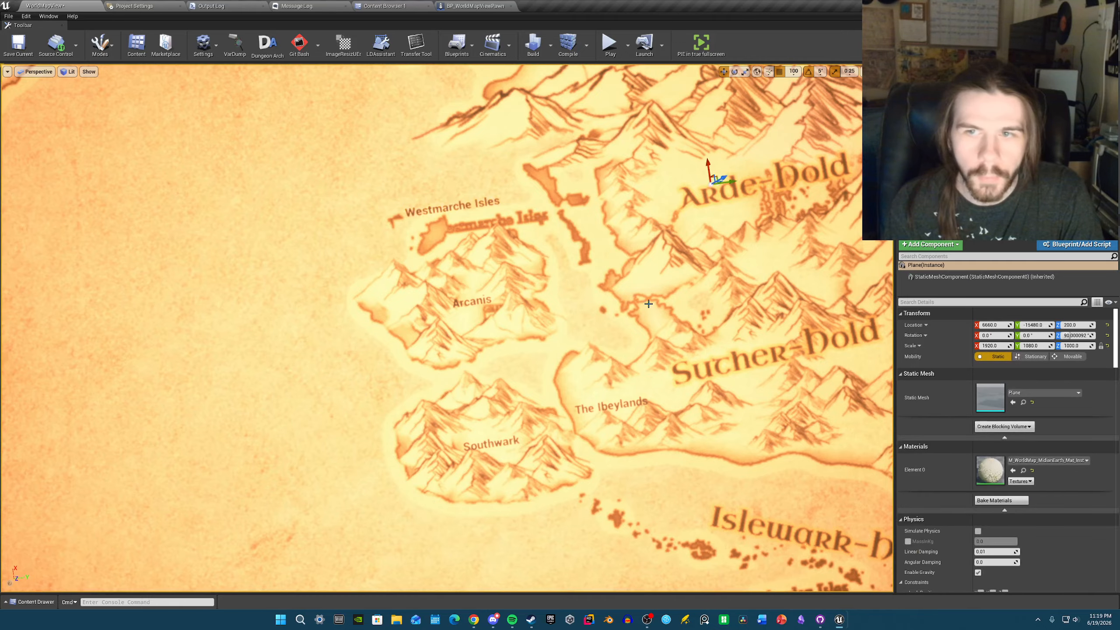
- Select the Southwark, The Ibeylands, Arcanis and Westmarche Isles labels together and survey the surrounding map regions
click(492, 442)
right_drag(492, 442, 472, 437)
key(s)
shift+click(992, 176)
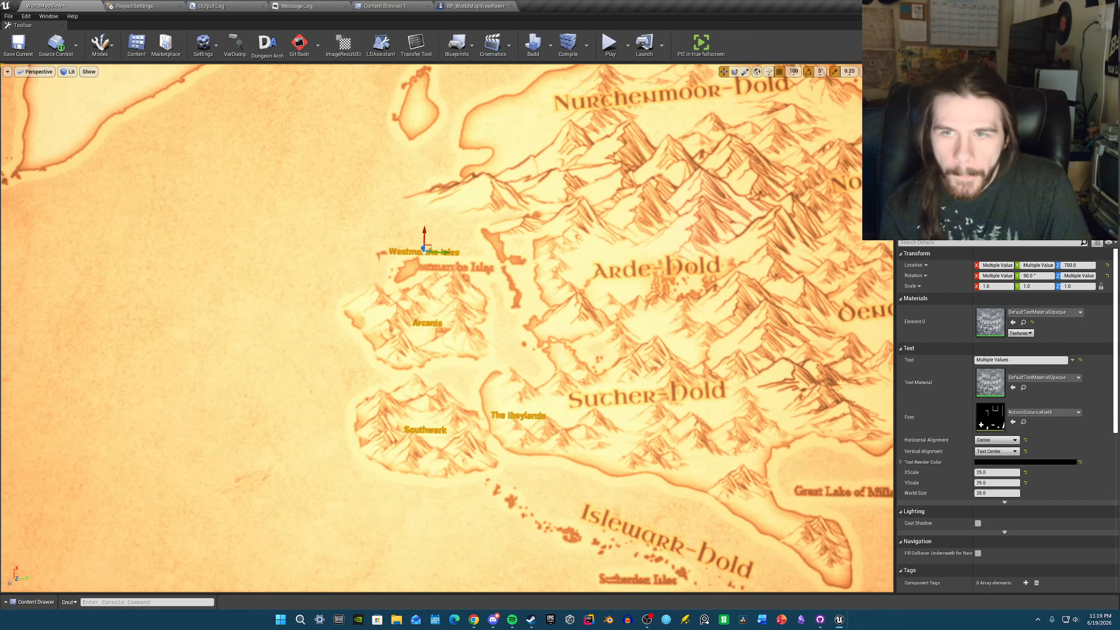
click(402, 252)
right_drag(457, 273, 444, 273)
key(d)
key(d)
key(s)
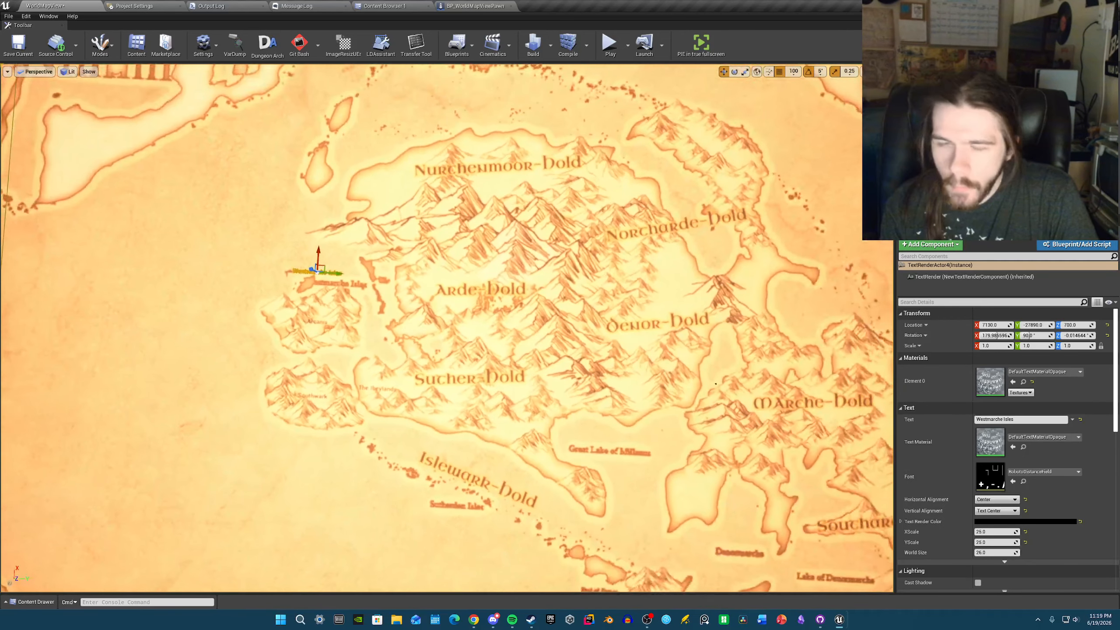
key(w)
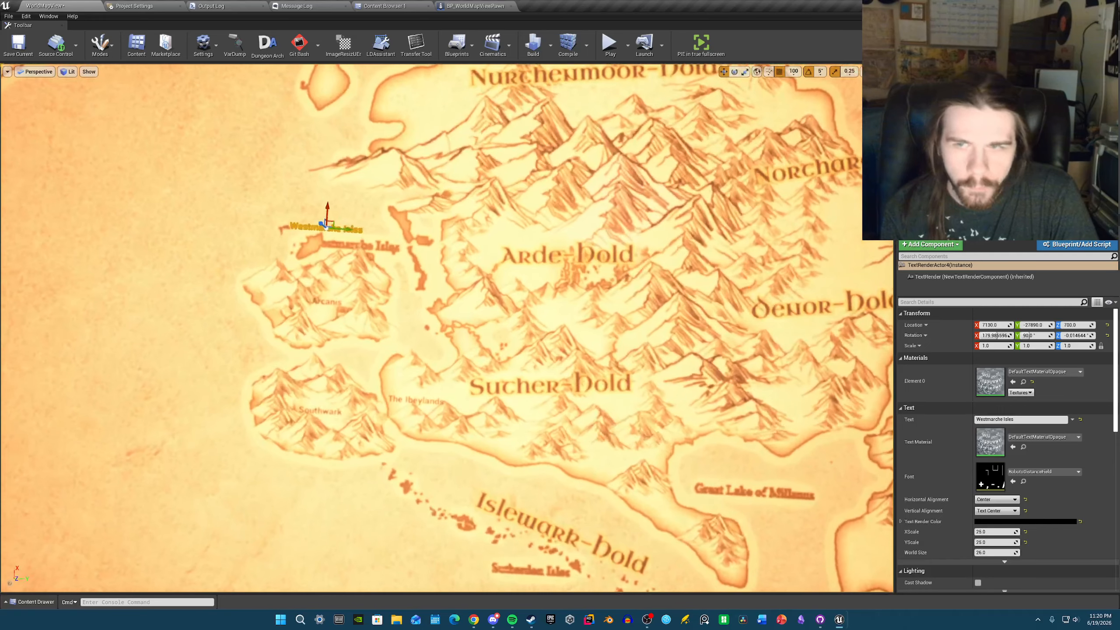
- Duplicate The Ibeylands label to its east, below Sucher-Hold, and set the copy's text to Ithalden
click(327, 302)
click(415, 401)
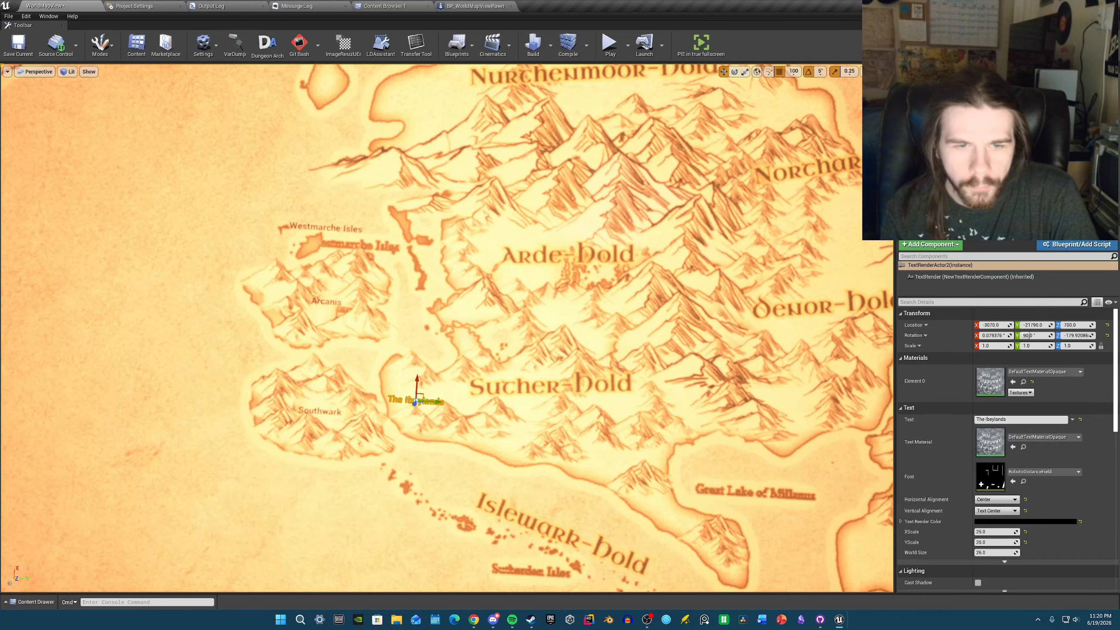
key(w)
right_drag(416, 401, 445, 392)
key(s)
key(s)
alt+drag(388, 310, 489, 336)
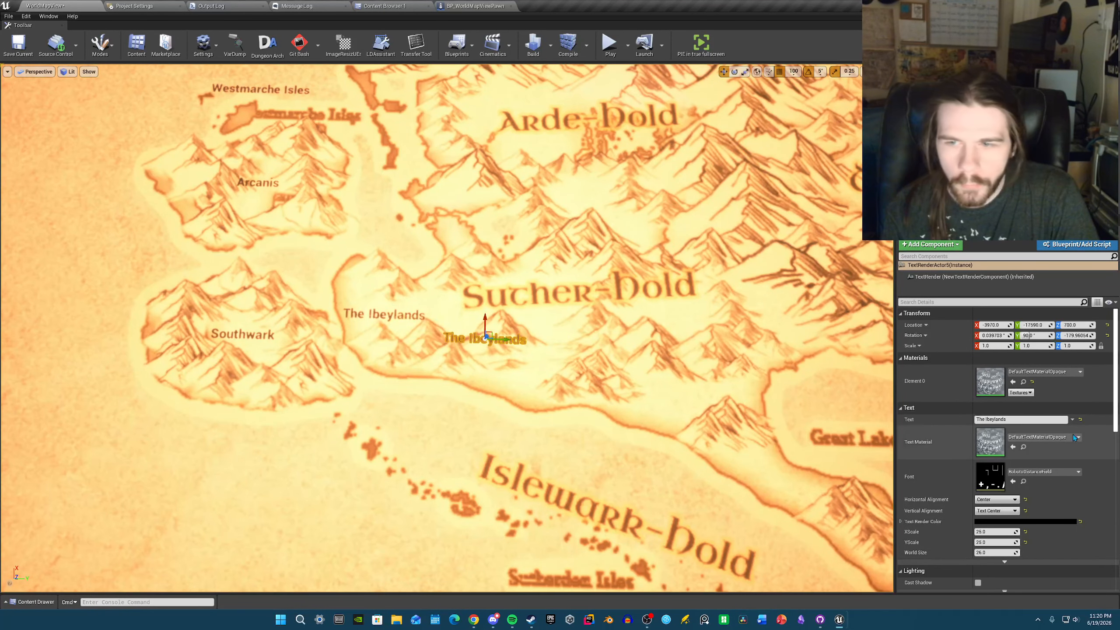
click(1015, 419)
text(ith)
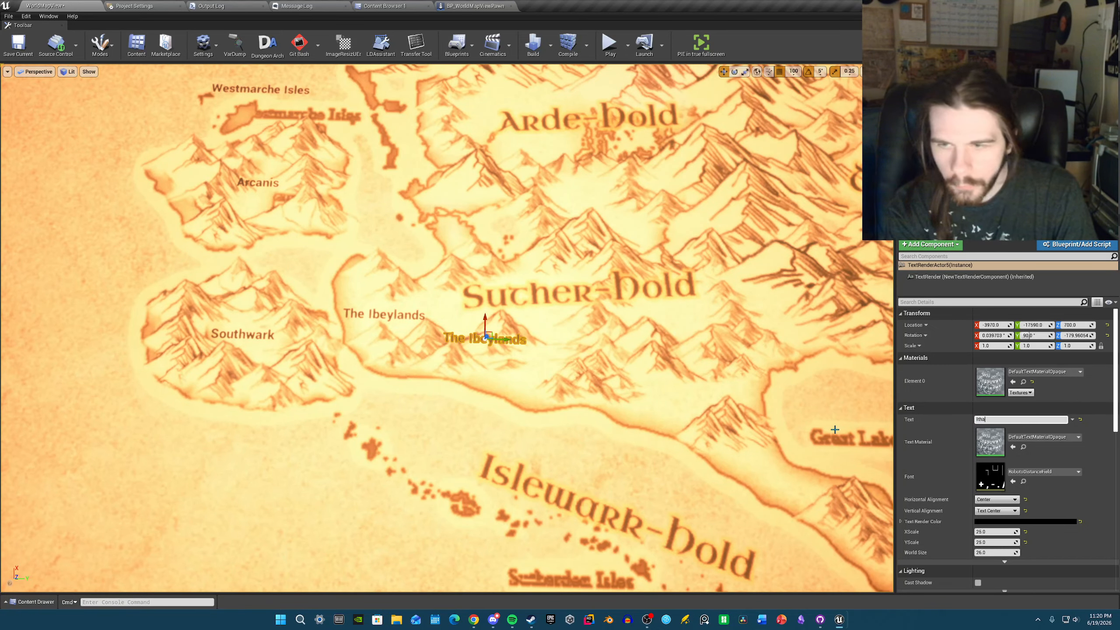
key(Return)
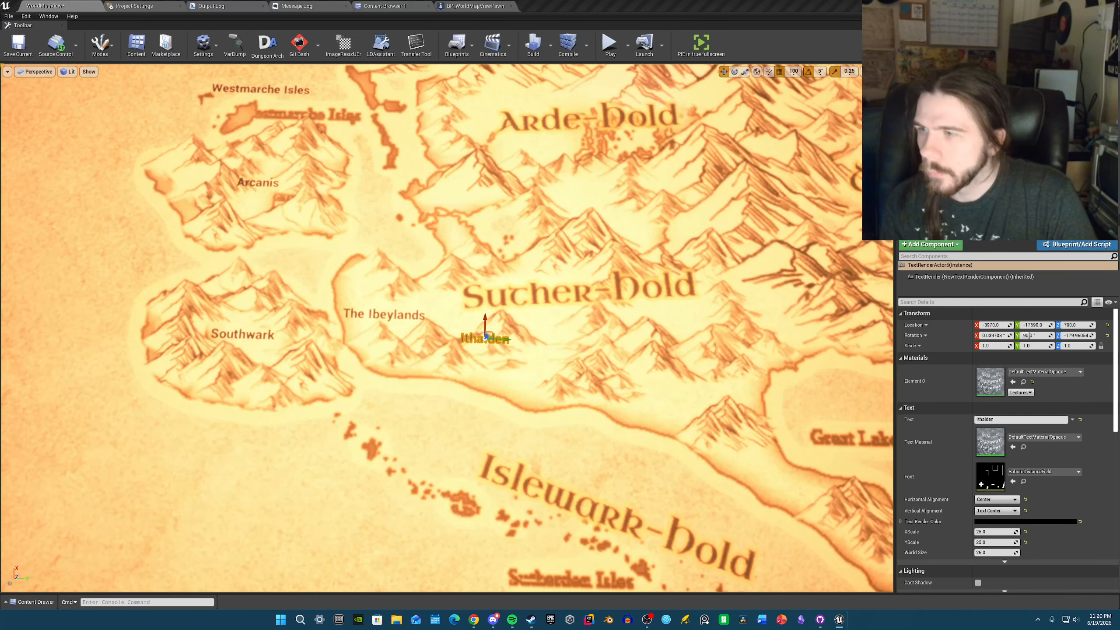
- Move the Ithalden label north-west beside The Ibeylands, and nudge The Ibeylands label slightly north
drag(492, 336, 468, 318)
click(395, 317)
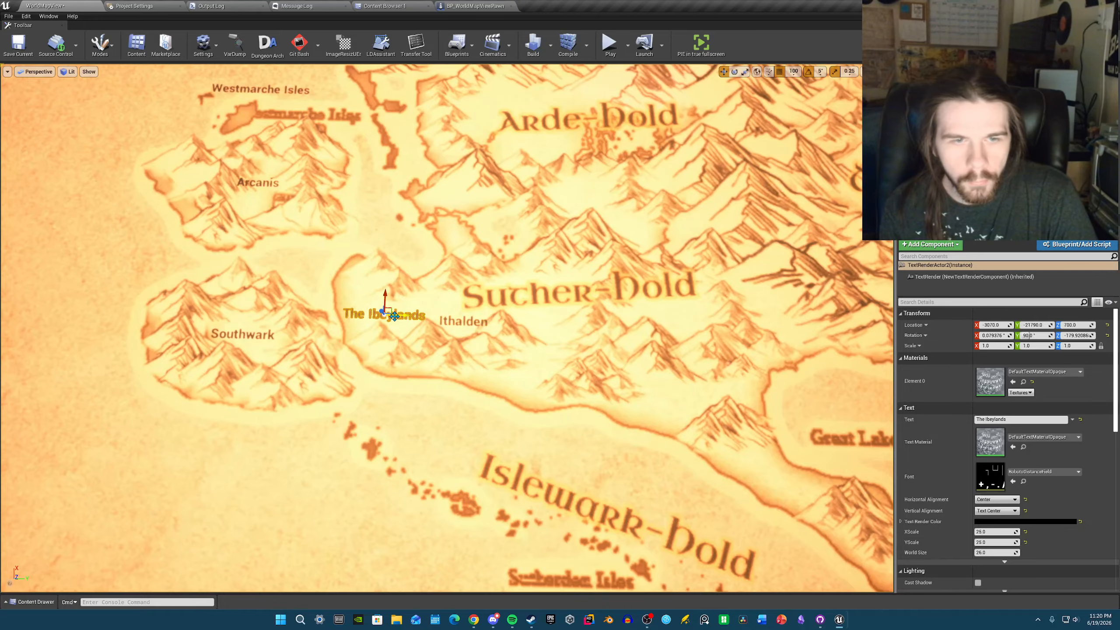
drag(386, 302, 386, 299)
right_drag(411, 320, 411, 338)
key(s)
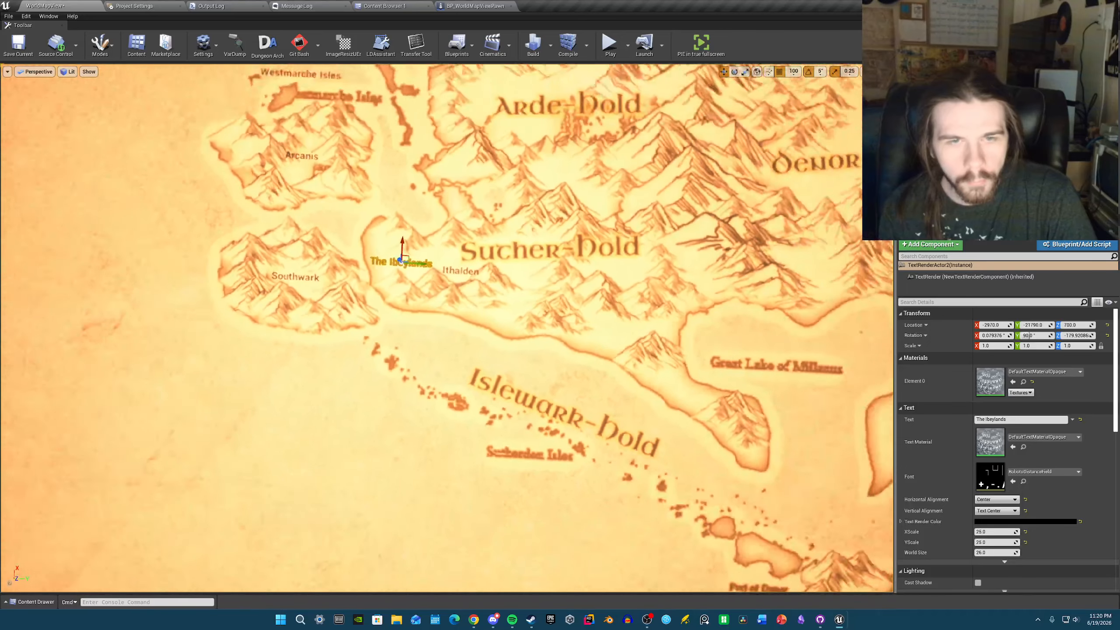
- Duplicate the Ithalden label to just above the Sucher-Hold name and set the copy's text to Lihmandris
click(467, 275)
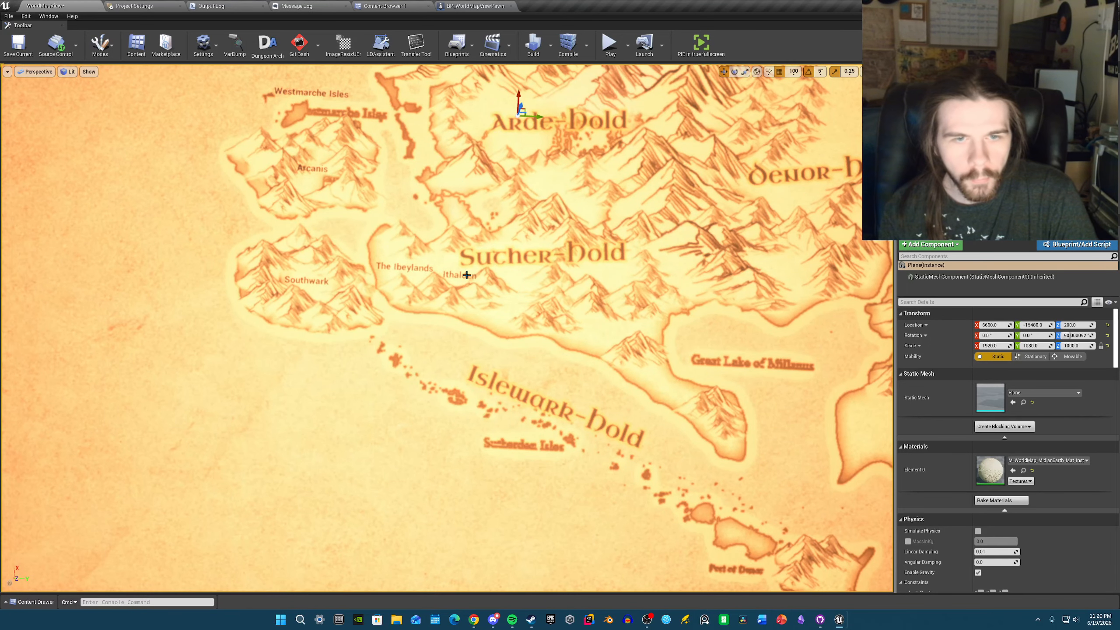
click(467, 274)
right_drag(467, 275, 490, 254)
key(w)
key(w)
alt+drag(409, 390, 401, 326)
drag(414, 344, 484, 338)
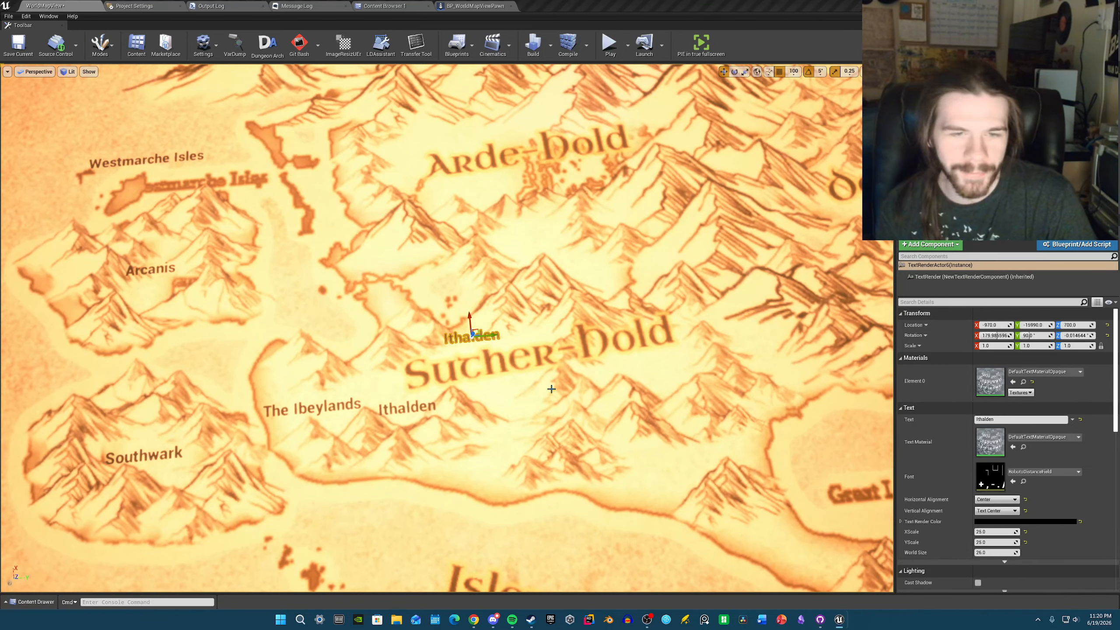
right_drag(553, 388, 513, 388)
double_click(1011, 419)
text(Lihmandris)
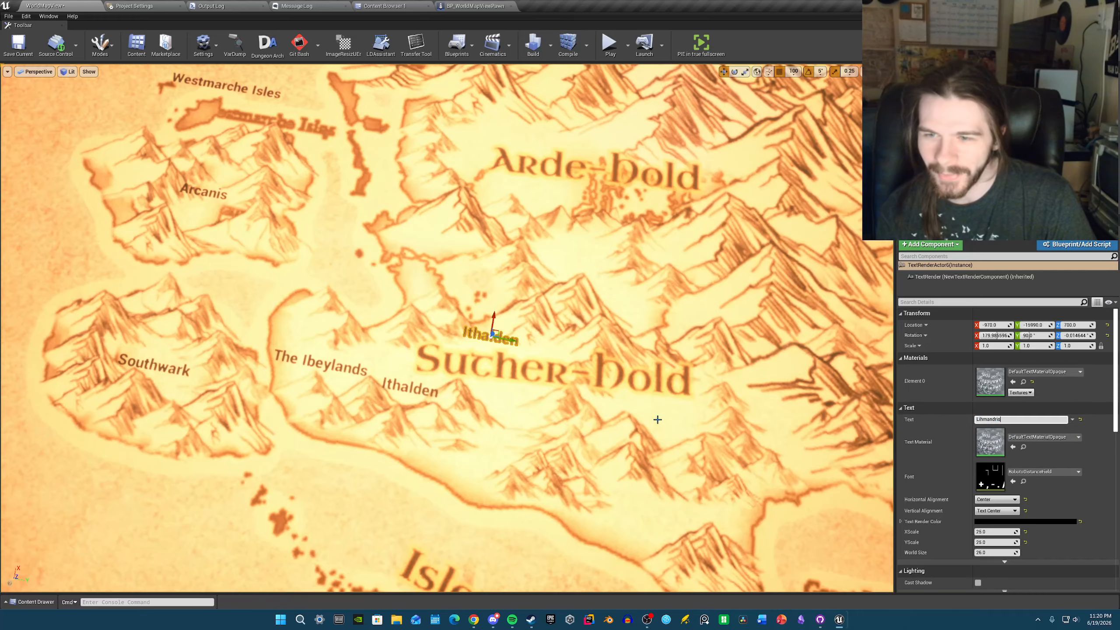
- Duplicate the Lihmandris label to the area south of the Sucher-Hold name and set the copy's text to Corthaidh Dun
right_drag(610, 376, 610, 390)
right_drag(489, 292, 523, 286)
key(s)
alt+drag(508, 287, 542, 349)
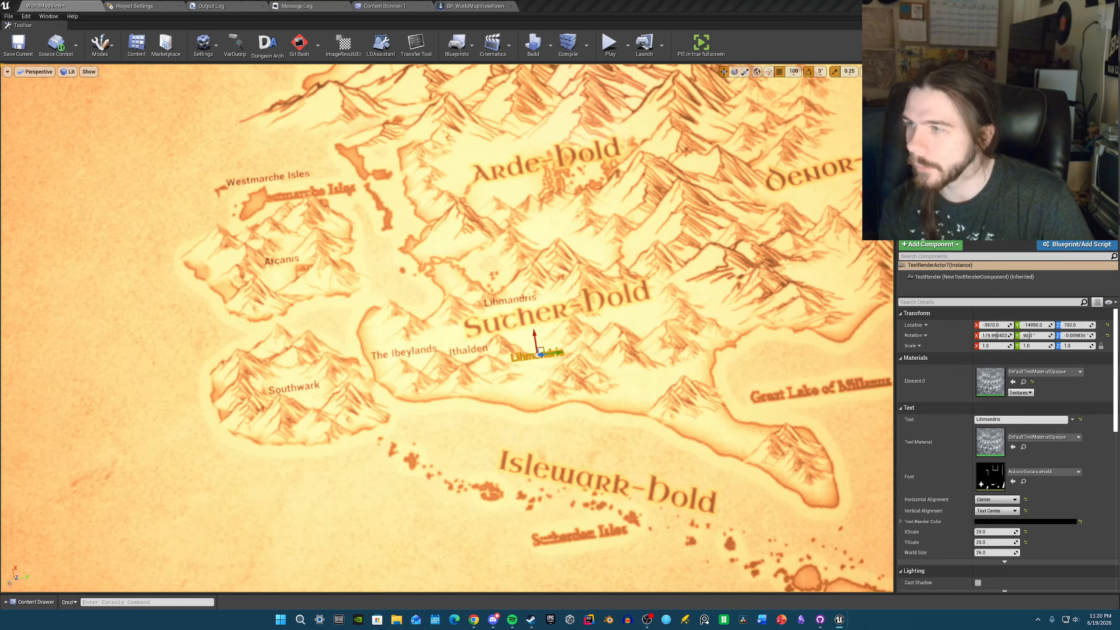
click(1004, 420)
key(ctrl+a)
text(Corthaidh Dun)
right_drag(613, 402, 585, 390)
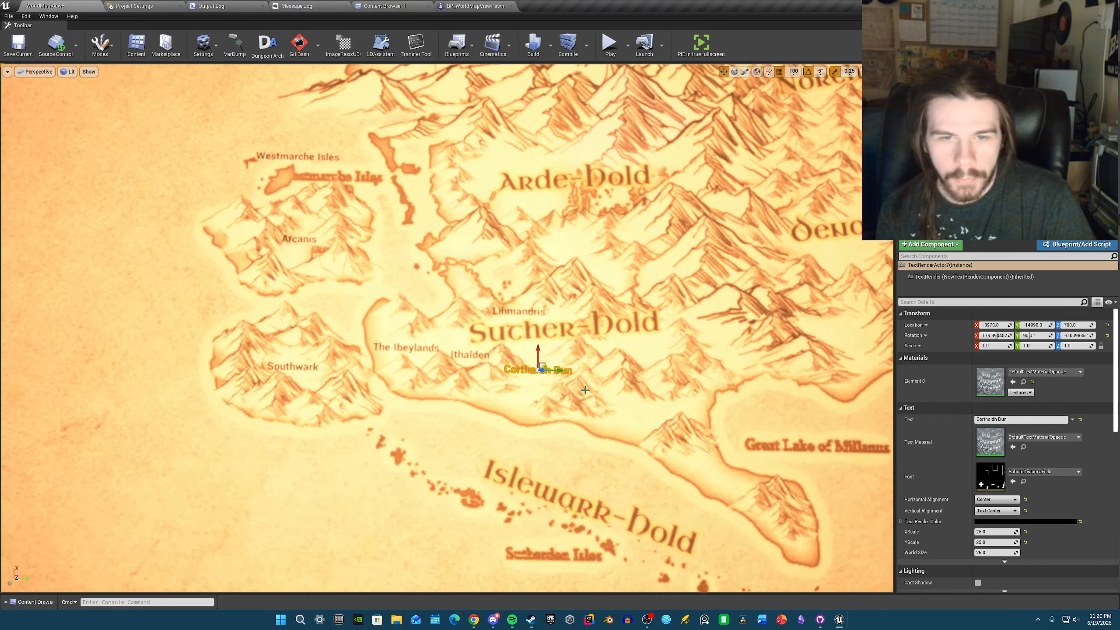
- Move the Corthaidh Dun label north-east beneath the Sucher-Hold name, to Y -12990, keeping its height at Z 700
drag(541, 366, 602, 332)
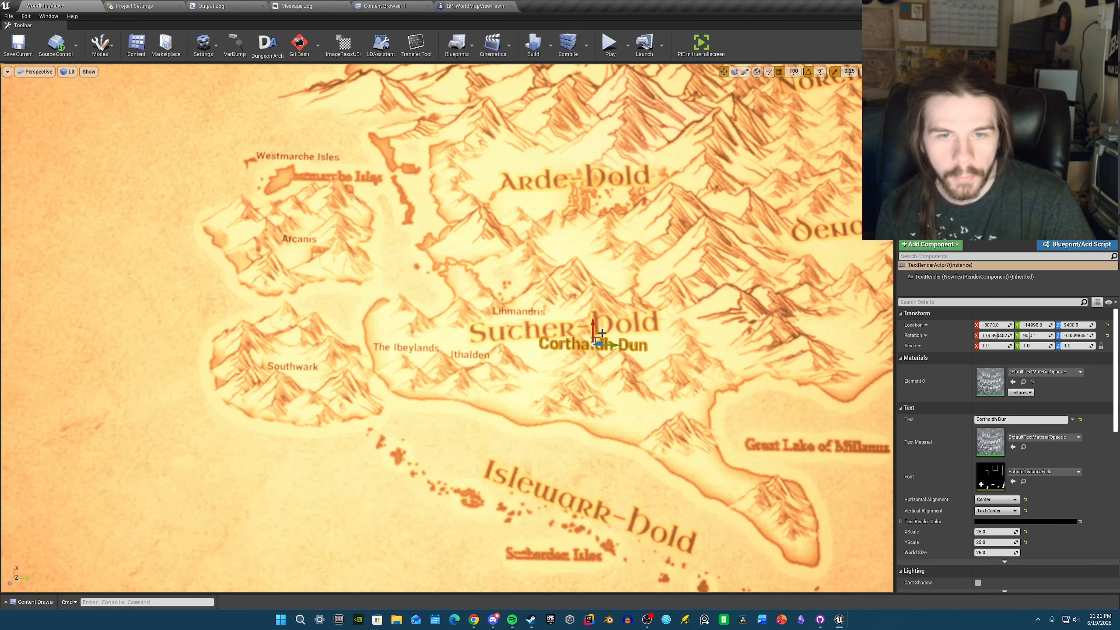
key(ctrl+z)
drag(547, 365, 583, 351)
right_drag(583, 352, 578, 352)
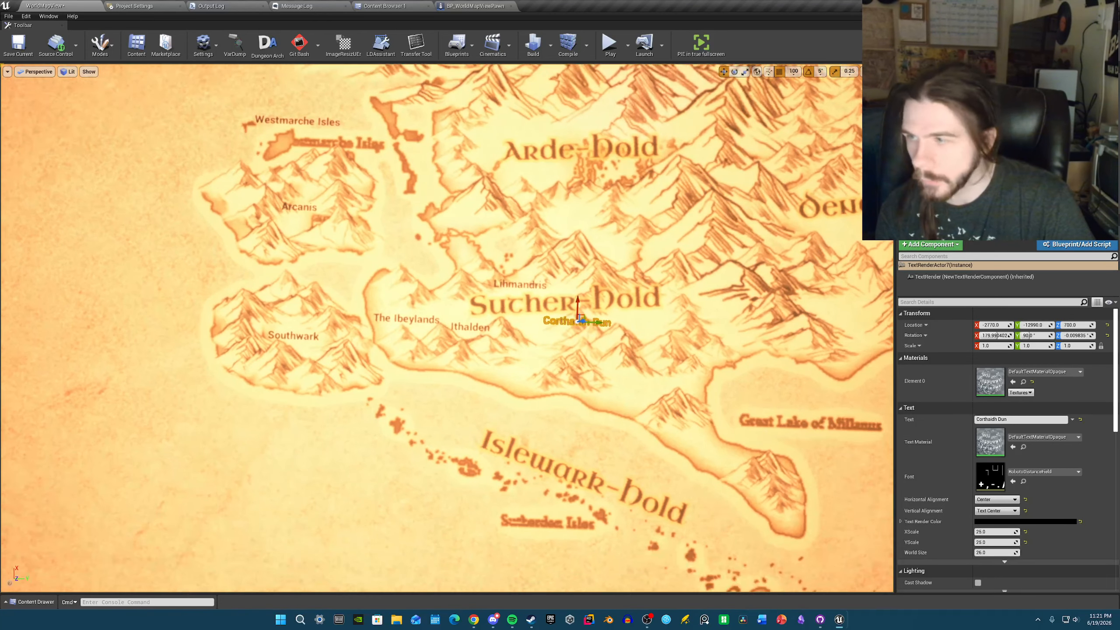
key(d)
key(w)
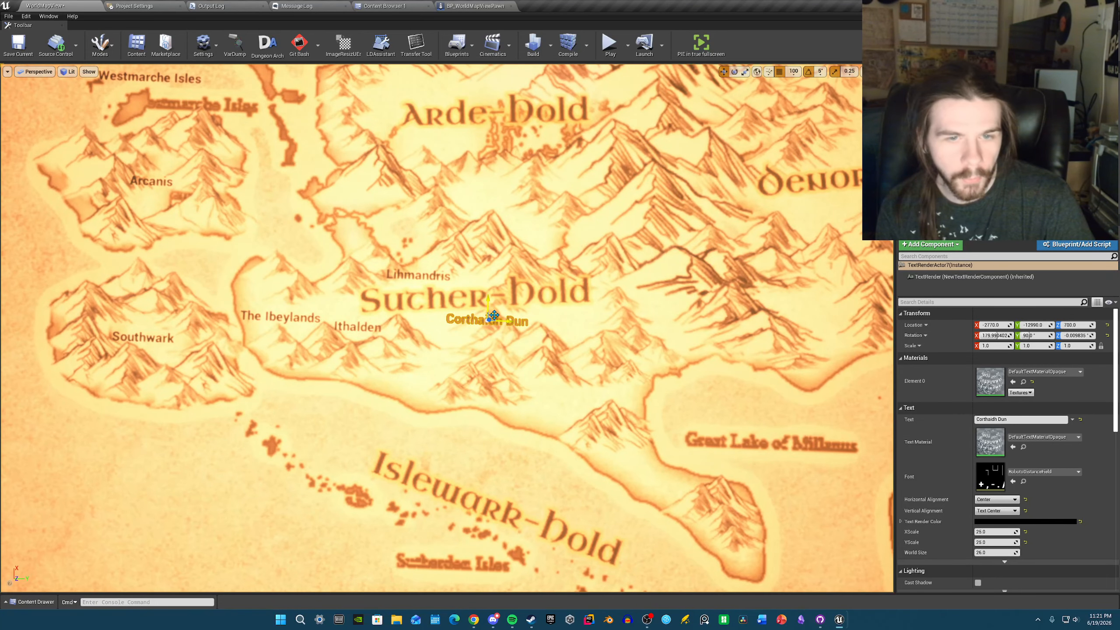
- Fine-tune the Corthaidh Dun label slightly north-west, close beneath the Sucher-Hold name, to Y -13490
mouse_move(493, 314)
mouse_down()
mouse_move(503, 264)
mouse_move(493, 269)
mouse_move(548, 319)
mouse_move(485, 314)
mouse_up()
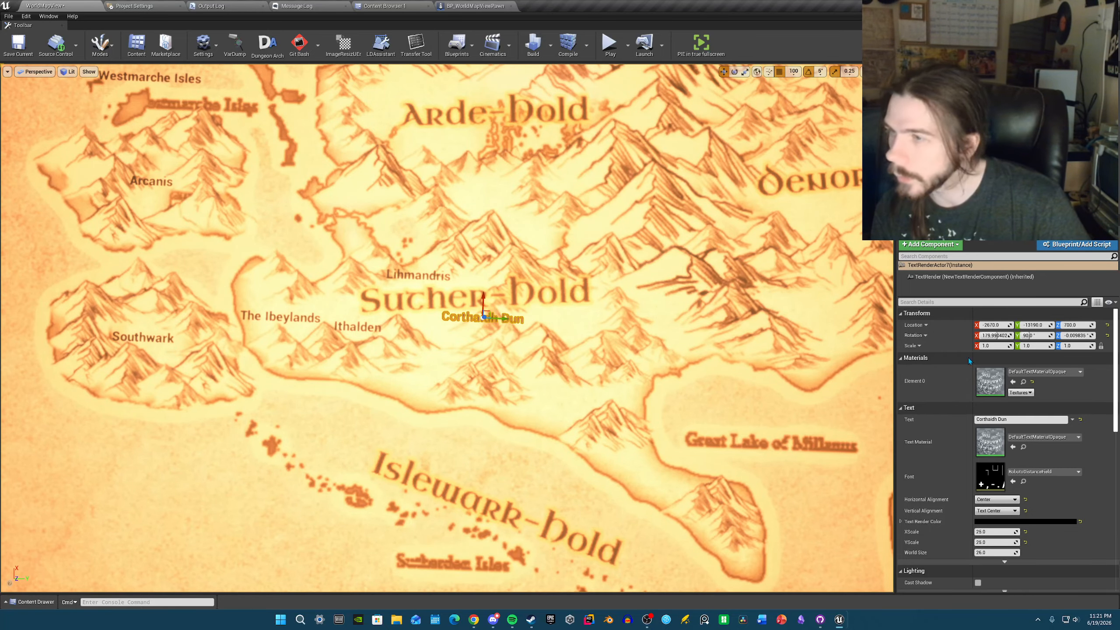
right_drag(547, 307, 558, 308)
key(a)
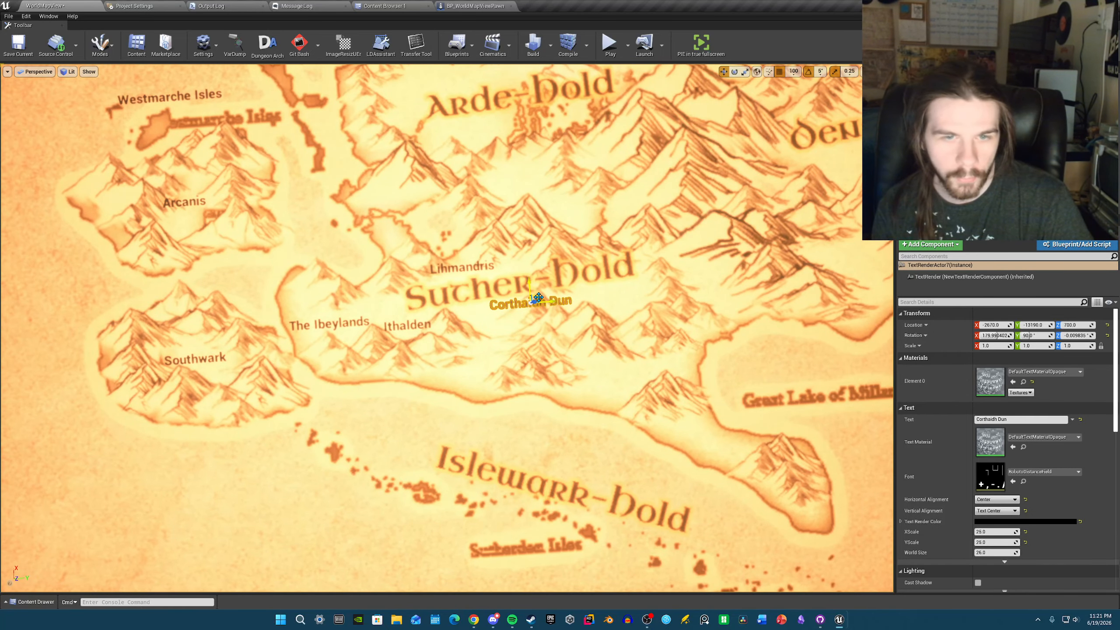
drag(539, 297, 529, 288)
key(g)
mouse_move(529, 287)
right_down()
mouse_move(513, 277)
mouse_move(540, 282)
mouse_move(533, 296)
right_up()
key(s)
key(w)
key(g)
drag(529, 332, 529, 340)
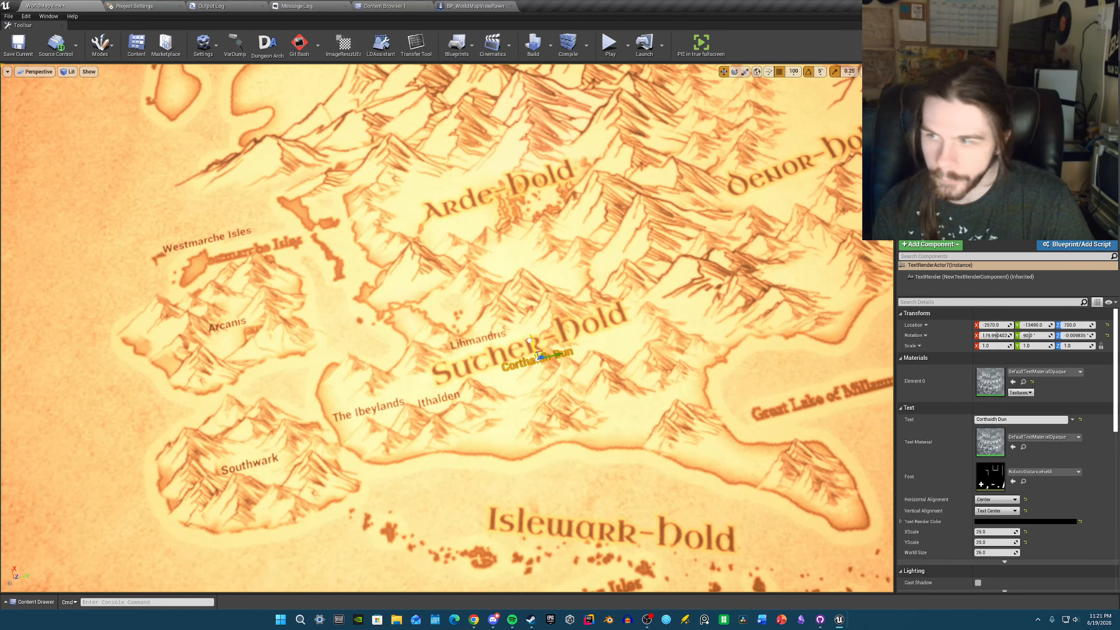
- Duplicate the Corthaidh Dun label to the area south of Sucher-Hold and move the original above that name, beside Lihmandris
key(d)
right_drag(528, 342, 519, 346)
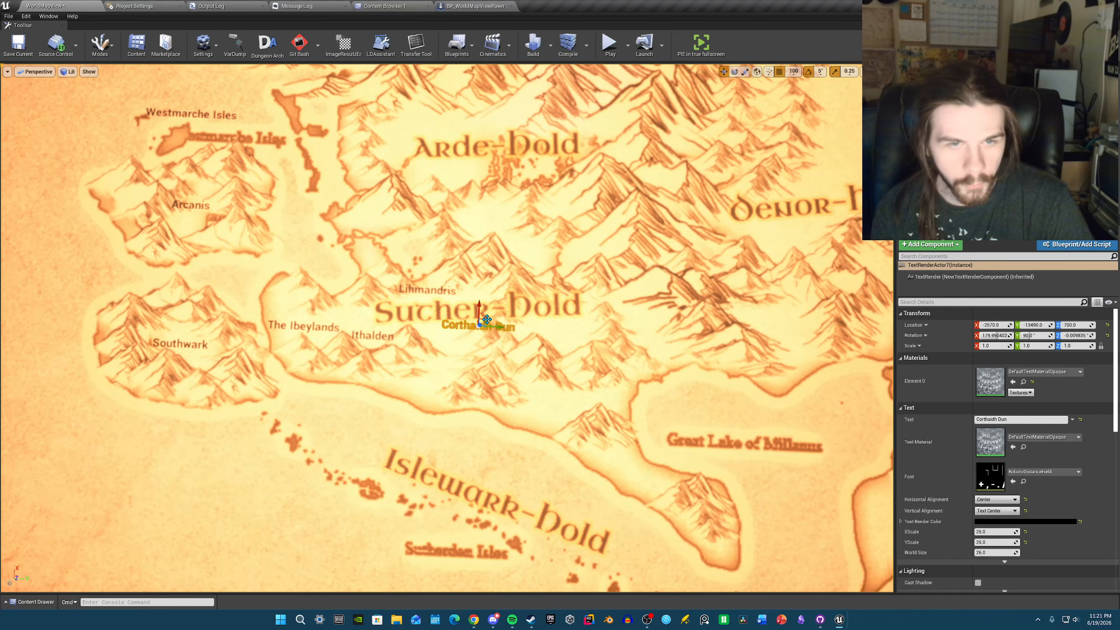
alt+drag(486, 319, 474, 346)
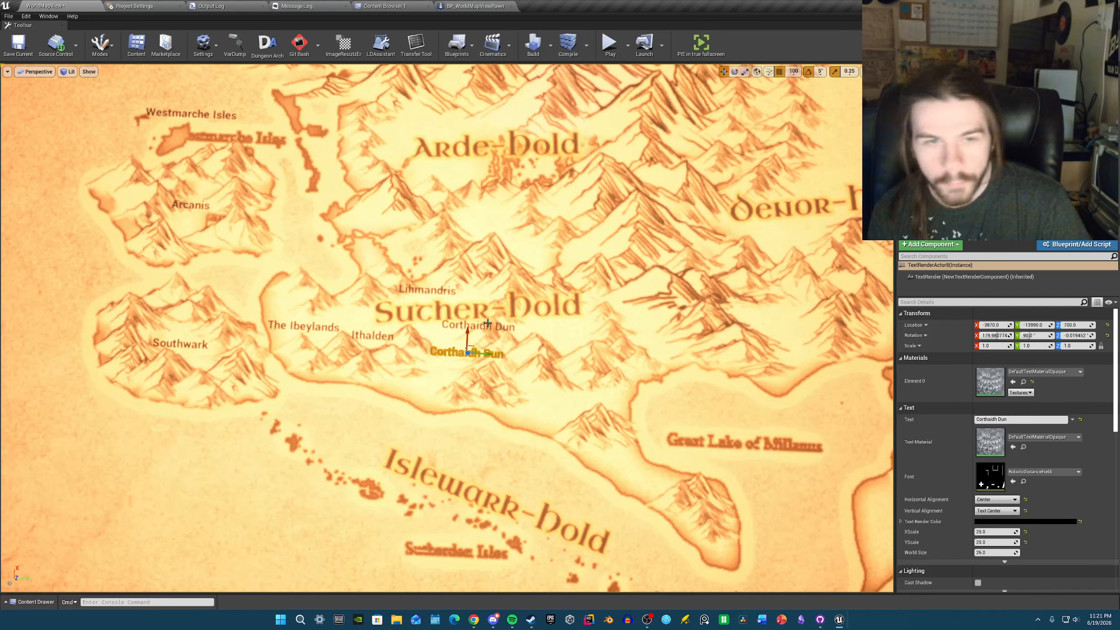
click(478, 325)
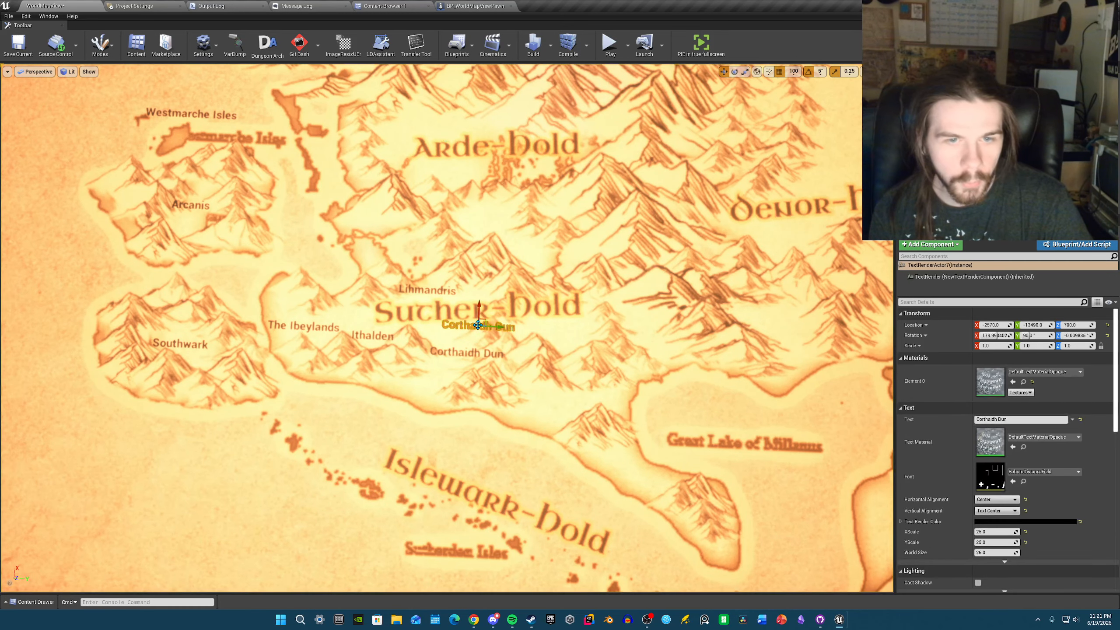
drag(486, 319, 500, 290)
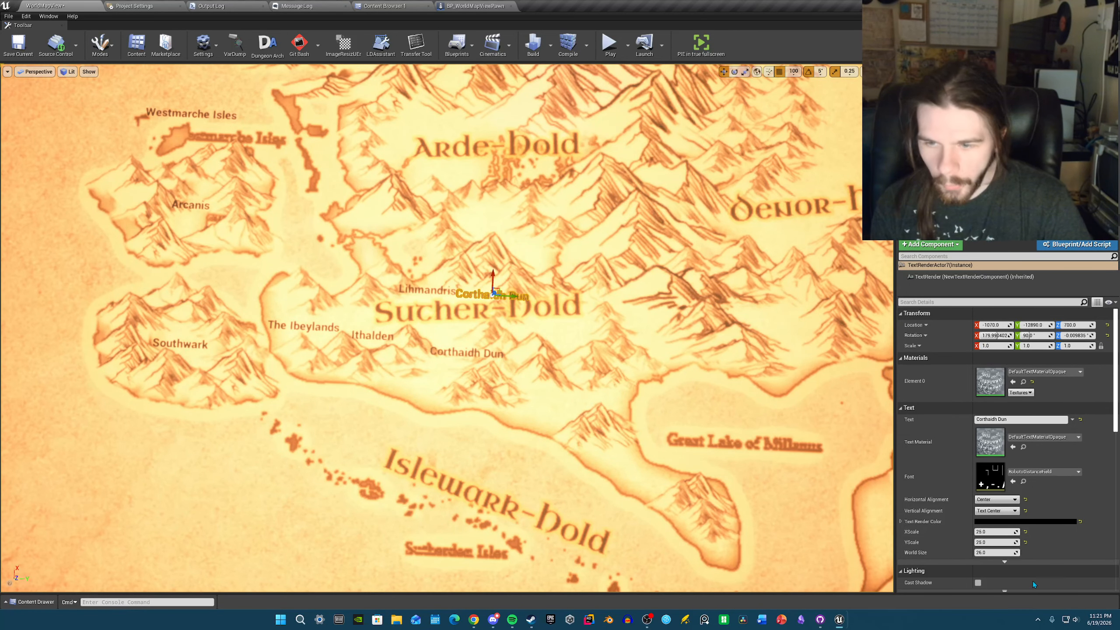
- Set both the X scale and Y scale of the Corthaidh Dun label above Sucher-Hold to 20
click(983, 532)
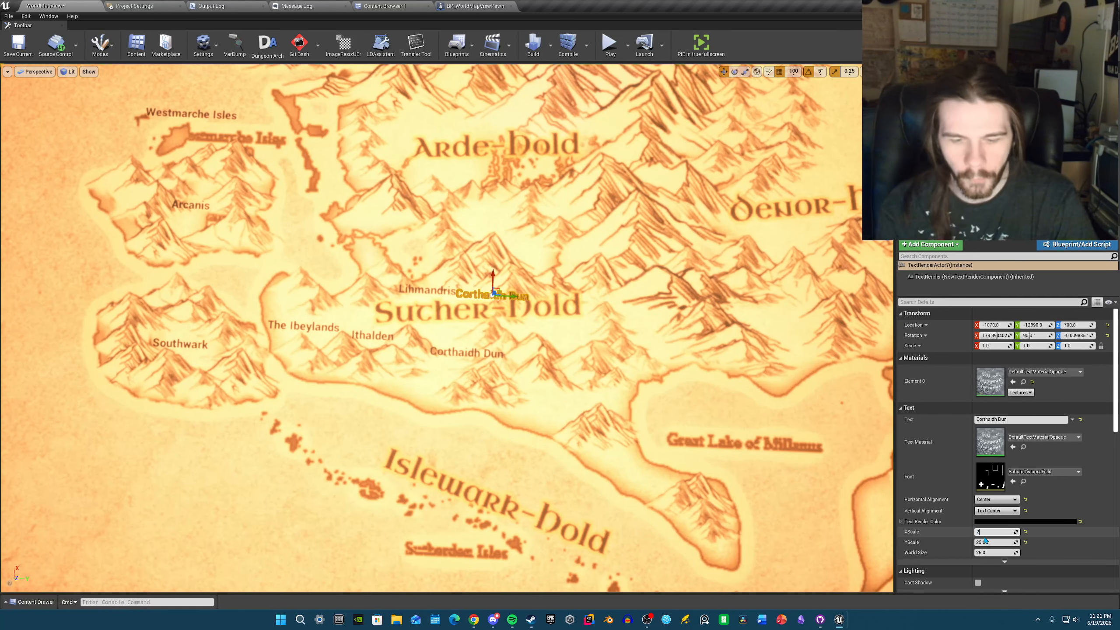
text(20)
key(Return)
click(983, 542)
text(2)
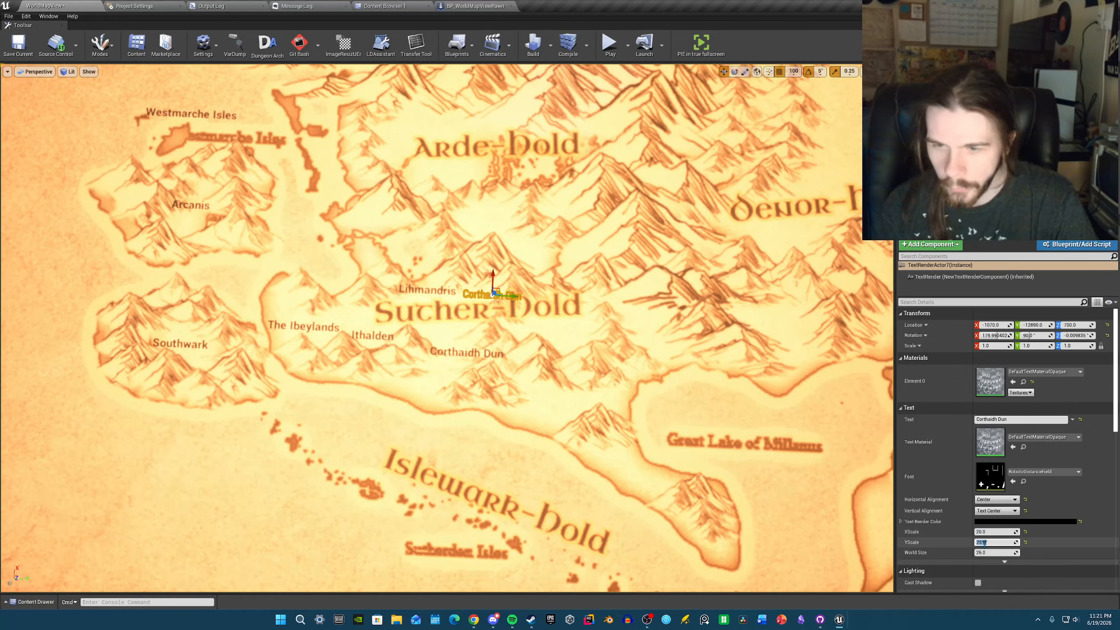
text(0)
key(Return)
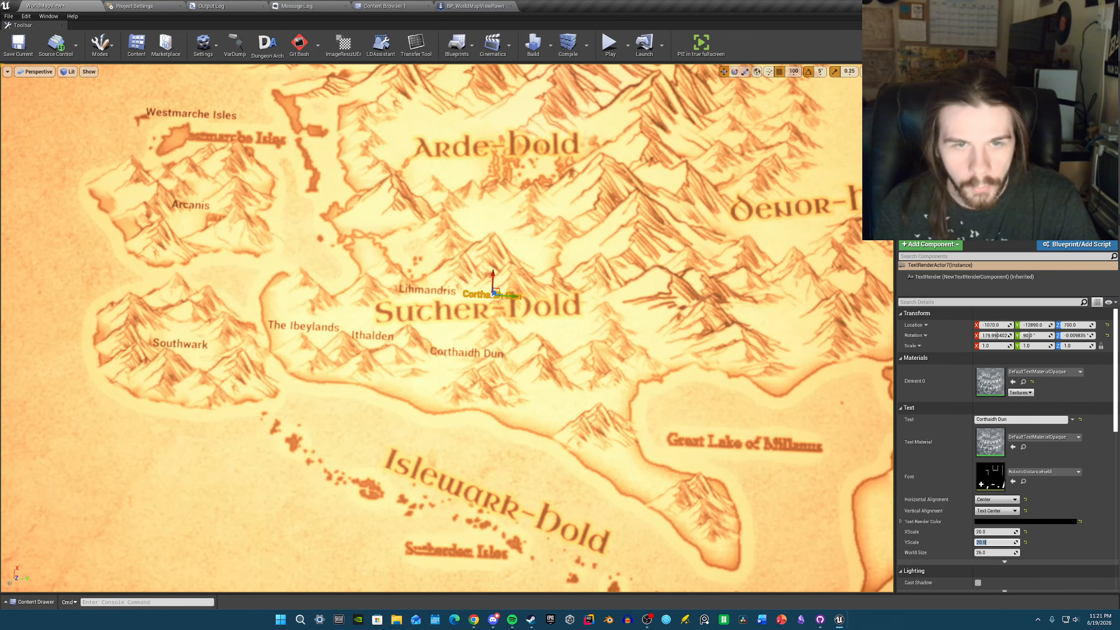
- Nudge the smaller Corthaidh Dun label slightly north-west above the Sucher-Hold name, to Y -13190
scroll(523, 310, up, 1)
mouse_move(511, 277)
mouse_down()
mouse_move(481, 291)
mouse_move(452, 274)
mouse_move(510, 263)
mouse_move(500, 268)
mouse_up()
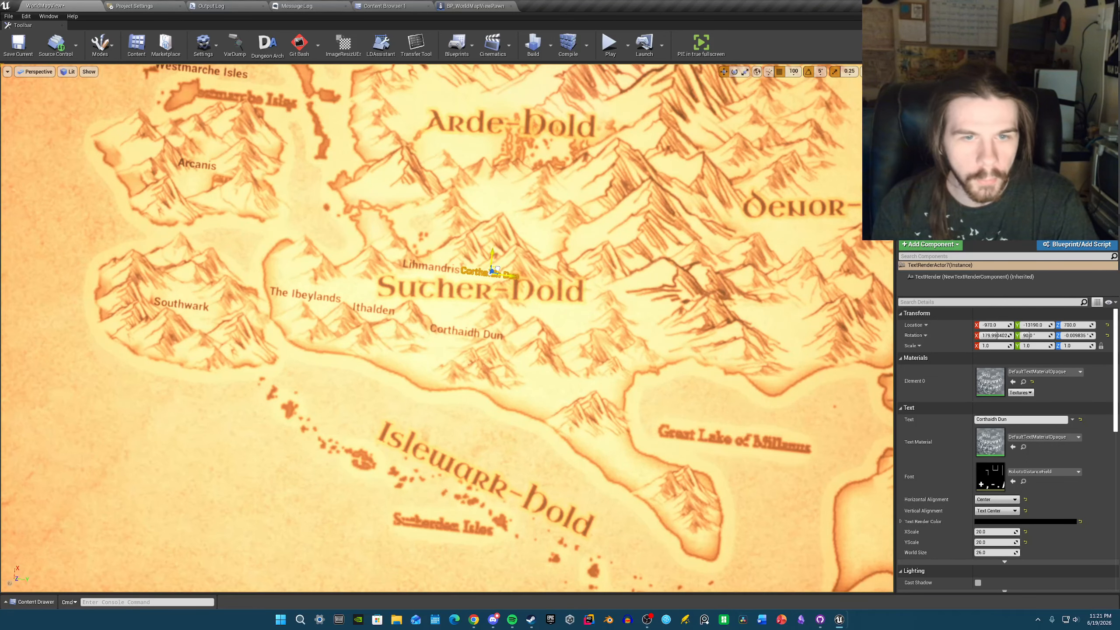
right_drag(500, 268, 521, 301)
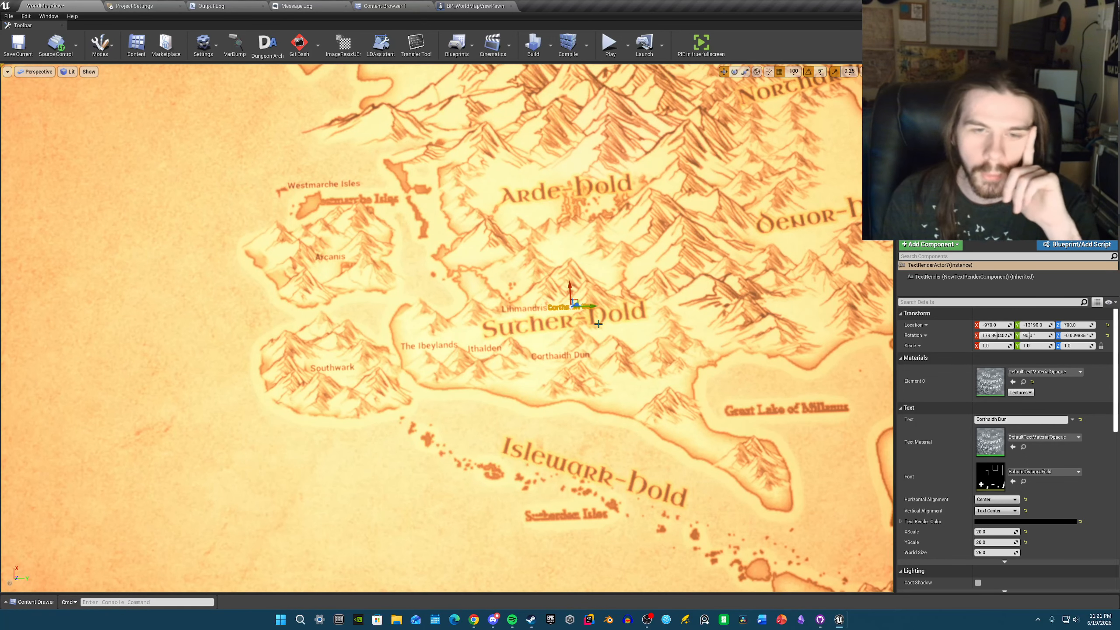
mouse_move(576, 300)
mouse_down()
mouse_move(574, 329)
mouse_move(576, 304)
mouse_up()
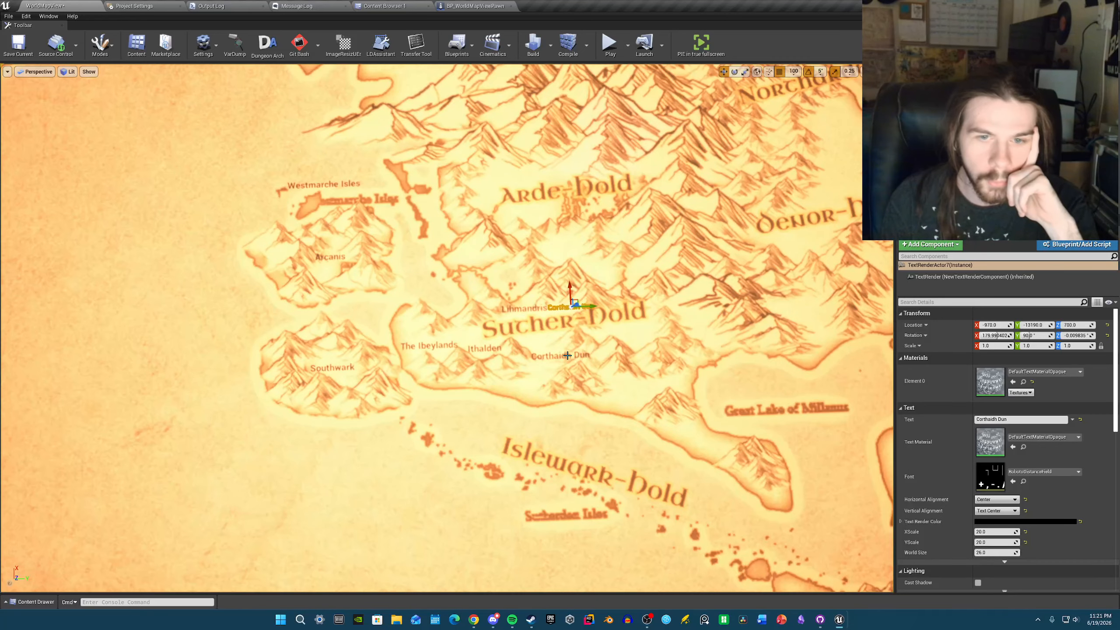
- Fine-tune the neighbouring Lihmandris and Corthaidh Dun labels above Sucher-Hold, bringing Corthaidh Dun to X -1070, Y -13490
click(540, 308)
click(535, 307)
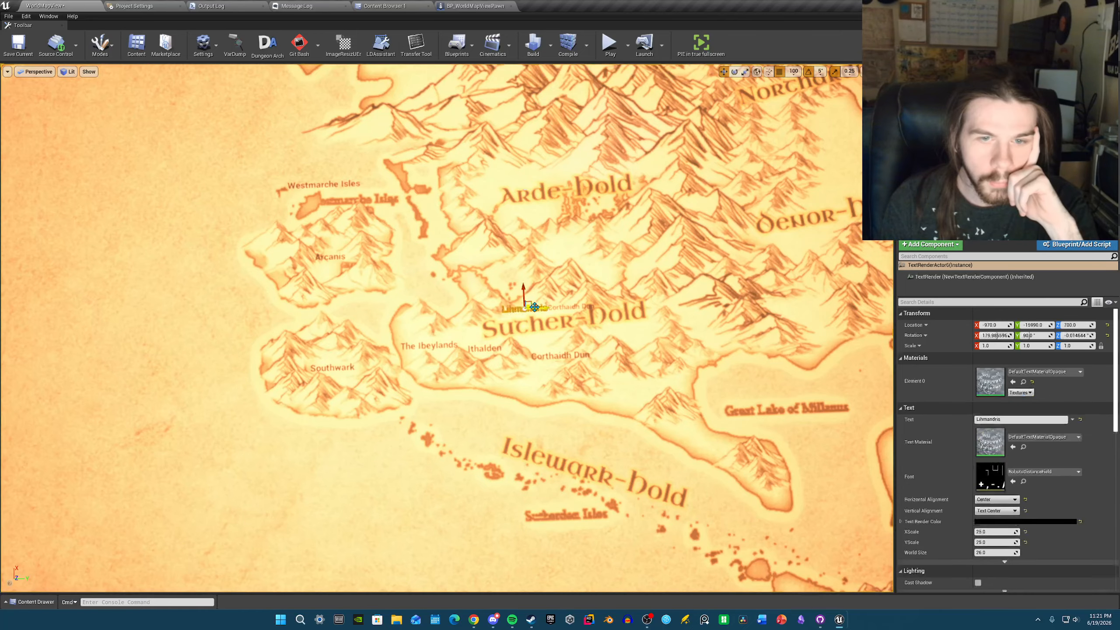
drag(529, 302, 572, 304)
click(573, 304)
click(601, 369)
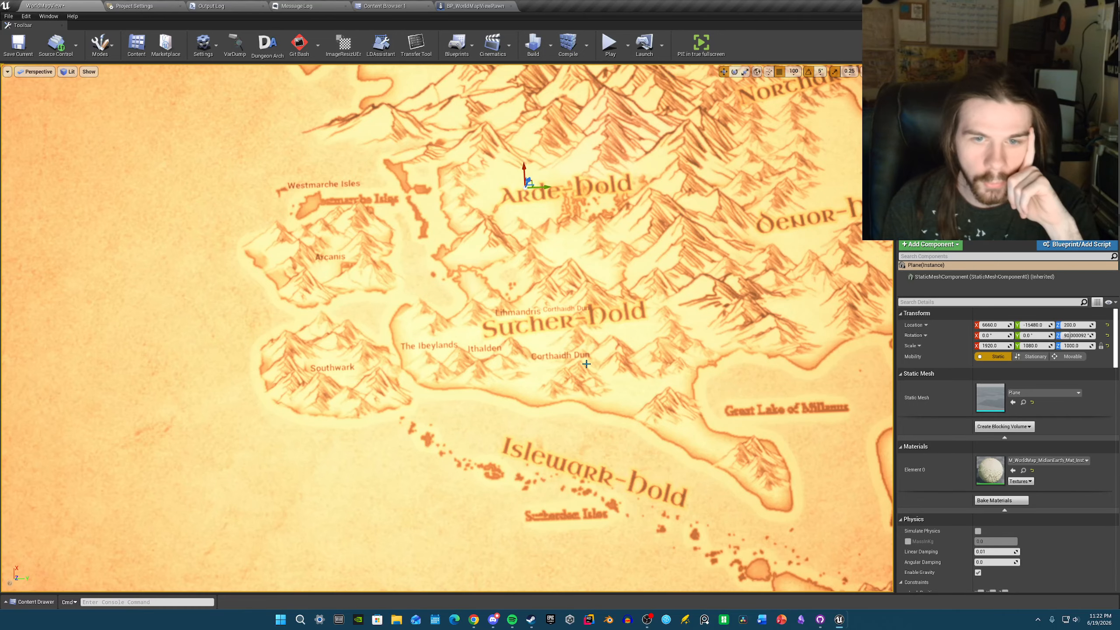
right_drag(506, 312, 506, 313)
key(d)
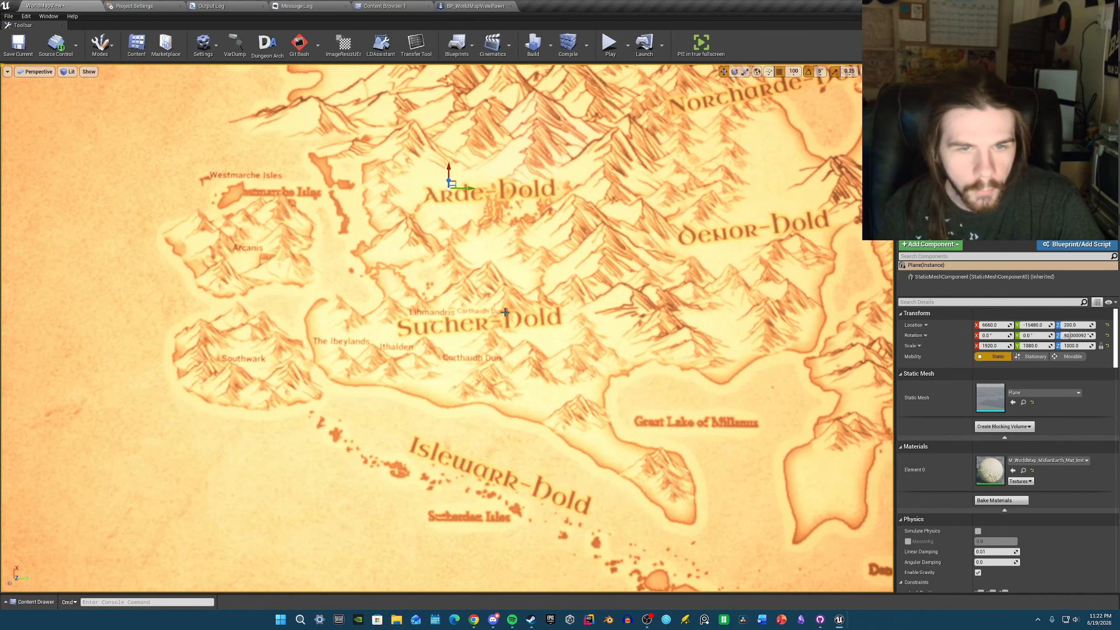
click(501, 311)
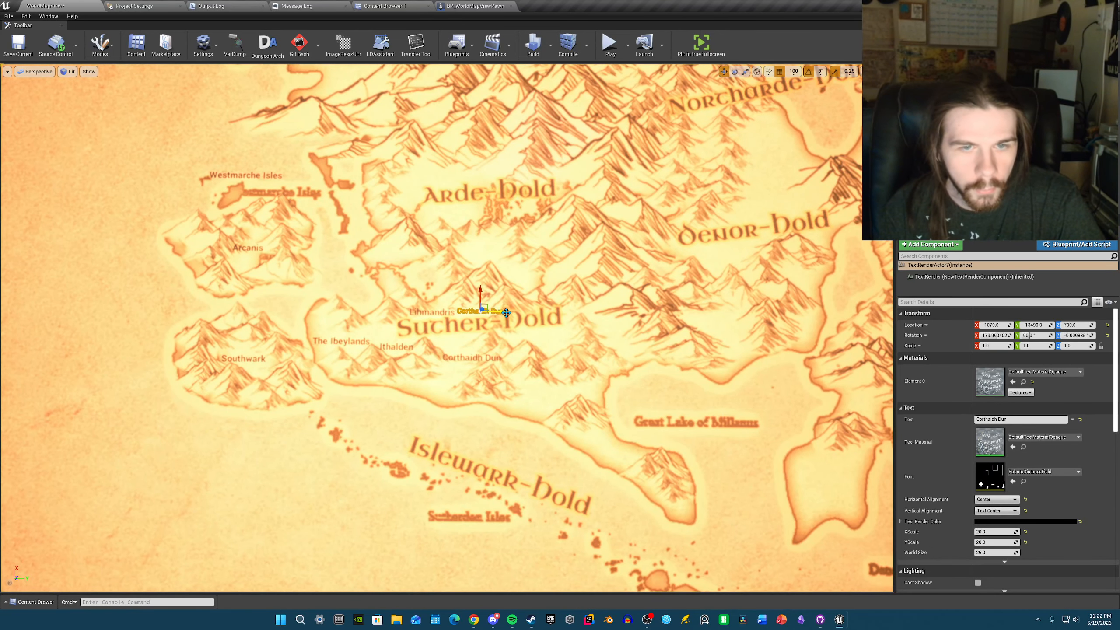
- Set the text of the Corthaidh Dun copy below the Sucher-Hold name to The Ettenfords
click(490, 357)
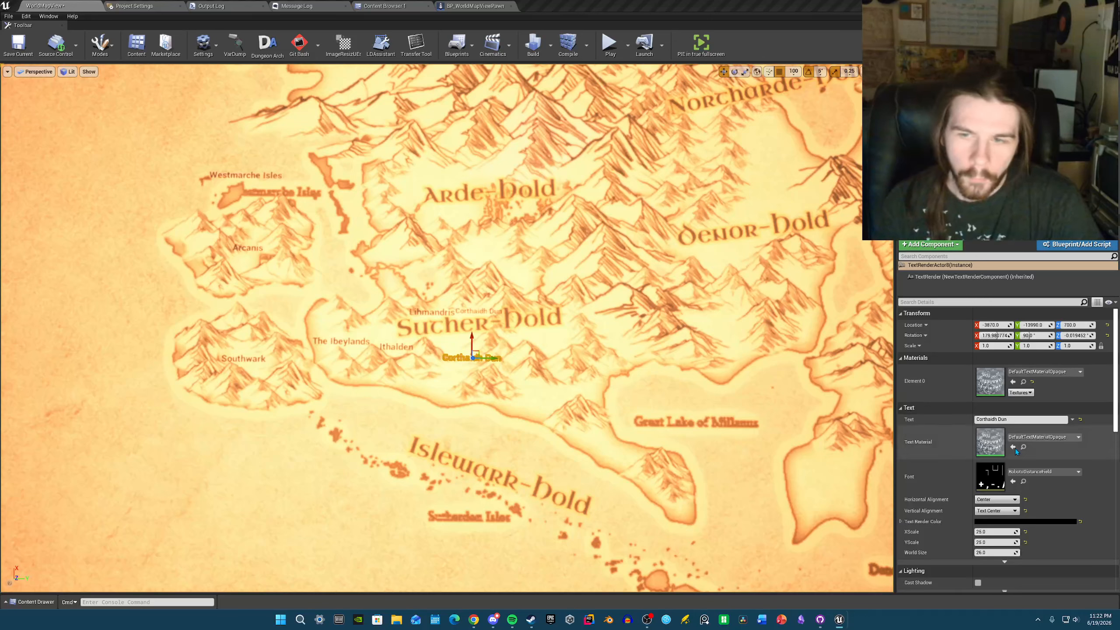
key(ctrl+a)
text(The Ettenfords)
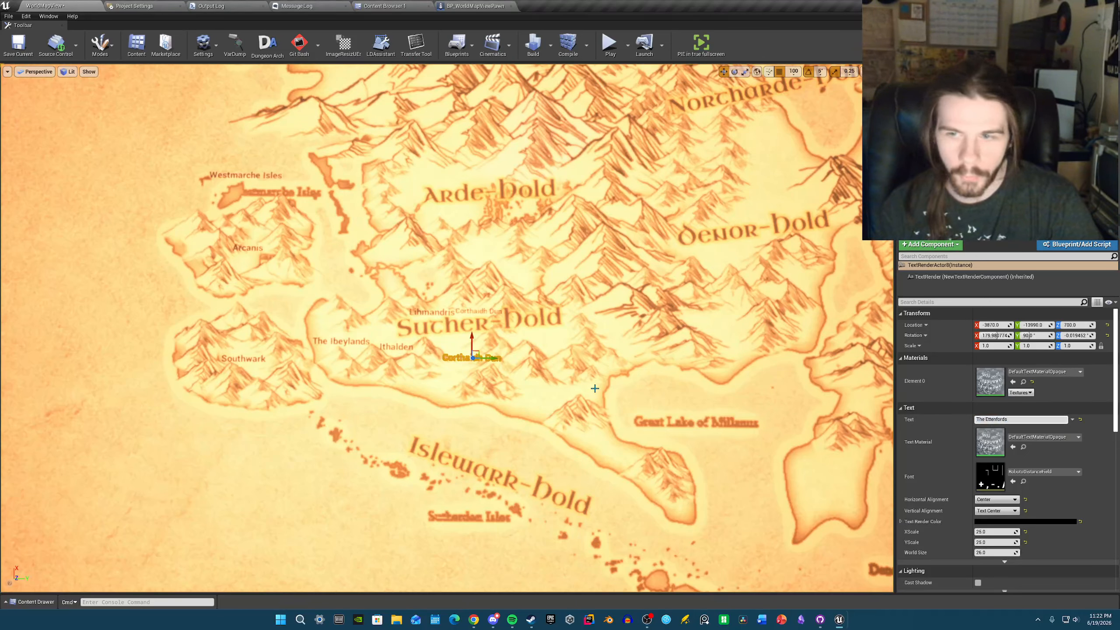
key(Return)
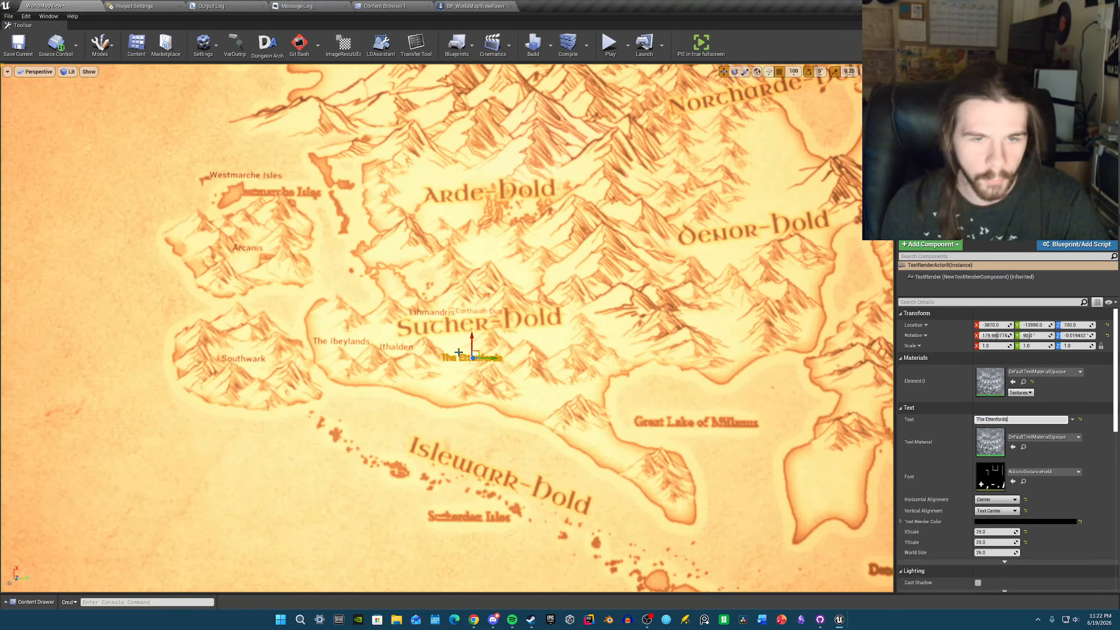
- Move The Ettenfords label north-west, closer beneath the Sucher-Hold name, to X -3070, Y -14290
drag(474, 353, 479, 341)
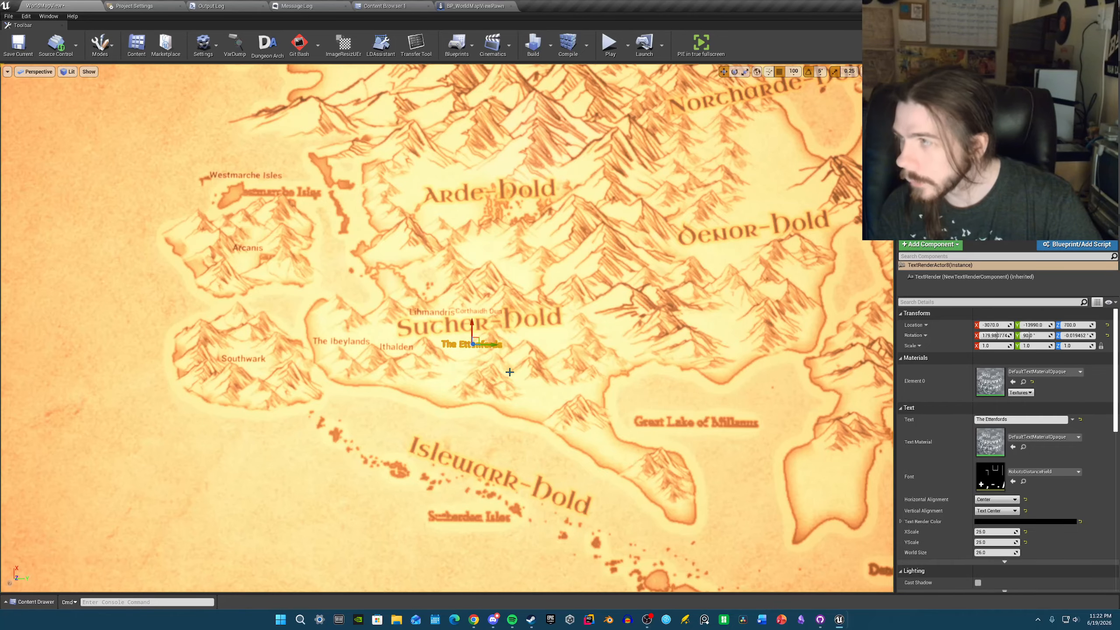
mouse_move(510, 372)
right_down()
mouse_move(563, 361)
mouse_move(511, 363)
mouse_move(510, 375)
right_up()
scroll(502, 362, up, 3)
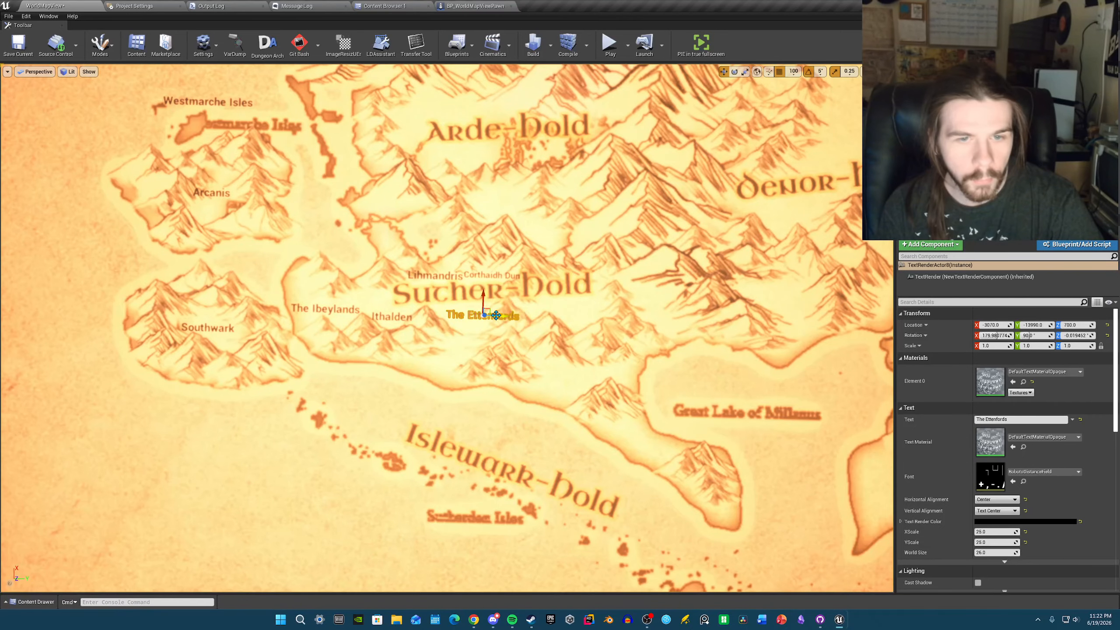
drag(498, 316, 491, 315)
right_drag(491, 312, 481, 366)
scroll(481, 366, down, 3)
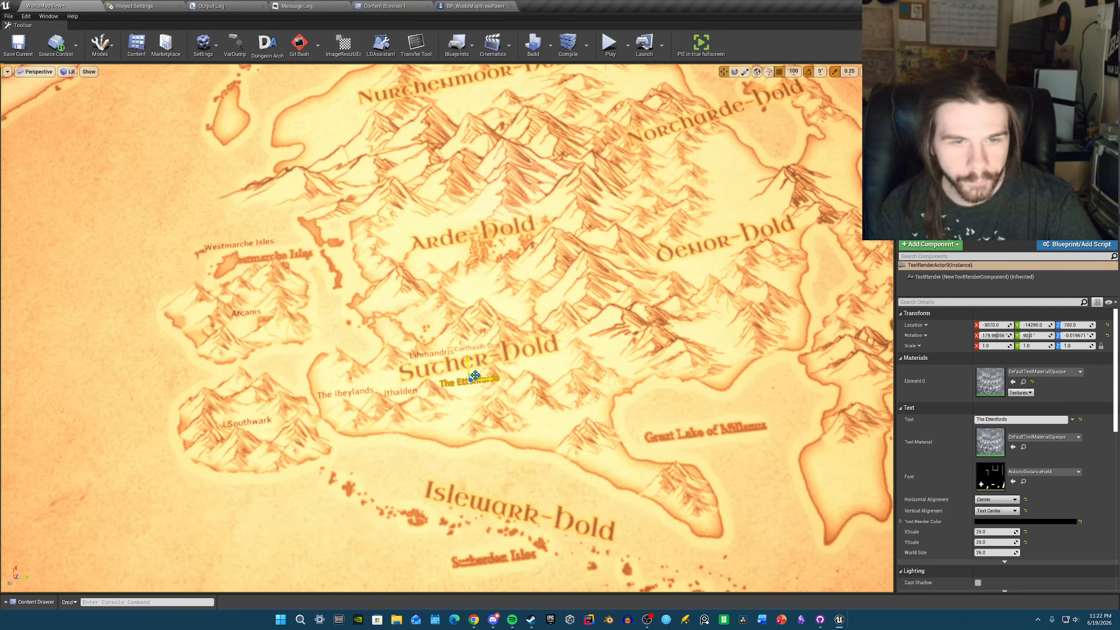
- Duplicate The Ettenfords label southward, set the copy's text to The Sutherlands and shift it west along the southern coast
alt+drag(473, 372, 464, 413)
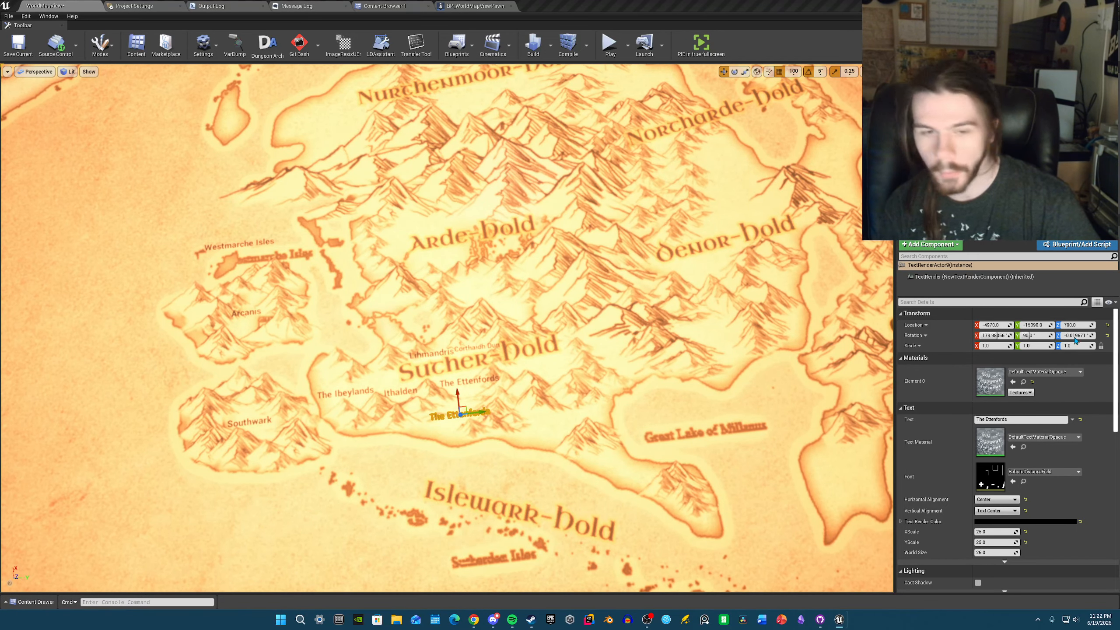
click(988, 419)
text(The Sutherlands)
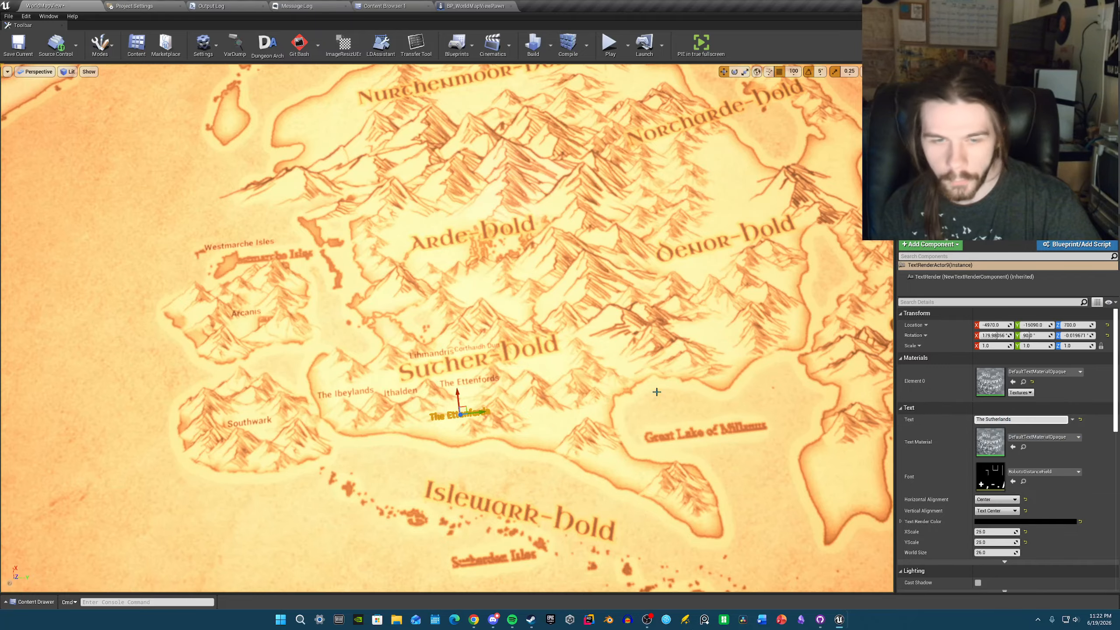
right_drag(657, 392, 629, 403)
drag(476, 371, 463, 371)
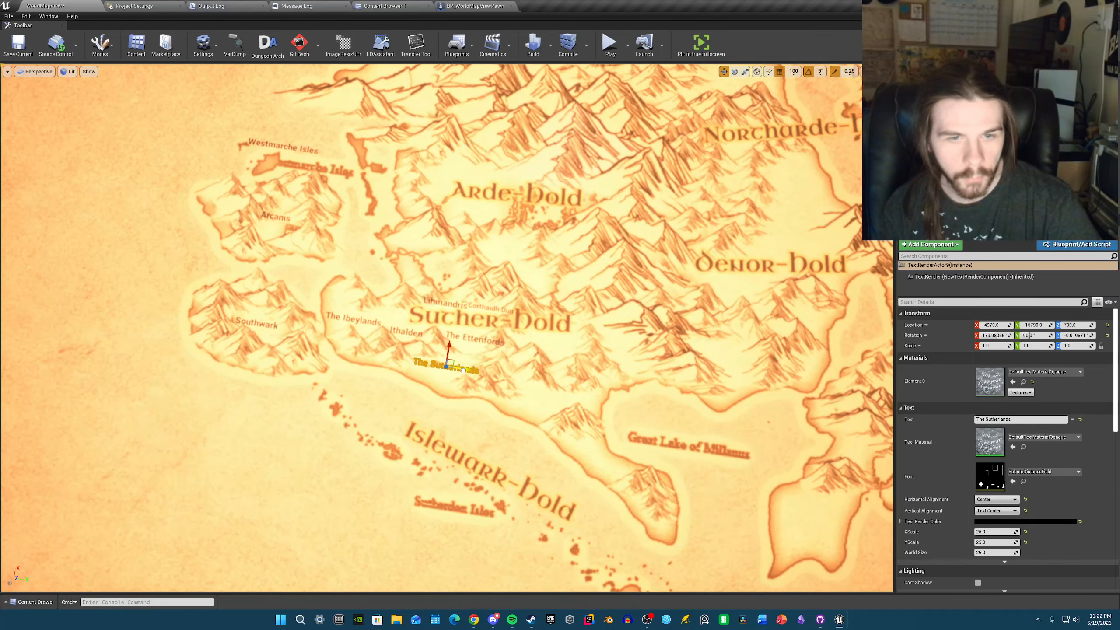
- Duplicate The Sutherlands label and place the copy in the mountains between the Arde-Hold and Sucher-Hold names
right_drag(463, 371, 414, 359)
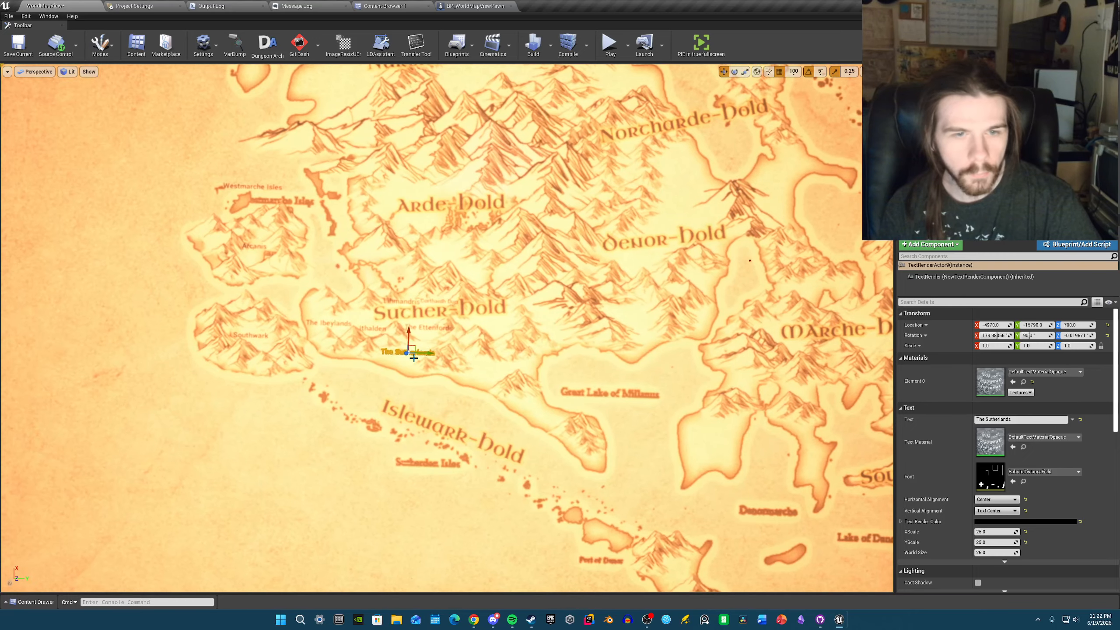
alt+drag(422, 347, 547, 344)
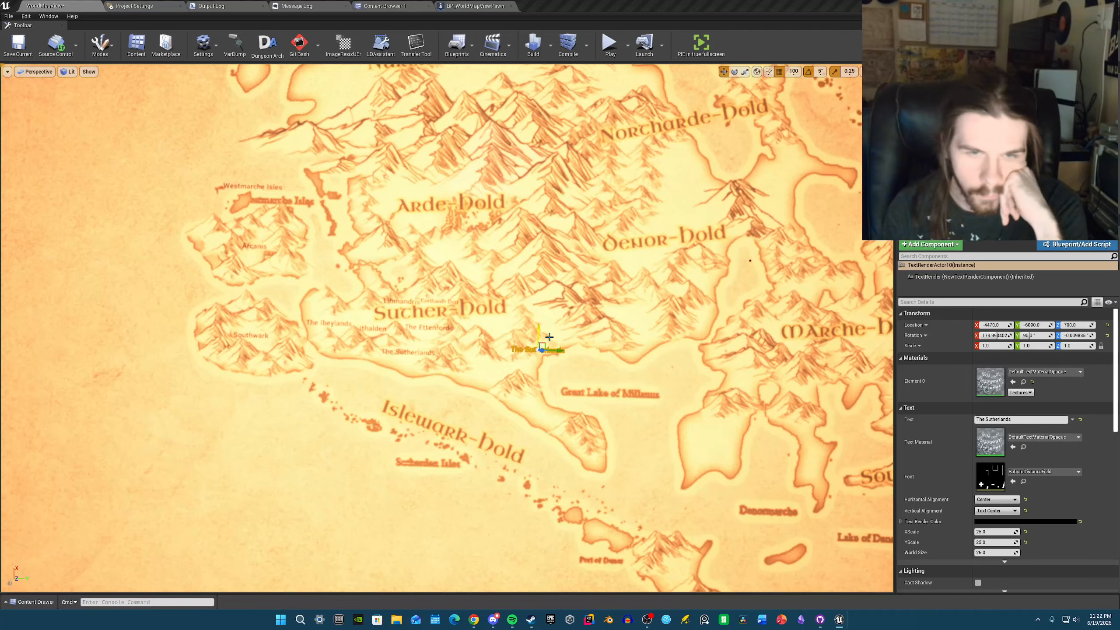
drag(549, 348, 489, 270)
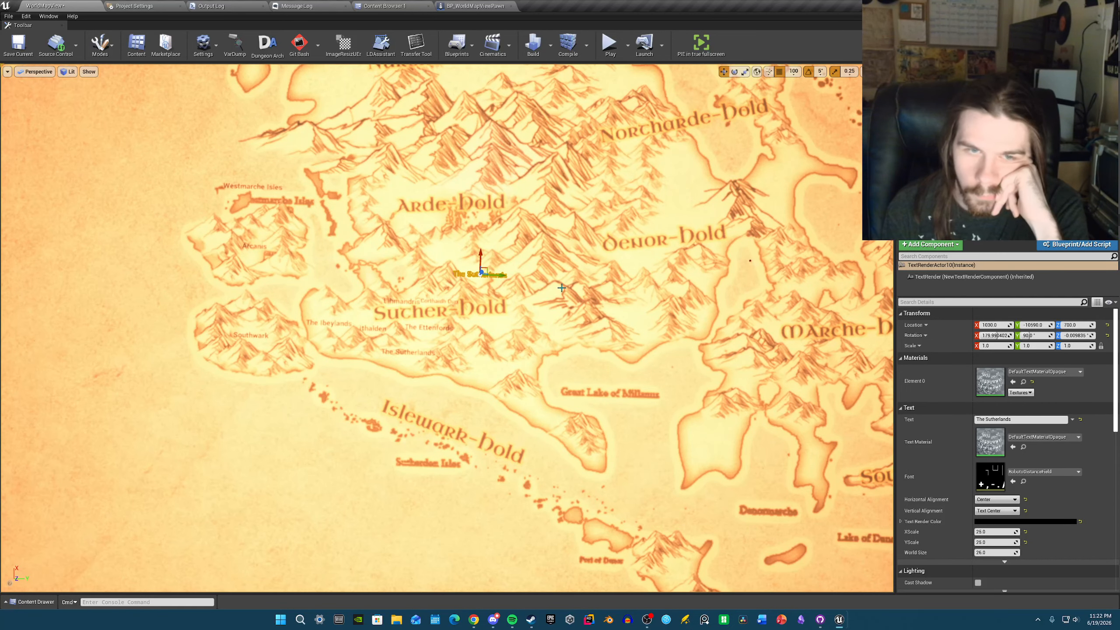
right_drag(561, 287, 564, 289)
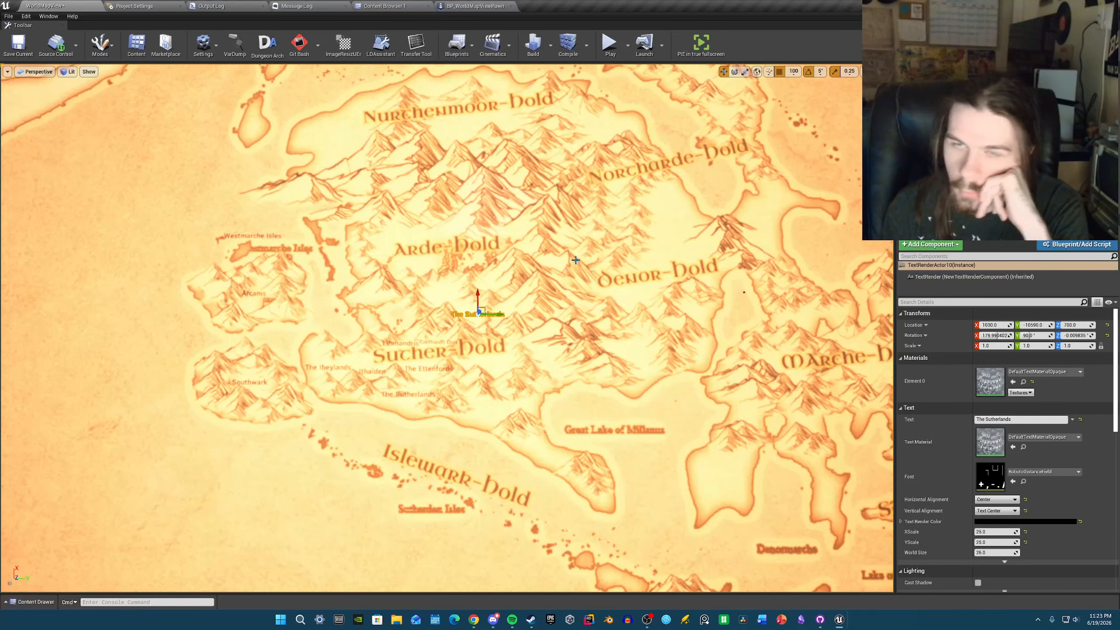
click(35, 72)
click(36, 108)
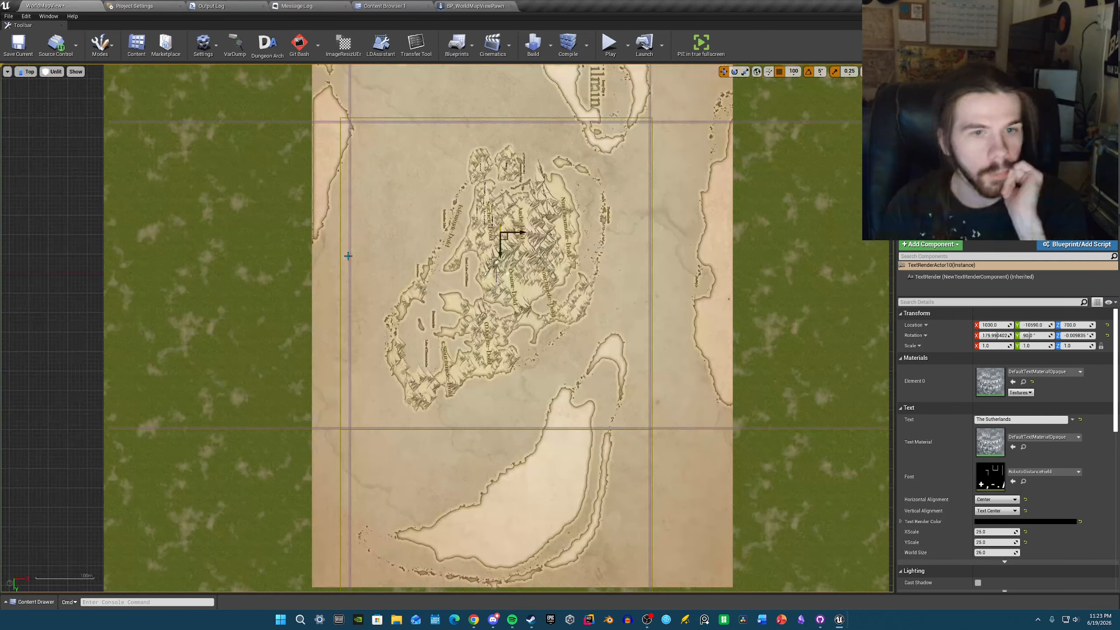
scroll(348, 256, down, 6)
click(106, 115)
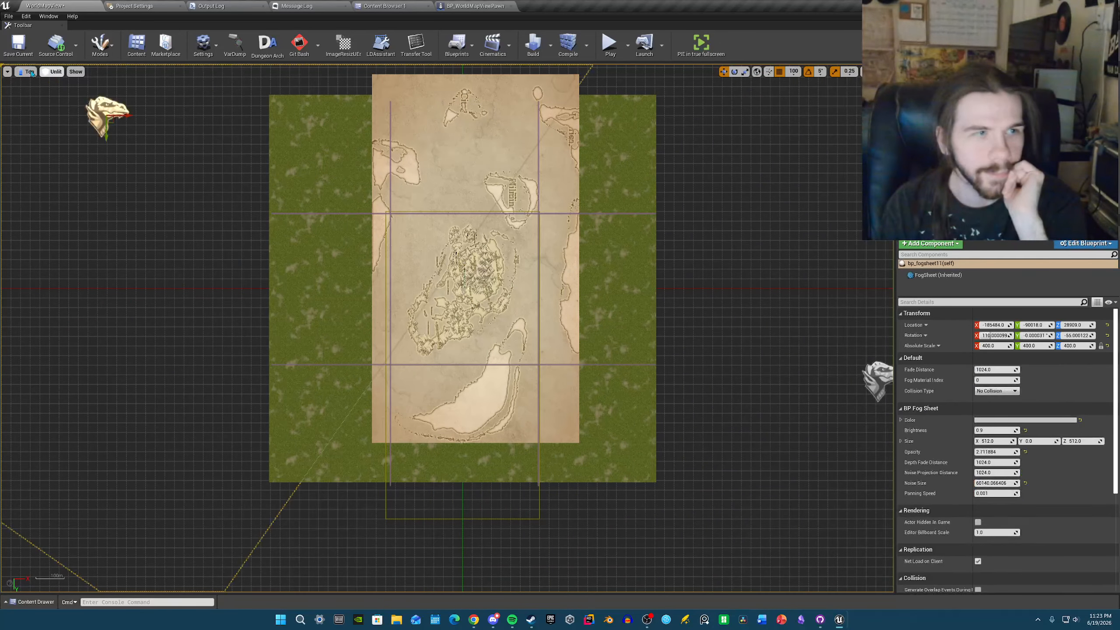
click(30, 72)
click(43, 82)
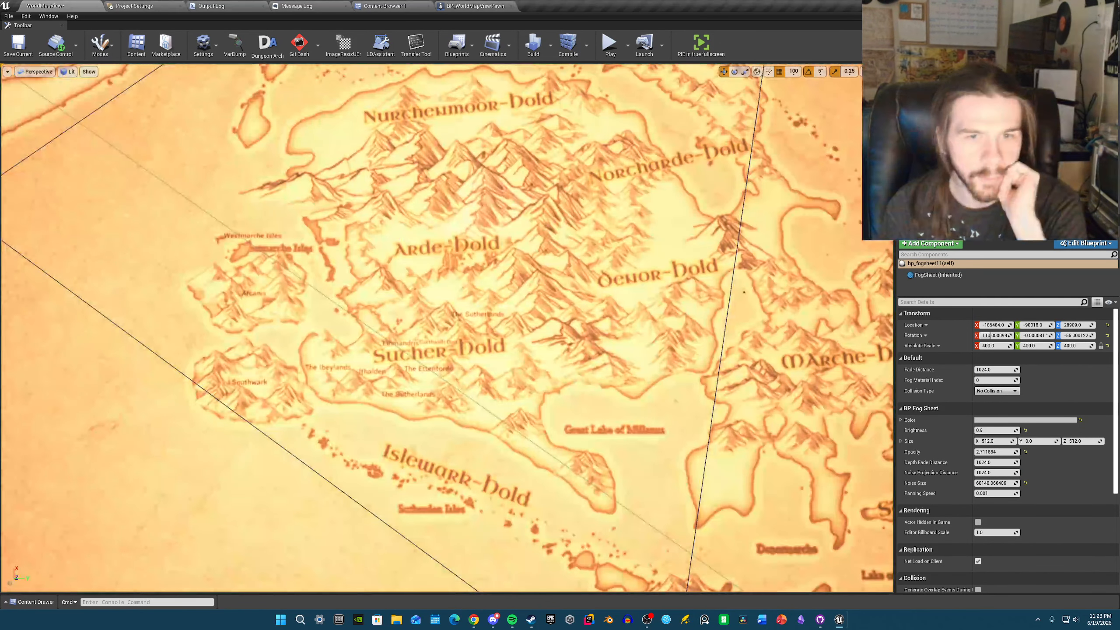
click(485, 315)
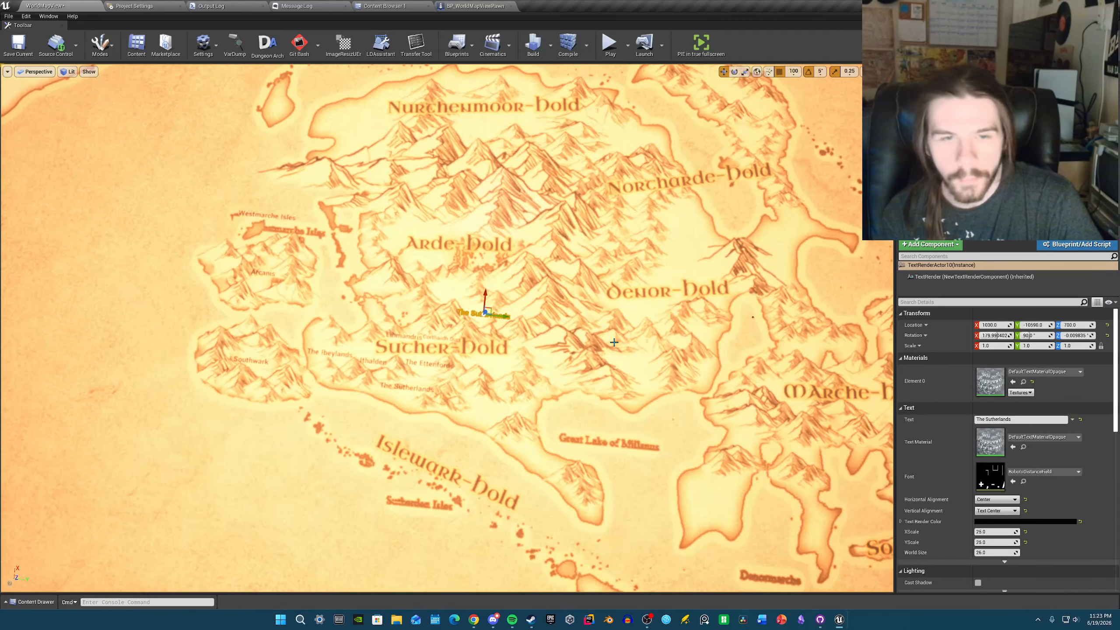
- Move the northern The Sutherlands copy south-west, above the Corthaidh Dun label, and set its text to Zythil
right_drag(558, 377, 565, 381)
key(w)
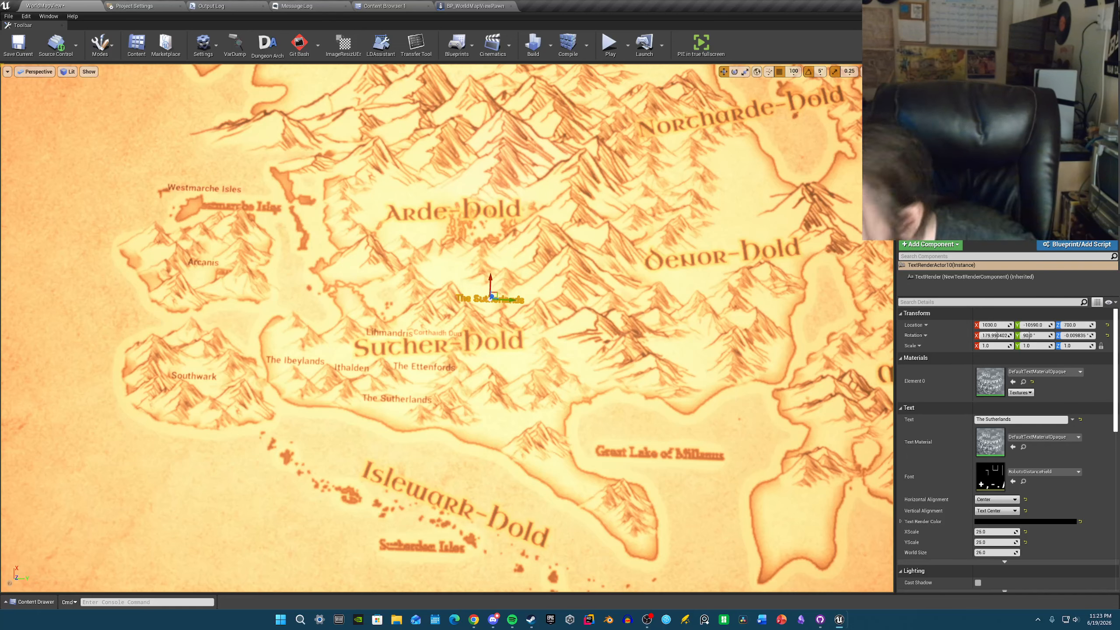
scroll(489, 247, up, 4)
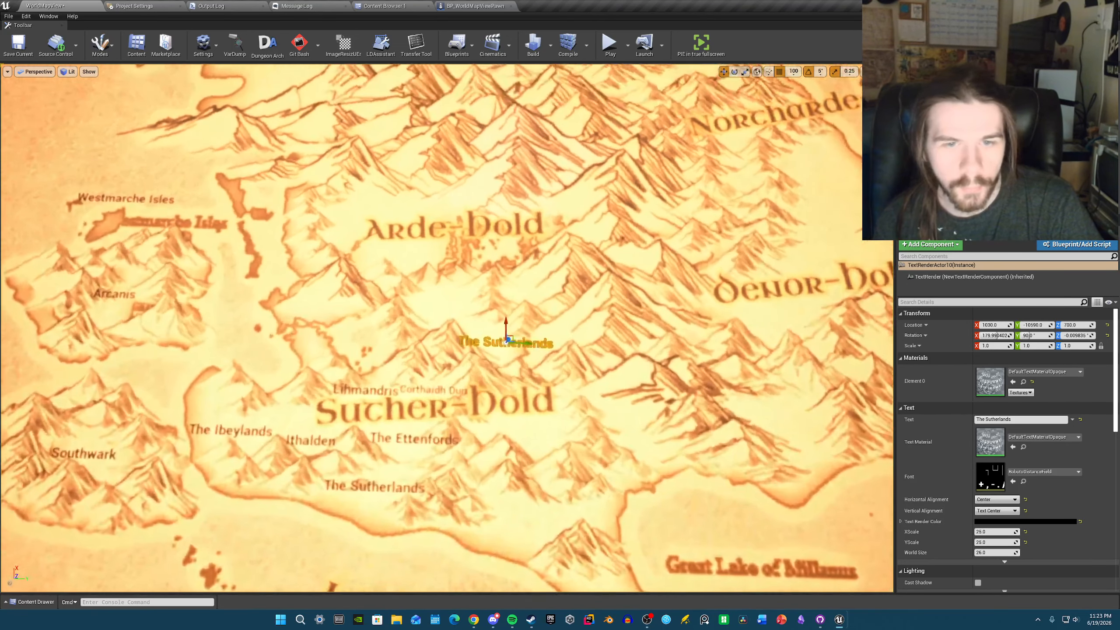
scroll(510, 330, down, 3)
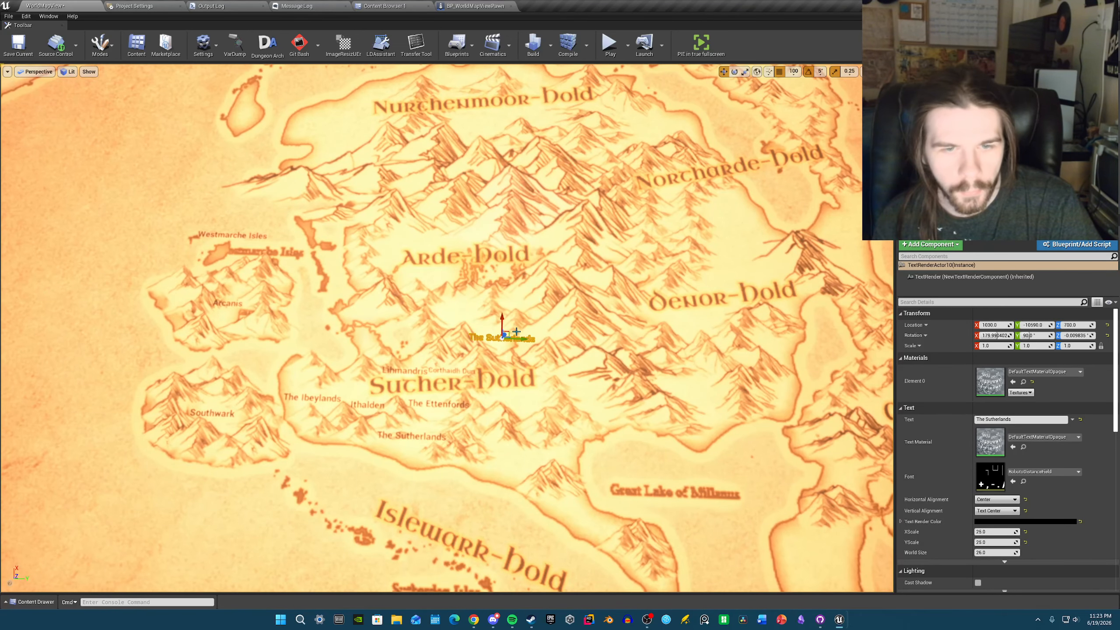
drag(509, 331, 466, 348)
click(1021, 420)
key(ctrl+a)
text(Zythil)
key(Return)
right_drag(516, 324, 463, 325)
click(406, 334)
key(f)
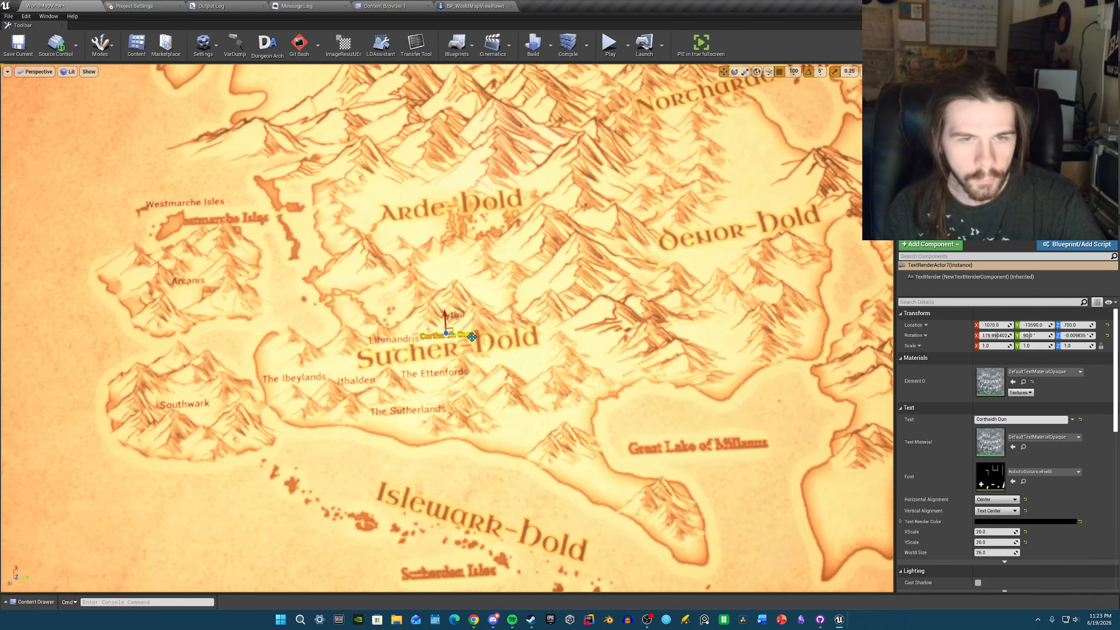
click(554, 381)
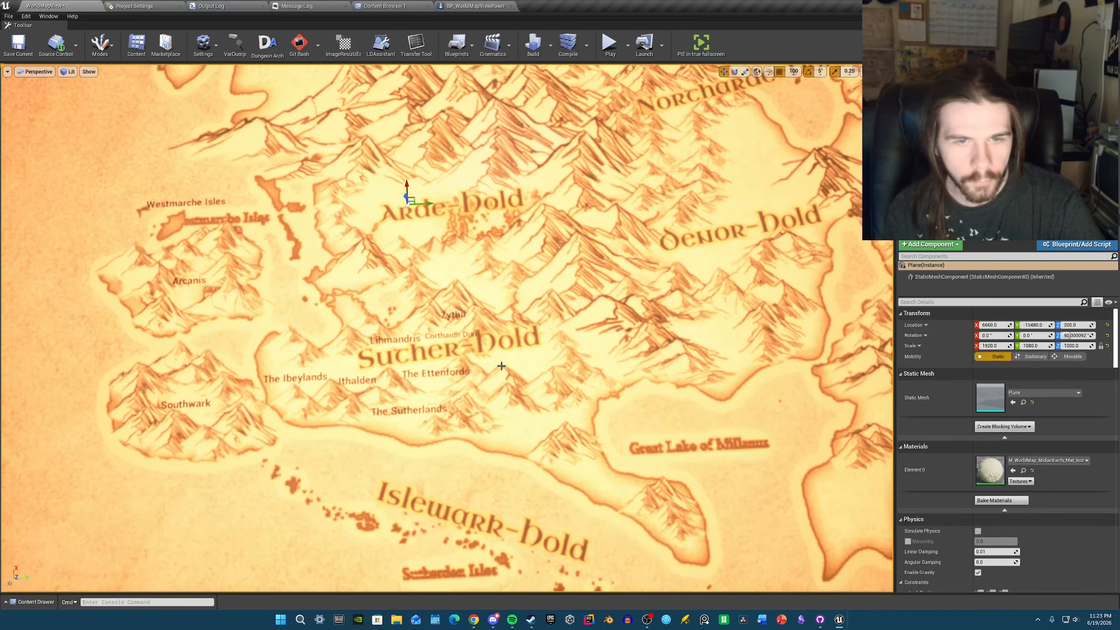
scroll(447, 328, down, 5)
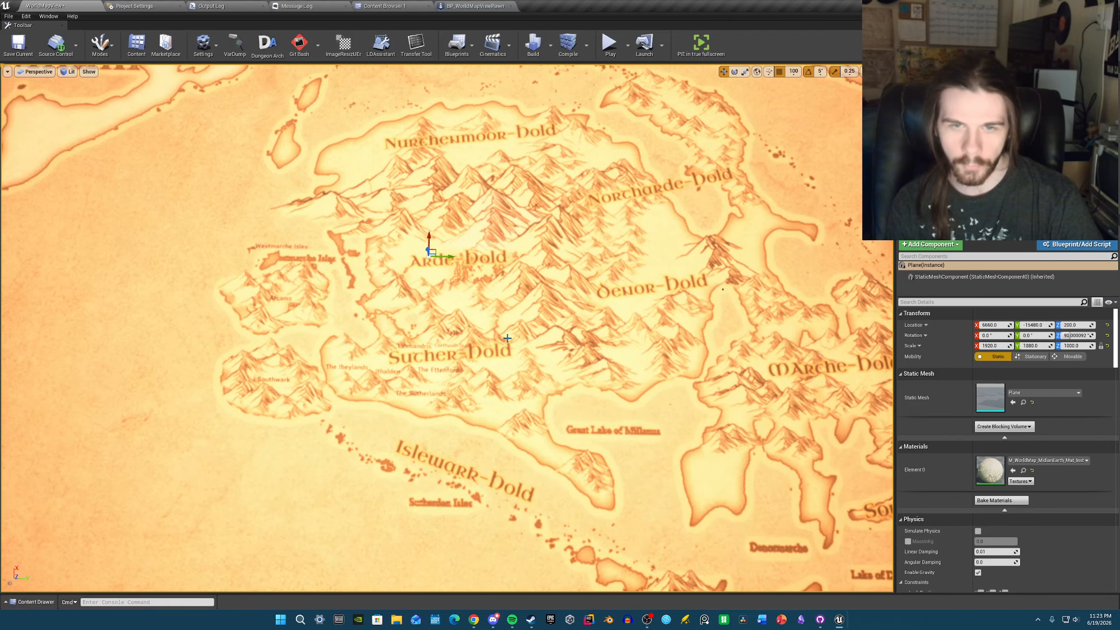
scroll(507, 325, up, 2)
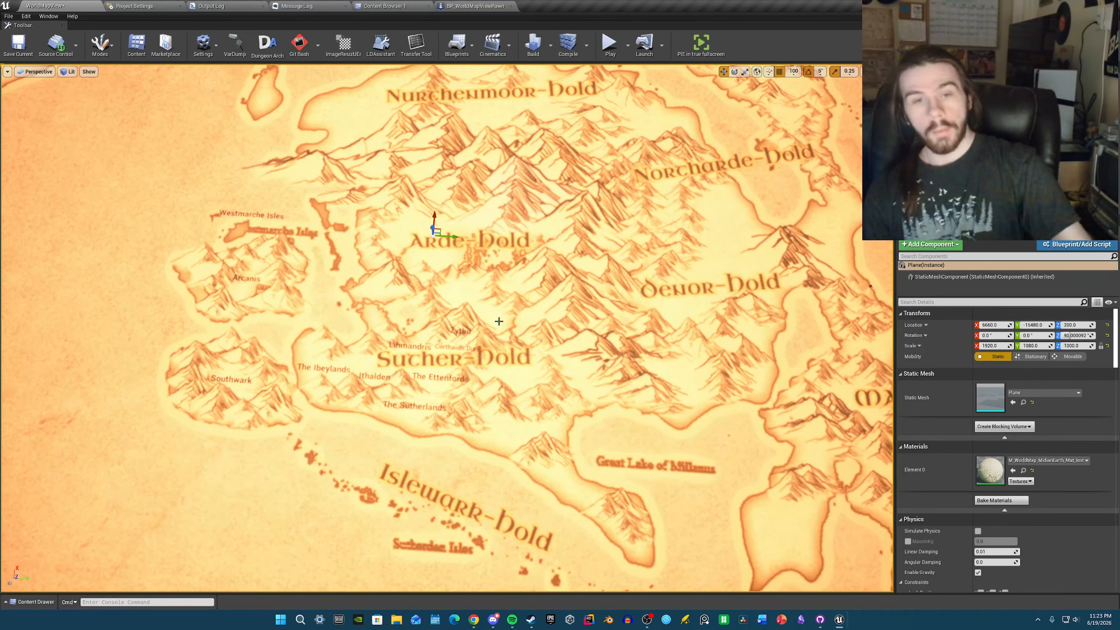
- Duplicate the Zythil label northward, placing the copy beneath the Arde-Hold name at X 2730, and set its text to Syanna
click(465, 324)
scroll(482, 305, up, 2)
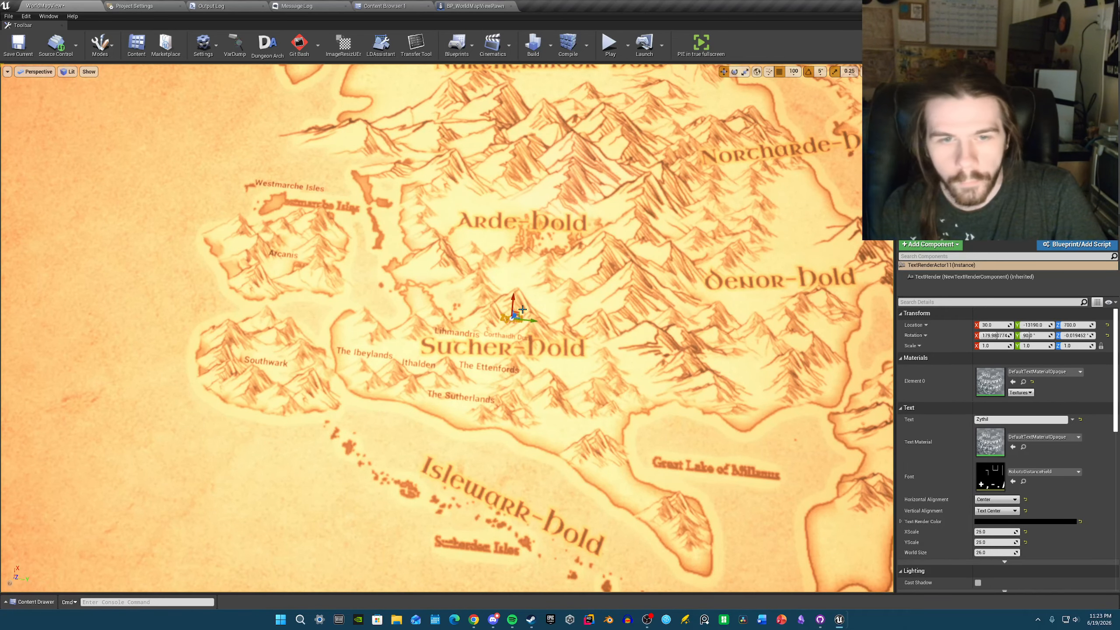
drag(515, 314, 524, 274)
click(997, 419)
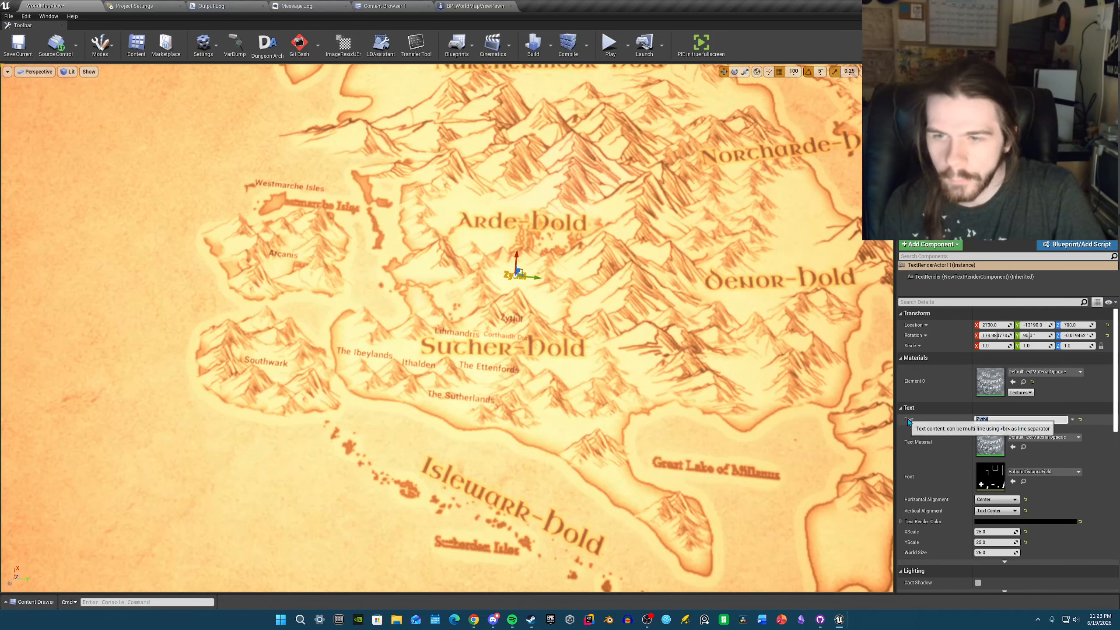
text(Syanna)
key(Return)
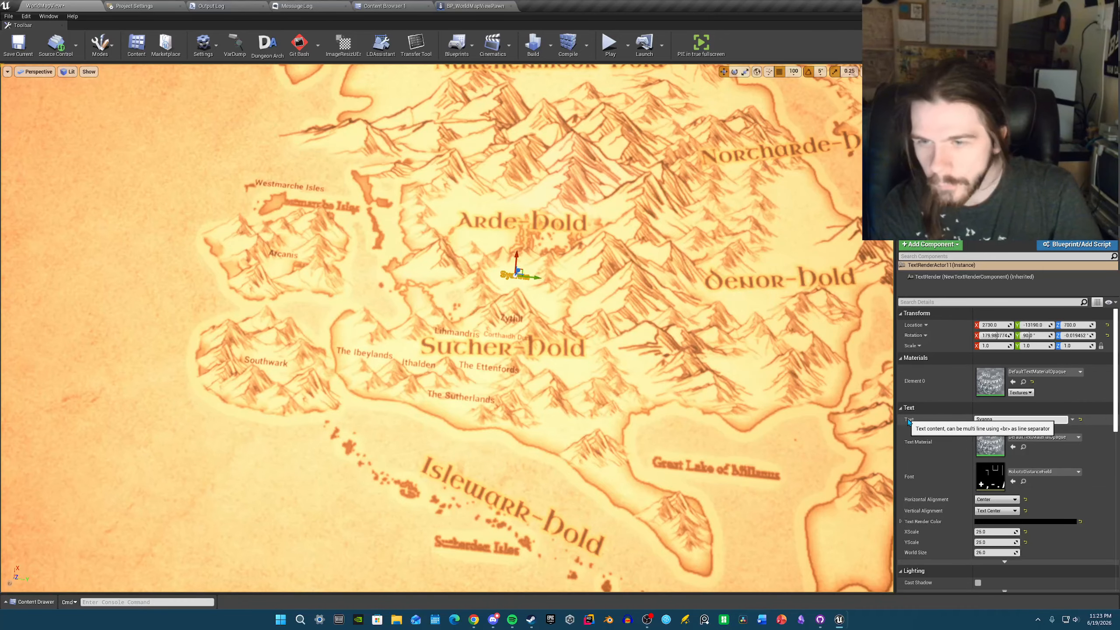
- Duplicate the Syanna label to the south-east, north-east of Zythil, and set the copy's text to Vascany
mouse_move(585, 312)
right_down()
mouse_move(586, 282)
mouse_move(596, 310)
right_up()
key(w)
key(s)
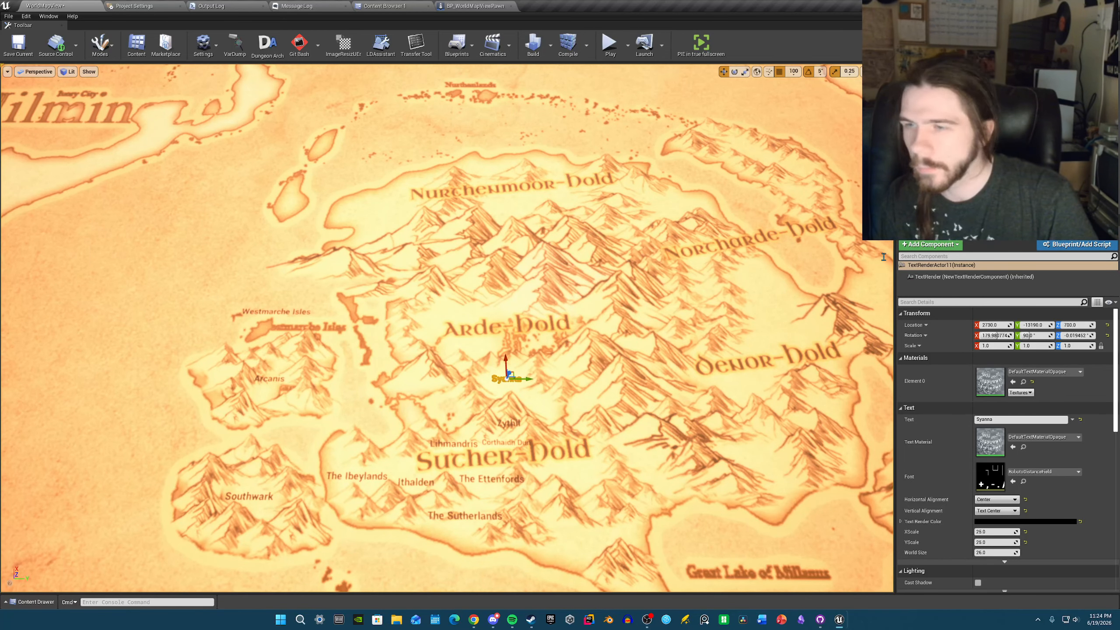
right_drag(564, 326, 529, 342)
alt+drag(537, 324, 562, 357)
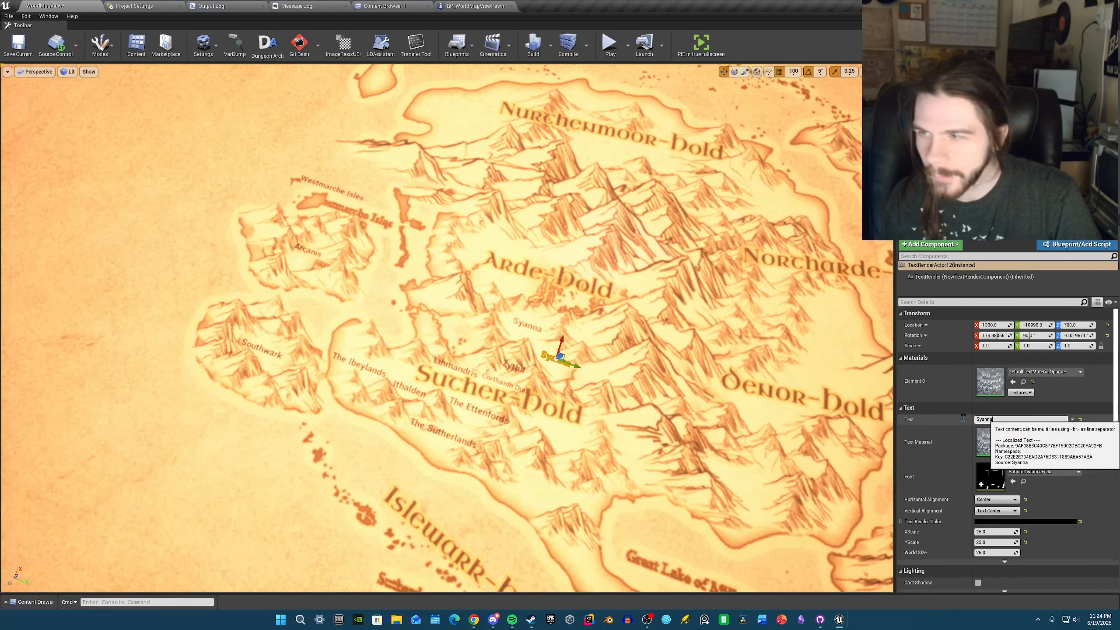
drag(964, 419, 826, 414)
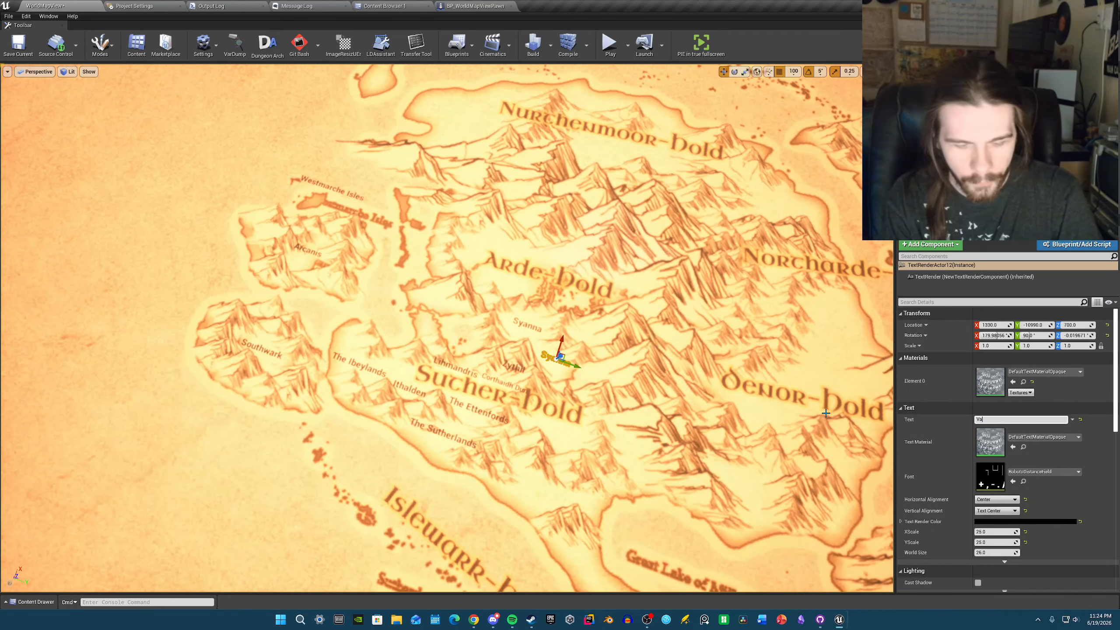
text(Vascany)
key(Return)
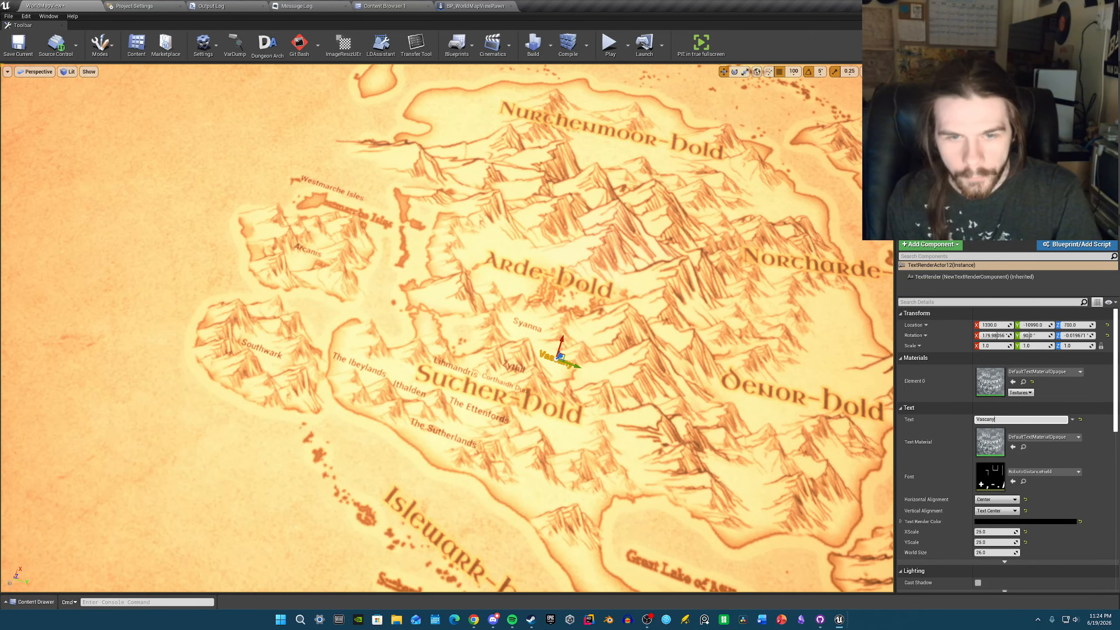
- Duplicate the Vascany label north-east into the mountains west of Denor-Hold and set the copy's text to Maalgoroth Vale
right_drag(534, 305, 604, 289)
key(s)
alt+drag(546, 278, 604, 261)
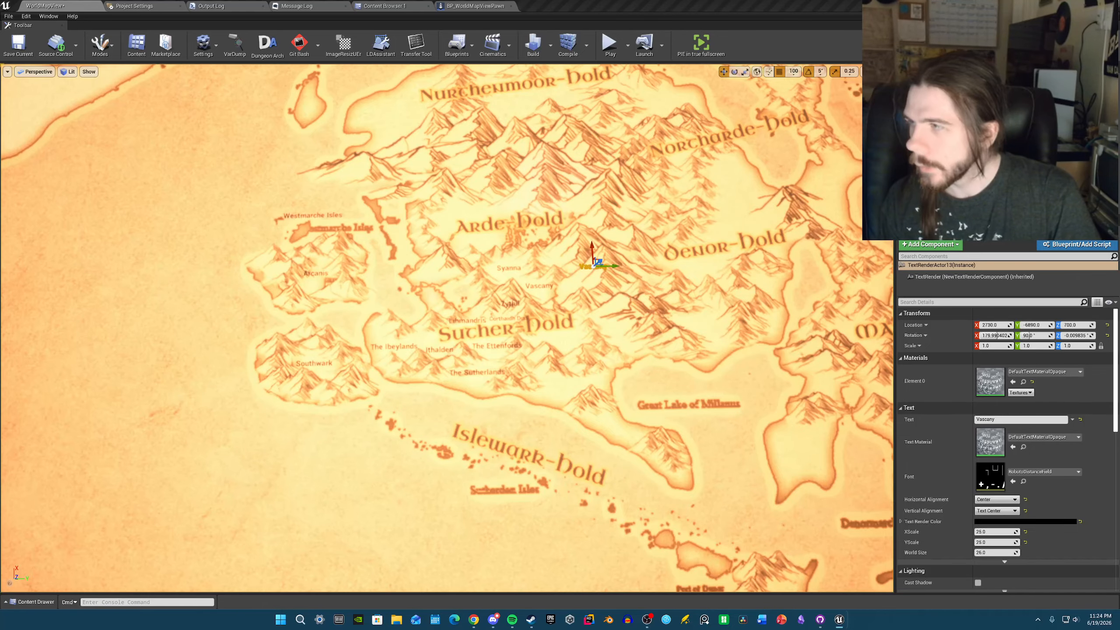
right_drag(600, 282, 582, 269)
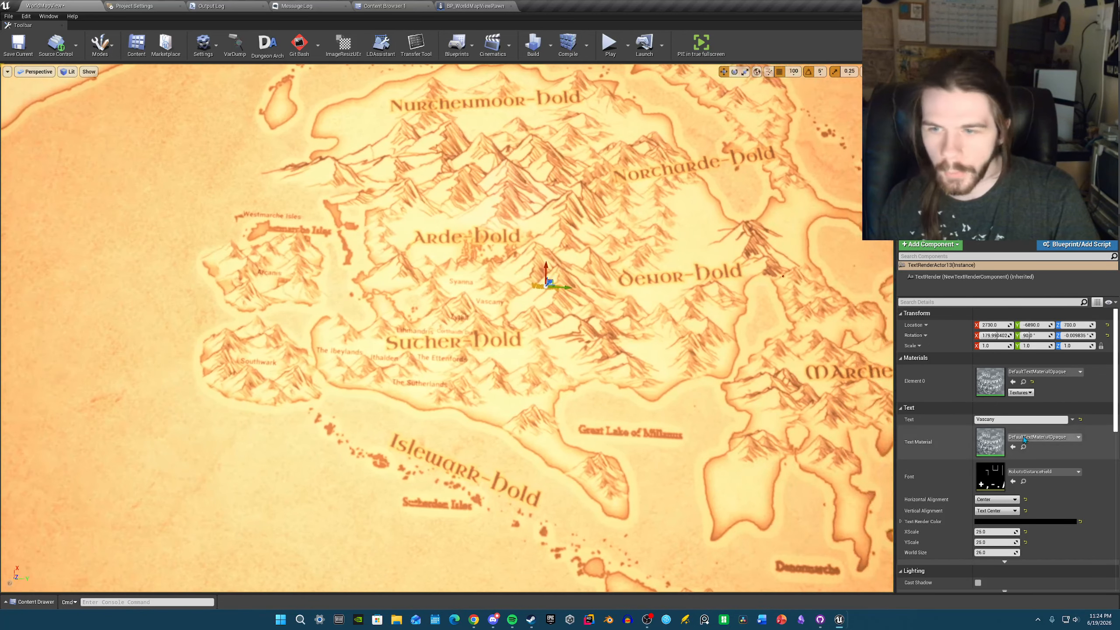
click(1017, 418)
drag(1016, 418, 979, 424)
text(Maalgoroth Vale)
- Move the Maalgoroth Vale label north-west, closer beneath the Arde-Hold name, to X 3730, Y -9490
key(w)
right_drag(620, 268, 627, 268)
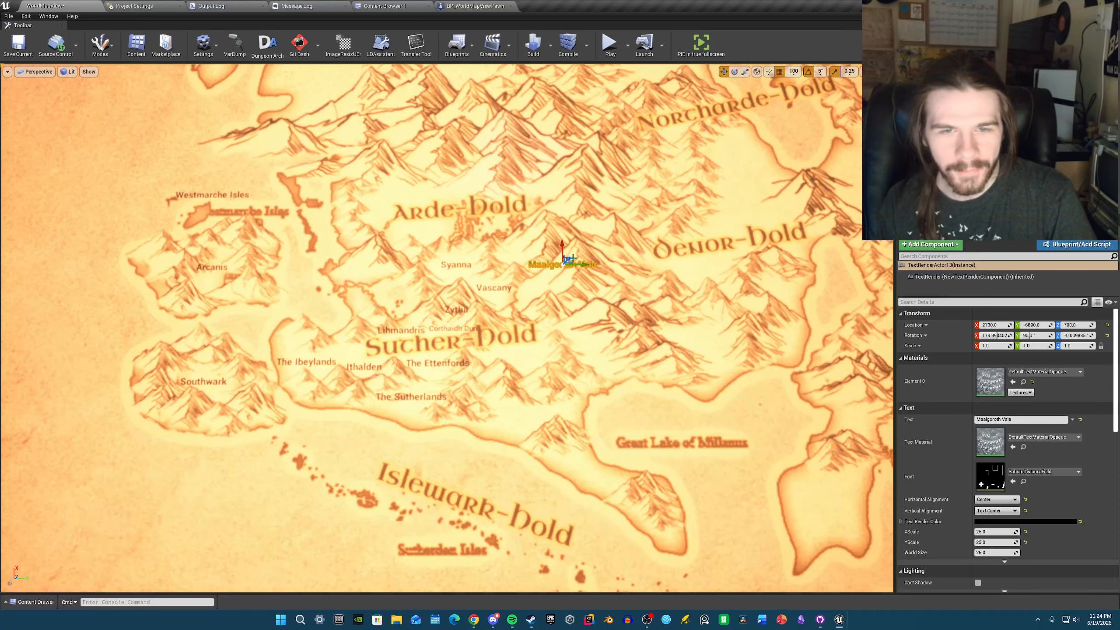
drag(568, 258, 525, 242)
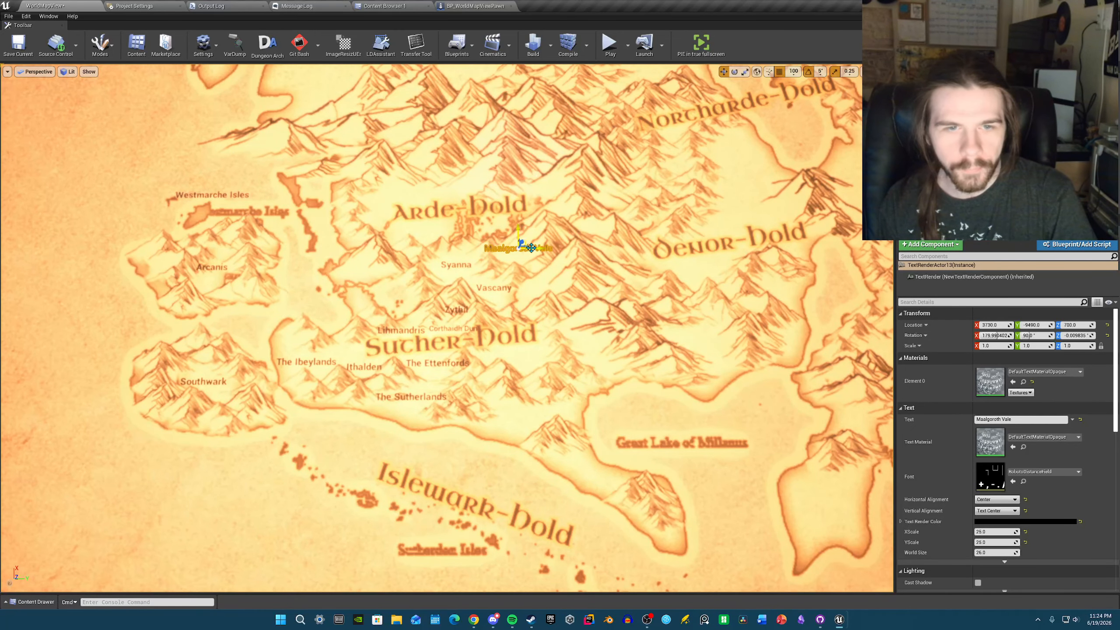
mouse_move(546, 295)
right_down()
mouse_move(522, 295)
mouse_move(542, 295)
right_up()
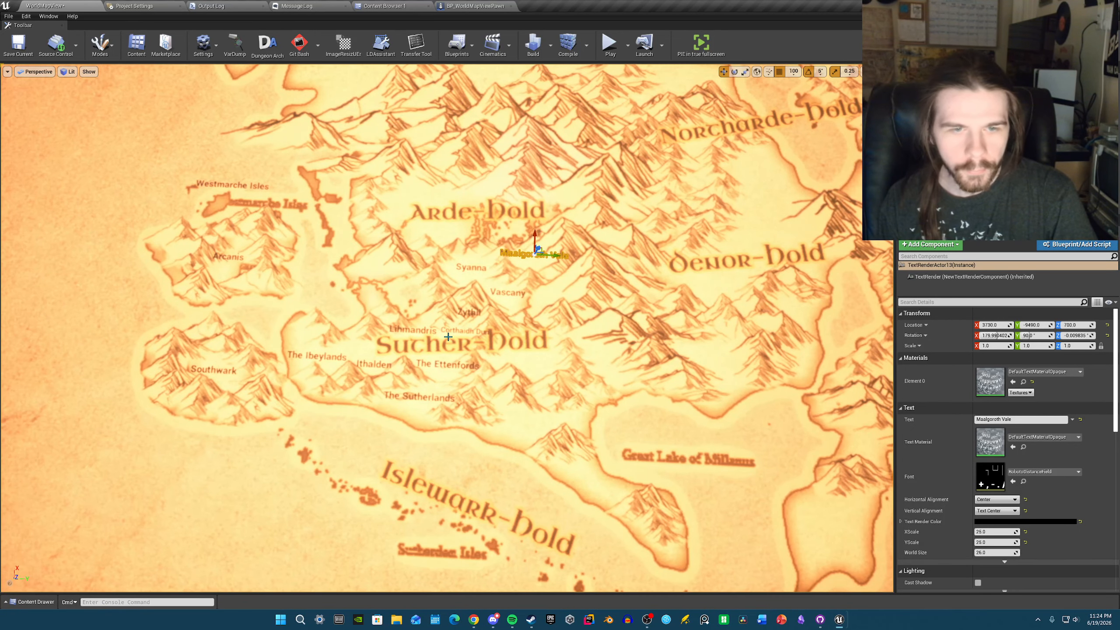
- Set the X and Y scale of the Maalgoroth Vale label to 15
click(458, 330)
right_drag(457, 331, 447, 342)
click(577, 210)
key(s)
mouse_move(577, 209)
right_down()
mouse_move(600, 198)
mouse_move(576, 198)
right_up()
key(w)
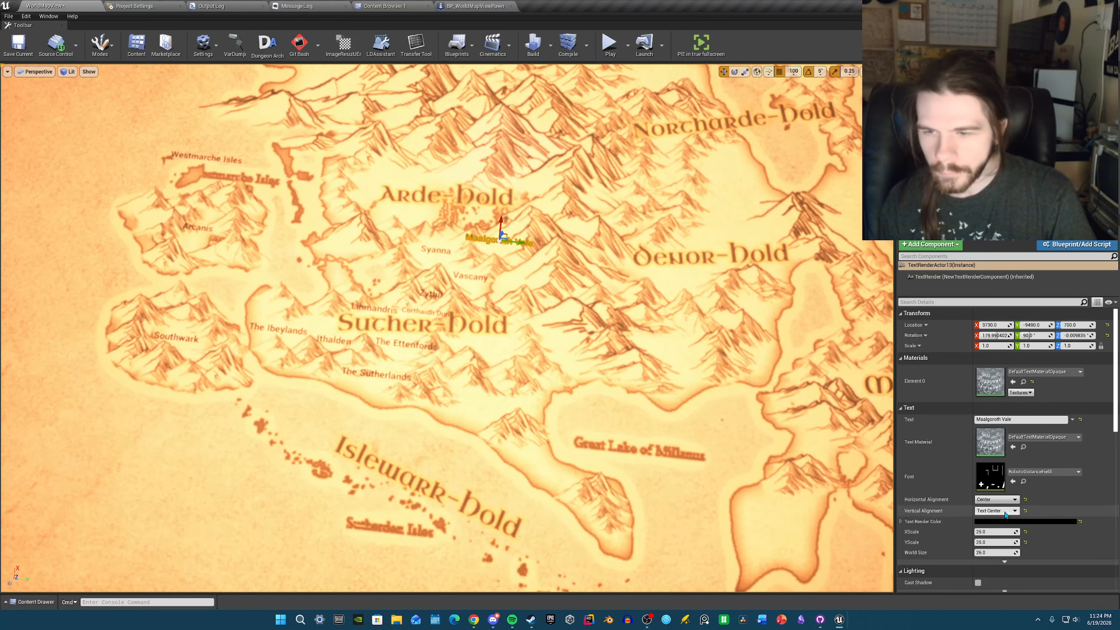
click(994, 534)
text(15)
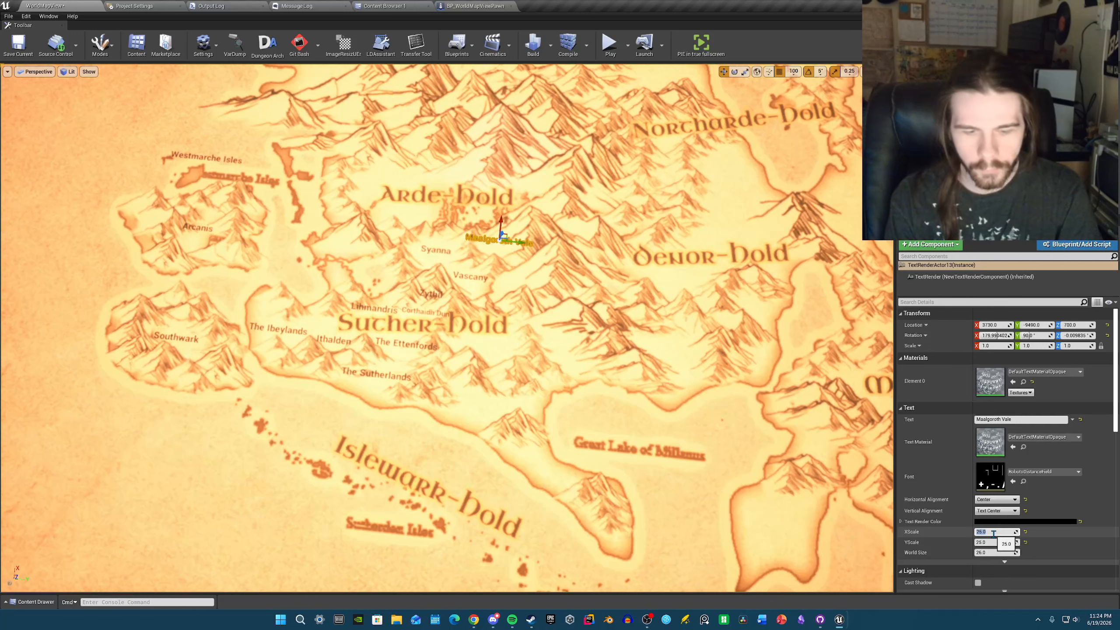
key(Tab)
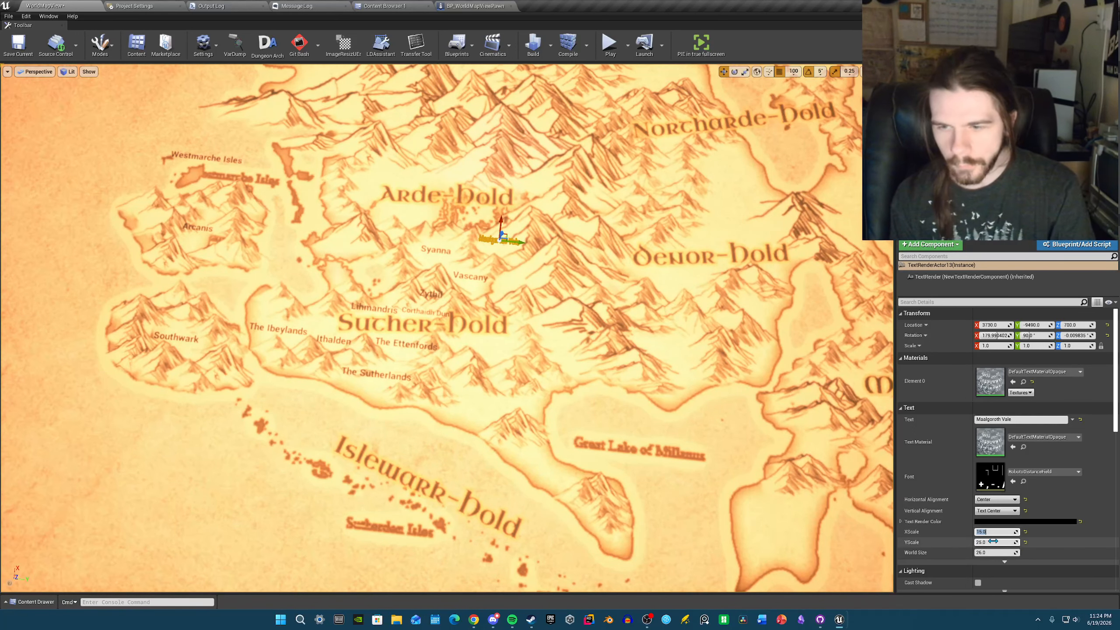
text(15)
key(Return)
key(f)
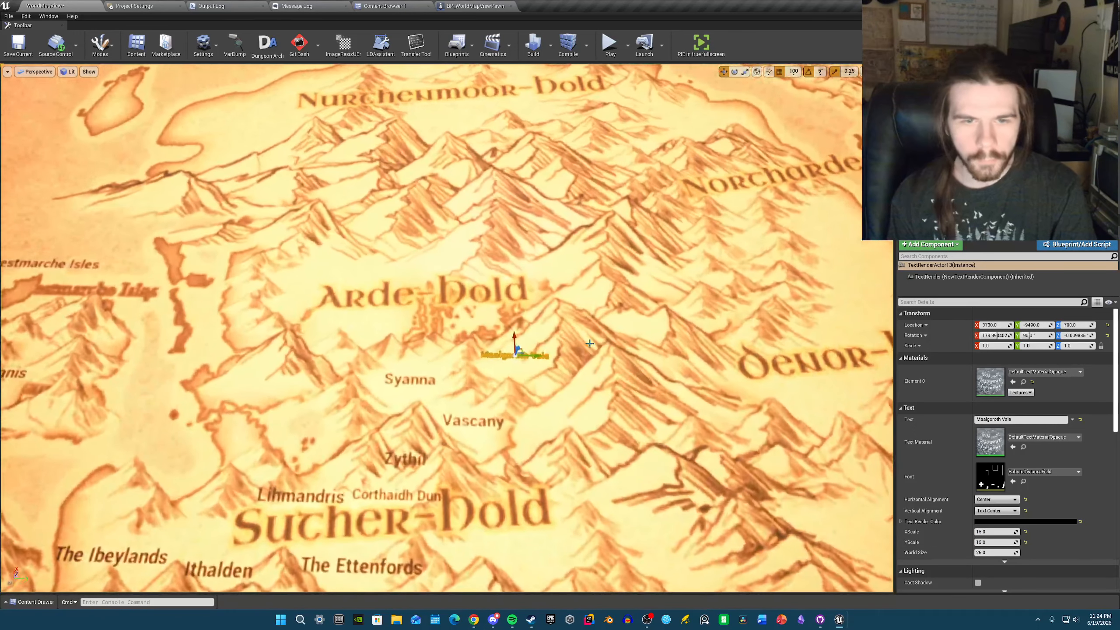
- Shrink the Corthaidh Dun label above the Sucher-Hold name by setting its X and Y scale to 15
click(517, 337)
click(396, 496)
click(993, 532)
text(15)
key(Tab)
text(15)
key(Return)
click(408, 358)
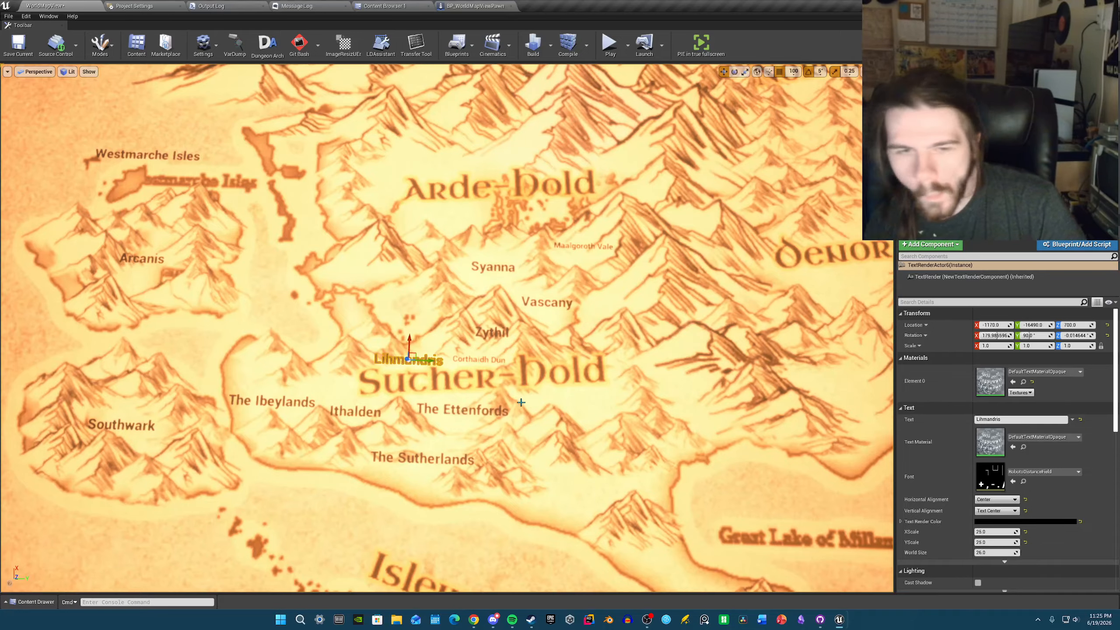
key(s)
right_drag(408, 358, 419, 358)
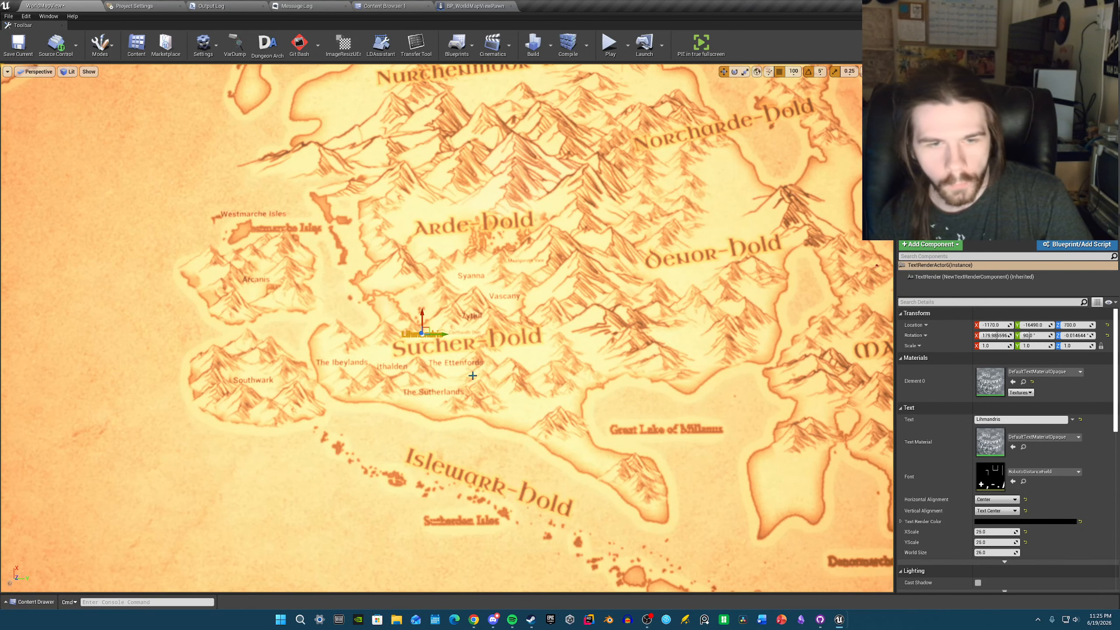
click(467, 364)
key(d)
right_drag(489, 371, 495, 371)
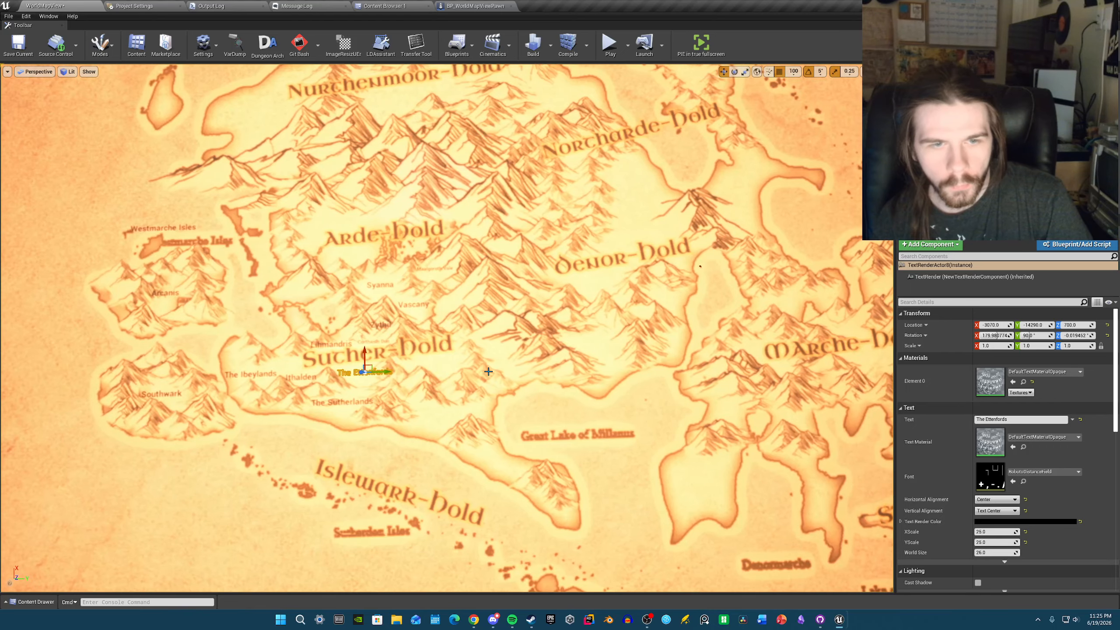
click(381, 326)
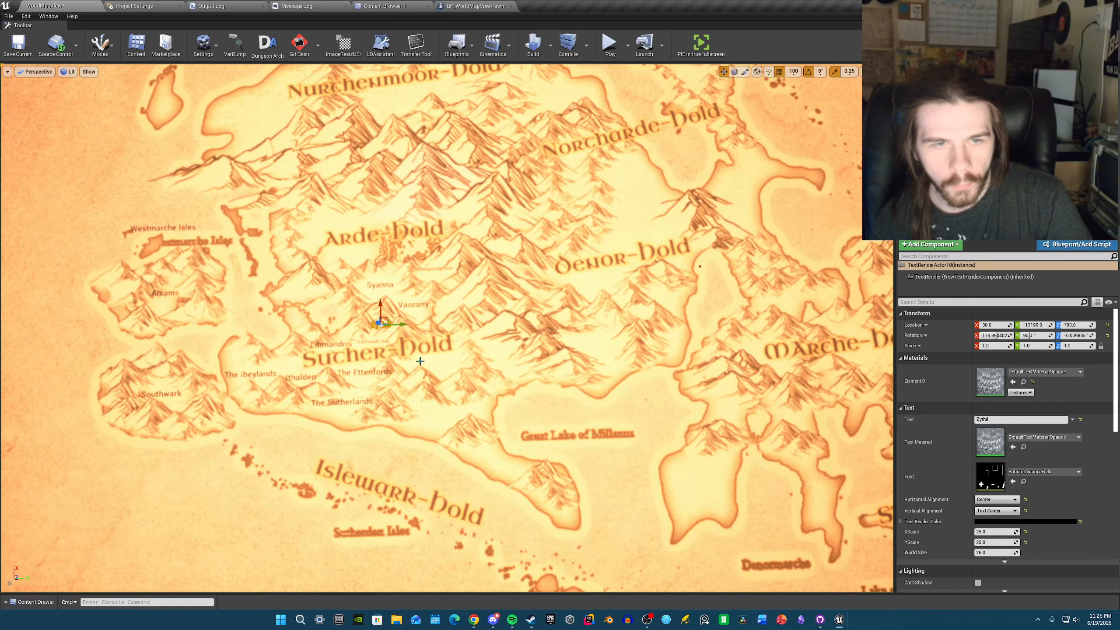
- Duplicate The Ettenfords label south-east to the southern coast at X -6170, Y -9990, and set the copy's text to Hunningbrew Estate
click(378, 371)
key(d)
right_drag(405, 384, 401, 384)
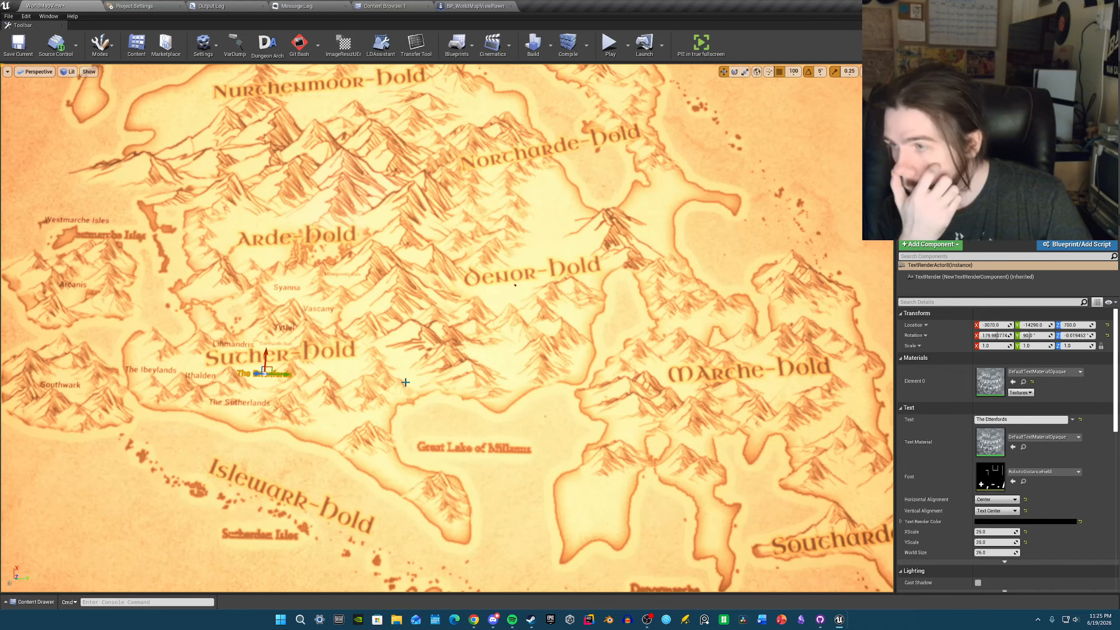
click(271, 370)
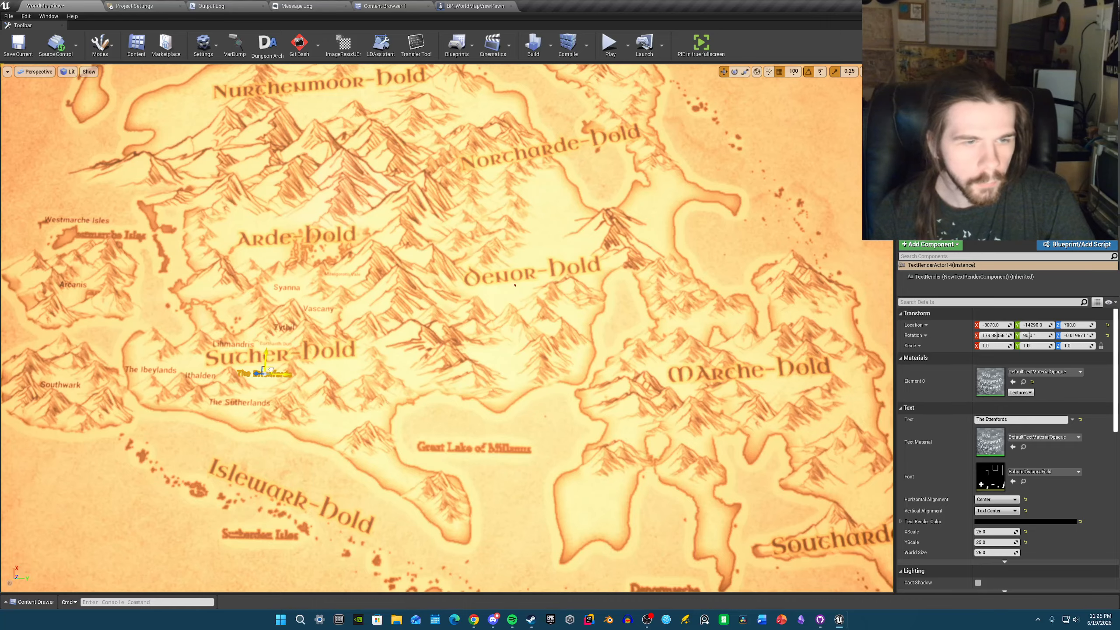
drag(271, 370, 329, 422)
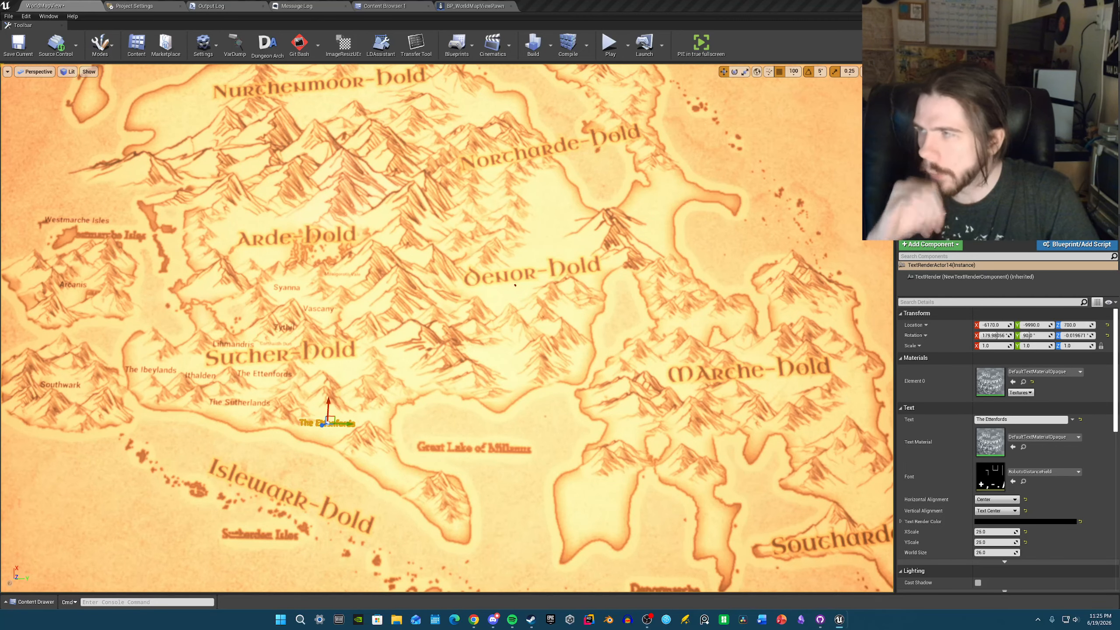
click(986, 420)
key(ctrl+a)
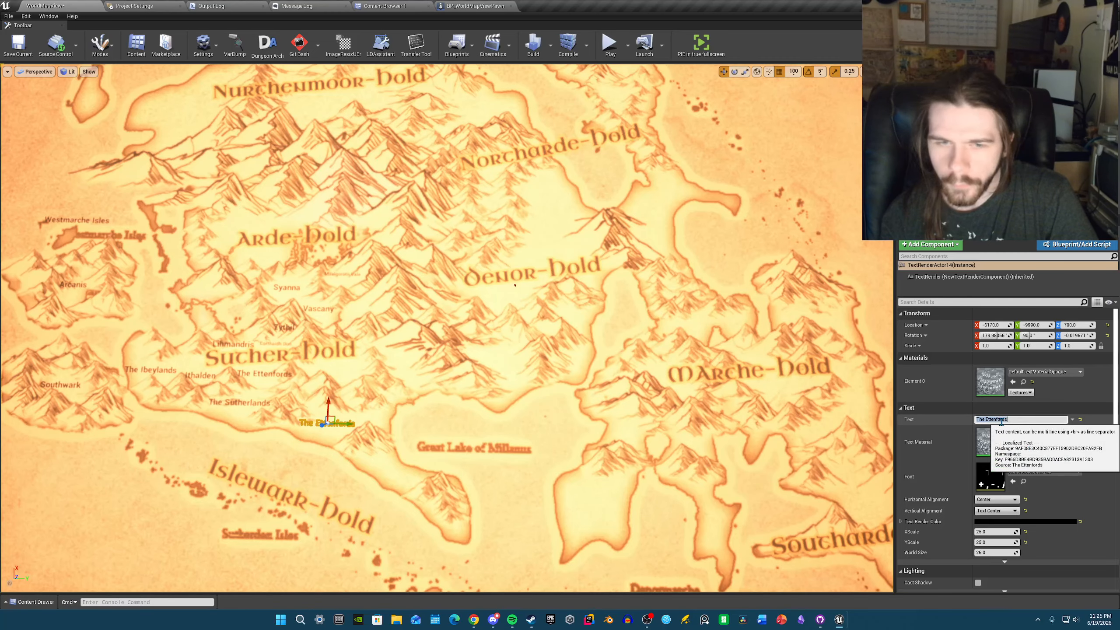
text(Hunningbrew Estate)
- Set the X and Y scale of the Hunningbrew Estate label to 20
right_drag(653, 379, 642, 379)
key(a)
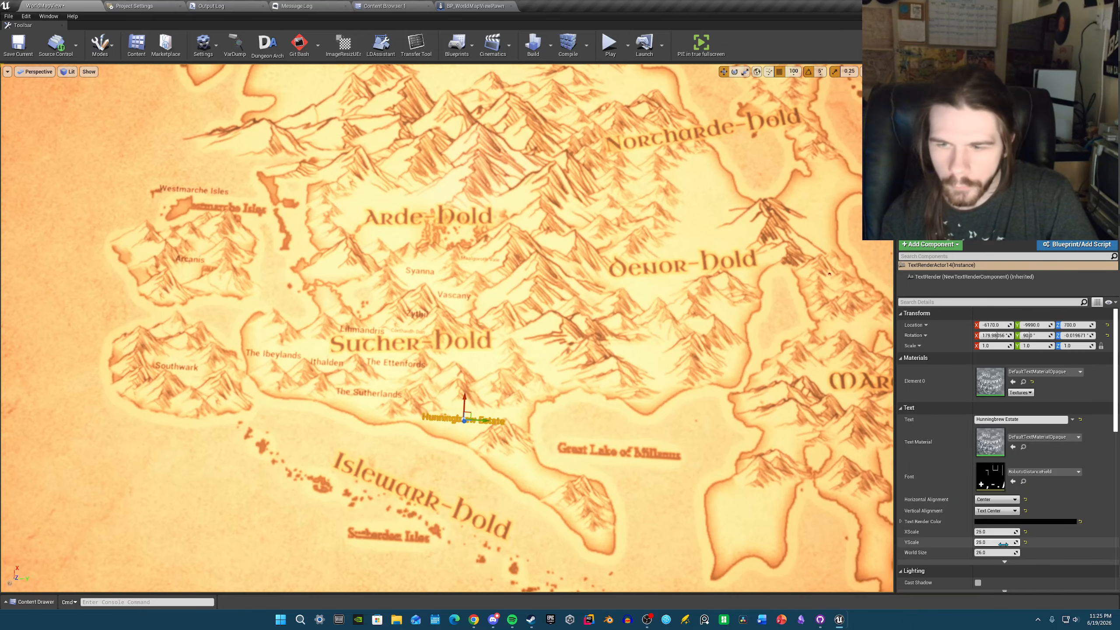
click(996, 532)
text(20)
key(Return)
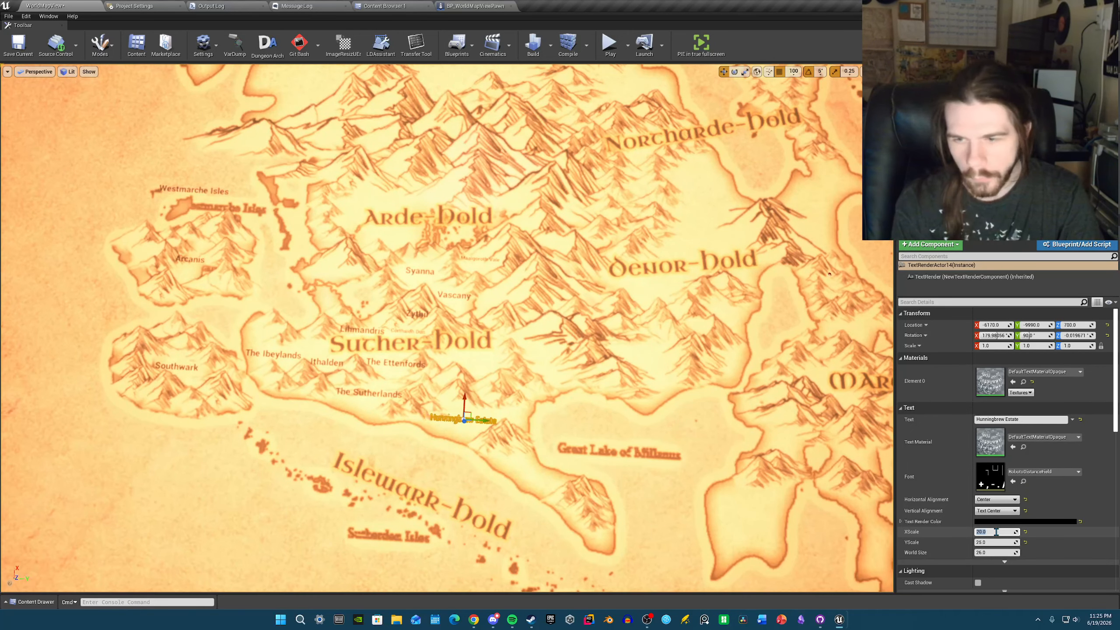
click(995, 542)
text(0)
key(Return)
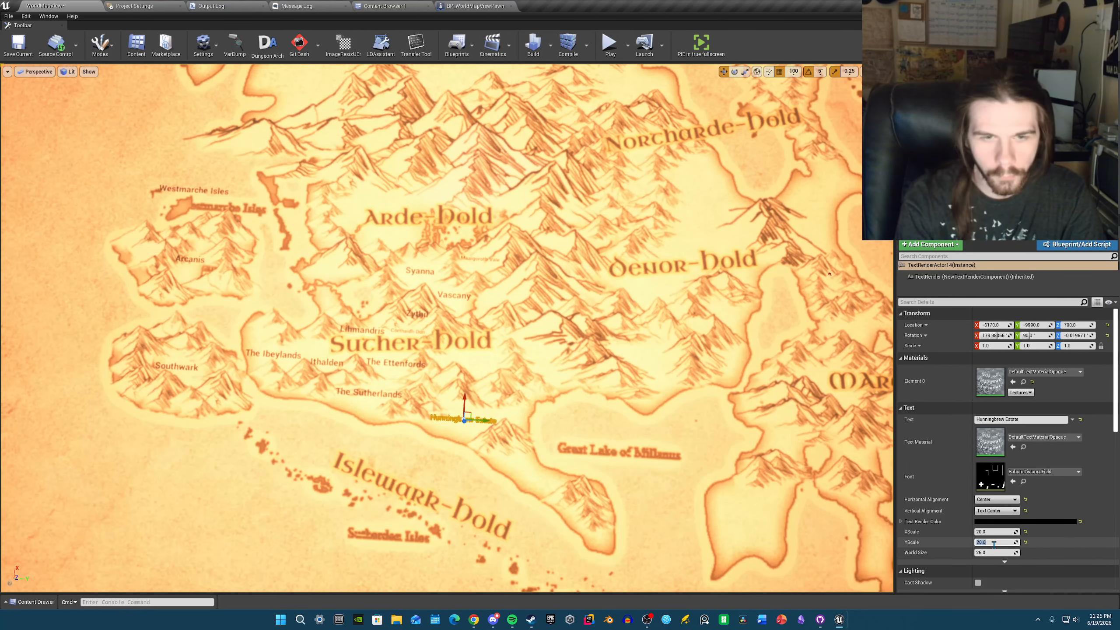
- Nudge the Hunningbrew Estate label slightly west along the coast to Y -10190
scroll(593, 402, up, 3)
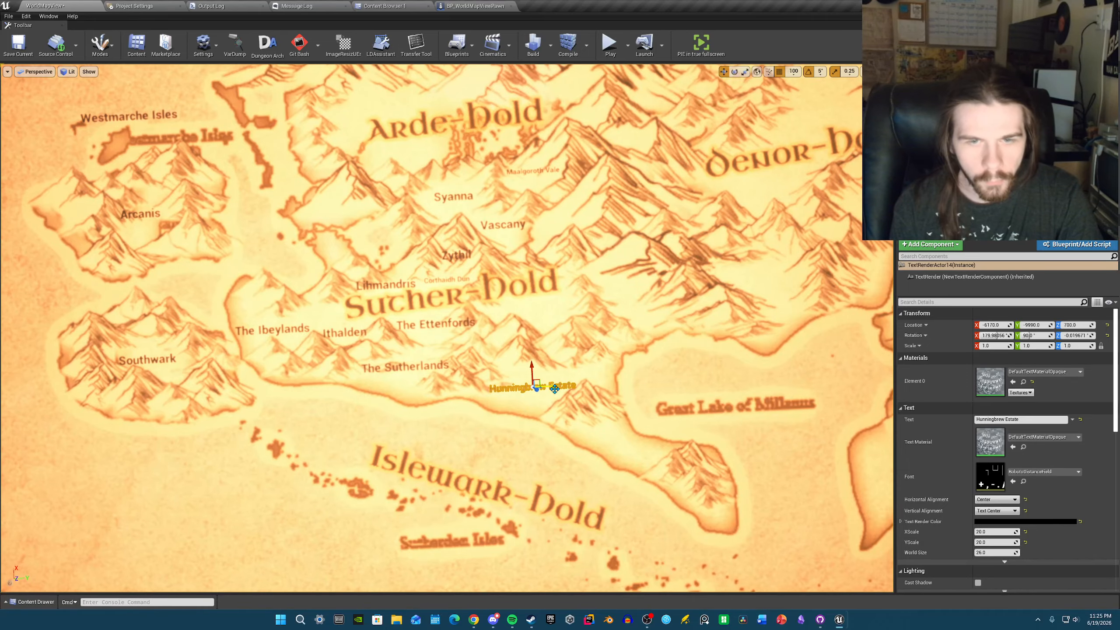
drag(554, 386, 548, 387)
right_drag(551, 387, 547, 381)
scroll(559, 420, down, 3)
key(g)
scroll(559, 420, down, 4)
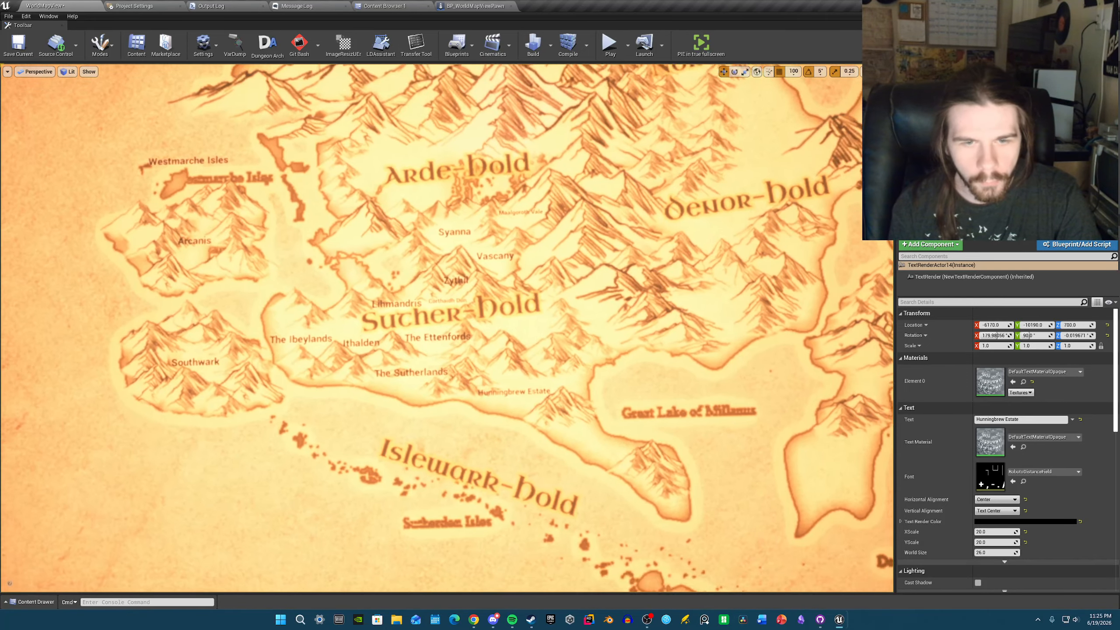
key(g)
- Duplicate The Sutherlands label and place the copy on the south-eastern peninsula, south-west of the Great Lake of Millanus name
click(394, 361)
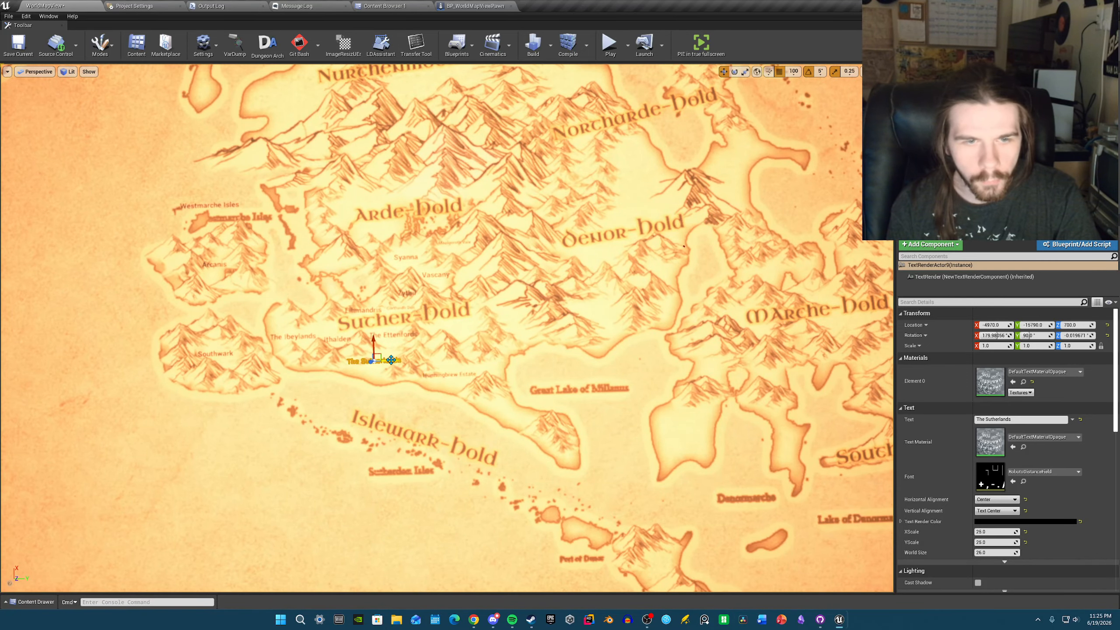
scroll(366, 358, up, 3)
drag(365, 359, 529, 437)
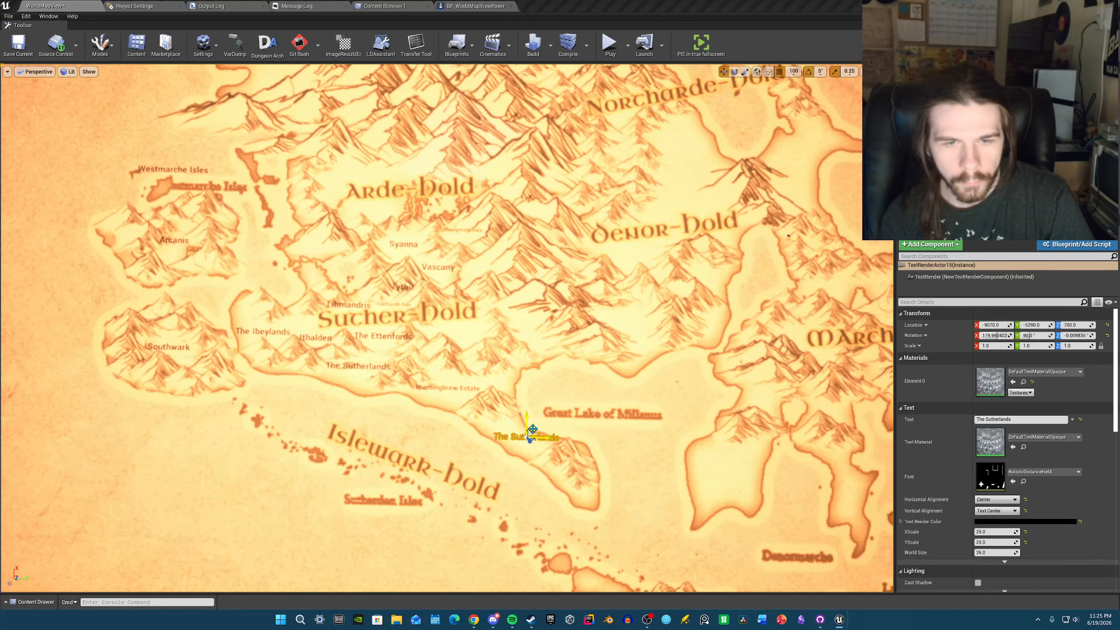
- Discard The Sutherlands copy on the south-eastern peninsula and duplicate the Hunningbrew Estate label north-east to X -5470, Y -7290
drag(533, 429, 507, 369)
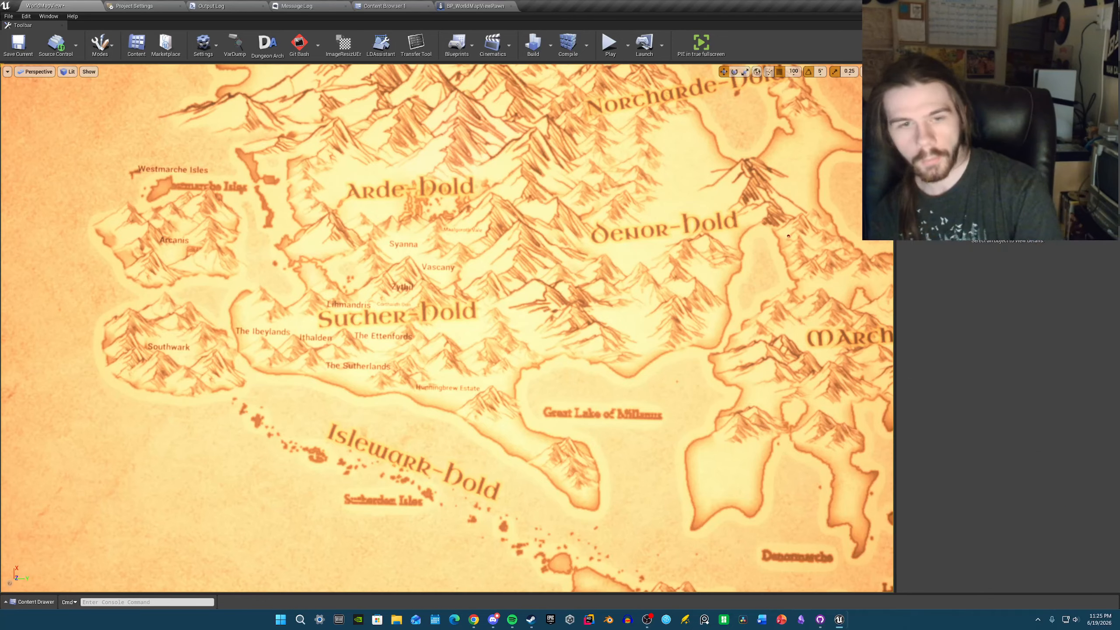
click(462, 388)
right_drag(460, 387, 461, 387)
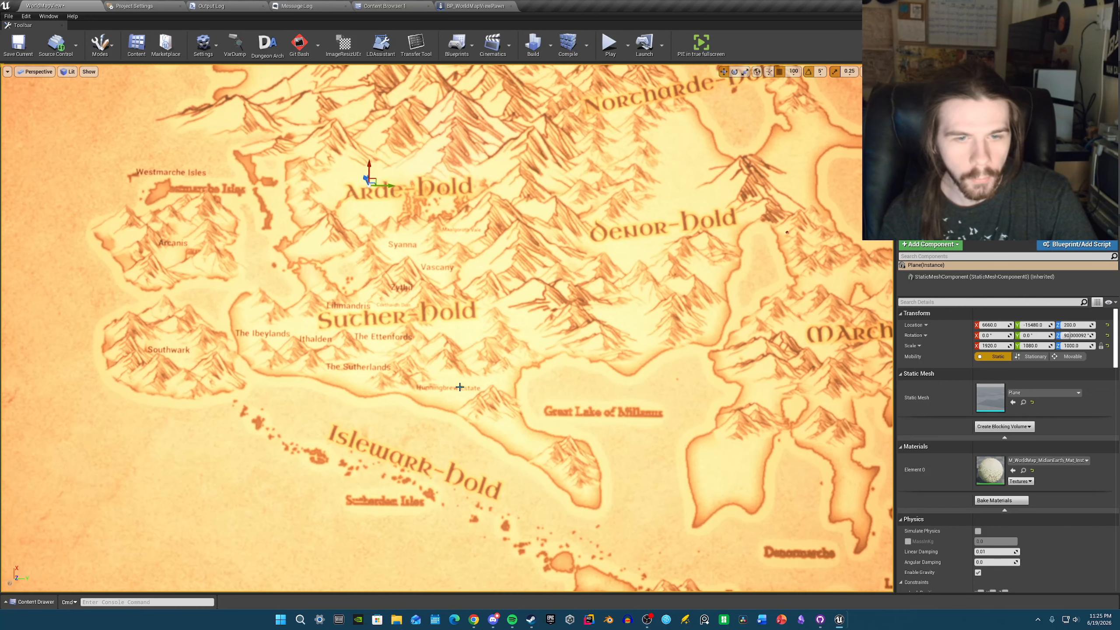
click(462, 388)
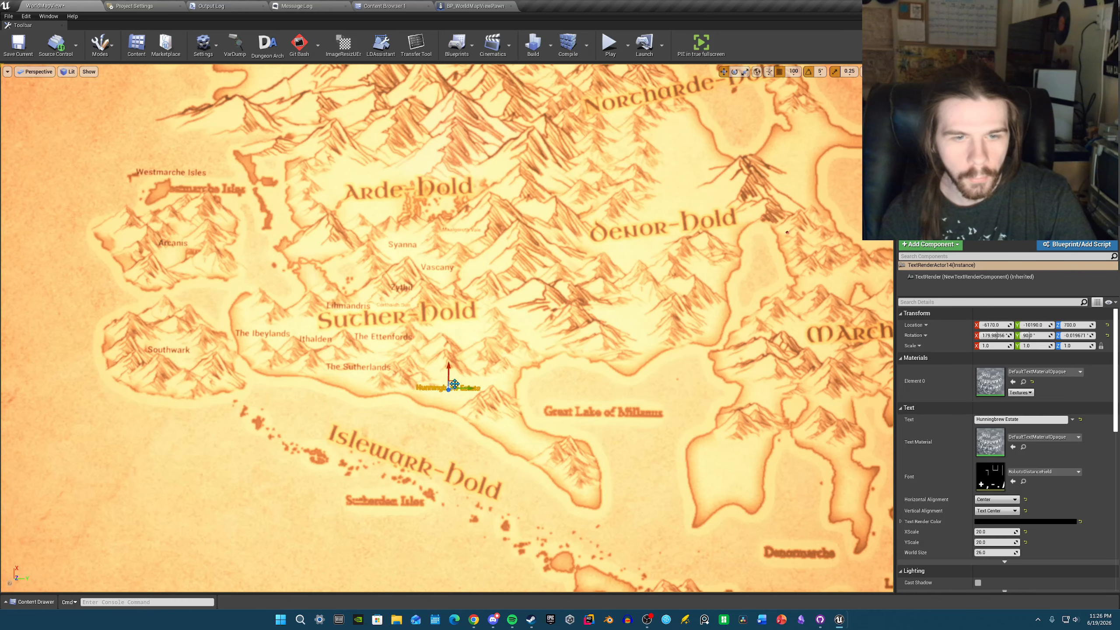
alt+drag(455, 384, 520, 372)
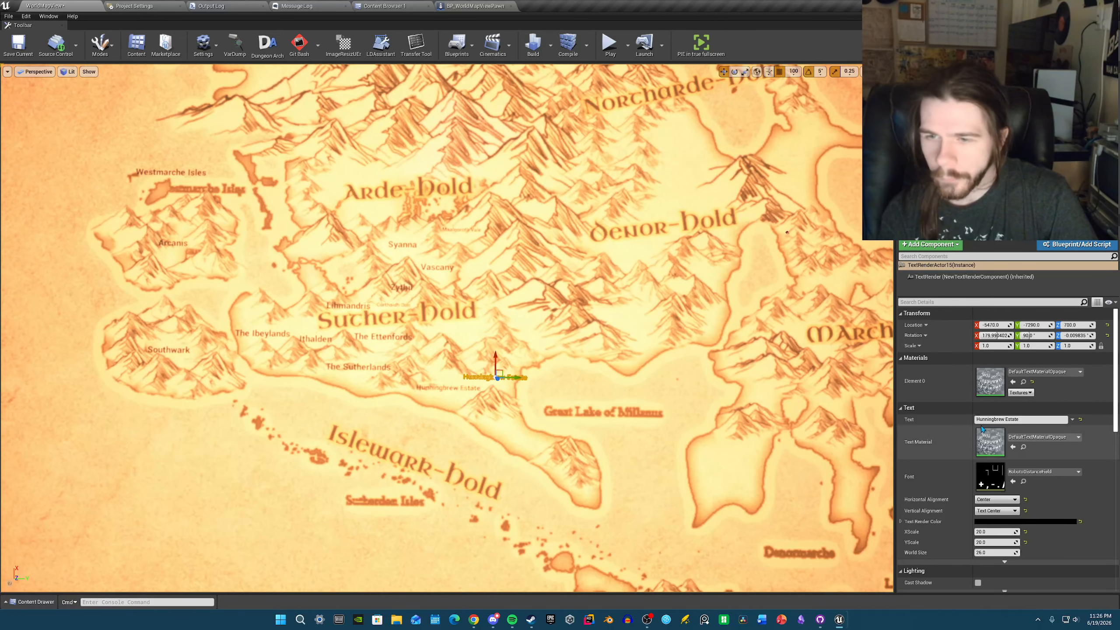
- Set the text of the new Hunningbrew Estate copy to The Green Hills
click(997, 419)
text(Th)
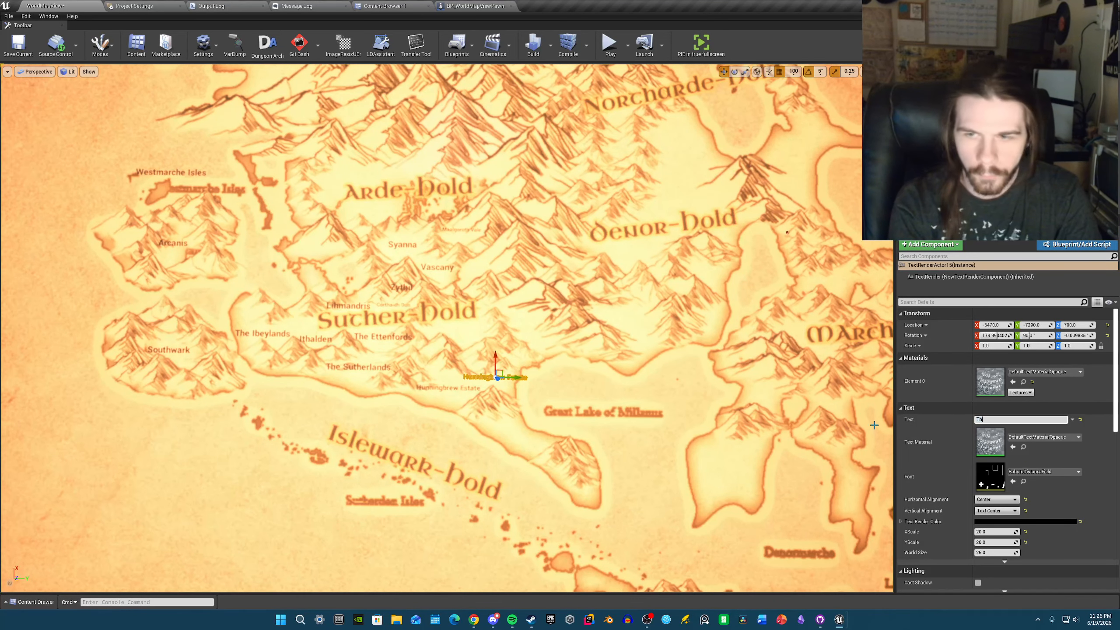
text(e Greenhills)
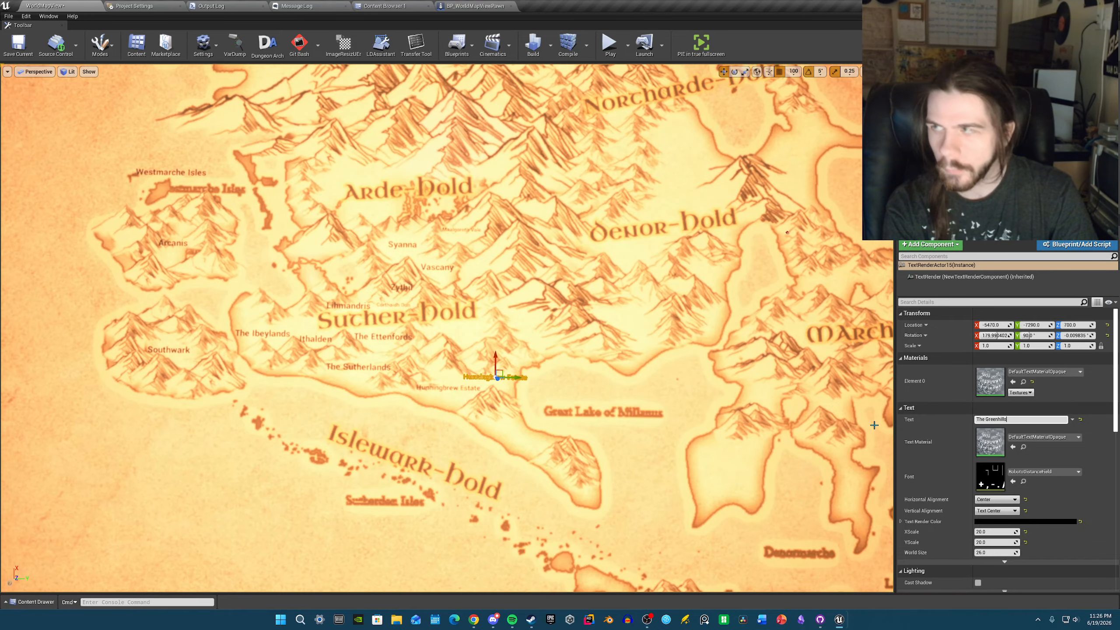
key(Return)
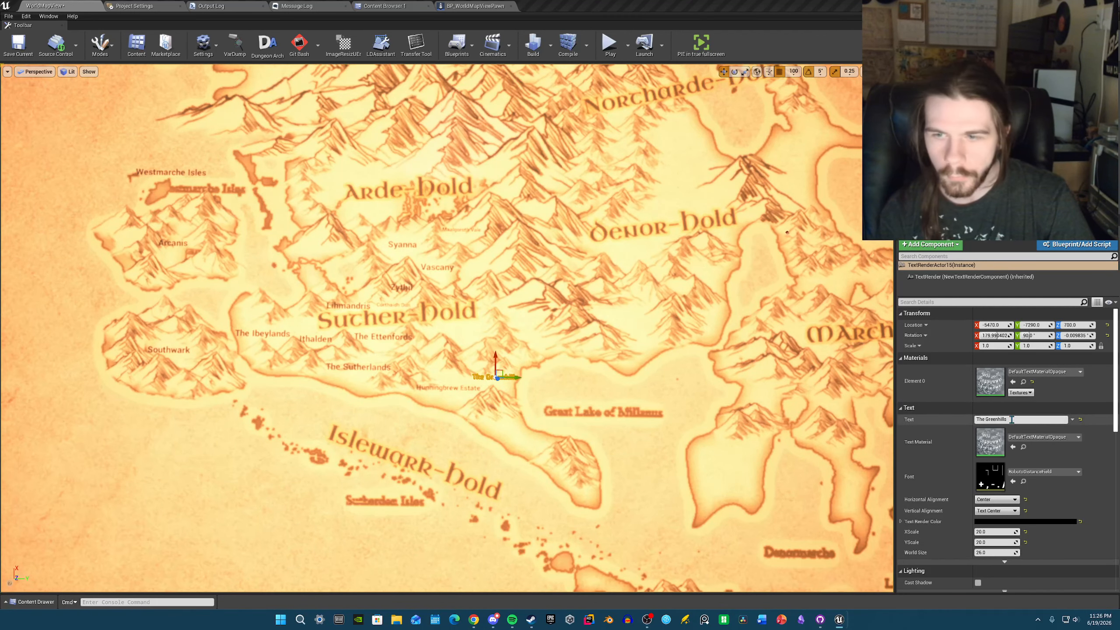
click(989, 421)
key(ctrl+a)
text(The Green Hills)
- Nudge The Green Hills label slightly south-west, keeping it north-east of the Hunningbrew Estate label
right_drag(723, 397, 706, 380)
right_drag(532, 379, 531, 388)
key(w)
drag(531, 379, 525, 379)
key(a)
right_drag(524, 378, 547, 382)
click(512, 382)
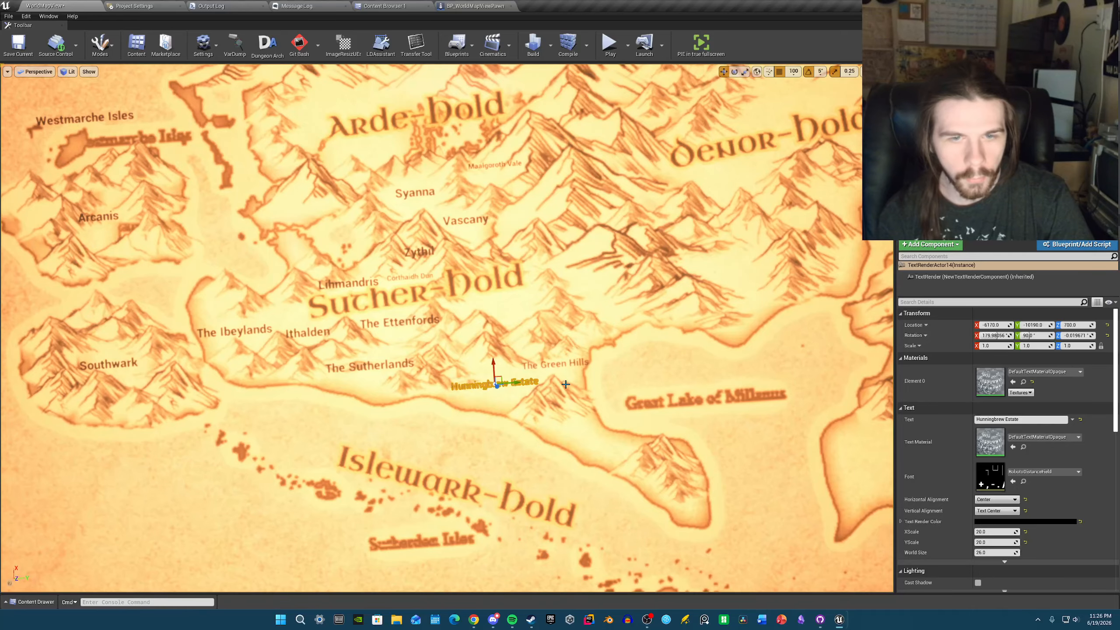
click(514, 398)
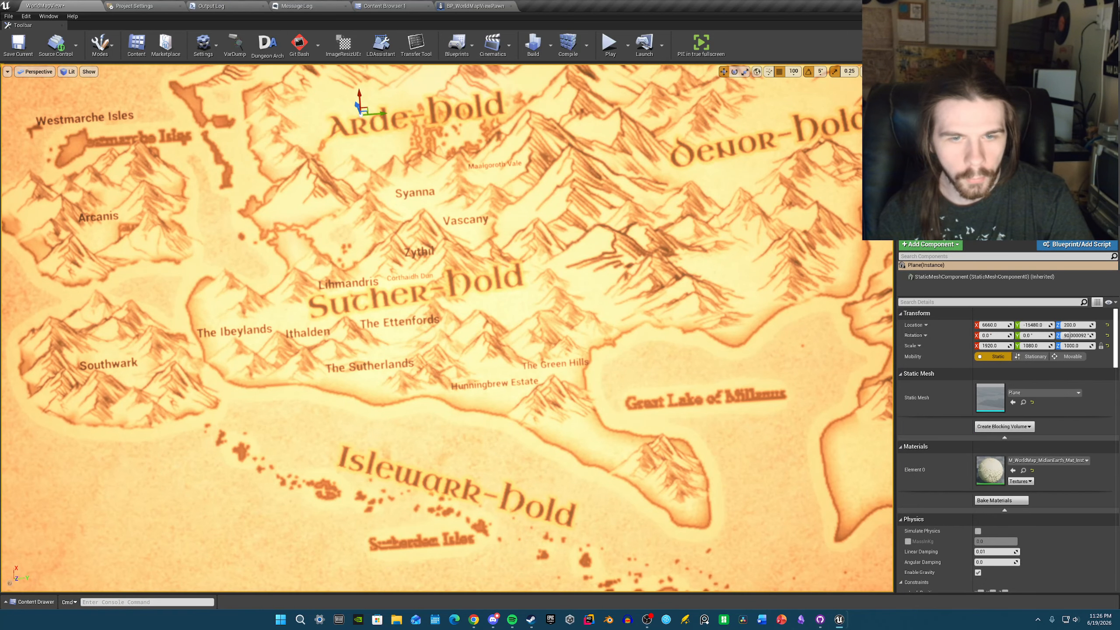
click(544, 363)
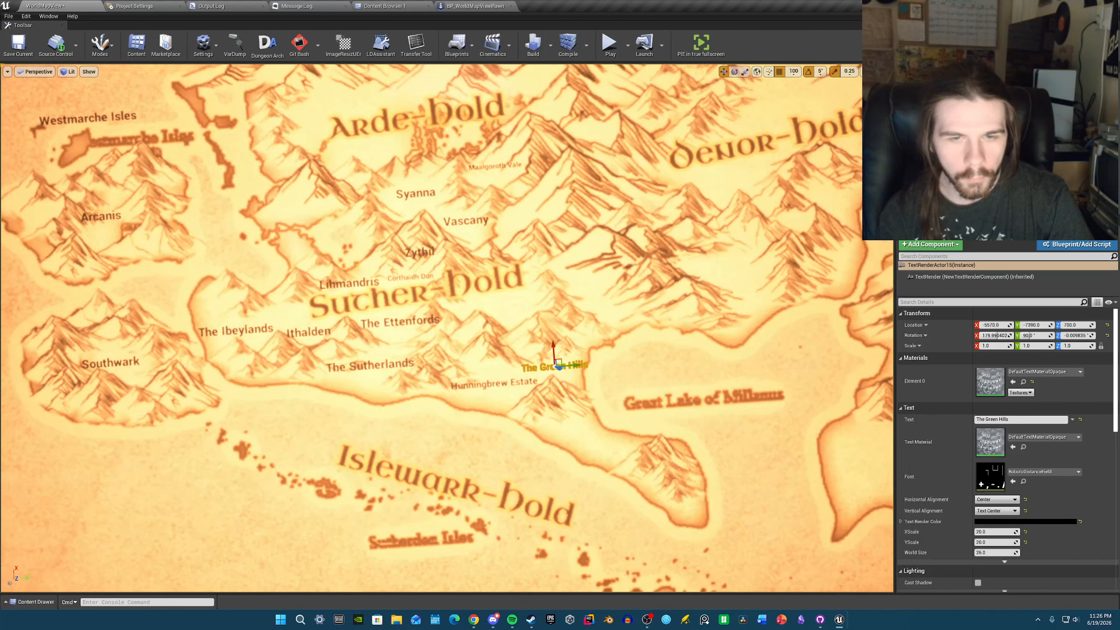
- Duplicate The Green Hills label and place the copy on the south-eastern peninsula, south-west of the Great Lake of Millanus name
key(s)
right_drag(564, 421, 566, 421)
click(564, 421)
key(s)
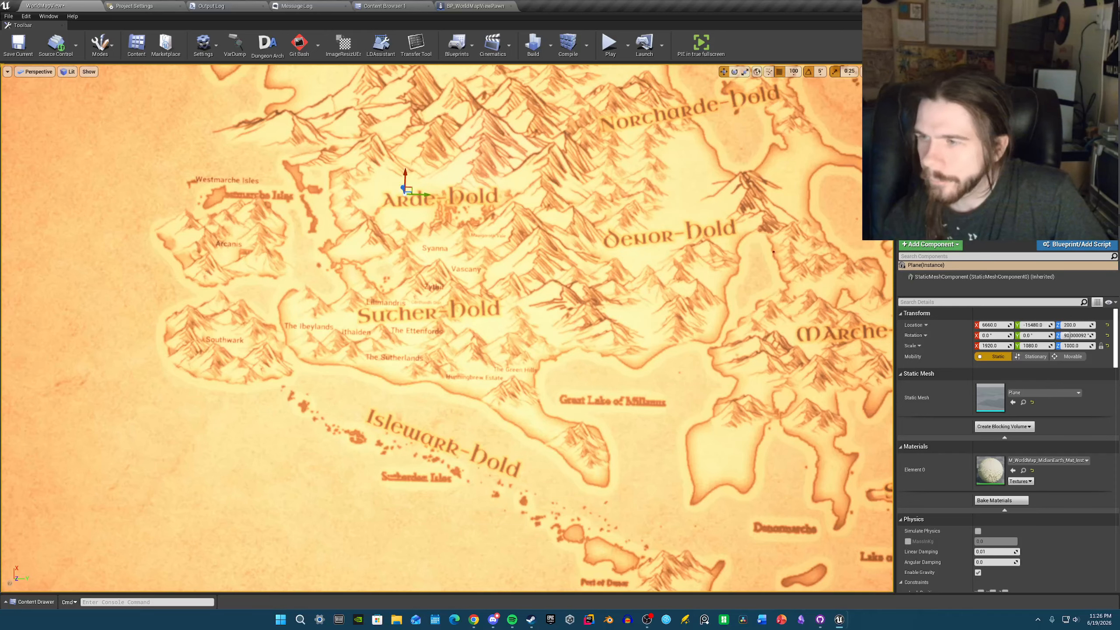
click(508, 370)
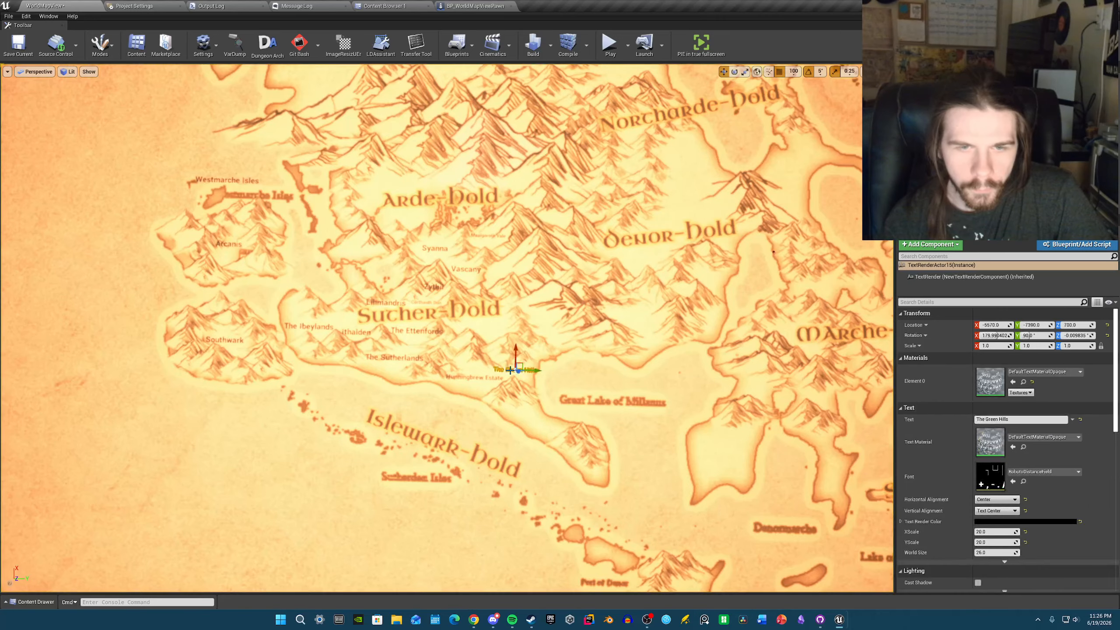
drag(512, 370, 541, 419)
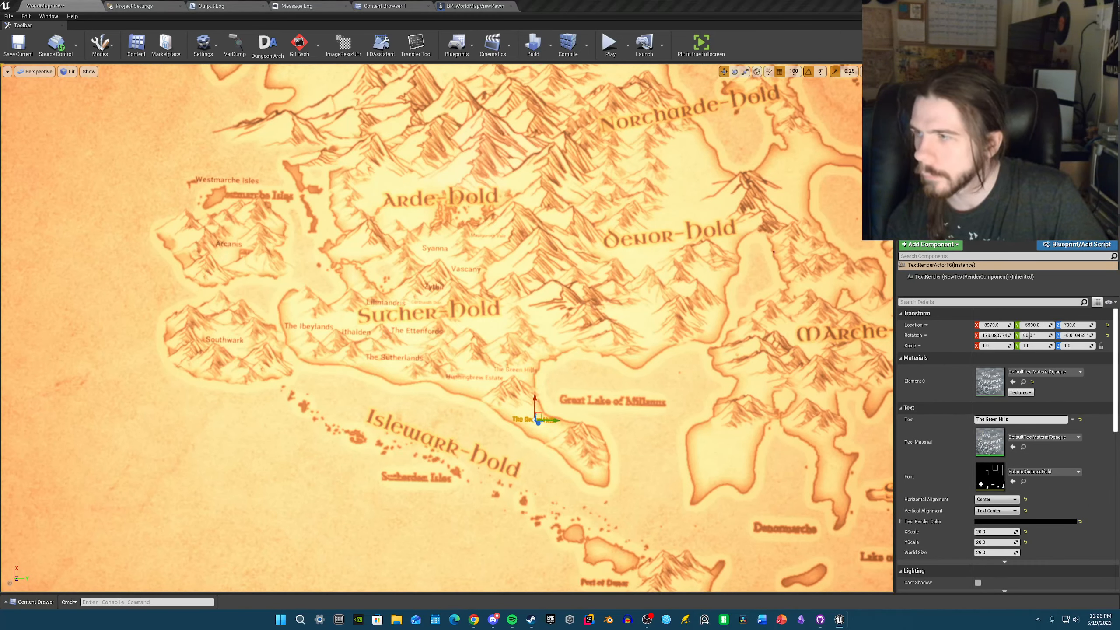
- Set the peninsula label's text to Ptolylands and nudge it slightly west to Y -6090
click(1019, 419)
text(Ptolylands)
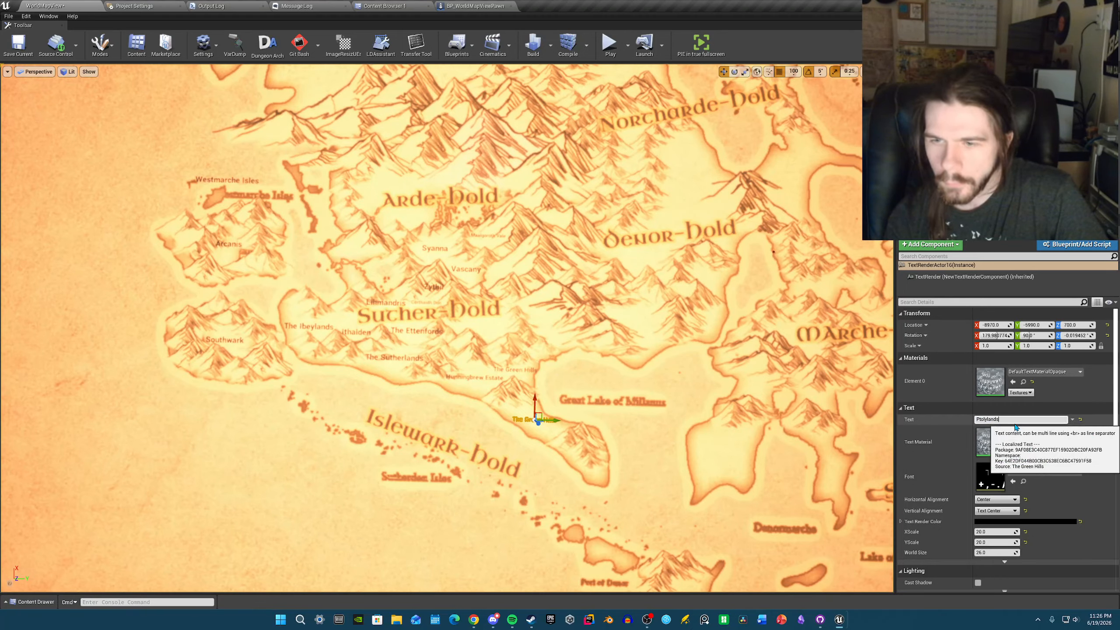
key(Return)
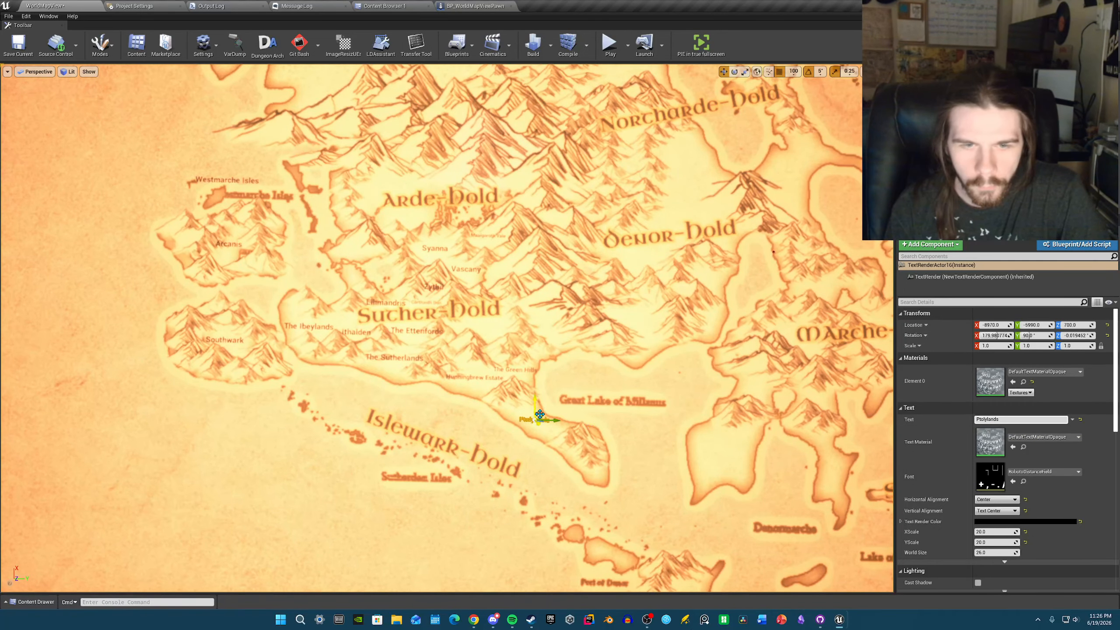
drag(540, 416, 538, 417)
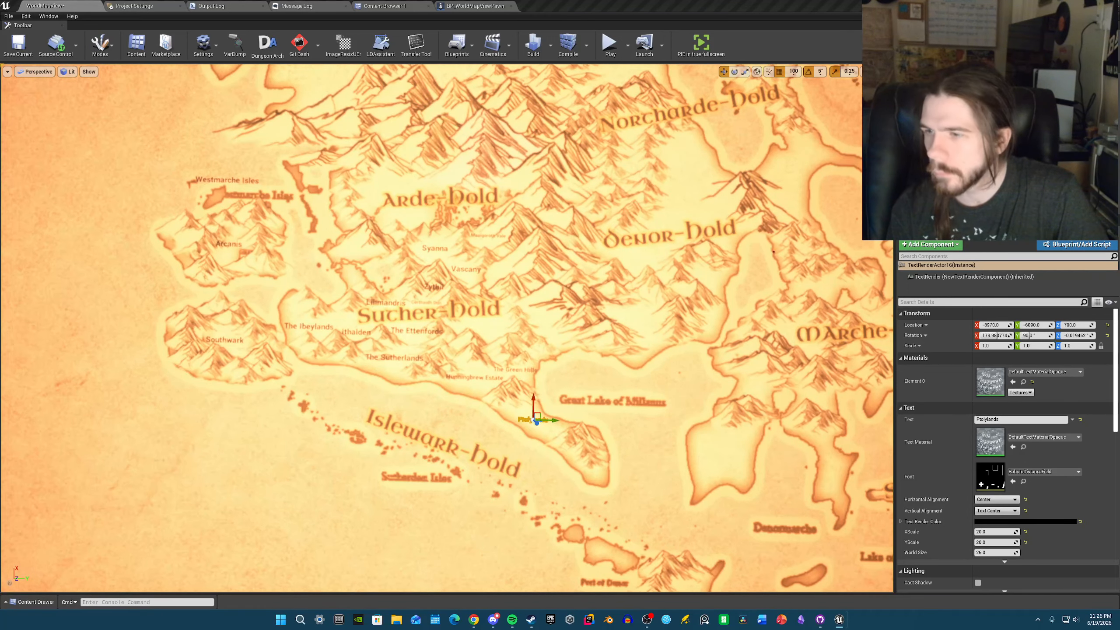
- Duplicate The Sutherlands label to the sea at X -14470, Y -13790, and set the copy's text to Sutherwark Isles
right_drag(538, 417, 543, 389)
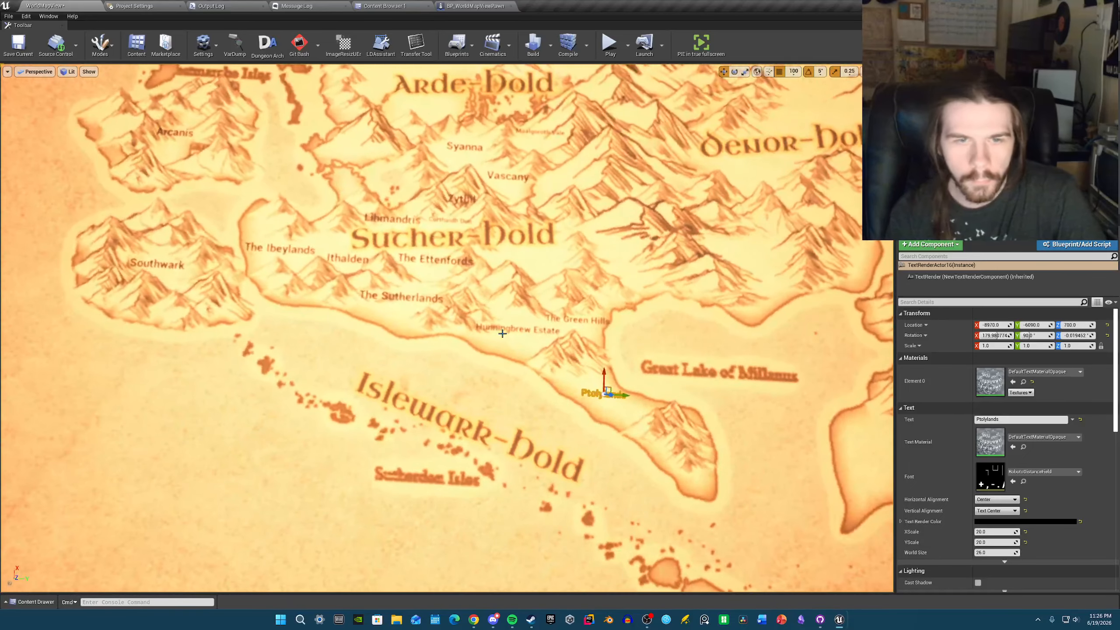
click(500, 328)
click(416, 301)
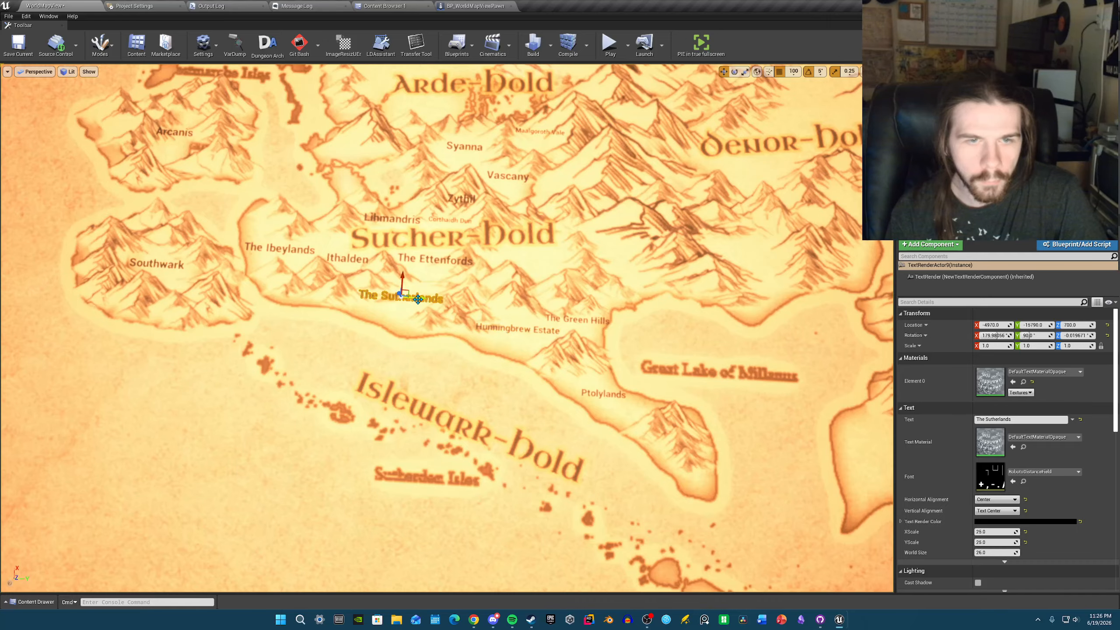
drag(416, 300, 541, 503)
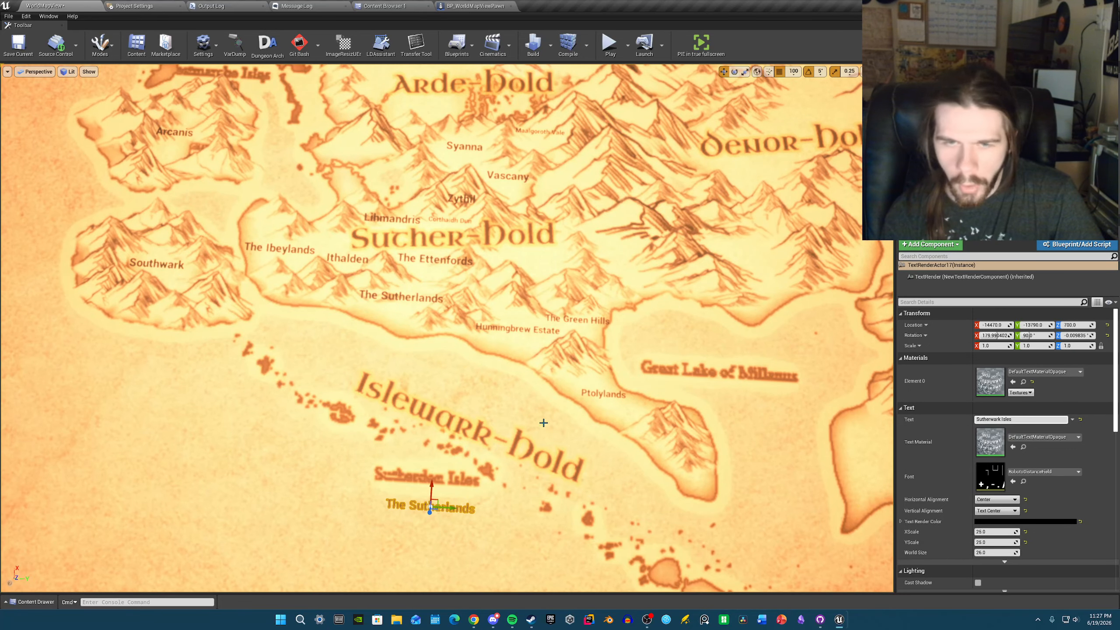
key(a)
right_drag(543, 422, 540, 423)
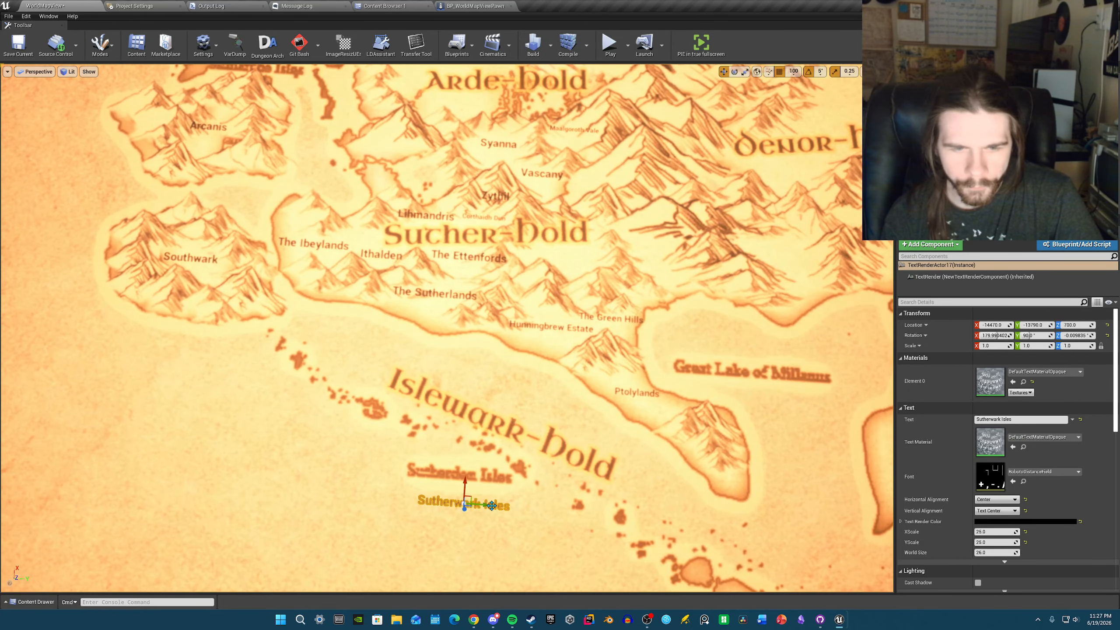
- Move the Sutherwark Isles label to X -12670, Y -14090, and duplicate it west to the open sea south of Southwark
drag(476, 501, 467, 458)
right_drag(492, 467, 491, 467)
key(a)
alt+drag(616, 397, 431, 382)
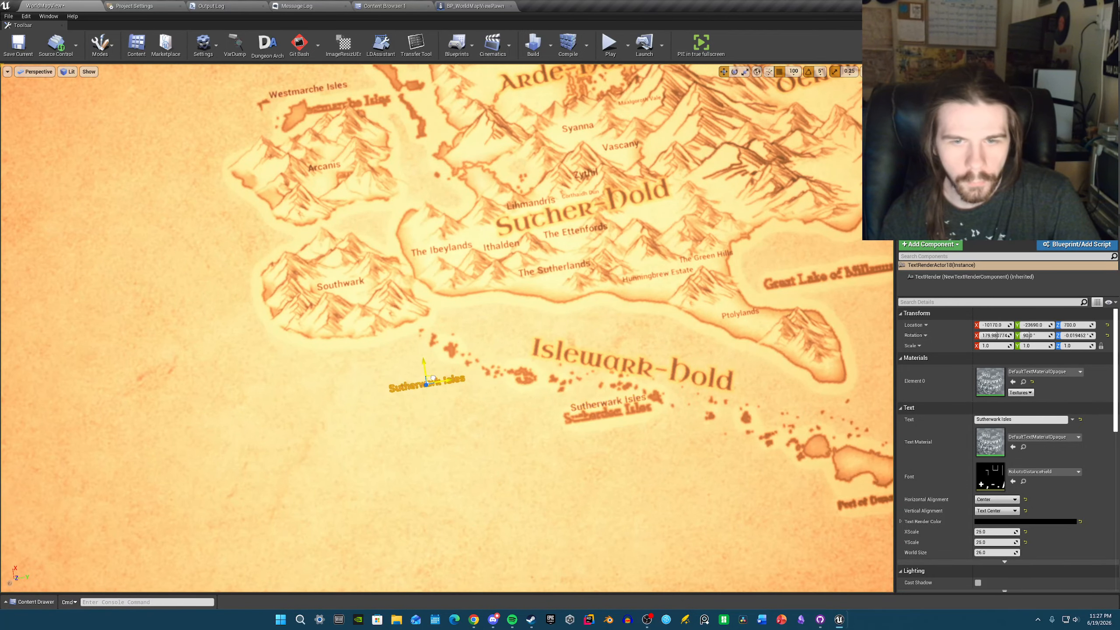
- Hide the map plane to view the text labels on their own, and show it again
key(d)
right_drag(481, 406, 480, 405)
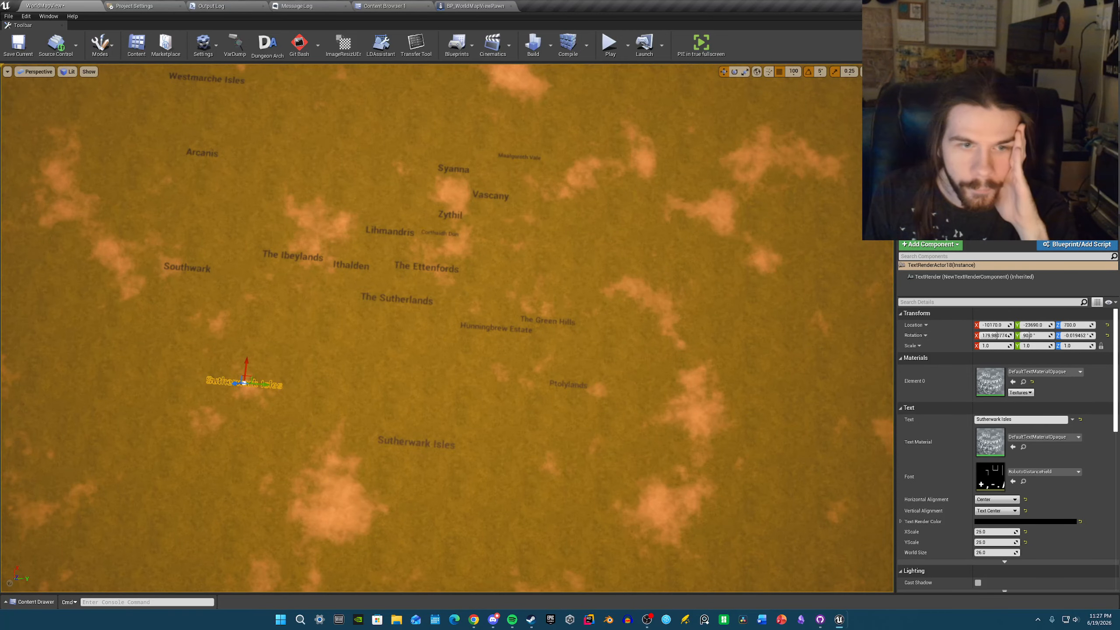
click(902, 154)
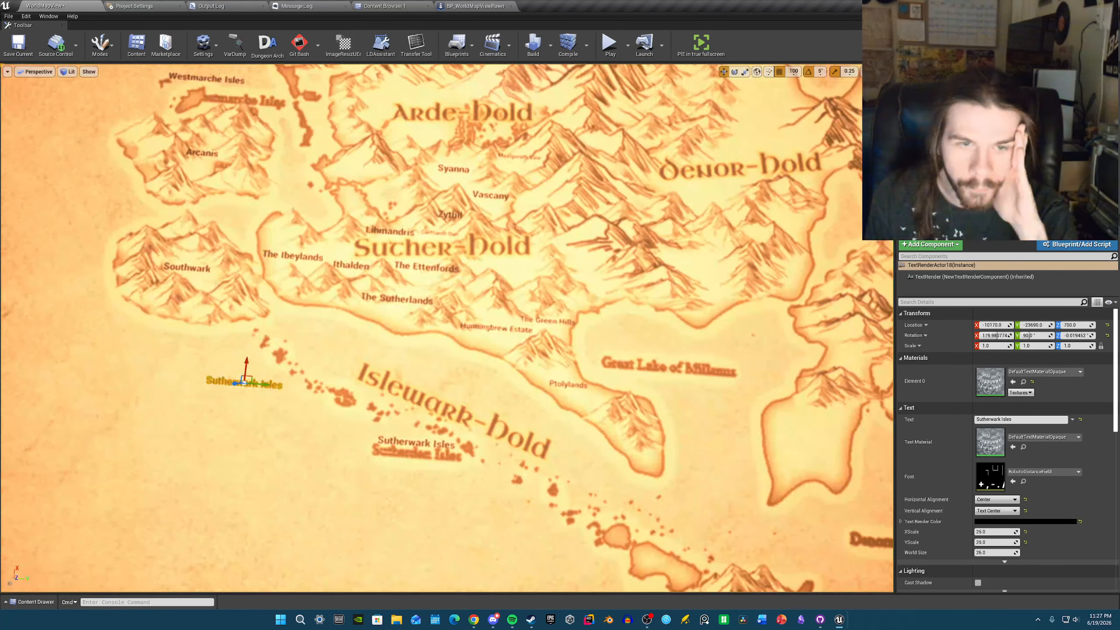
click(902, 154)
click(902, 154)
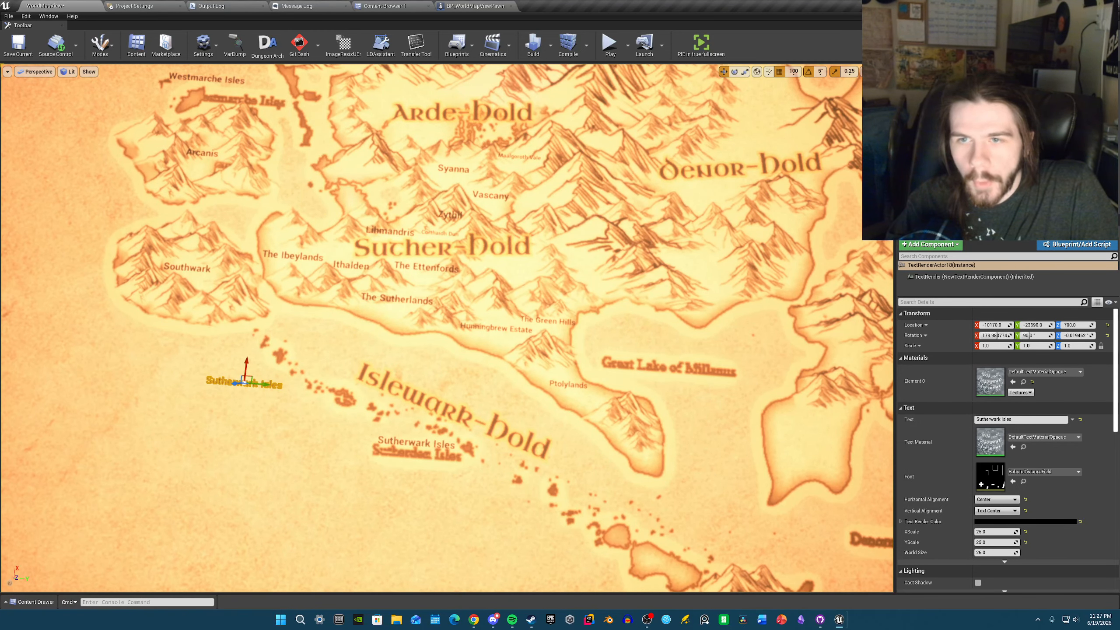
click(423, 333)
key(h)
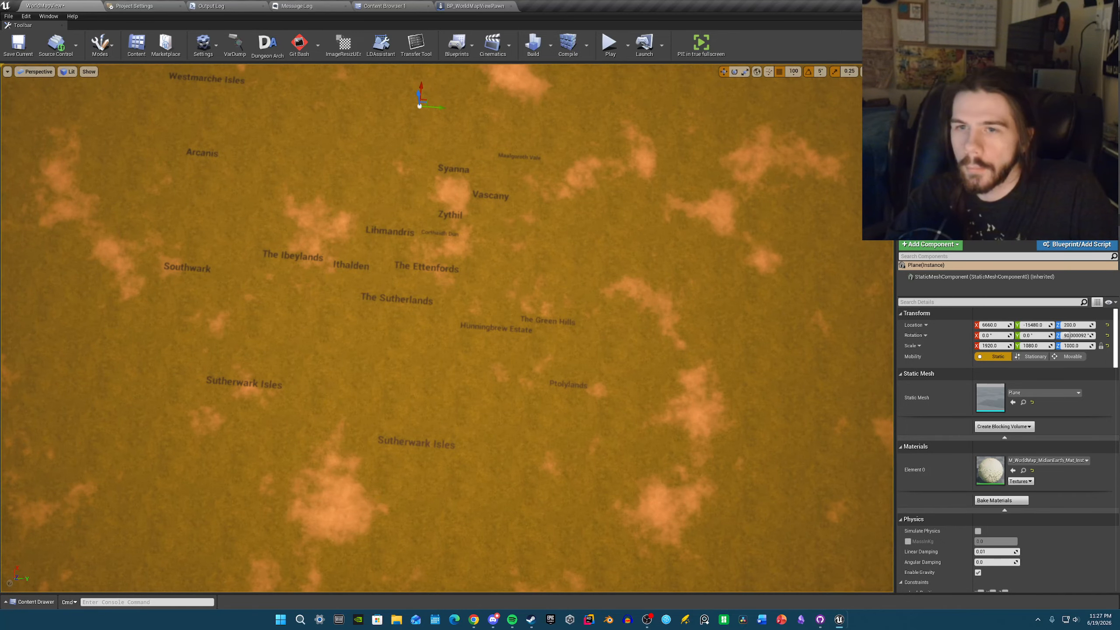
key(ctrl+h)
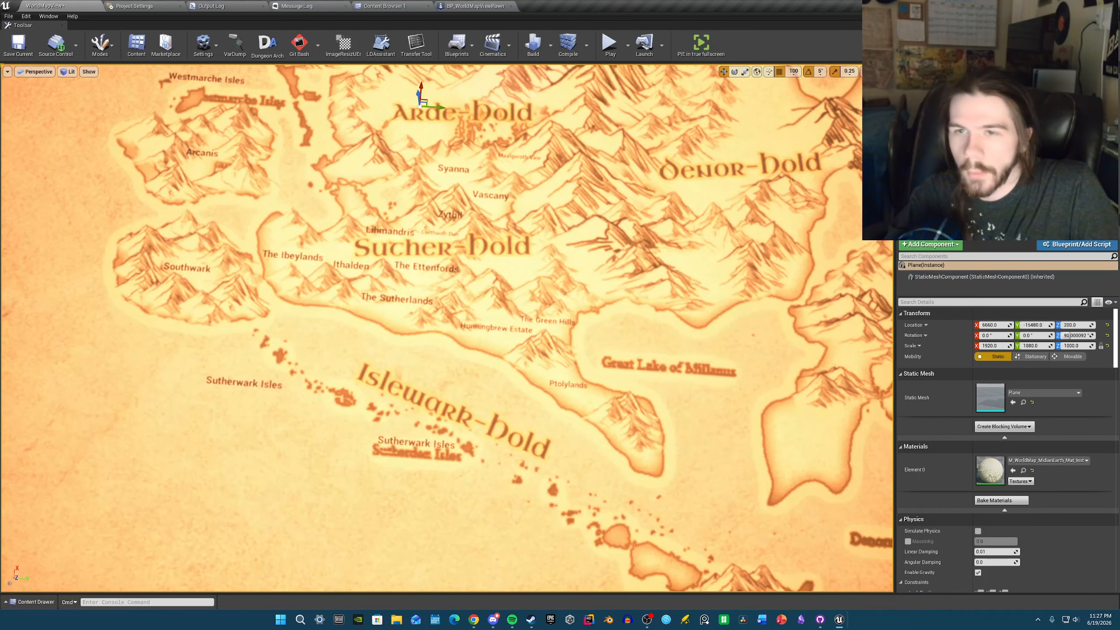
key(h)
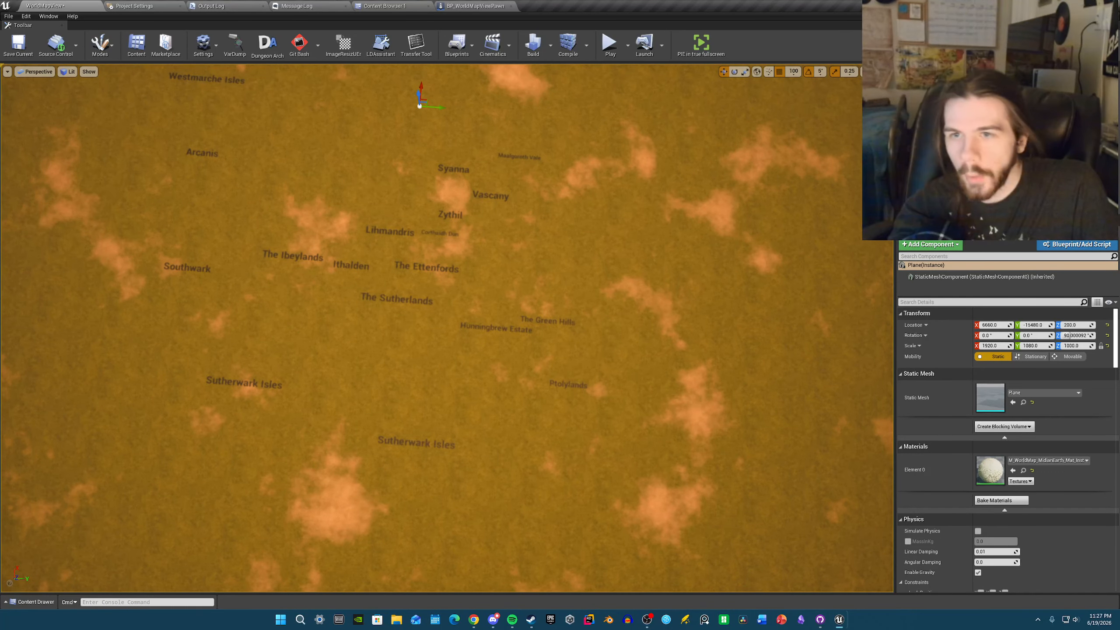
key(ctrl+h)
- Move the western Sutherwark Isles copy slightly north-east to X -9870, Y -22890
right_drag(441, 309, 385, 306)
key(a)
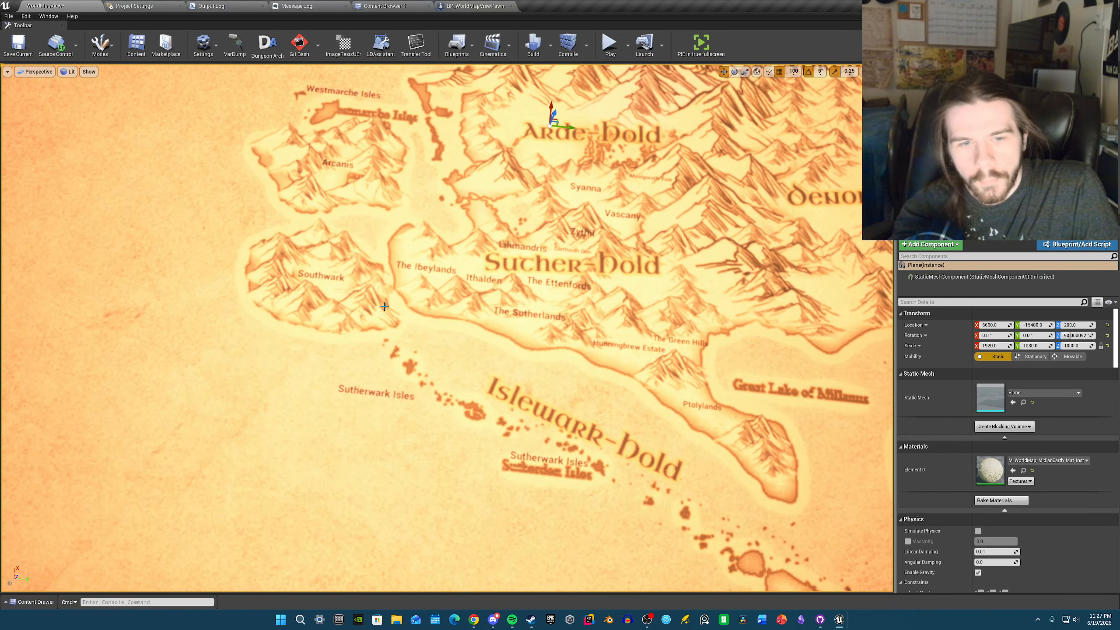
click(403, 396)
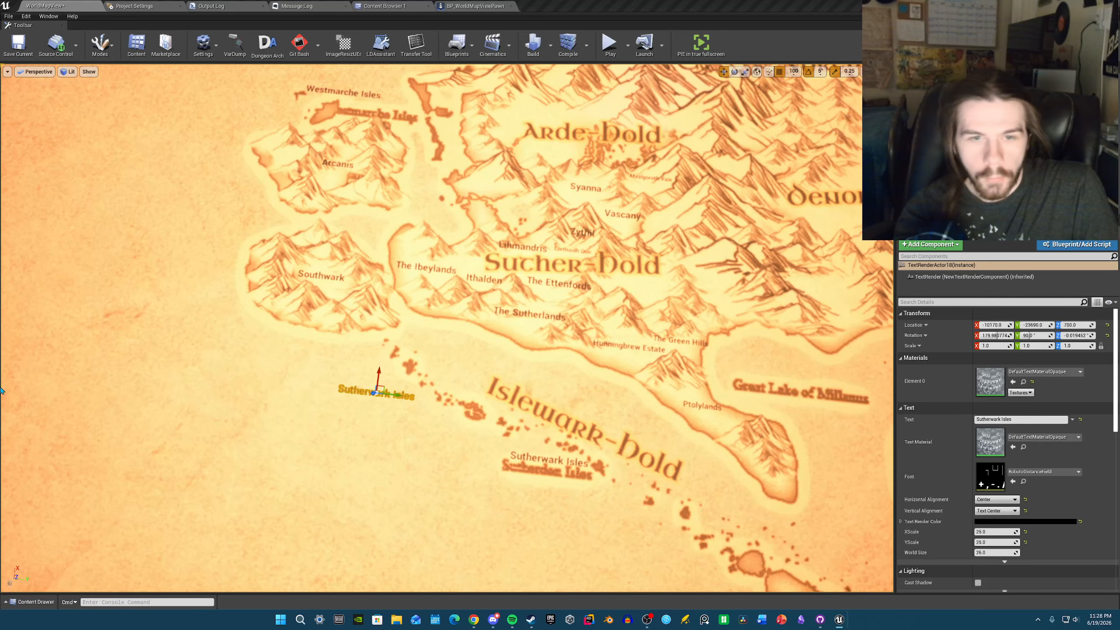
scroll(330, 391, up, 2)
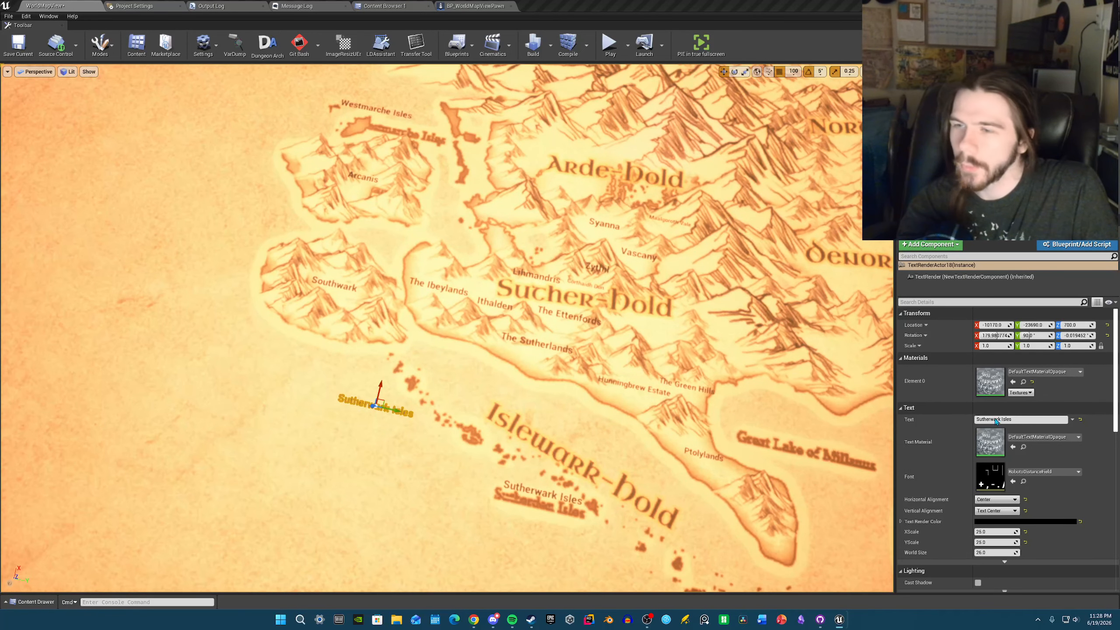
scroll(380, 410, down, 2)
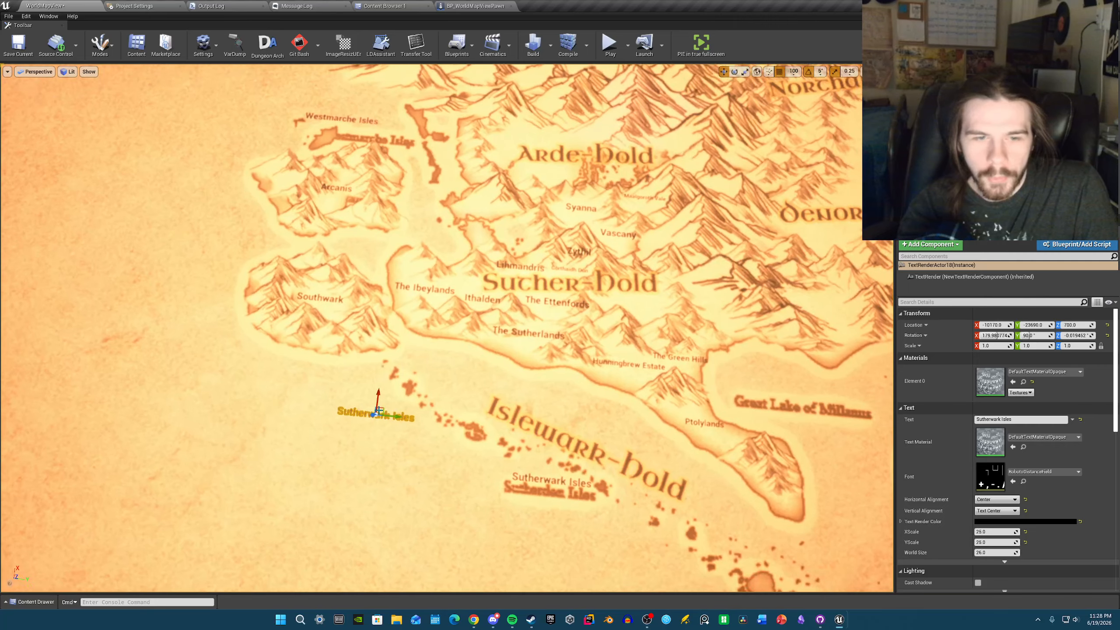
drag(380, 411, 395, 409)
- Set the western copy's text to TutorialMapMain and move the label east onto the island chain beside the Islewark-Hold name
click(1032, 420)
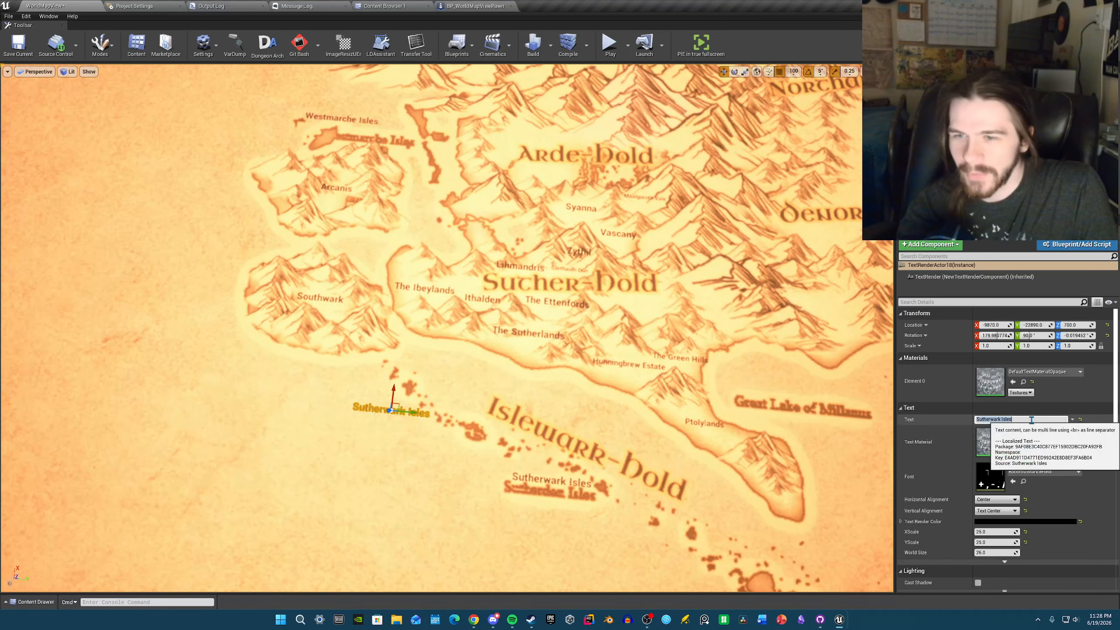
text(TutorialMapMain)
key(Return)
scroll(464, 406, down, 1)
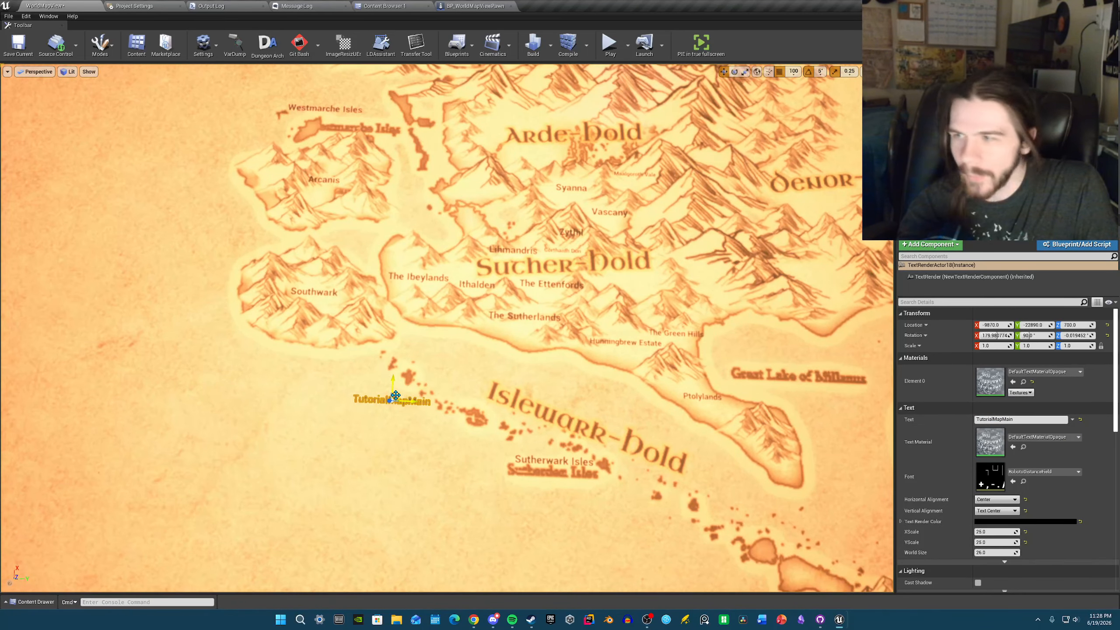
drag(392, 395, 457, 395)
right_drag(456, 396, 448, 420)
- Duplicate the Arcanis label north to the lower edge of the small island west of Nurthenmoor-Hold
click(543, 434)
click(544, 434)
mouse_move(544, 434)
right_down()
mouse_move(526, 414)
mouse_move(548, 414)
right_up()
key(w)
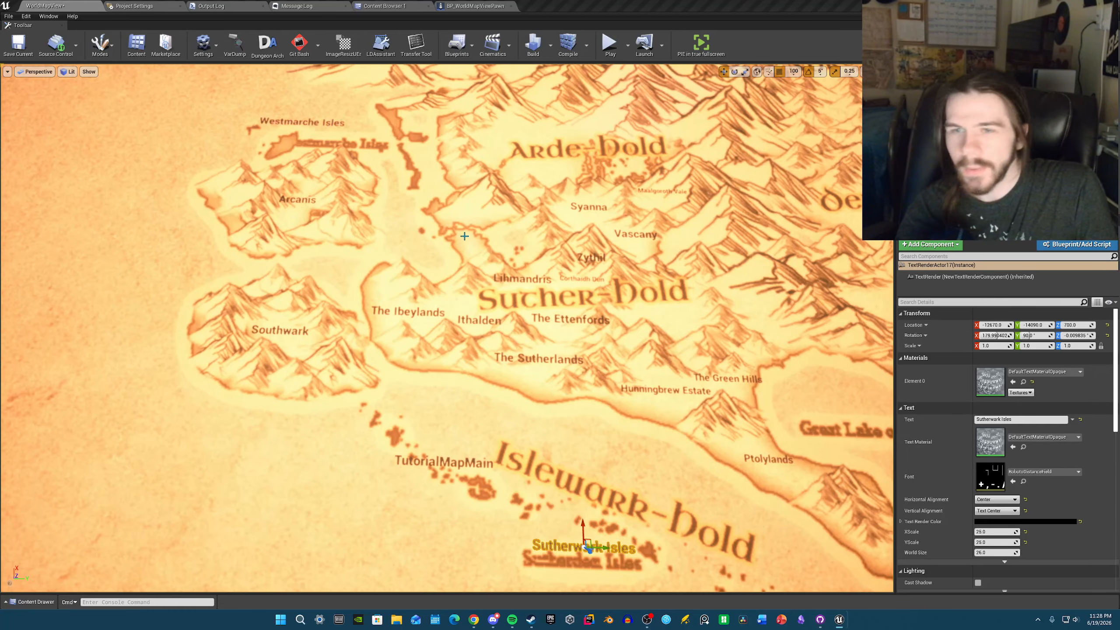
mouse_move(464, 236)
right_down()
mouse_move(446, 181)
mouse_move(459, 247)
right_up()
key(w)
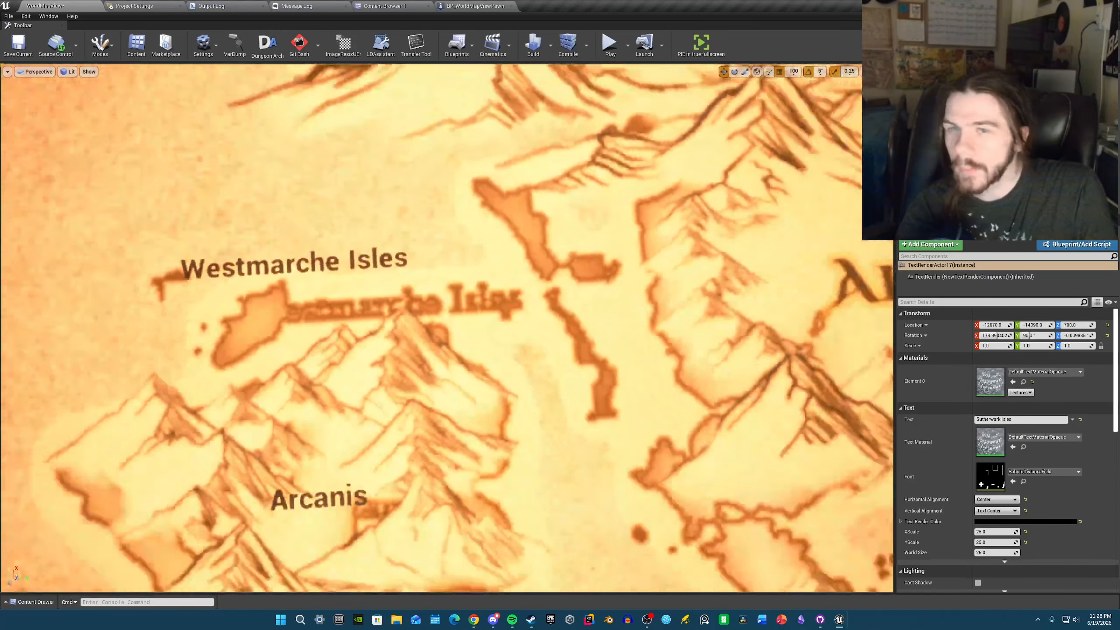
key(s)
click(396, 395)
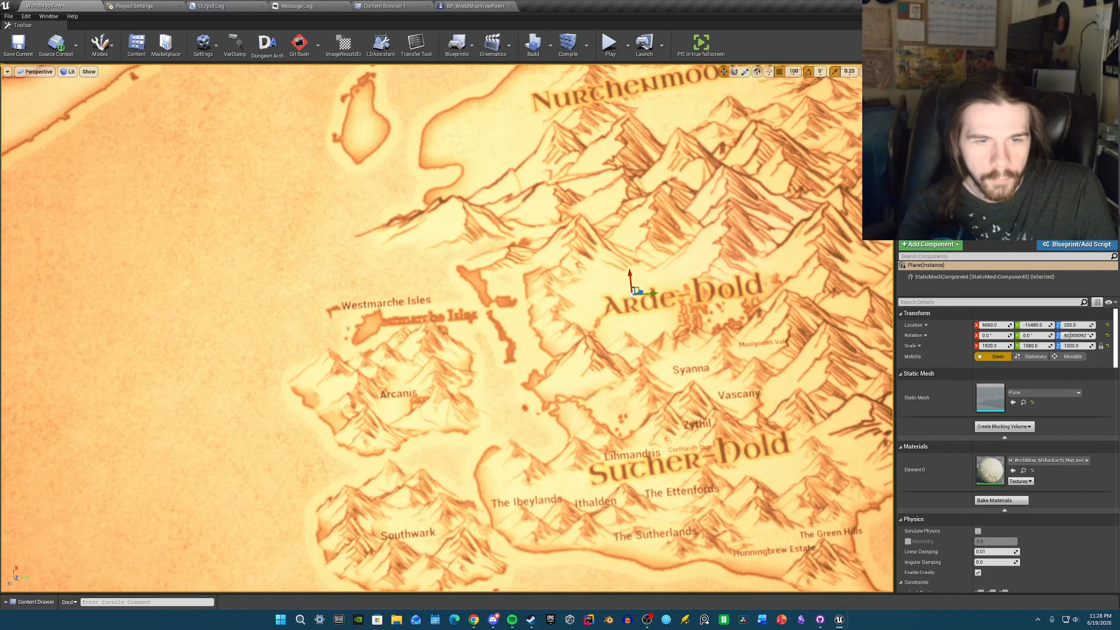
click(397, 393)
drag(395, 375, 391, 130)
- Set the northern Arcanis copy's text to Lacerra and move the label north-west onto the middle of its island
right_drag(537, 326, 521, 298)
key(w)
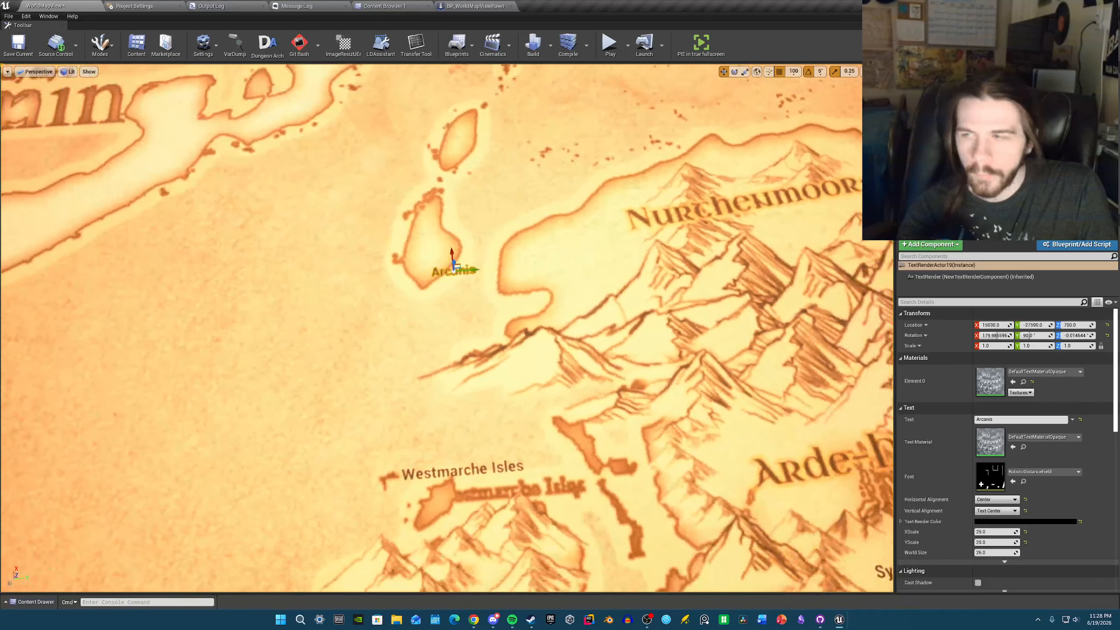
key(s)
key(d)
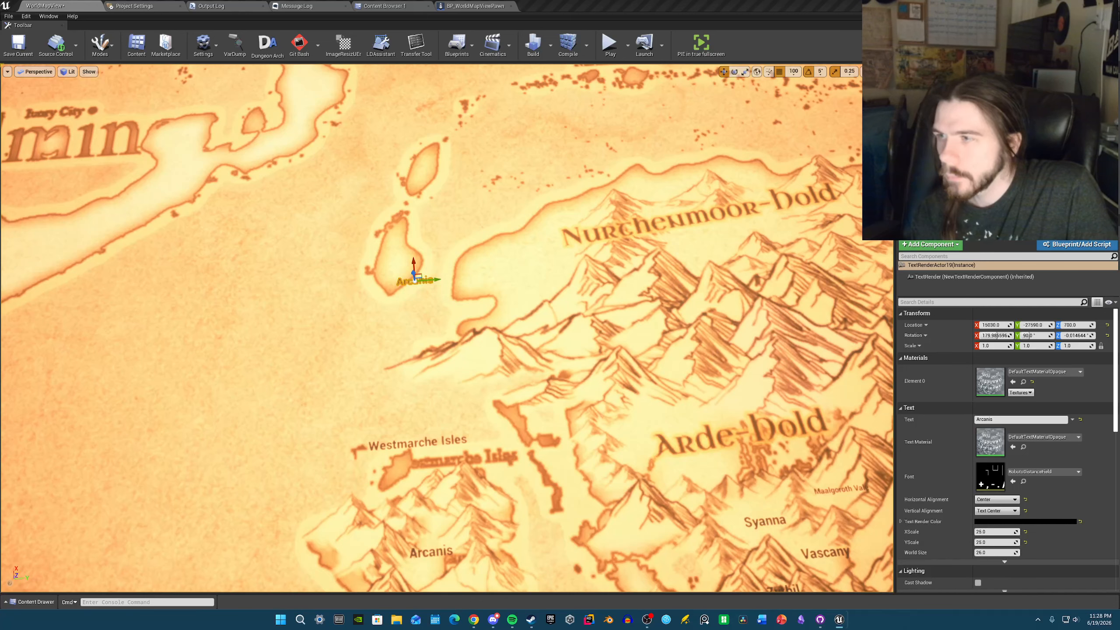
right_drag(652, 223, 628, 224)
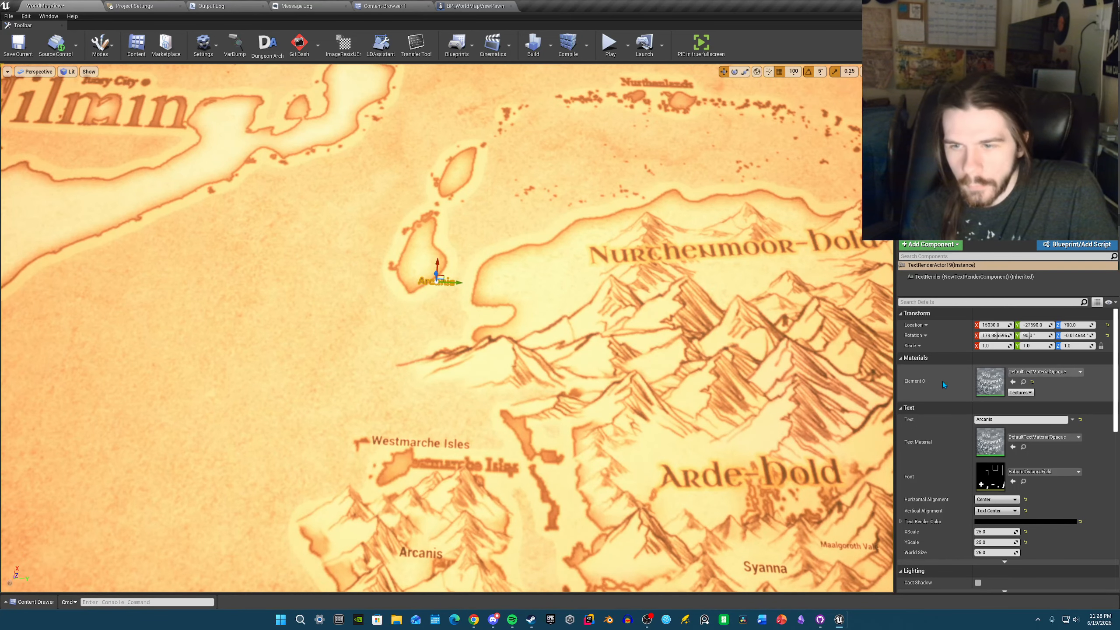
click(1001, 420)
text(Lacerra)
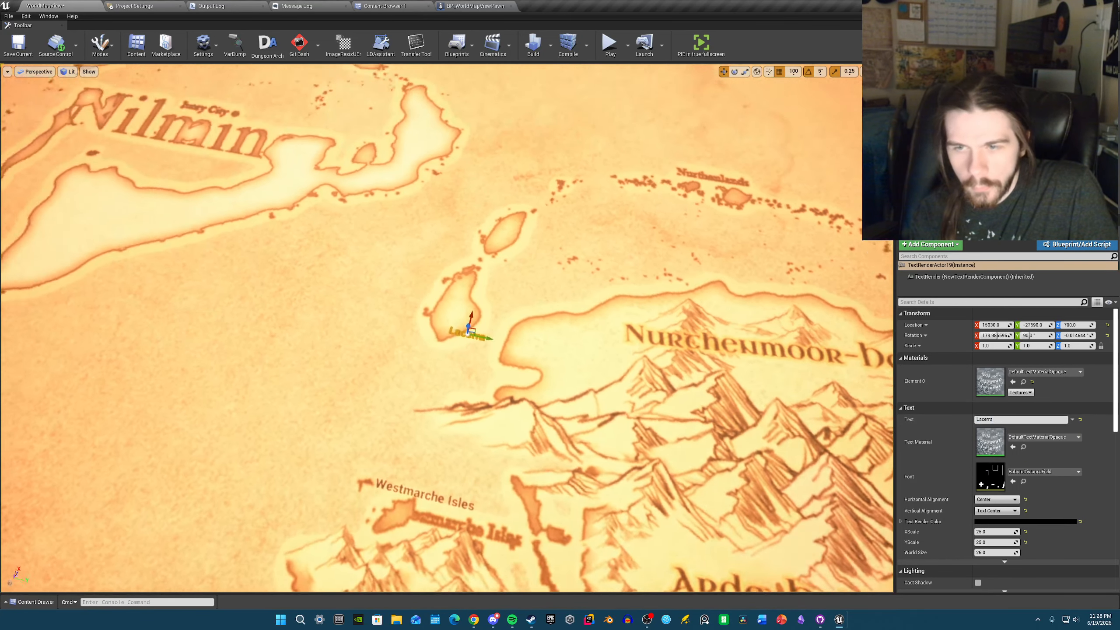
right_drag(657, 343, 658, 343)
key(w)
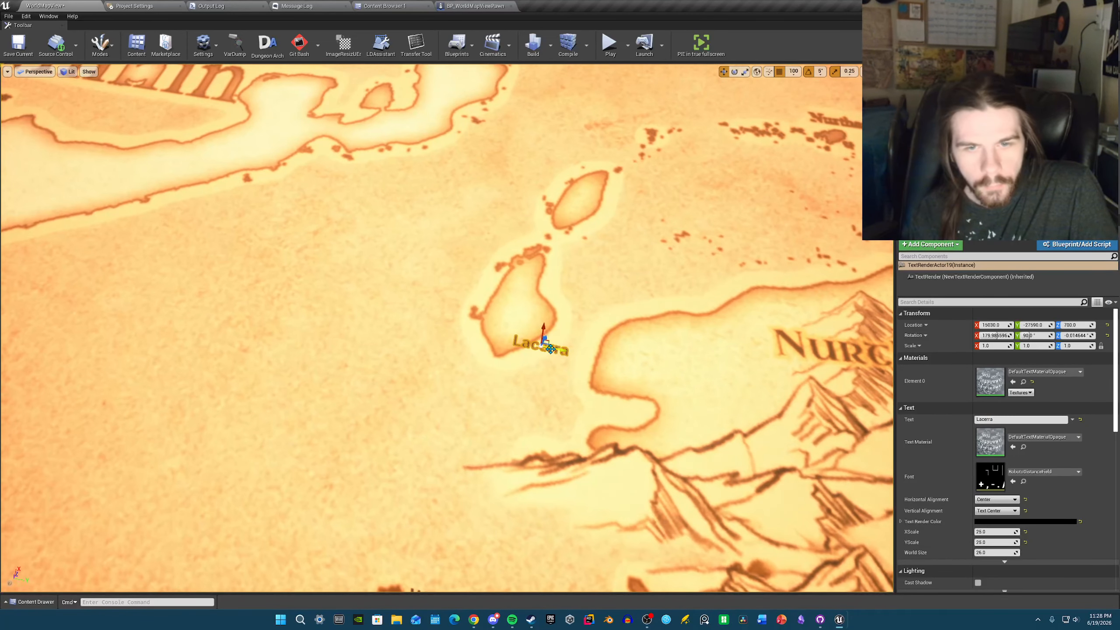
drag(550, 341, 525, 302)
- Duplicate the Lacerra label east to just below the start of the Nurthenmoor-Hold name
mouse_move(525, 302)
right_down()
mouse_move(534, 345)
mouse_move(525, 302)
right_up()
key(s)
key(d)
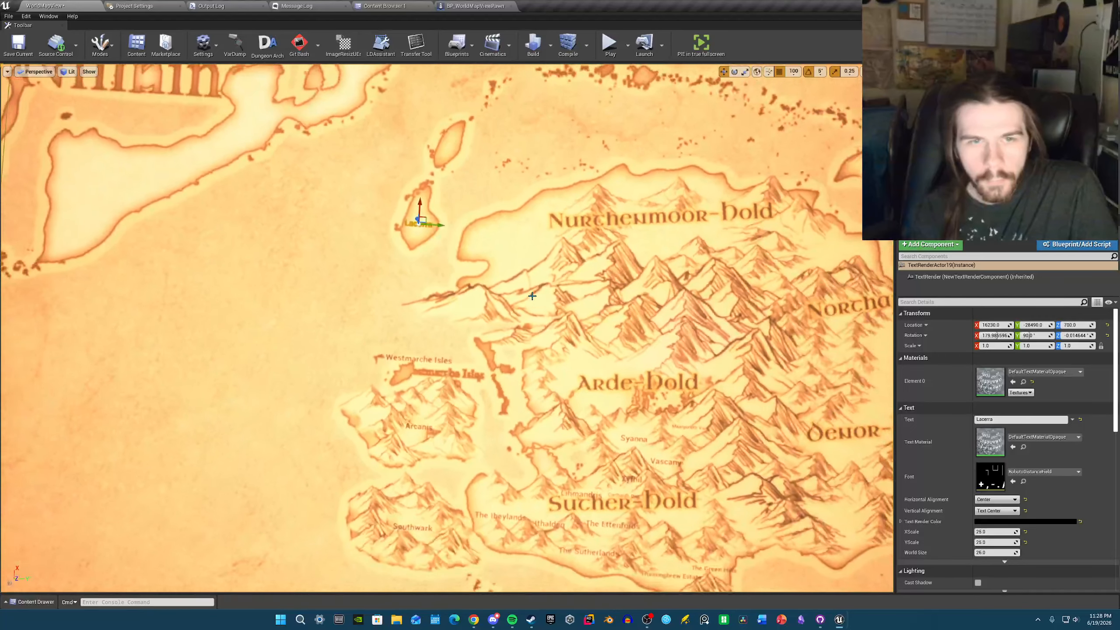
alt+drag(443, 227, 583, 234)
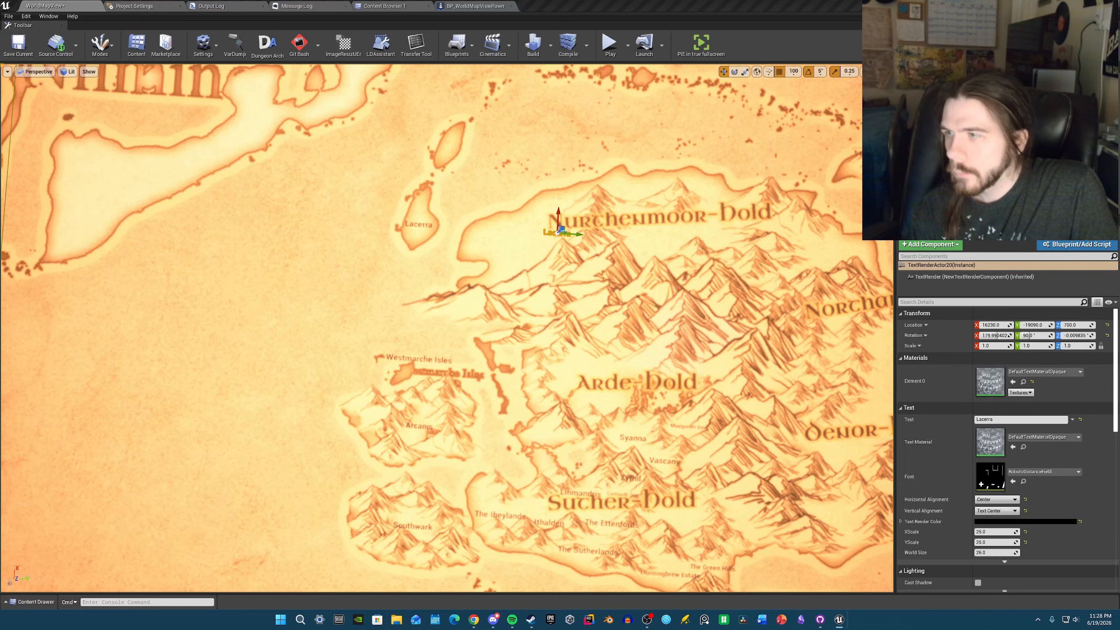
- Set the copy's text to Westmoorlands and move the label south-west onto the open land by the western coast
right_drag(803, 313, 821, 272)
click(1020, 420)
key(ctrl+a)
text(Westmoorlands)
key(w)
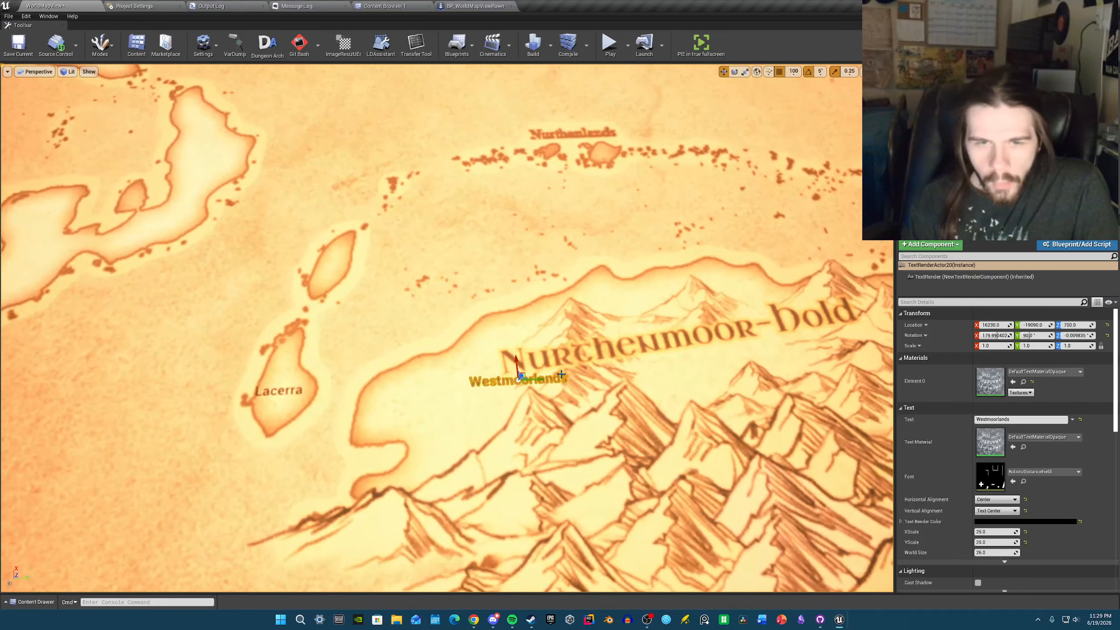
drag(546, 379, 469, 406)
- Duplicate the Westmoorlands label north-east to just above the middle of the Nurthenmoor-Hold name
key(s)
right_drag(469, 406, 368, 346)
key(d)
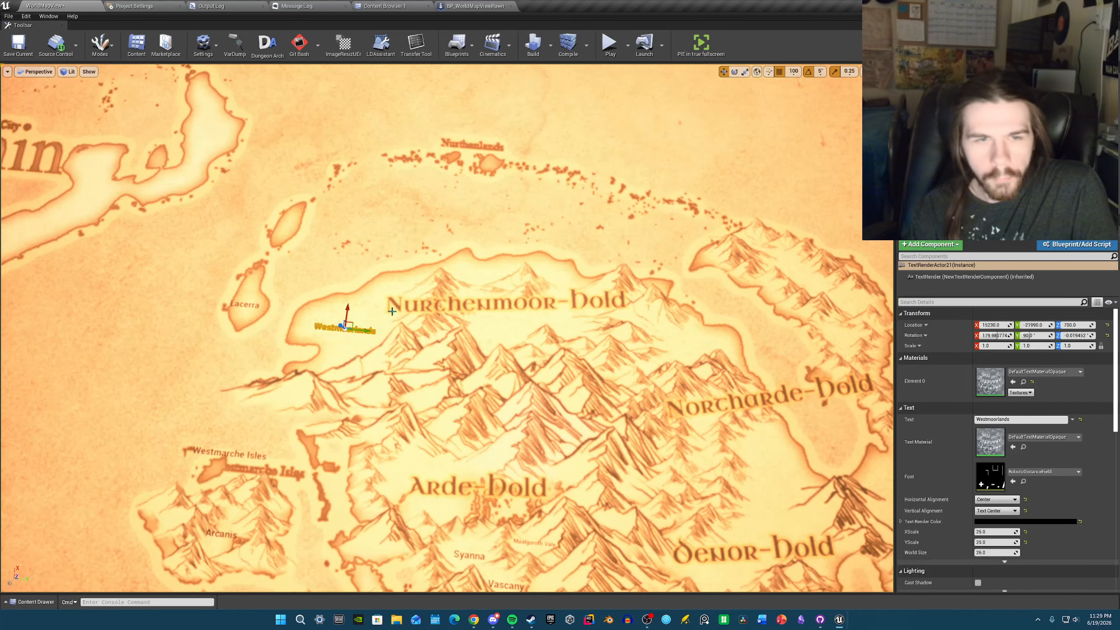
drag(348, 326, 477, 289)
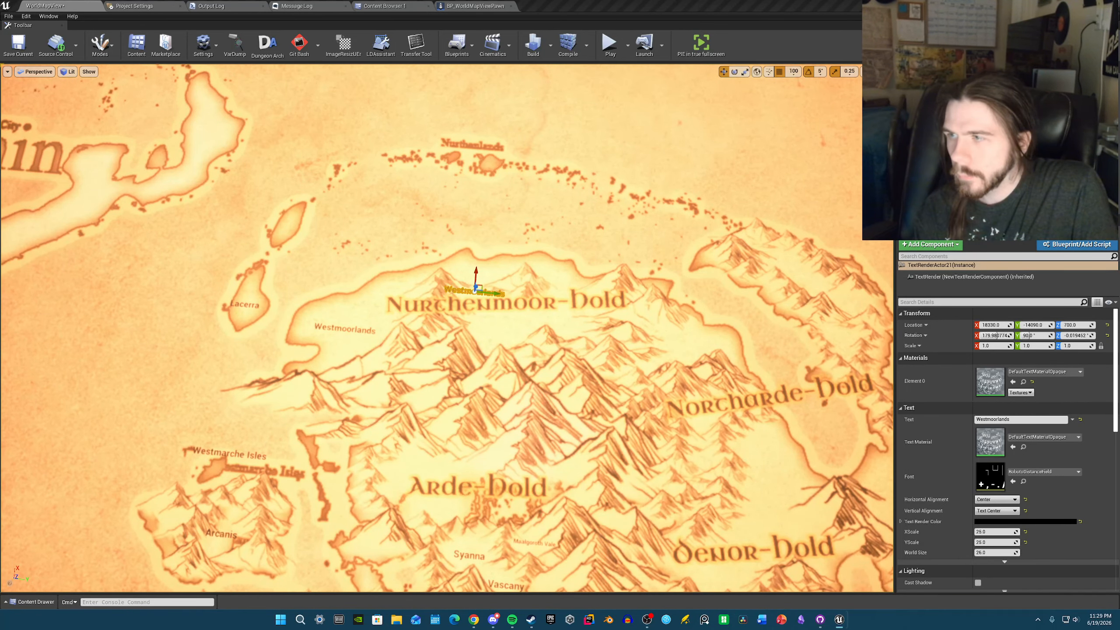
- Set the copy's text to Millananen and move the label west to the northern coast above the start of the Nurthenmoor-Hold name
right_drag(789, 332, 780, 331)
key(a)
click(1032, 420)
text(Millananen)
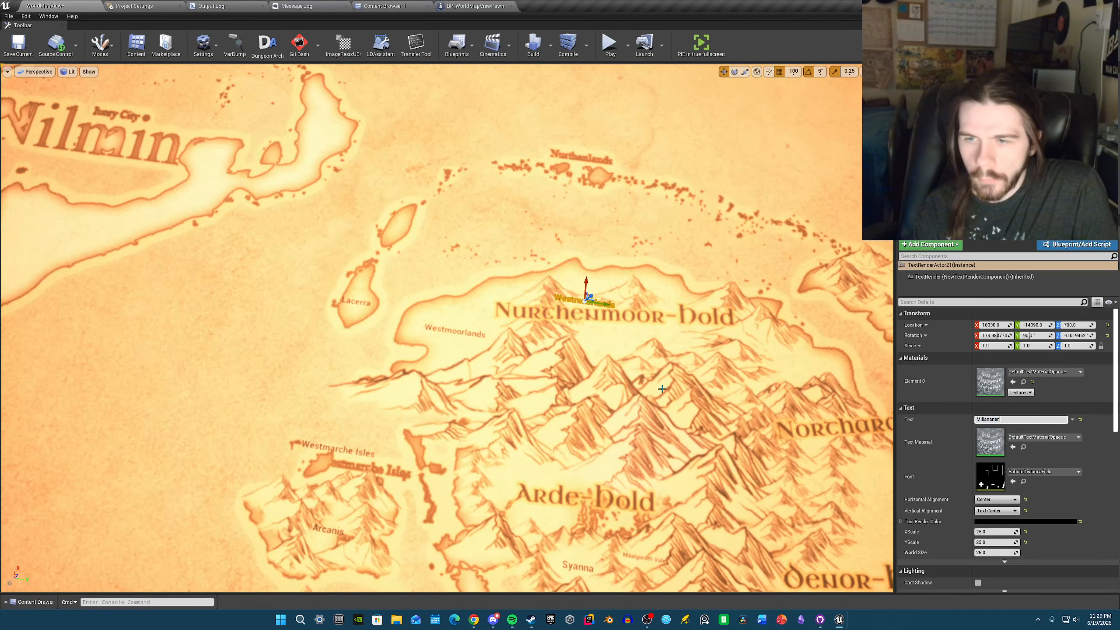
key(w)
right_drag(677, 269, 681, 269)
drag(631, 283, 532, 272)
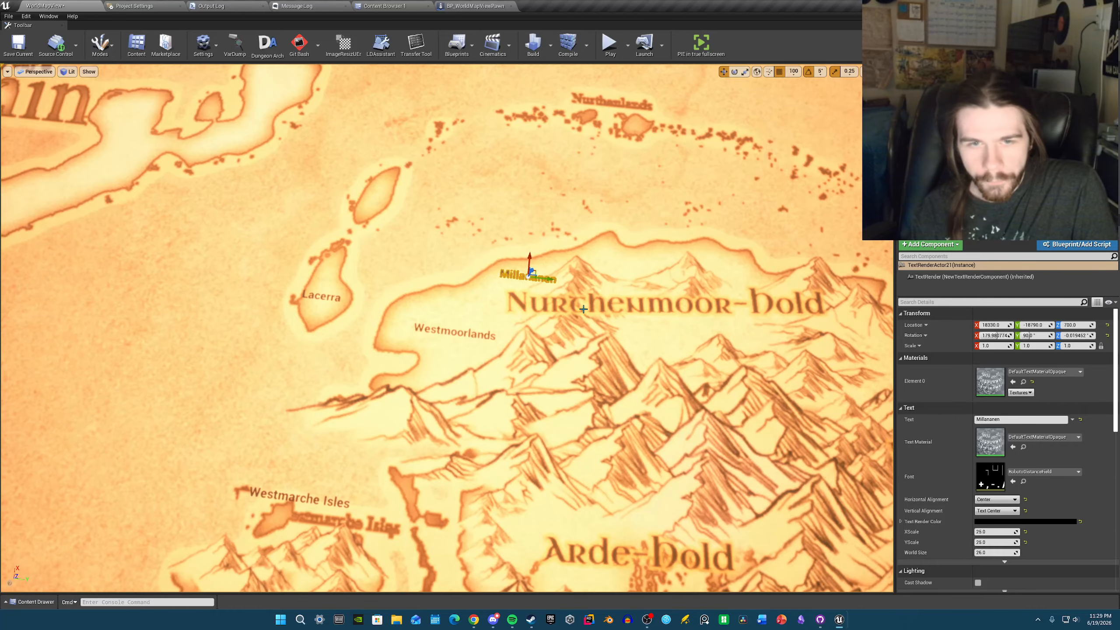
- Move the Millananen label south to the area above Arde-Hold and set its text to Maalgora
key(s)
mouse_move(584, 309)
right_down()
mouse_move(609, 316)
mouse_move(591, 314)
right_up()
key(d)
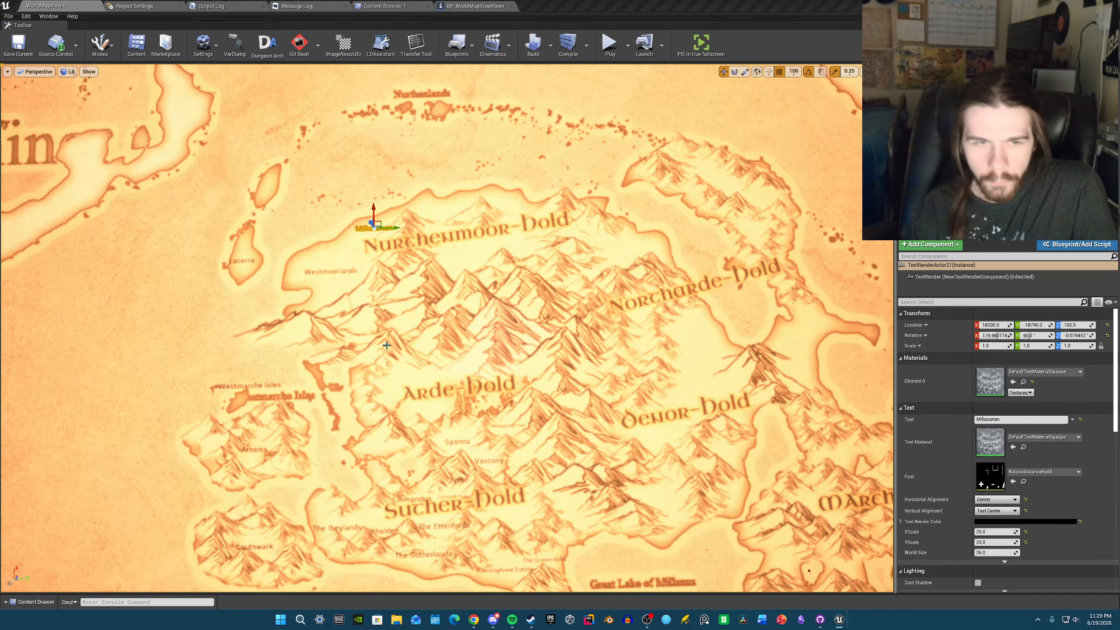
drag(381, 213, 421, 322)
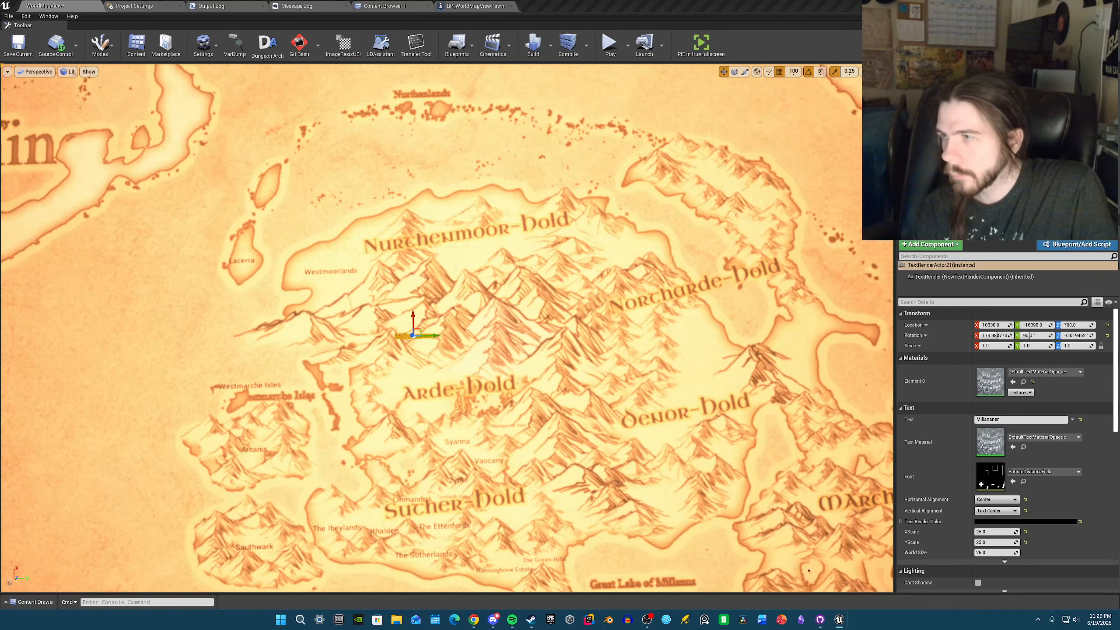
right_drag(659, 341, 623, 372)
click(990, 419)
text(Maalgora)
- Move the Maalgora label slightly north-west into the mountains between Westmoorlands and Arde-Hold
key(w)
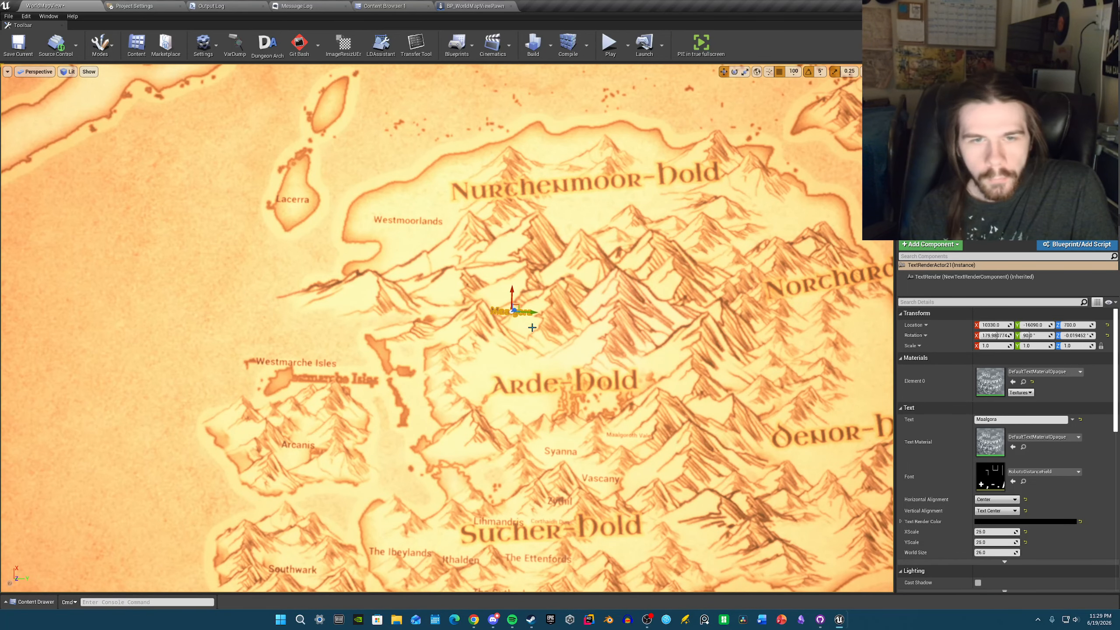
drag(519, 310, 501, 266)
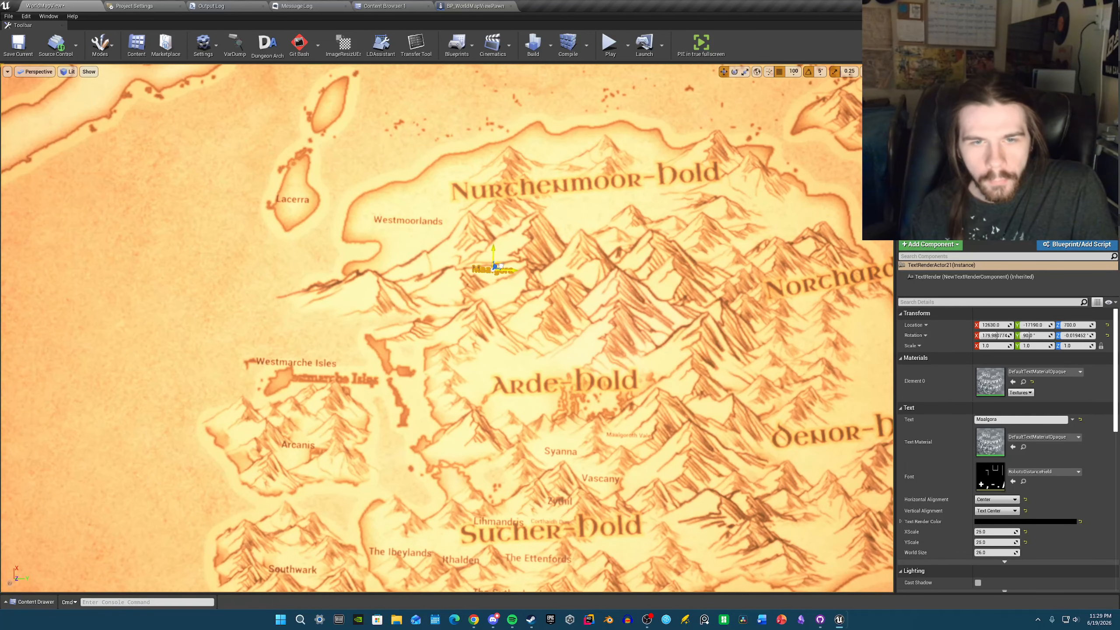
click(500, 281)
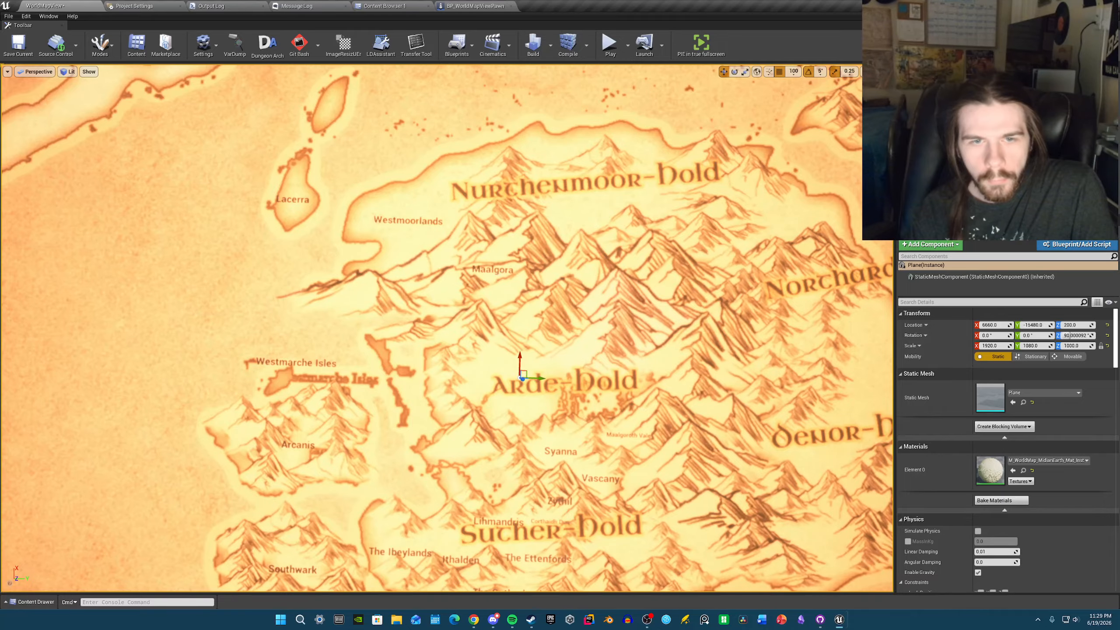
click(494, 271)
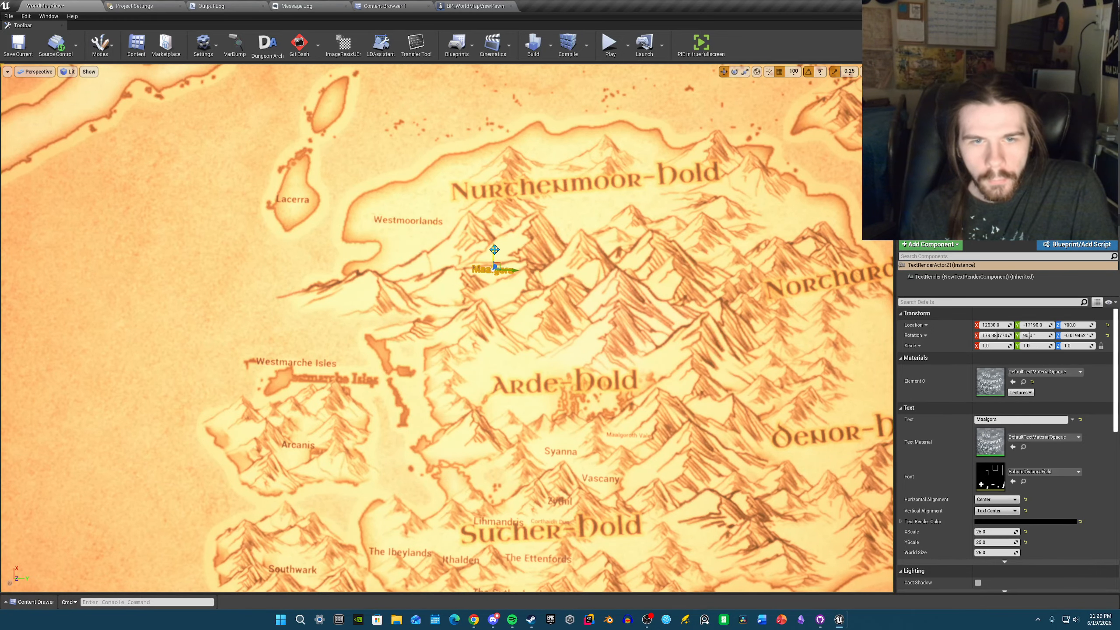
scroll(549, 292, down, 6)
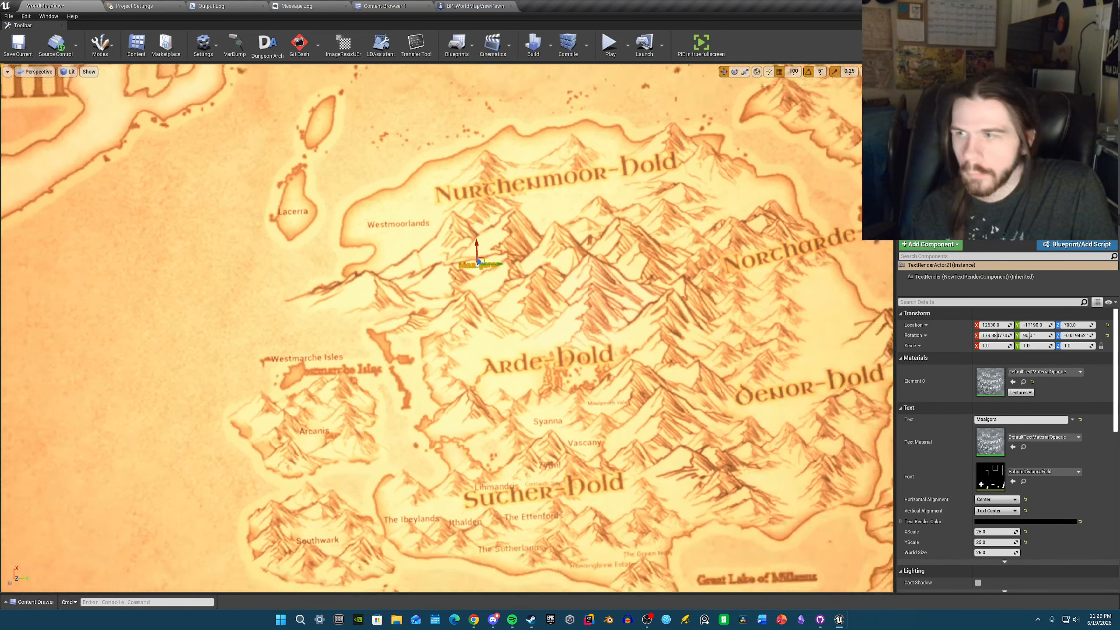
scroll(442, 253, up, 5)
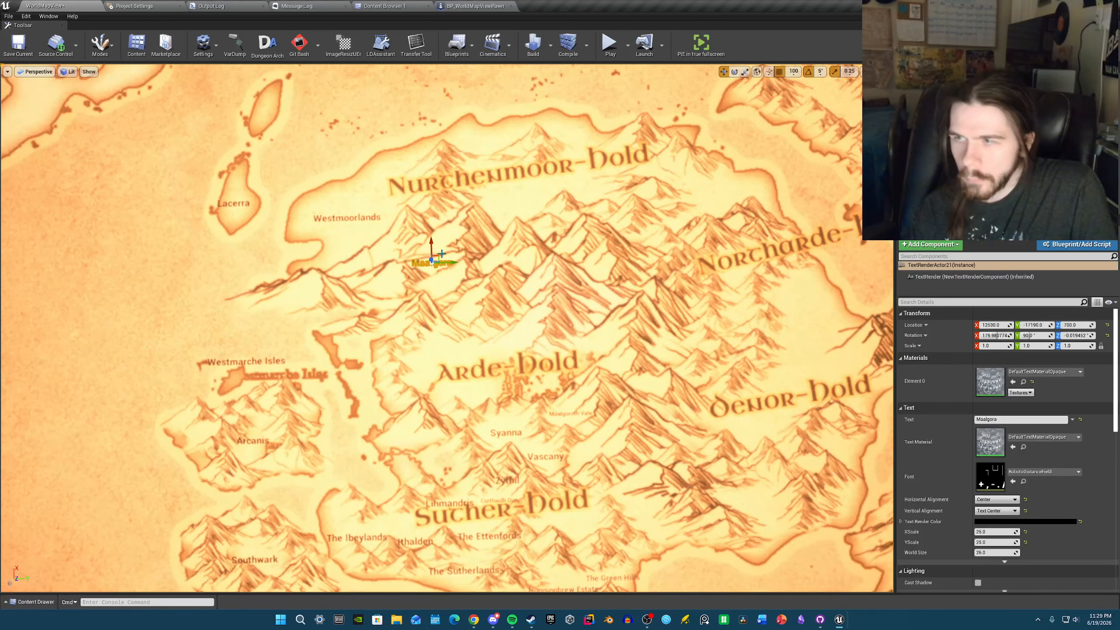
drag(442, 254, 458, 281)
click(499, 299)
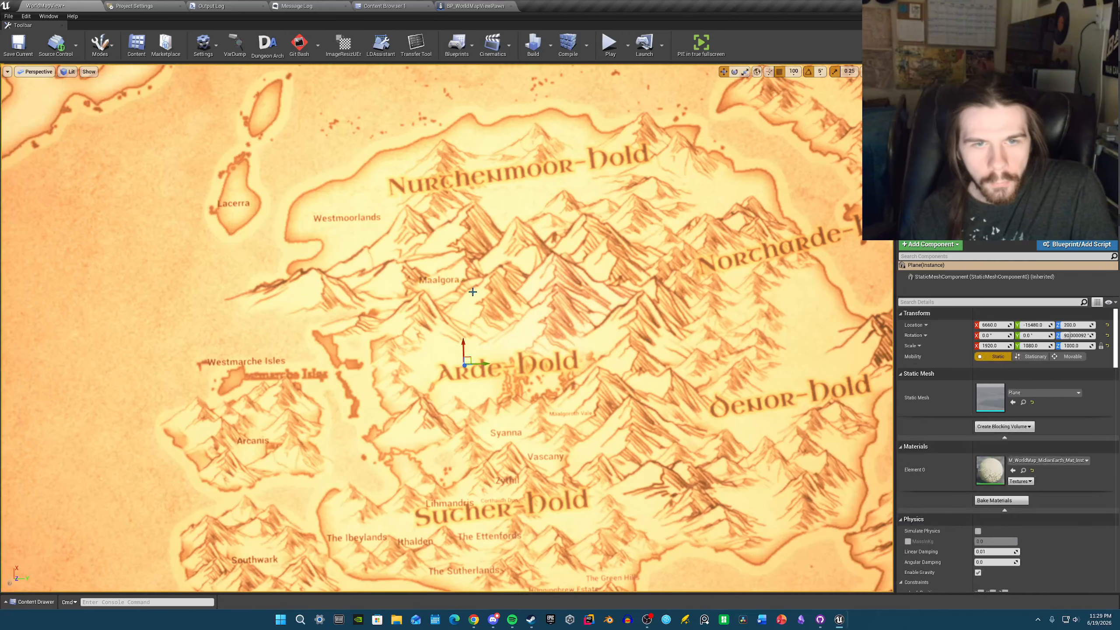
click(441, 280)
- Try duplicating the Maalgora label in place and undo the duplication
scroll(501, 300, down, 4)
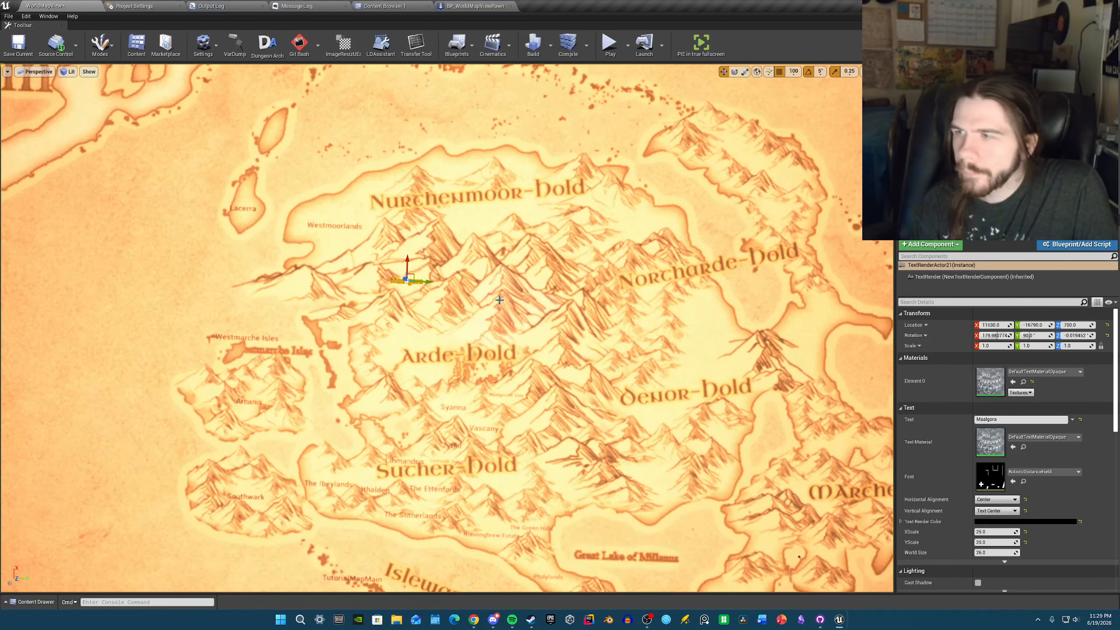
right_drag(684, 218, 677, 211)
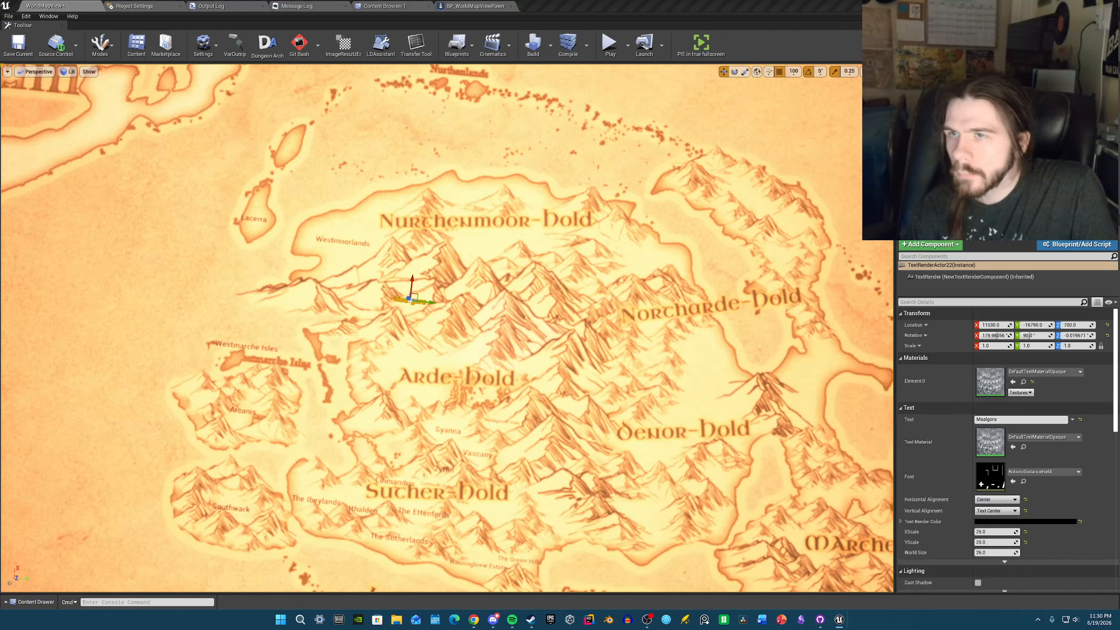
key(ctrl+z)
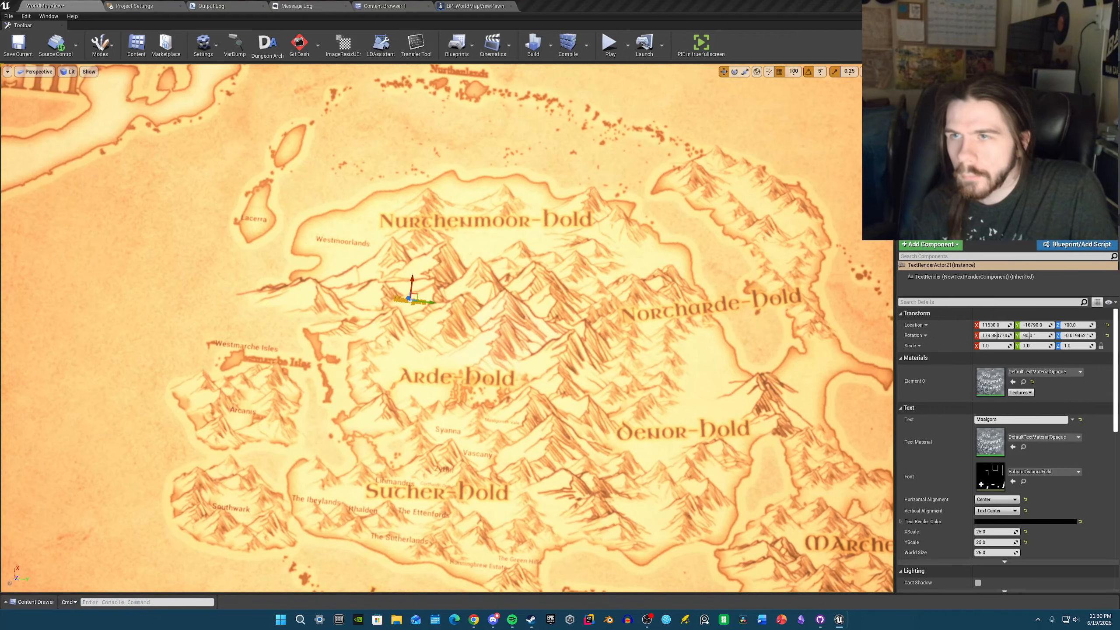
- Review which unsaved files are selected for saving and close the selection
right_drag(504, 339, 533, 334)
key(w)
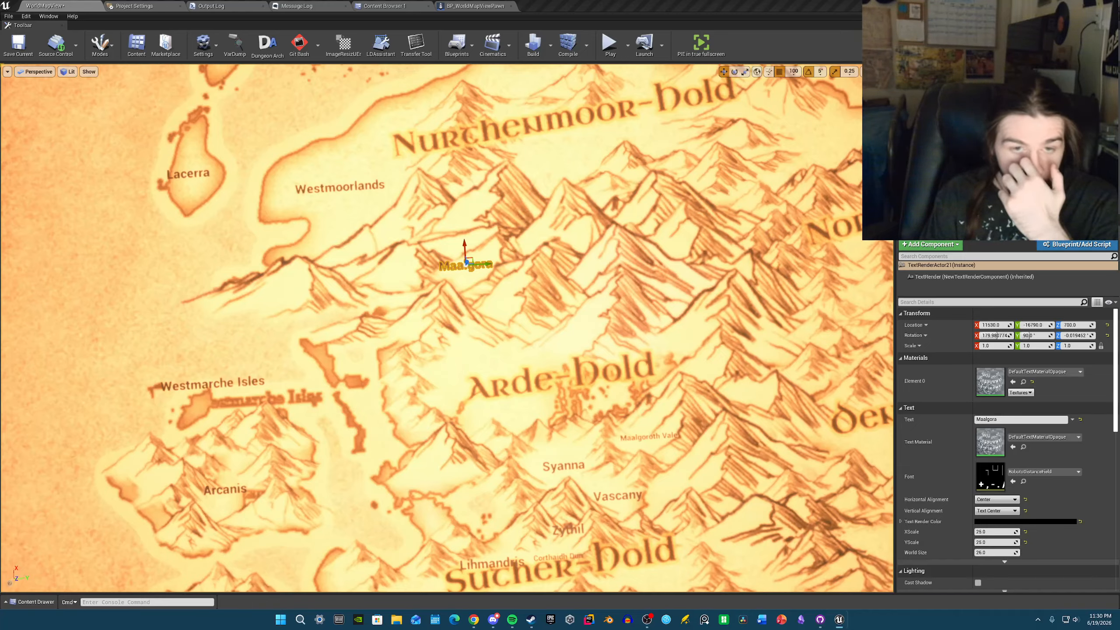
click(8, 16)
click(46, 103)
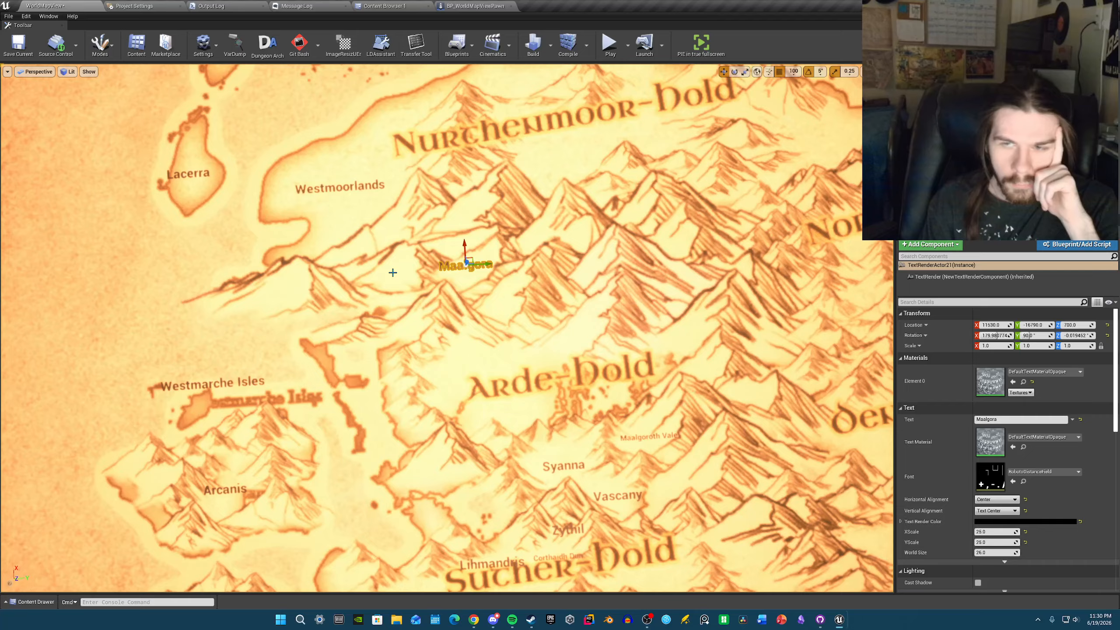
click(9, 16)
click(48, 100)
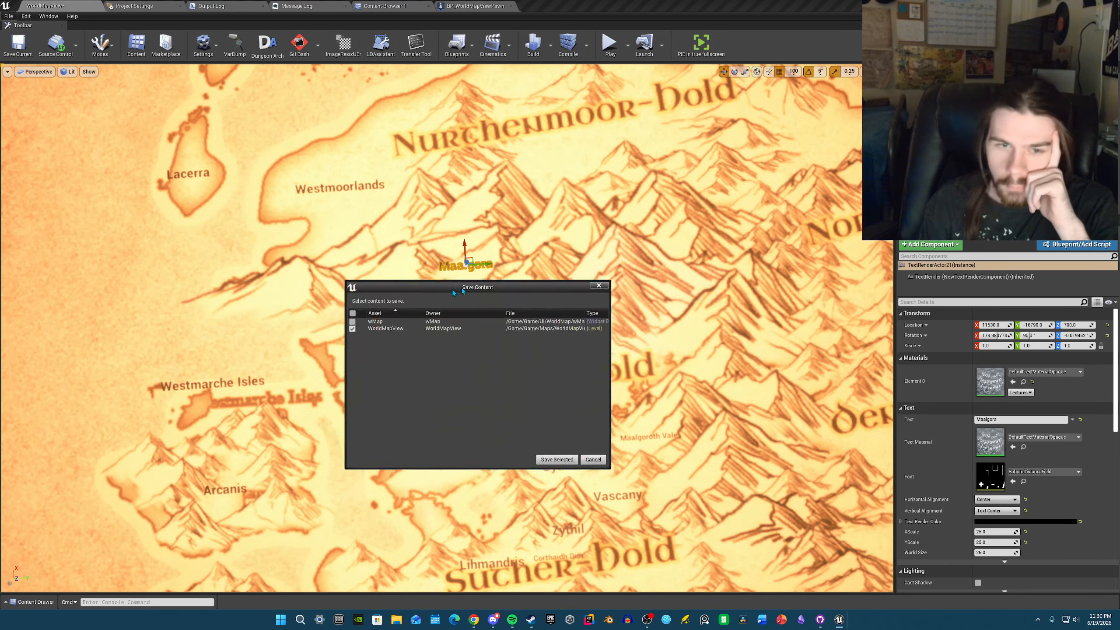
click(603, 448)
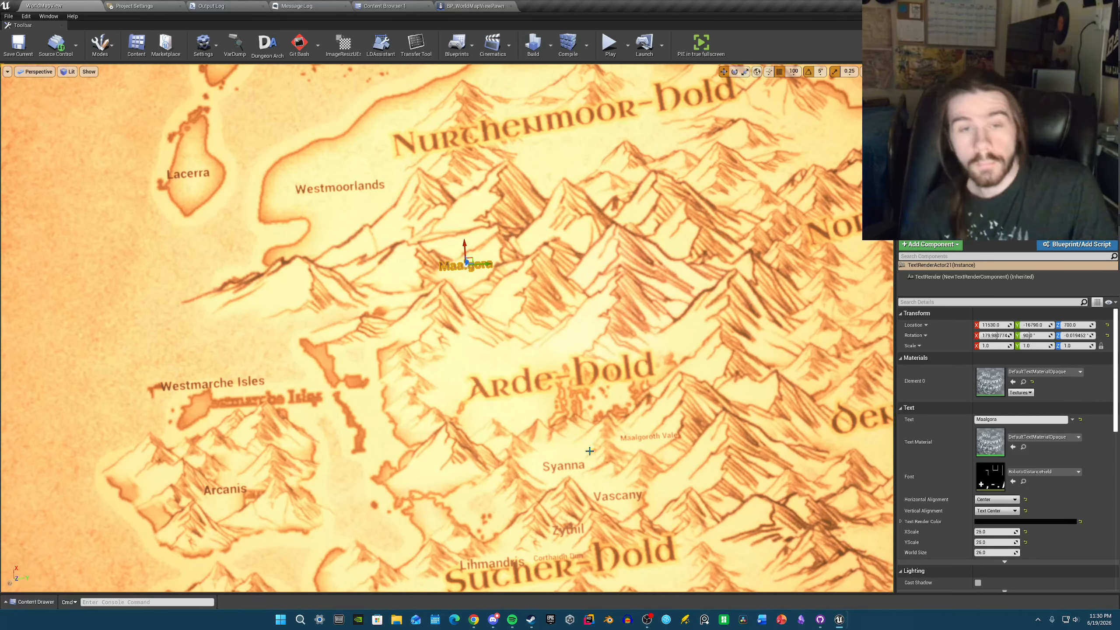
- Try shifting the Maalgora label slightly south and undo the shift
drag(464, 250, 468, 279)
key(ctrl+z)
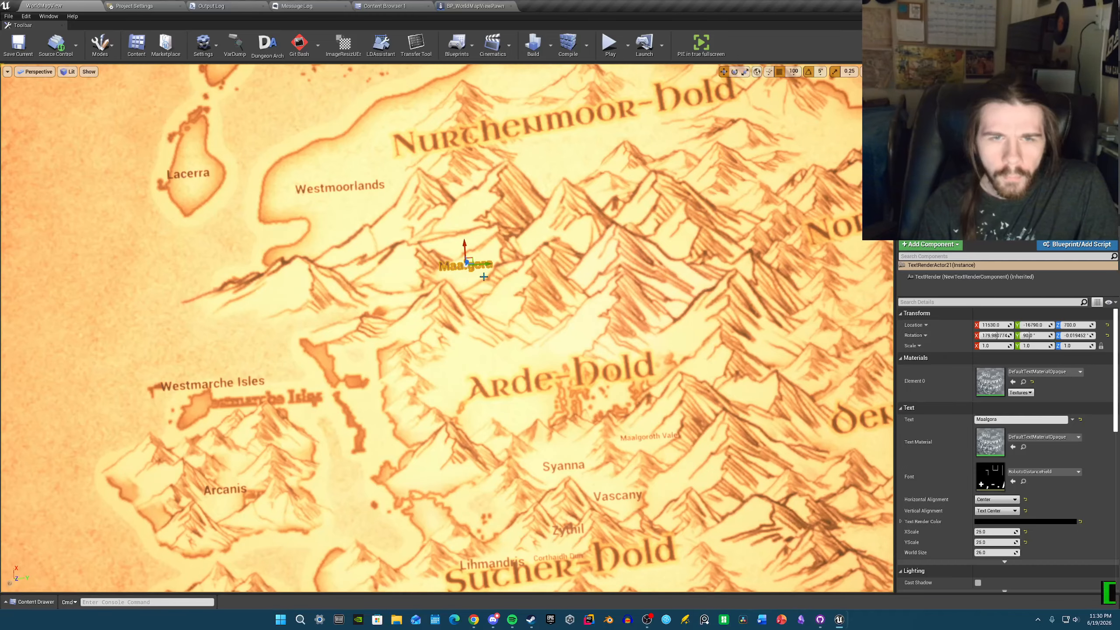
- Duplicate the Maalgora label north-west to the northern coast above the start of the Nurthenmoor-Hold name
right_drag(483, 277, 476, 279)
key(s)
key(a)
key(w)
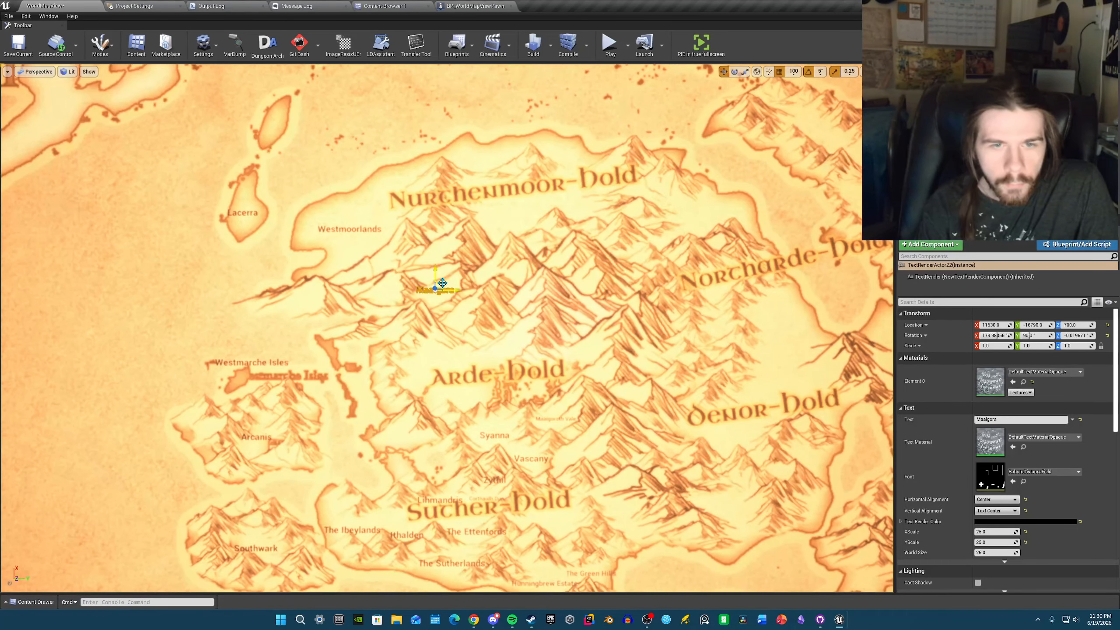
alt+drag(443, 283, 400, 165)
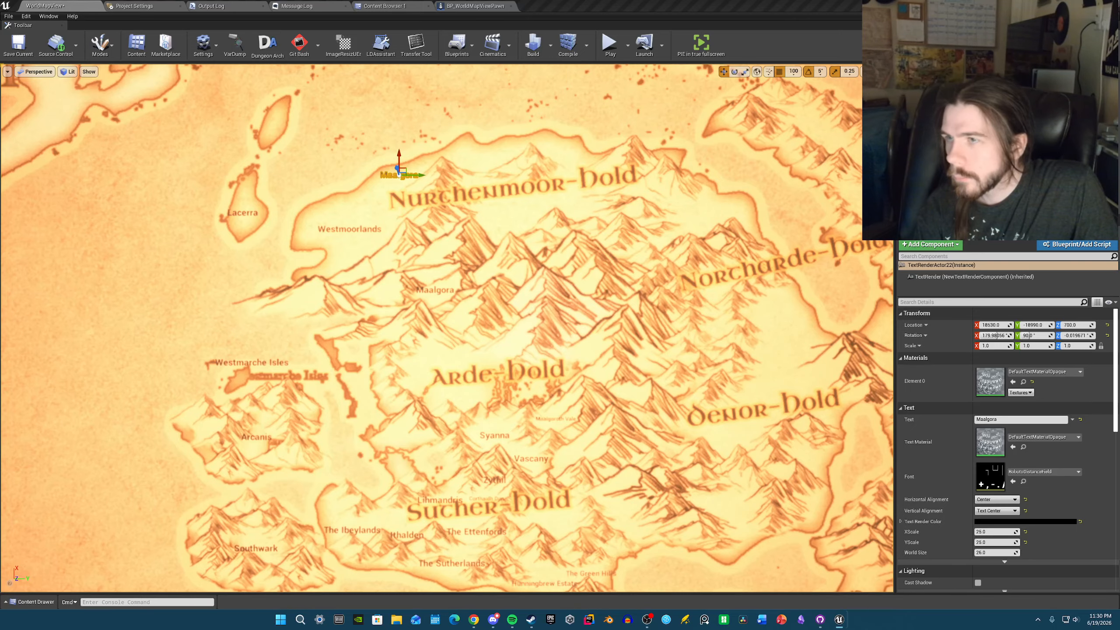
right_drag(545, 251, 541, 250)
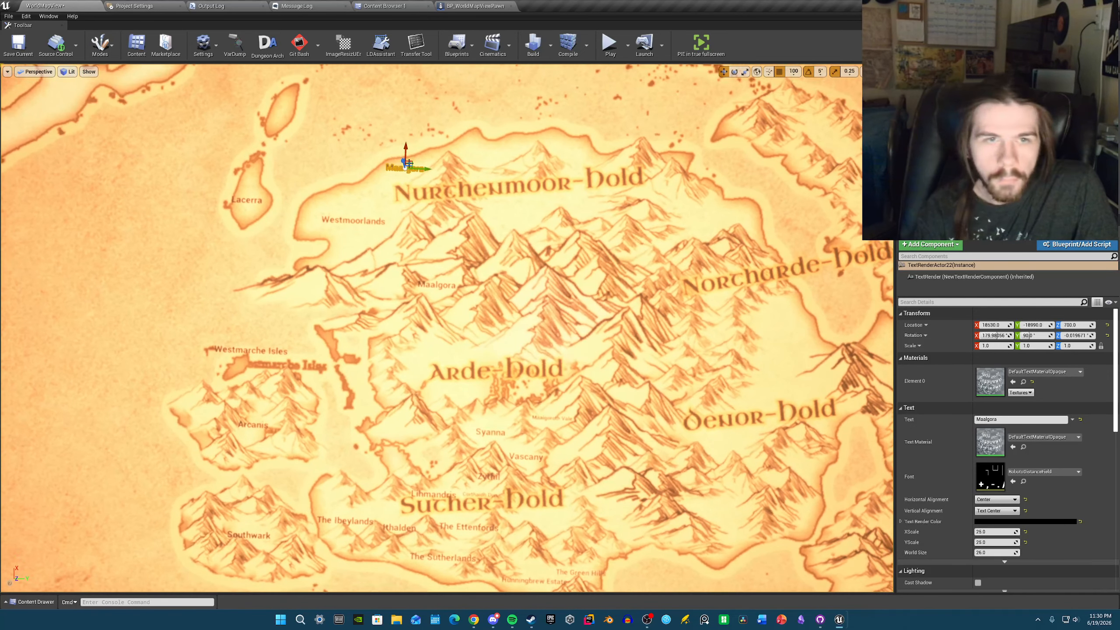
- Rename the copied label on the northern coast to Millananen and nudge it slightly south
double_click(990, 420)
text(Millananen)
right_drag(556, 265, 548, 262)
right_drag(449, 201, 449, 202)
key(w)
key(a)
drag(466, 220, 465, 223)
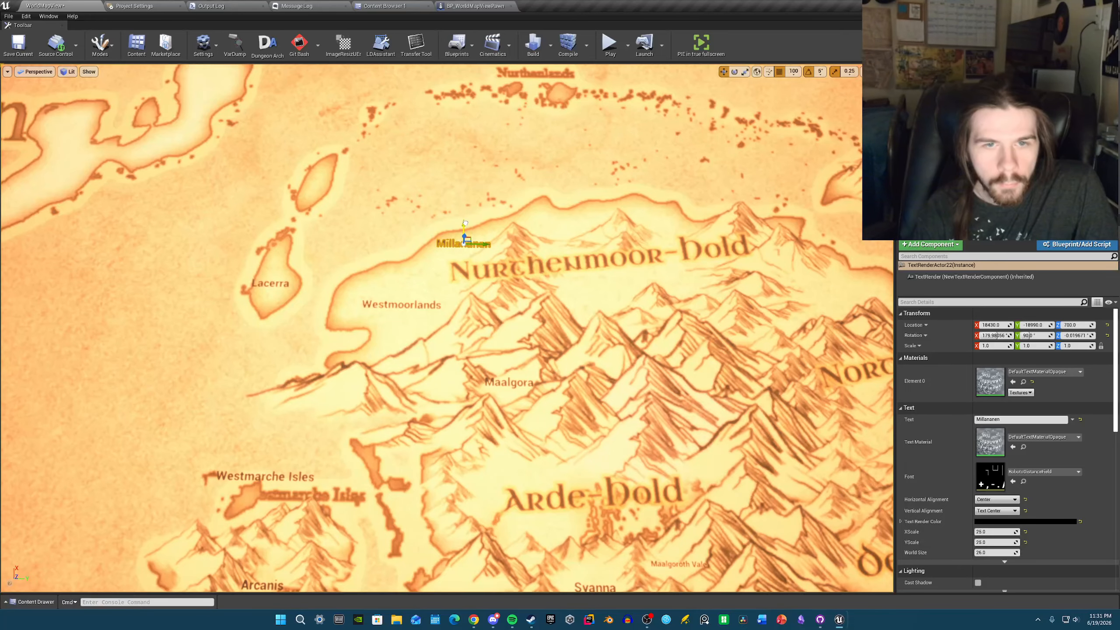
click(533, 262)
- Duplicate the Maalgora label south to the area just west of the Arde-Hold name
key(s)
right_drag(474, 316, 446, 325)
key(d)
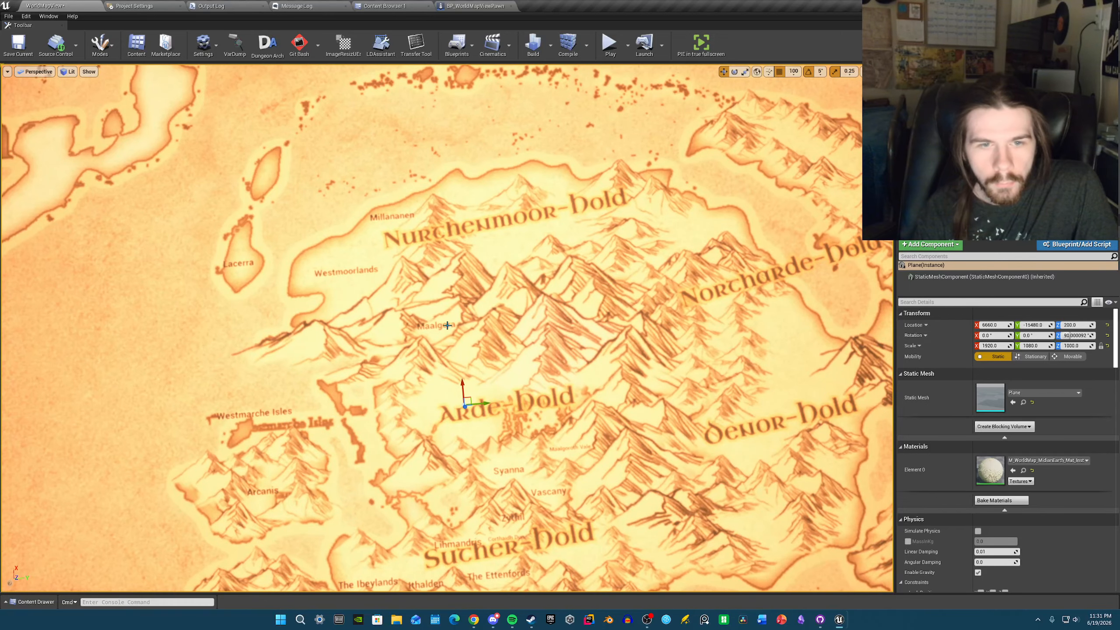
click(446, 324)
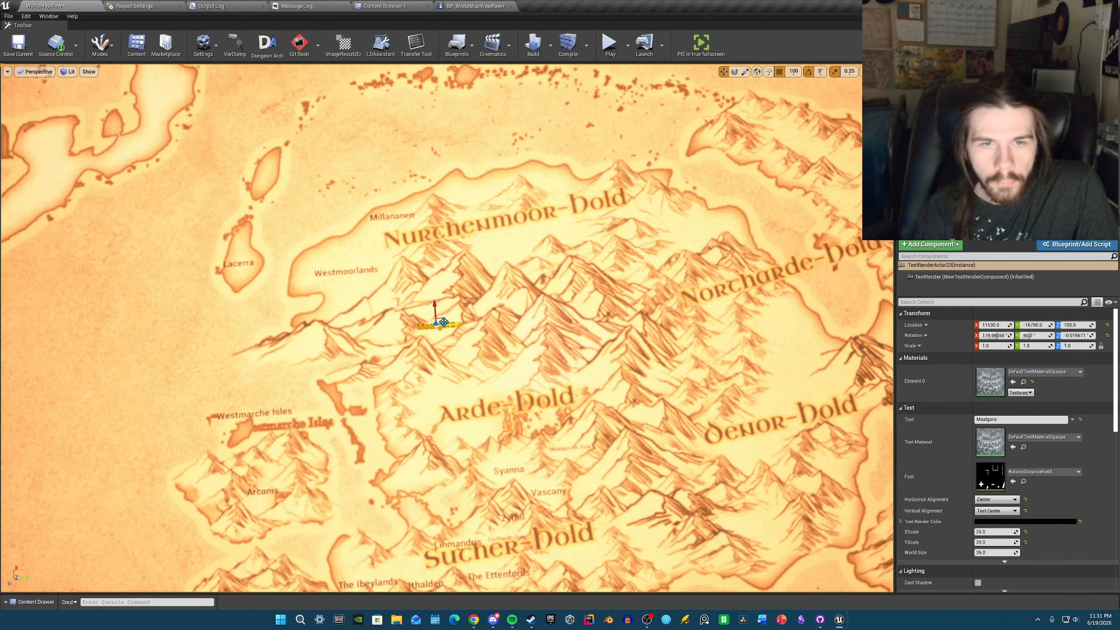
alt+drag(447, 320, 441, 399)
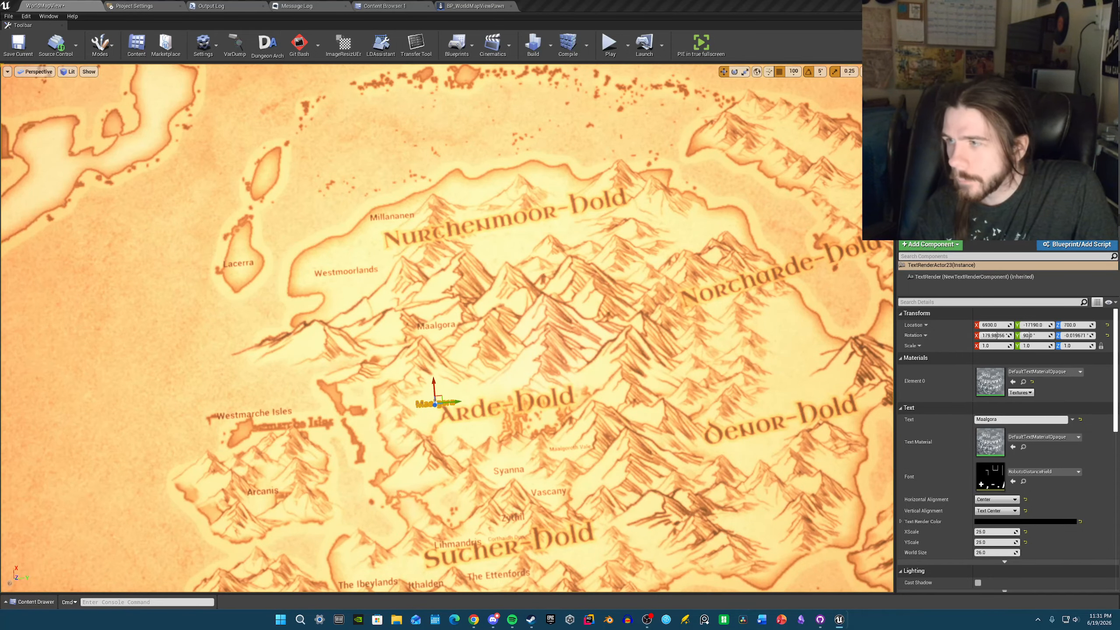
right_drag(586, 341, 587, 331)
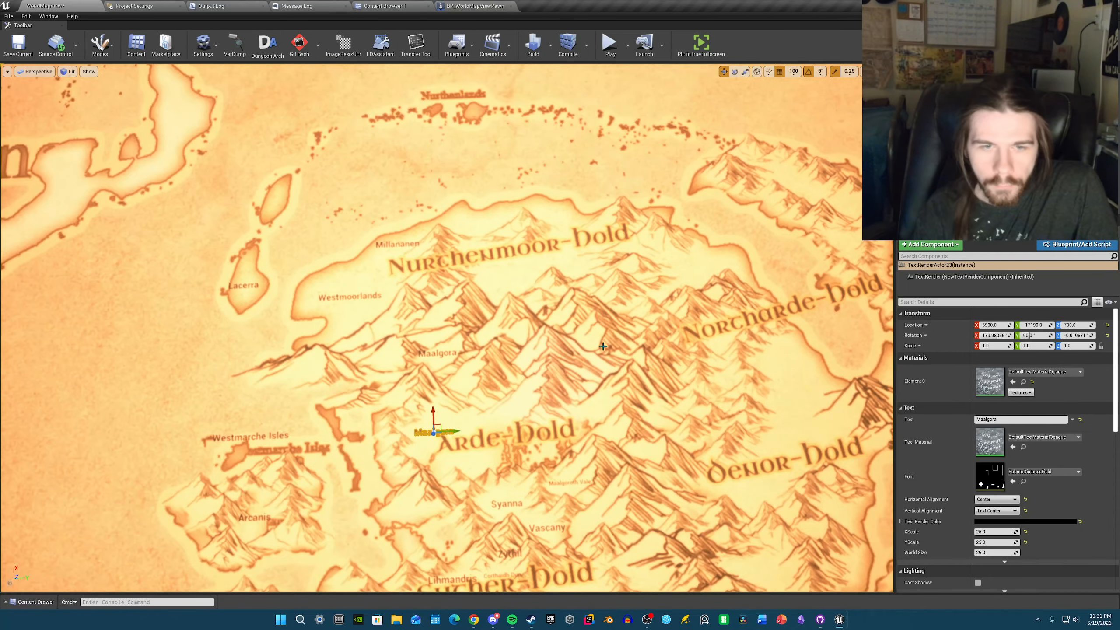
- Rename the copied label to The Maenlands and move it north-east to just above the start of the Arde-Hold name
click(1005, 419)
key(ctrl+a)
text(The Maenlands)
right_drag(610, 390, 610, 406)
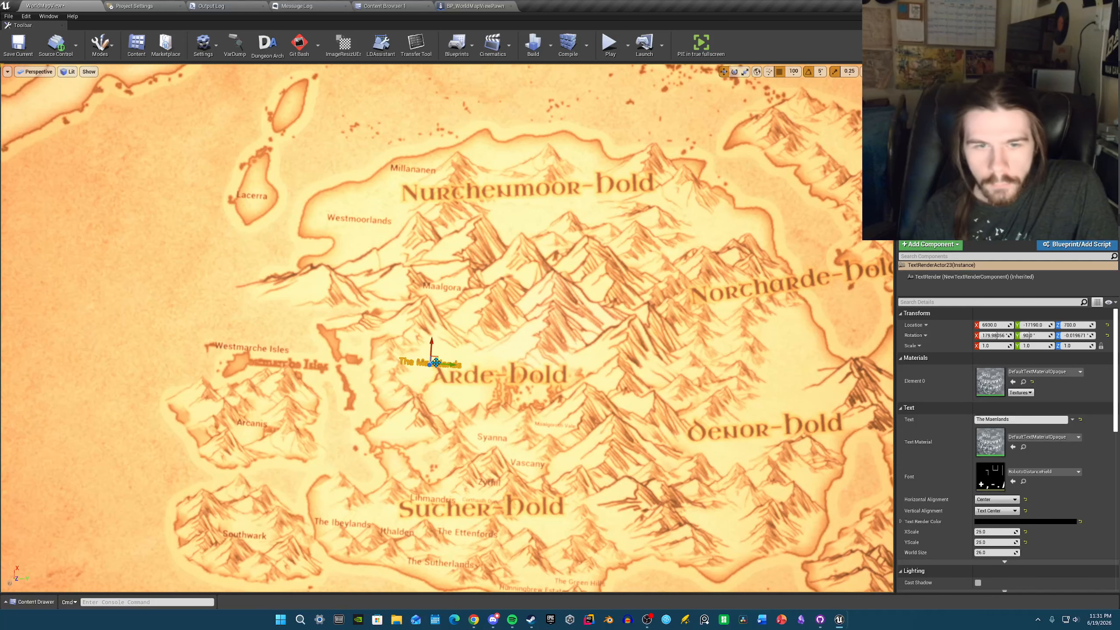
mouse_move(450, 366)
mouse_down()
mouse_move(467, 367)
mouse_move(455, 353)
mouse_up()
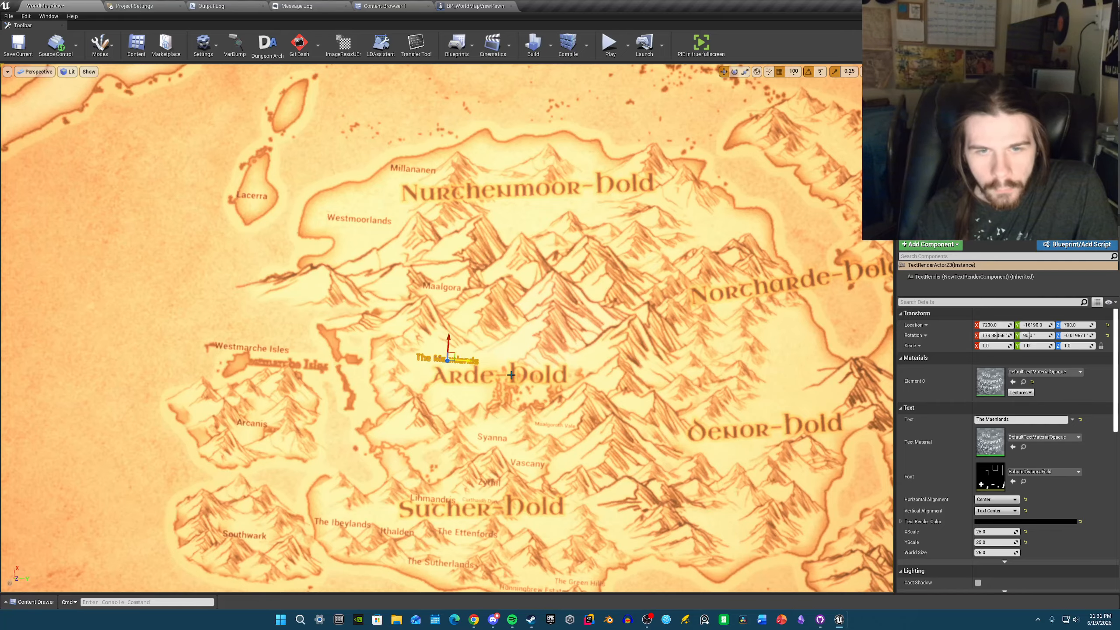
- Duplicate The Maenlands label east to the mountains beyond the end of the Arde-Hold name
key(d)
right_drag(669, 420, 670, 420)
alt+drag(327, 359, 460, 375)
right_drag(461, 375, 463, 377)
key(w)
key(s)
key(w)
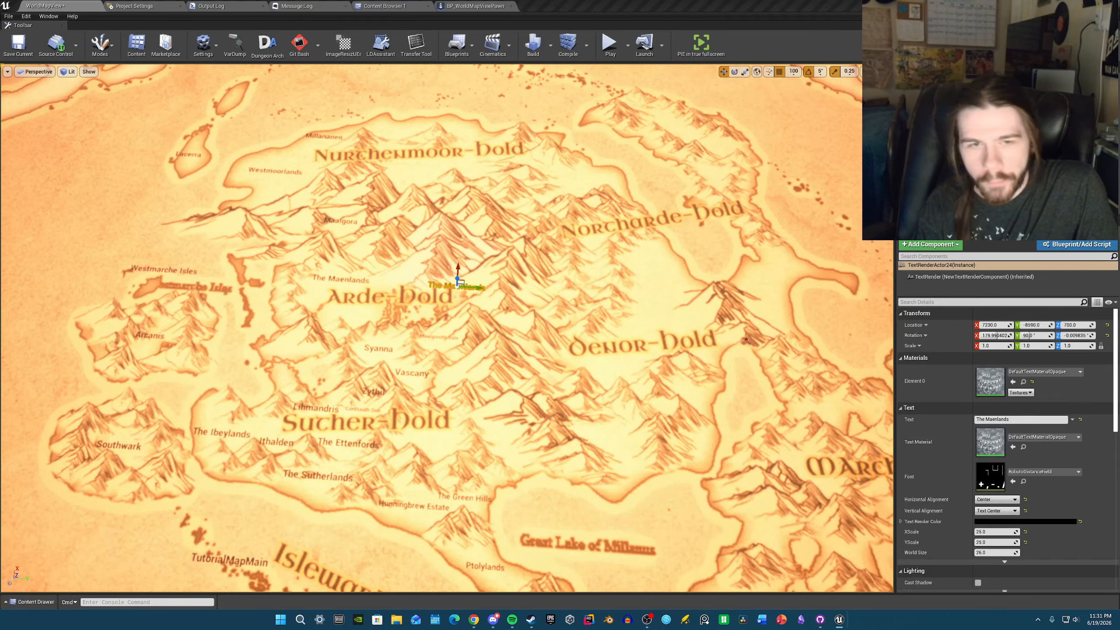
right_drag(599, 288, 591, 304)
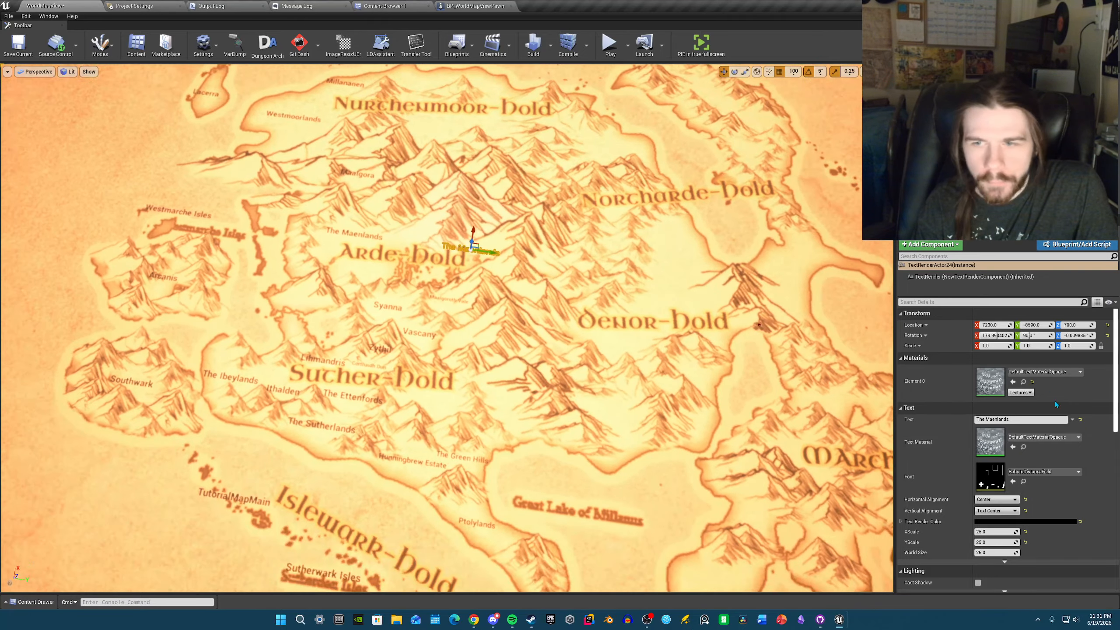
- Rename the copied label to Mysthail Mountains and nudge it slightly north-east
click(1025, 421)
key(ctrl+a)
text(Mysthail Mountains)
right_drag(689, 340, 686, 338)
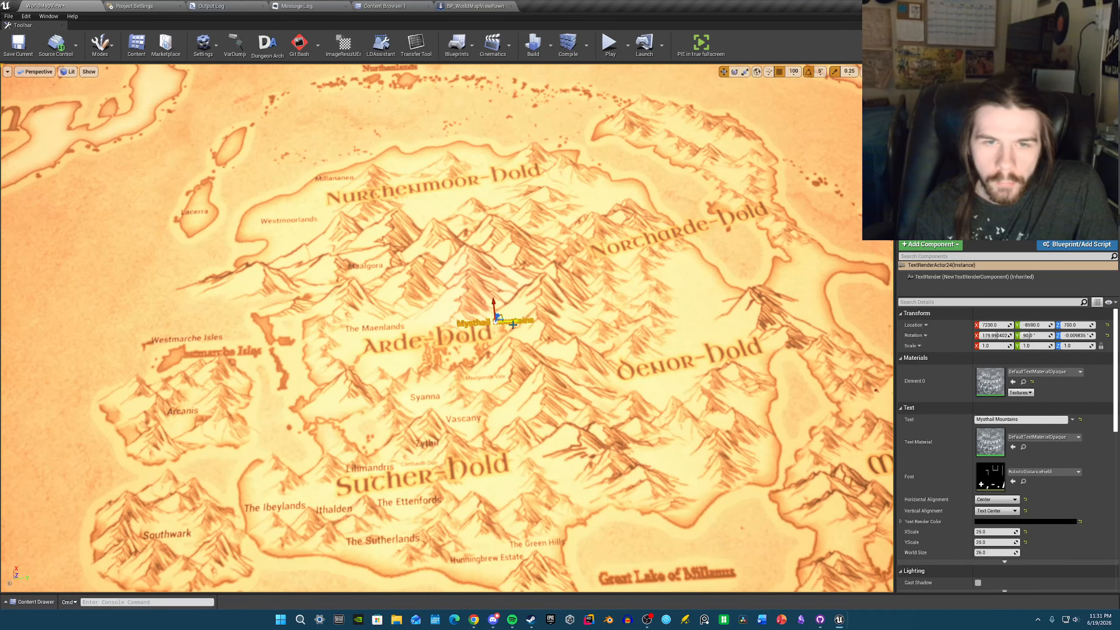
drag(504, 314, 506, 307)
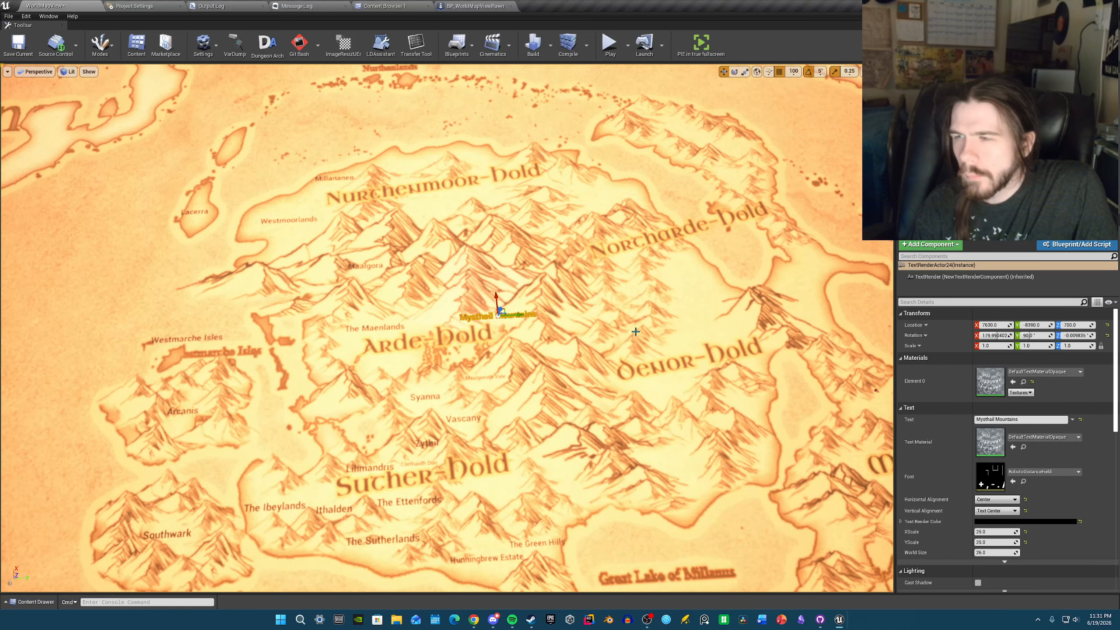
- Move the Mysthail Mountains label north onto the central peaks, roughly midway between the Arde-Hold and Nurthenmoor-Hold names
key(d)
right_drag(521, 304, 450, 322)
key(w)
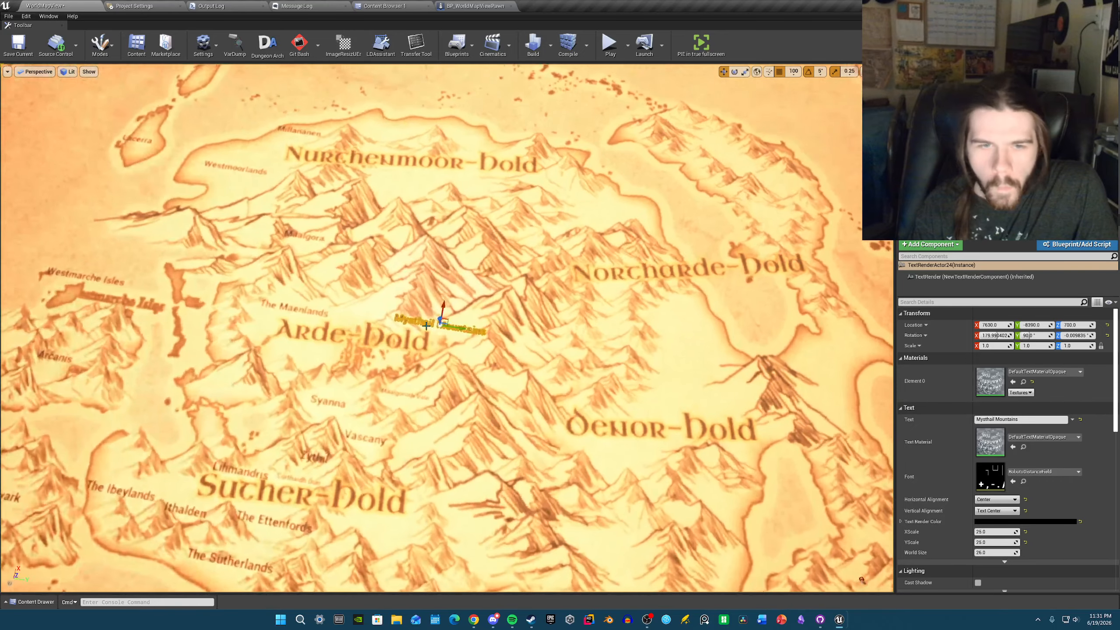
drag(449, 321, 447, 281)
scroll(448, 281, down, 3)
click(477, 263)
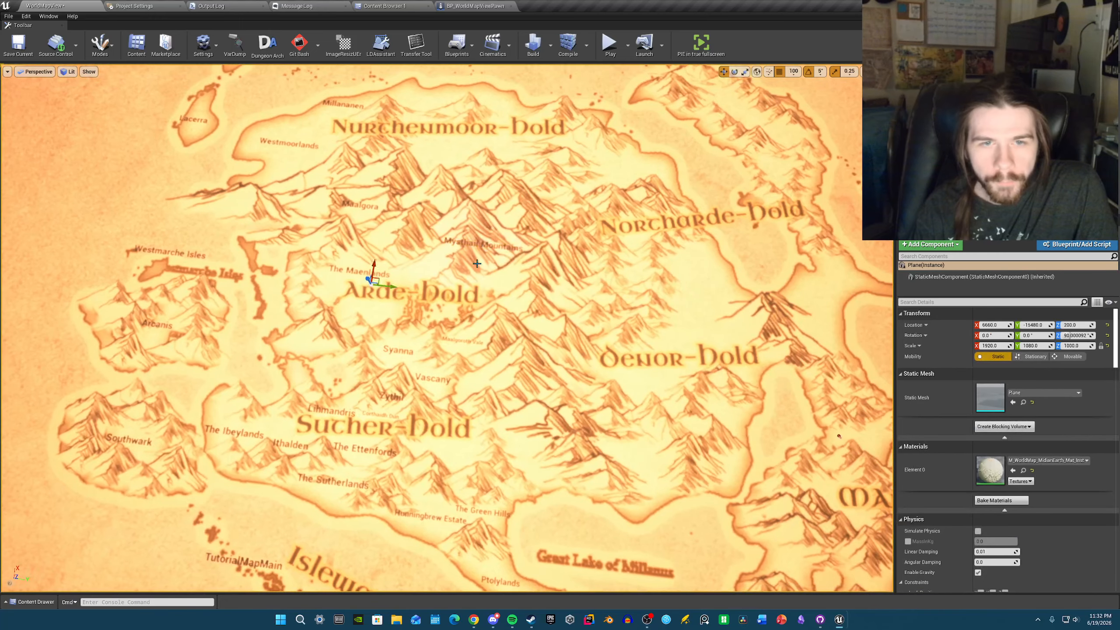
click(486, 243)
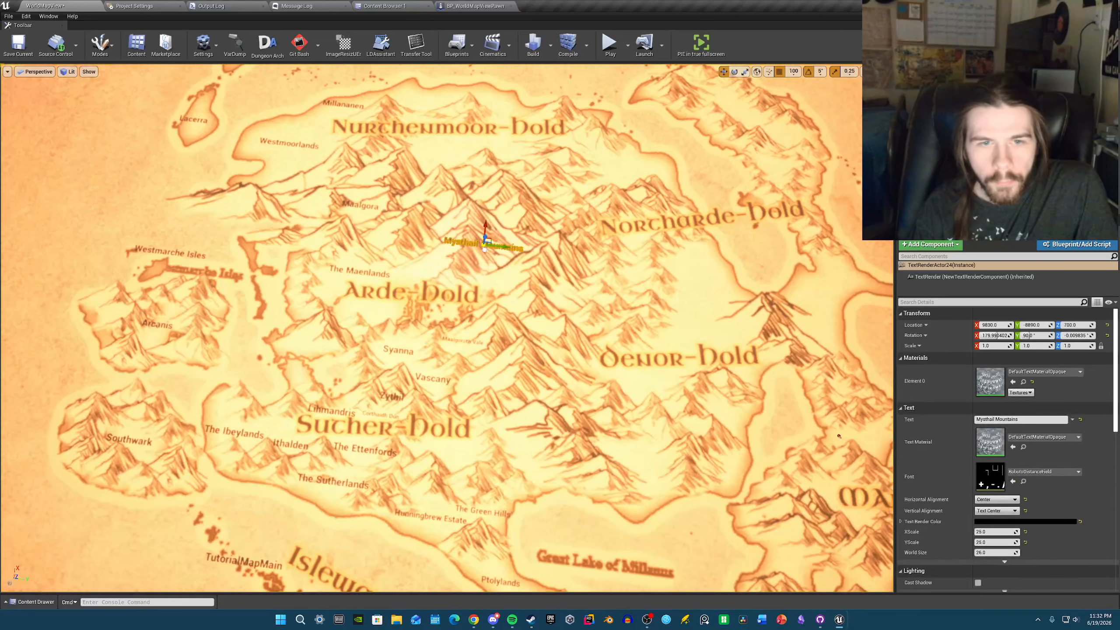
- Duplicate the Mysthail Mountains label south-east and place the copy just west of the Denor-Hold name
scroll(491, 208, down, 2)
alt+drag(491, 209, 542, 265)
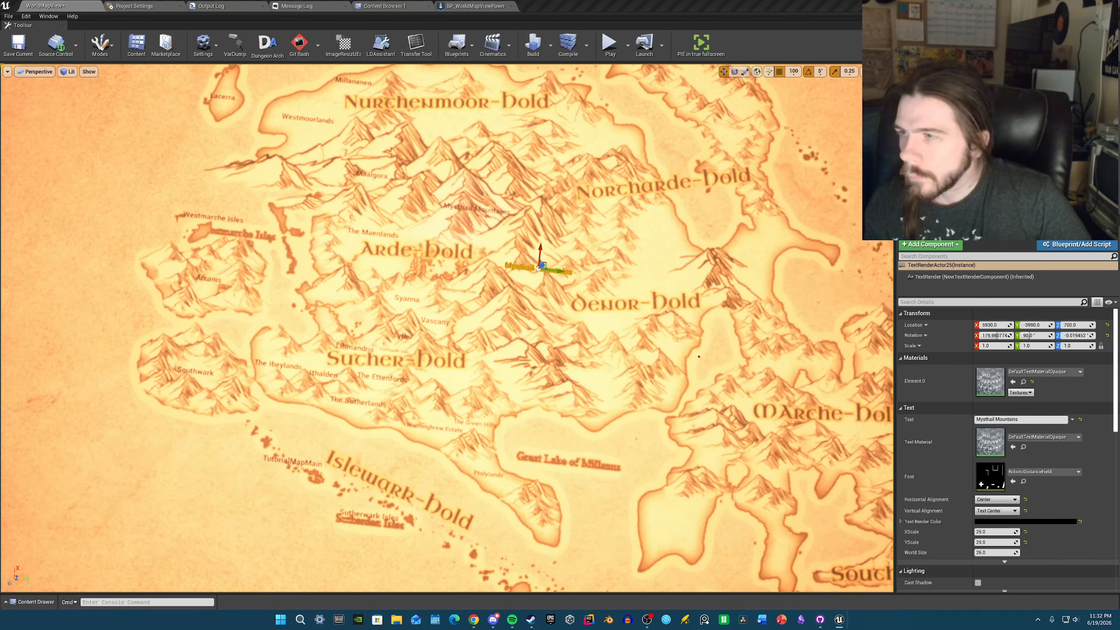
right_drag(555, 312, 550, 312)
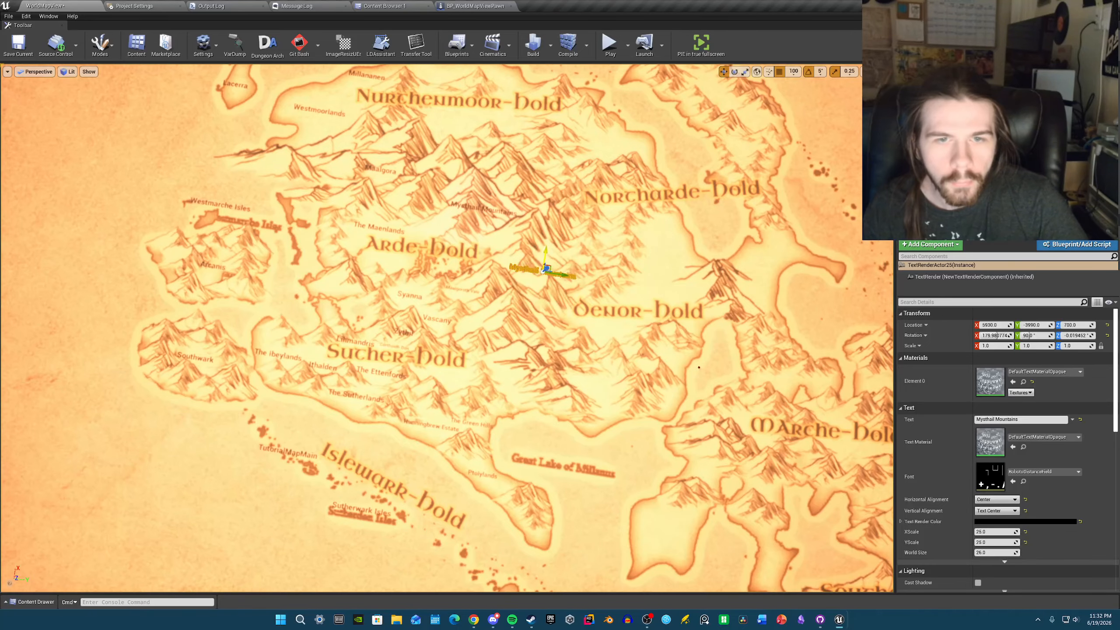
drag(547, 251, 539, 292)
- Rename the copied label to Ma'er Jorven and move it north-west onto the mountains between the Arde-Hold and Denor-Hold names
click(1010, 420)
key(ctrl+a)
text(Ma'er Jorven)
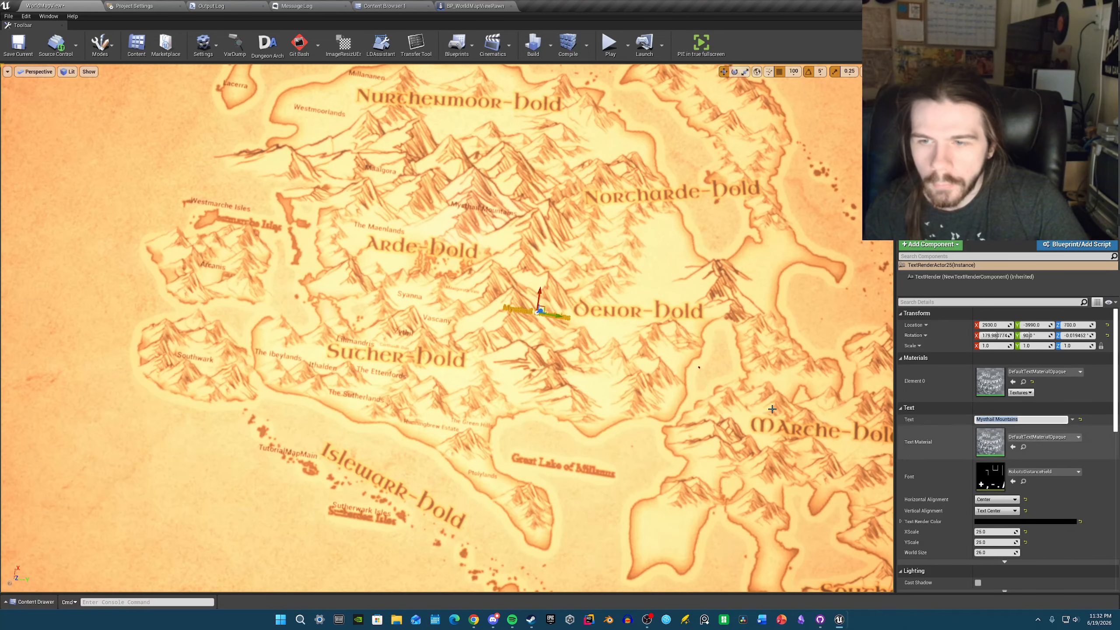
right_drag(706, 375, 699, 368)
right_drag(608, 331, 609, 330)
key(w)
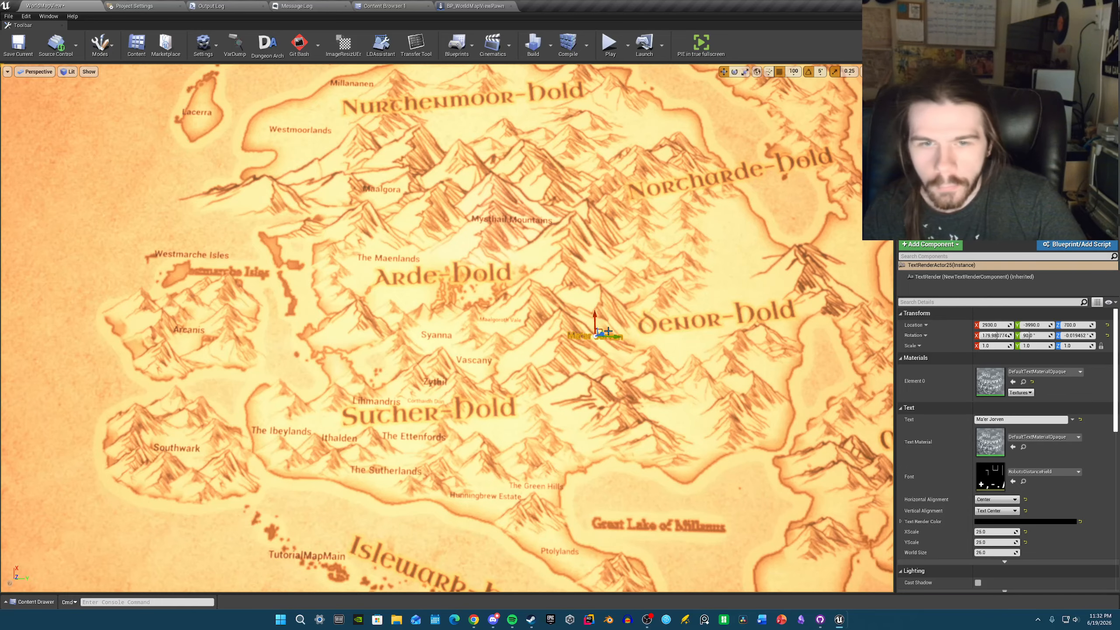
drag(608, 330, 565, 293)
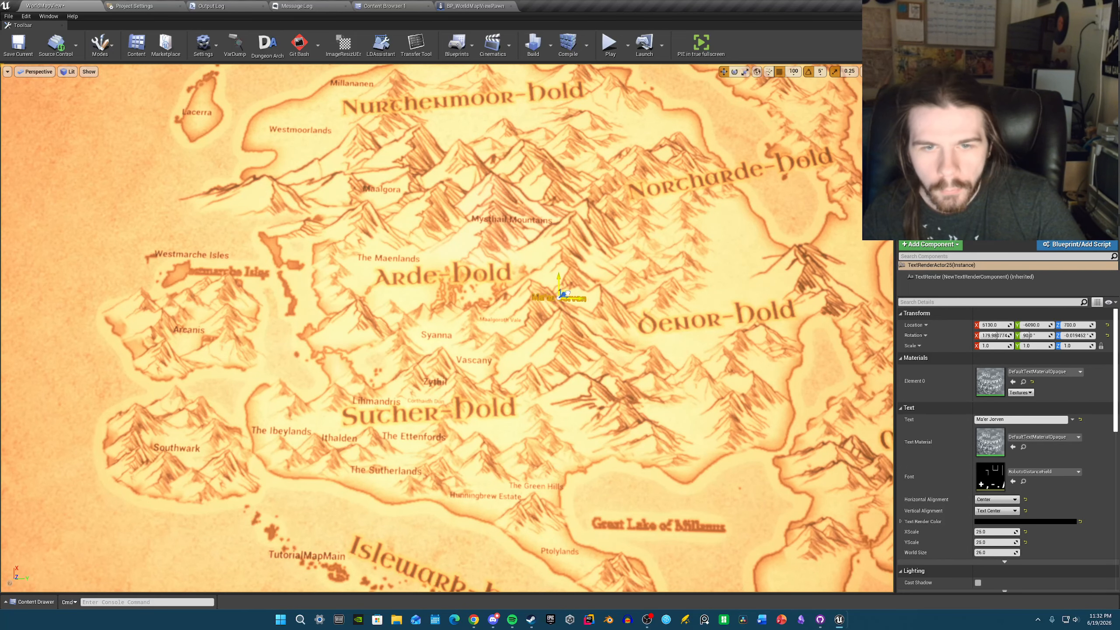
click(597, 334)
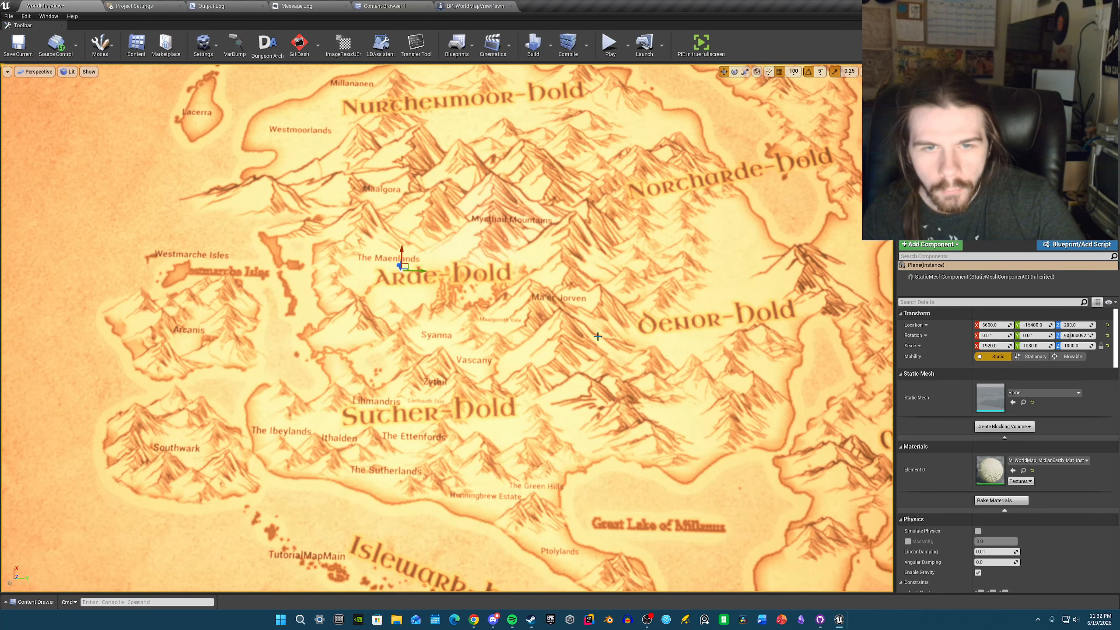
click(552, 300)
scroll(554, 308, down, 4)
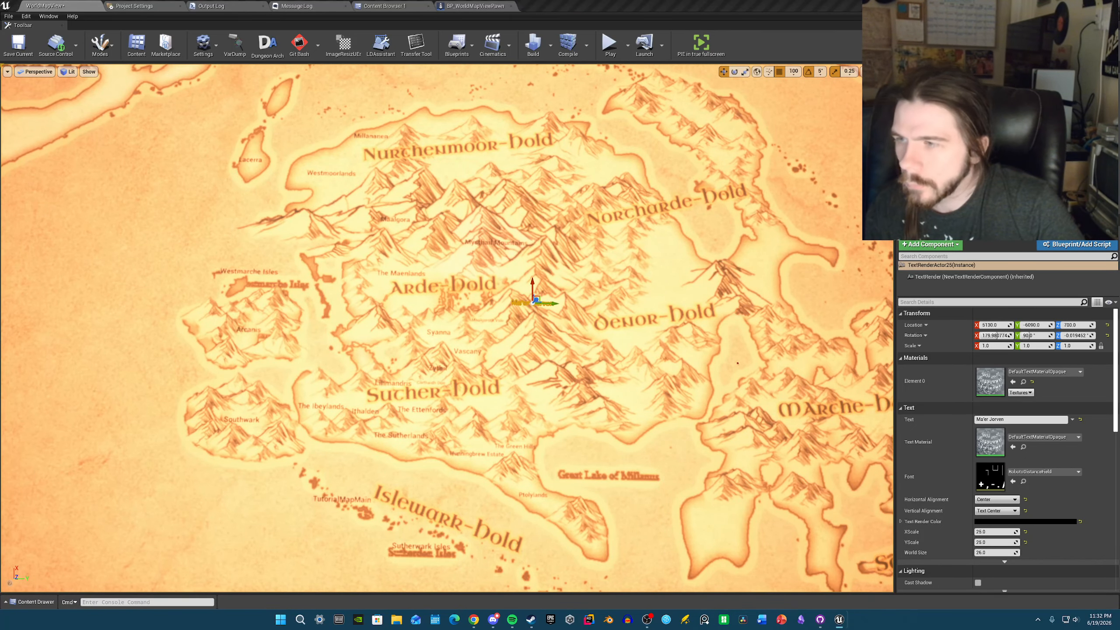
- Move the small Corthaidh Dun label south onto the middle of the Sucher-Hold name
right_drag(705, 392, 707, 411)
key(w)
right_drag(511, 324, 511, 324)
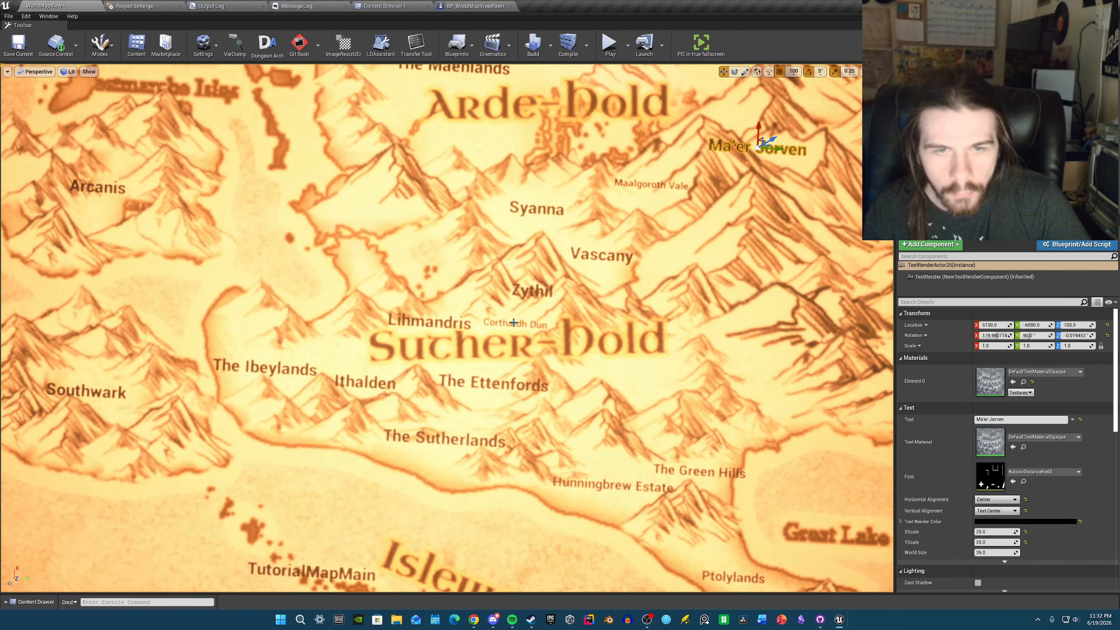
click(511, 325)
click(510, 324)
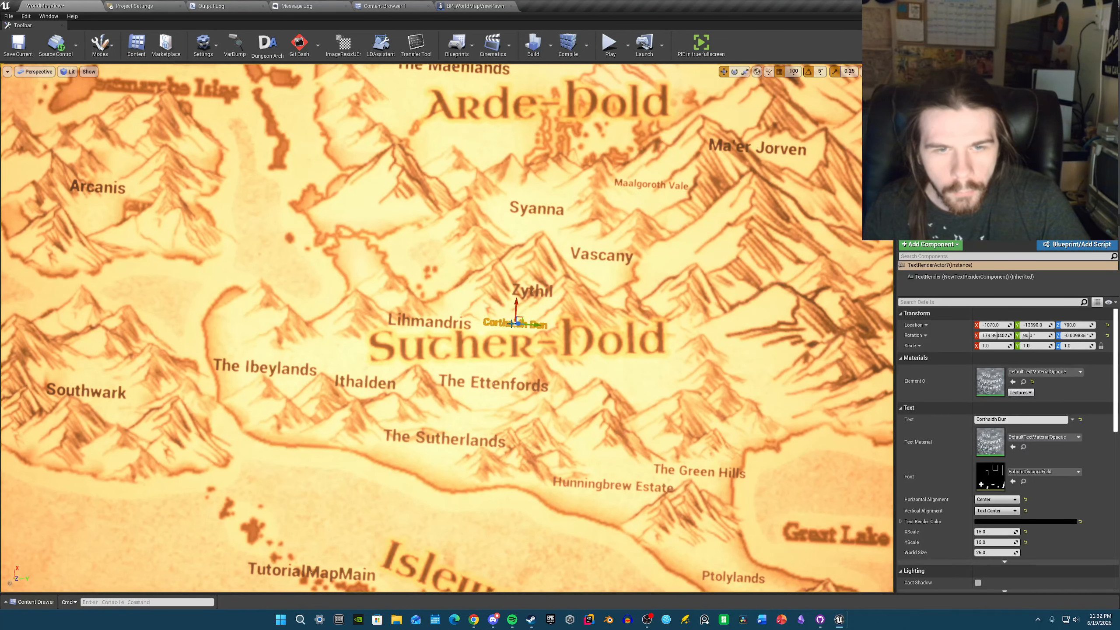
drag(523, 325, 514, 344)
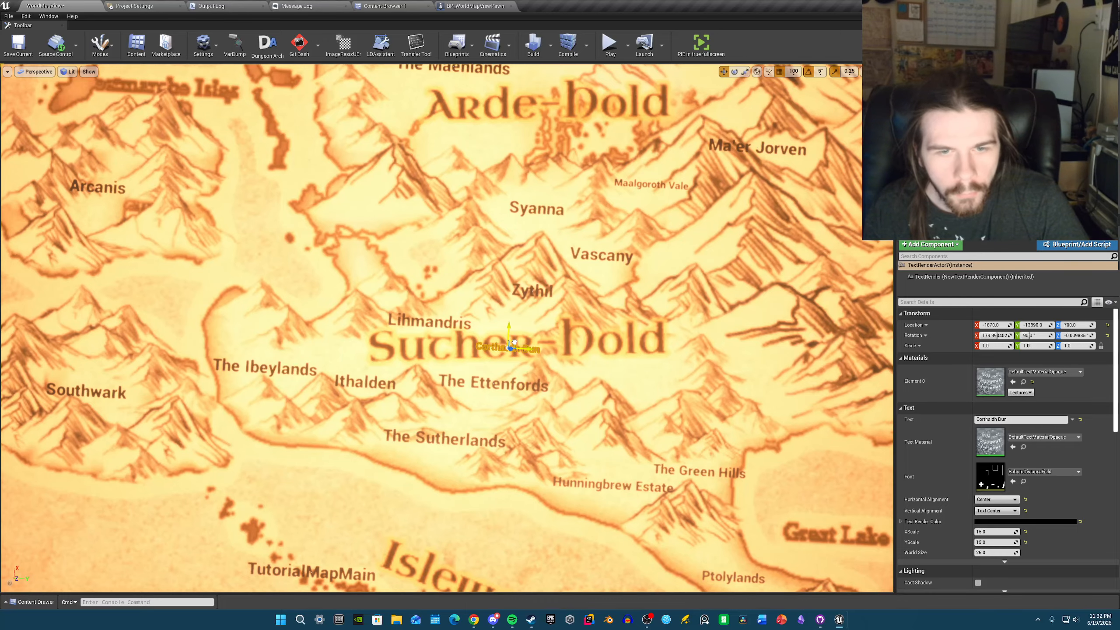
- Move the Lihmandris label slightly south-west onto the start of the Sucher-Hold name
scroll(506, 320, down, 3)
click(506, 319)
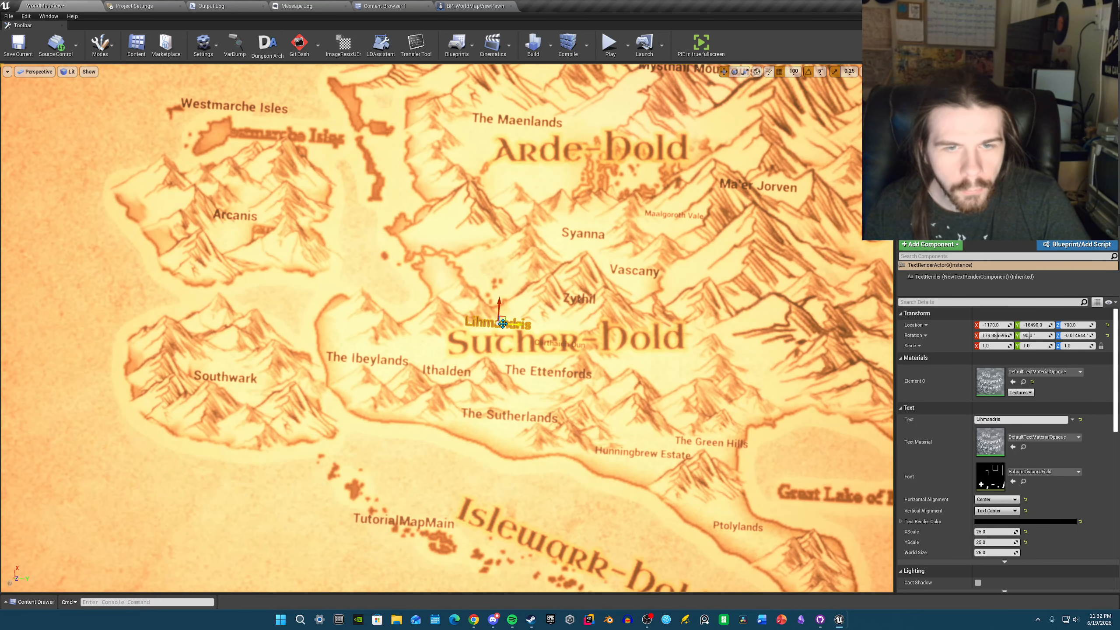
drag(505, 320, 501, 332)
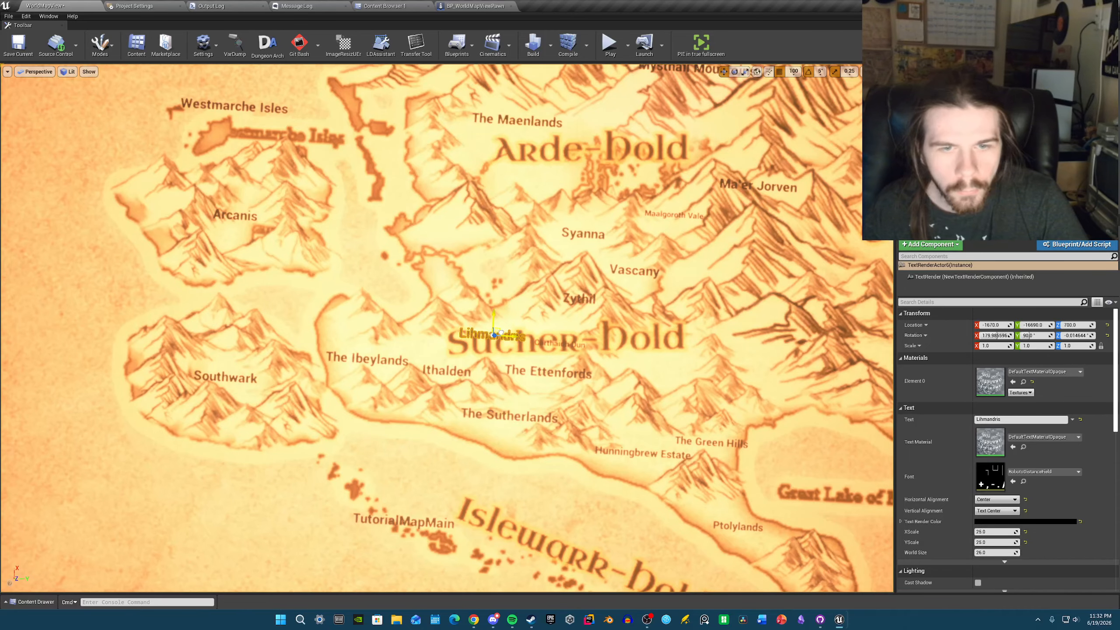
key(a)
mouse_move(528, 348)
right_down()
mouse_move(547, 345)
mouse_move(536, 344)
right_up()
key(s)
key(d)
drag(486, 350, 484, 349)
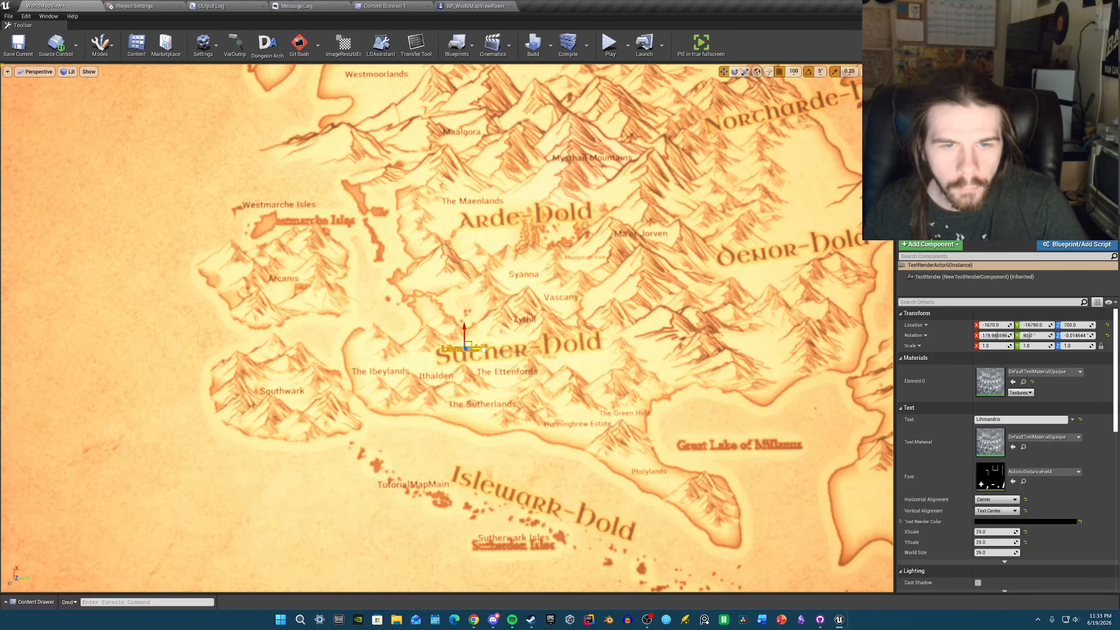
- Set the X and Y scale of the Corthaidh Dun label to 25
click(514, 350)
click(509, 353)
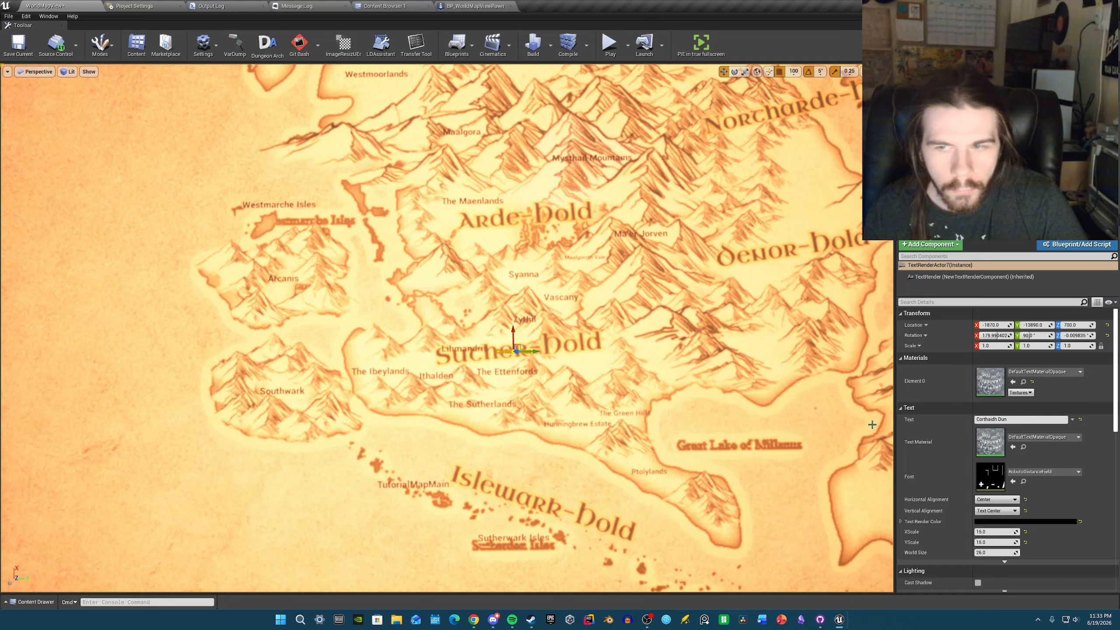
click(991, 542)
text(25)
click(990, 532)
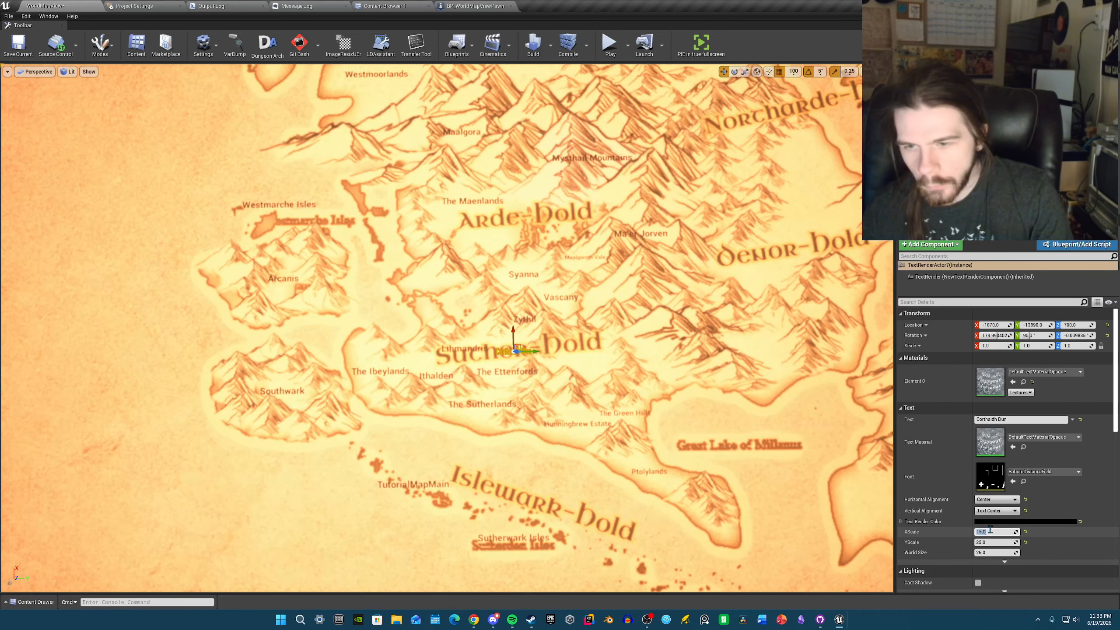
text(25)
key(Return)
scroll(514, 345, up, 5)
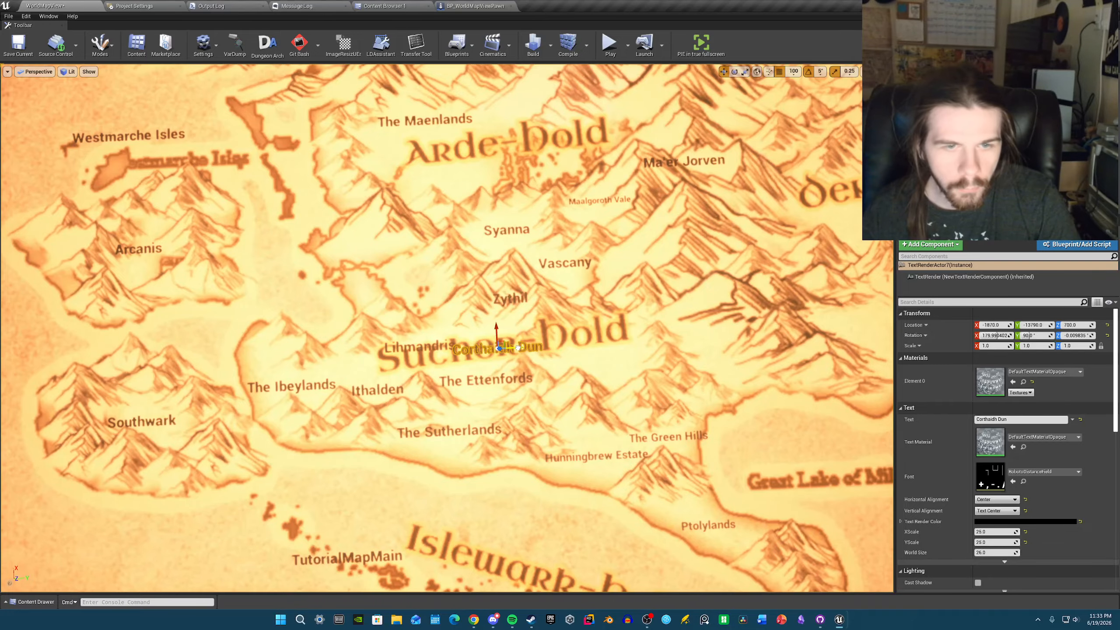
- Set the X and Y scale of the Corthaidh Dun label to 20
click(996, 531)
text(20)
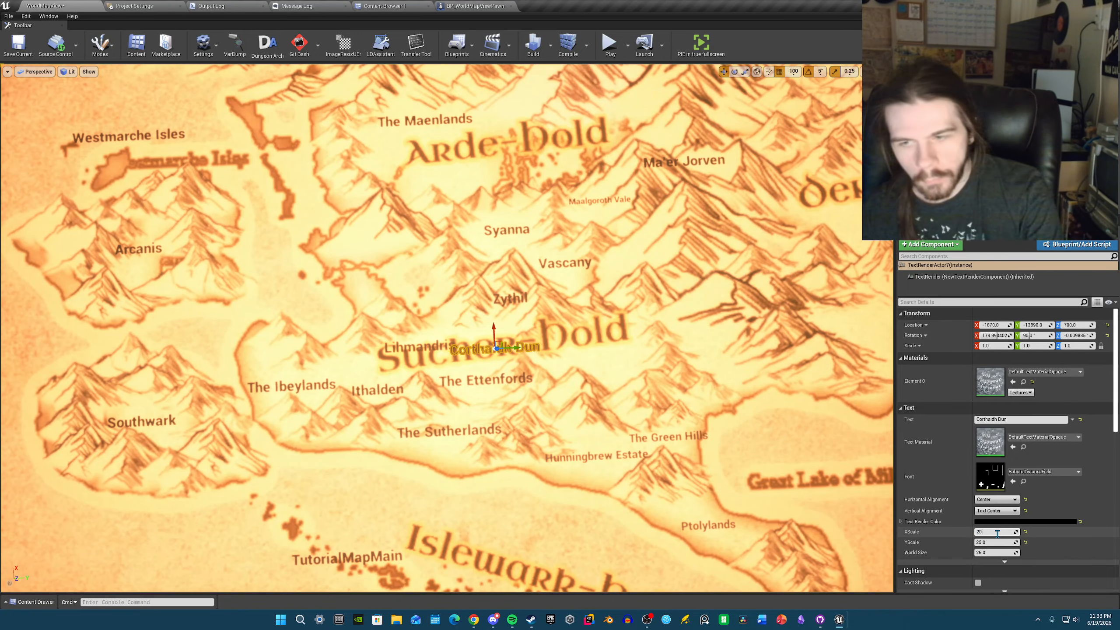
key(Tab)
text(20)
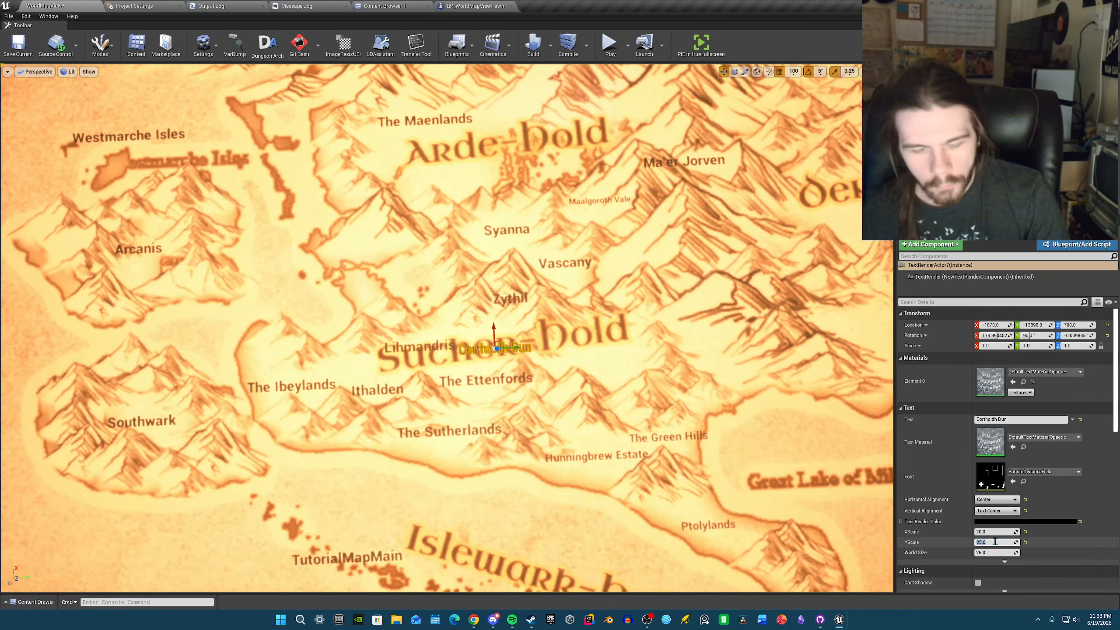
key(Return)
right_drag(612, 470, 596, 476)
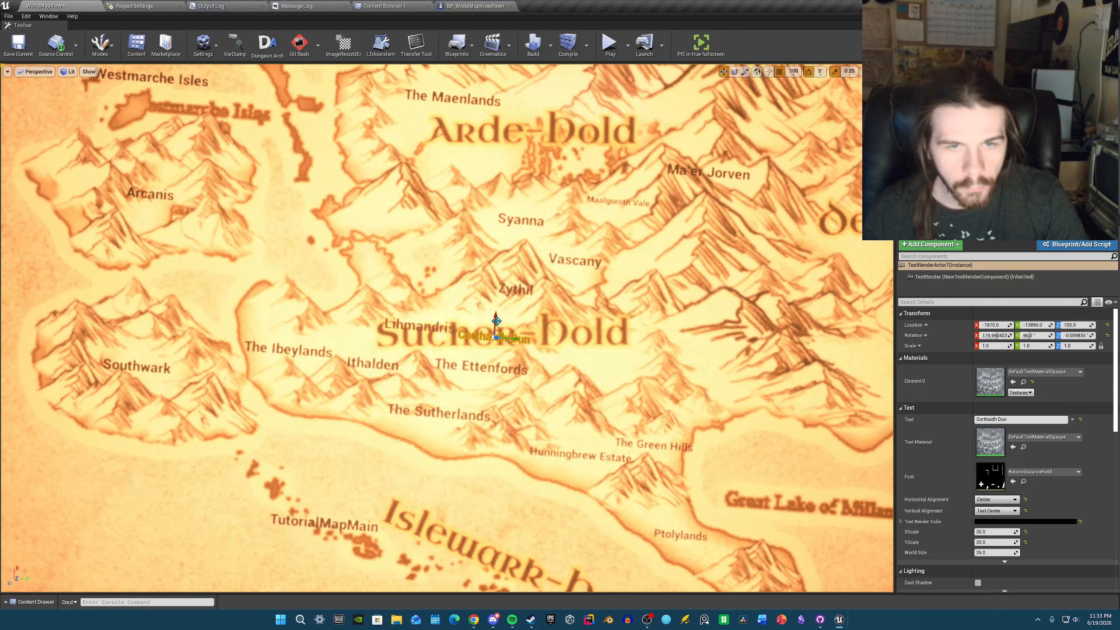
drag(497, 320, 495, 320)
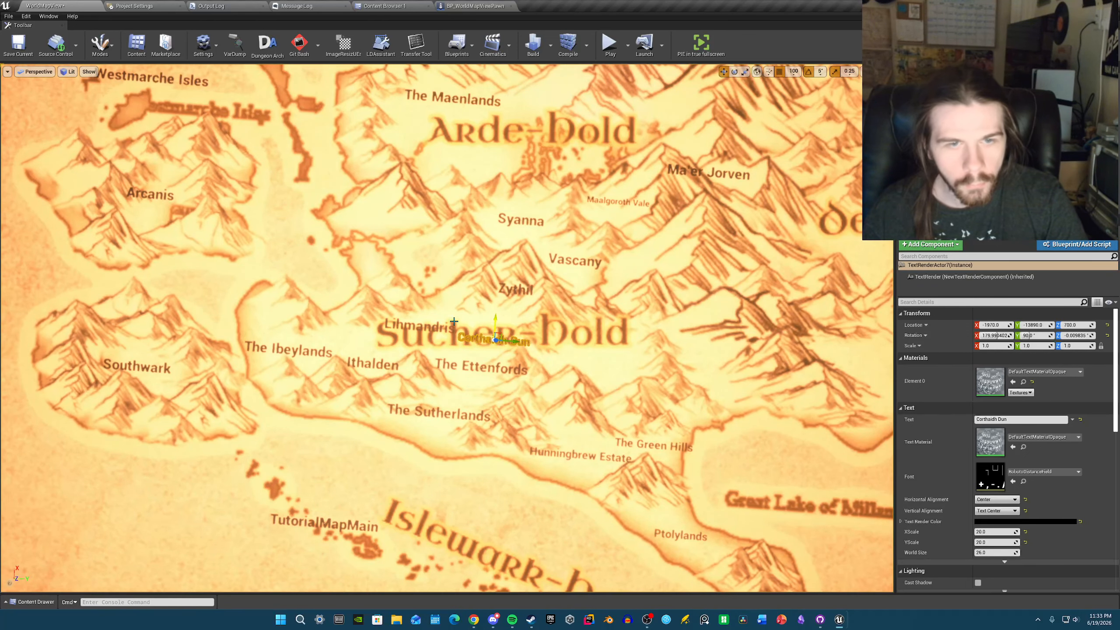
- Nudge the Lihmandris label slightly north over the start of the Sucher-Hold name
right_drag(492, 338, 509, 329)
click(493, 371)
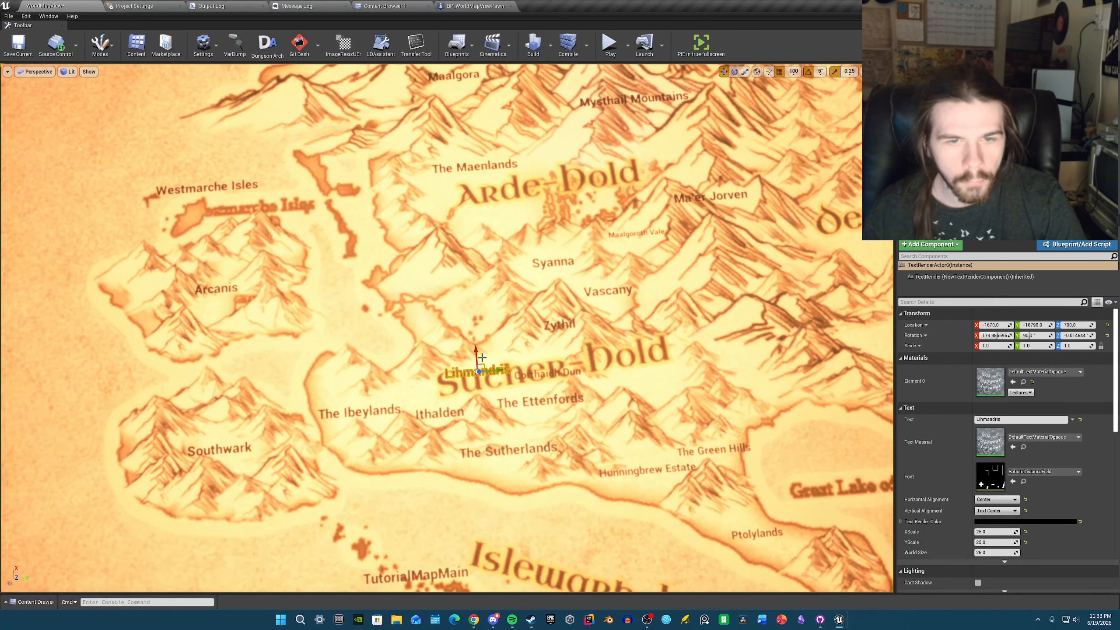
drag(478, 359, 478, 356)
- Hide the map plane to examine the text labels on their own, and show it again
right_drag(530, 376, 554, 374)
key(s)
click(554, 374)
key(h)
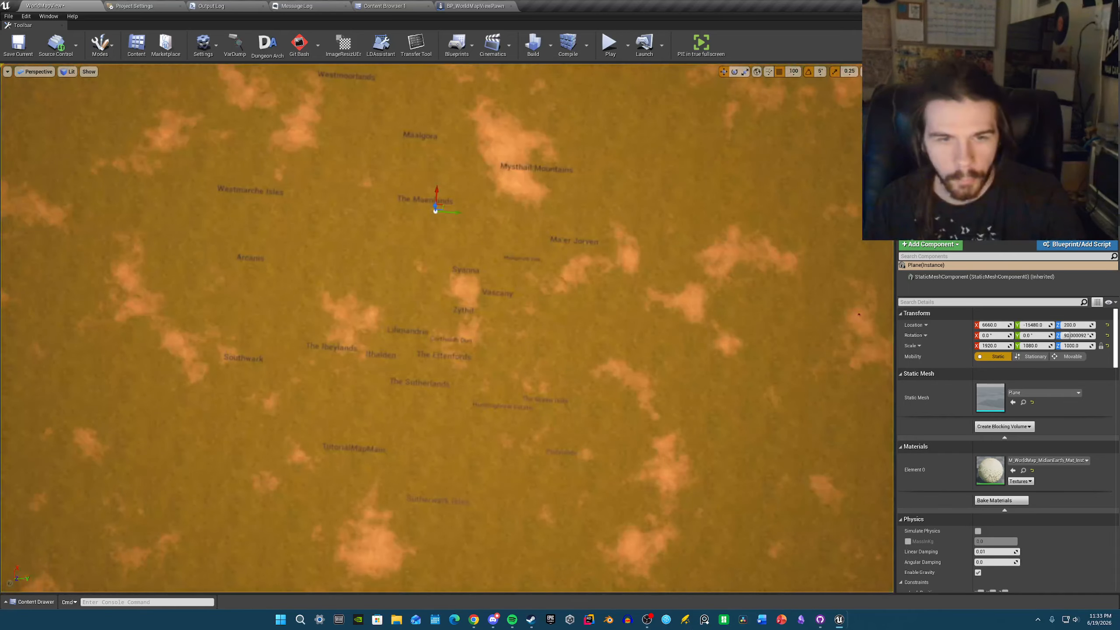
key(ctrl+h)
key(d)
mouse_move(554, 374)
right_down()
mouse_move(596, 373)
mouse_move(626, 349)
mouse_move(558, 367)
right_up()
key(a)
right_drag(522, 332, 522, 331)
key(a)
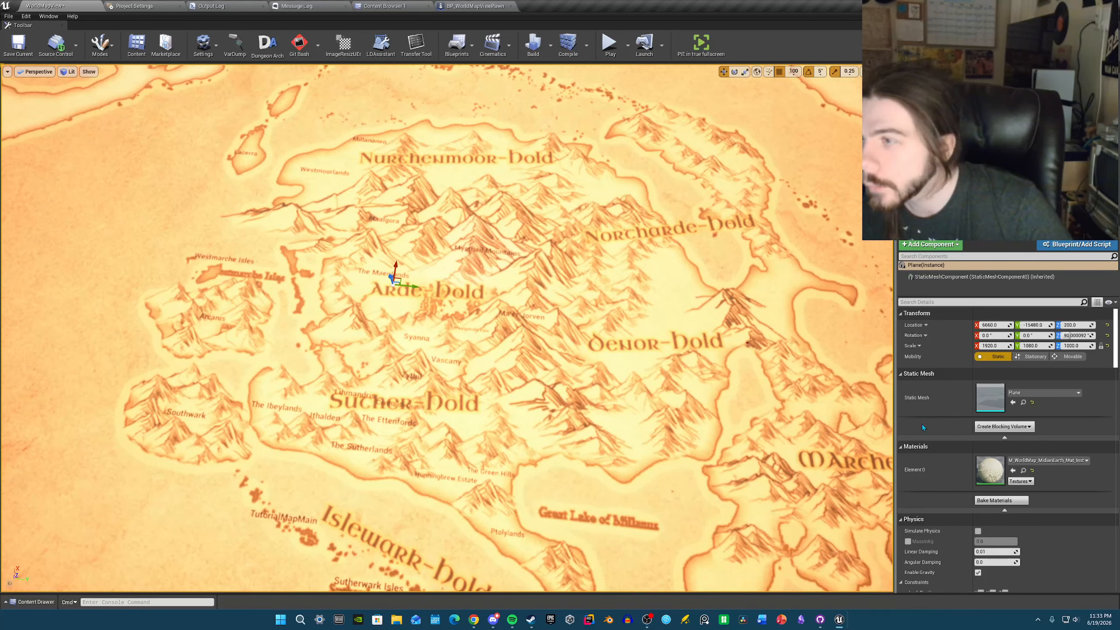
click(903, 150)
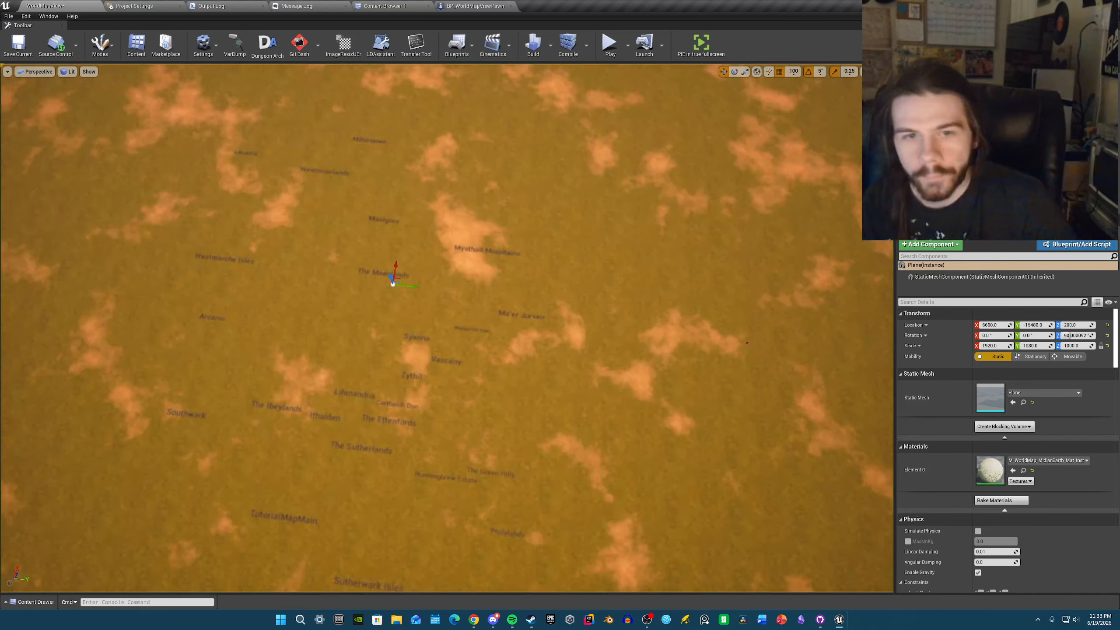
click(903, 150)
click(902, 151)
- Look over the labels placed across Nurchenmoor-Hold, Arde-Hold and Sucher-Hold, with the Vascany label selected
mouse_move(574, 327)
right_down()
mouse_move(545, 344)
mouse_move(618, 343)
mouse_move(578, 339)
mouse_move(574, 311)
right_up()
key(s)
key(w)
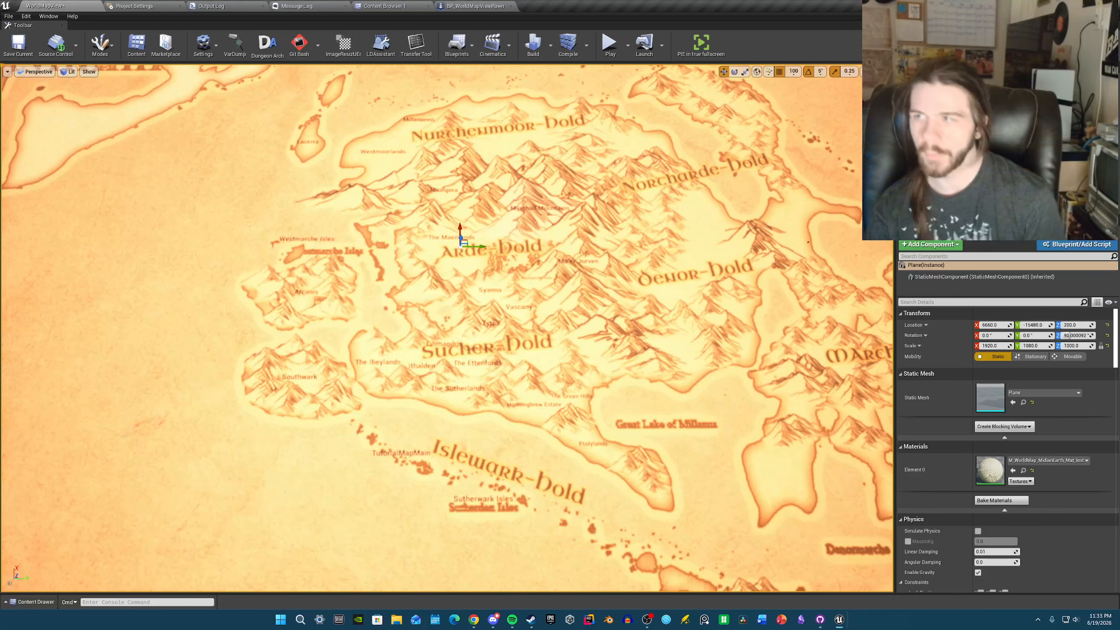
key(d)
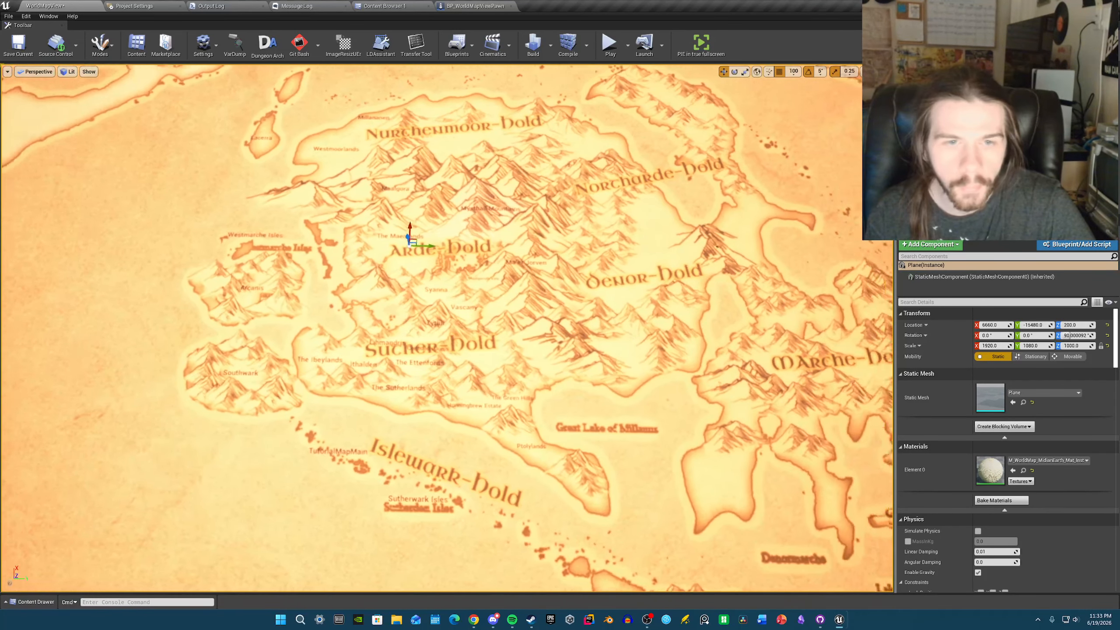
key(w)
click(447, 304)
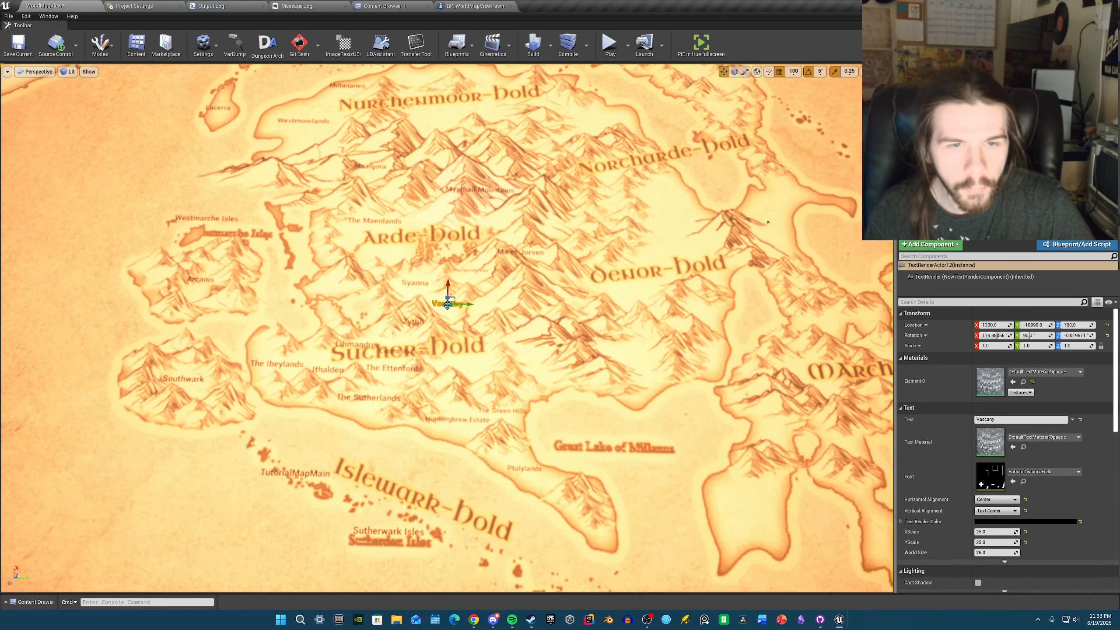
key(w)
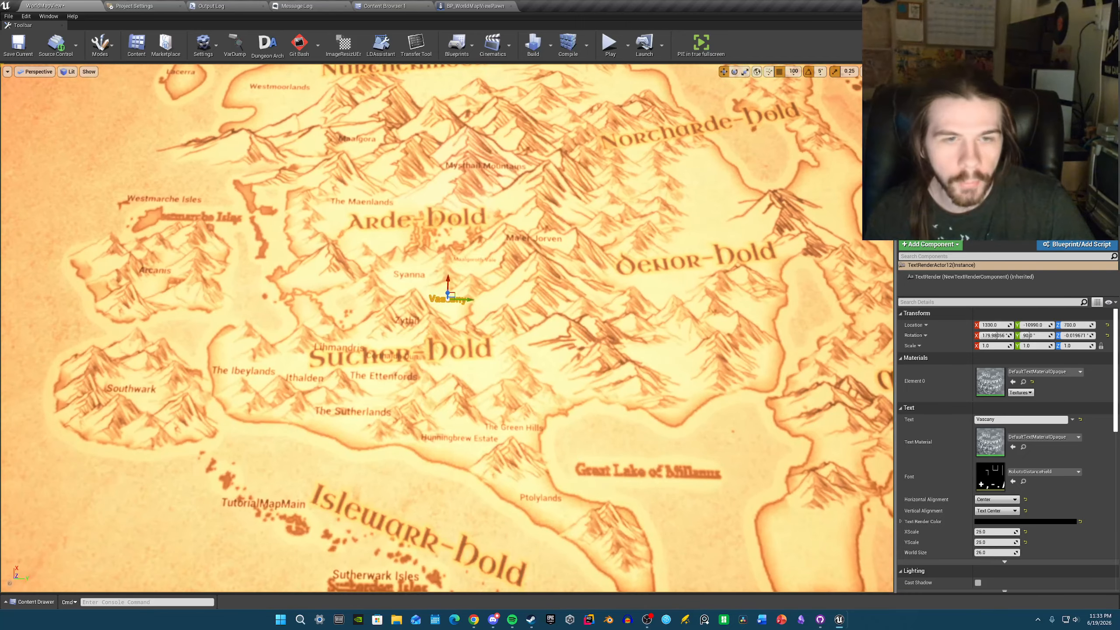
key(a)
key(s)
key(d)
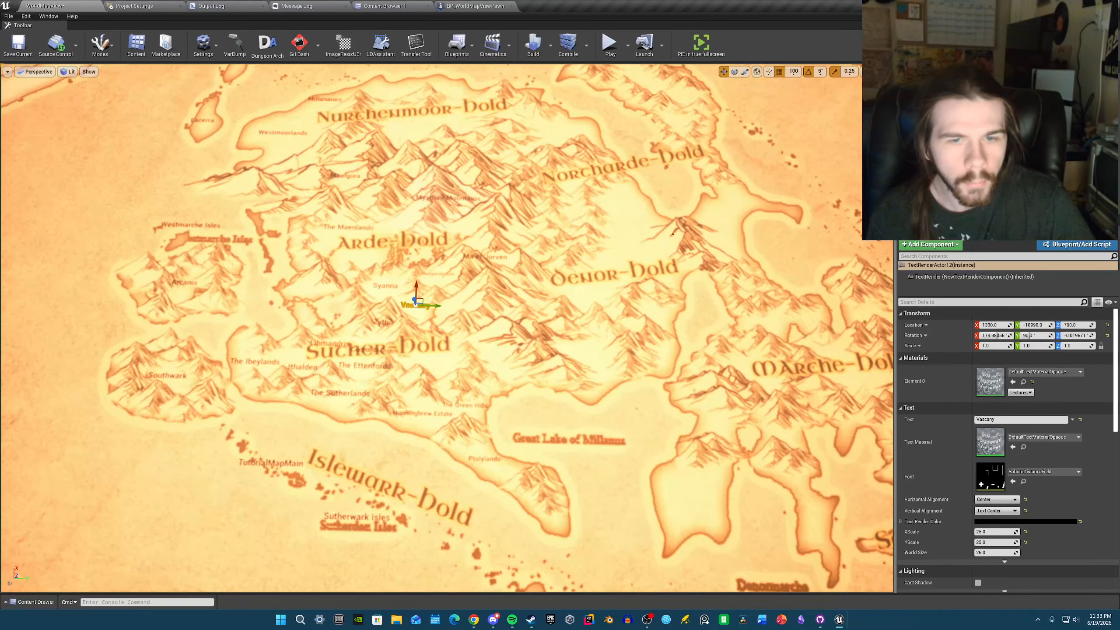
key(a)
key(d)
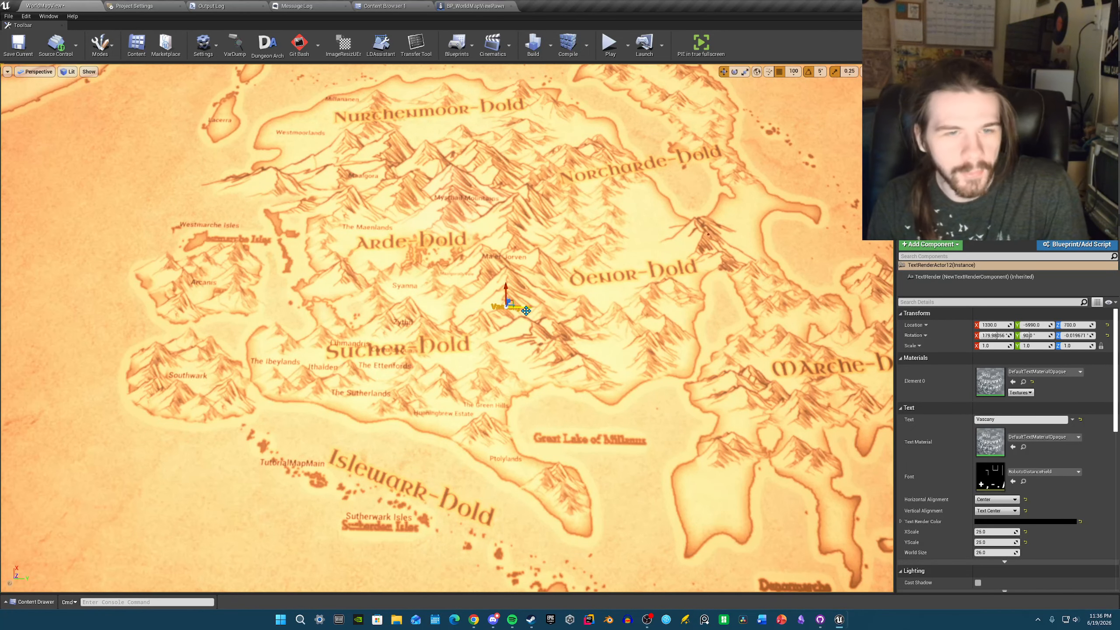
- Undo the last move of the Vascany label, and place a duplicate of it on the mountains south-west of Denor-Hold
key(ctrl+z)
scroll(526, 311, down, 3)
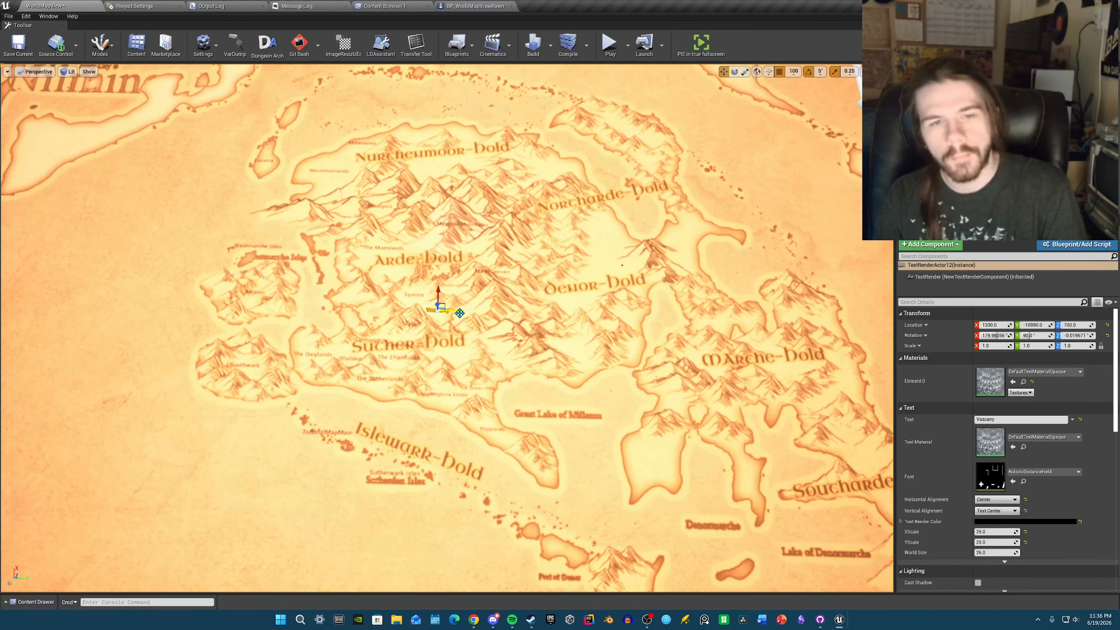
scroll(460, 313, up, 2)
scroll(457, 308, up, 3)
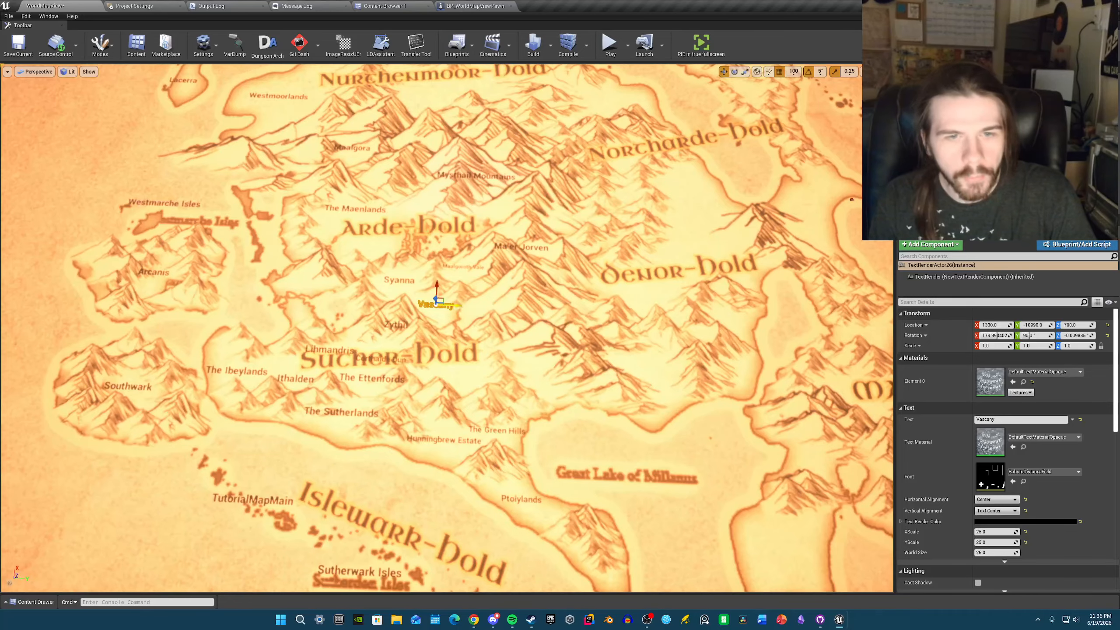
drag(457, 308, 560, 334)
- Change the copied Vascany label's text to "Taigaa Valley" and shift it slightly south-west between the mountains
right_drag(730, 378, 719, 384)
key(s)
key(d)
right_drag(745, 318, 746, 318)
key(w)
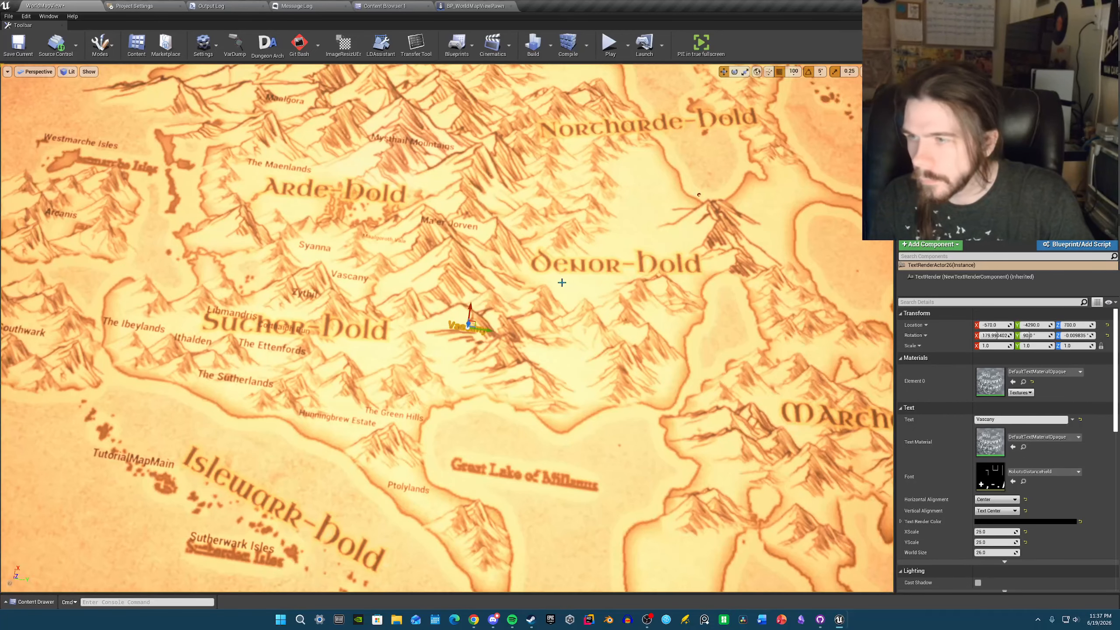
key(a)
right_drag(562, 282, 562, 283)
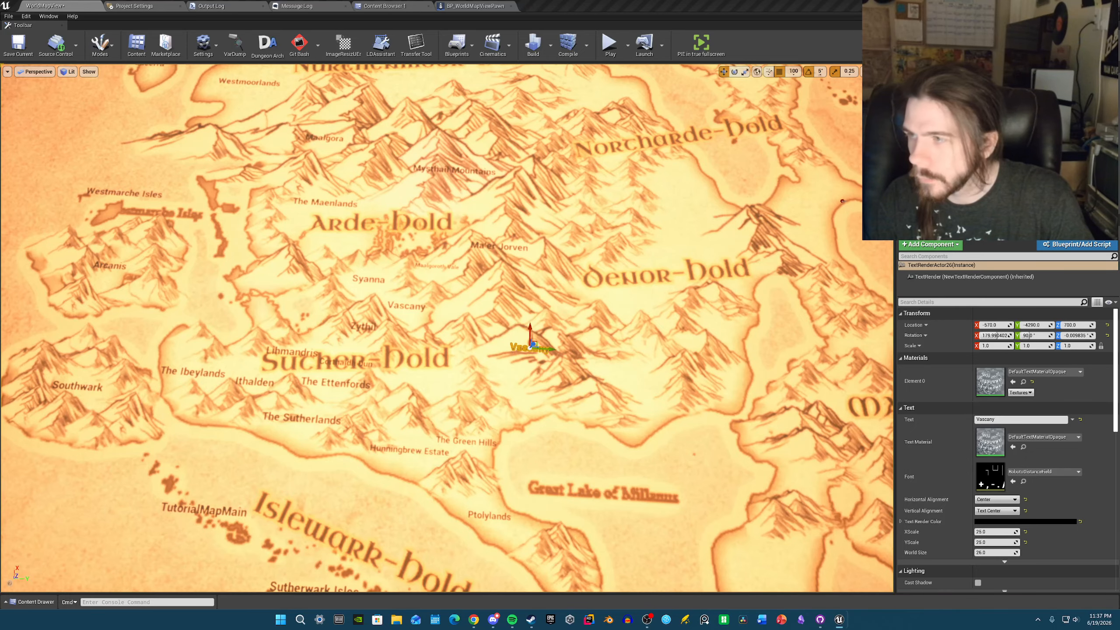
right_drag(672, 332, 663, 332)
click(1024, 419)
key(ctrl+a)
text(Taigaa Valley)
right_drag(639, 378, 646, 382)
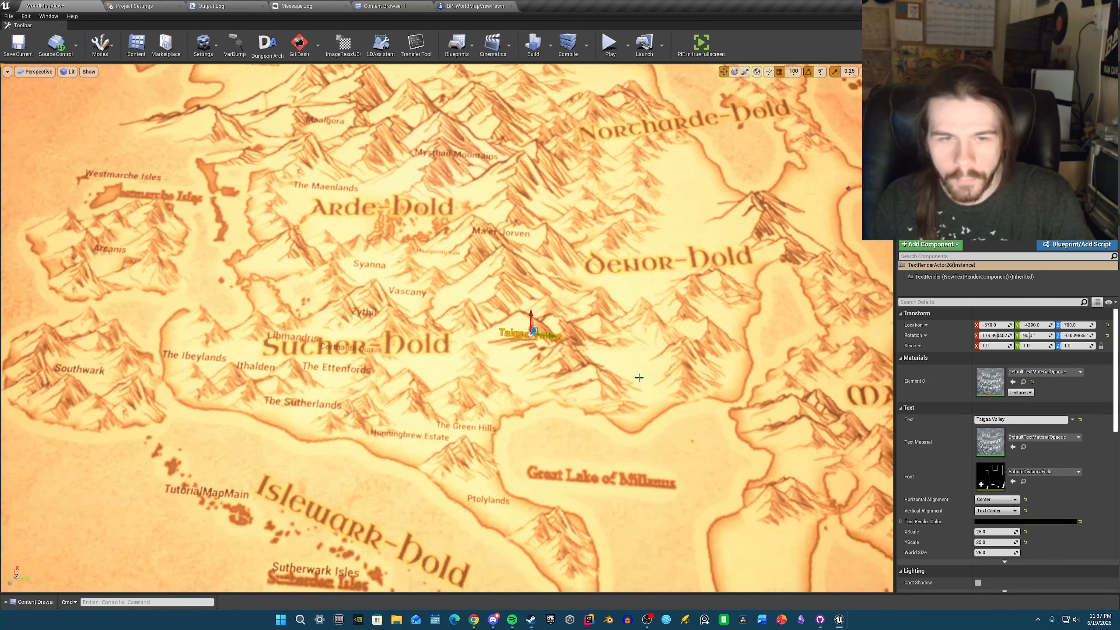
drag(539, 327, 520, 355)
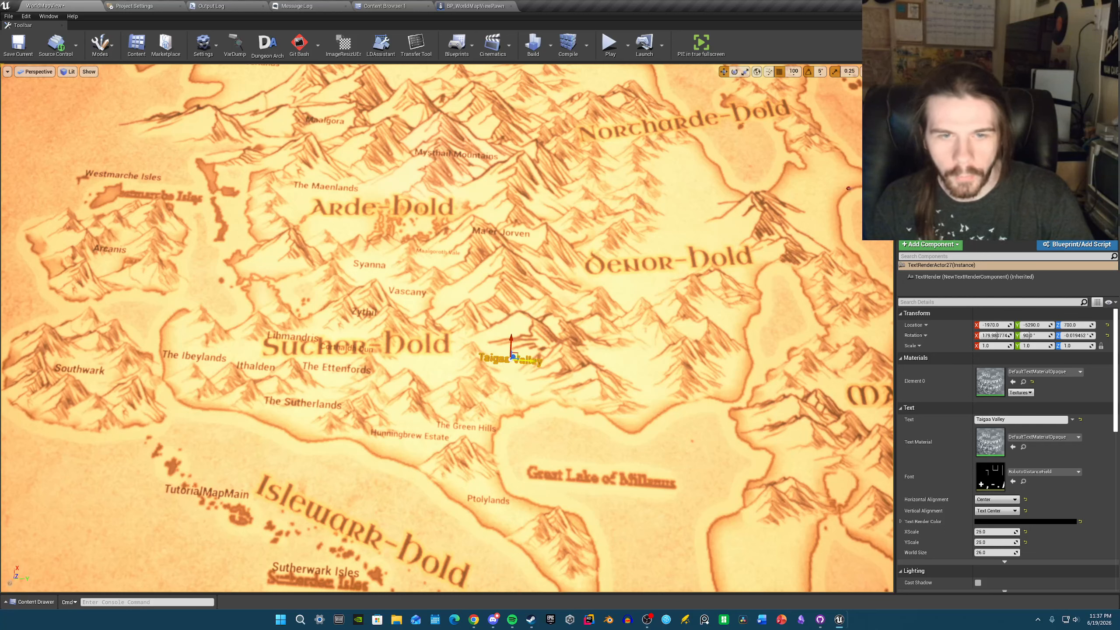
- Duplicate the Taigaa Valley label west onto the end of the Sucher-Hold name and set the copy's text to "The Marrlands"
alt+drag(520, 356, 428, 361)
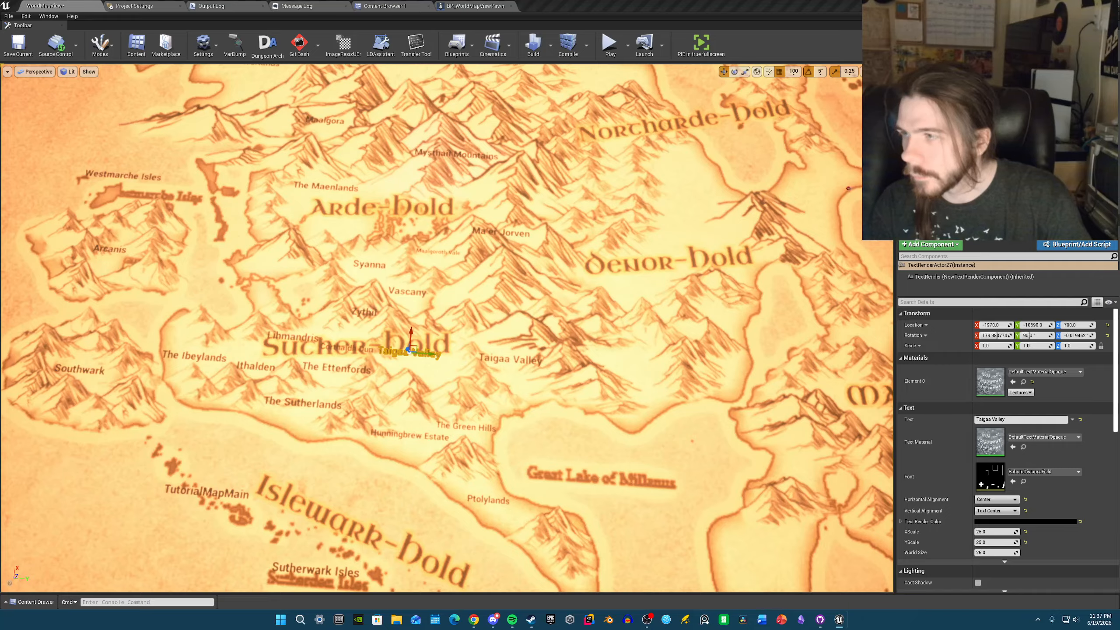
mouse_move(711, 449)
right_down()
mouse_move(672, 431)
mouse_move(706, 445)
right_up()
click(1030, 419)
key(ctrl+a)
text(The Marrlands)
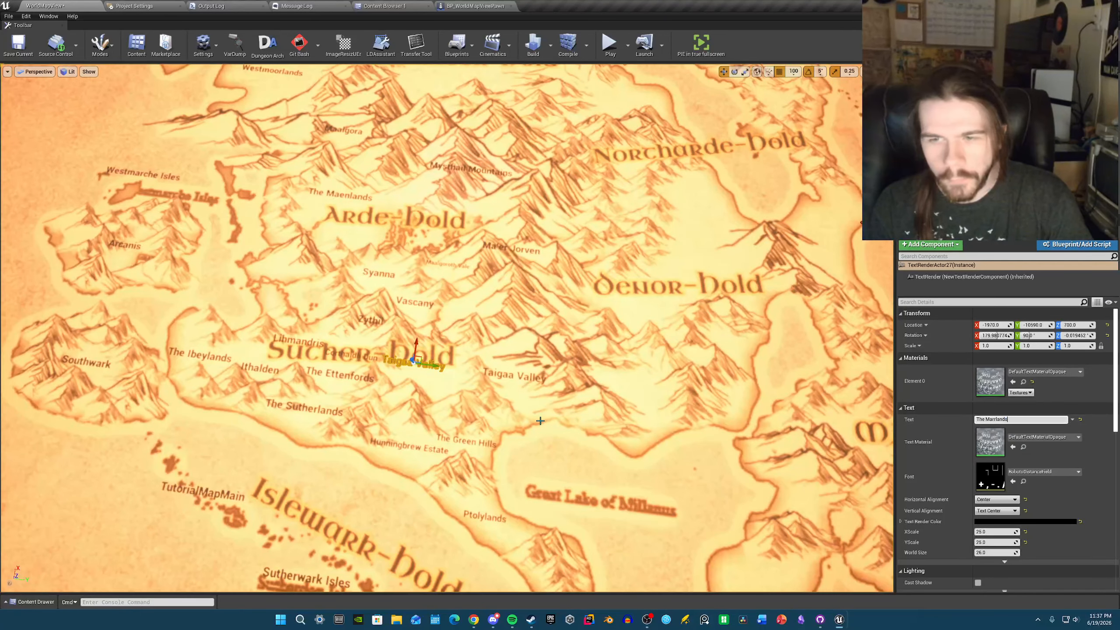
- Move The Marrlands label south-east to just below the end of the Sucher-Hold name and deselect it
right_drag(540, 421, 540, 440)
drag(421, 326, 437, 339)
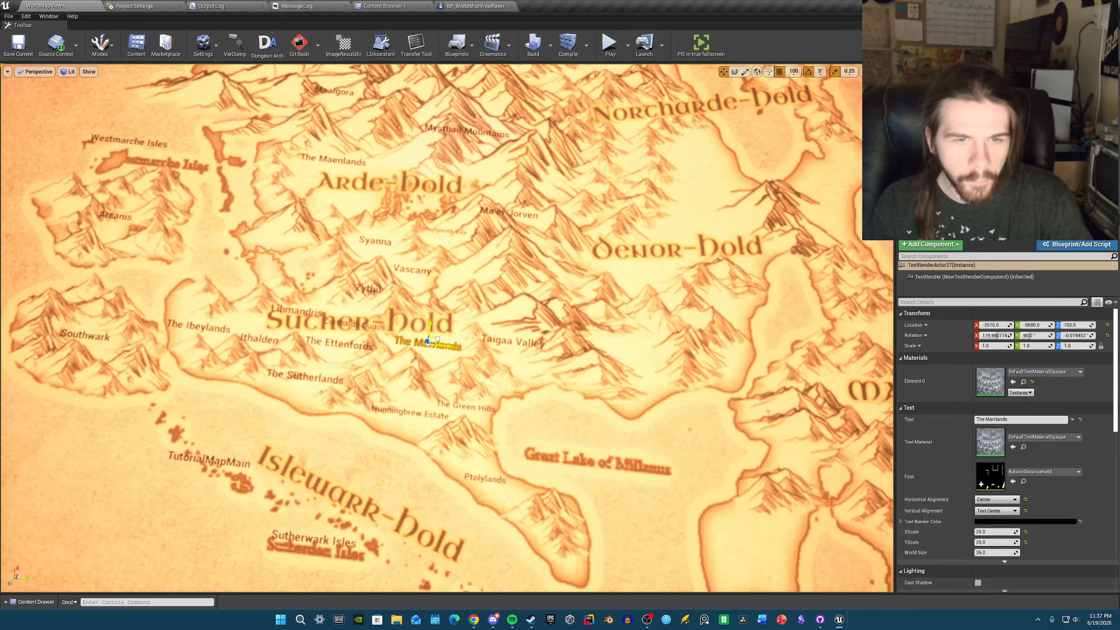
click(473, 371)
key(Escape)
key(s)
right_drag(478, 368, 512, 369)
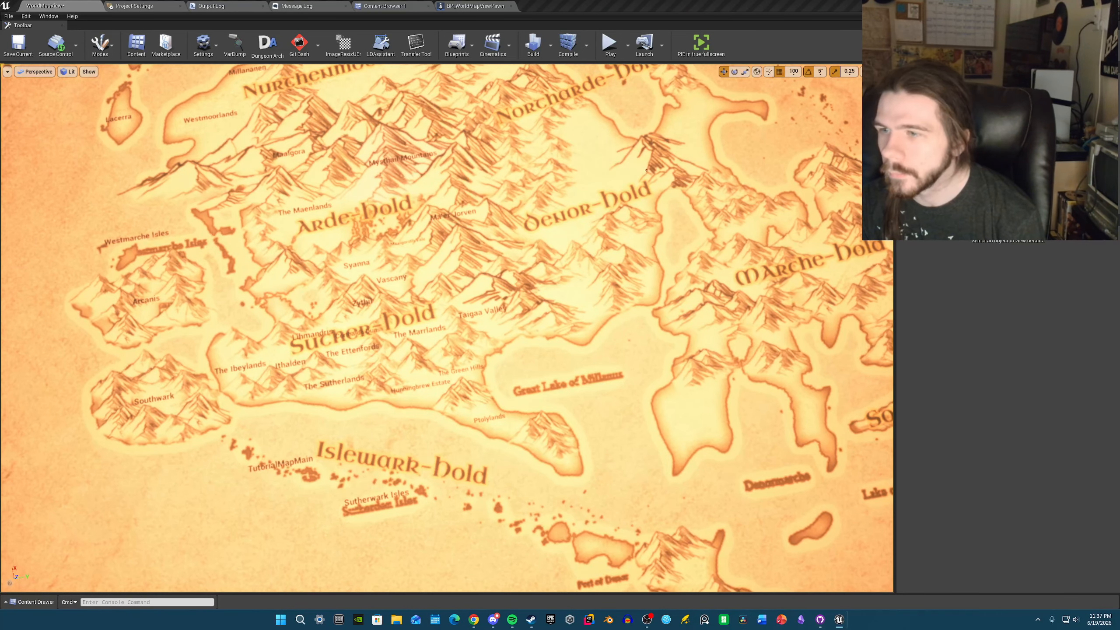
click(597, 468)
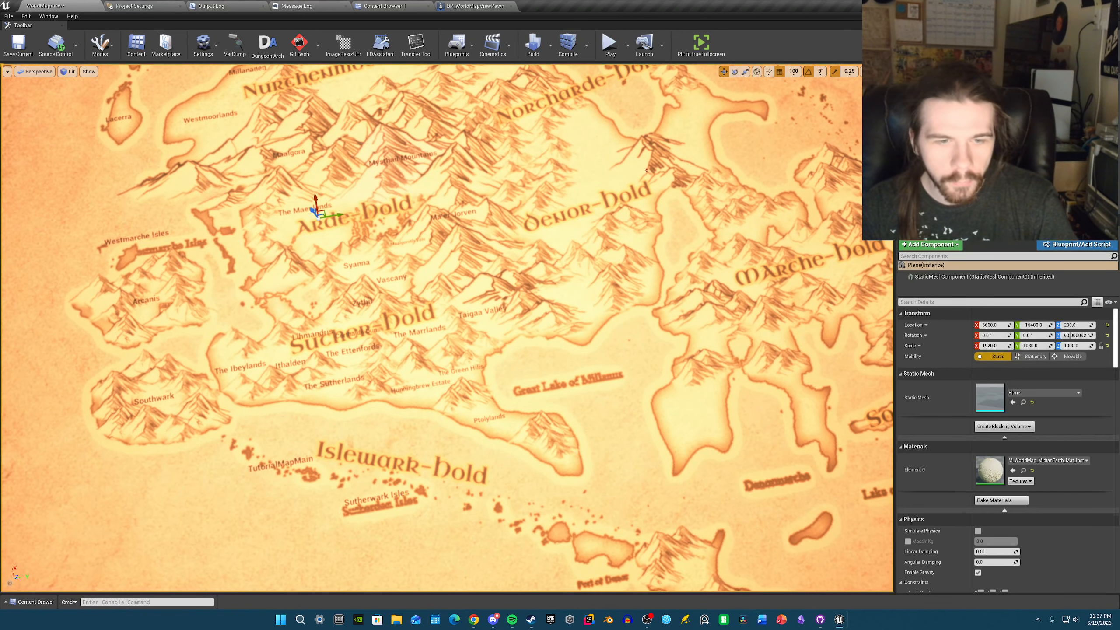
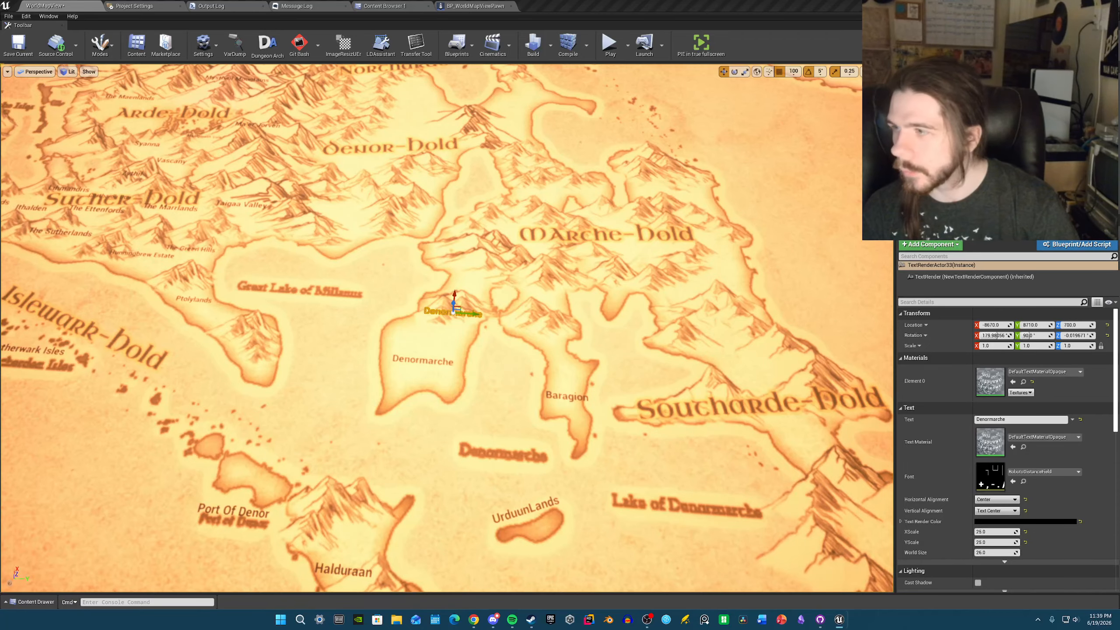
- Change the text of the northern Denormarche label to "Agduun Valley" and shift it slightly south-west on the peninsula
right_drag(670, 330, 677, 339)
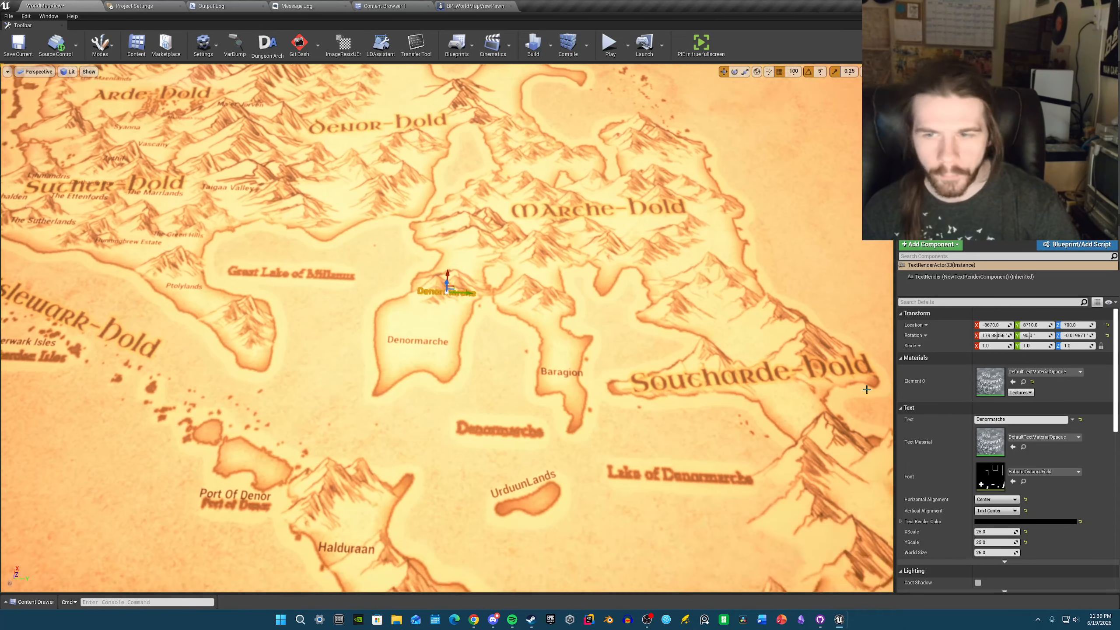
click(1015, 421)
key(ctrl+a)
text(Agduun Valley)
right_drag(415, 325, 420, 320)
key(w)
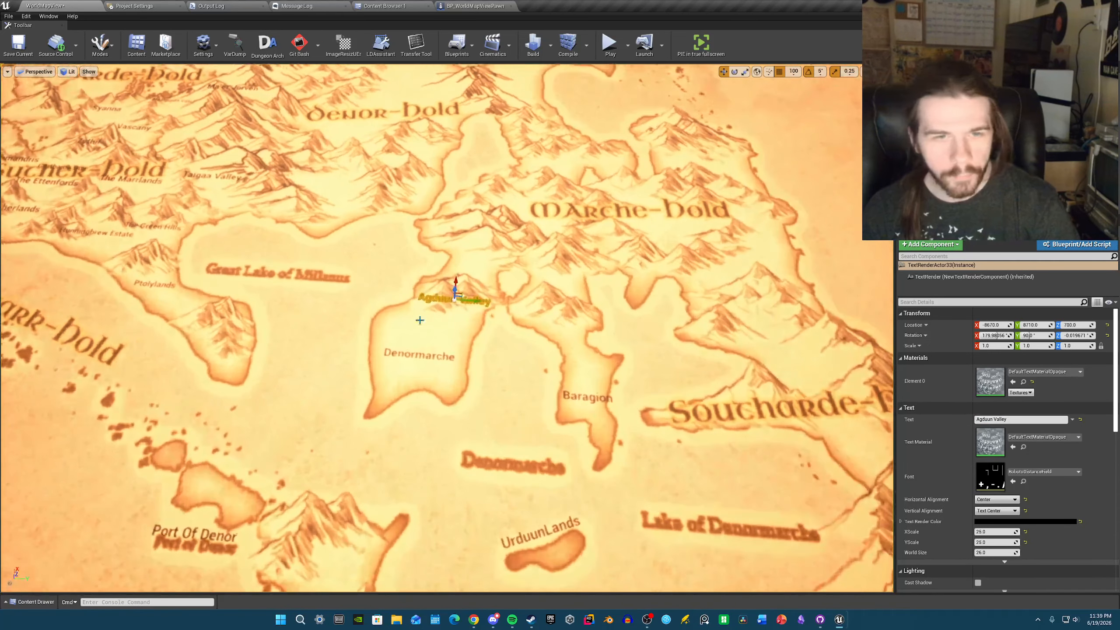
drag(457, 293, 443, 316)
- Examine the labels around Sucher-Hold and the neighbouring western isles, including the Lihmandris label
right_drag(444, 317, 468, 309)
key(a)
click(442, 300)
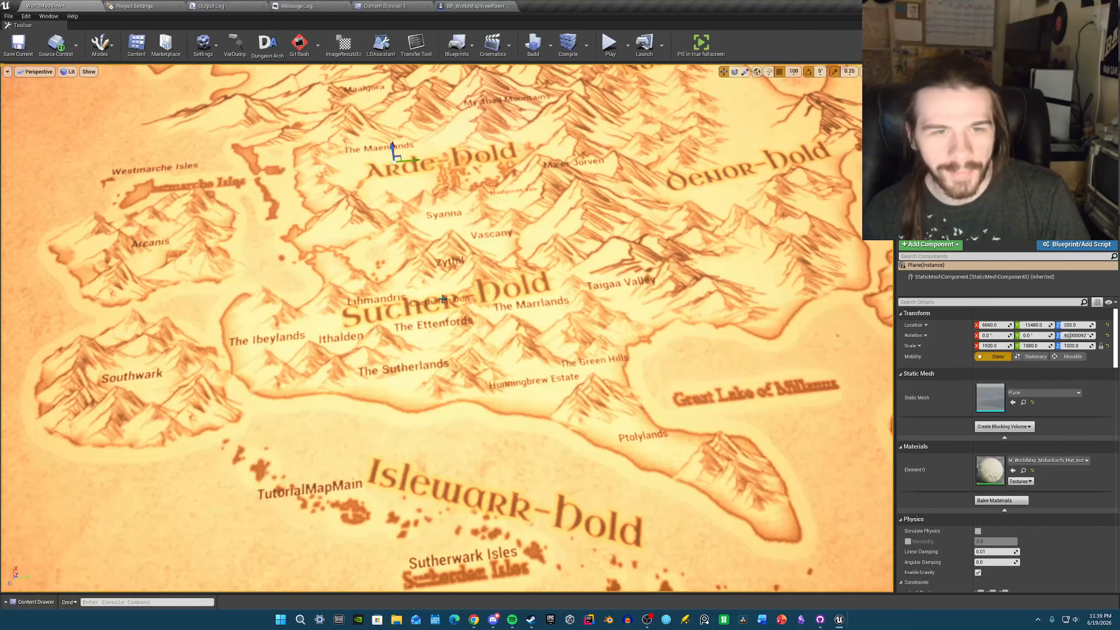
click(442, 300)
click(523, 306)
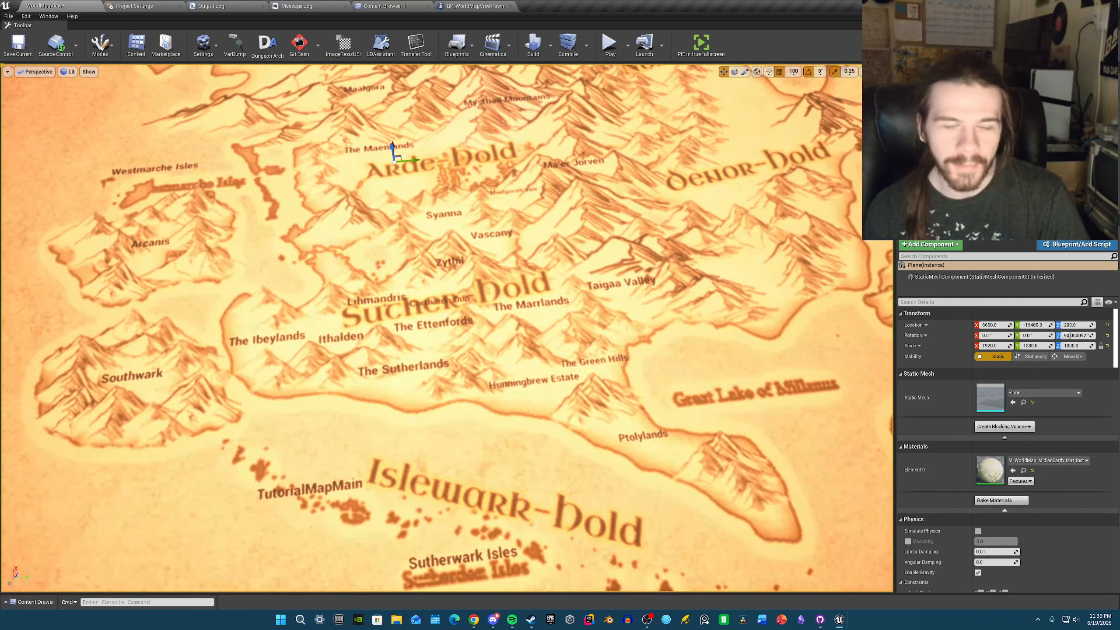
right_drag(567, 312, 536, 312)
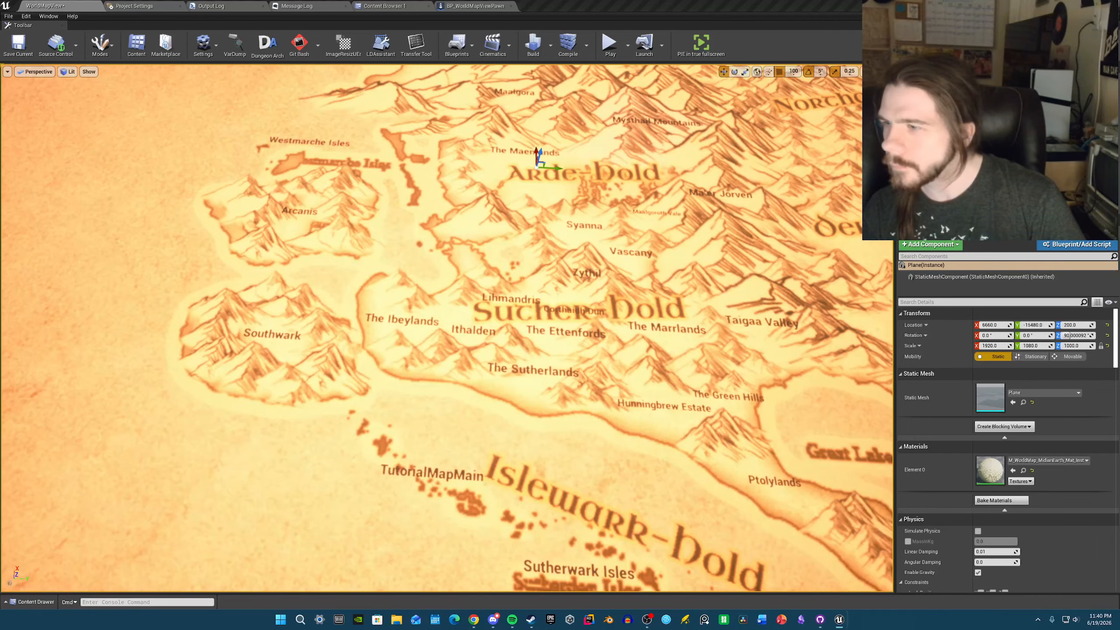
right_drag(531, 300, 530, 291)
key(w)
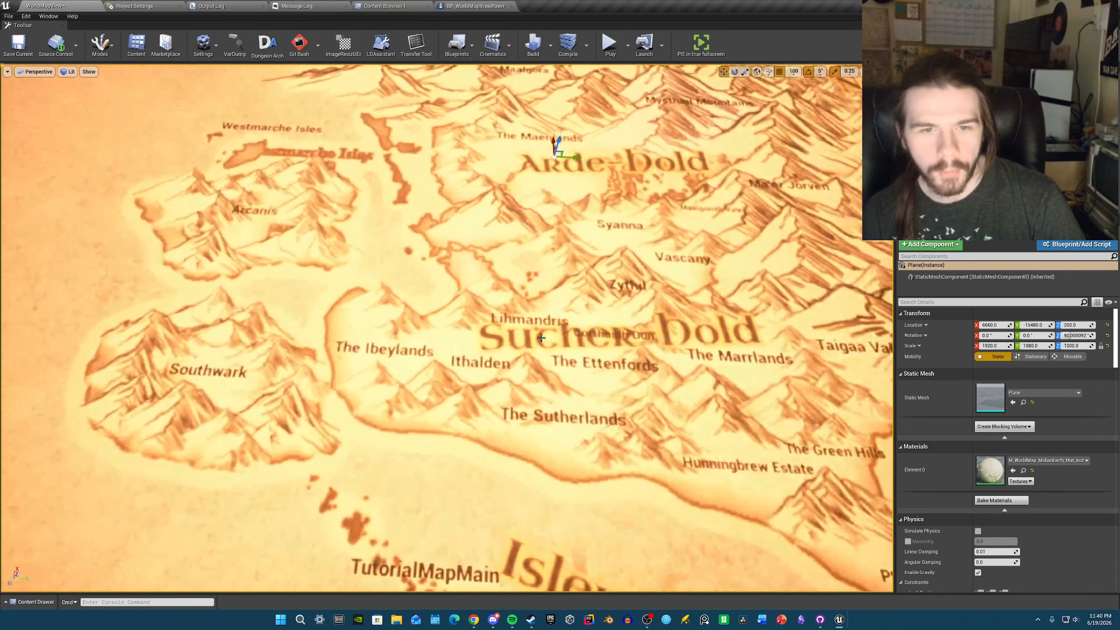
click(541, 321)
scroll(435, 257, down, 5)
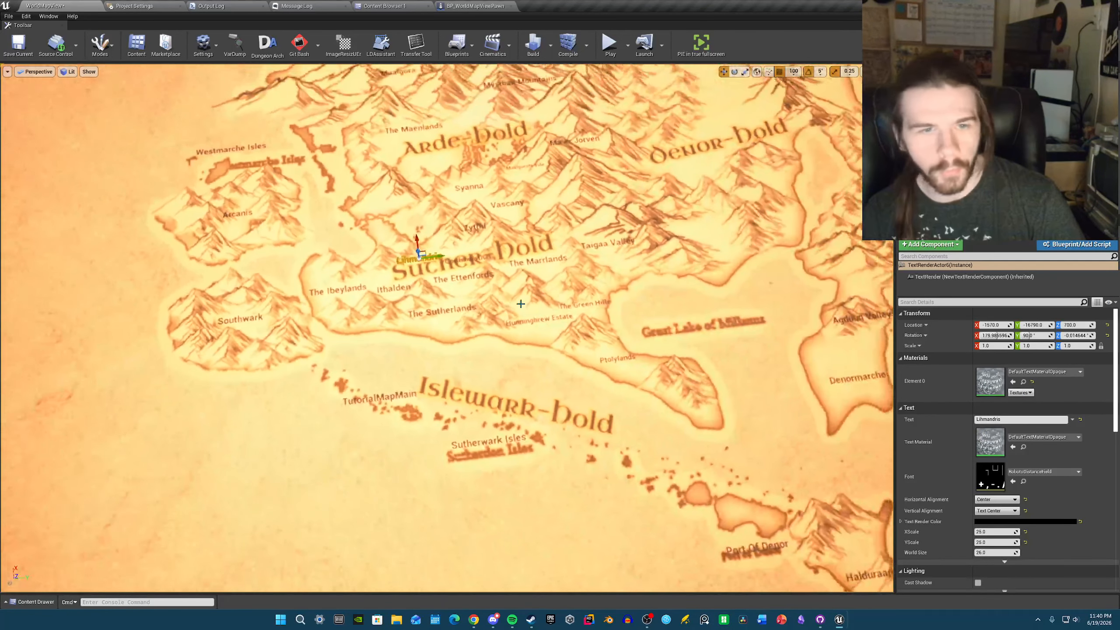
scroll(436, 258, up, 2)
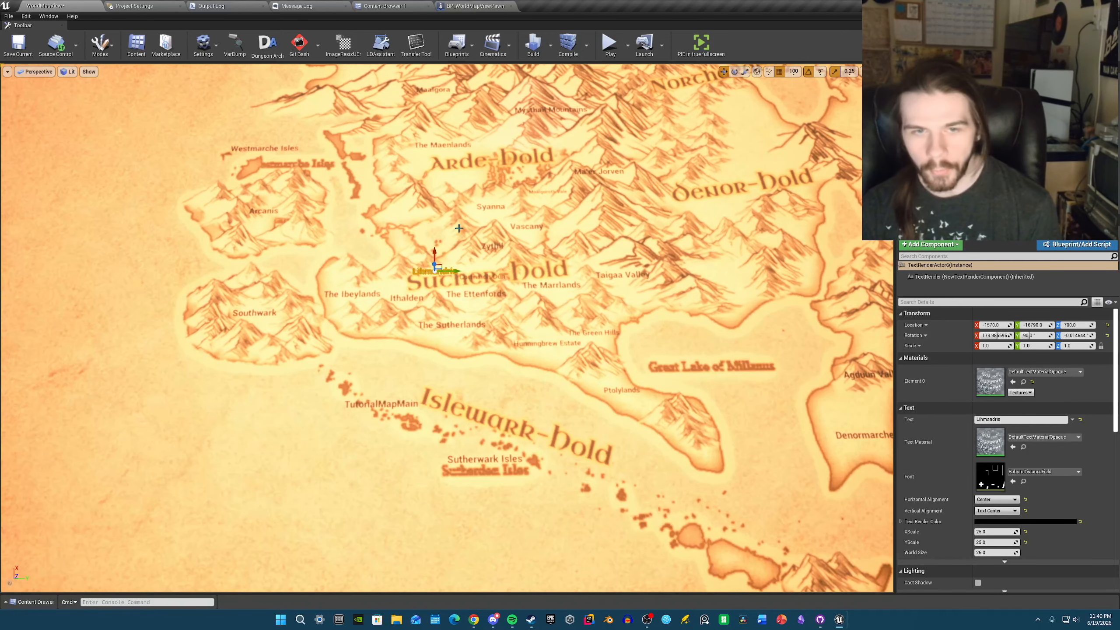
mouse_move(544, 232)
right_down()
mouse_move(507, 208)
mouse_move(546, 231)
right_up()
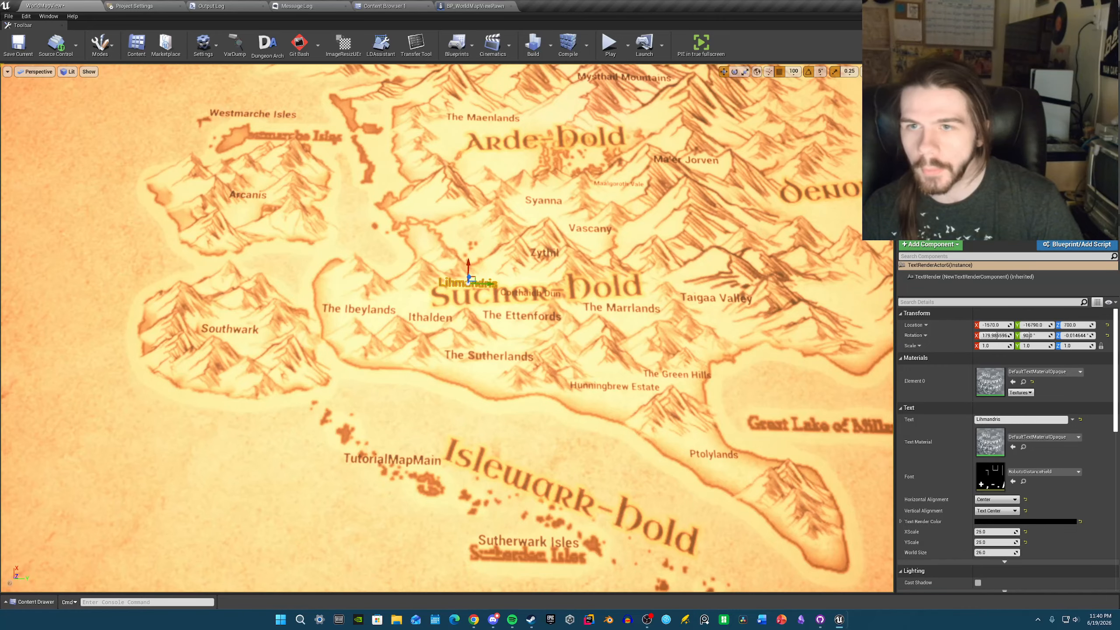
- Clear the selection and undo the last two actions
key(Escape)
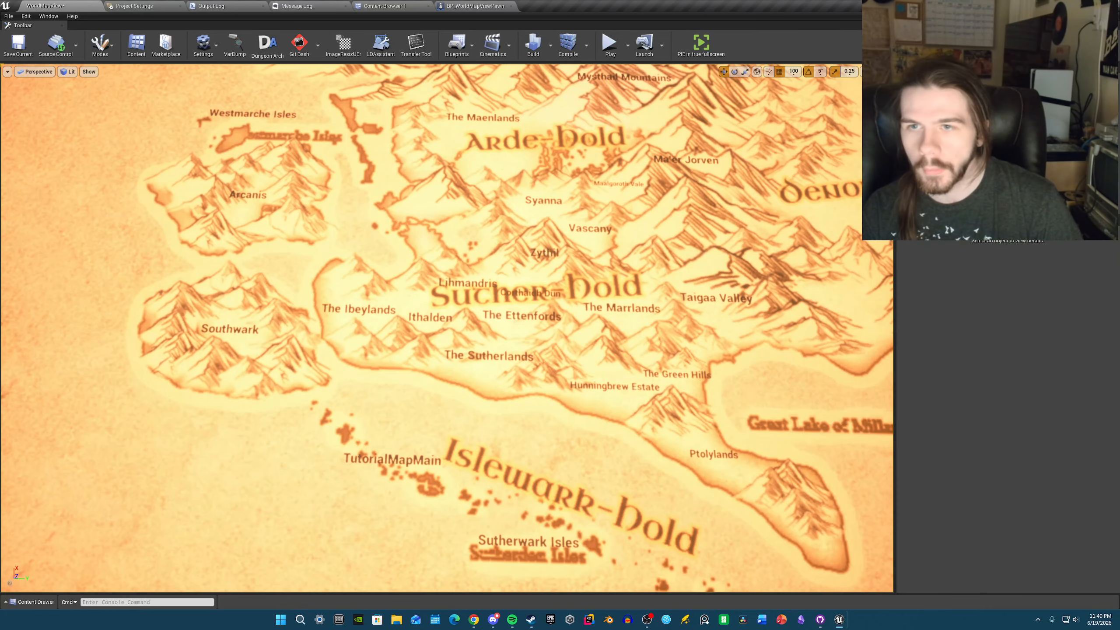
key(ctrl+z)
key(ctrl+z)
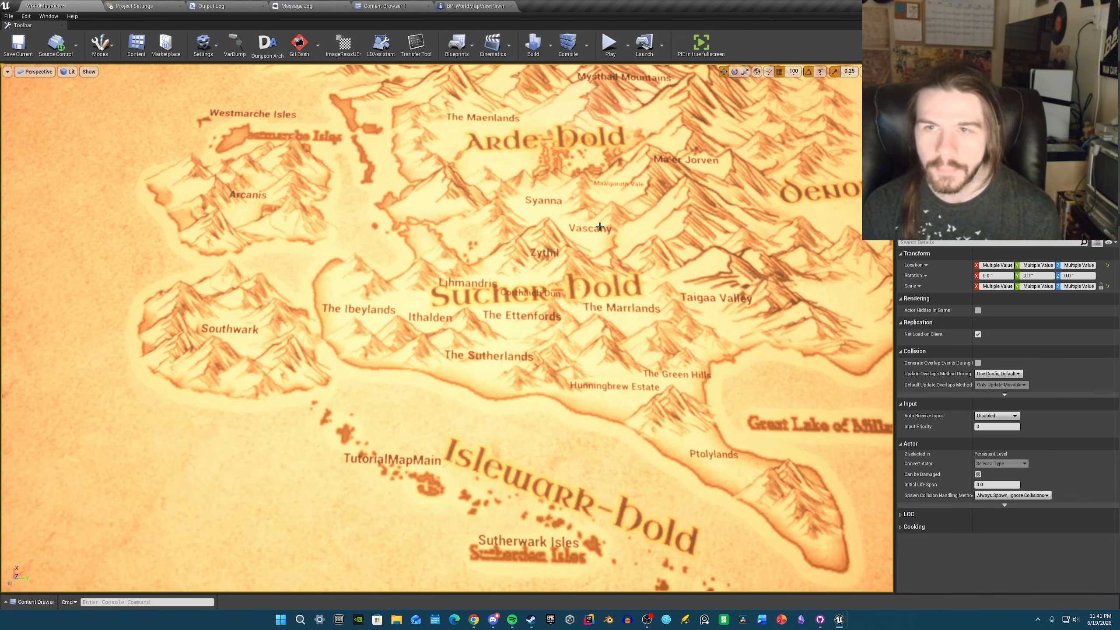
- Duplicate the Zythil label and place the copy to the east, just north of the Taigaa Valley label
click(538, 251)
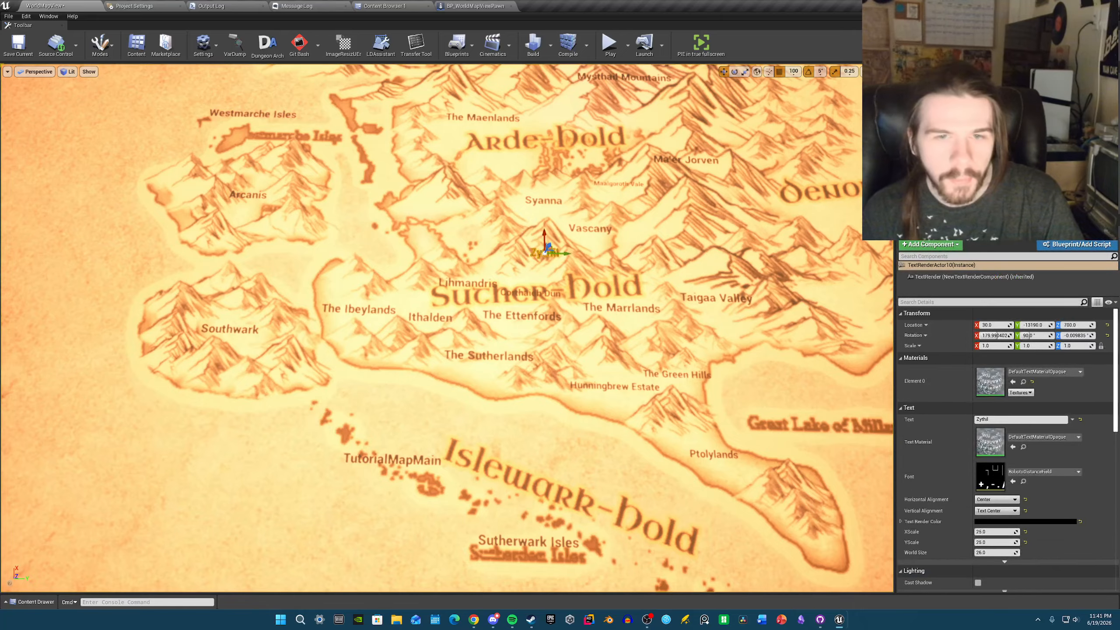
mouse_move(538, 252)
right_down()
mouse_move(551, 241)
mouse_move(527, 254)
right_up()
key(s)
alt+drag(505, 281, 621, 280)
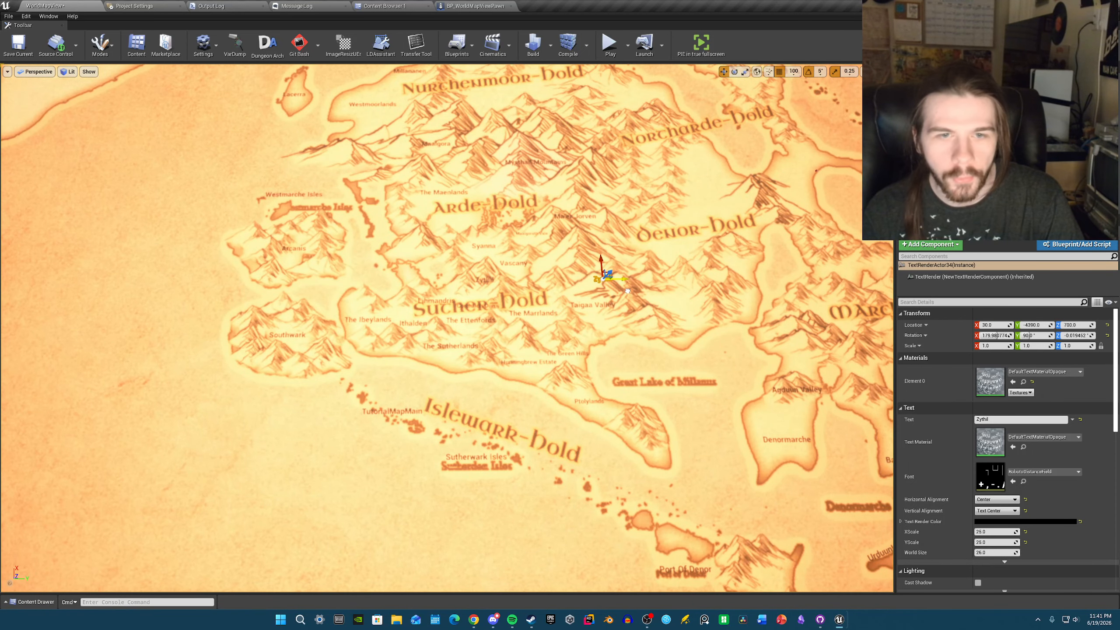
- Move the duplicated Zythil label to the mountains east of the Taigaa Valley label
mouse_move(557, 342)
right_down()
mouse_move(561, 329)
mouse_move(557, 342)
right_up()
key(w)
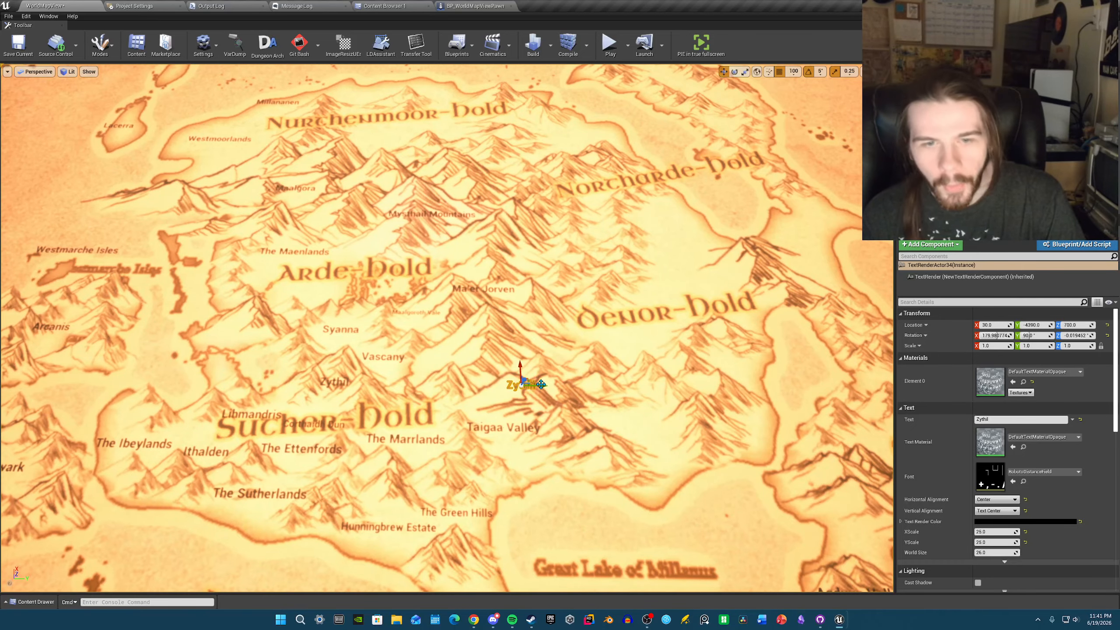
mouse_move(527, 384)
mouse_down()
mouse_move(515, 375)
mouse_move(498, 390)
mouse_move(507, 387)
mouse_up()
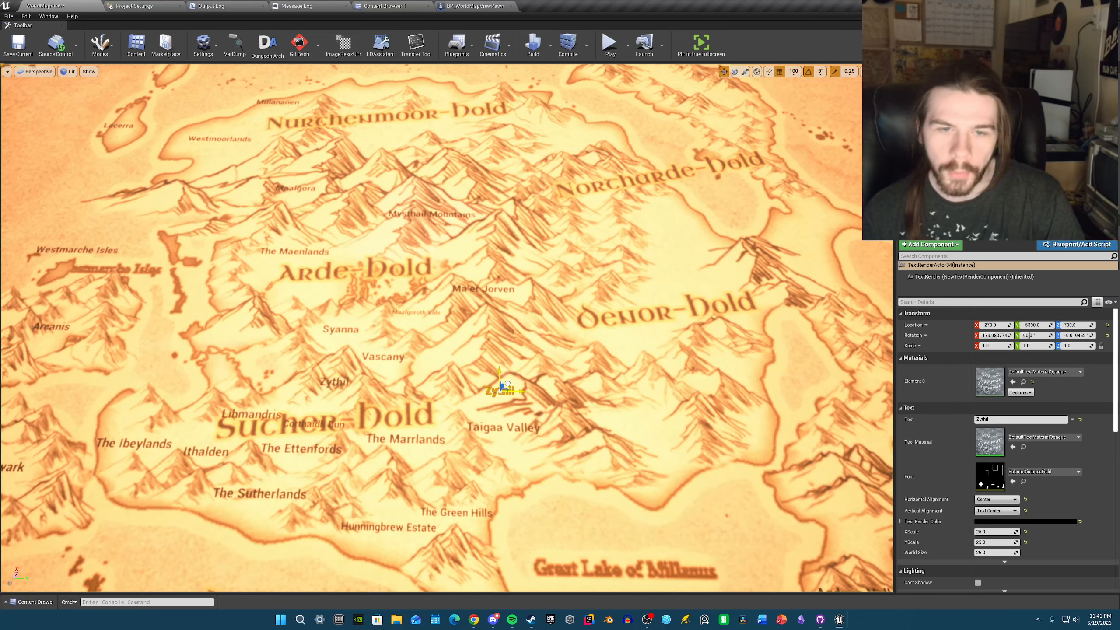
mouse_move(506, 386)
right_down()
mouse_move(513, 393)
mouse_move(501, 390)
right_up()
key(s)
key(w)
key(d)
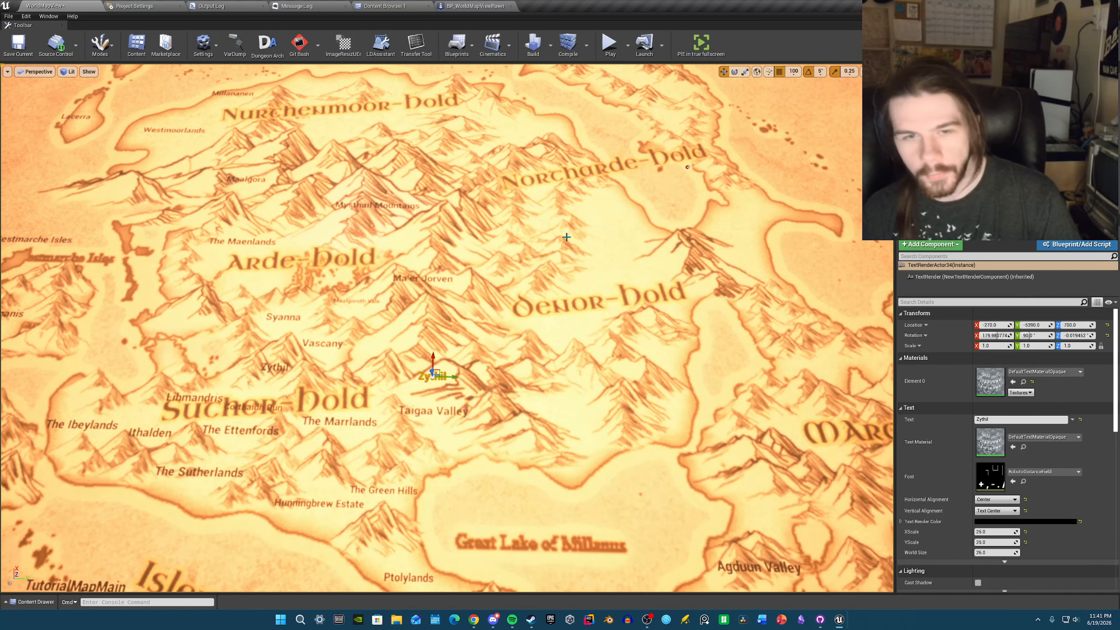
right_click(487, 361)
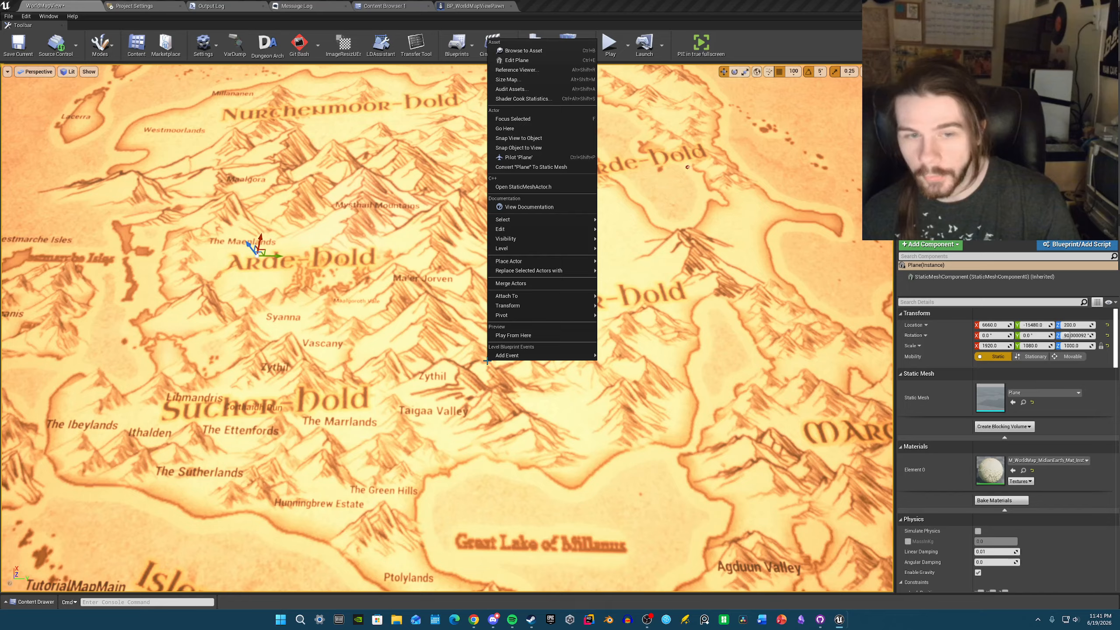
click(436, 374)
drag(437, 371, 539, 402)
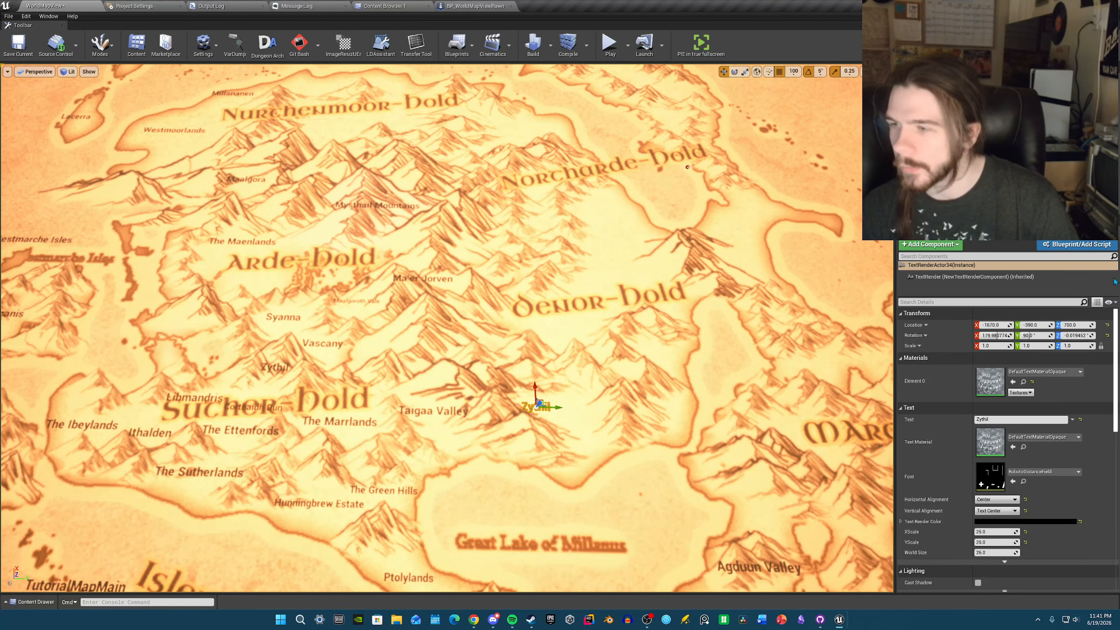
key(d)
right_drag(617, 326, 620, 366)
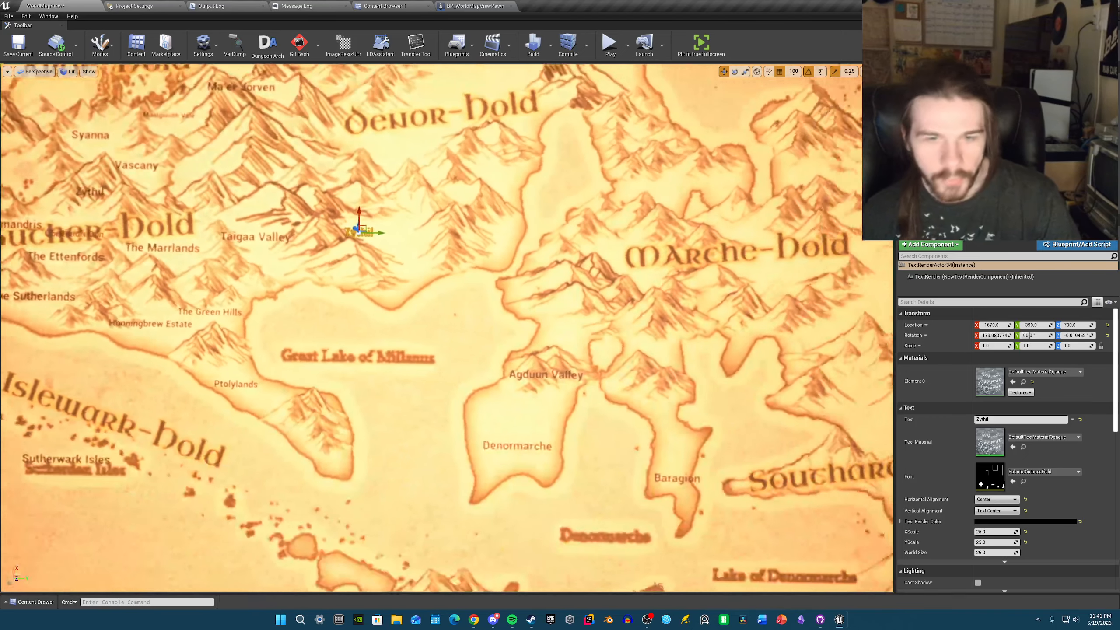
drag(356, 229, 384, 238)
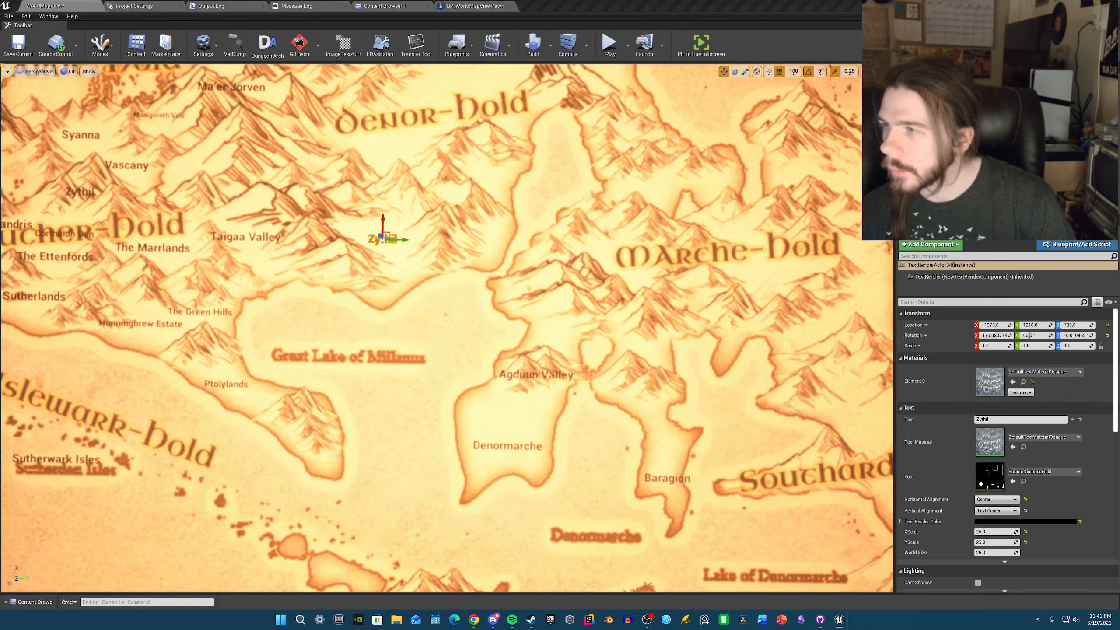
- Change the duplicated label's text to "Westmarrs" and nudge it slightly north, above the Great Lake
mouse_move(425, 251)
right_down()
mouse_move(503, 256)
mouse_move(416, 233)
right_up()
drag(992, 418, 970, 416)
text(Westmarch)
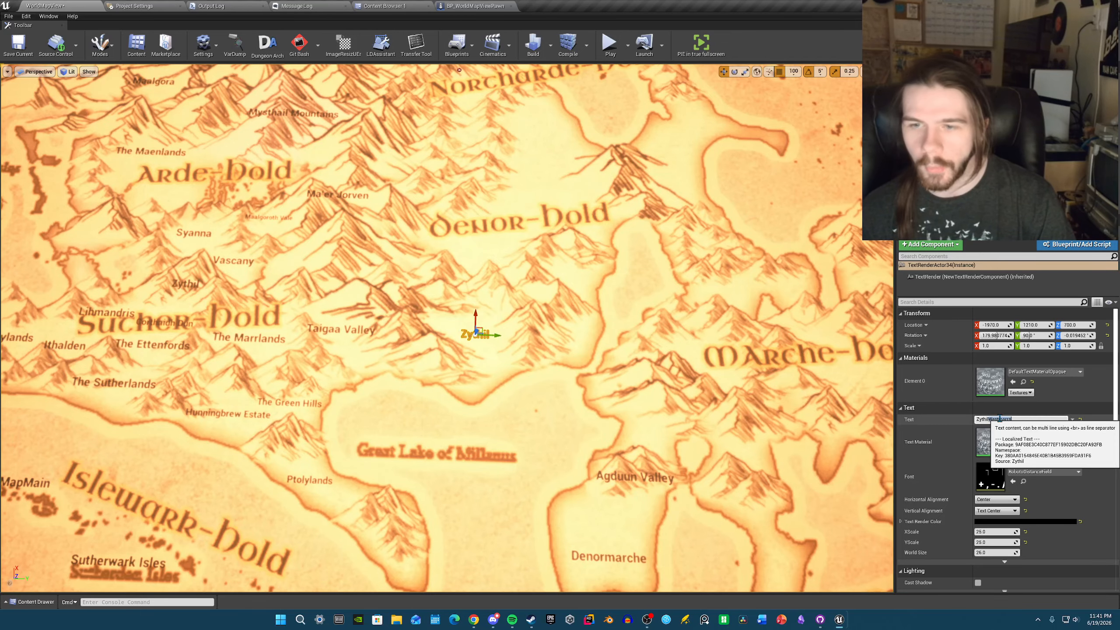
right_drag(498, 304, 494, 305)
drag(484, 328, 487, 324)
scroll(487, 323, down, 10)
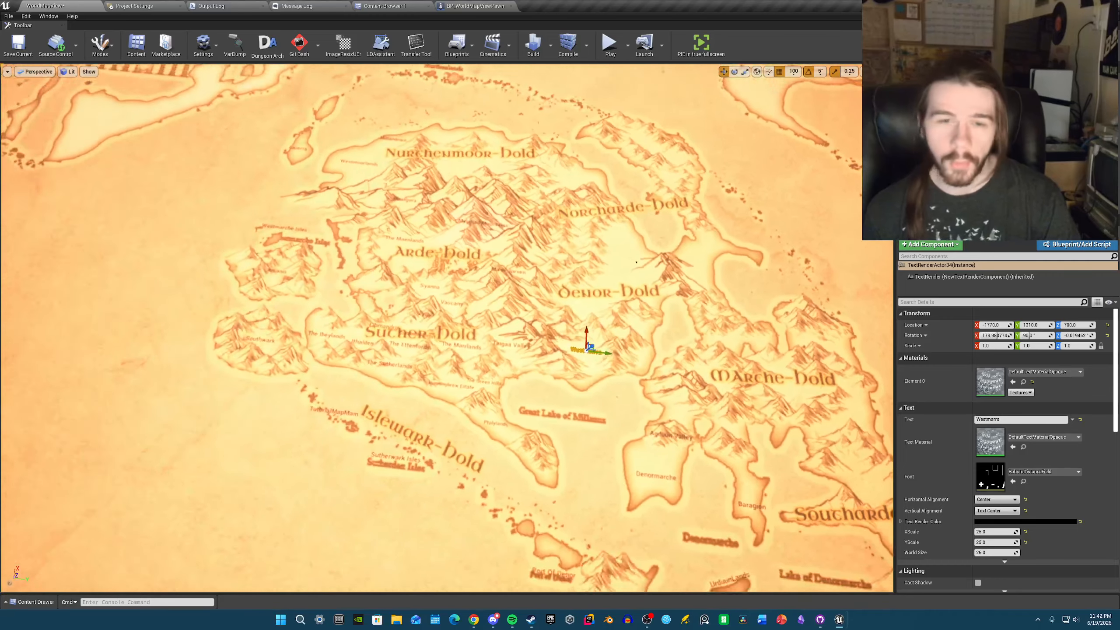
scroll(566, 339, up, 10)
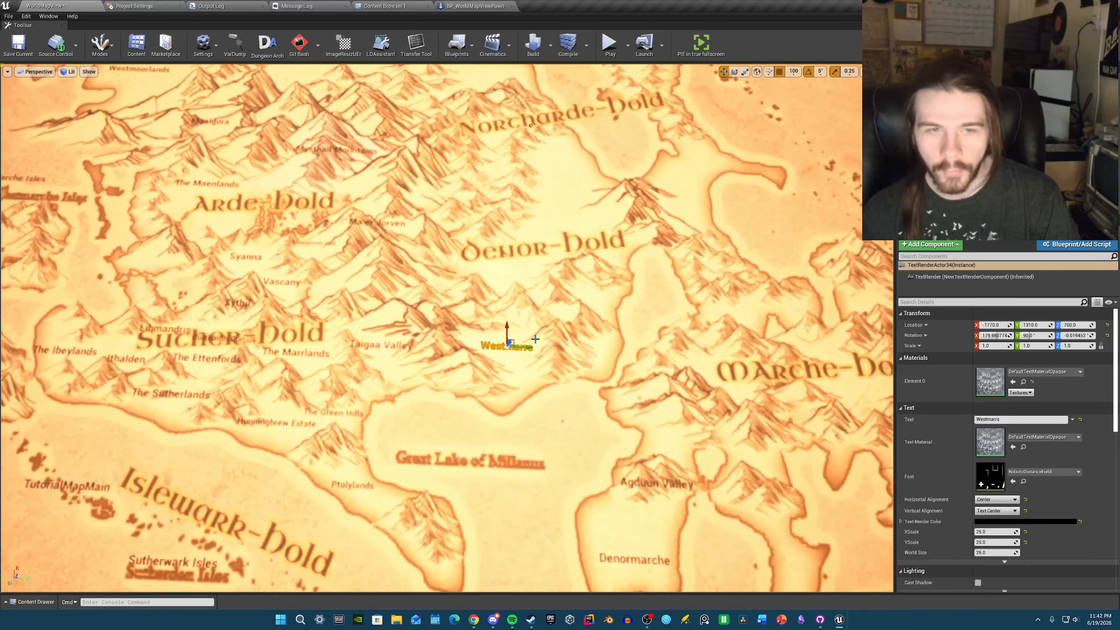
- Duplicate the Westmarrs label northward and place the copy just beneath the Denor-Hold title
alt+drag(516, 339, 554, 256)
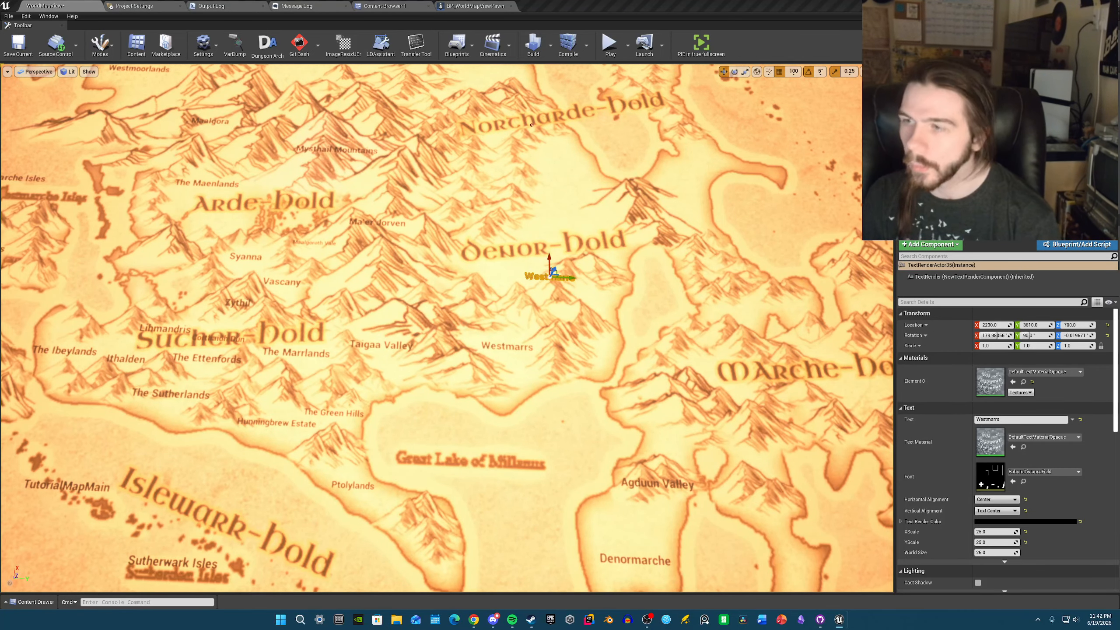
drag(569, 277, 533, 280)
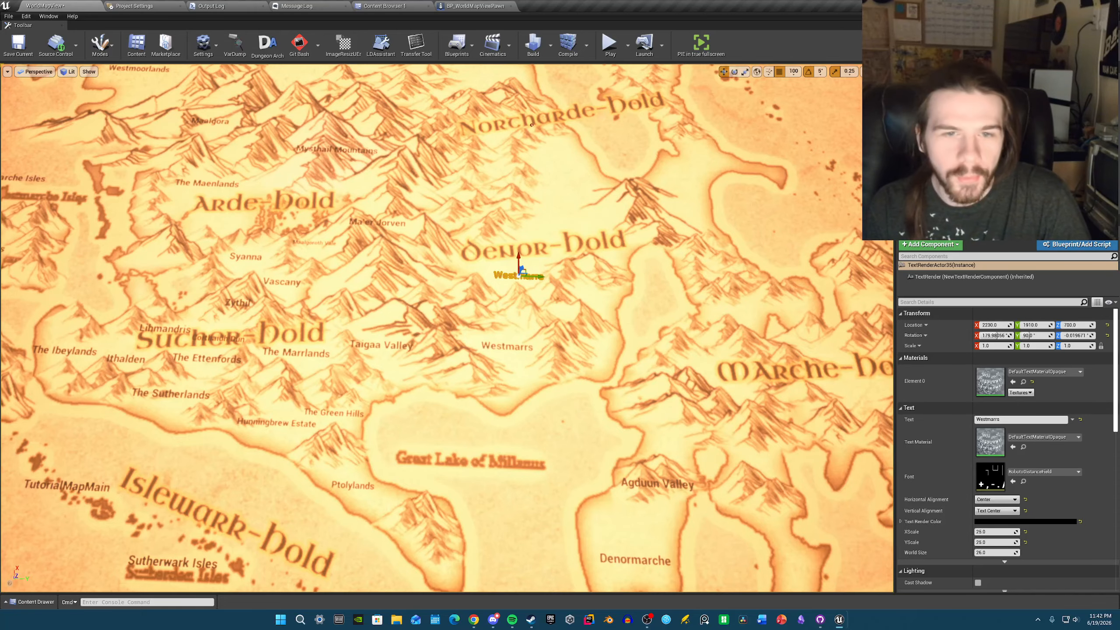
right_drag(551, 276, 537, 273)
click(525, 283)
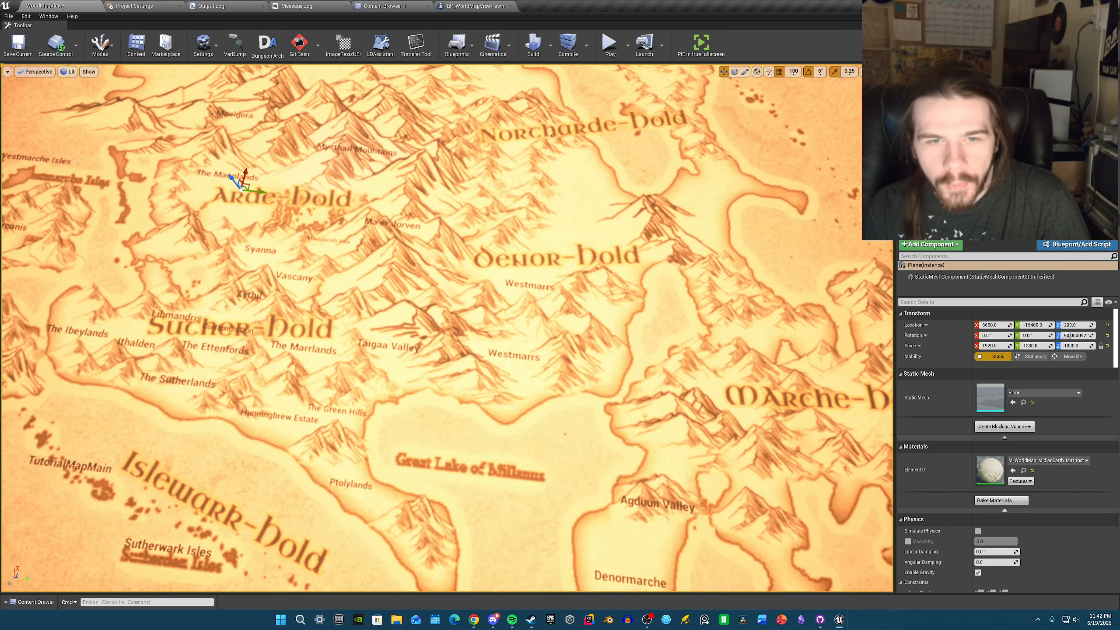
- Change the text of the upper Westmarrs copy to "Denorlands" and shift it slightly north-west
click(526, 285)
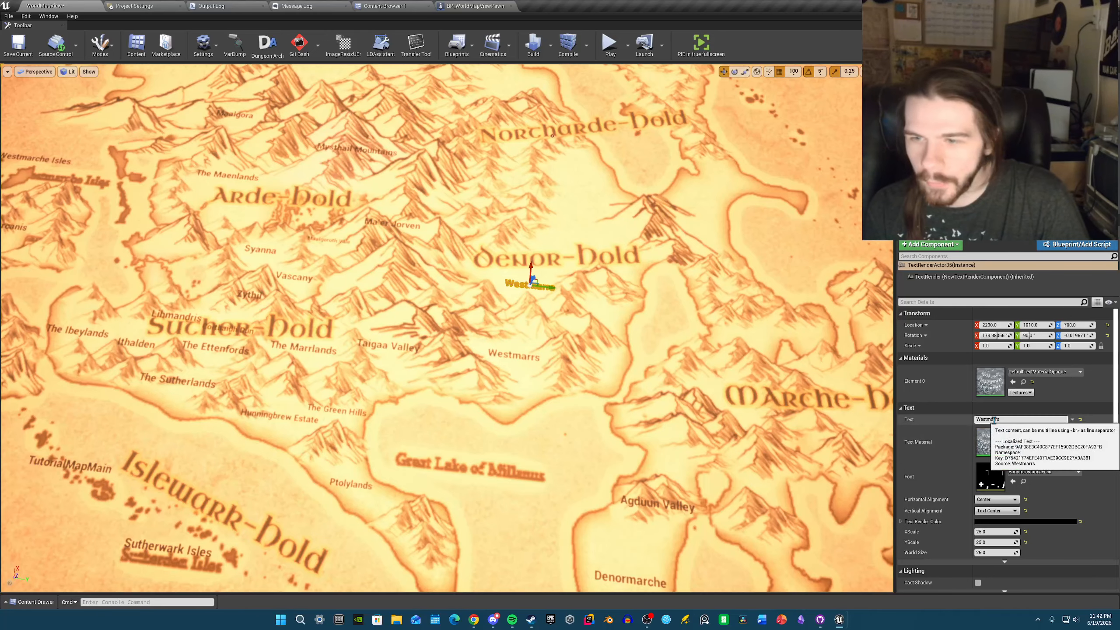
right_drag(537, 367, 543, 350)
right_drag(557, 305, 507, 282)
drag(509, 274, 516, 268)
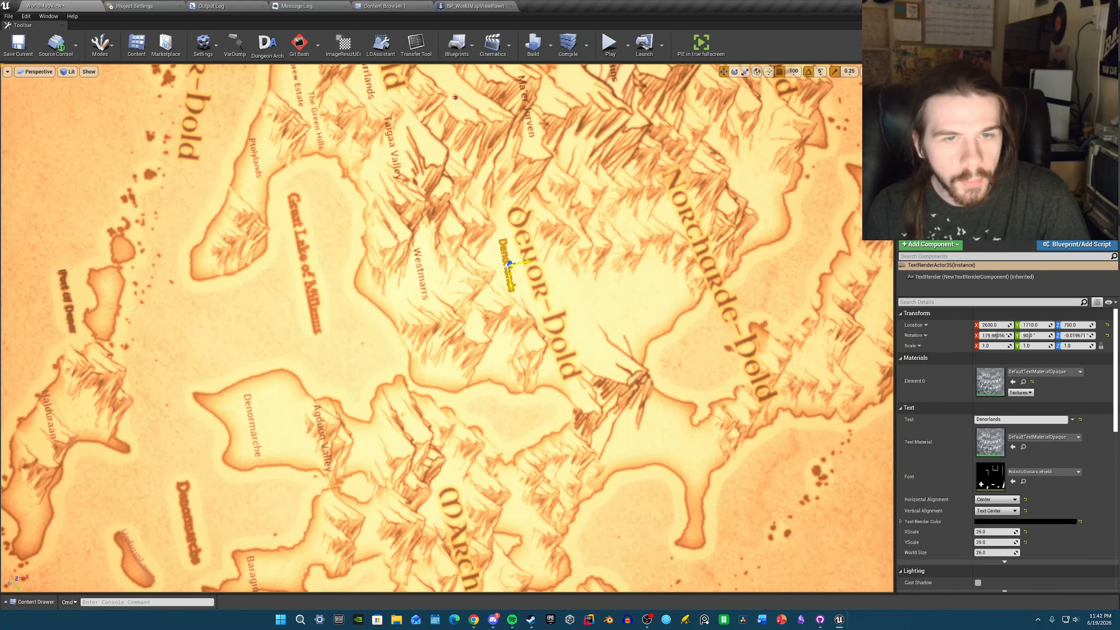
right_drag(519, 270, 565, 264)
- Duplicate the Denorlands label as "Adeaica" and place it near the coast south-east of the original
alt+drag(454, 295, 569, 302)
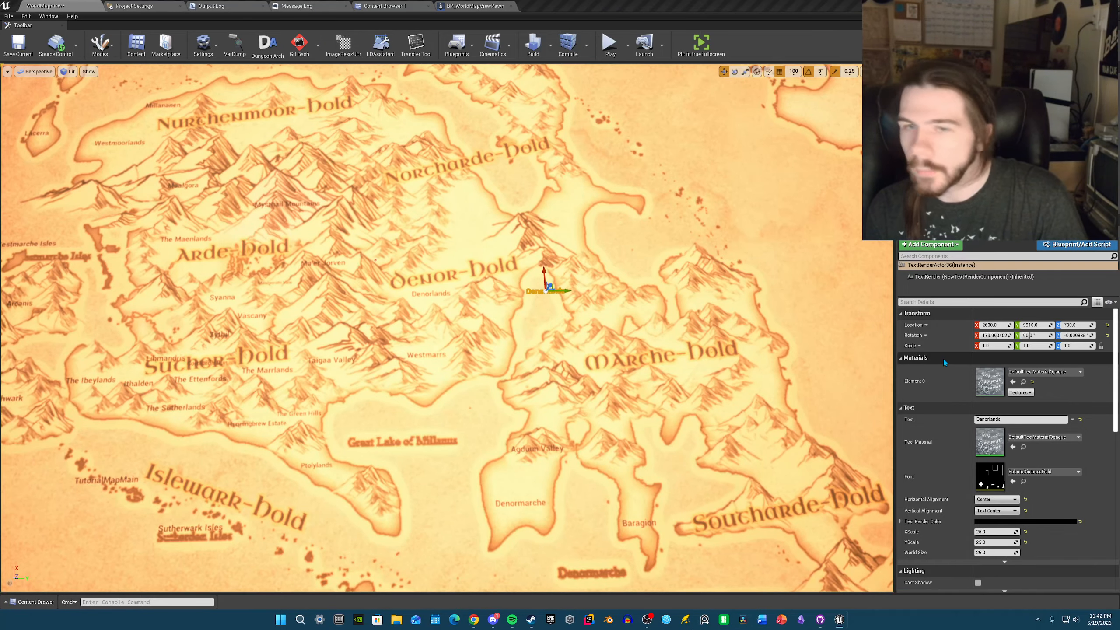
scroll(556, 286, up, 3)
double_click(1013, 419)
text(Adeaica)
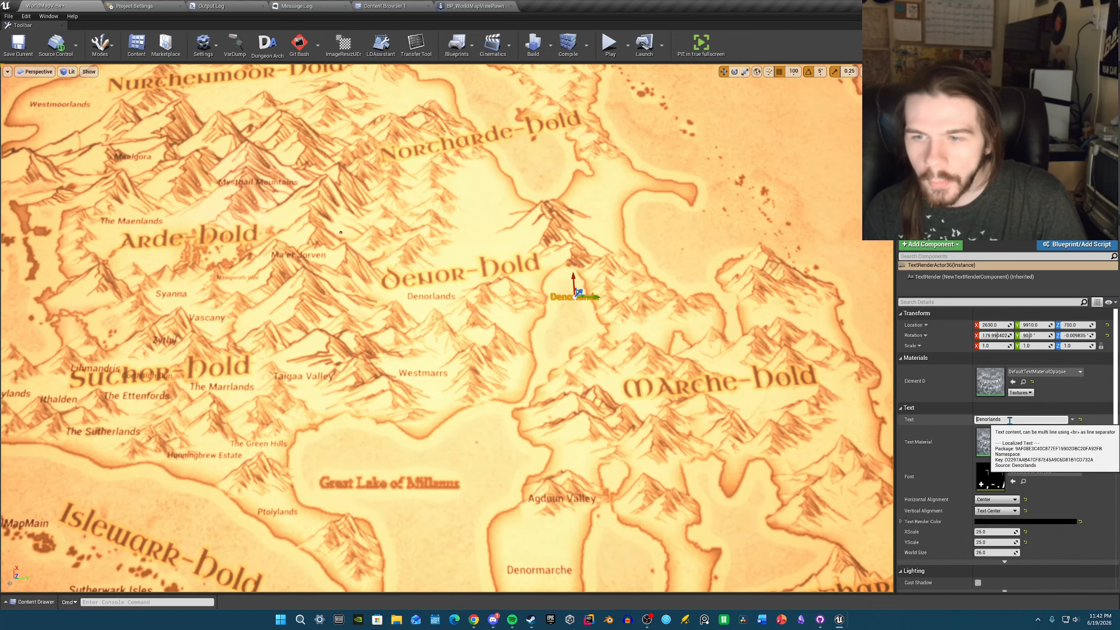
key(Return)
scroll(620, 301, up, 1)
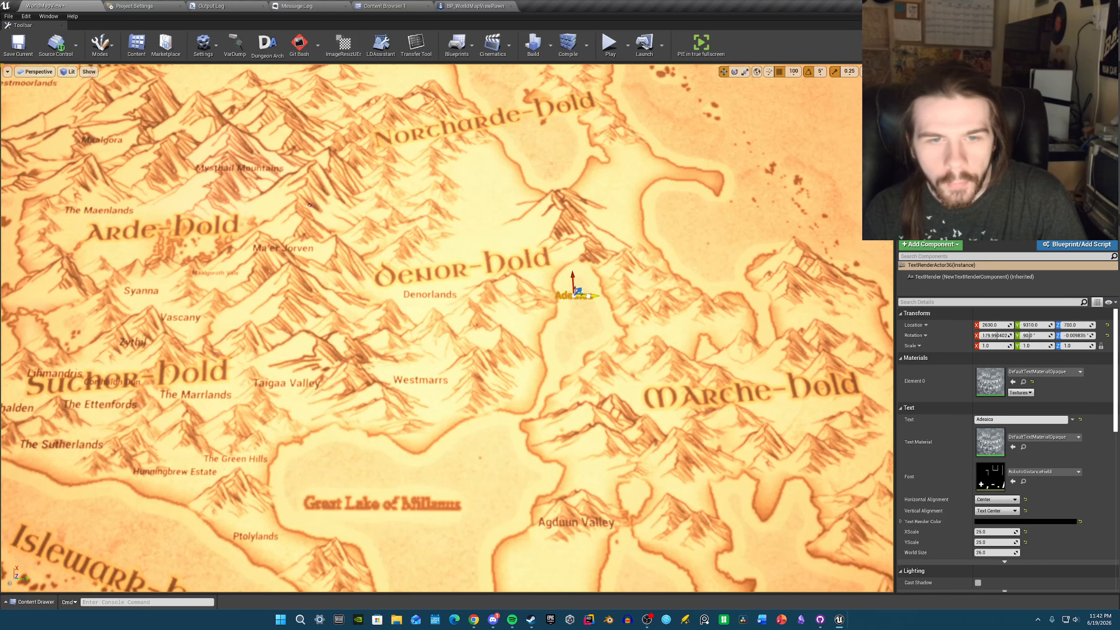
drag(595, 289, 523, 287)
- Duplicate the Adeaica label and place the copy on the plain north of the Denor-Hold title
drag(522, 311, 552, 229)
scroll(529, 304, down, 4)
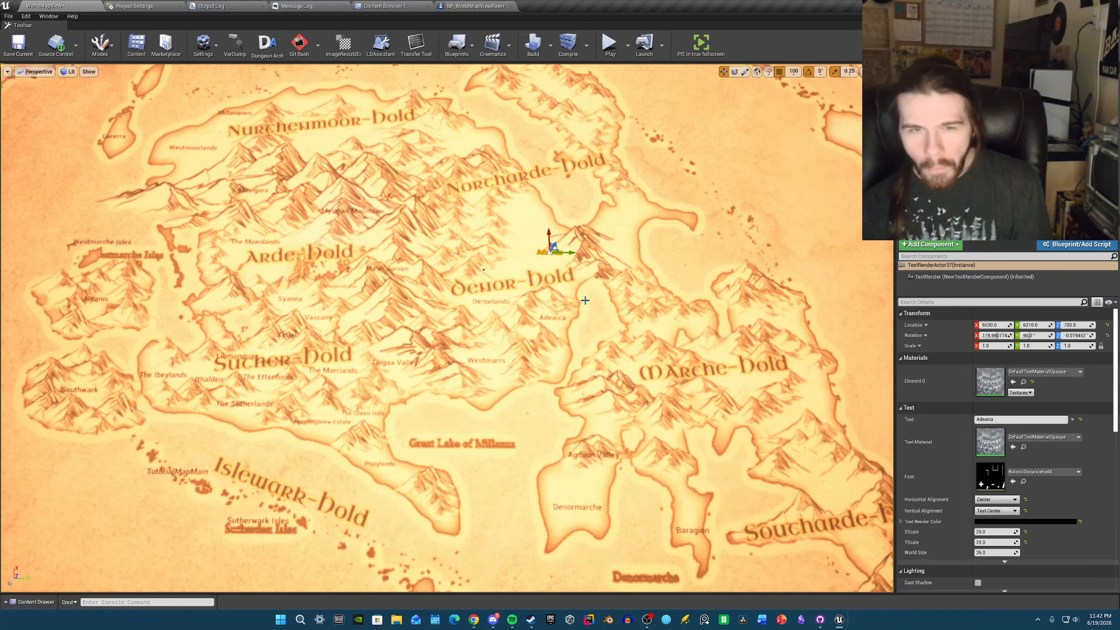
drag(573, 255, 535, 253)
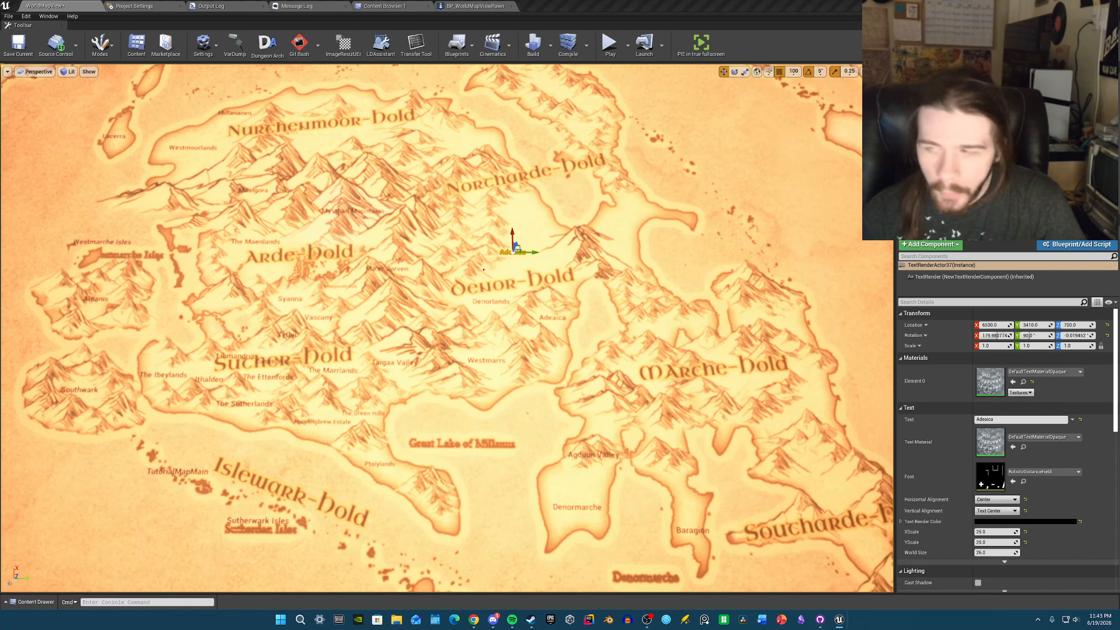
scroll(626, 264, up, 3)
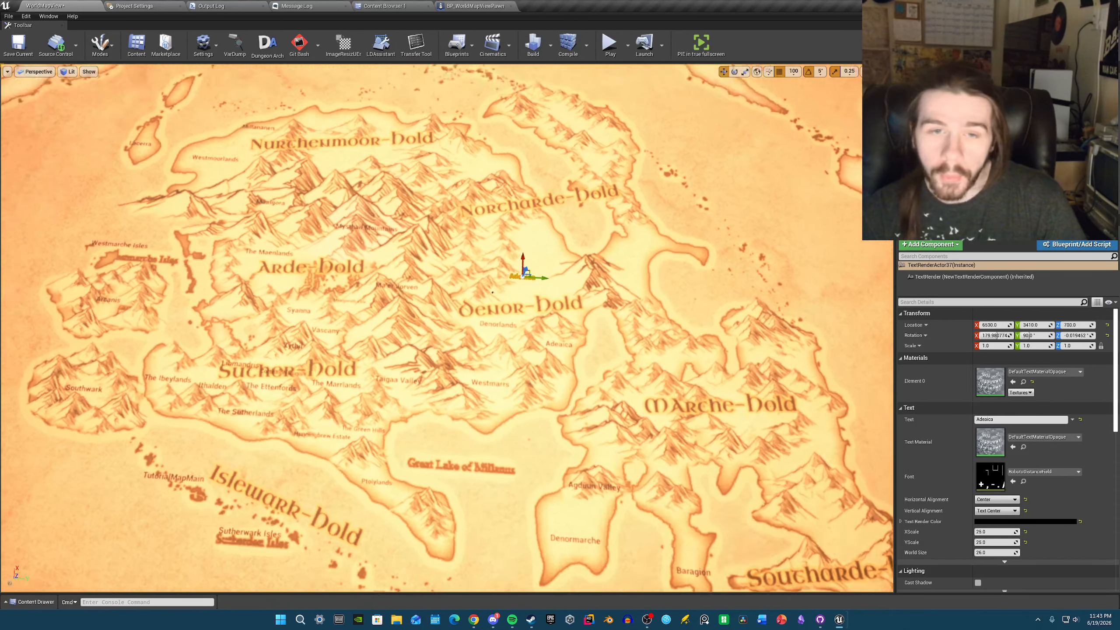
scroll(626, 263, up, 1)
- Change the text of the northern Adeaica copy to "Isenfords" and move it farther north
click(1017, 420)
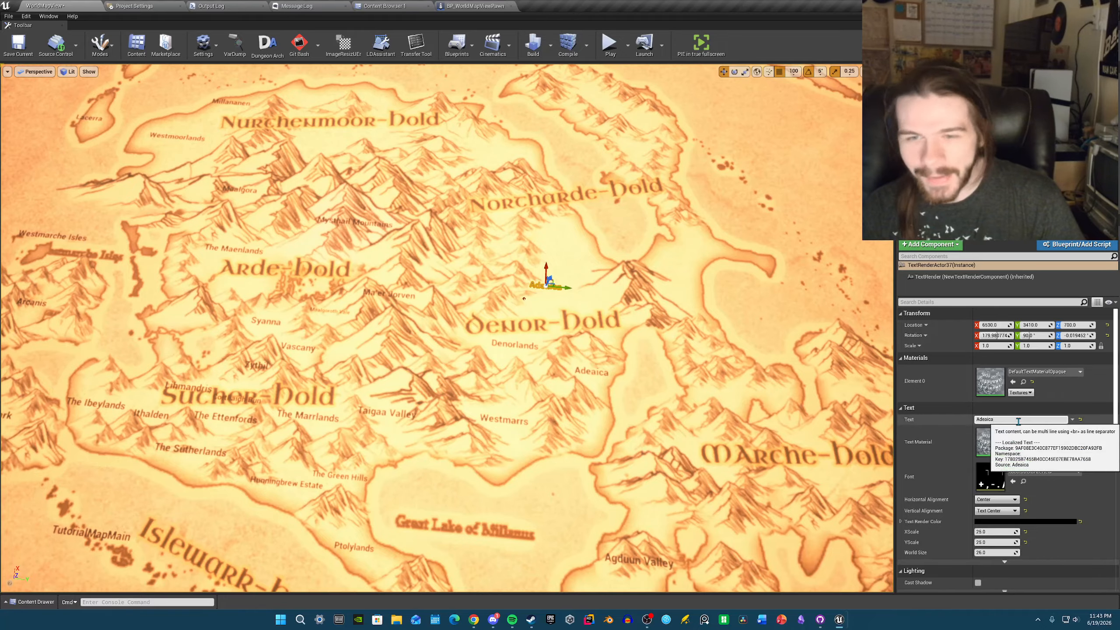
right_drag(701, 364, 492, 305)
key(s)
key(d)
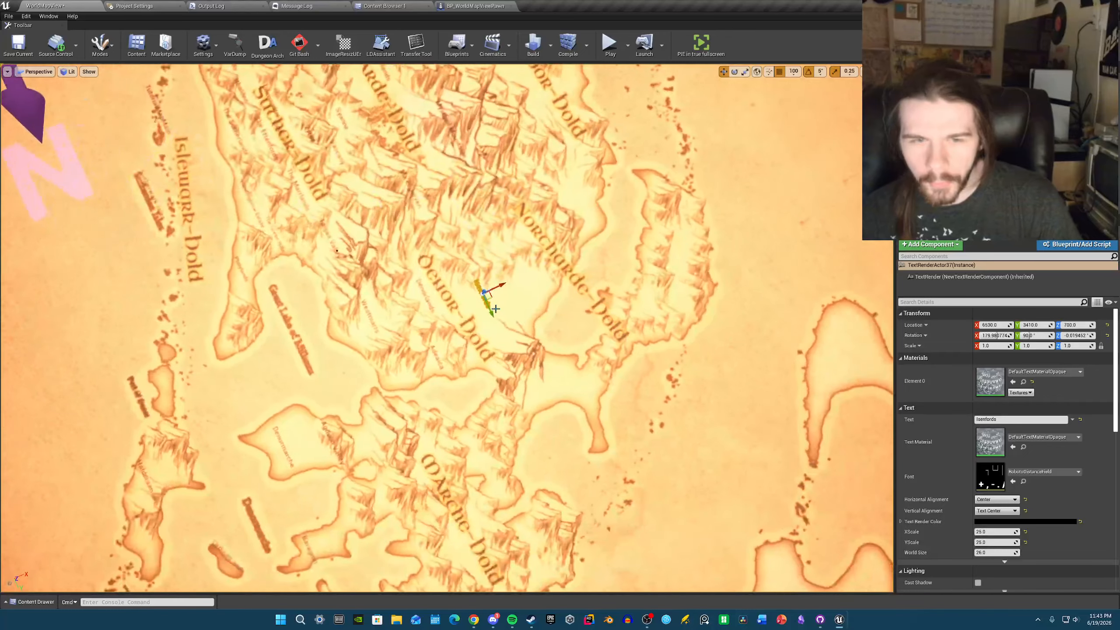
drag(491, 296, 507, 289)
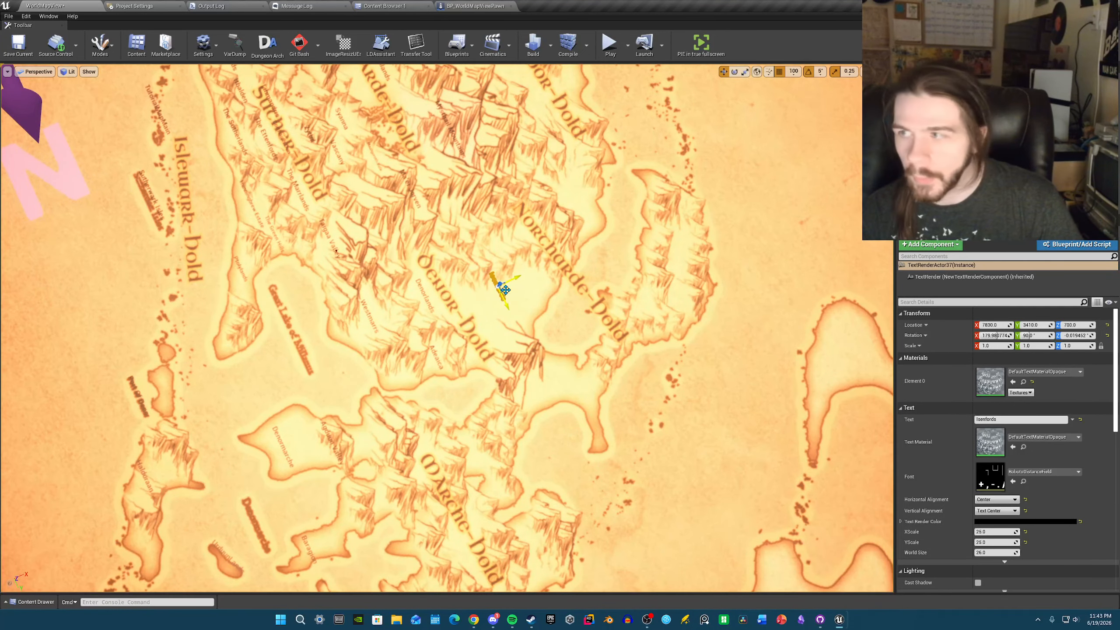
- Fine-tune the Isenfords label's position north-eastward on the open plain between Norcharde-Hold and Denor-Hold
key(a)
right_drag(505, 290, 631, 289)
key(w)
key(d)
drag(527, 276, 535, 264)
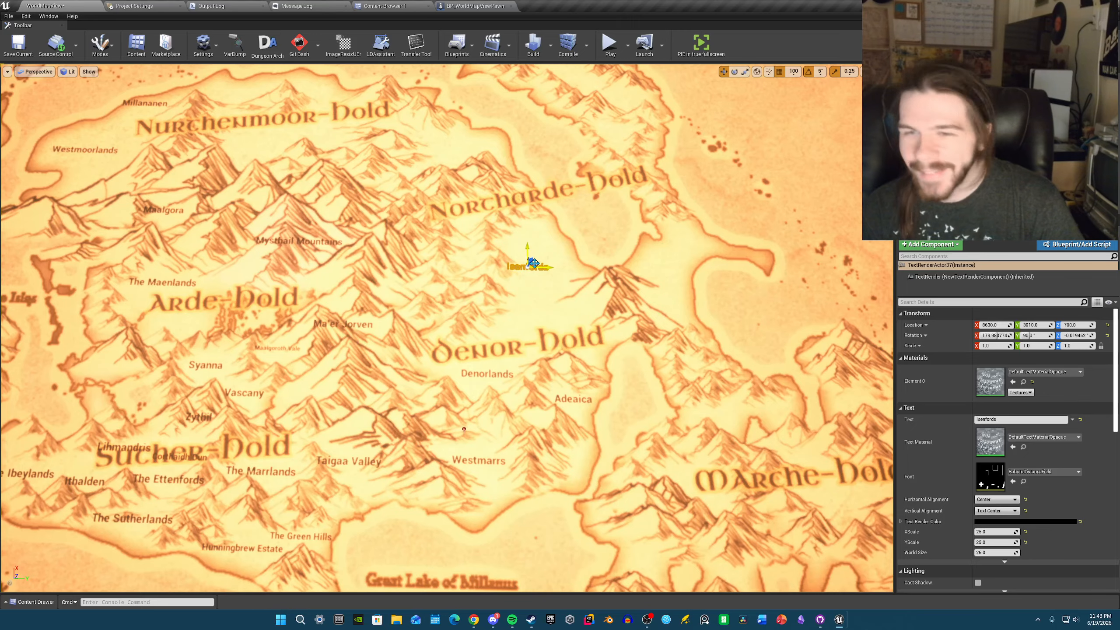
key(d)
right_drag(484, 298, 329, 297)
drag(472, 293, 476, 302)
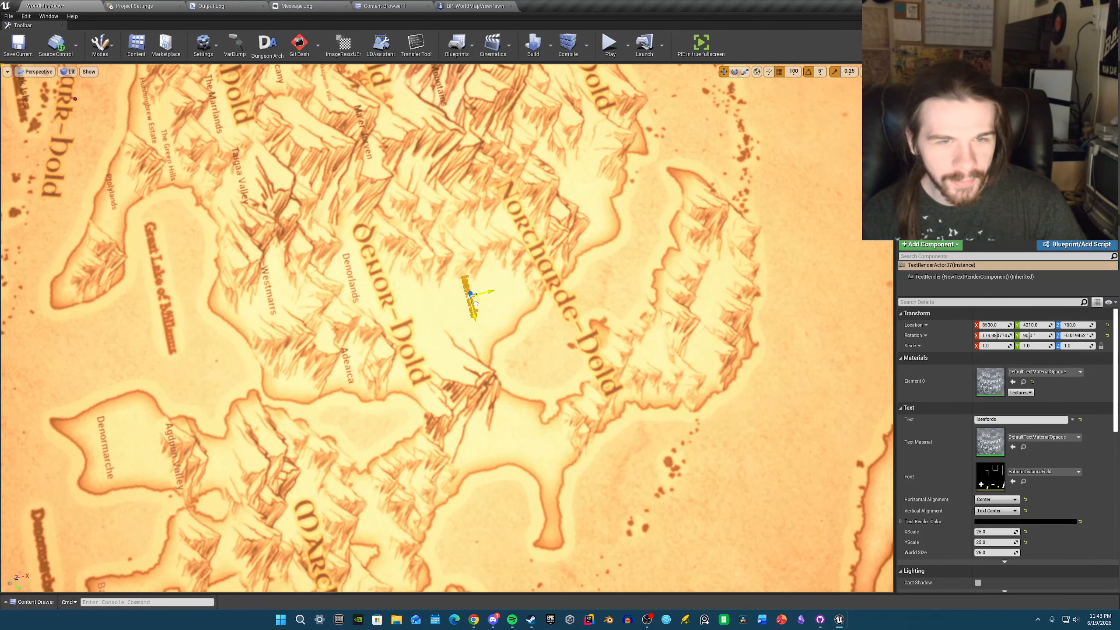
key(a)
right_drag(476, 304, 545, 253)
key(s)
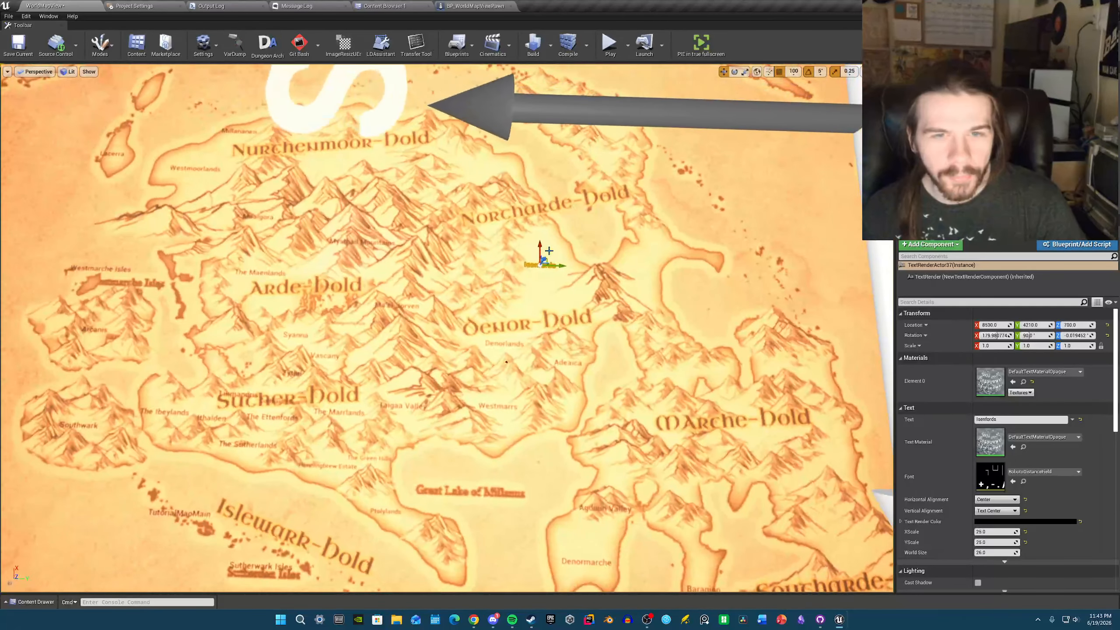
- Duplicate the Isenfords label just north of the original and change the copy's text to "Feltheart Forests"
key(ctrl+d)
drag(542, 249, 547, 223)
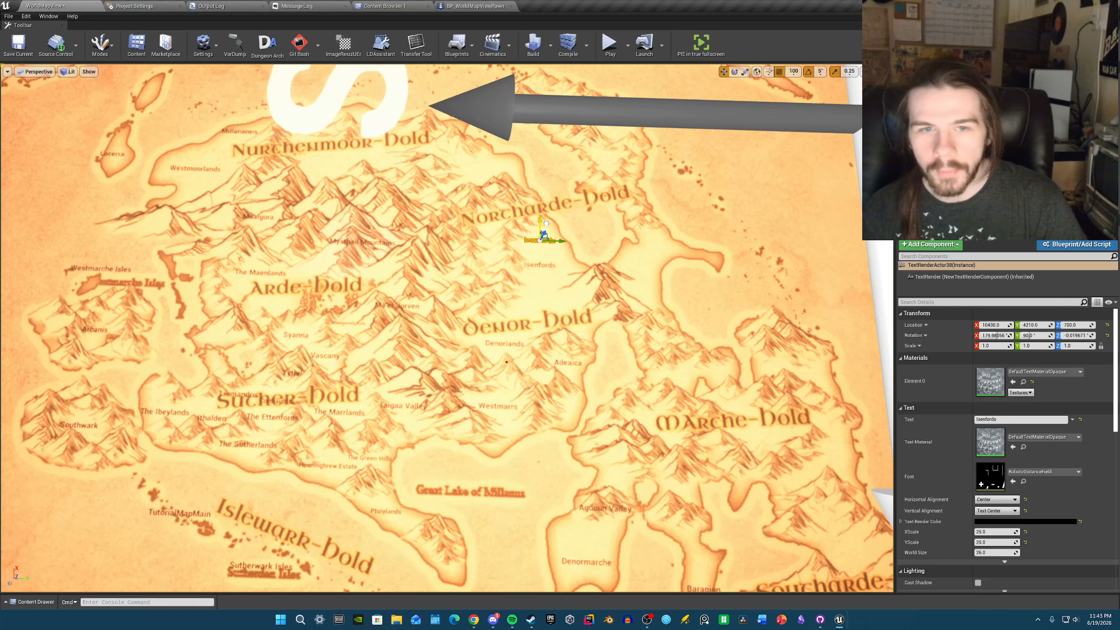
click(1051, 421)
key(ctrl+a)
text(Feltheart Forests)
- Nudge the Feltheart Forests label slightly south-west between the Norcharde-Hold title and Isenfords
mouse_move(630, 355)
right_down()
mouse_move(618, 356)
mouse_move(631, 356)
right_up()
key(w)
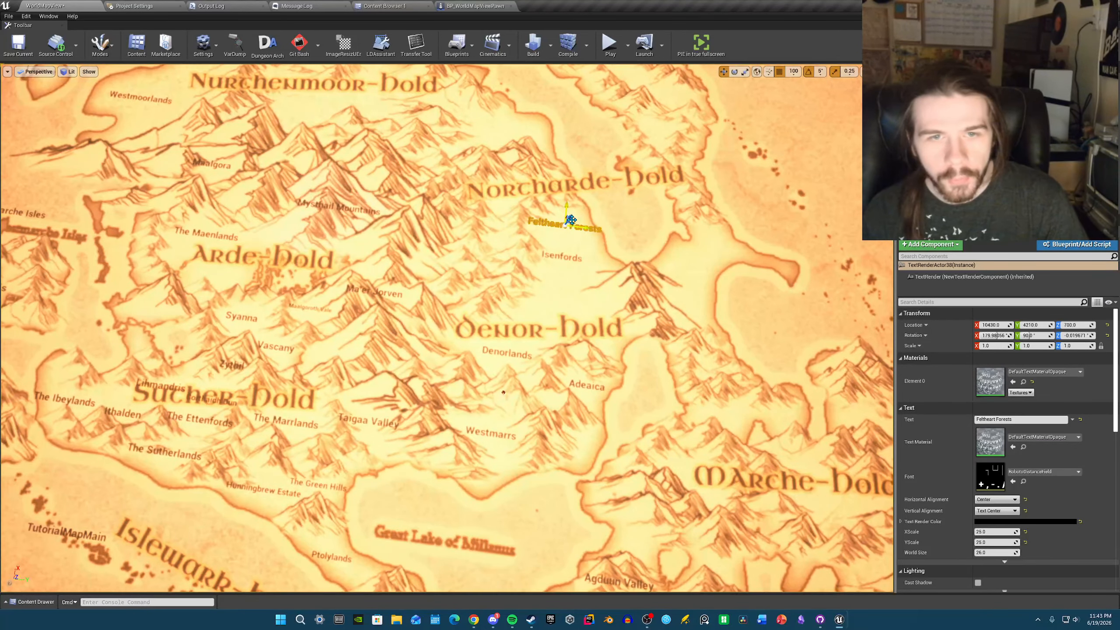
drag(571, 220, 568, 226)
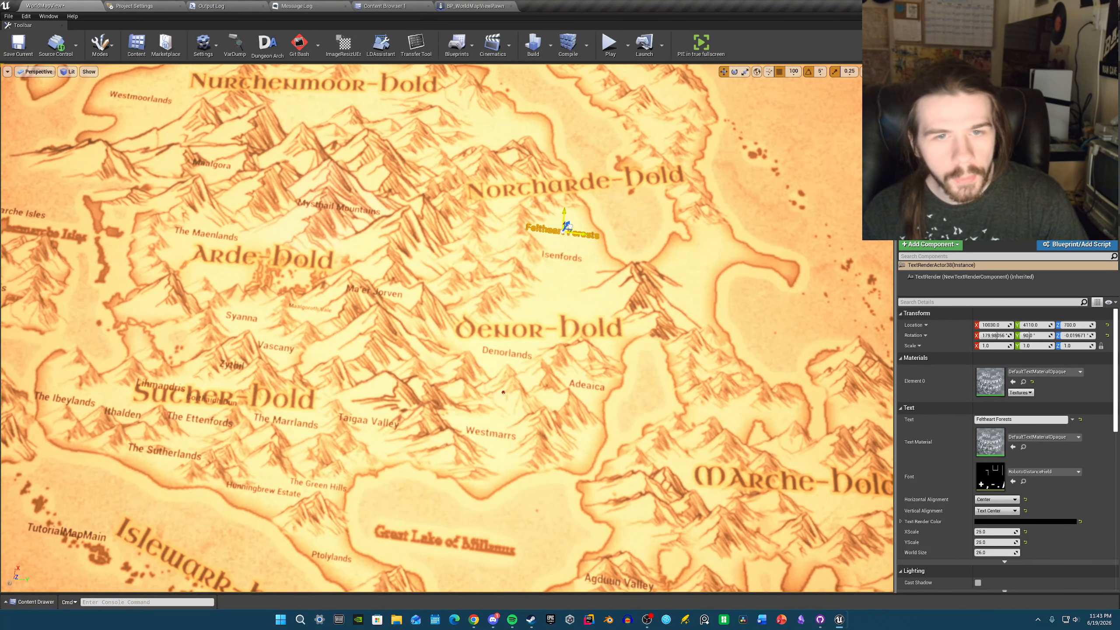
click(569, 224)
key(ctrl+z)
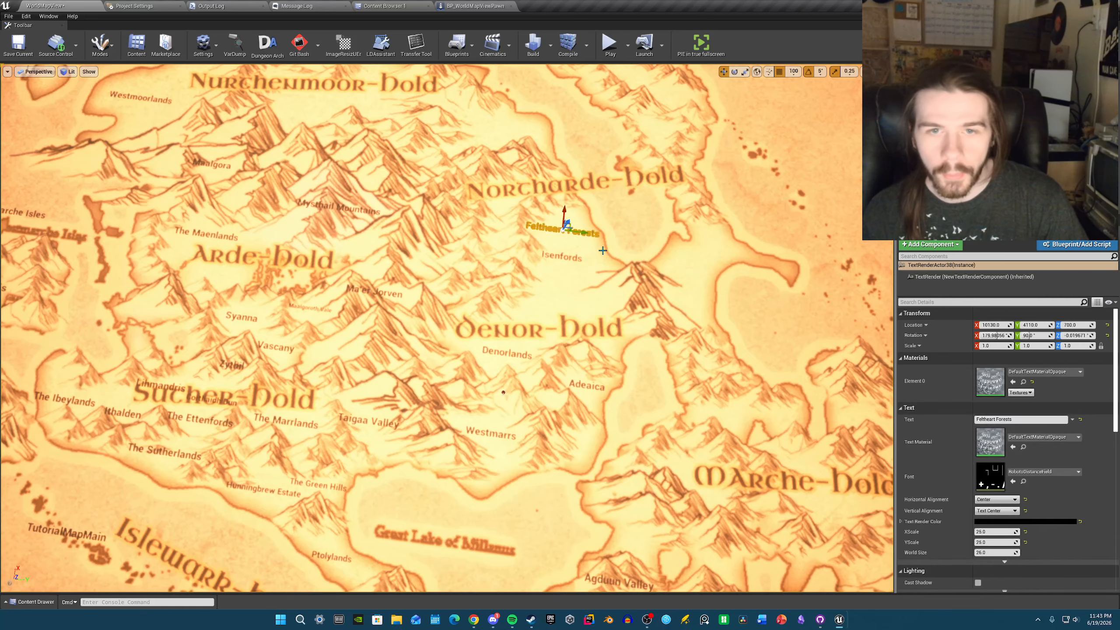
right_drag(602, 251, 598, 246)
- Duplicate the Feltheart Forests label and place the copy south-east at the lone mountain beside Denor-Hold
scroll(540, 237, down, 10)
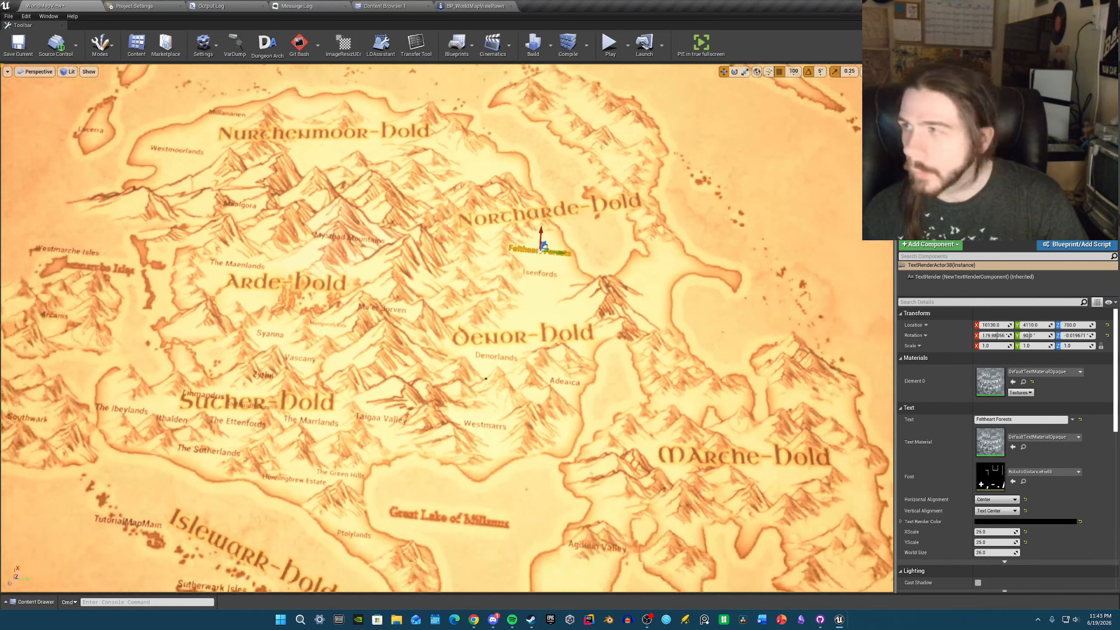
scroll(514, 336, up, 10)
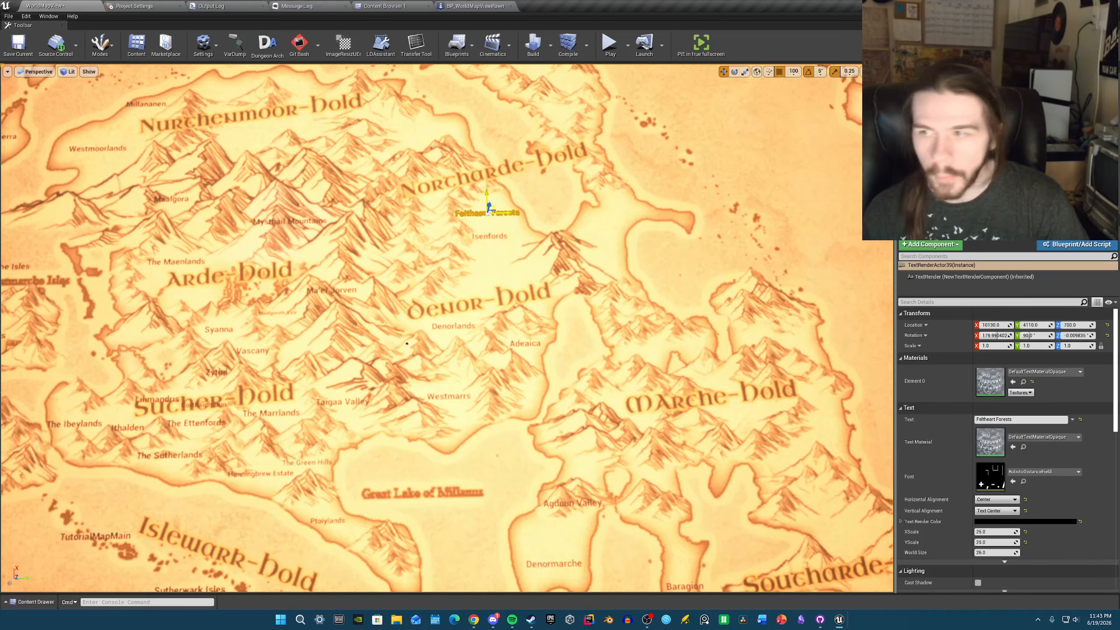
drag(493, 204, 567, 268)
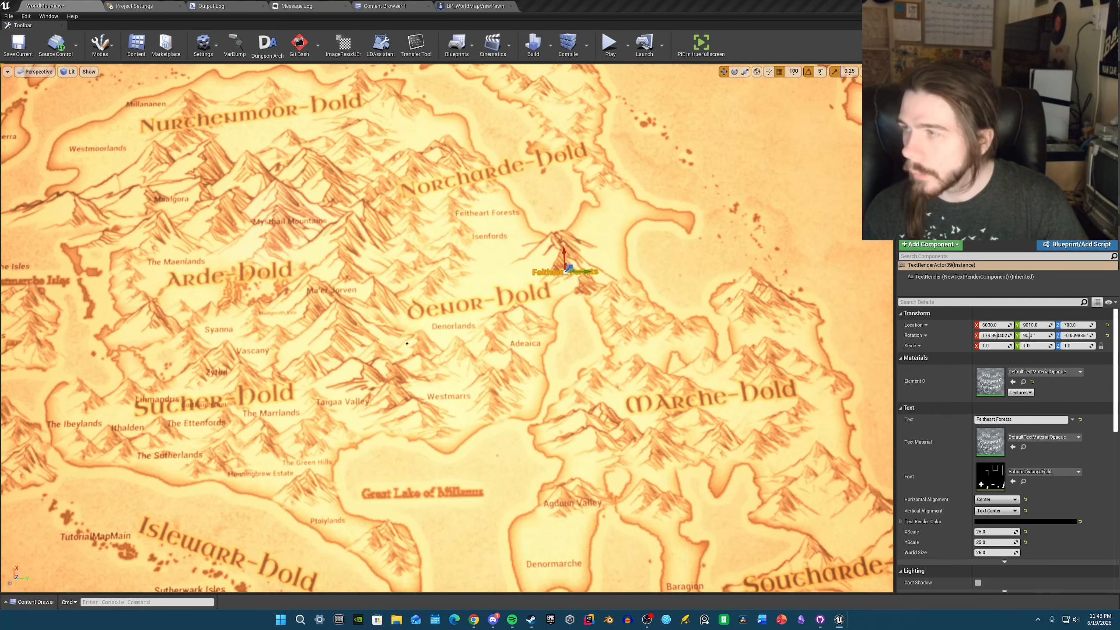
right_drag(705, 264, 697, 260)
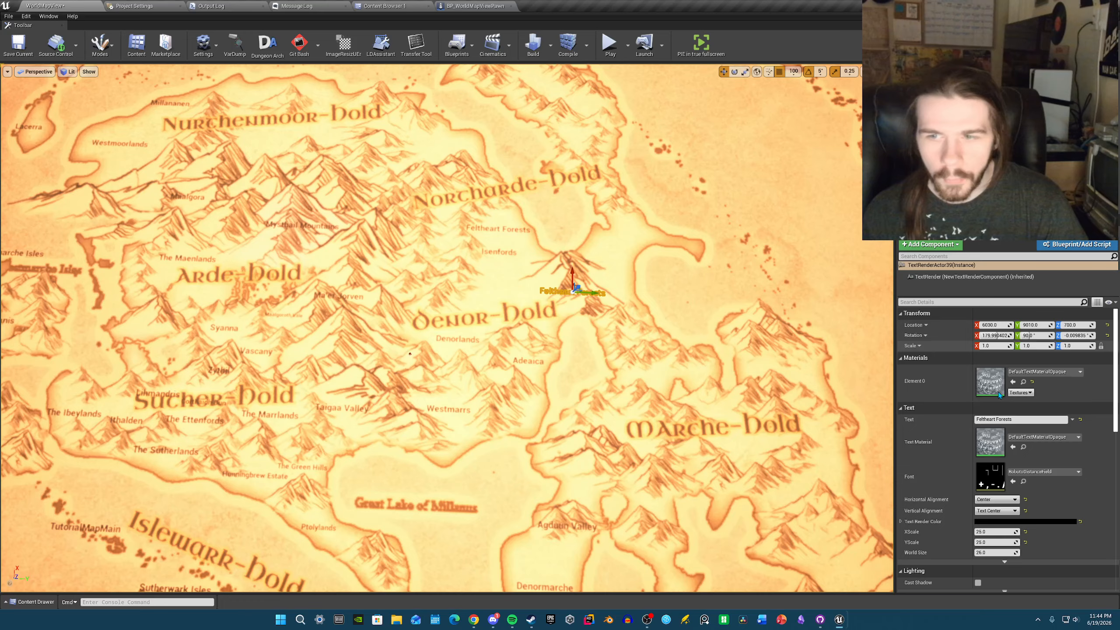
- Change the copied label's text to "Cirinemn" and nudge it slightly on the lone mountain beside Denor-Hold
click(1003, 419)
text(Cirinemn)
key(ctrl+a)
text(Cirinemn)
key(Return)
scroll(583, 302, down, 1)
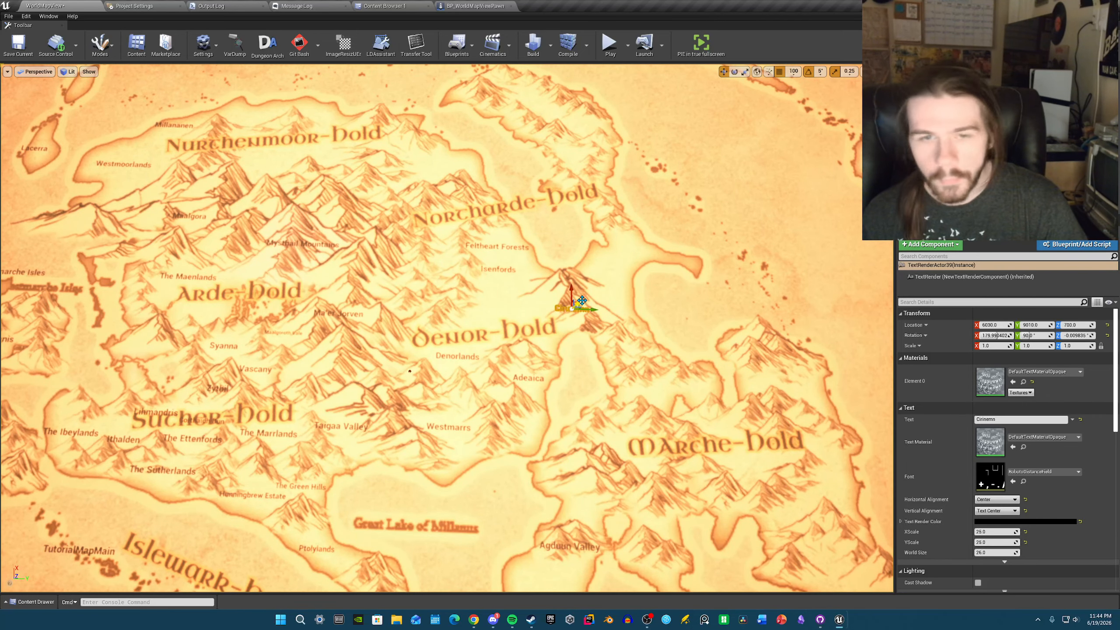
scroll(582, 300, up, 5)
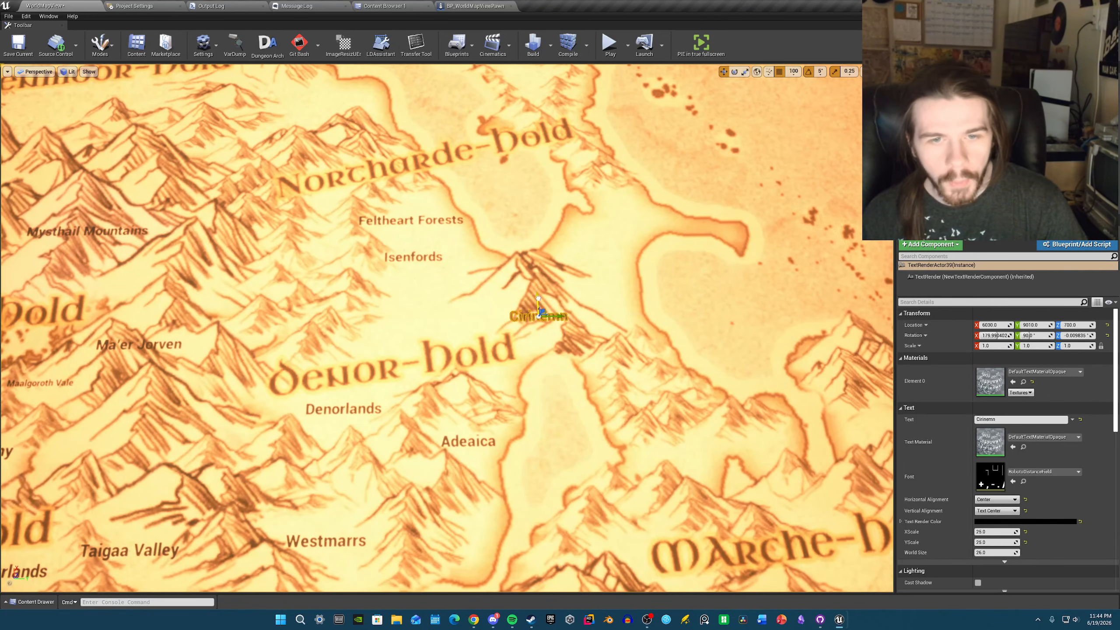
drag(539, 299, 538, 286)
- Duplicate the Cirinemn label north-east onto the land beyond the lone mountain and change the copy's text to "Xordurran"
key(s)
mouse_move(539, 285)
right_down()
mouse_move(560, 296)
mouse_move(548, 283)
right_up()
drag(475, 281, 506, 248)
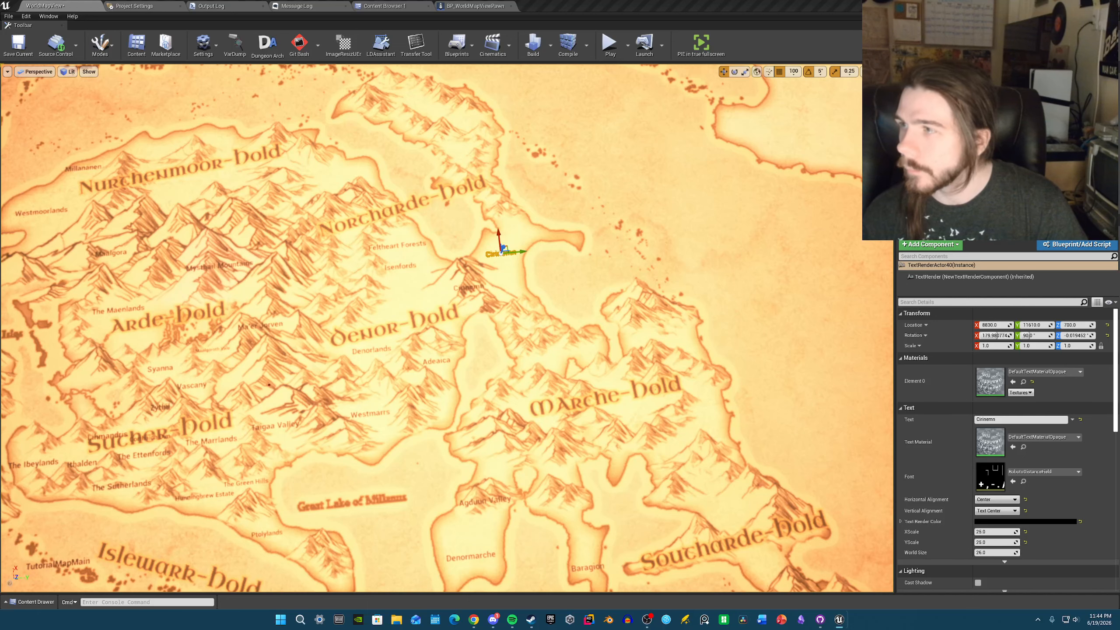
right_drag(793, 256, 786, 258)
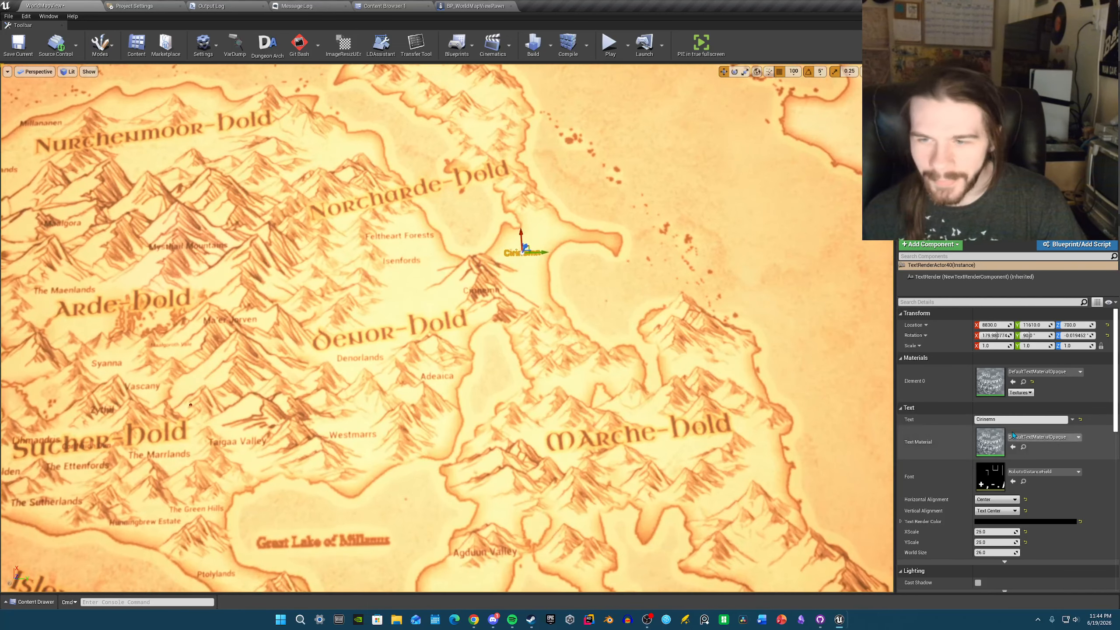
click(1013, 422)
key(ctrl+a)
right_drag(512, 225, 494, 221)
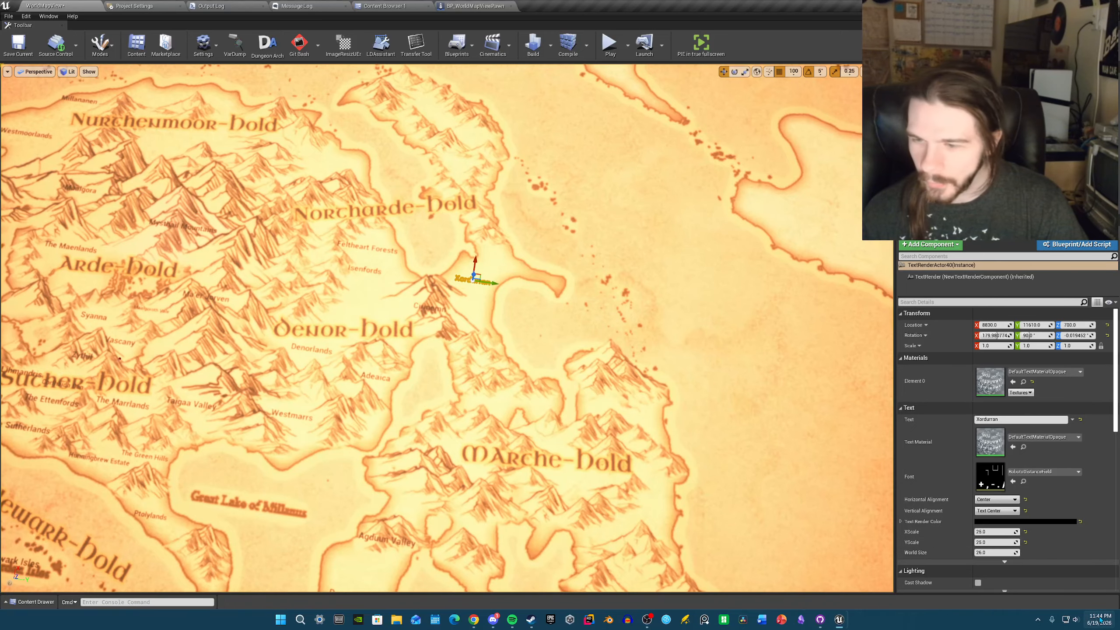
mouse_move(1102, 622)
right_drag(626, 319, 605, 314)
key(ctrl+z)
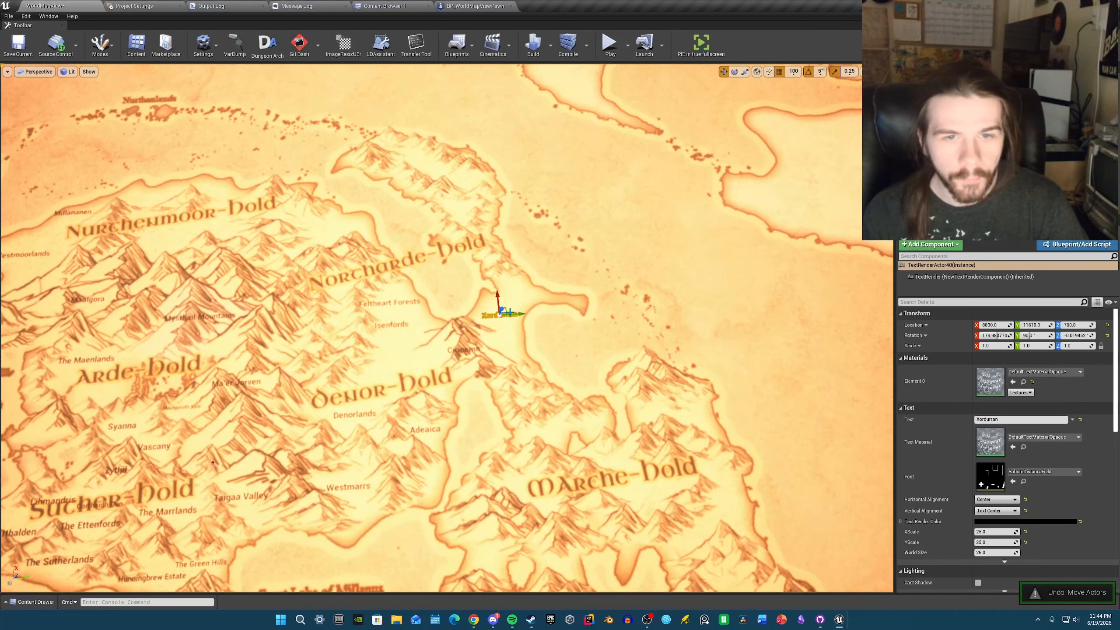
- Duplicate the Xordurran label and place the copy on the mountainous northern peninsula above the Norcharde-Hold title
drag(501, 312, 475, 240)
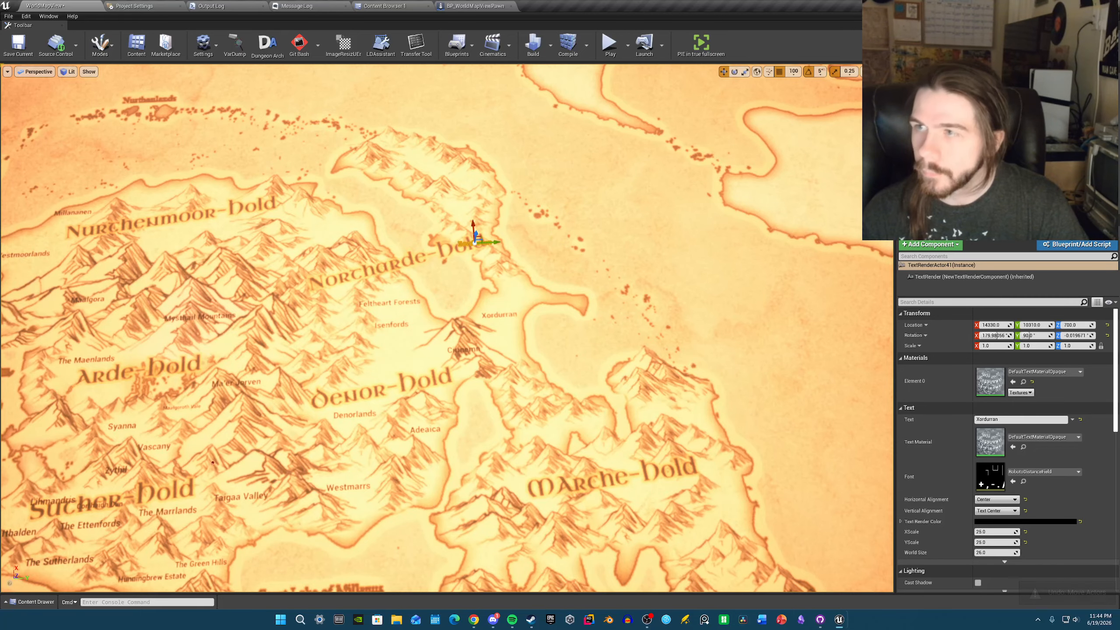
key(w)
mouse_move(521, 207)
right_down()
mouse_move(519, 172)
mouse_move(517, 216)
right_up()
key(s)
drag(539, 316, 516, 243)
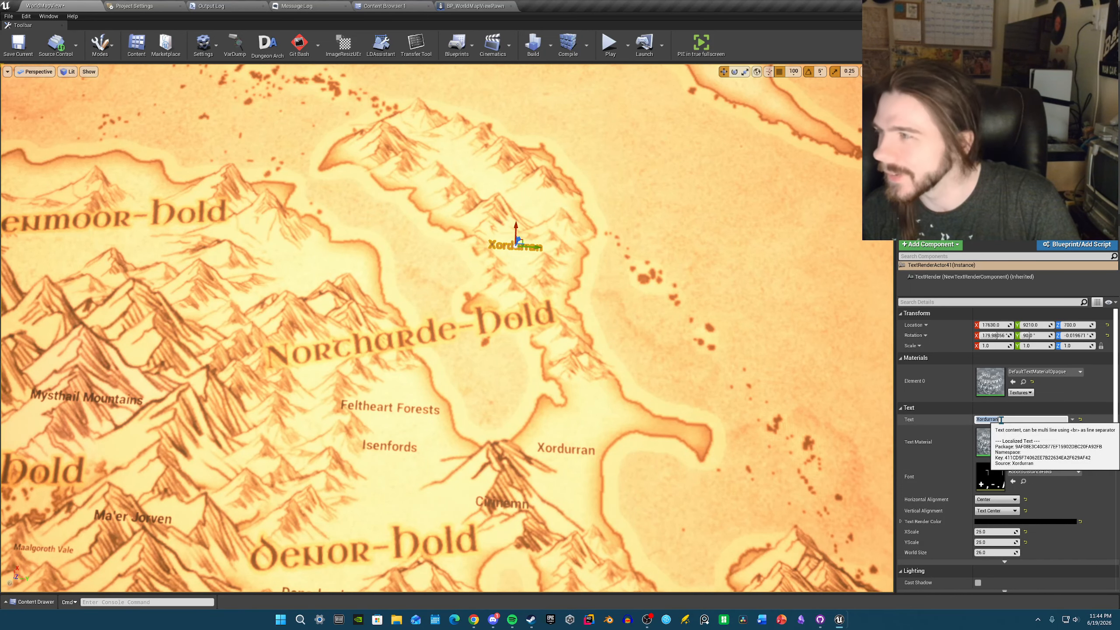
- Change the peninsula copy's text to "Rivoraan" and nudge the label slightly south-east
text(Rivoraan)
key(Return)
right_drag(538, 243, 544, 243)
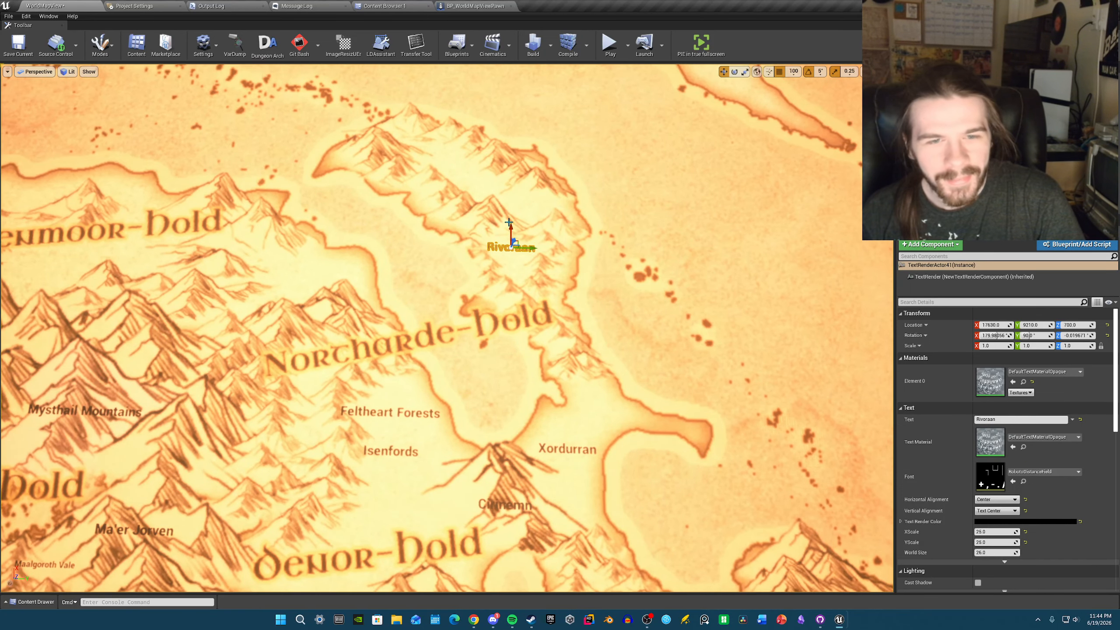
drag(509, 222, 542, 250)
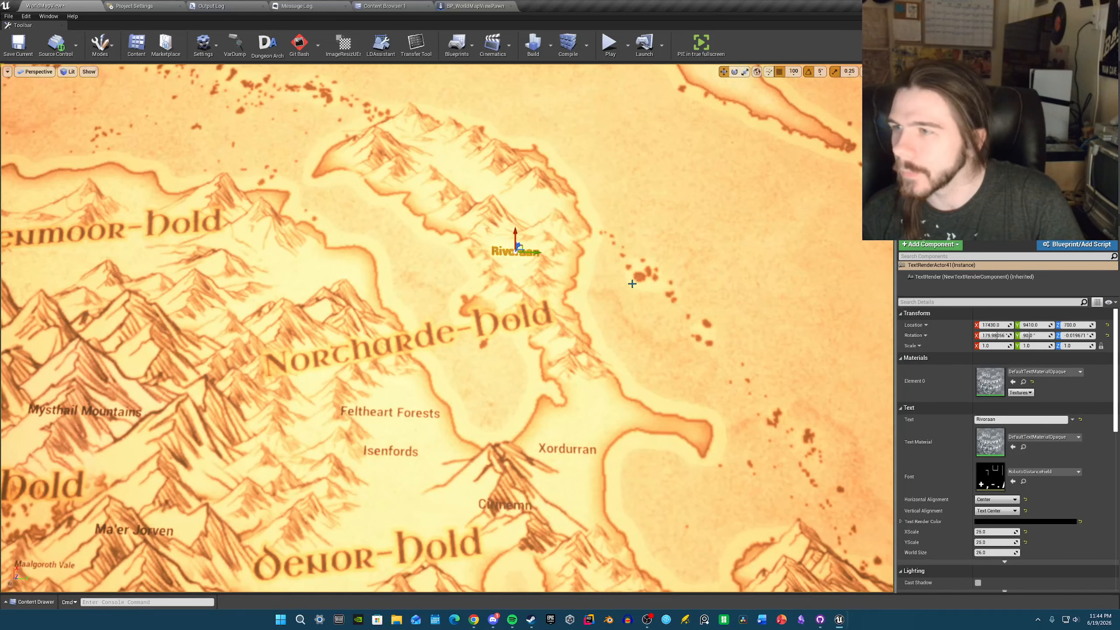
- Duplicate the Rivoraan label and place the copy north-west between the peaks at the peninsula's upper end
key(w)
mouse_move(632, 284)
right_down()
mouse_move(634, 267)
mouse_move(664, 300)
mouse_move(639, 283)
right_up()
key(s)
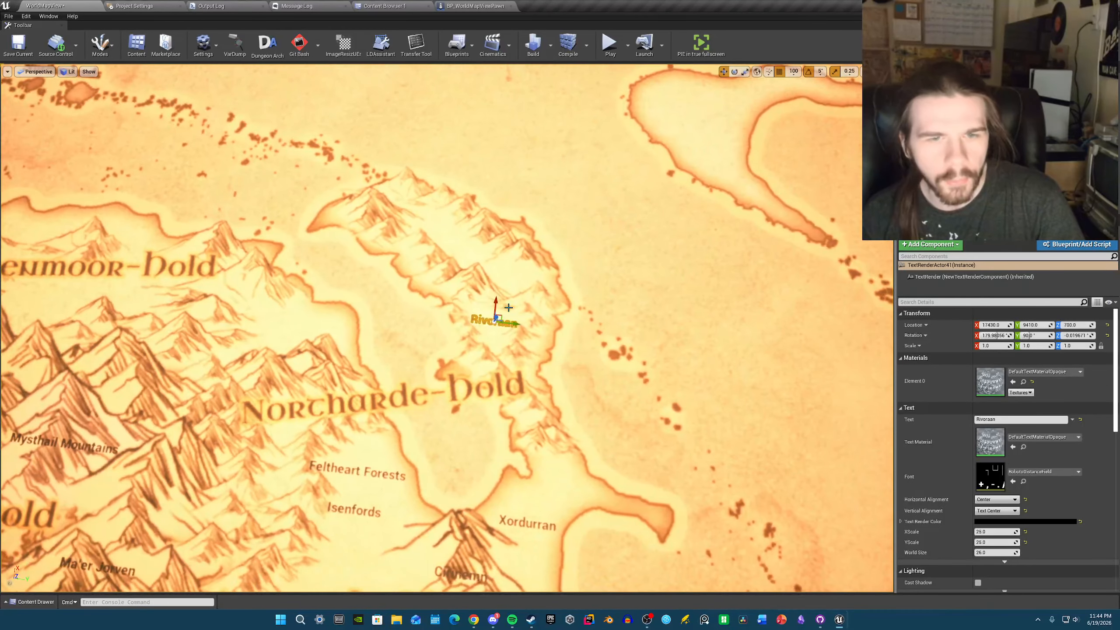
alt+drag(502, 317, 466, 240)
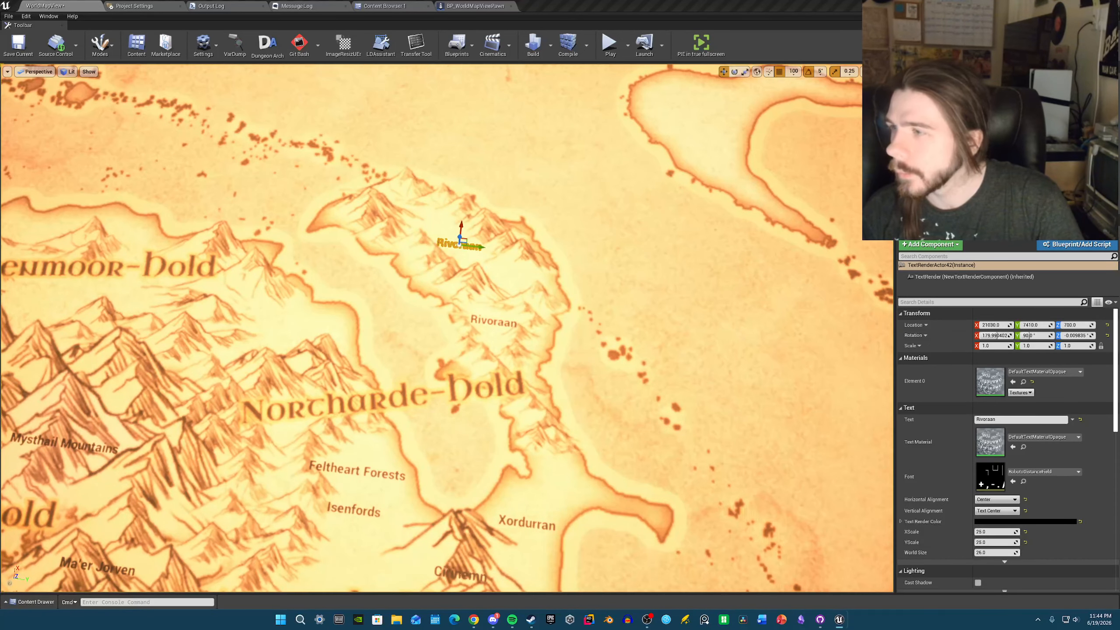
right_drag(639, 202, 640, 195)
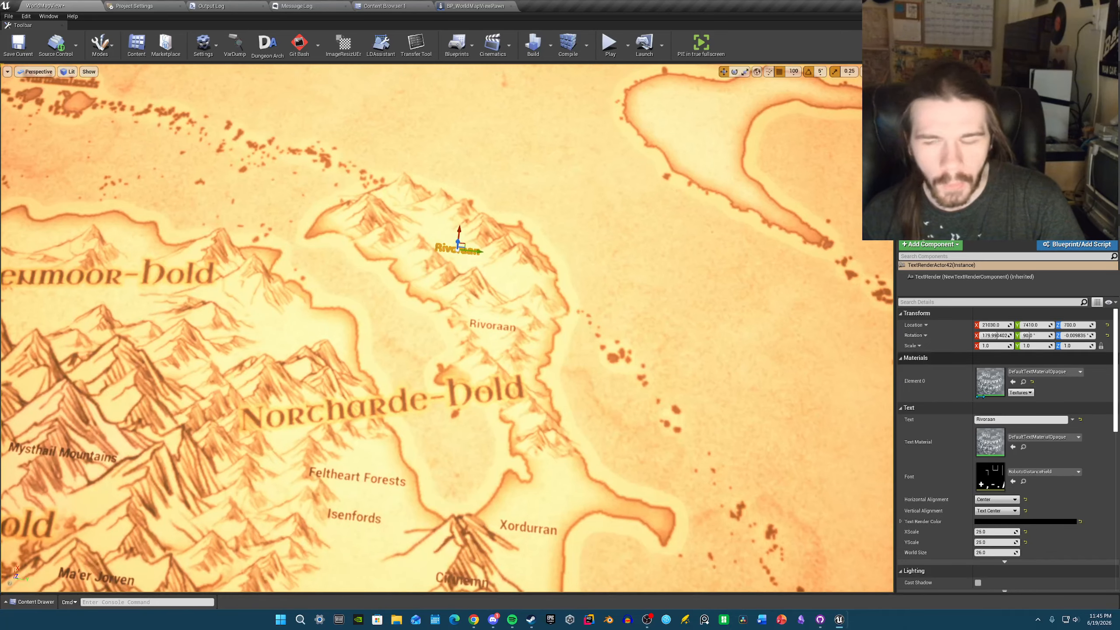
- Change the upper peninsula copy's text to "Romavelli", nudge it slightly north-east and deselect it
text(Romavelli)
mouse_move(640, 265)
right_down()
mouse_move(633, 250)
mouse_move(632, 263)
right_up()
key(w)
key(s)
right_drag(522, 303, 488, 296)
key(a)
drag(472, 296, 474, 293)
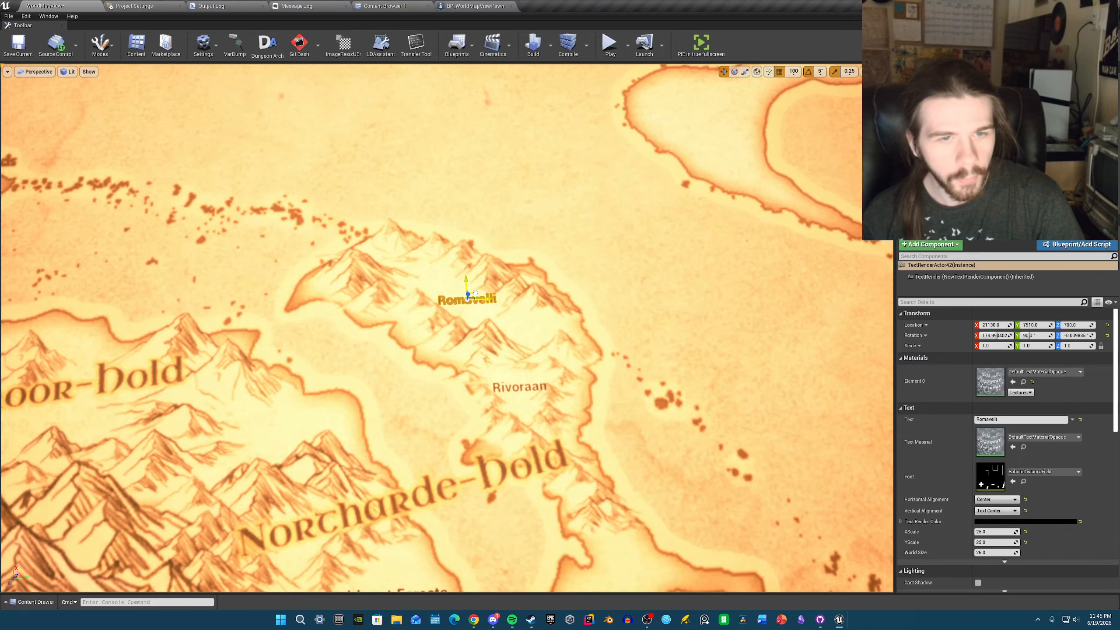
click(530, 316)
key(Escape)
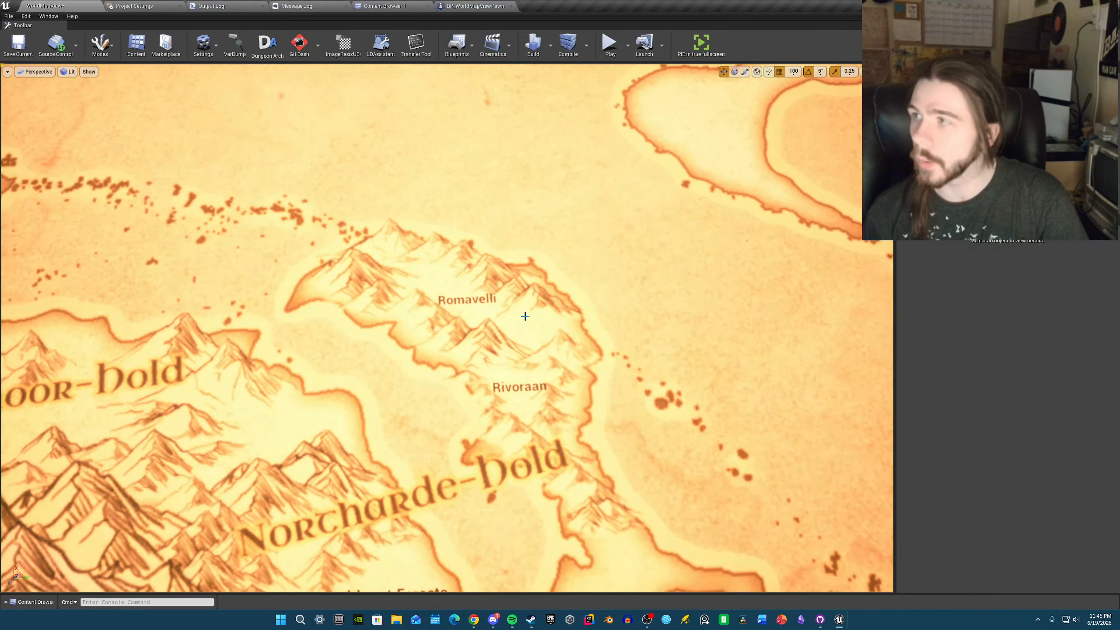
- Duplicate the Rivoraan label and place the copy west across the water, between the Nurchenmoor-Hold and Norcharde-Hold titles
right_drag(525, 316, 518, 314)
key(a)
key(s)
key(w)
key(d)
click(559, 264)
key(w)
right_drag(560, 264, 562, 265)
key(a)
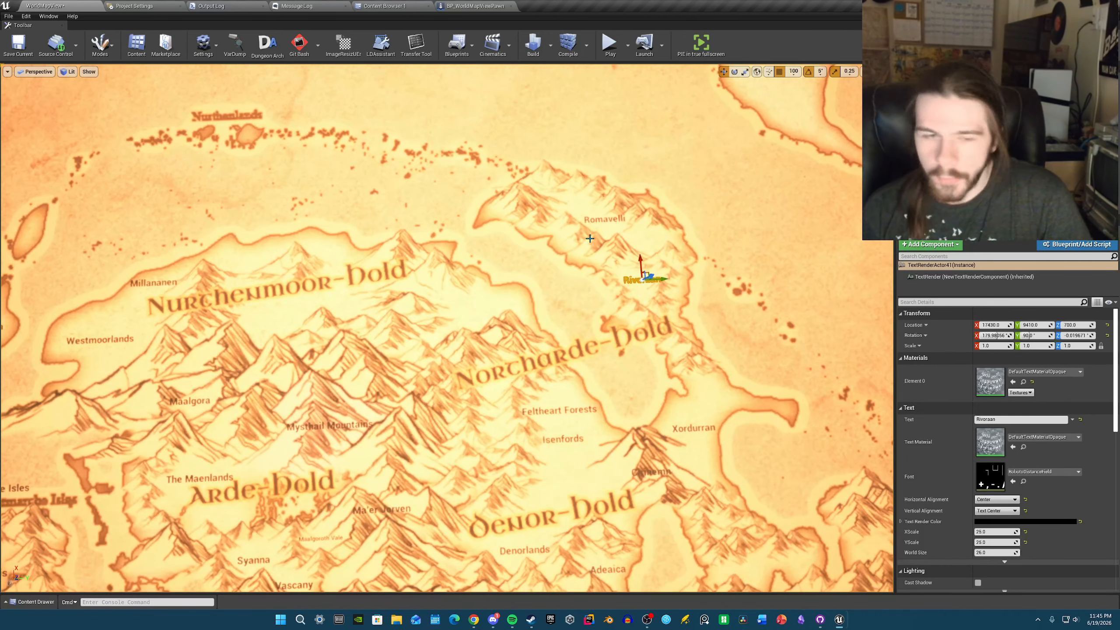
drag(666, 282, 540, 284)
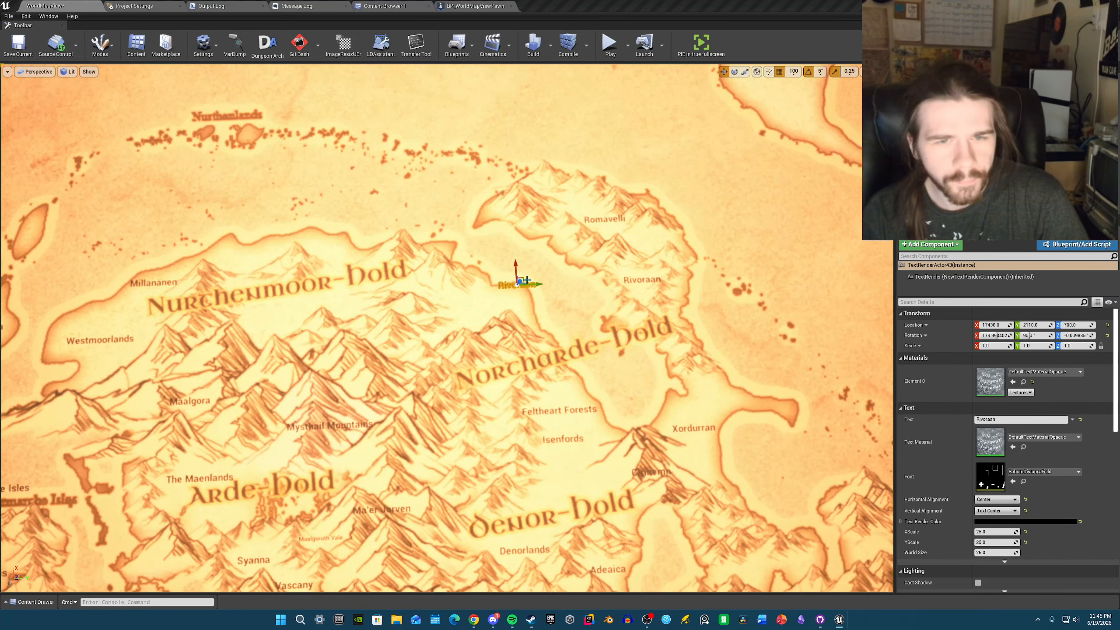
drag(524, 279, 478, 306)
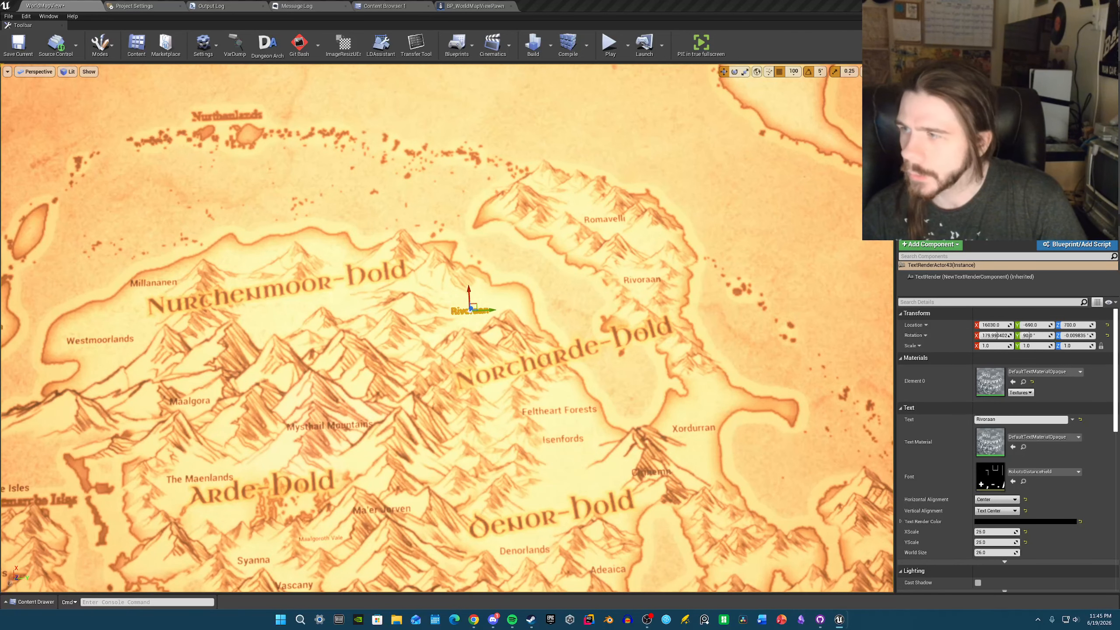
right_drag(524, 293, 507, 290)
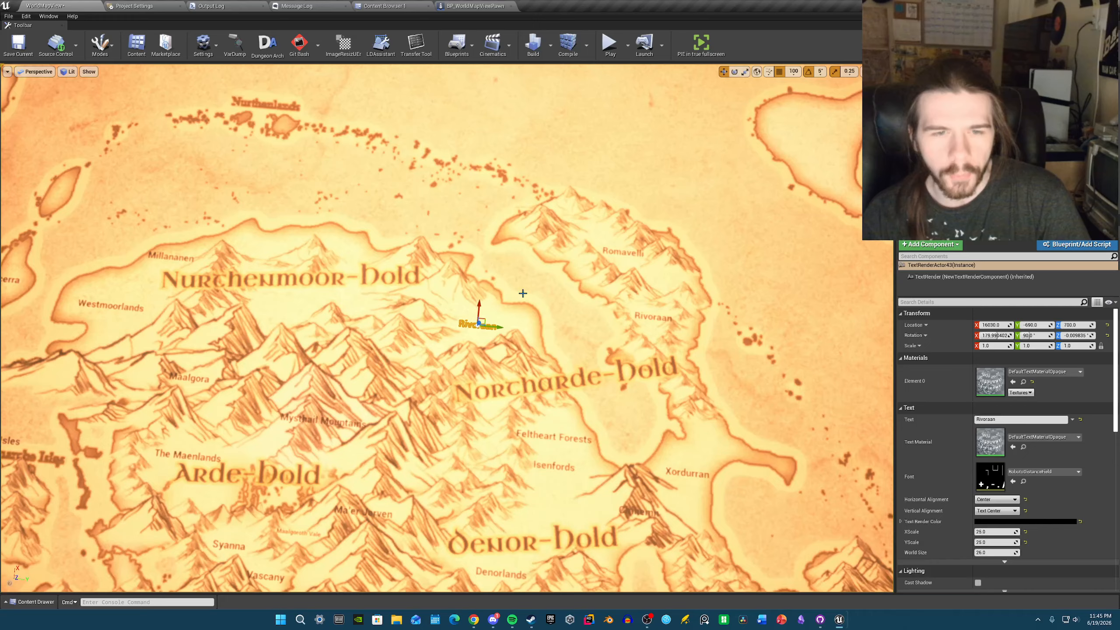
- Change the copy's text to "Balorgrund Barrows" and nudge the label slightly north-west
click(1008, 421)
text(Balorgrund Barrows)
right_drag(472, 376, 467, 368)
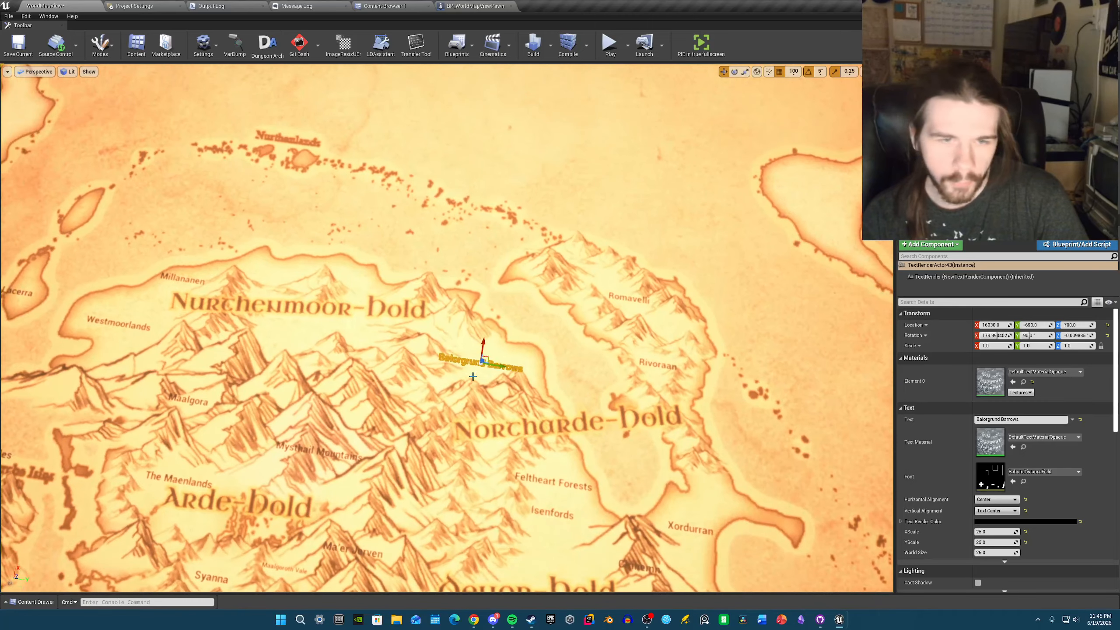
drag(489, 359, 485, 353)
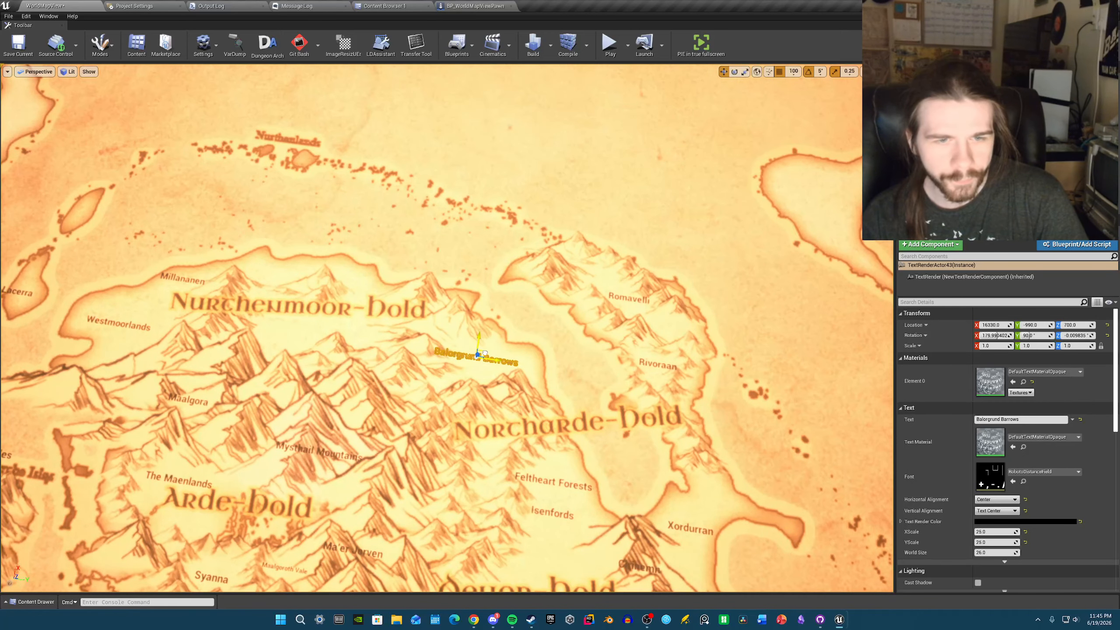
- Duplicate the Balorgrund Barrows label and place the copy to the west, just below the Nurchenmoor-Hold title
right_drag(484, 354, 460, 316)
click(488, 328)
click(462, 316)
right_drag(611, 339, 587, 336)
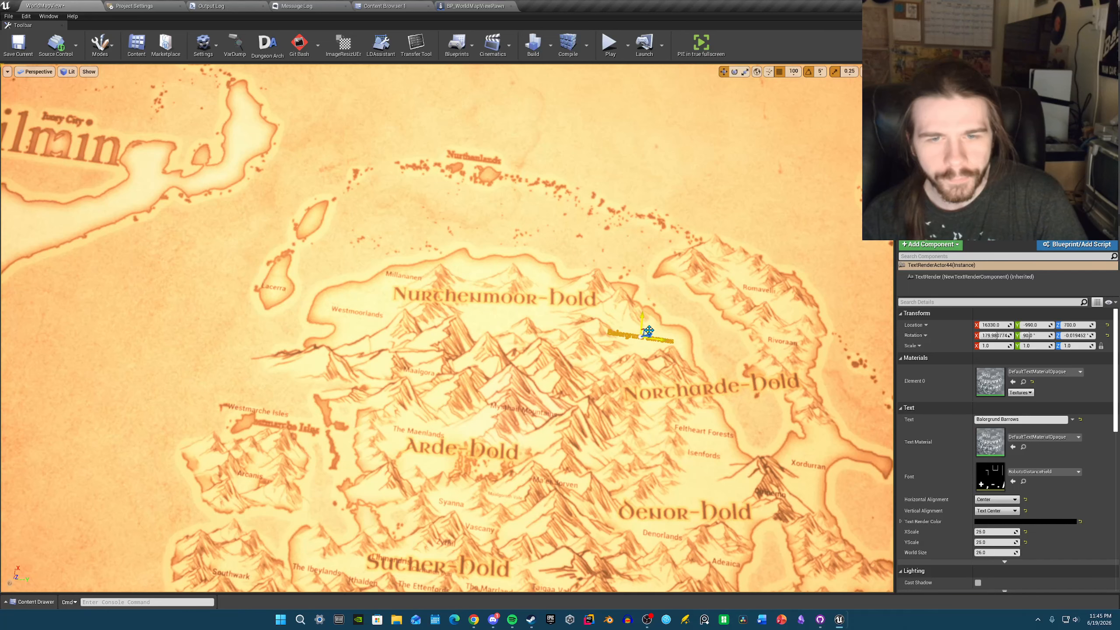
drag(648, 330, 537, 312)
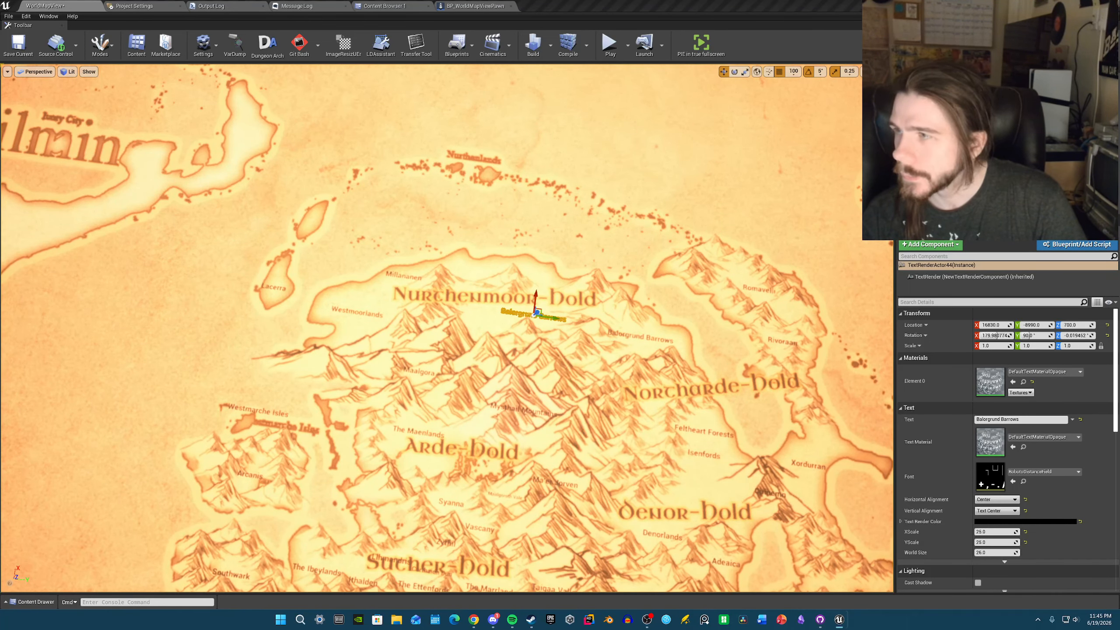
scroll(769, 284, up, 3)
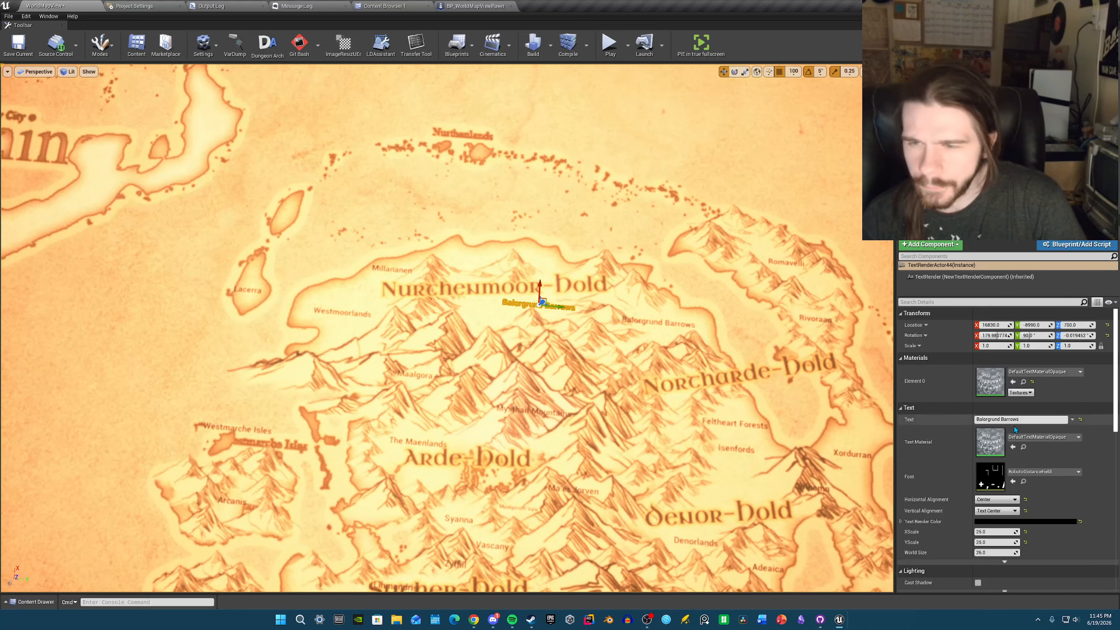
- Change the copy's text to "Eastmoorlands" and nudge the label slightly east below the Nurchenmoor-Hold title
click(1016, 422)
key(ctrl+a)
text(Eastmoorlands)
right_drag(750, 367, 712, 362)
key(w)
right_drag(633, 318, 721, 318)
drag(462, 293, 485, 291)
key(s)
right_drag(485, 292, 507, 293)
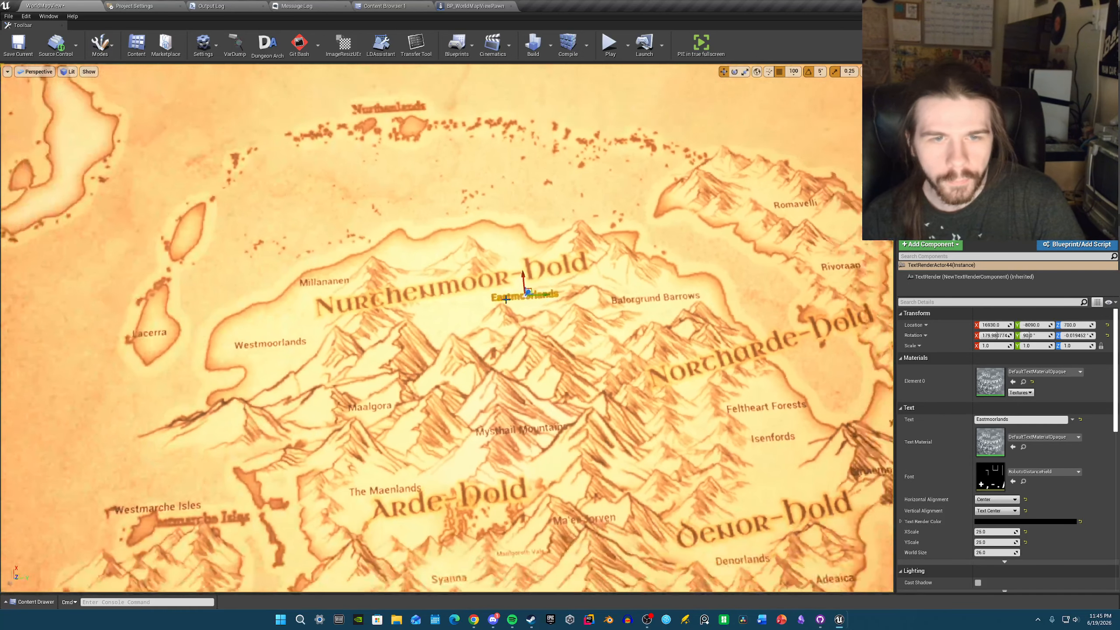
- Duplicate the Eastmoorlands label westward below the Nurchenmoor-Hold title and change the copy's text to "Gerdaas"
alt+drag(546, 295, 434, 302)
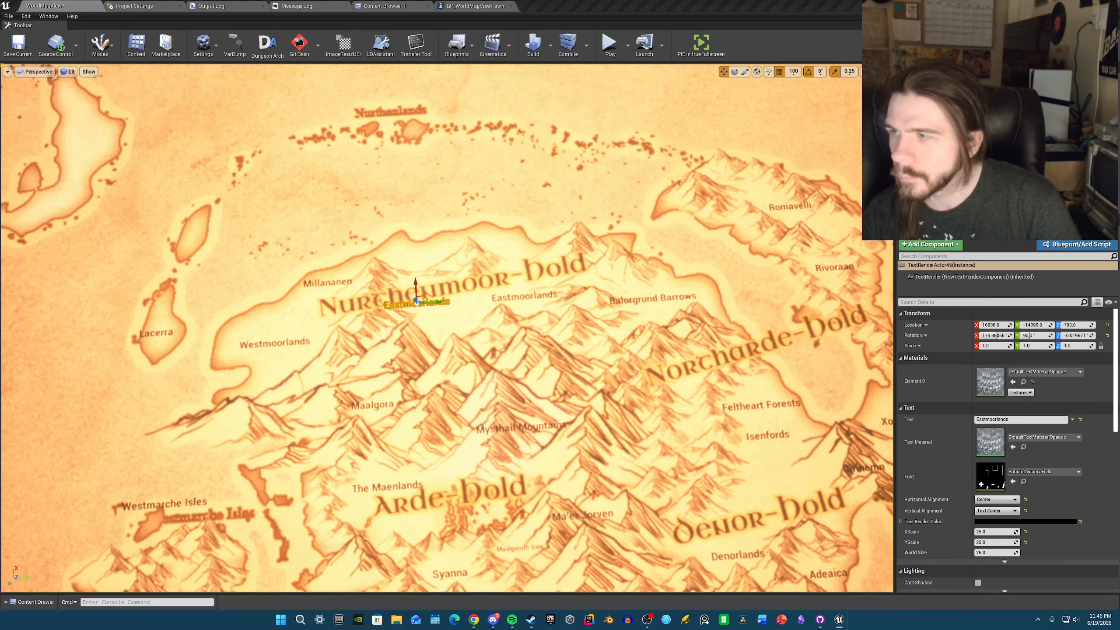
right_drag(716, 288, 694, 290)
double_click(1005, 419)
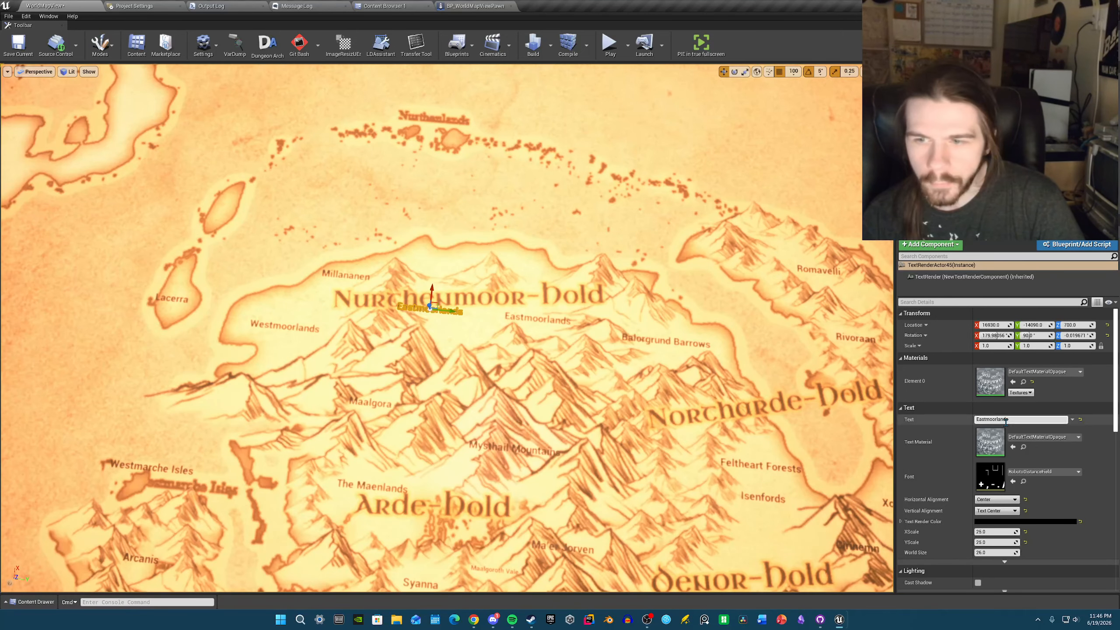
text(Gerdaas)
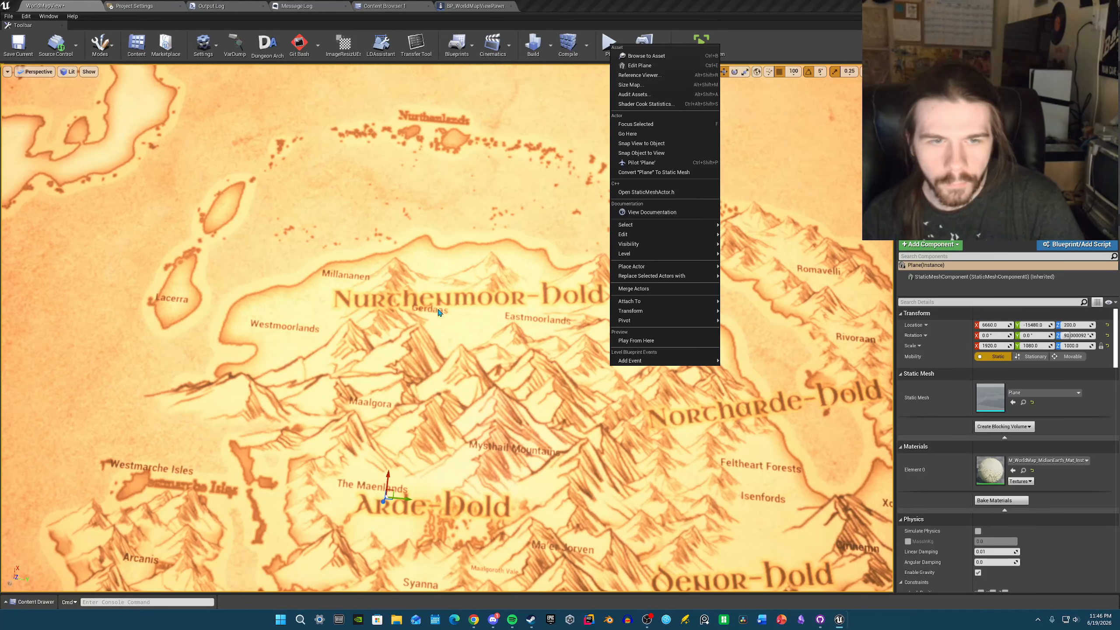
- Reselect the Gerdaas label and move it slightly south-east, clear of the Nurchenmoor-Hold title
click(440, 313)
click(439, 312)
drag(438, 304, 470, 313)
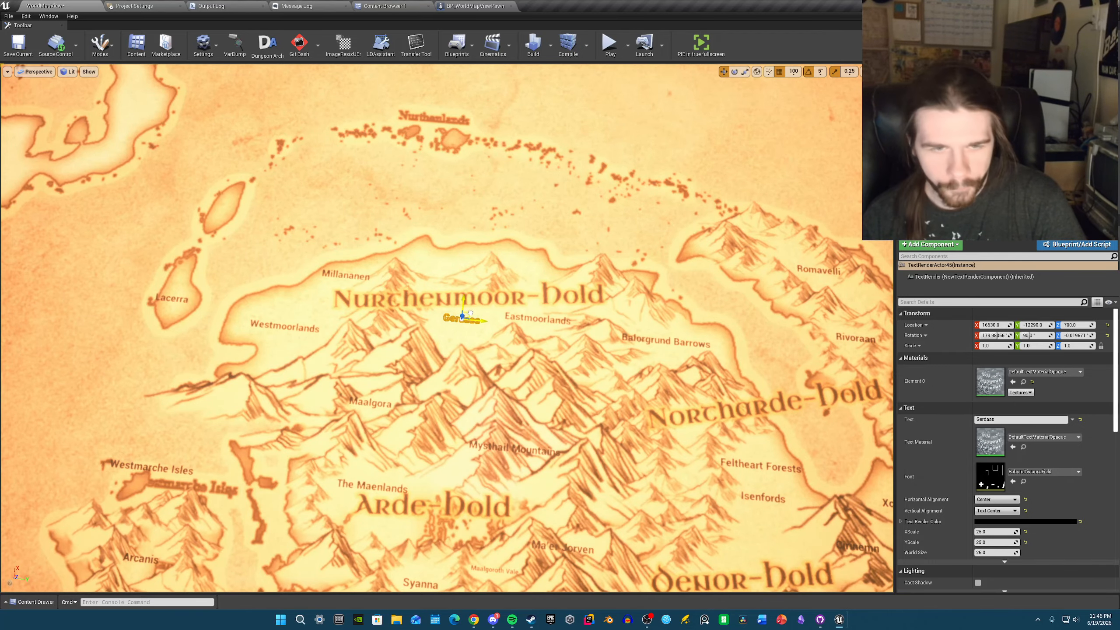
- Toggle the map plane's visibility off and on to identify it, and rename the actor "MapImagePlane"
key(s)
right_drag(470, 312, 517, 337)
click(630, 358)
key(w)
right_drag(330, 365, 354, 370)
click(903, 141)
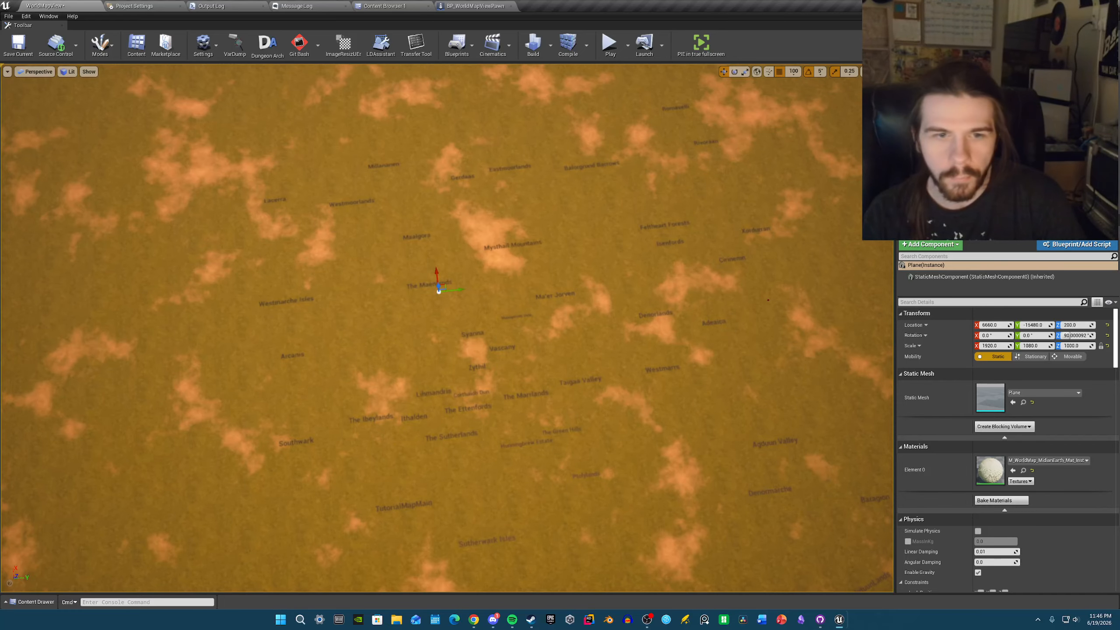
click(903, 141)
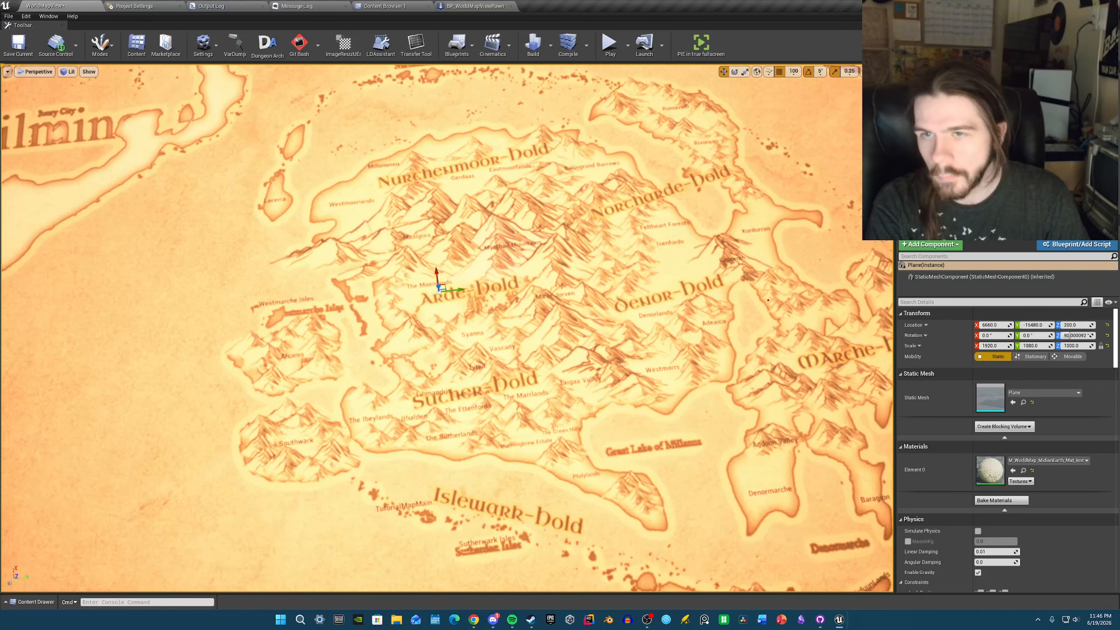
key(Return)
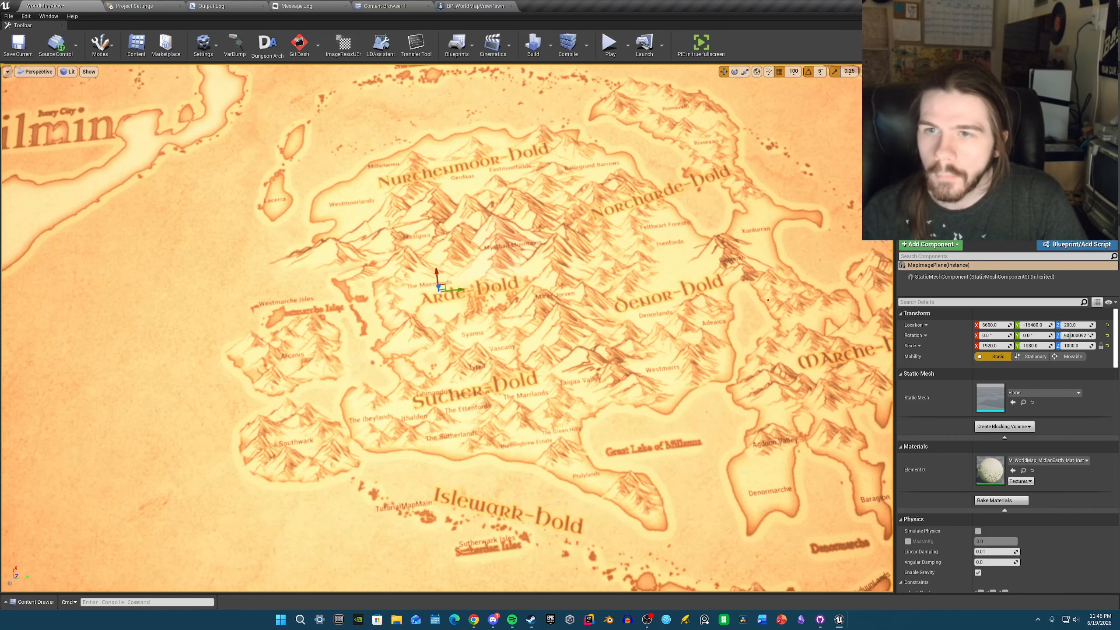
- Select the MapImagePlane together with the BP_WorldMapViewPawn actor, save the level, and clear the selection
click(948, 119)
click(949, 137)
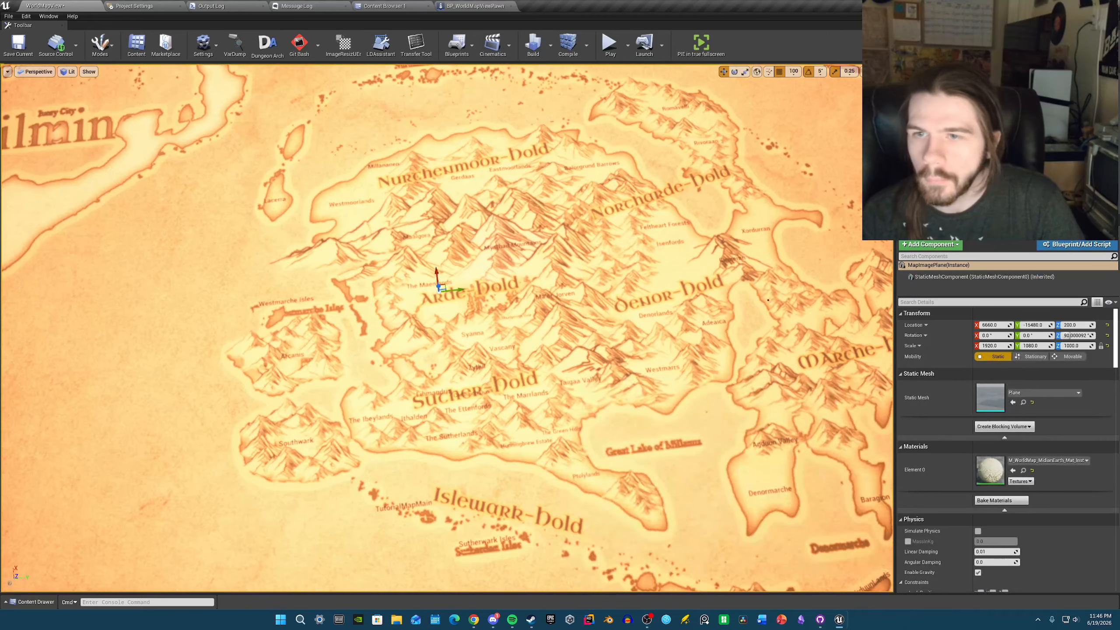
ctrl+click(948, 119)
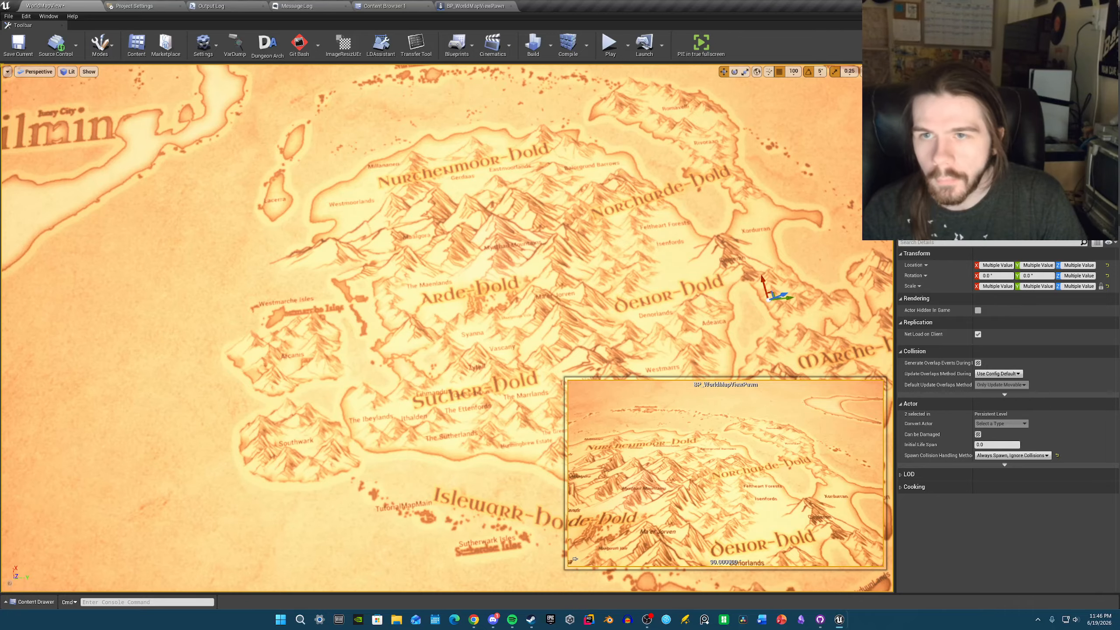
scroll(630, 153, up, 1)
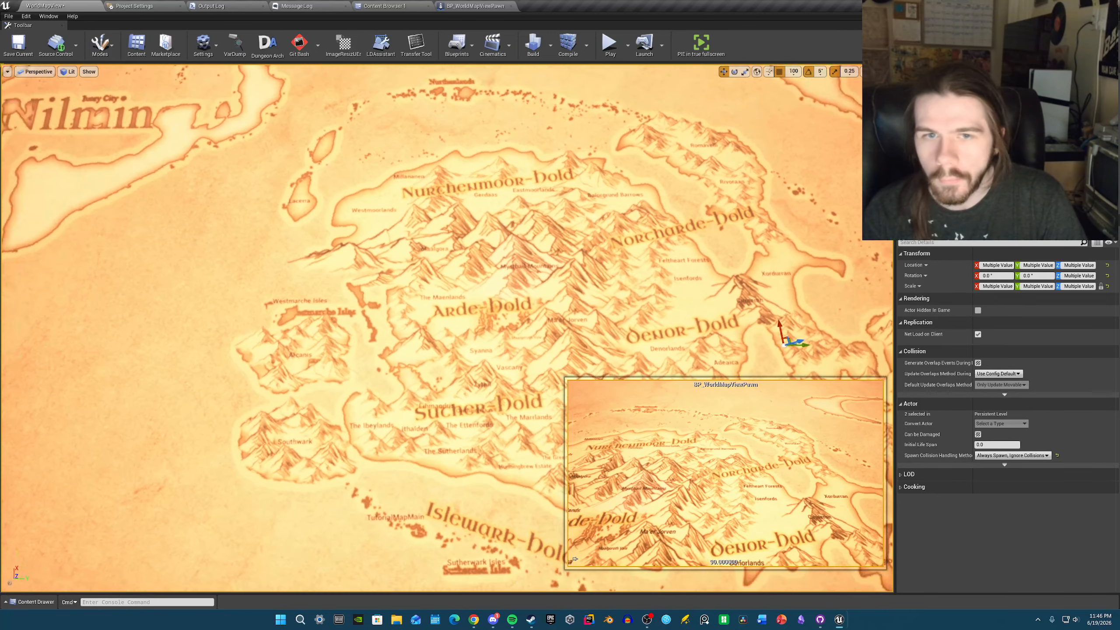
key(ctrl+s)
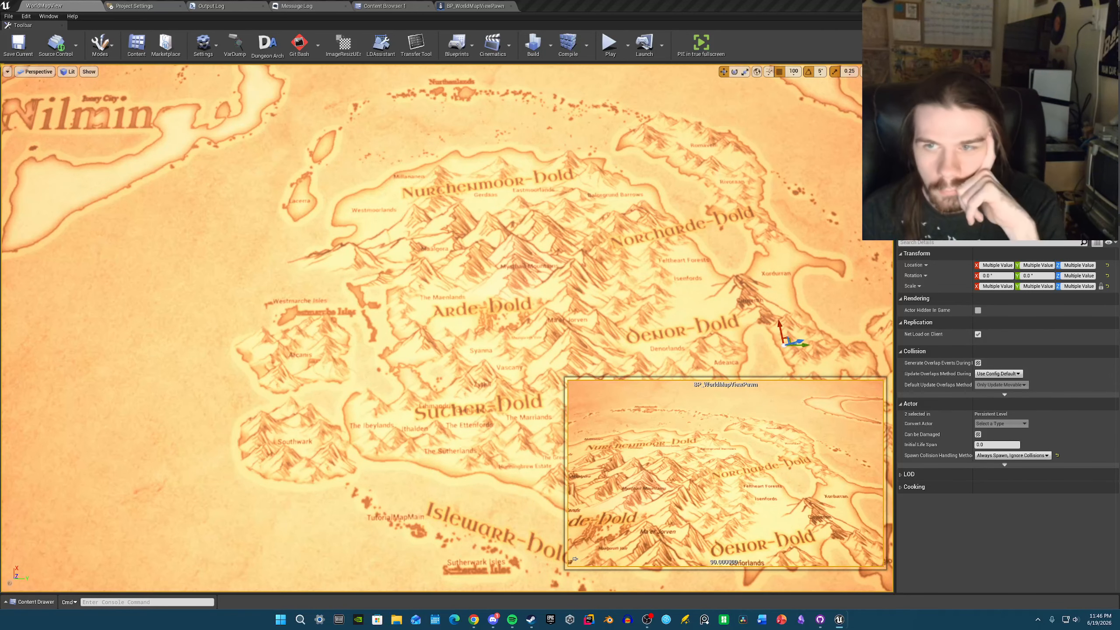
key(Escape)
- Examine the placed labels across the central holds to find regions that still need names
right_drag(658, 316, 658, 345)
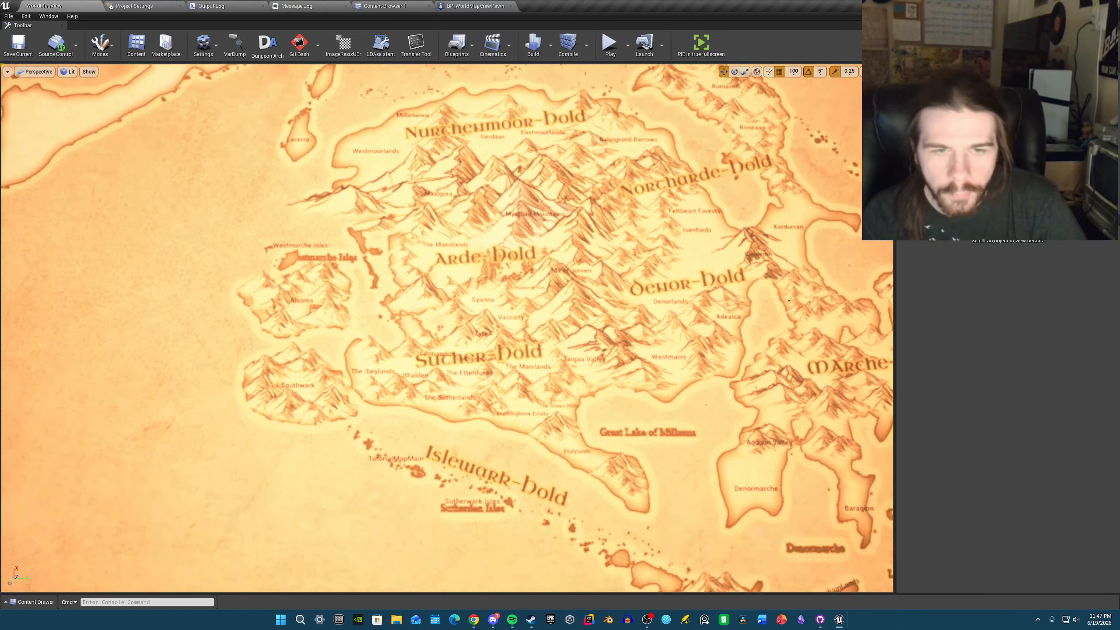
key(w)
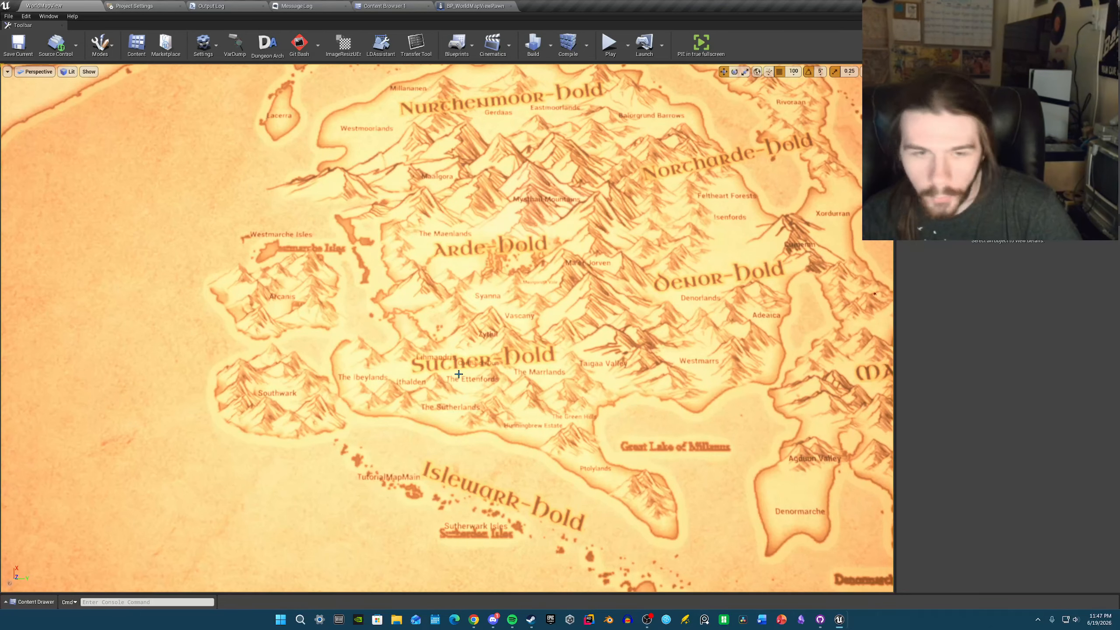
key(w)
right_drag(459, 375, 430, 378)
key(a)
key(s)
key(a)
key(a)
key(w)
key(d)
key(s)
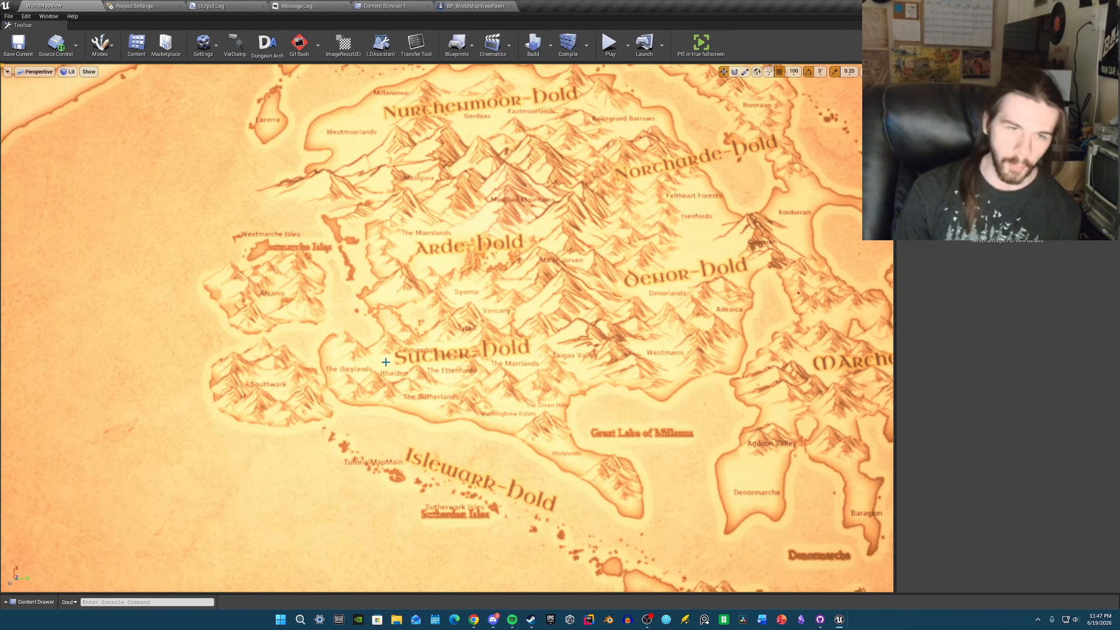
scroll(382, 360, up, 2)
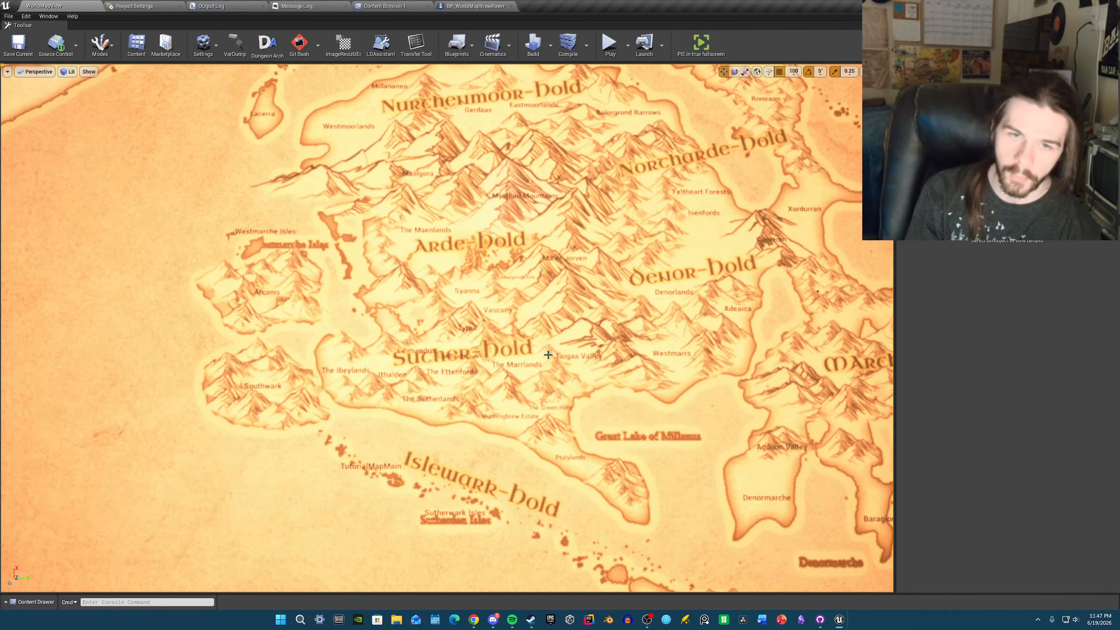
scroll(553, 352, up, 2)
scroll(553, 353, up, 1)
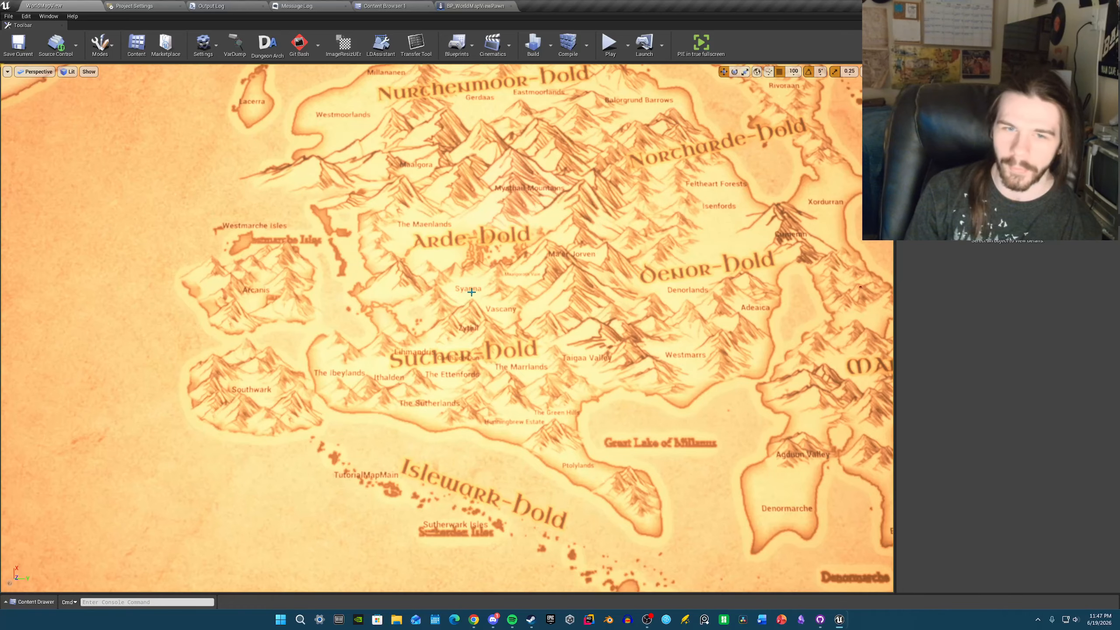
scroll(461, 286, up, 1)
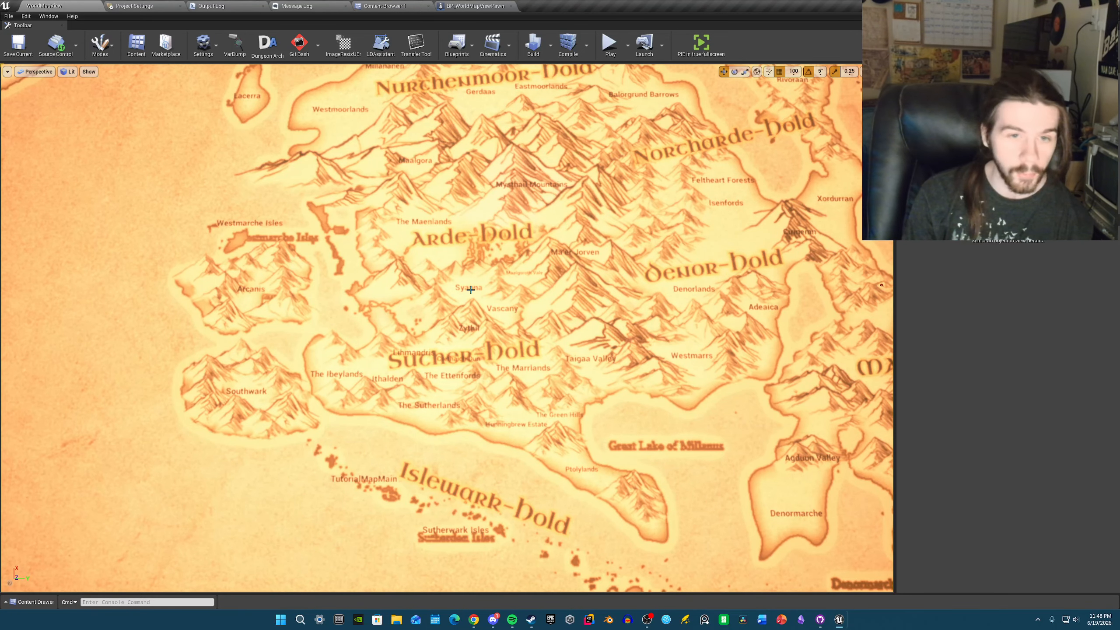
- Duplicate the Syanna label and place the copy south-west of the Marche-Hold title, just north of Agduun Valley
click(469, 288)
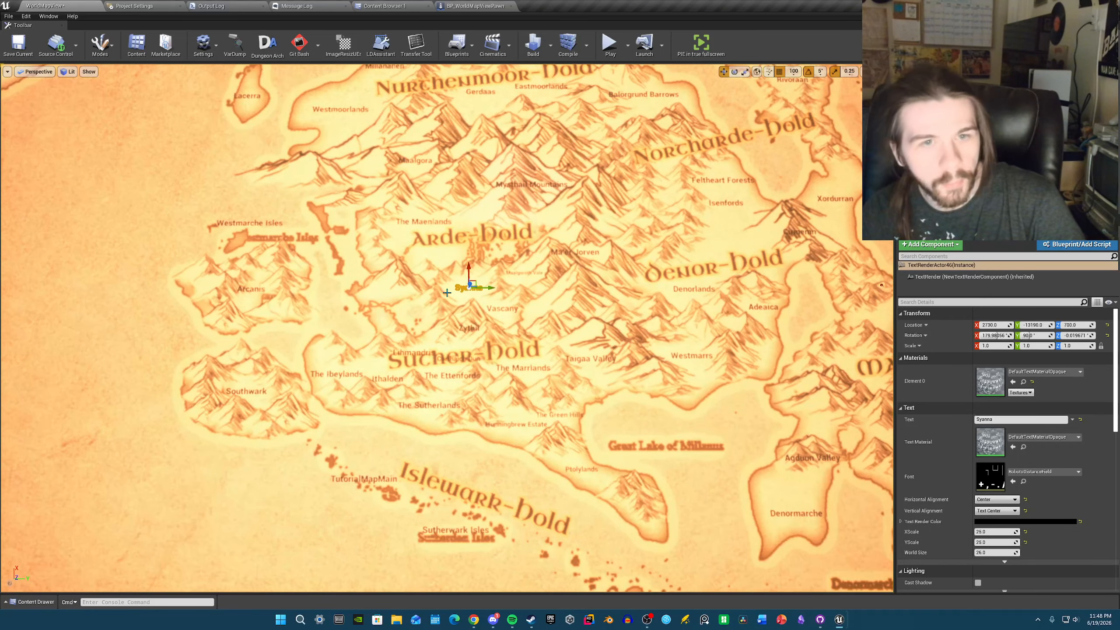
drag(470, 286, 667, 403)
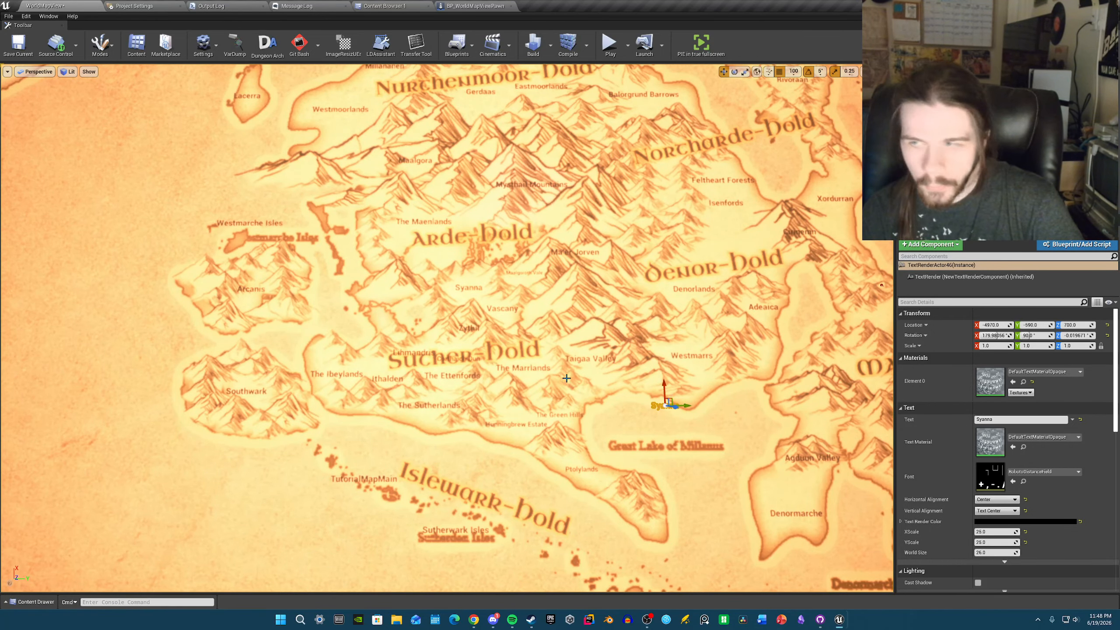
right_drag(574, 379, 579, 385)
key(d)
key(s)
drag(334, 365, 458, 373)
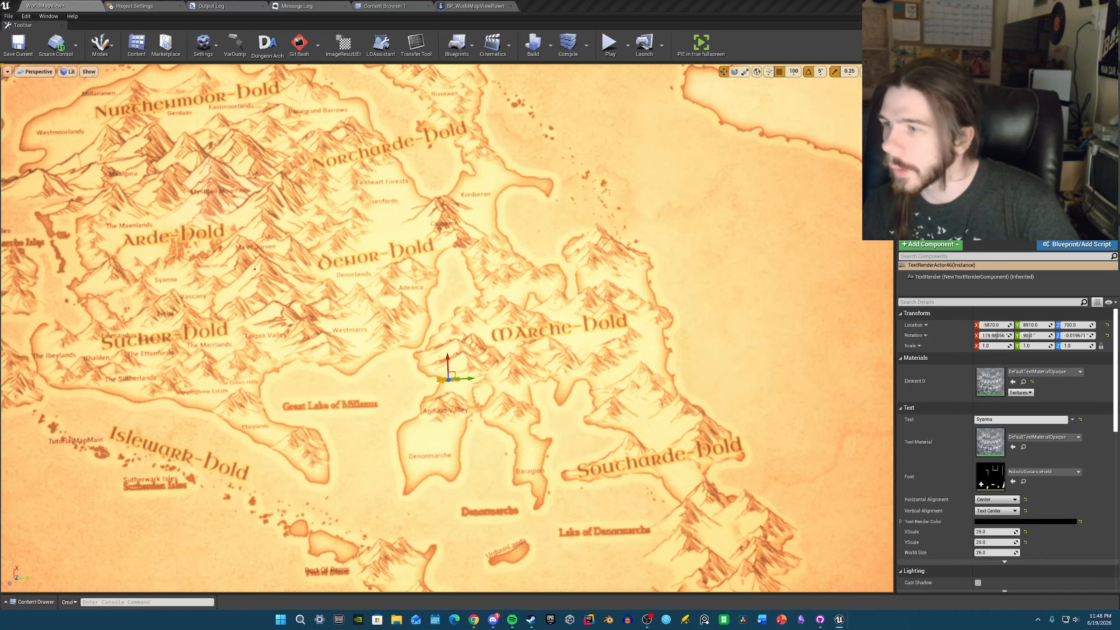
key(w)
right_drag(455, 352, 455, 352)
drag(455, 352, 465, 358)
- Change the text of the Syanna copy above Agduun Valley to "Zepha"
click(997, 419)
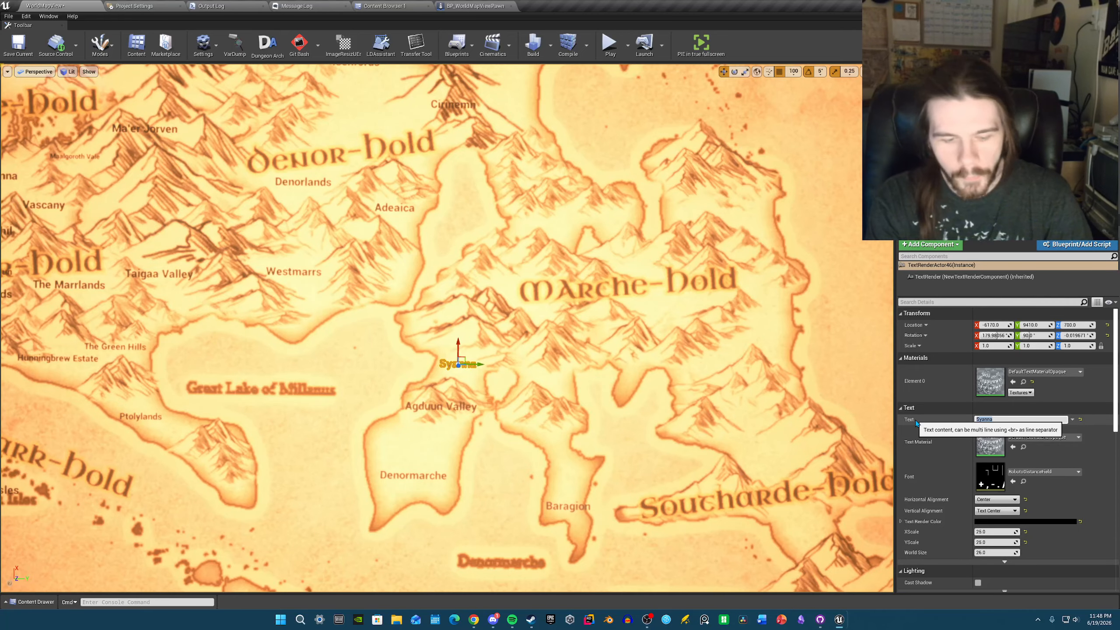
text(Zepha)
key(Return)
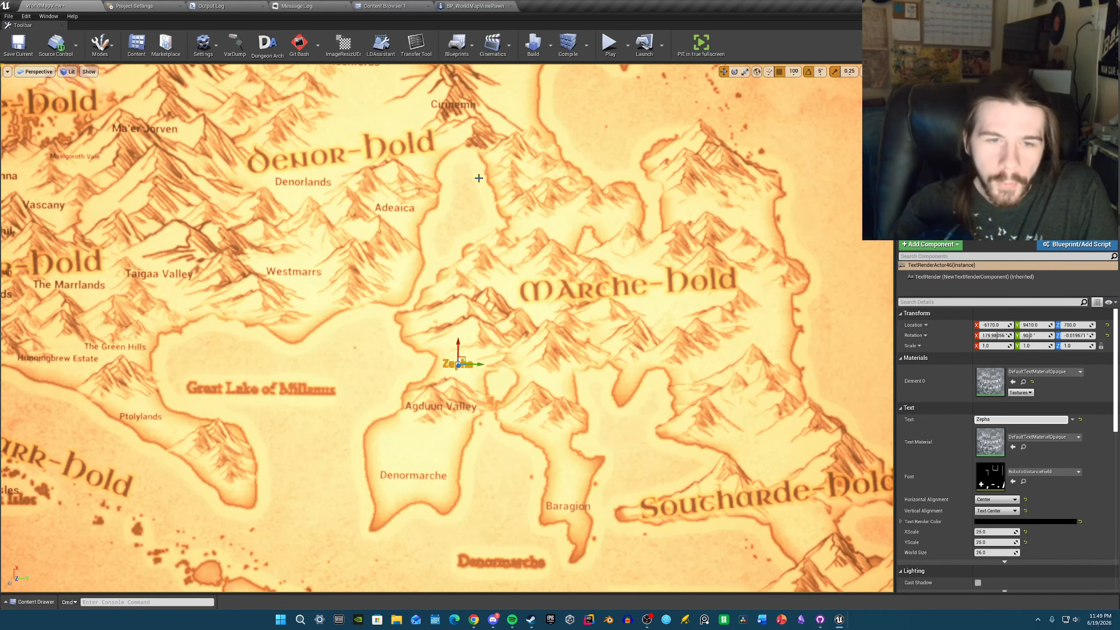
drag(467, 359, 494, 353)
key(super)
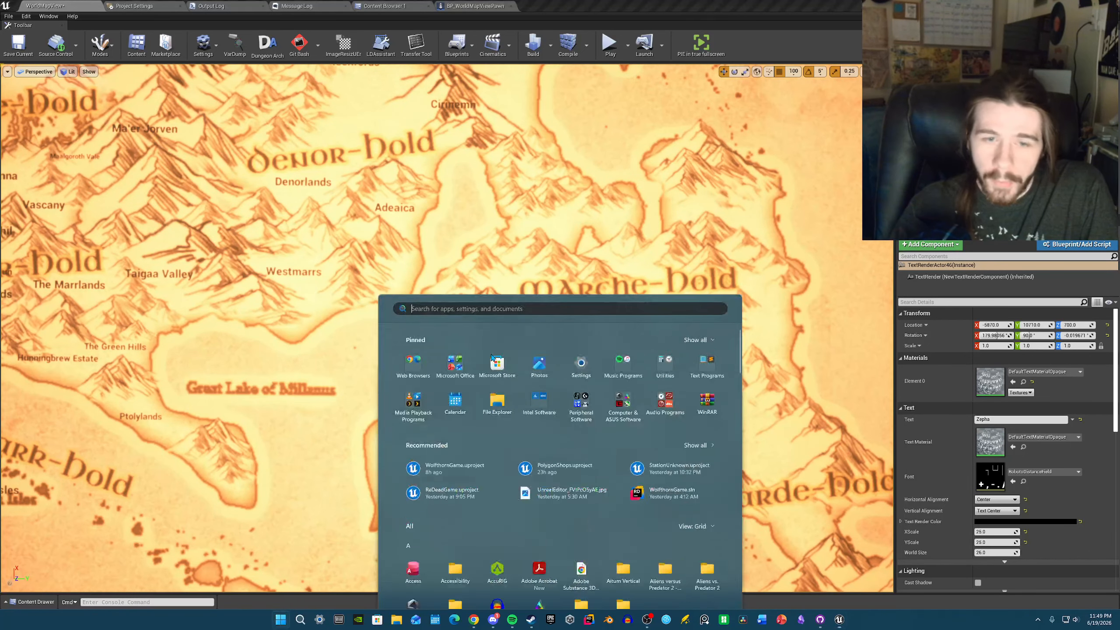
key(super)
key(ctrl+z)
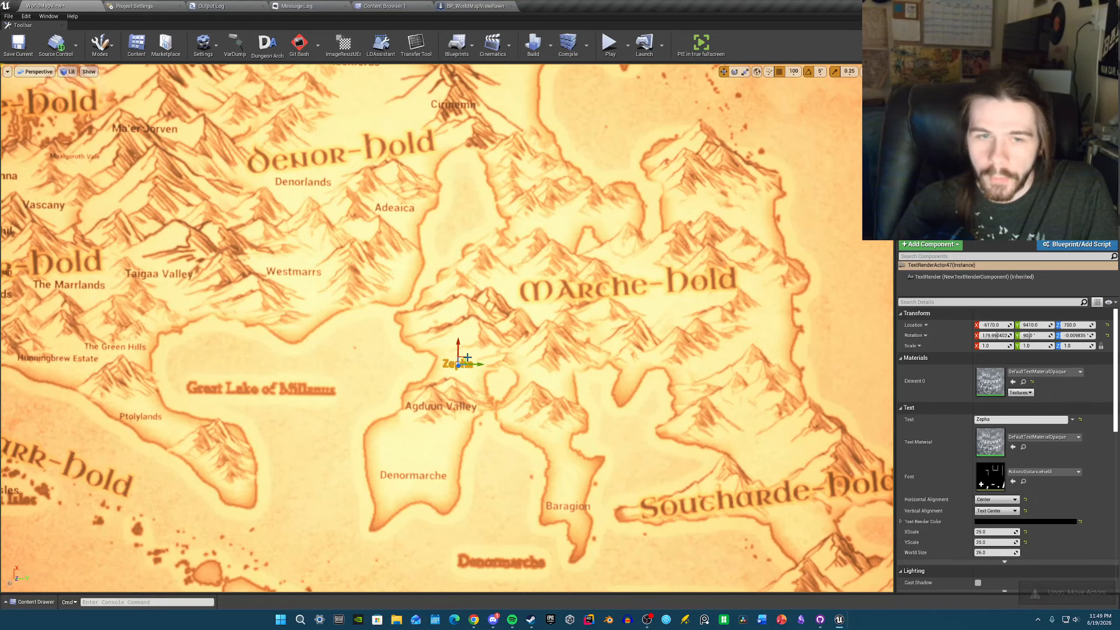
- Duplicate the Zepha label eastward and move the copy south onto the peninsula above the Baragion label
alt+drag(462, 360, 553, 369)
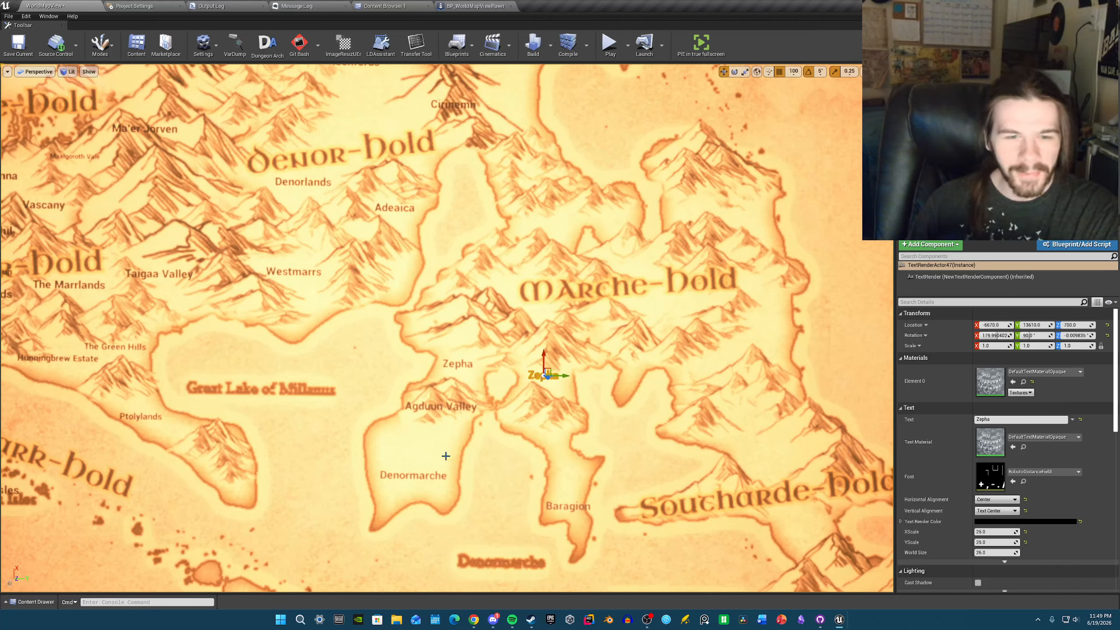
click(434, 474)
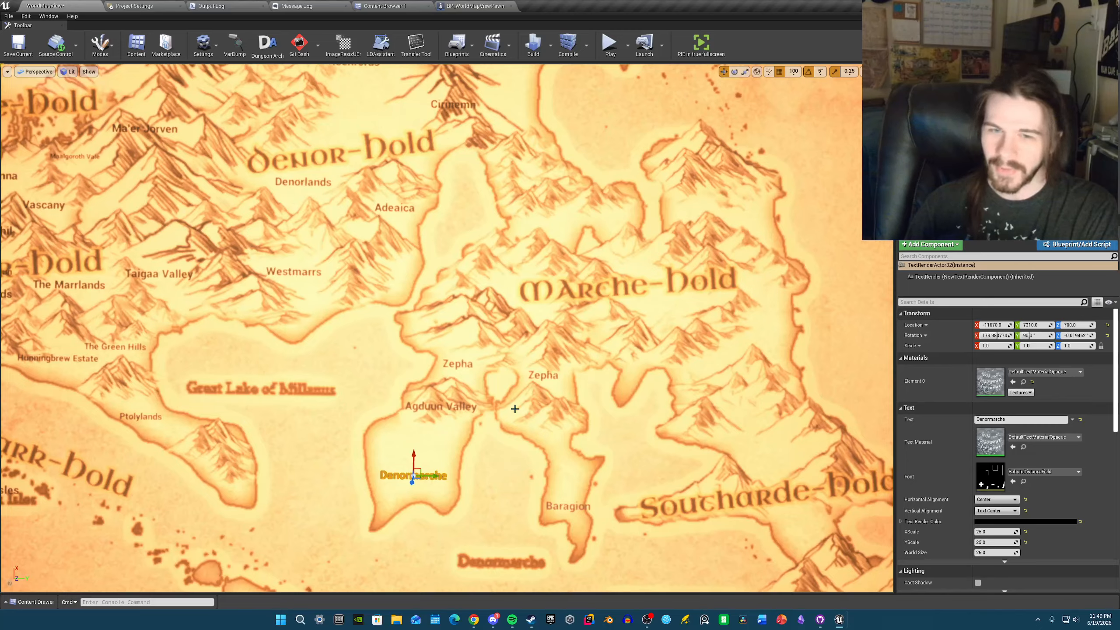
click(543, 376)
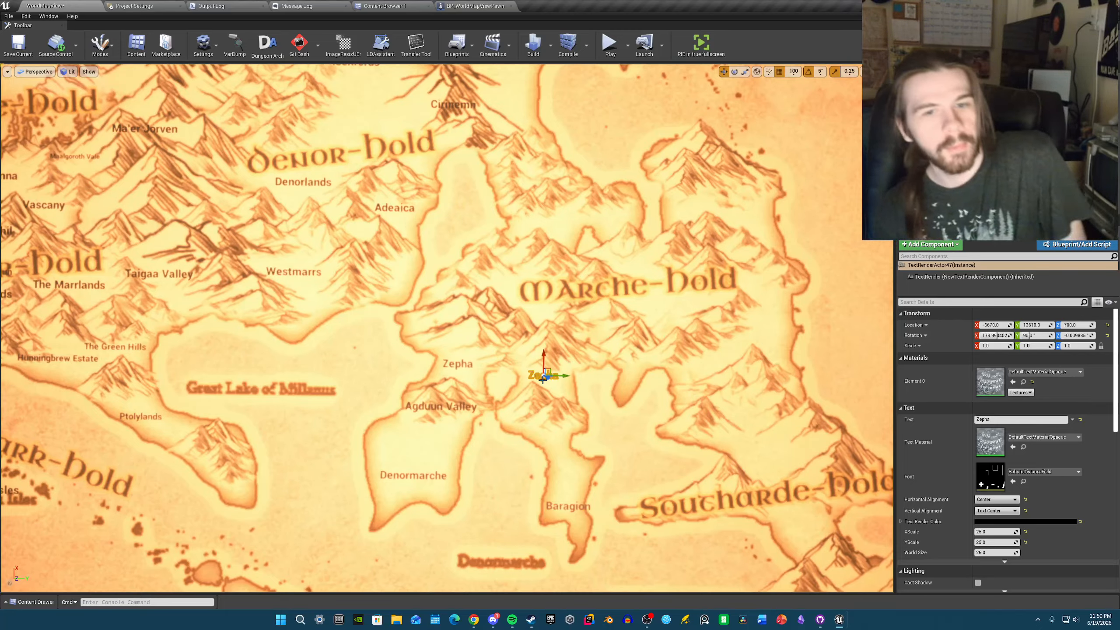
drag(547, 375, 557, 429)
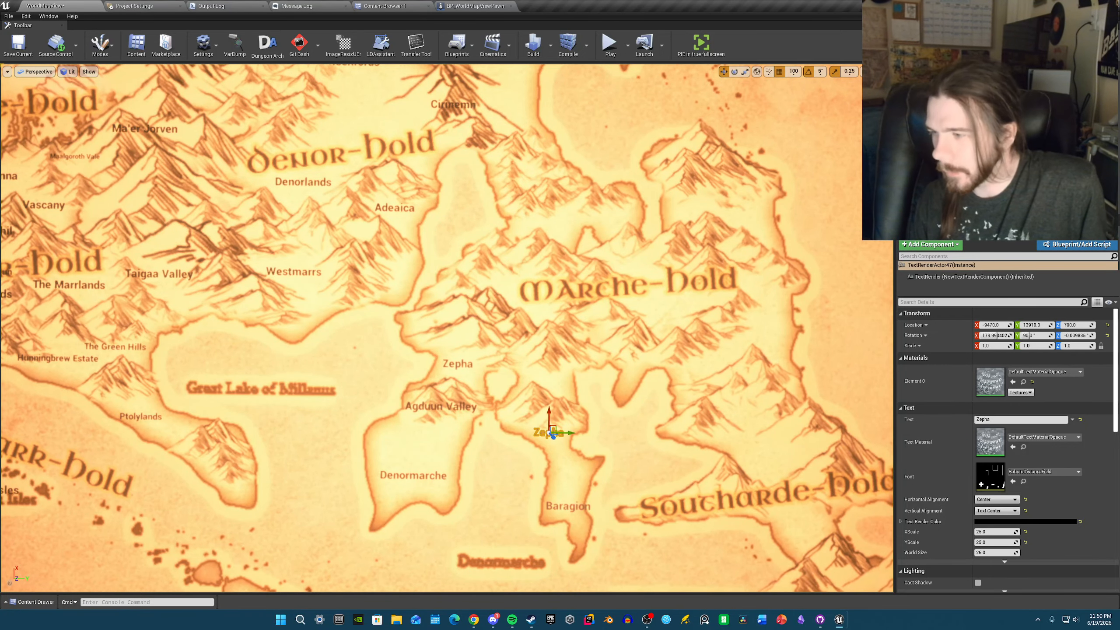
scroll(723, 361, down, 1)
mouse_move(575, 225)
right_down()
mouse_move(494, 186)
mouse_move(576, 225)
right_up()
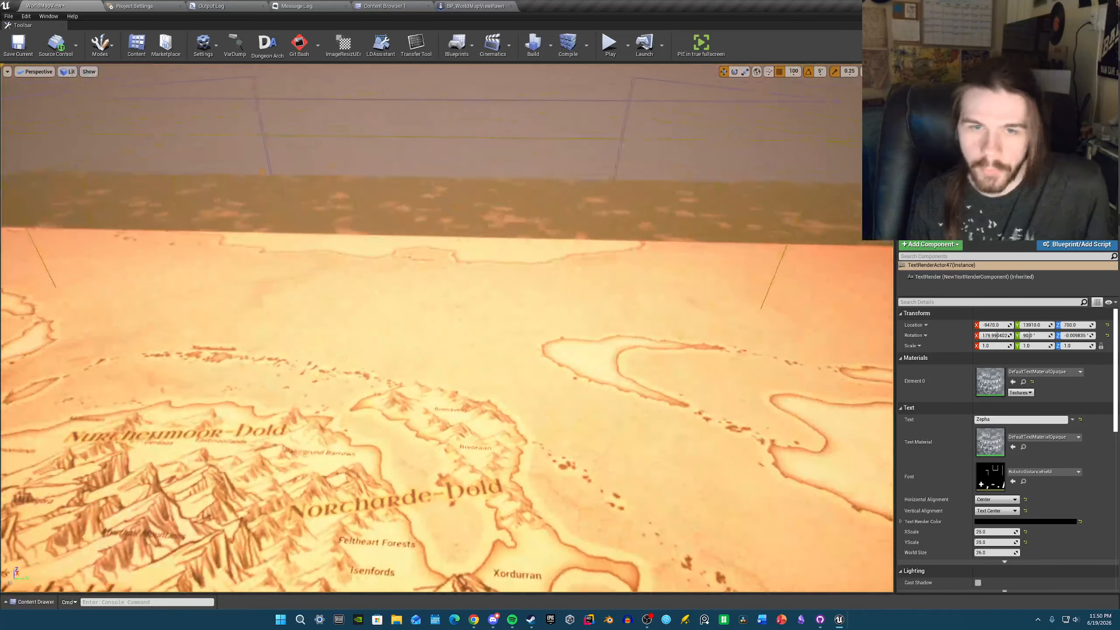
click(575, 225)
scroll(567, 278, down, 2)
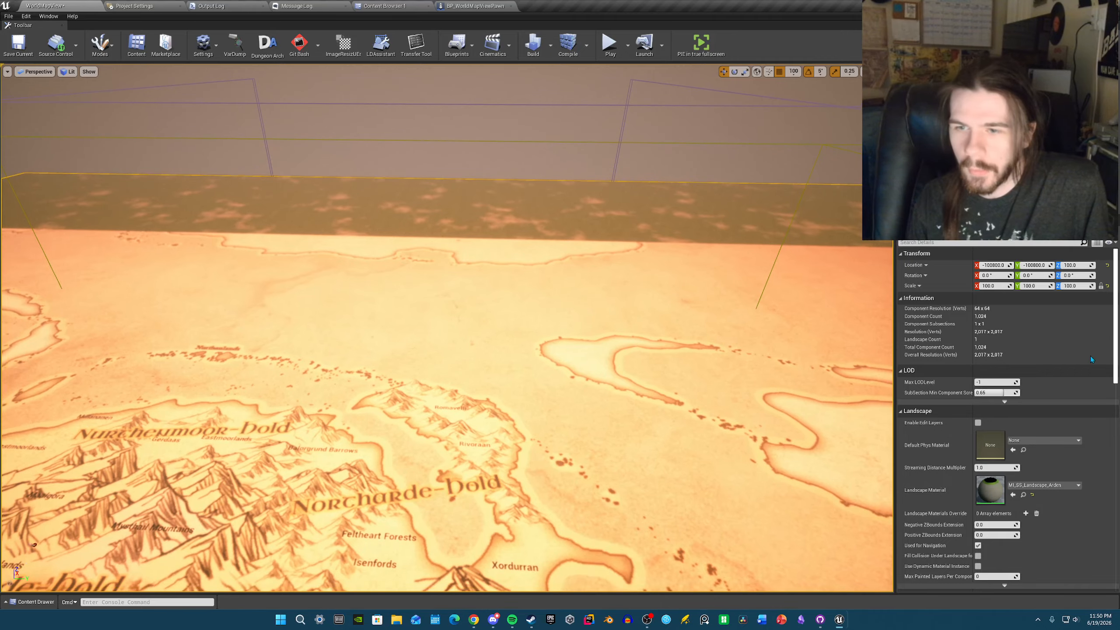
right_drag(853, 258, 848, 357)
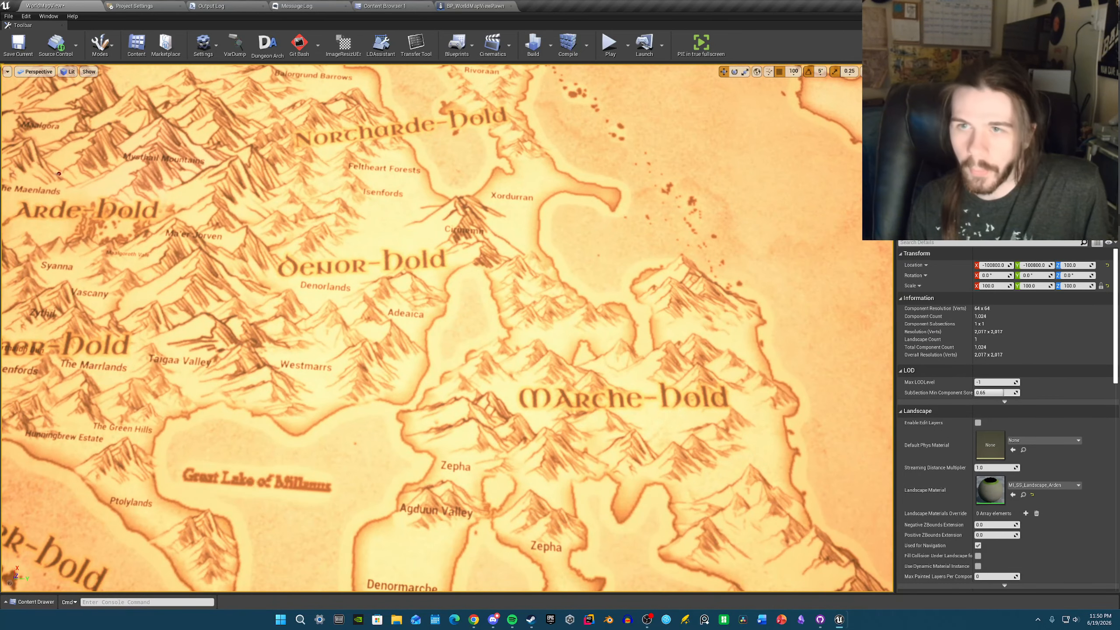
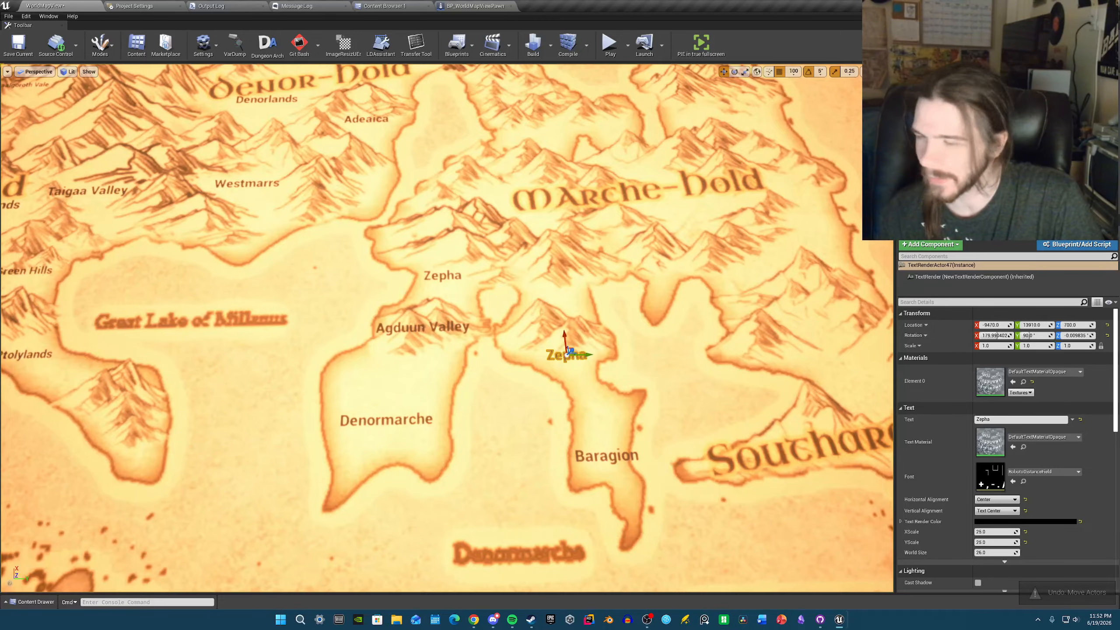
- Change the text of the Zepha copy above Baragion to "Eastmarrs" and nudge the label slightly south-west
key(d)
right_drag(507, 362, 489, 360)
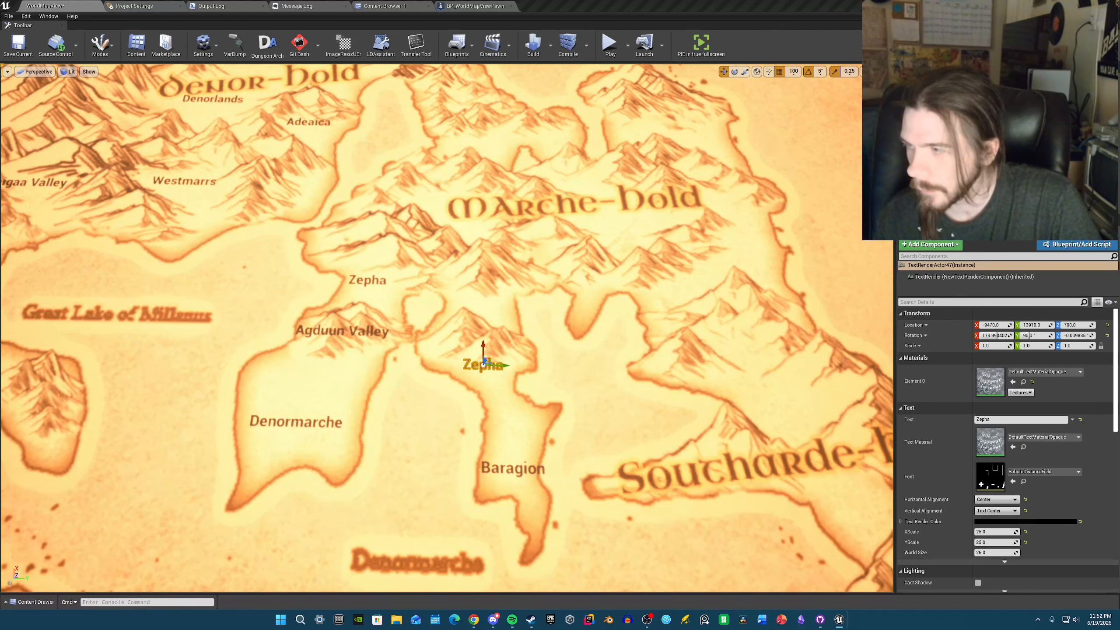
right_drag(540, 419, 519, 411)
click(1014, 420)
text(Eastmarrs)
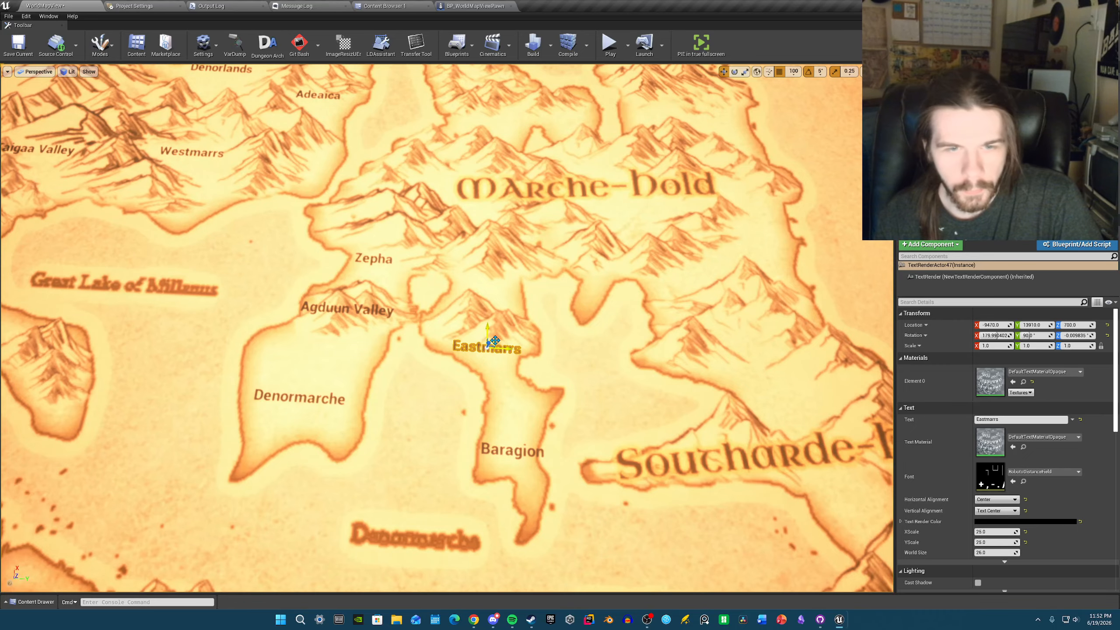
drag(493, 339, 490, 343)
- Duplicate the Baragion label eastward and move the copy onto the land just north of the Southarde-Hold title
mouse_move(524, 353)
right_down()
mouse_move(549, 349)
mouse_move(531, 349)
right_up()
click(483, 404)
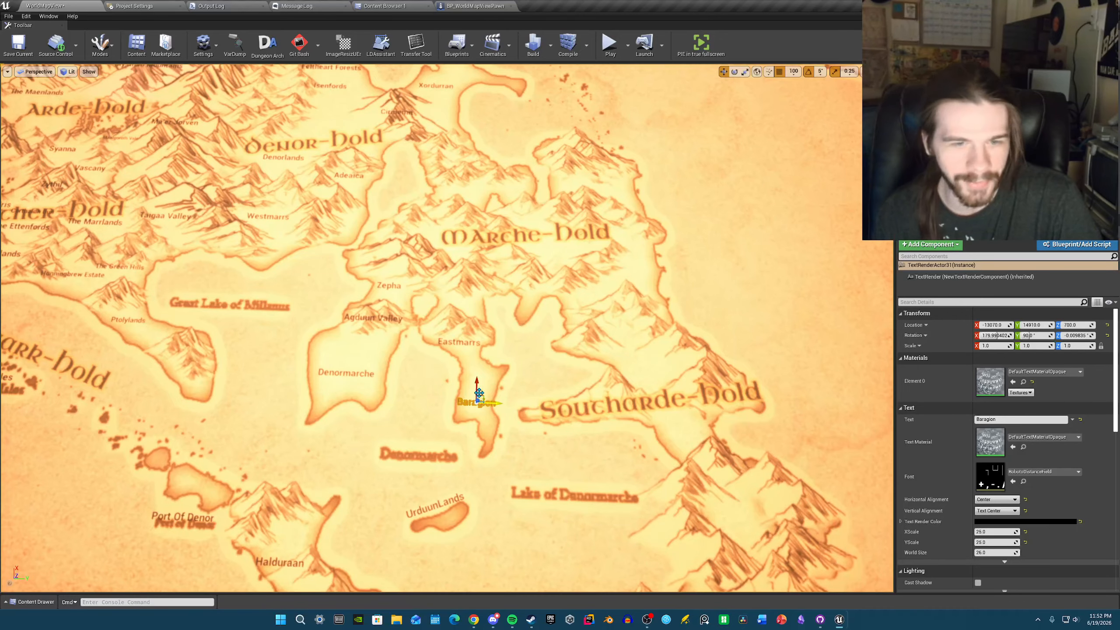
alt+drag(484, 397, 658, 404)
click(621, 399)
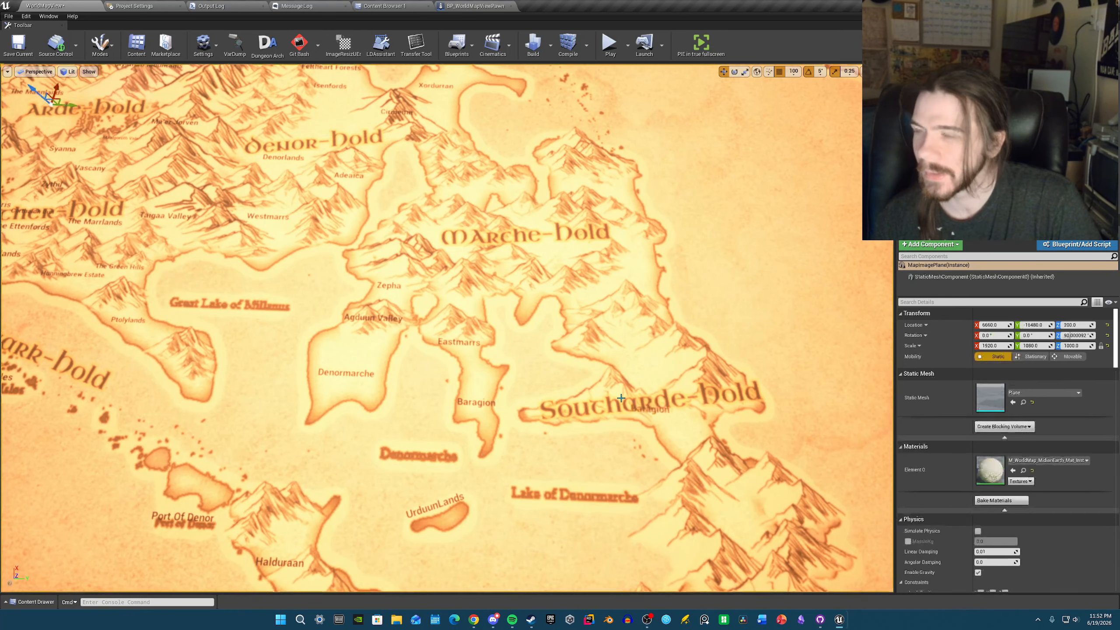
click(648, 412)
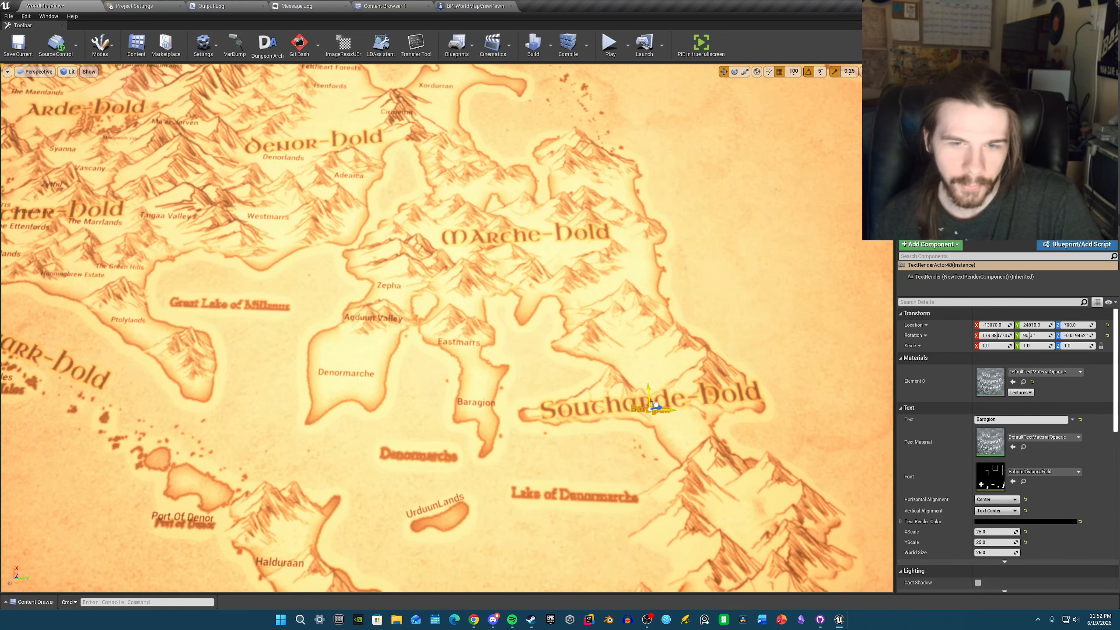
drag(663, 401, 636, 349)
- Move the Baragion copy north to just south-east of the Marche-Hold title and change its text to "Galagen"
key(d)
right_drag(636, 350, 610, 369)
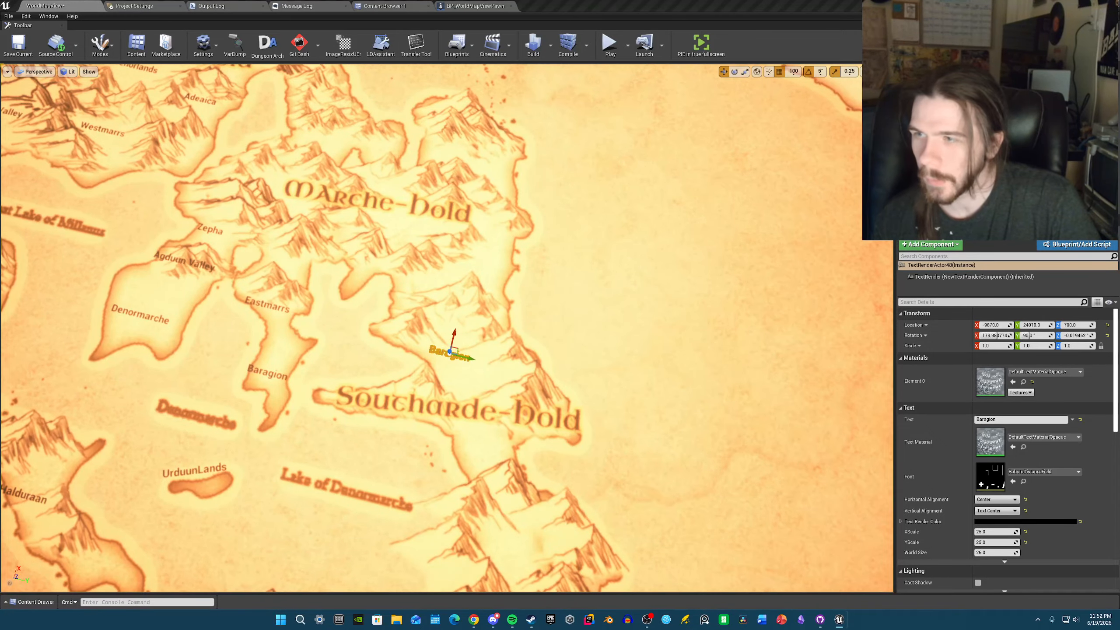
key(a)
right_drag(553, 333, 582, 334)
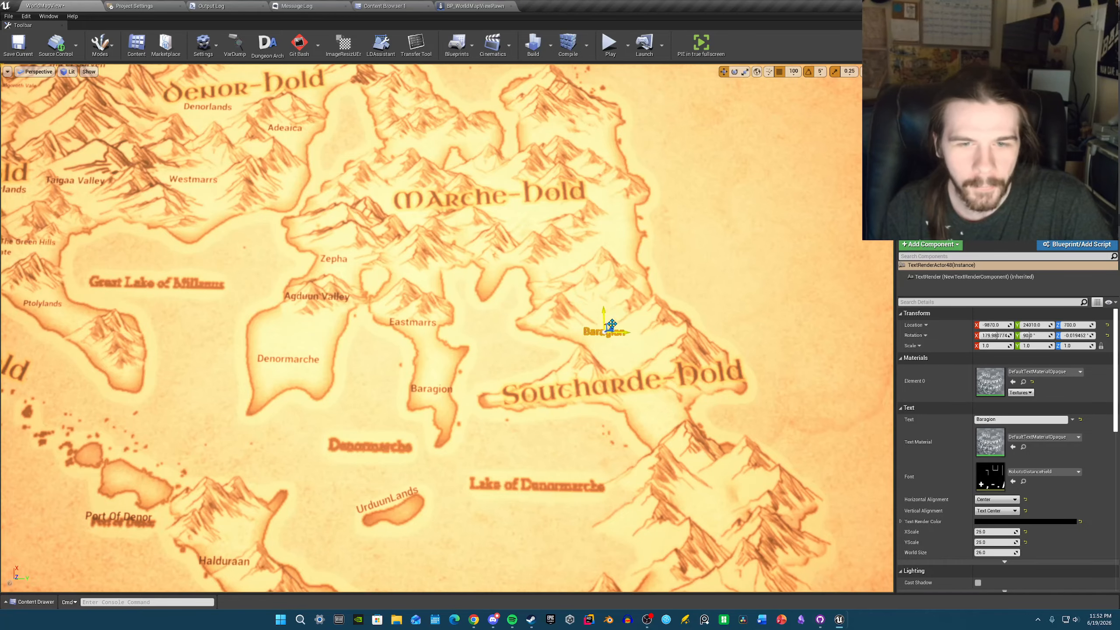
drag(611, 325, 611, 228)
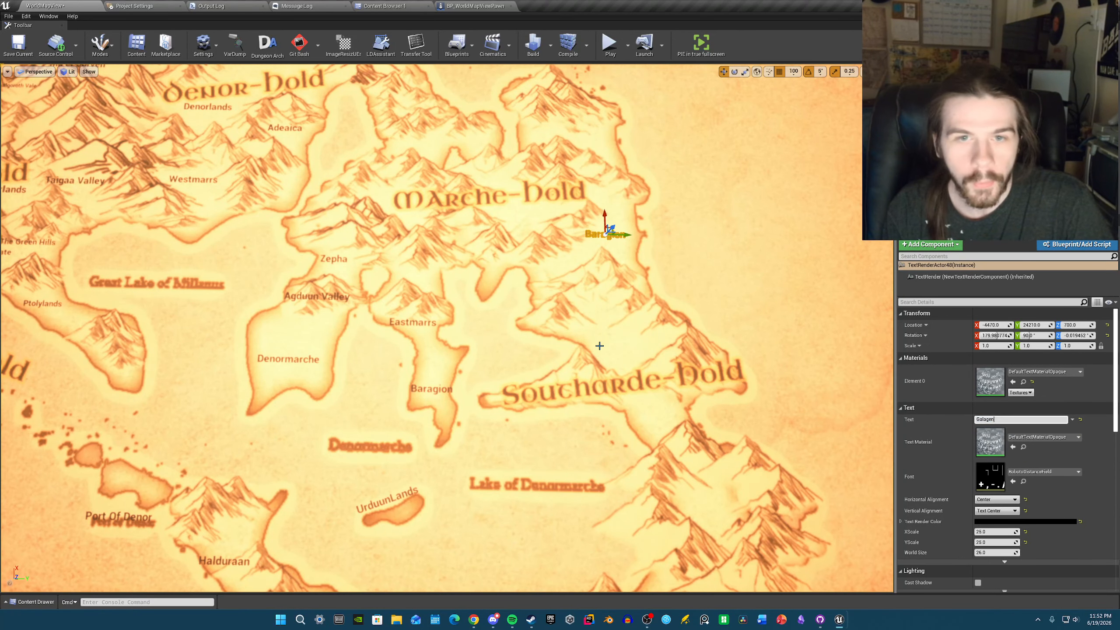
right_drag(600, 345, 630, 314)
key(w)
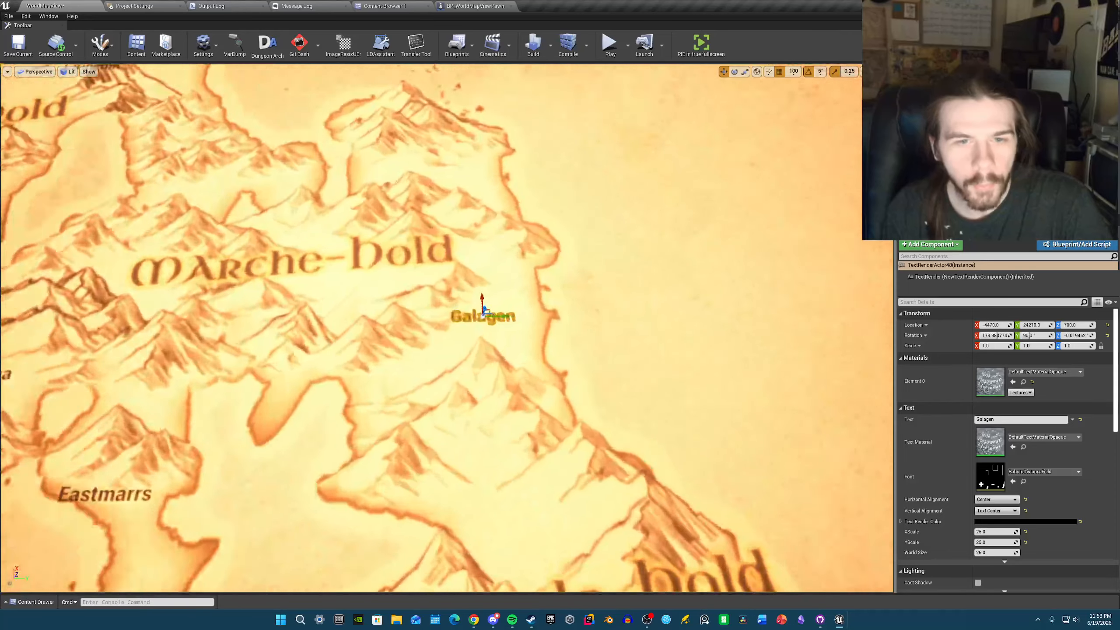
right_drag(525, 304, 498, 324)
key(s)
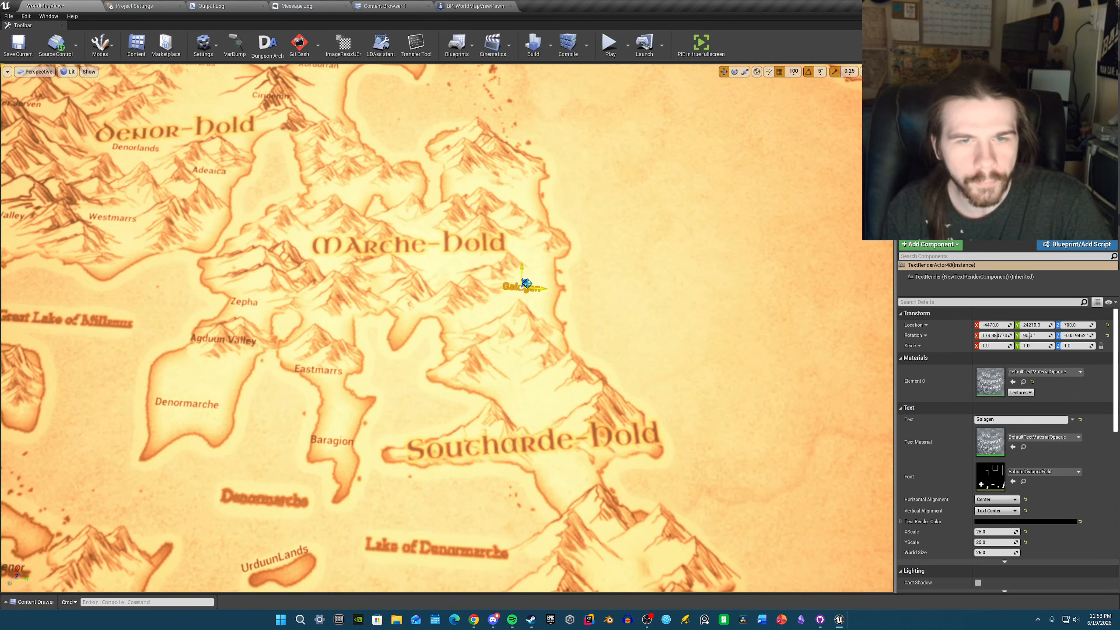
- Duplicate the Galagen label south-westward to the coast below the Marche-Hold title and change the copy's text to "Karrubia"
alt+drag(526, 283, 443, 300)
mouse_move(443, 300)
right_down()
mouse_move(508, 309)
mouse_move(447, 299)
right_up()
key(a)
key(d)
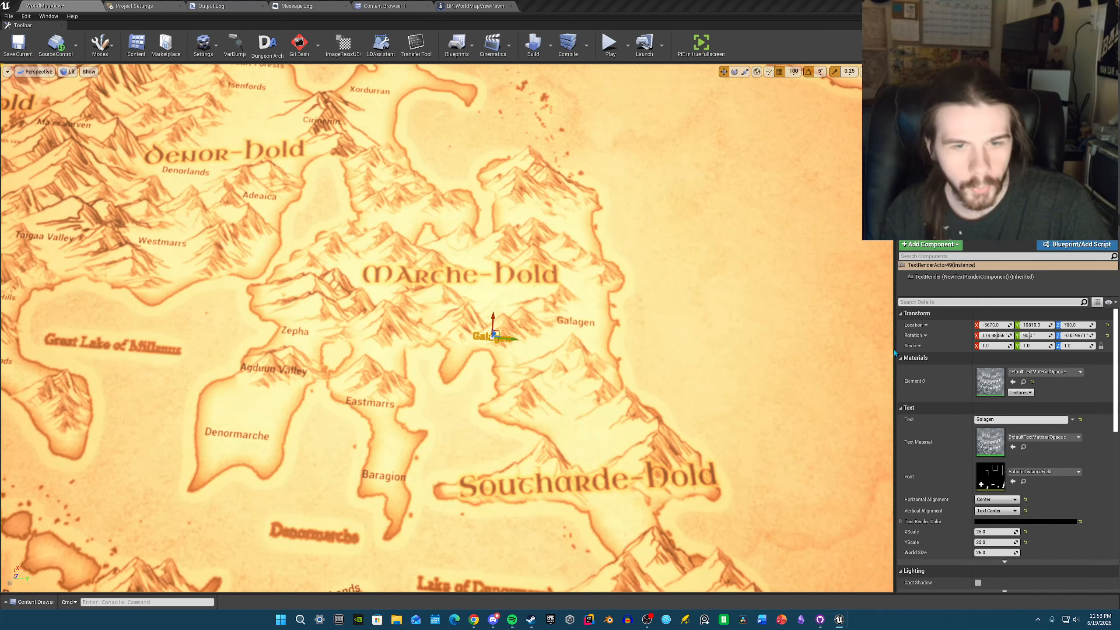
right_drag(694, 309, 705, 312)
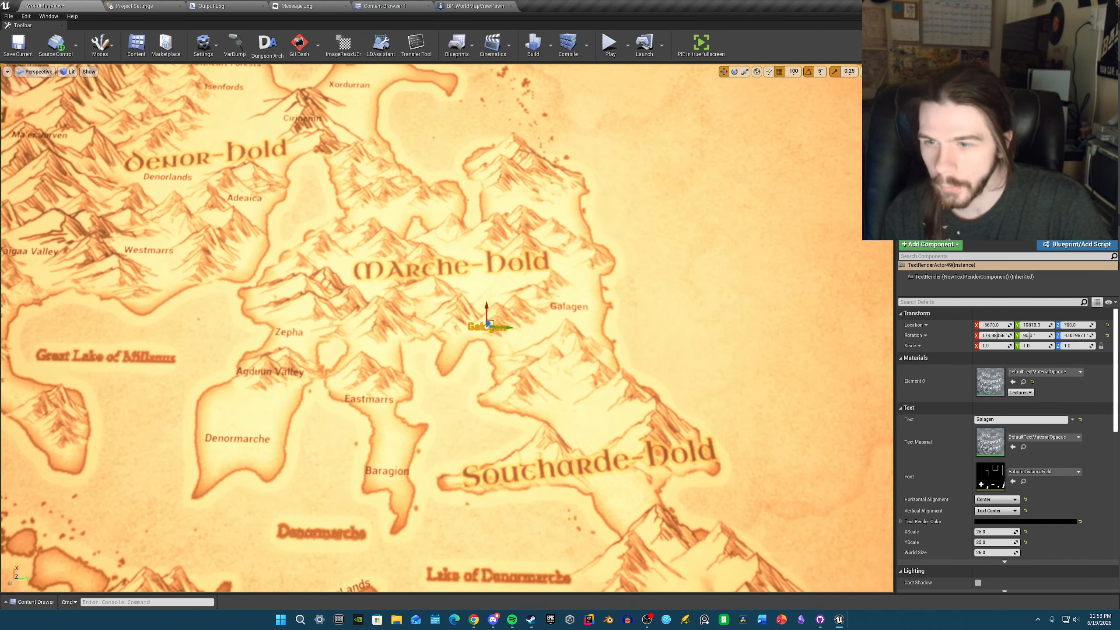
click(1016, 420)
key(ctrl+a)
text(Karrubia)
right_drag(458, 343, 451, 337)
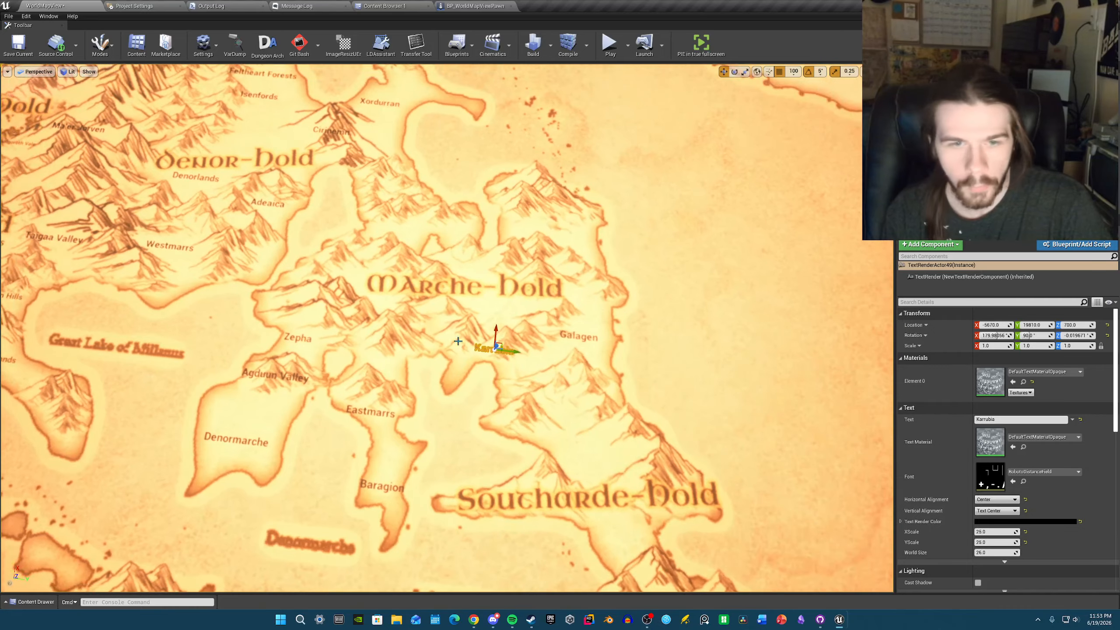
- Move the Karrubia label north to just beneath the eastern half of the Marche-Hold title
drag(503, 344, 510, 301)
key(s)
right_drag(510, 302, 485, 313)
click(521, 324)
click(487, 305)
key(w)
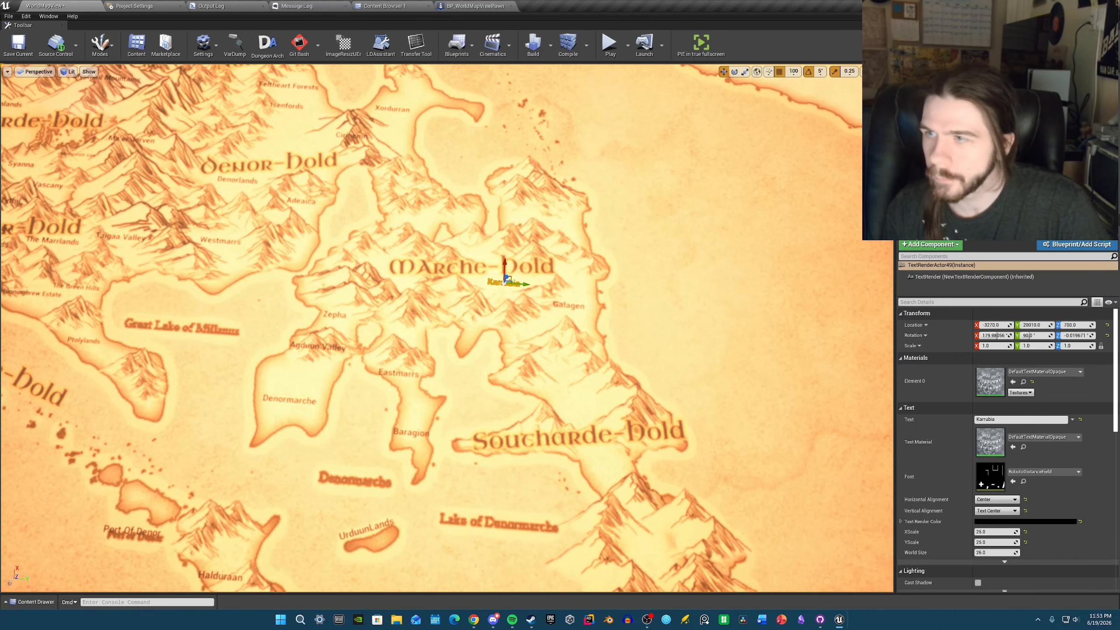
key(f)
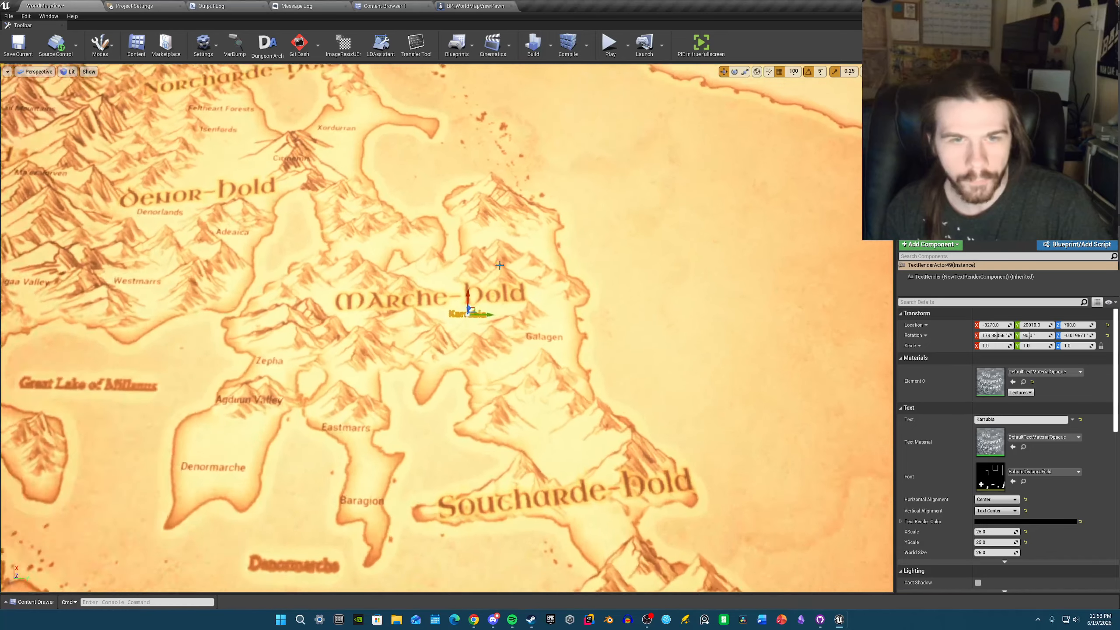
- Duplicate the Karrubia label onto the peninsula north-east of the Marche-Hold title and change the copy's text to "Eastmarche"
alt+drag(463, 311, 508, 227)
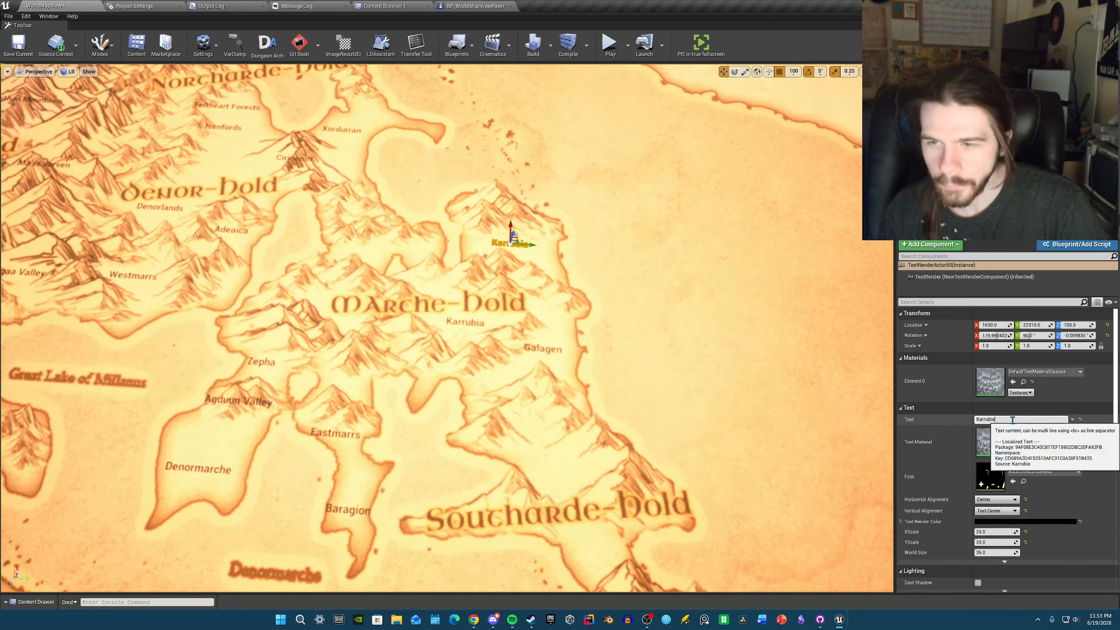
click(999, 420)
text(Eastmarche)
key(Return)
key(w)
right_drag(518, 280, 545, 293)
key(s)
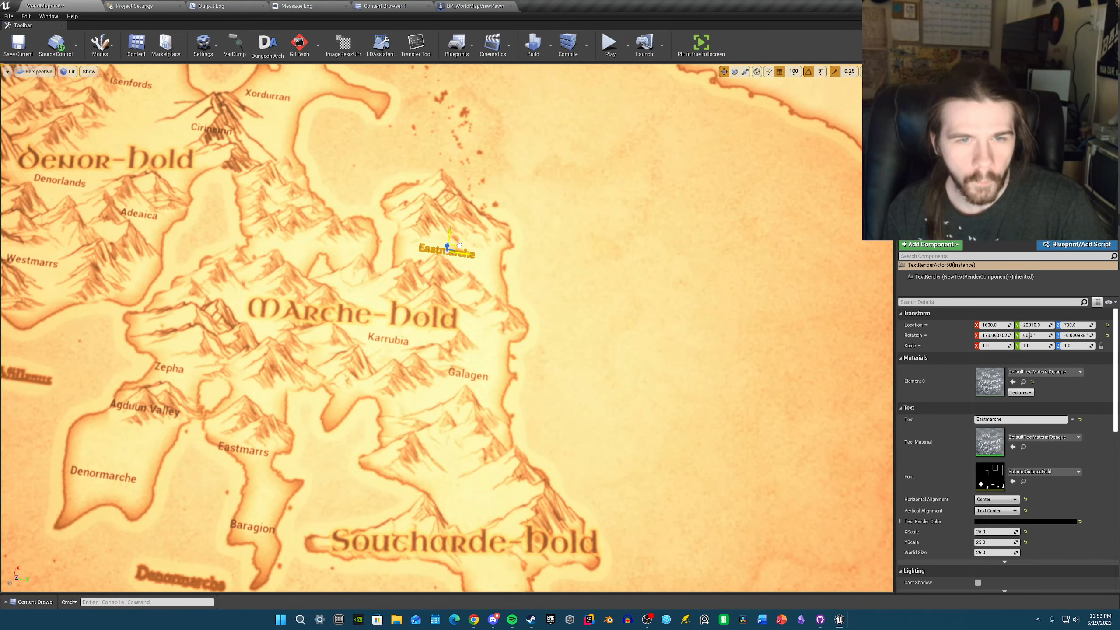
- Nudge the Eastmarche label slightly, duplicate it westward and move the copy to just north-west of the Marche-Hold title
drag(458, 246, 462, 244)
key(s)
right_drag(462, 244, 479, 247)
key(a)
alt+drag(558, 286, 450, 279)
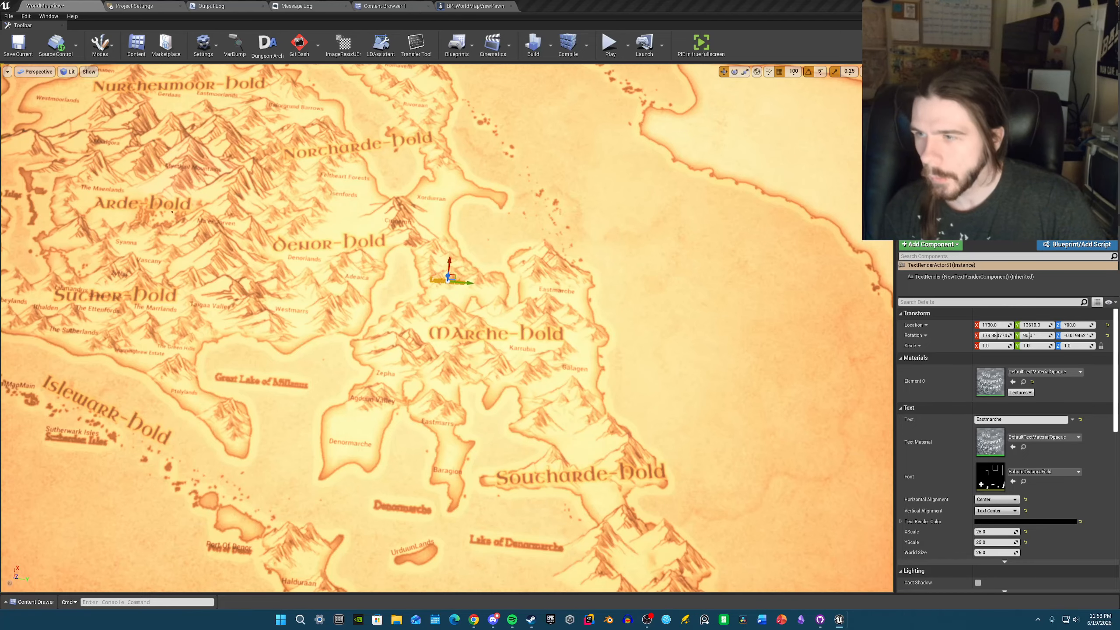
key(w)
right_drag(441, 304, 441, 303)
key(a)
drag(523, 277, 501, 320)
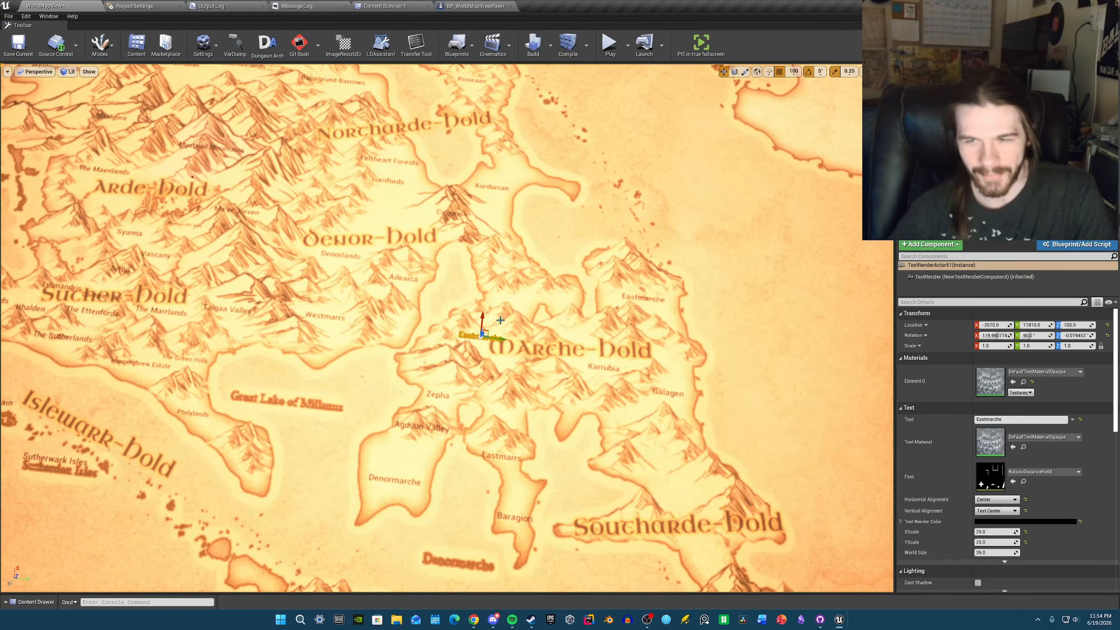
- Change the text of the Eastmarche copy beside the Marche-Hold title to "Telmland" and undo a trial move eastward
click(1020, 419)
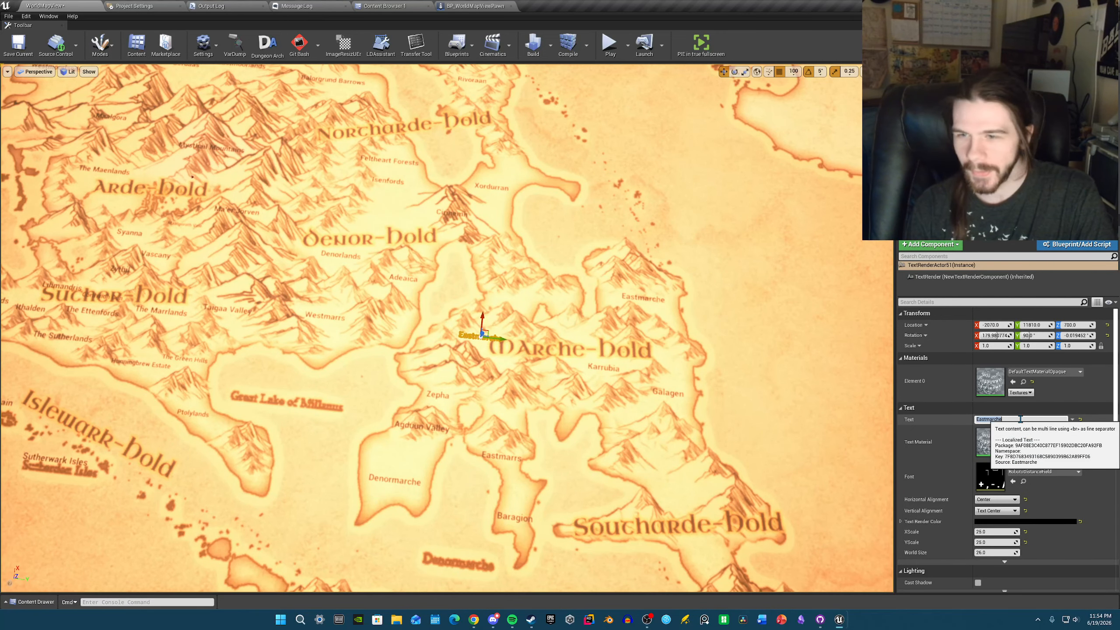
click(631, 298)
click(636, 297)
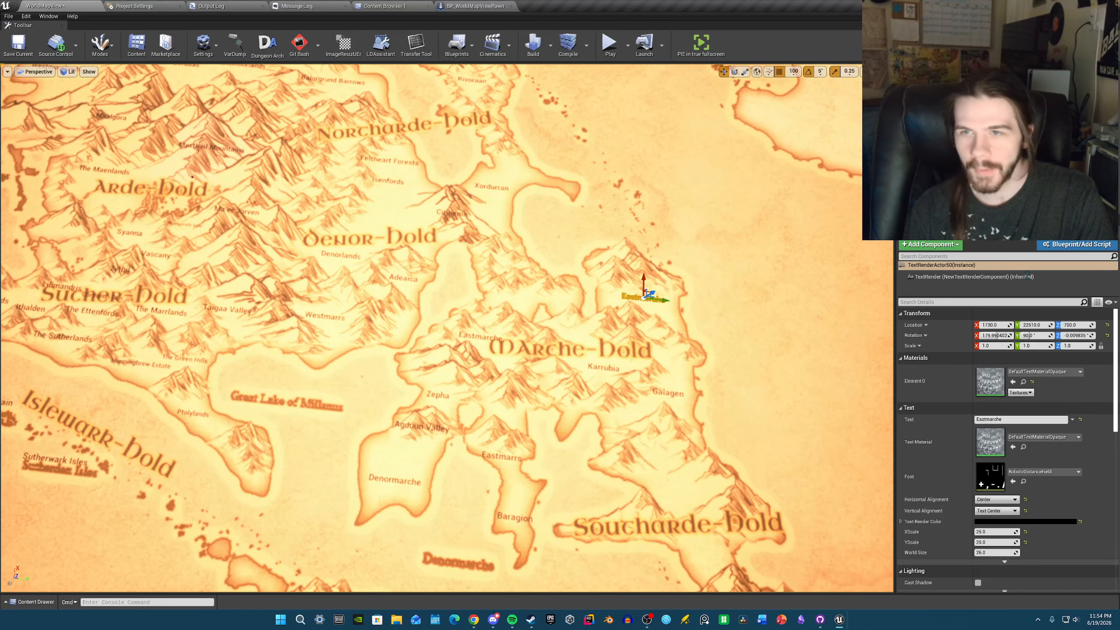
click(478, 336)
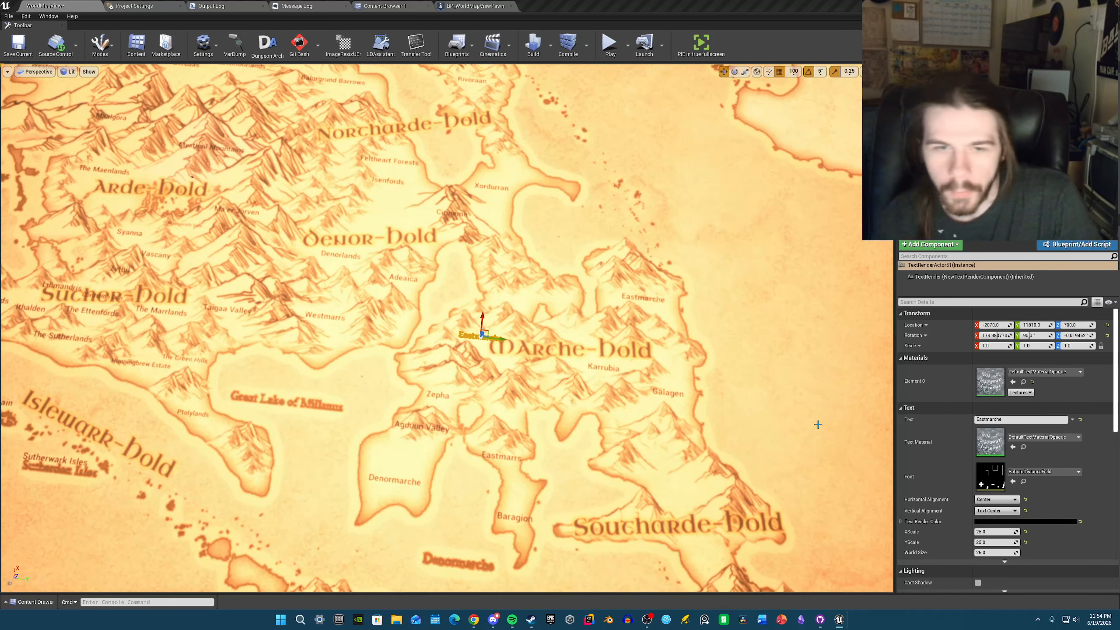
scroll(818, 424, down, 1)
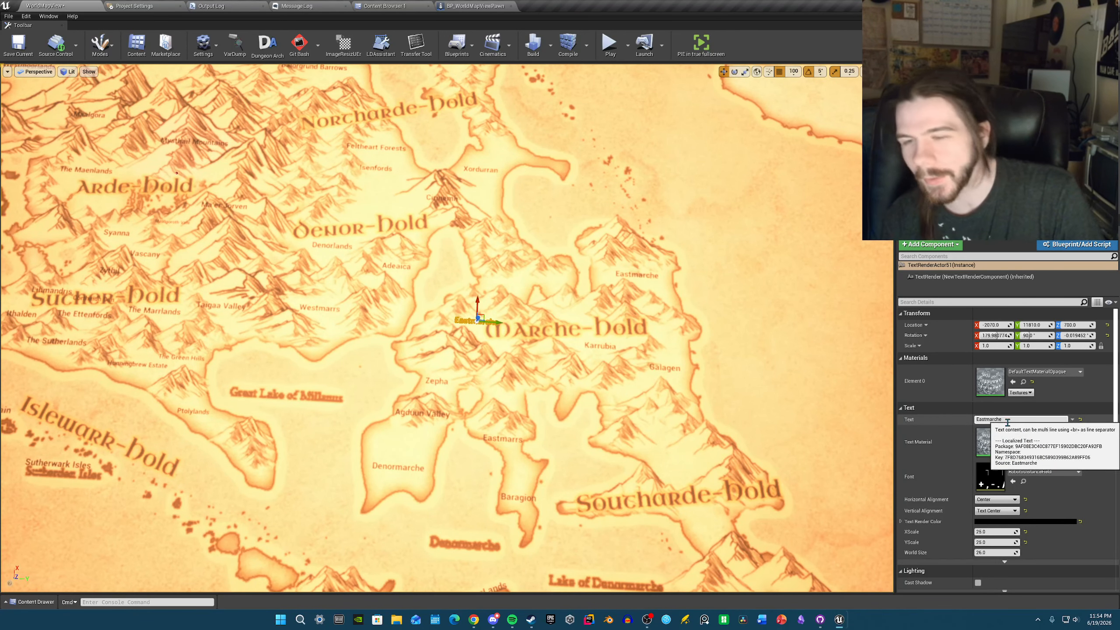
drag(1008, 422, 949, 424)
text(Telmland)
key(Return)
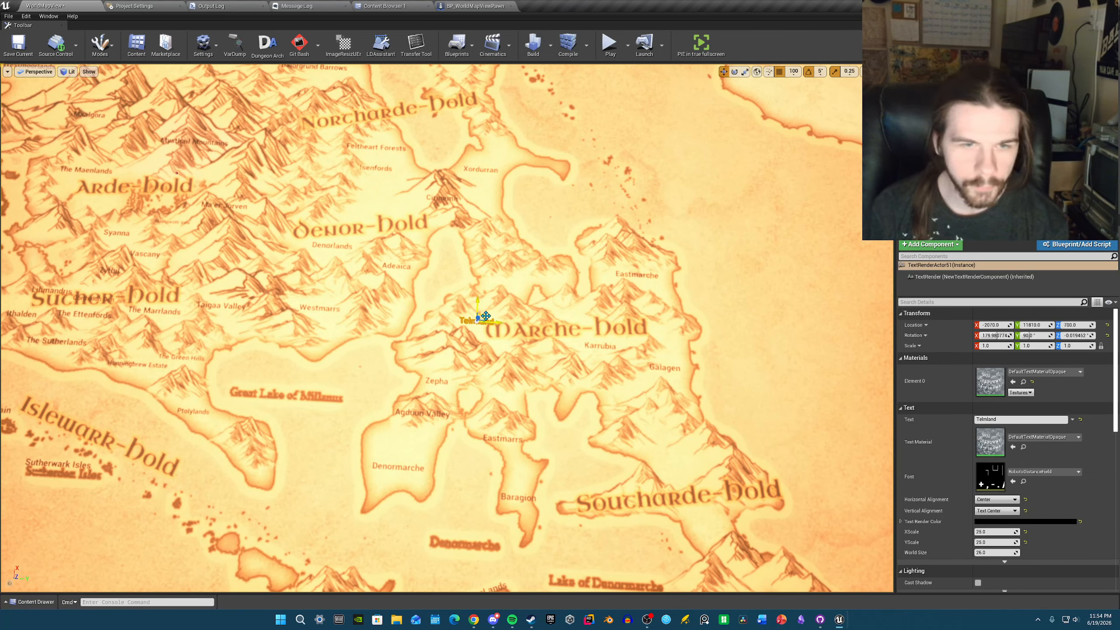
drag(483, 313, 507, 313)
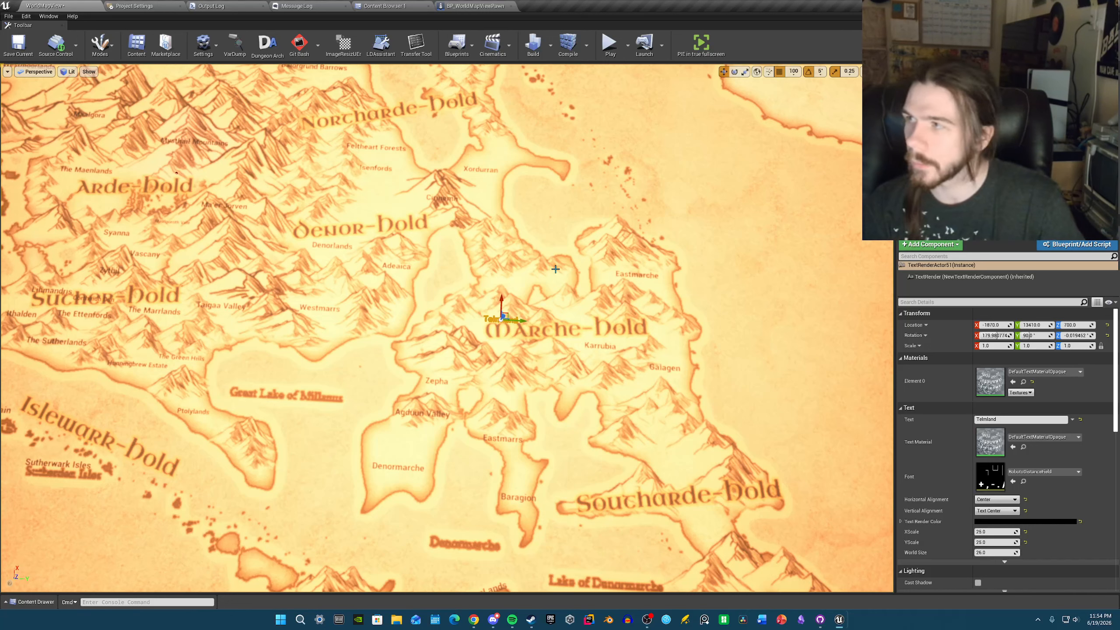
key(ctrl+z)
- Duplicate the Telmland label southward and position the copy east of Zepha, above the Eastmarrs label
scroll(529, 339, up, 5)
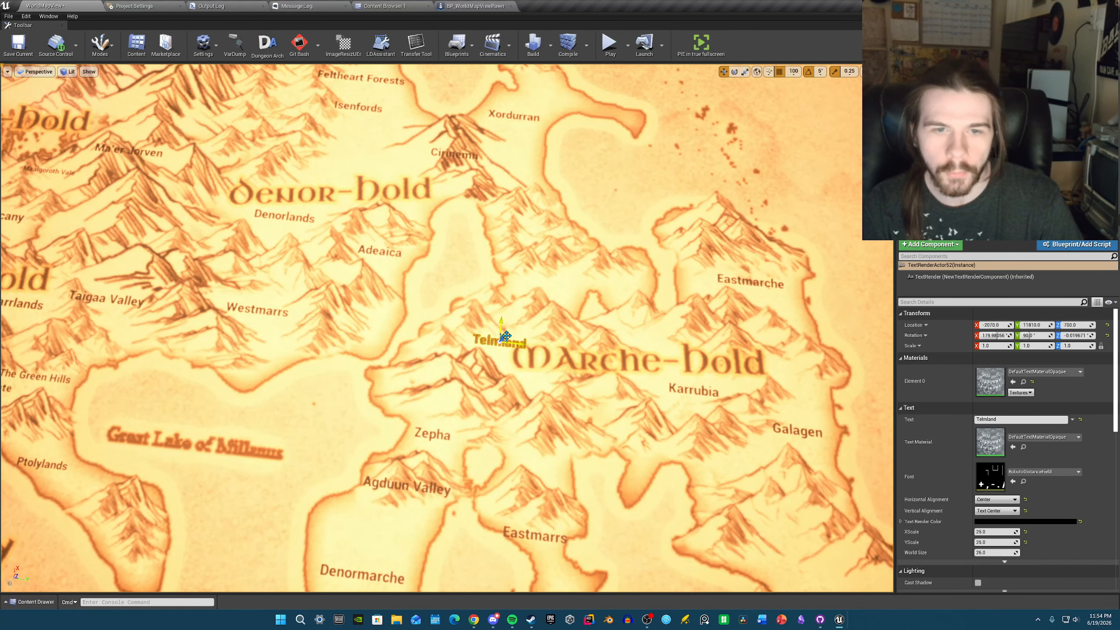
right_drag(514, 336, 547, 337)
alt+drag(474, 322, 523, 396)
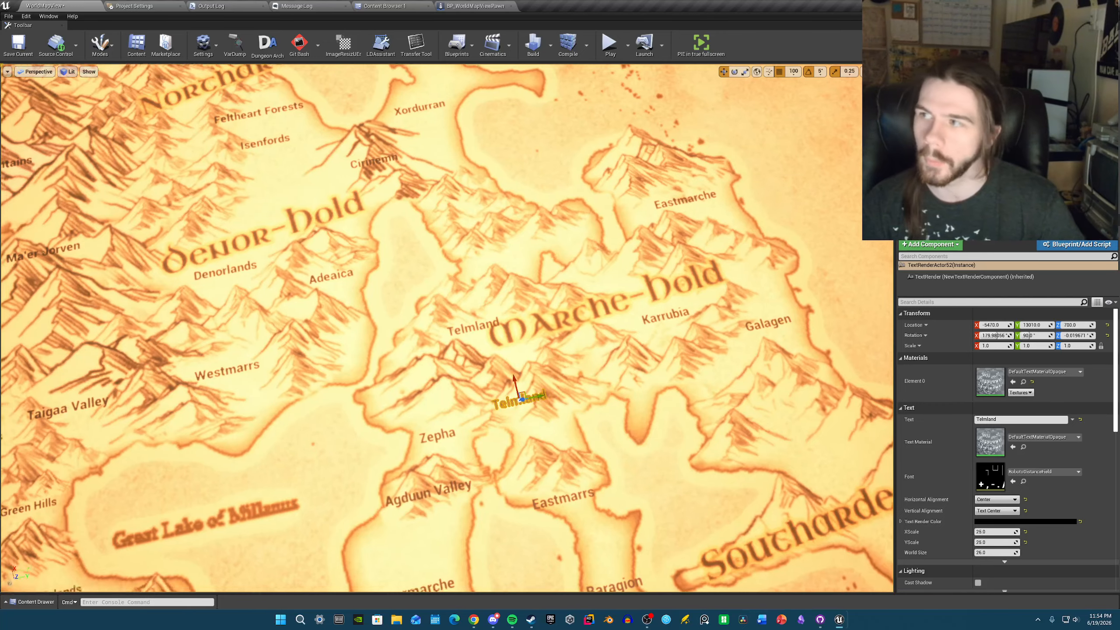
right_drag(550, 398, 516, 398)
drag(527, 411, 561, 414)
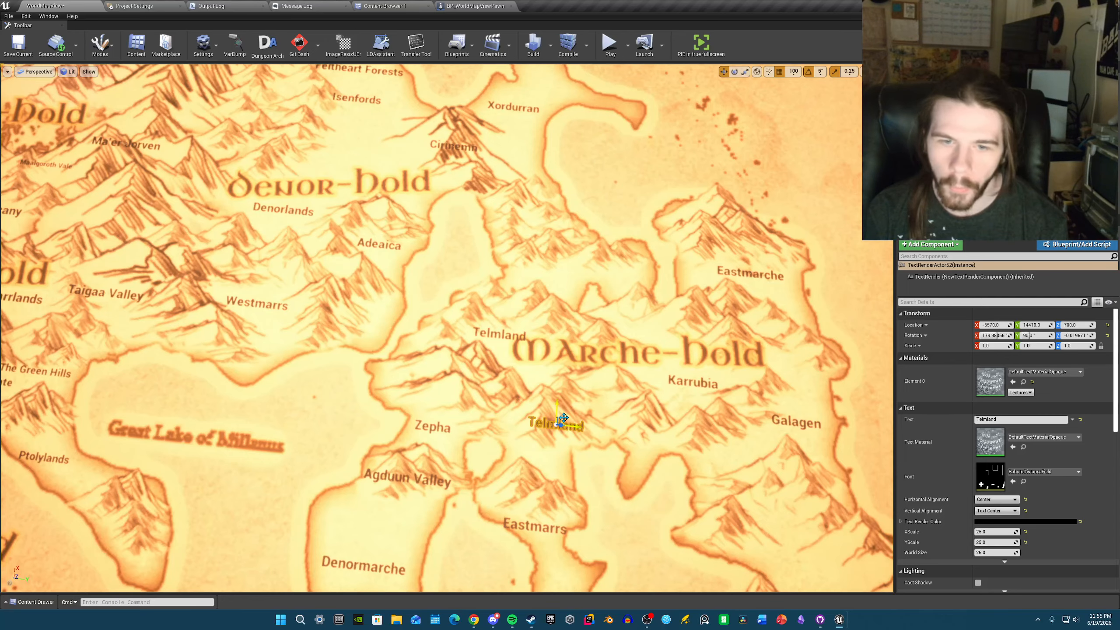
drag(563, 417, 547, 438)
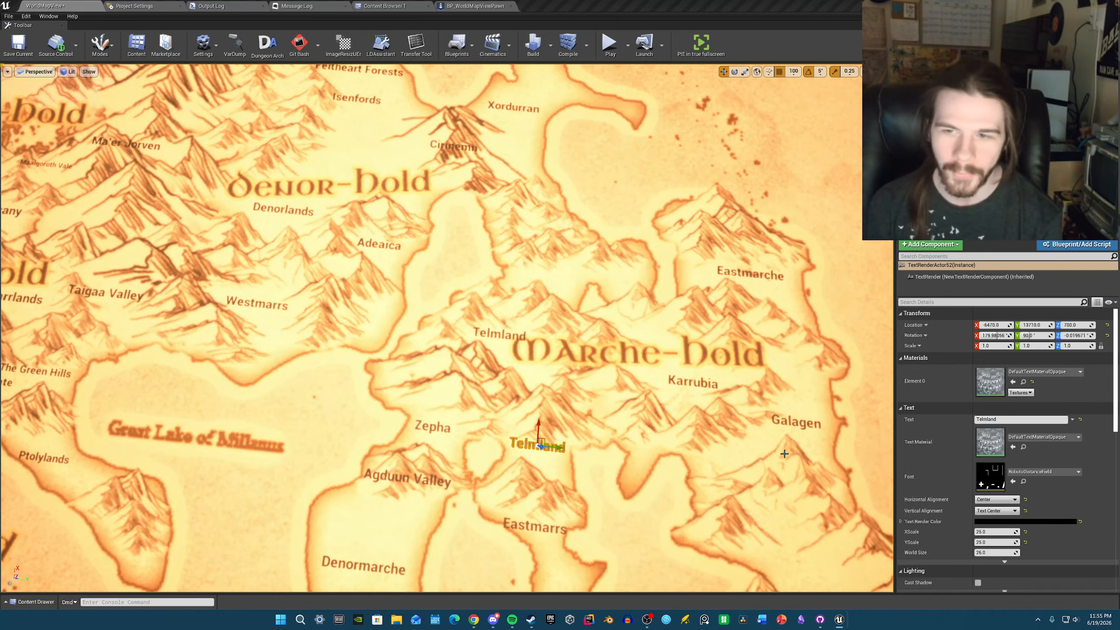
- Replace the text of the Telmland copy east of Zepha with the pasted name "Eastmarrs" and nudge the label slightly south
right_drag(785, 454, 804, 459)
click(1010, 420)
double_click(1010, 419)
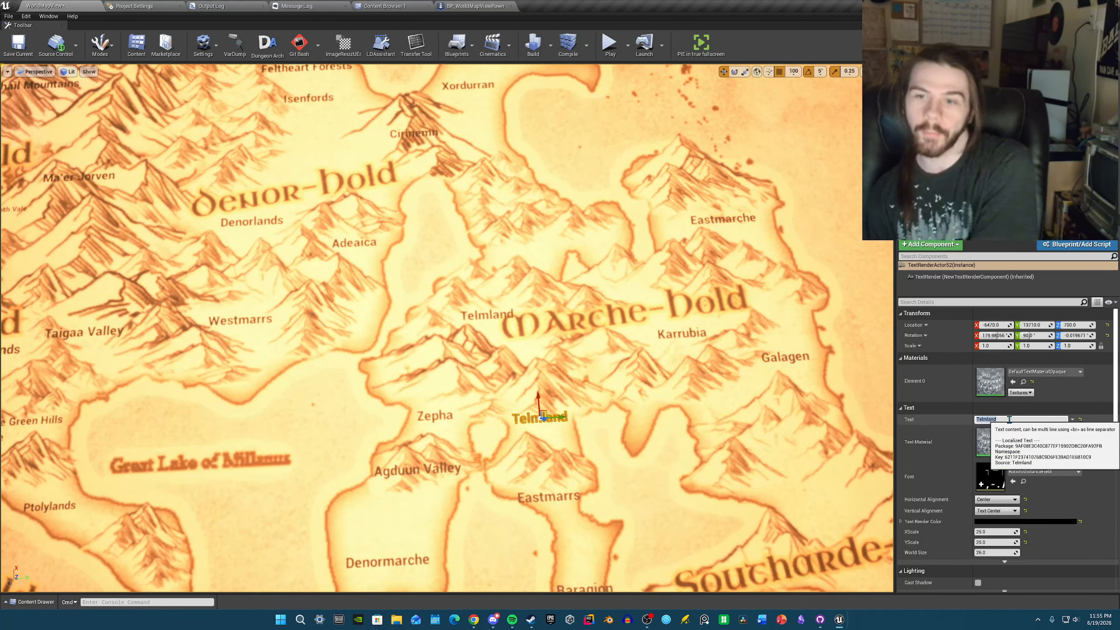
right_click(1009, 420)
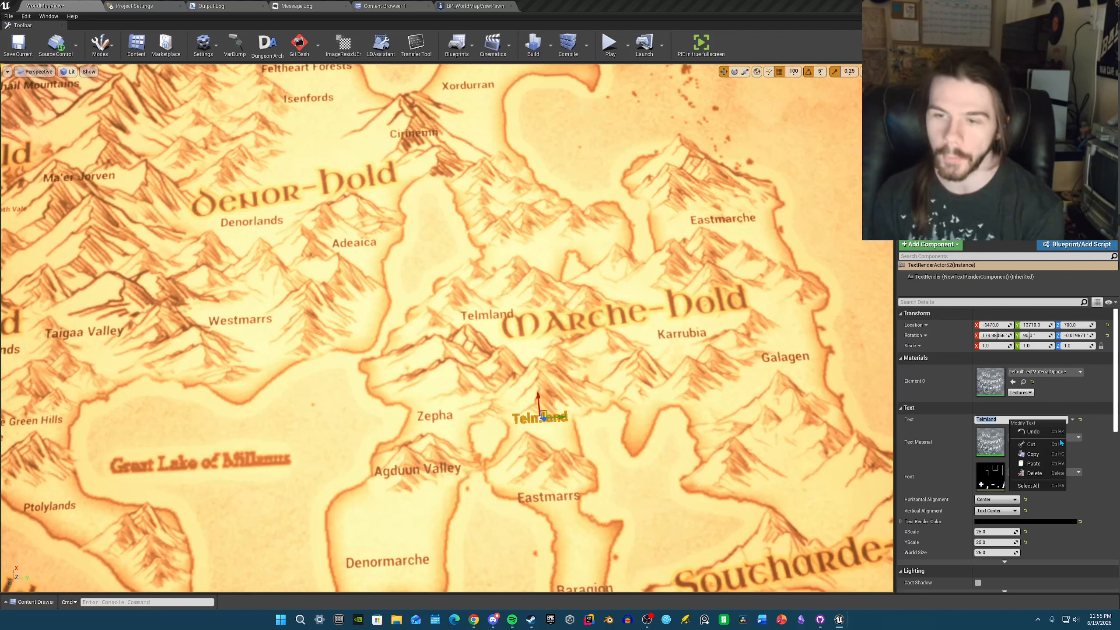
click(1034, 464)
right_drag(548, 476, 539, 476)
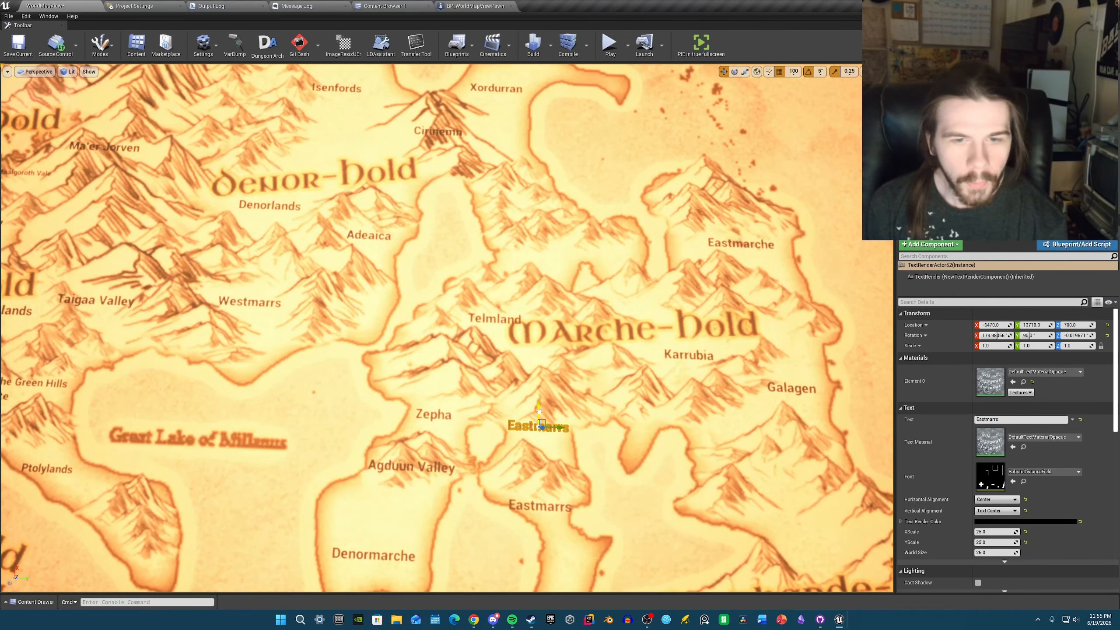
drag(540, 411, 568, 444)
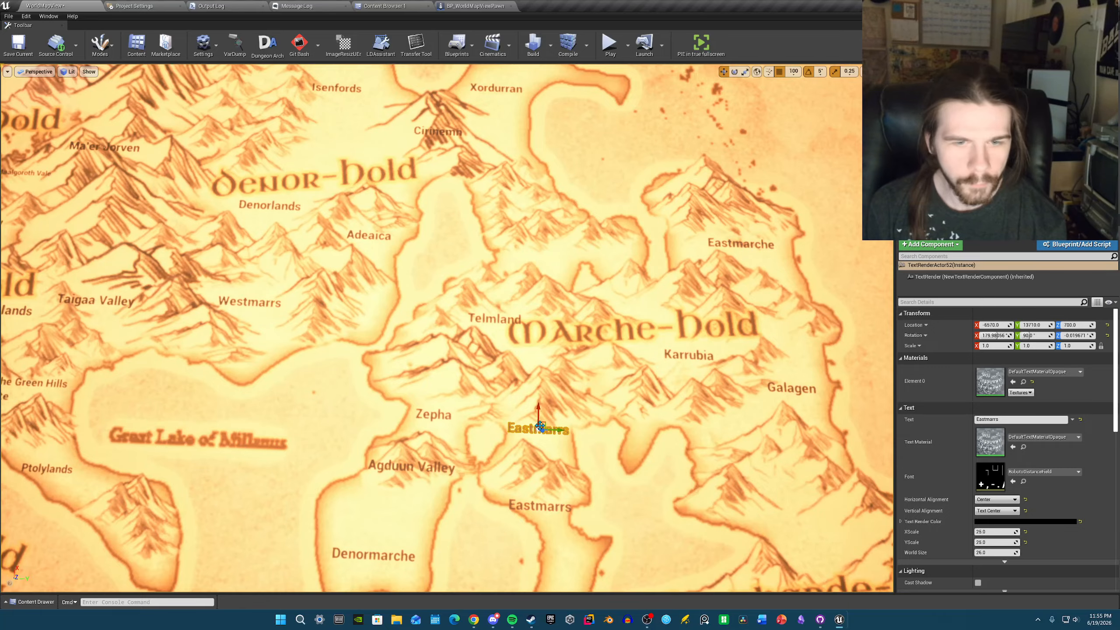
click(538, 432)
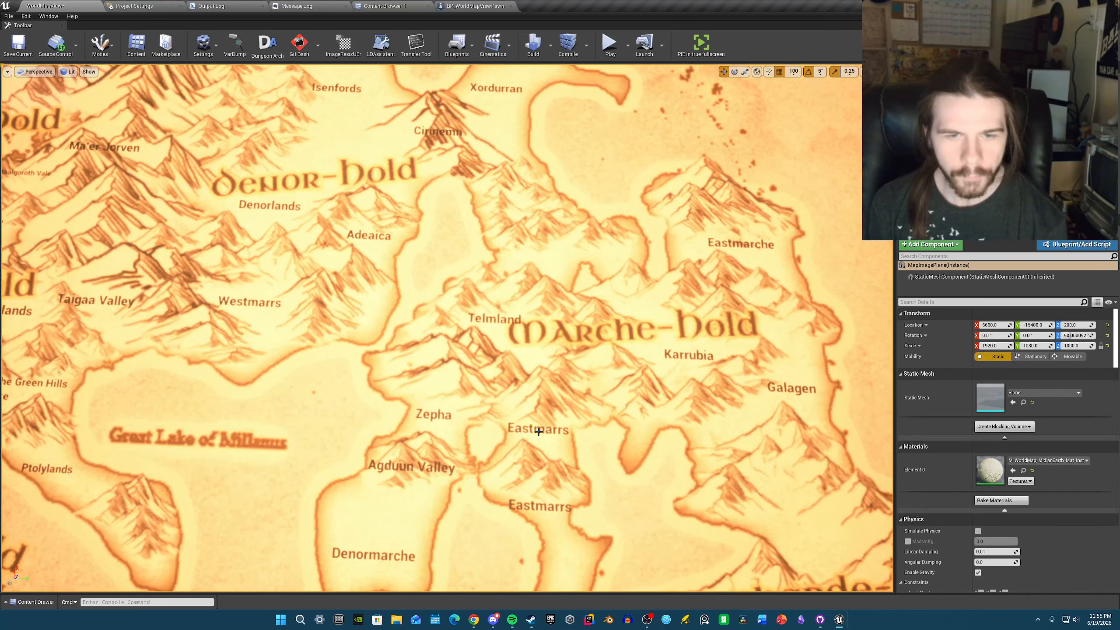
click(537, 430)
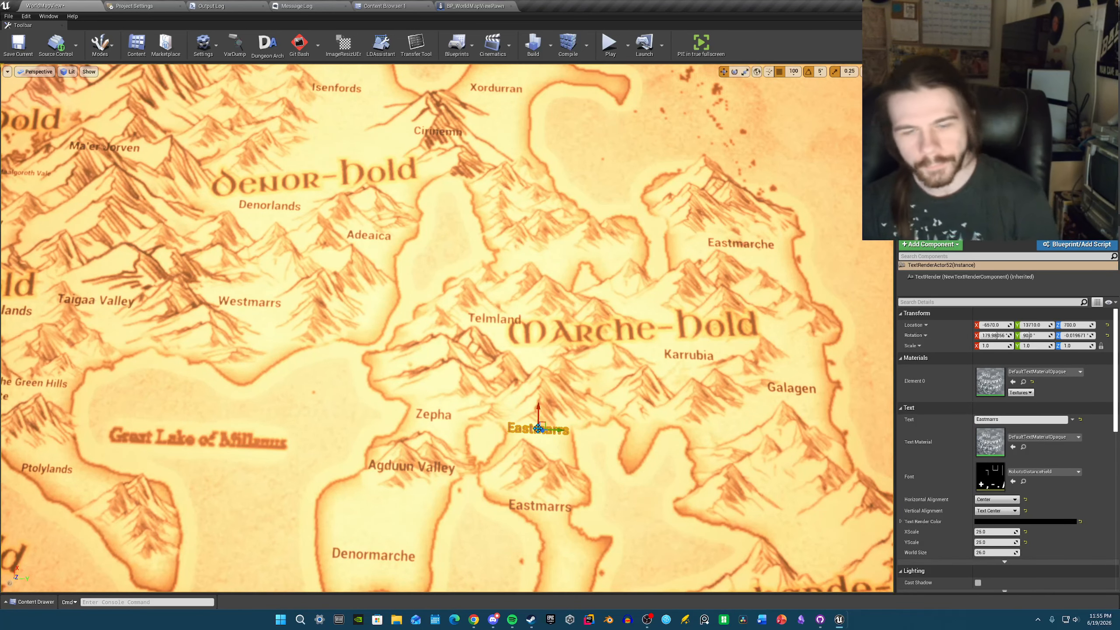
- Duplicate the upper Eastmarrs label eastward and place the copy on the mountains between Galagen and the Southarde-Hold title
mouse_move(546, 428)
right_down()
mouse_move(537, 424)
mouse_move(546, 429)
right_up()
key(d)
key(s)
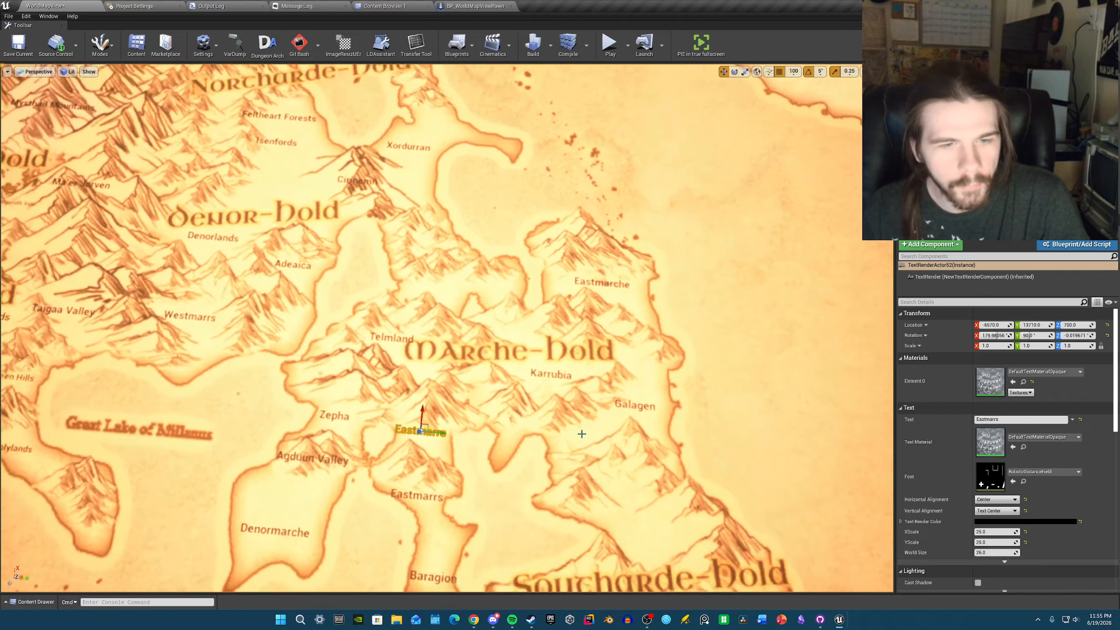
drag(430, 427, 637, 470)
mouse_move(637, 470)
right_down()
mouse_move(749, 463)
mouse_move(568, 468)
mouse_move(650, 453)
right_up()
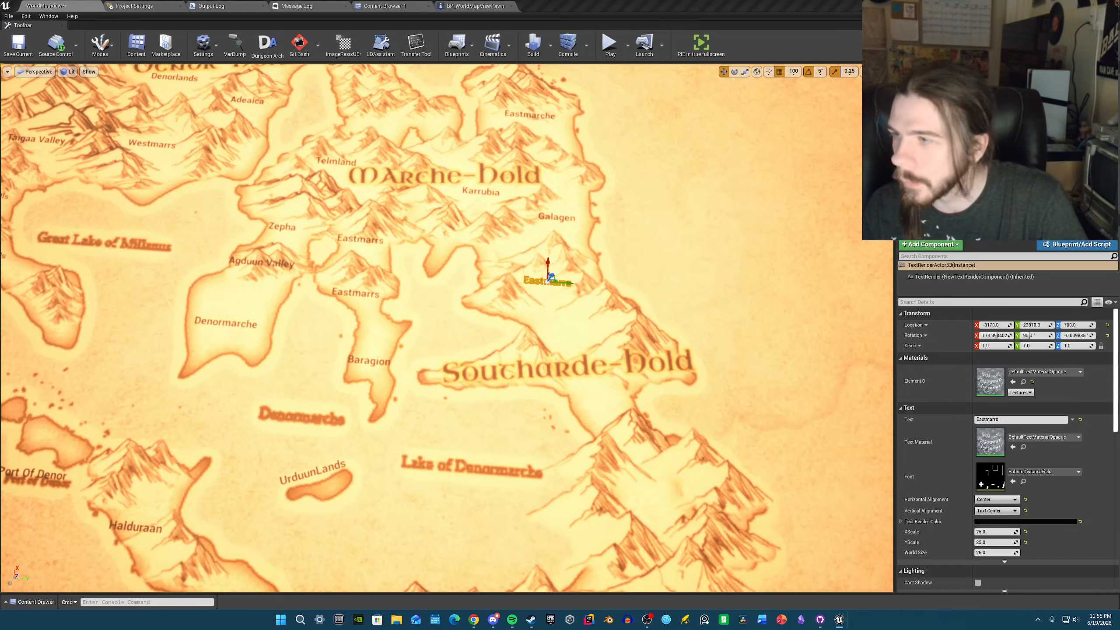
right_drag(502, 352, 513, 347)
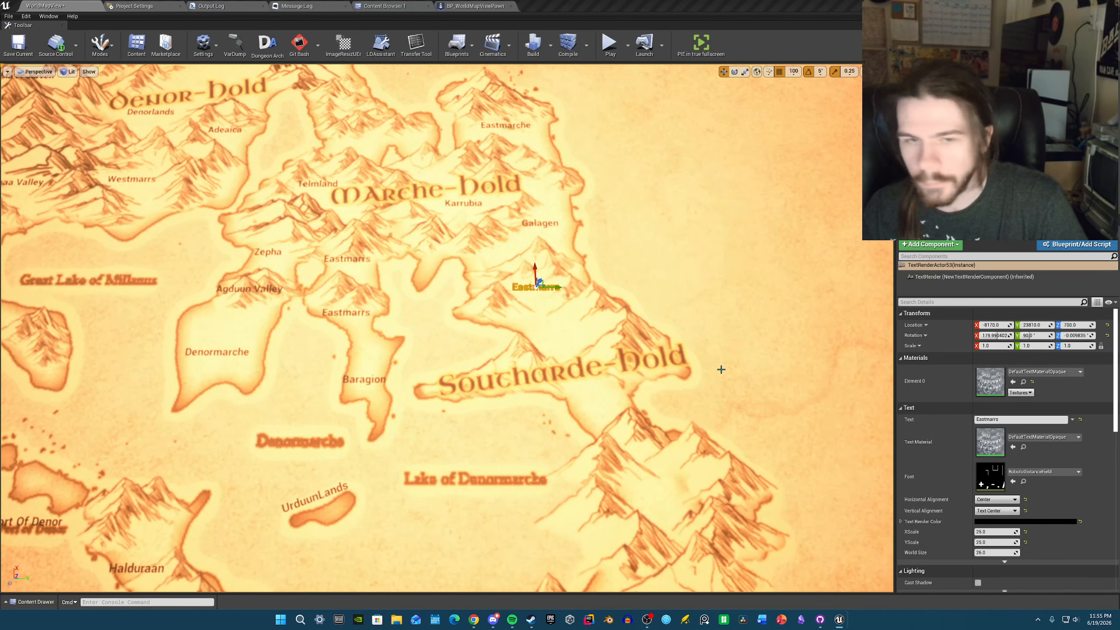
- Change the text of the Eastmarrs copy south of Galagen to "Konstantaavan"
click(528, 286)
click(527, 287)
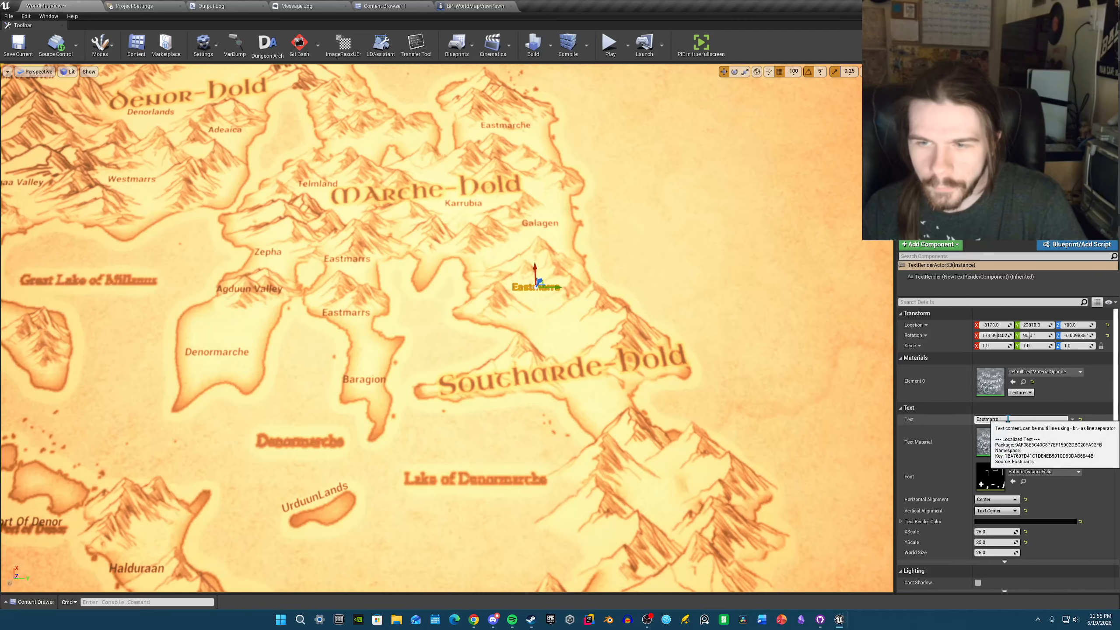
drag(1008, 419, 732, 420)
text(Konstantaavan)
right_drag(556, 298, 550, 292)
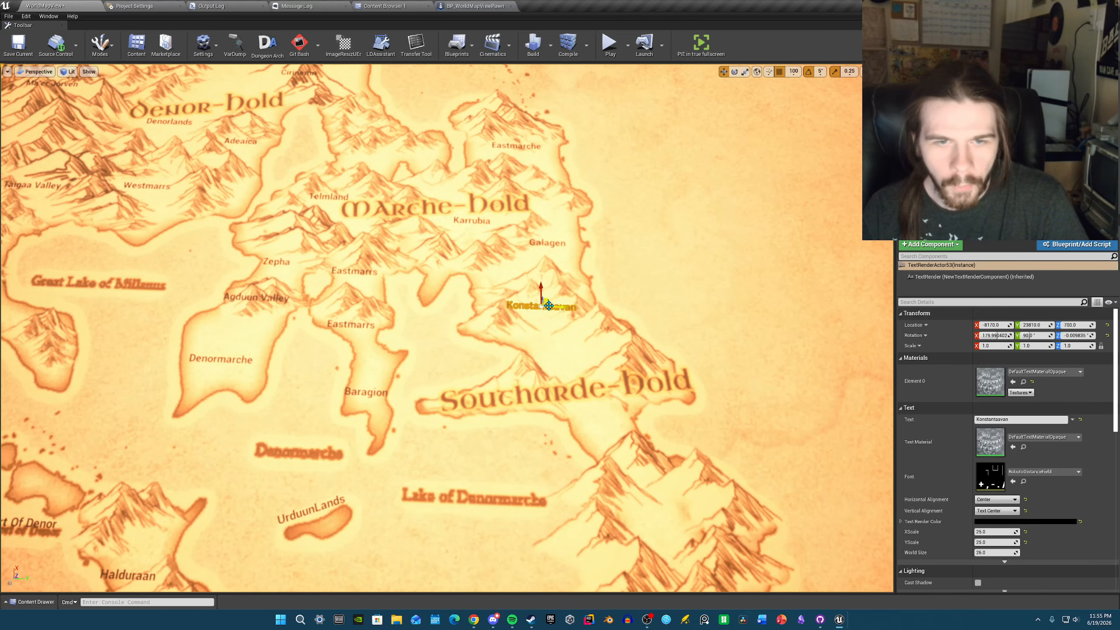
- Move the Konstantaavan label south-east onto the mountains below the Southarde-Hold title, nudge it slightly east and clear the selection
drag(549, 306, 675, 506)
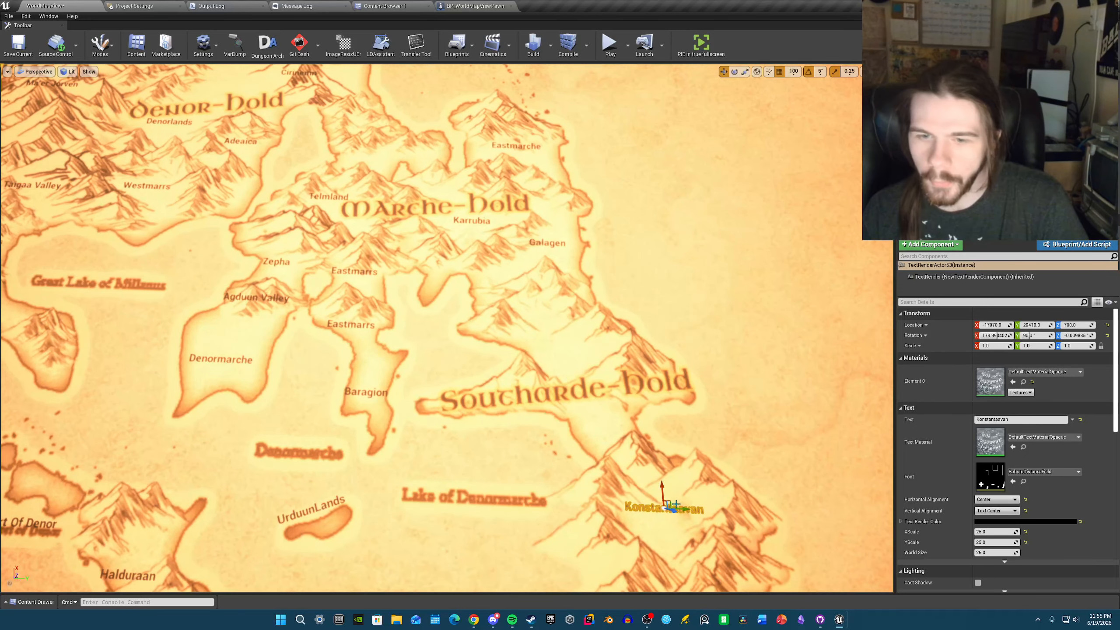
middle_drag(675, 505, 483, 384)
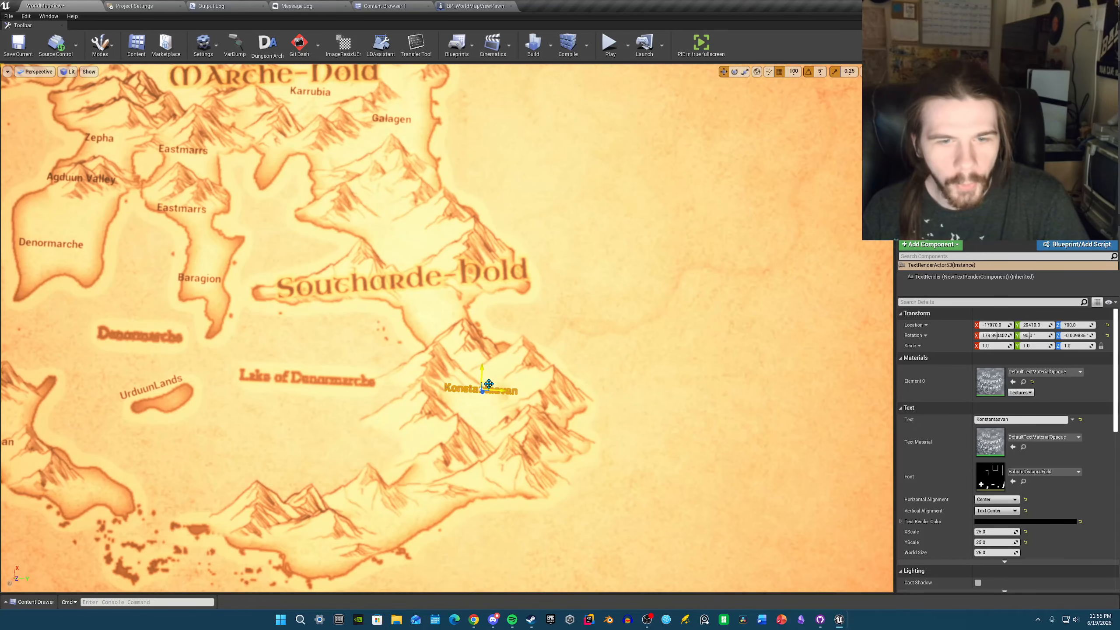
drag(485, 386, 494, 386)
middle_drag(494, 386, 794, 420)
click(501, 353)
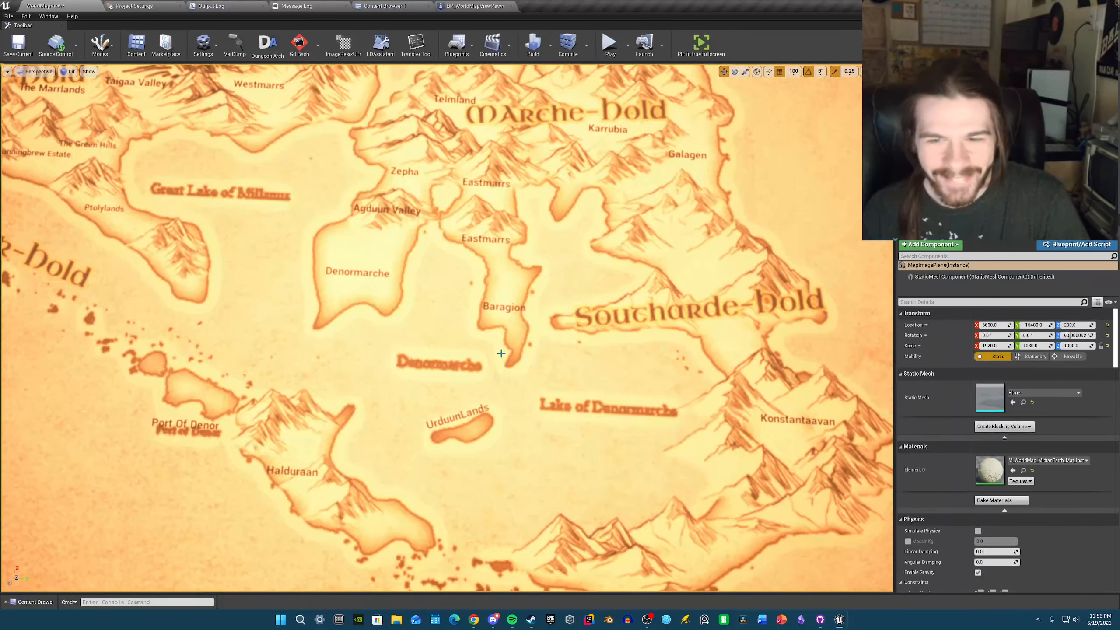
key(Escape)
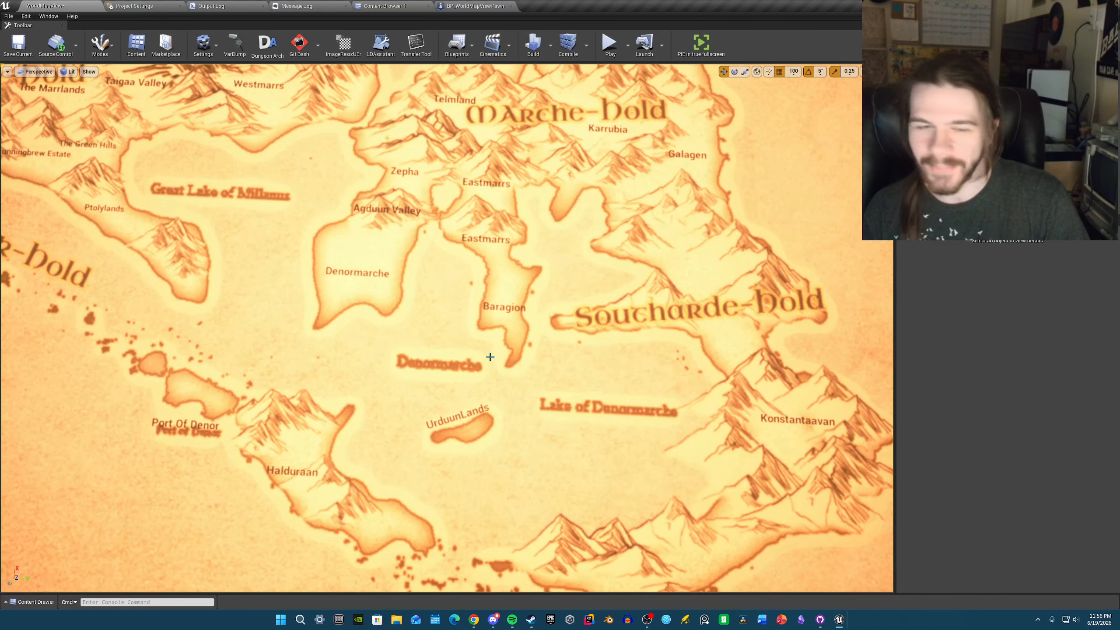
right_drag(490, 357, 720, 488)
key(w)
key(s)
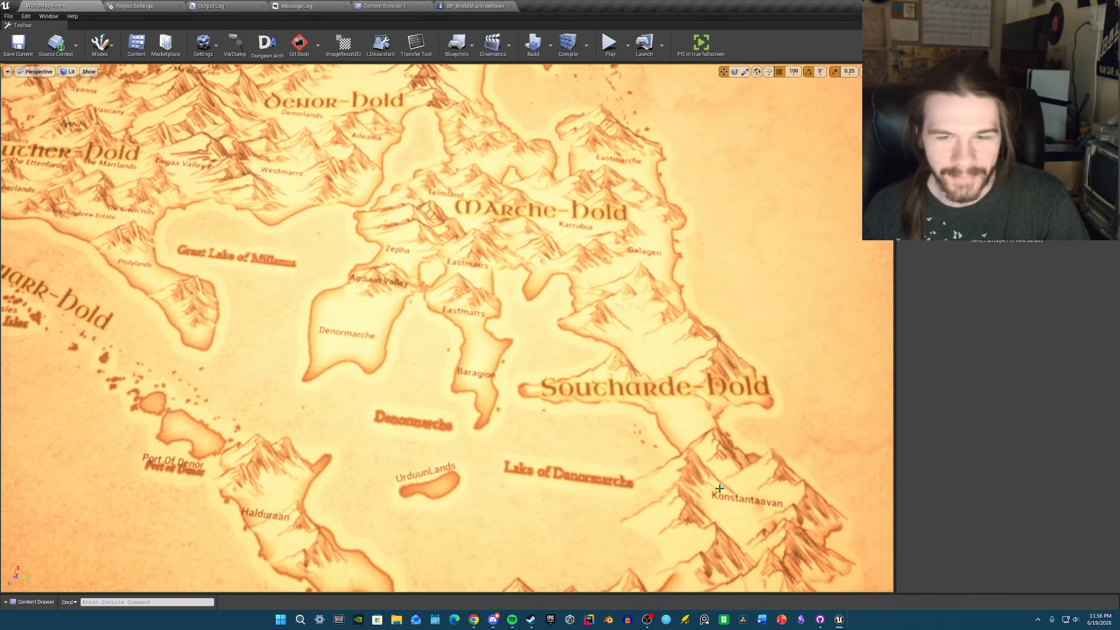
- Duplicate the Konstantaavan label north-westward and place the copy on the mountains just above the Southarde-Hold title
click(723, 494)
middle_drag(724, 490, 536, 470)
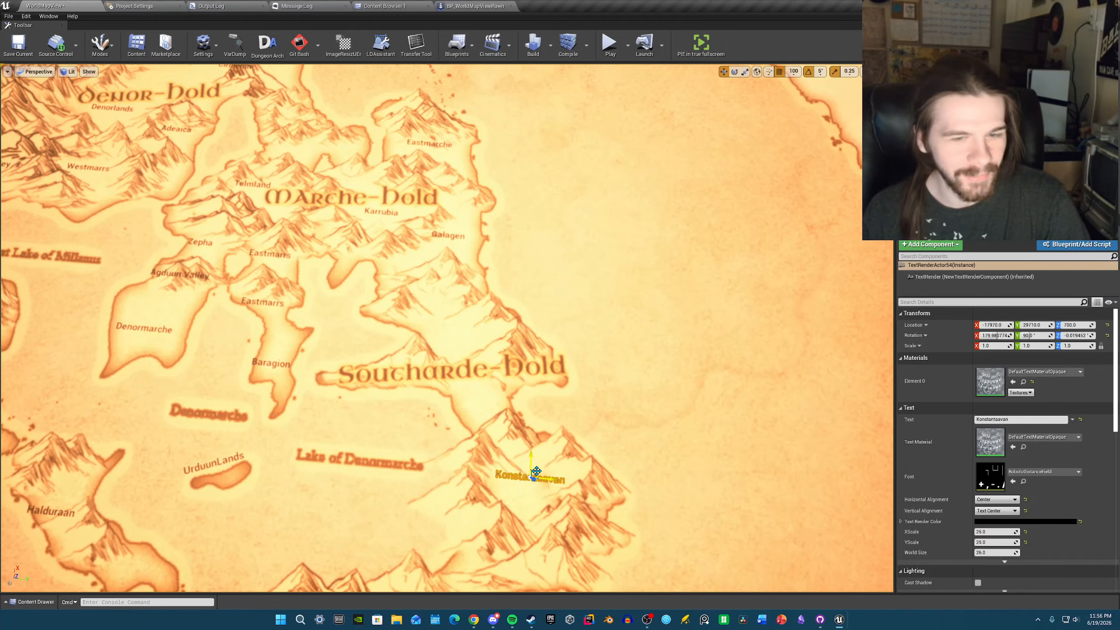
drag(536, 471, 463, 328)
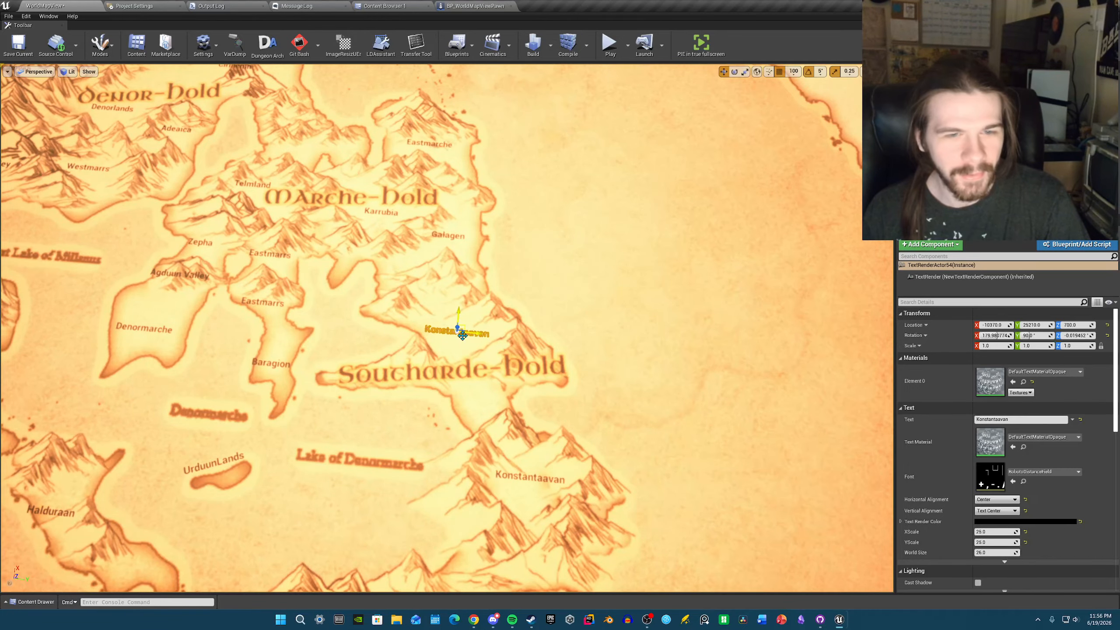
- Move the Konstantaavan copy slightly north and then west to the coast north-west of the Southarde-Hold title
key(a)
right_drag(463, 328, 463, 309)
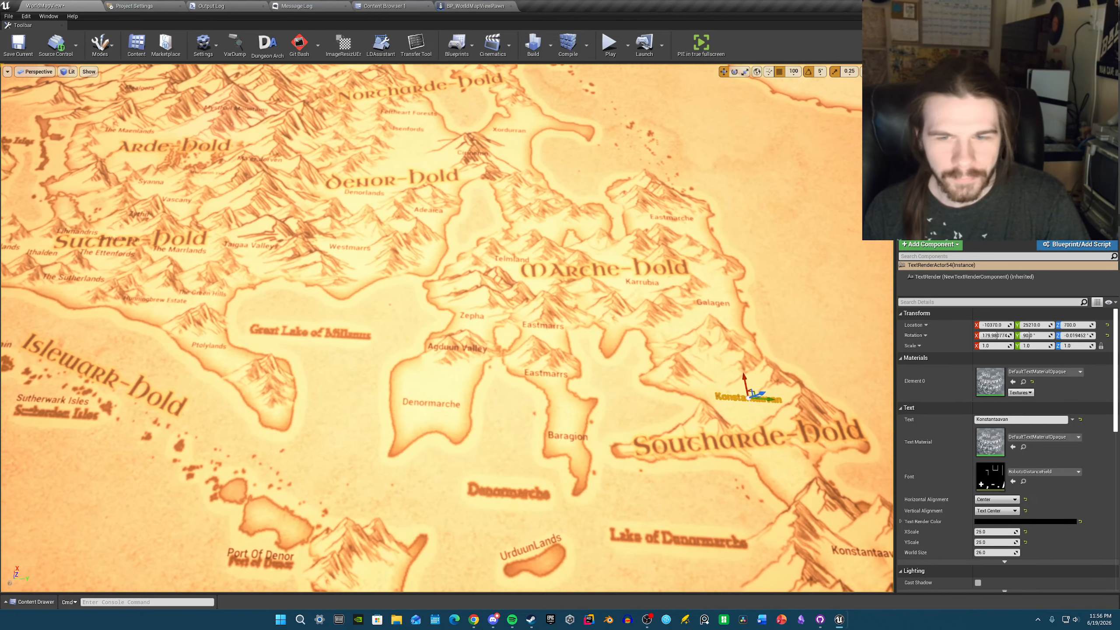
key(d)
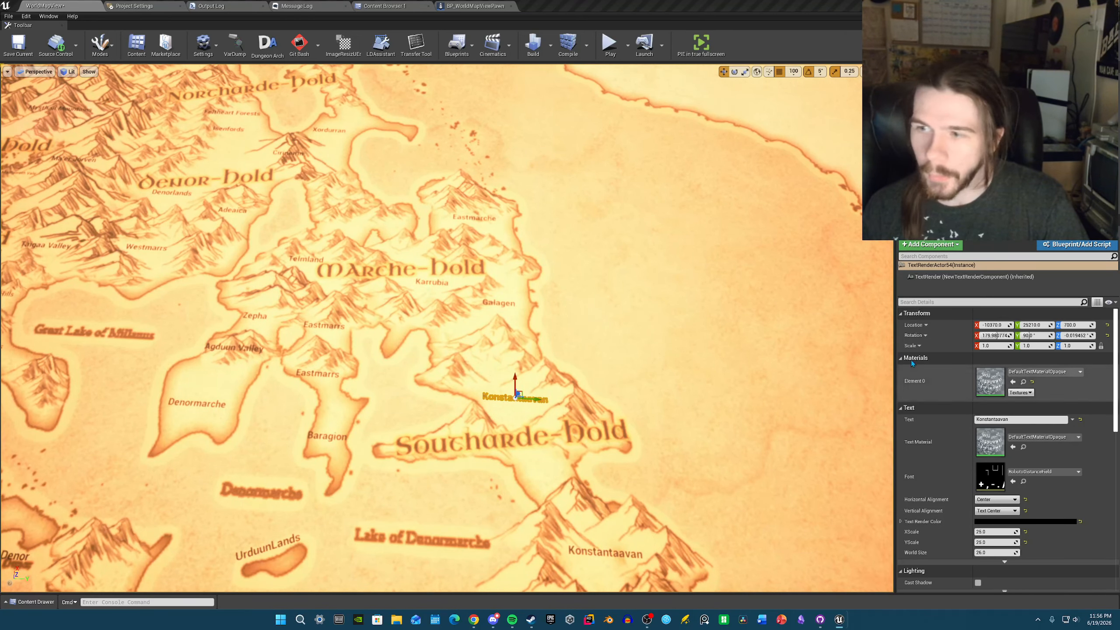
key(a)
key(s)
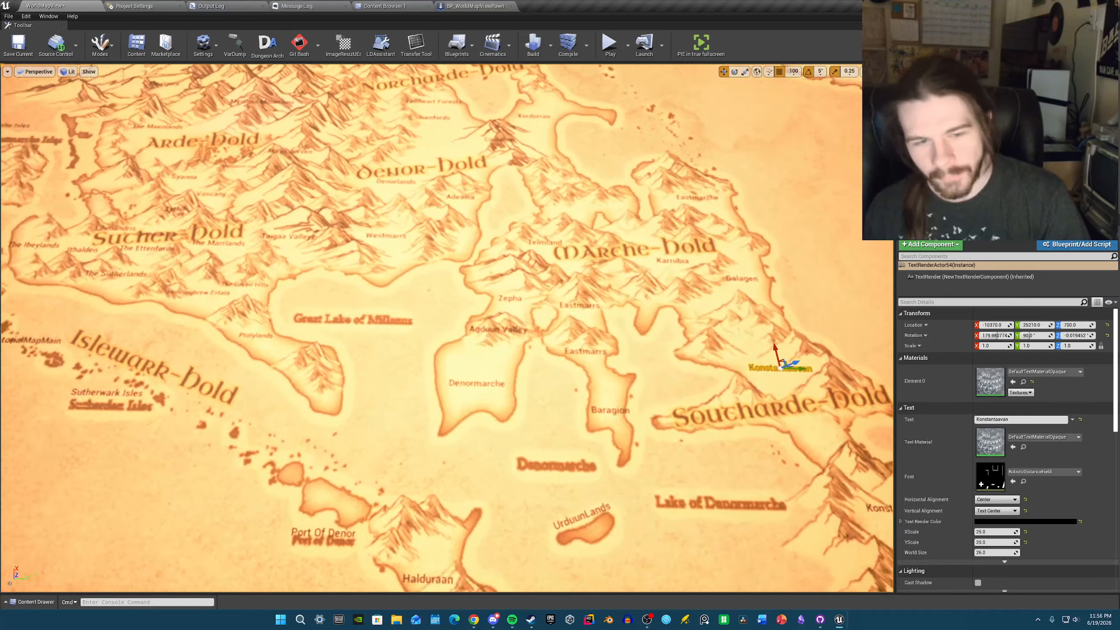
key(s)
key(d)
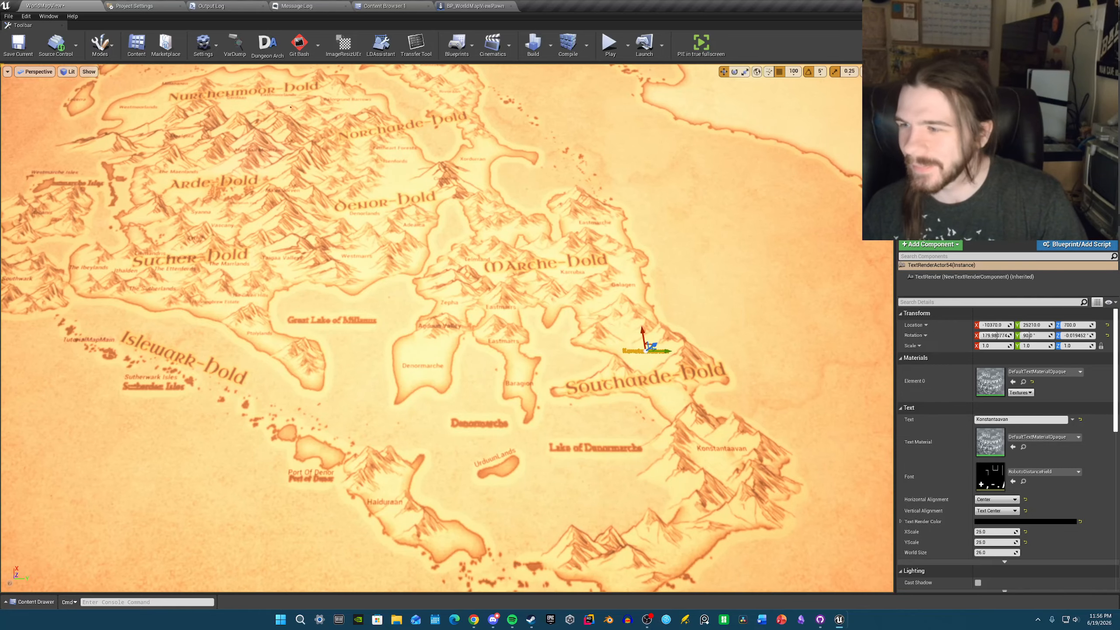
key(w)
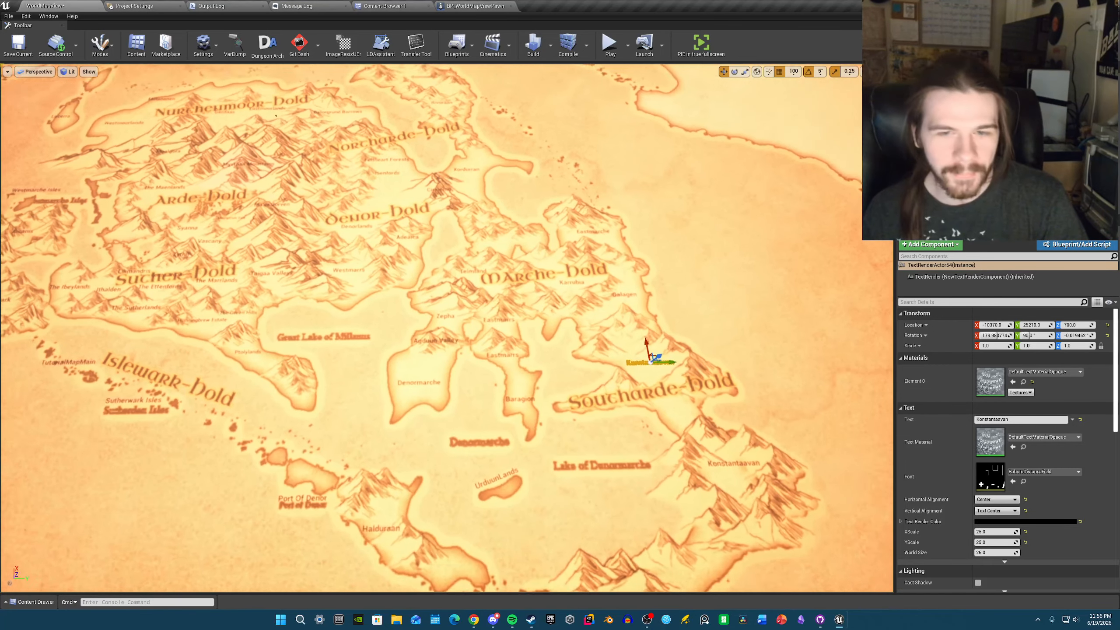
mouse_move(681, 352)
mouse_down()
mouse_move(681, 322)
mouse_move(701, 348)
mouse_up()
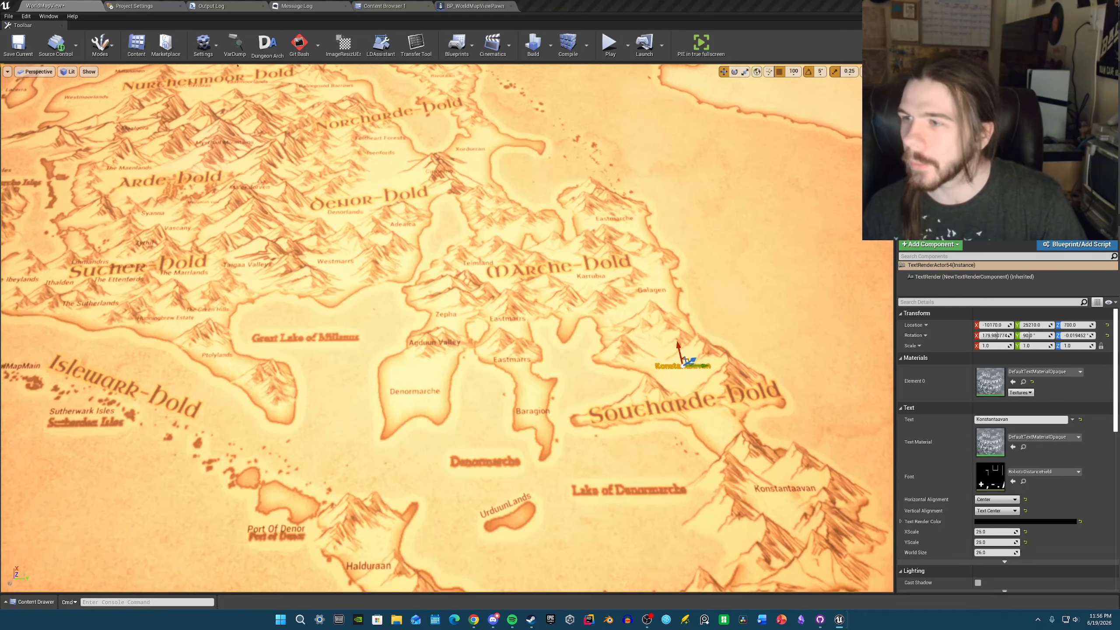
drag(702, 366, 615, 363)
key(w)
right_drag(615, 363, 520, 388)
key(s)
right_drag(662, 375, 607, 373)
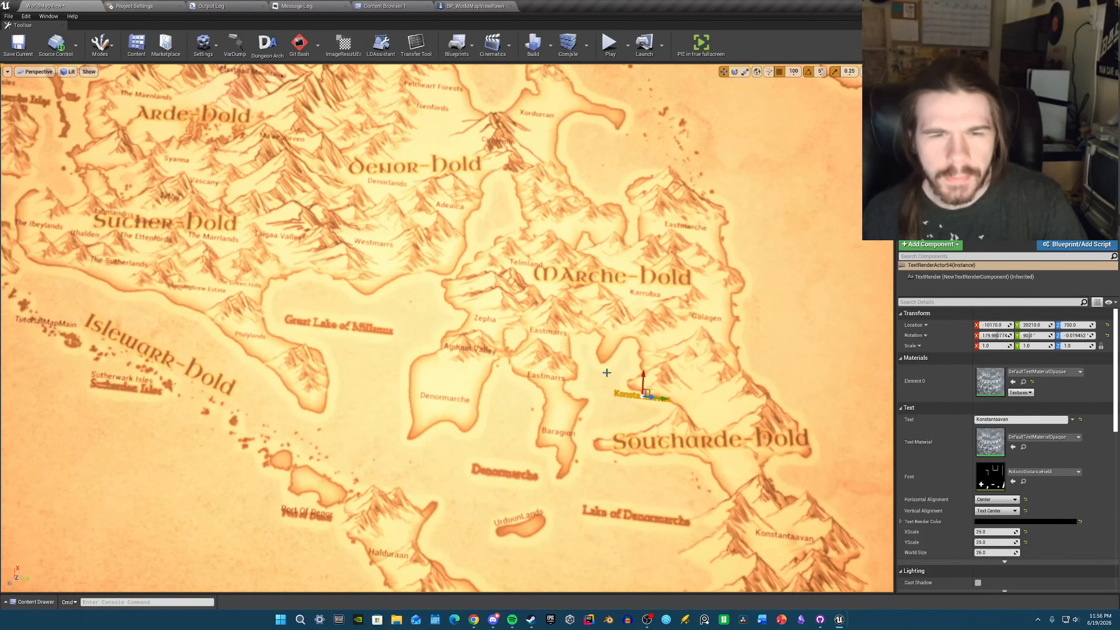
- Delete the extra Konstantaavan label northwest of Southarde-Hold and the duplicate Eastmarrs label north of Baragion
key(Delete)
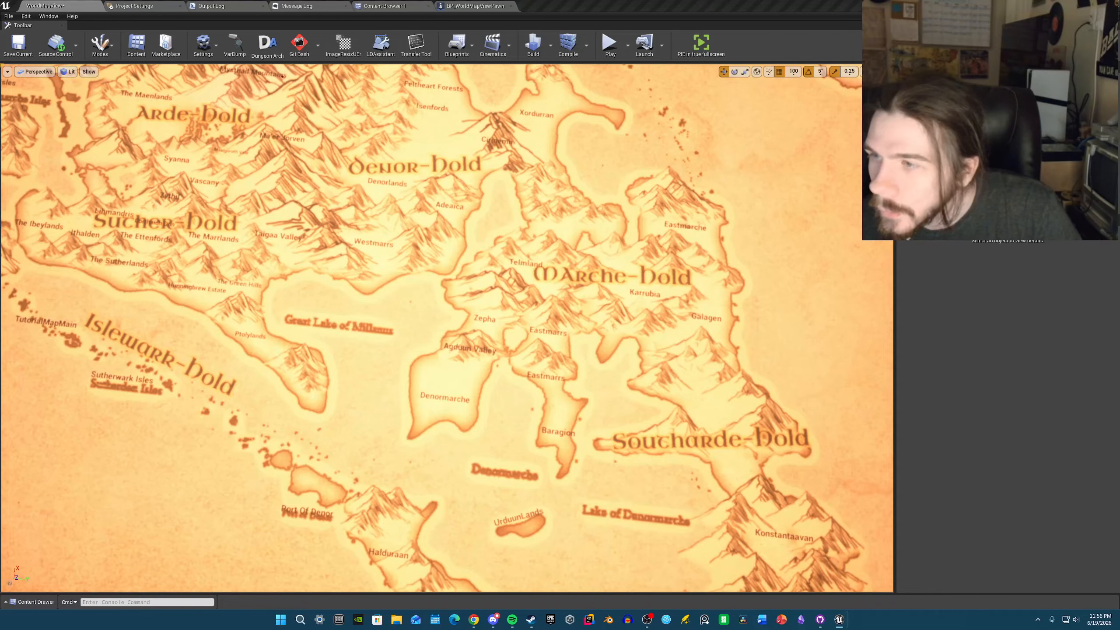
click(536, 375)
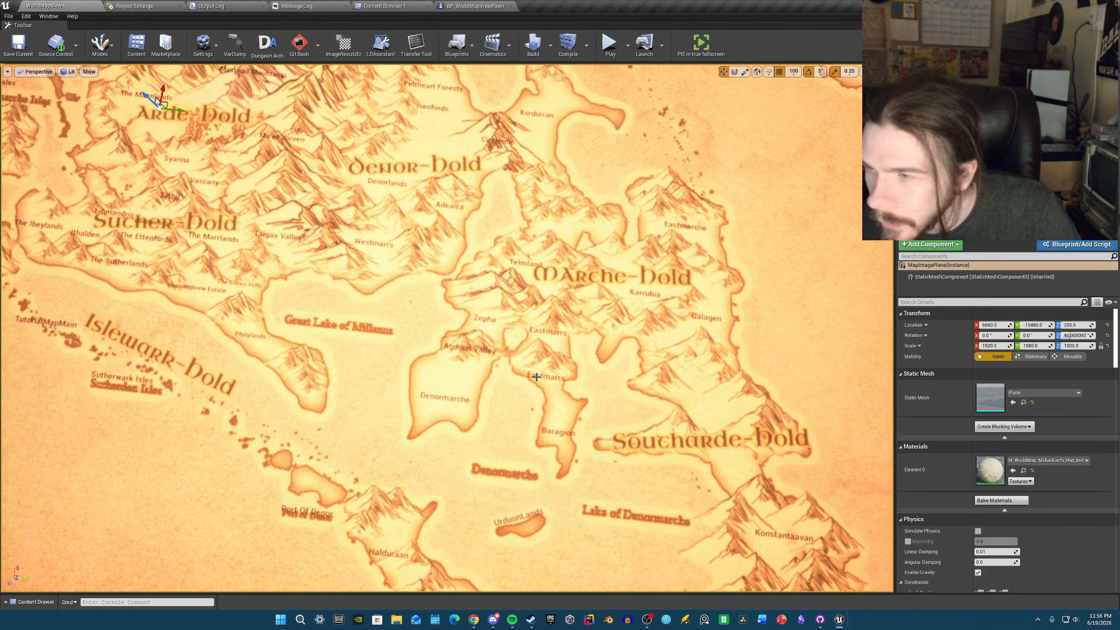
click(536, 375)
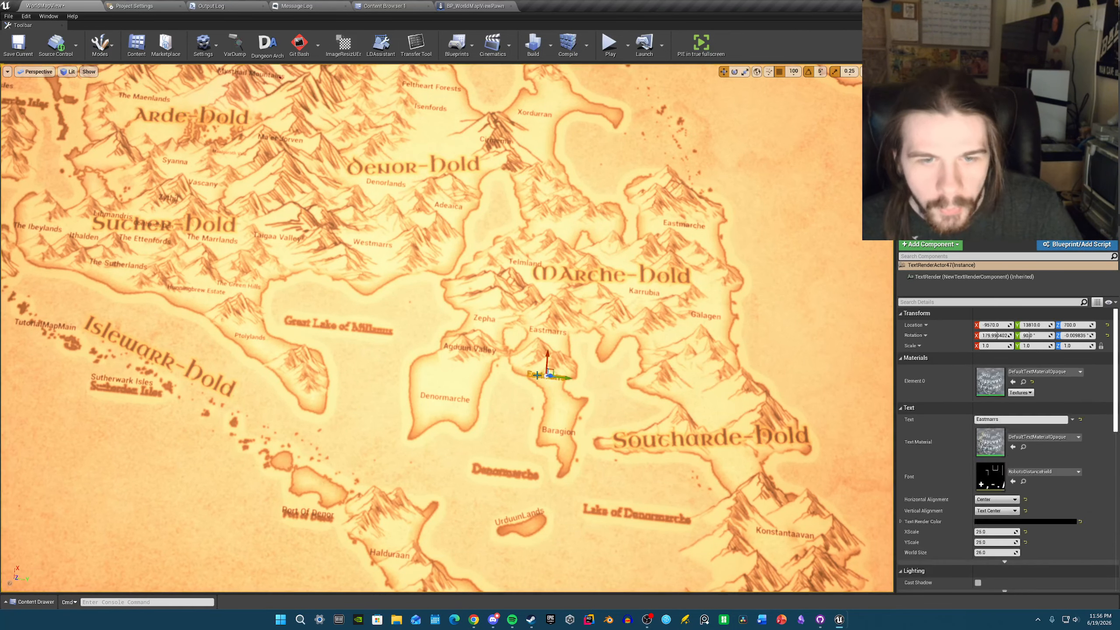
key(Delete)
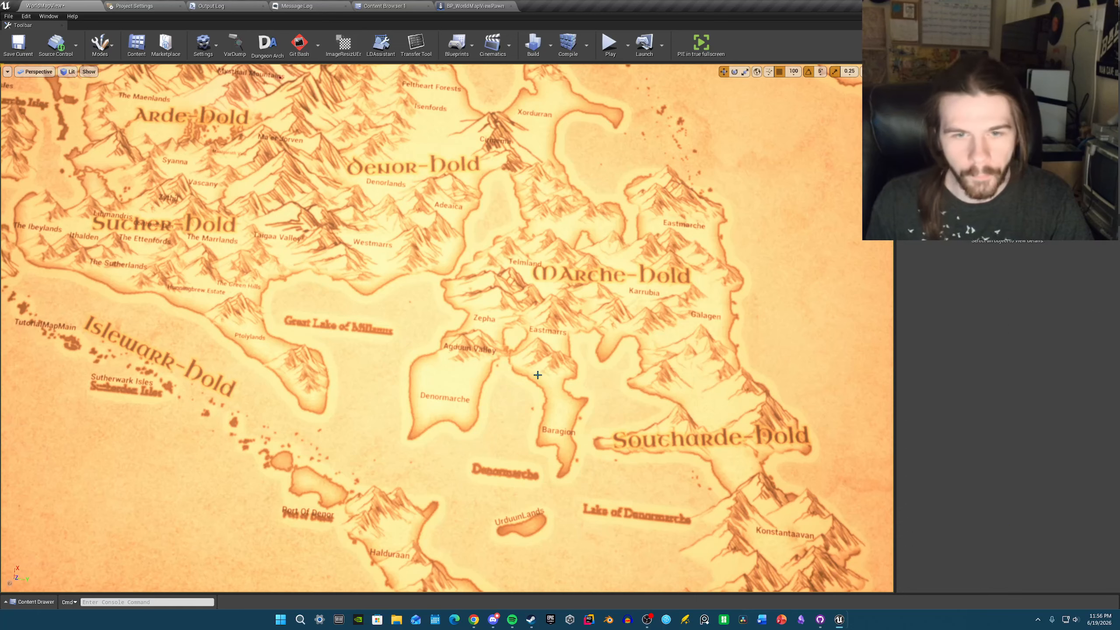
- Nudge the remaining Eastmarrs label slightly south and duplicate it onto the peninsula north of Marche-Hold
scroll(579, 178, up, 4)
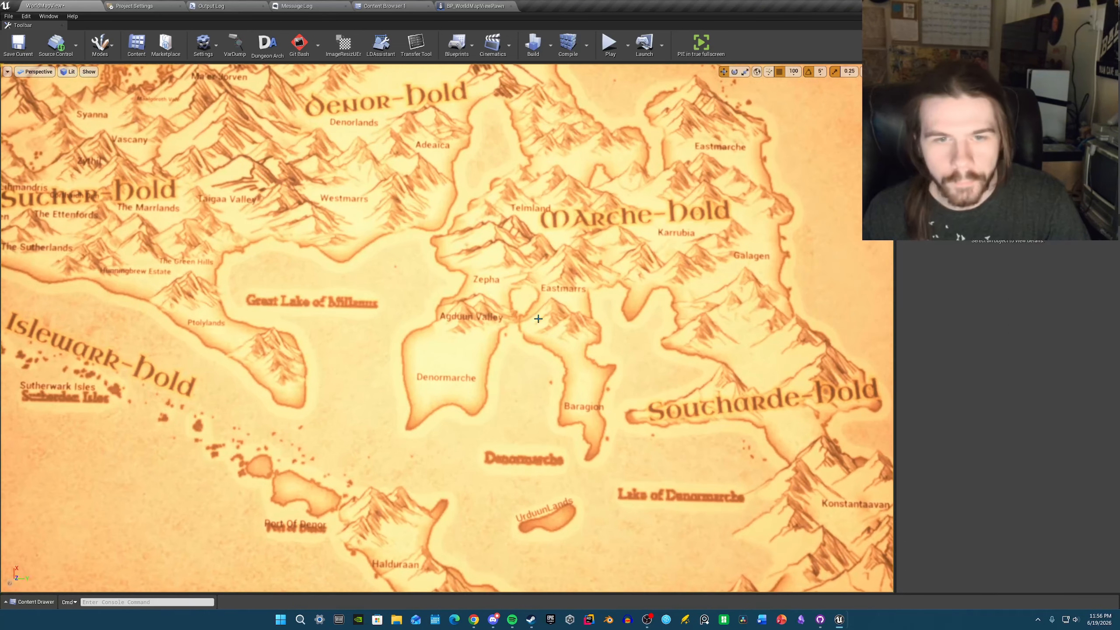
click(556, 287)
drag(567, 269, 566, 279)
right_drag(563, 279, 574, 275)
scroll(565, 284, down, 6)
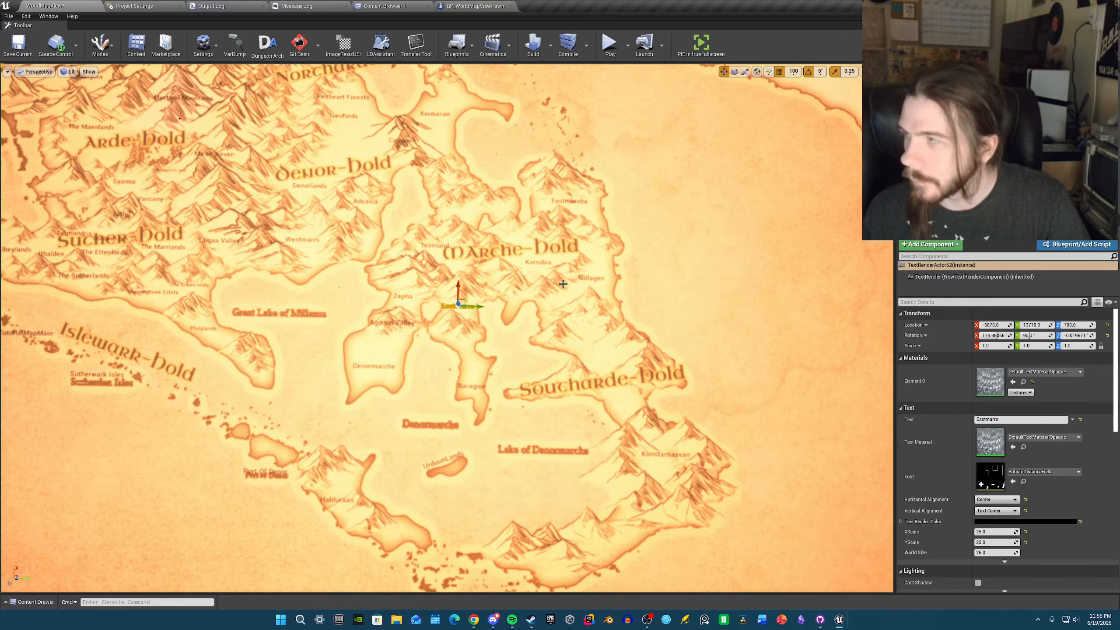
right_drag(543, 286, 543, 279)
scroll(535, 285, up, 3)
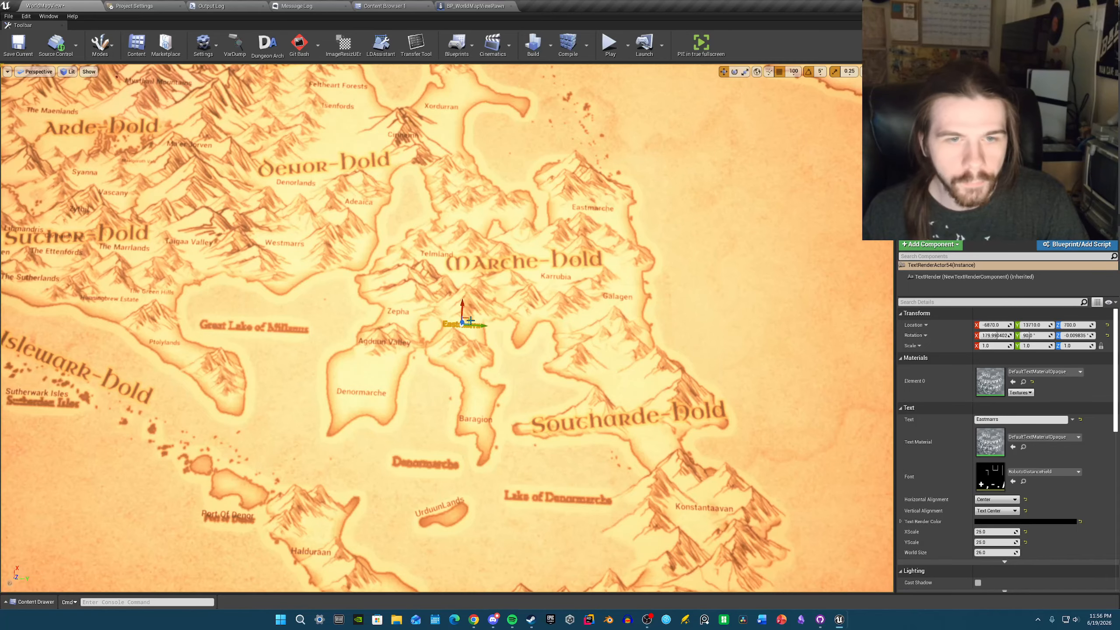
drag(470, 320, 478, 213)
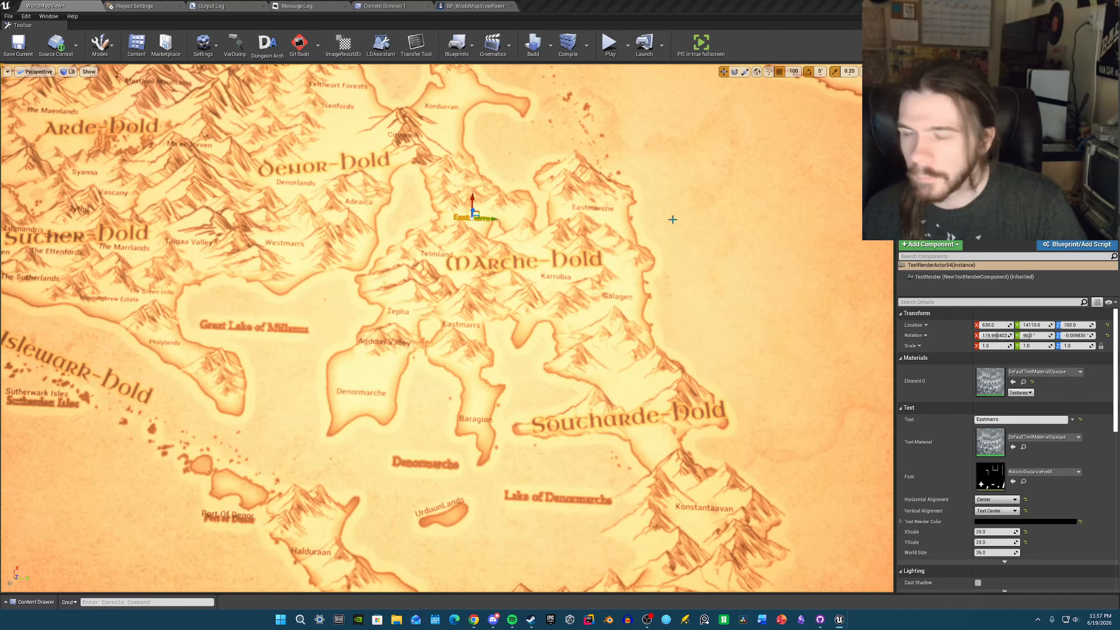
- Change the copied label's text to Cryptonia and nudge it slightly northeast on the peninsula
right_drag(635, 213, 627, 197)
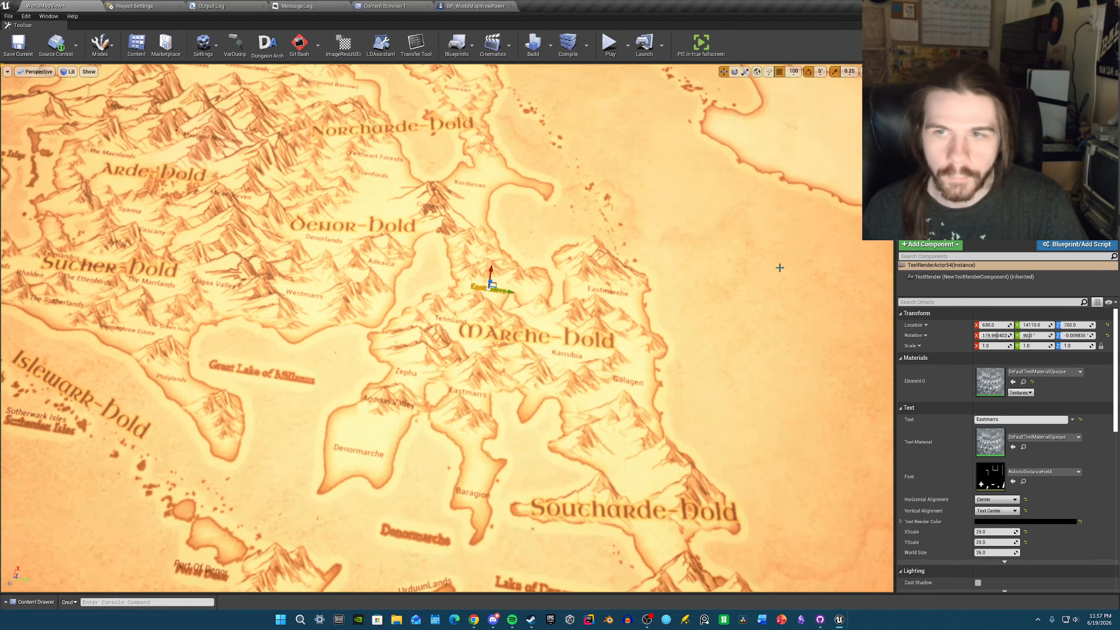
click(994, 422)
text(Cryptonia)
right_drag(626, 309, 635, 283)
key(w)
drag(445, 342, 451, 334)
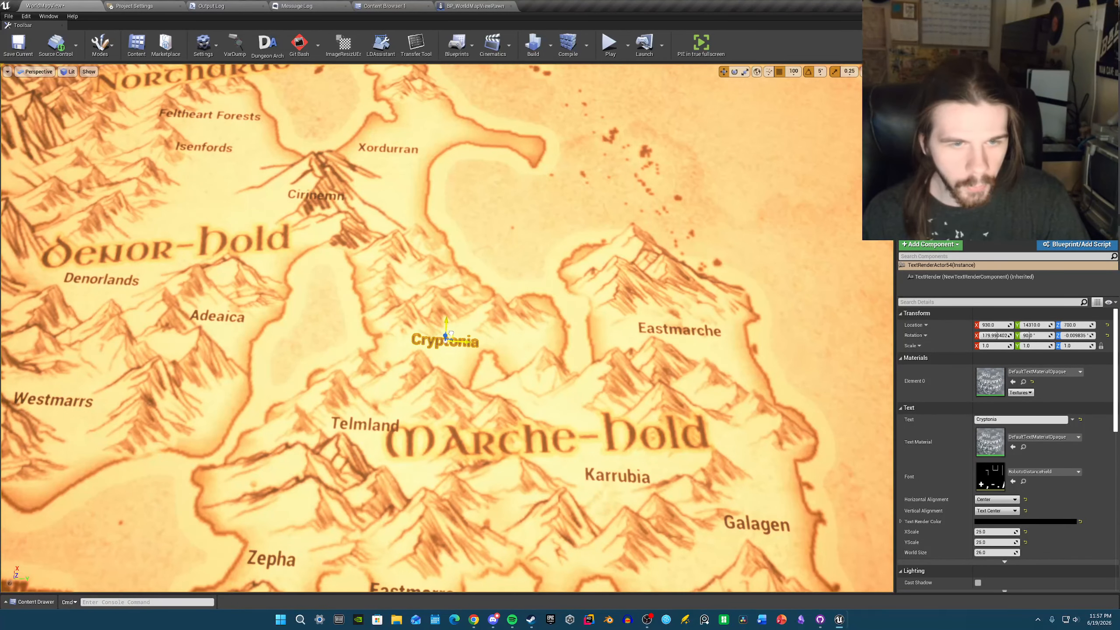
- Duplicate the Cryptonia label to the mountains southeast of Cirinemn and set the copy's text to Dwynmaal Pass
scroll(448, 336, down, 6)
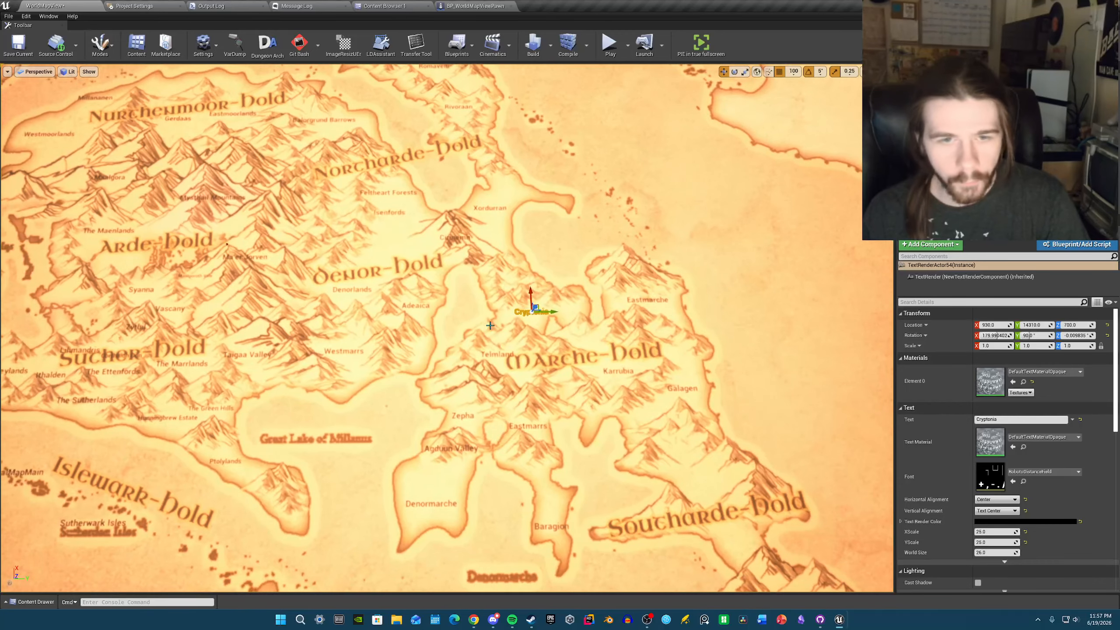
alt+drag(541, 306, 497, 258)
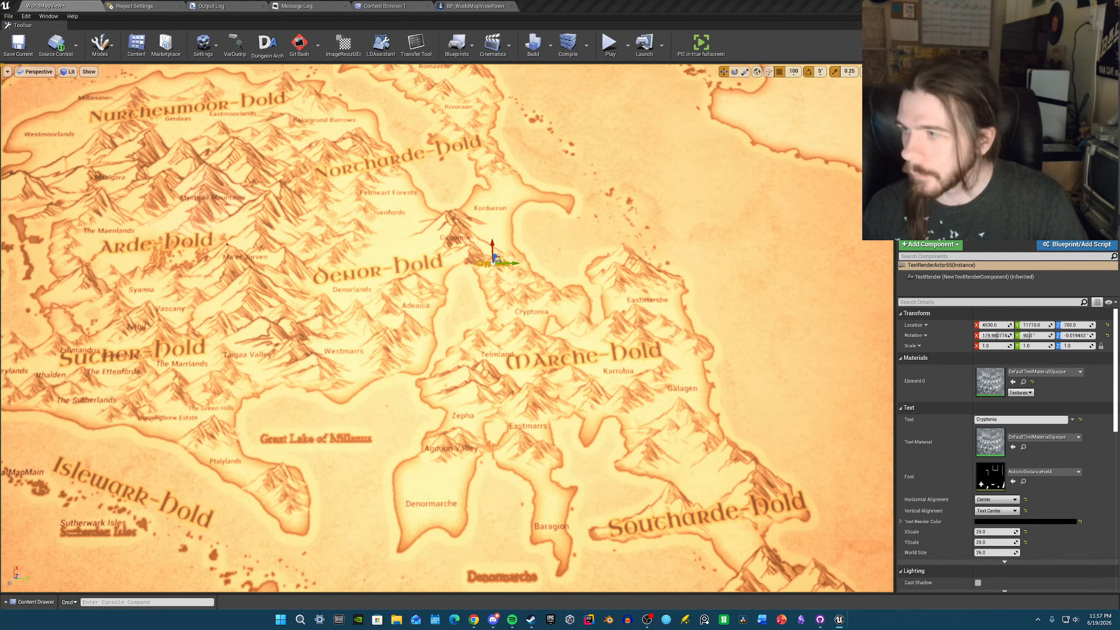
right_drag(850, 280, 848, 308)
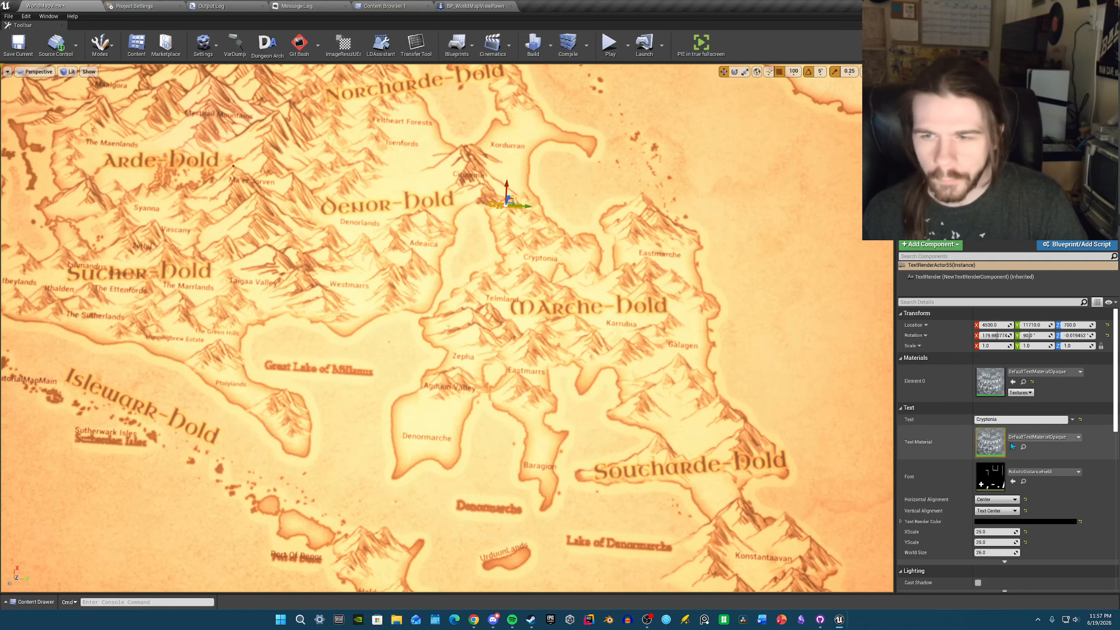
click(992, 420)
text(Dwynmaal Pass)
- Shift the Dwynmaal Pass label southeast onto the land just north of Cryptonia and deselect it
mouse_move(671, 339)
right_down()
mouse_move(668, 311)
mouse_move(671, 340)
right_up()
key(w)
key(s)
right_click(572, 287)
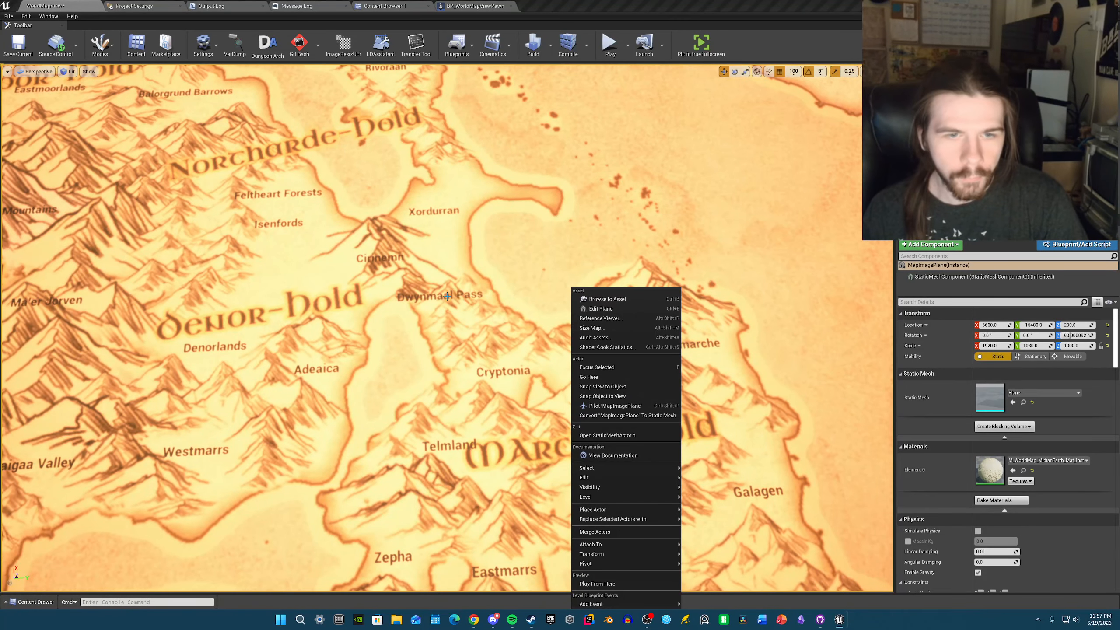
right_drag(455, 269, 455, 294)
key(ctrl+z)
drag(445, 237, 471, 259)
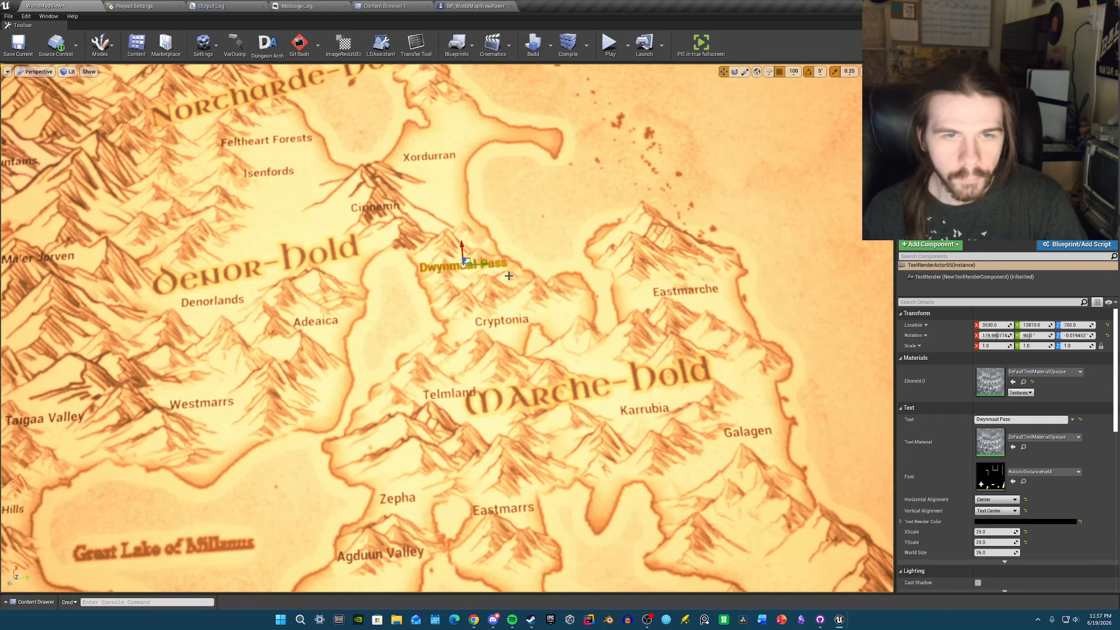
click(509, 276)
- Examine the place labels across the world map, from Northarde-Hold down to Islewark-Hold and the western isles
scroll(507, 322, down, 6)
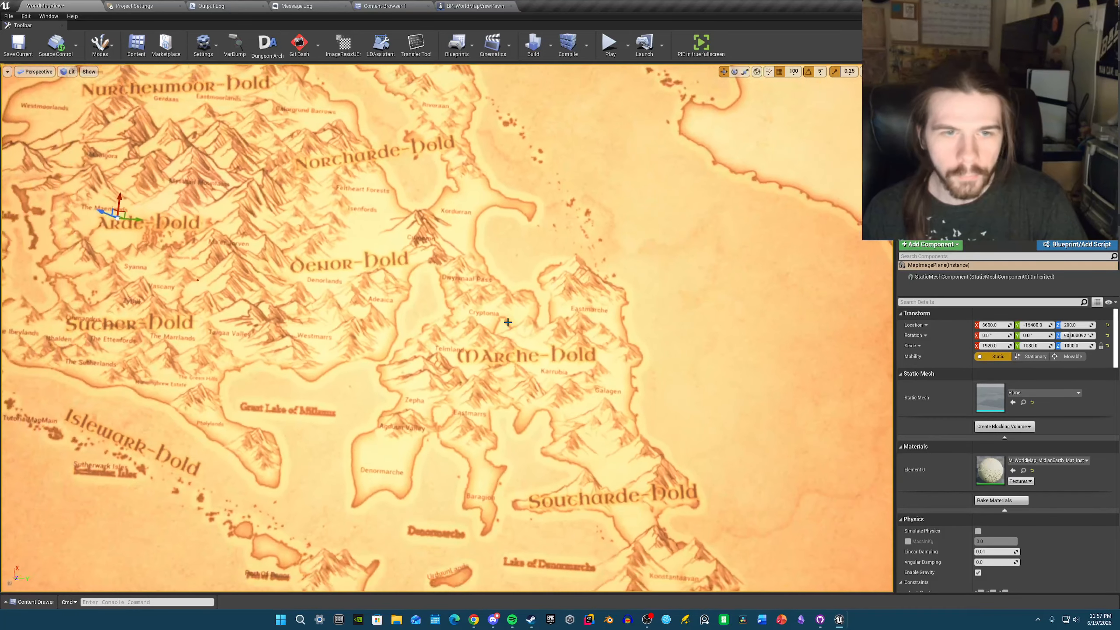
right_drag(508, 322, 523, 322)
key(w)
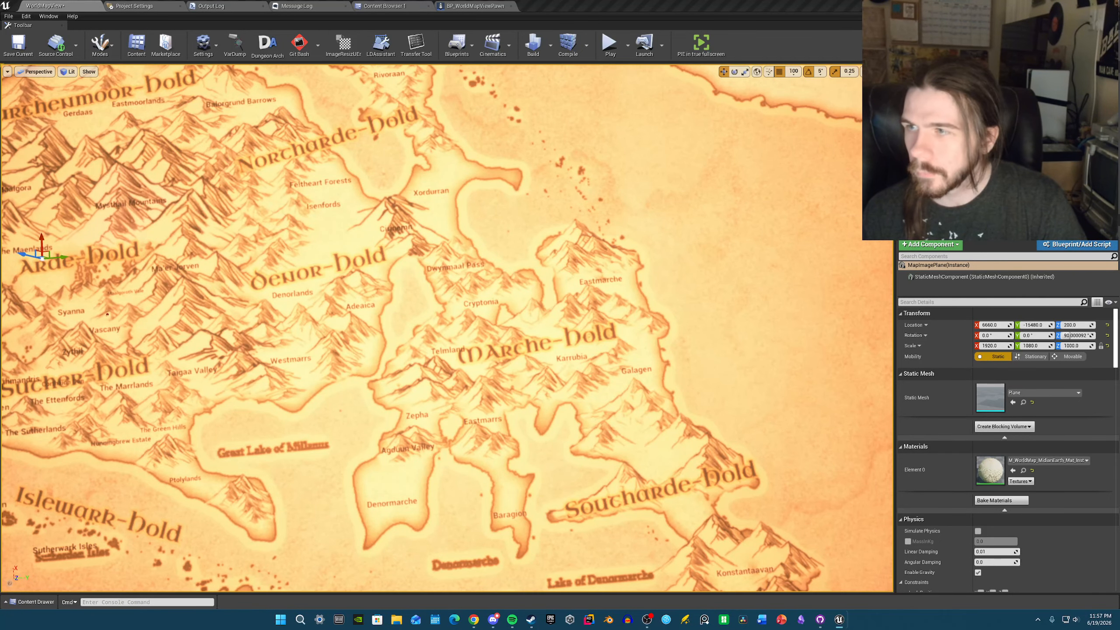
right_drag(784, 213, 746, 171)
key(w)
key(s)
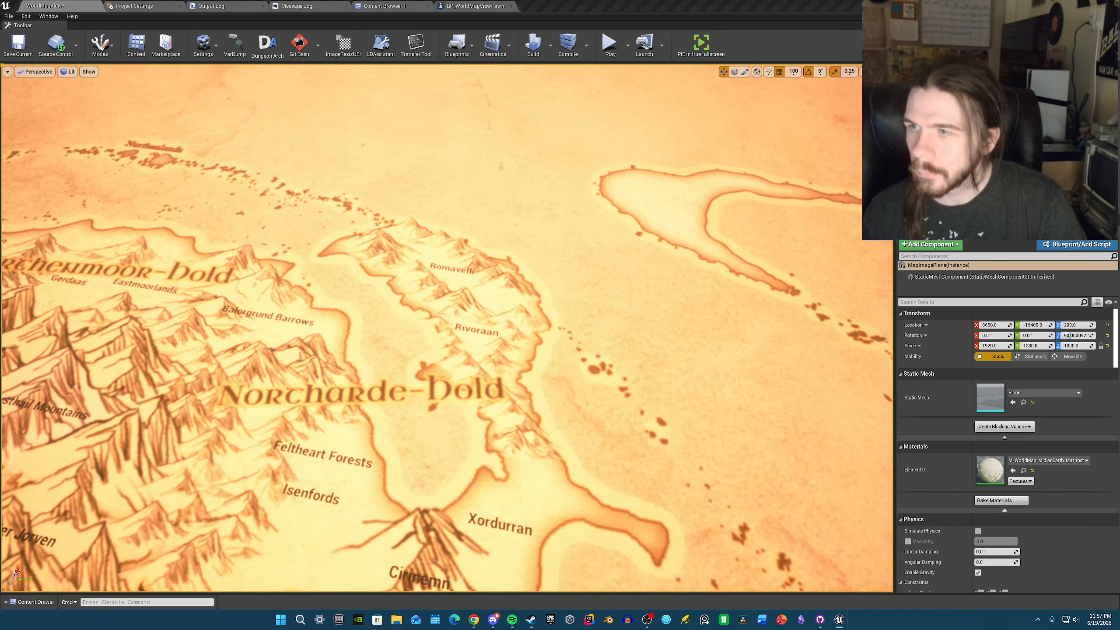
scroll(632, 309, down, 10)
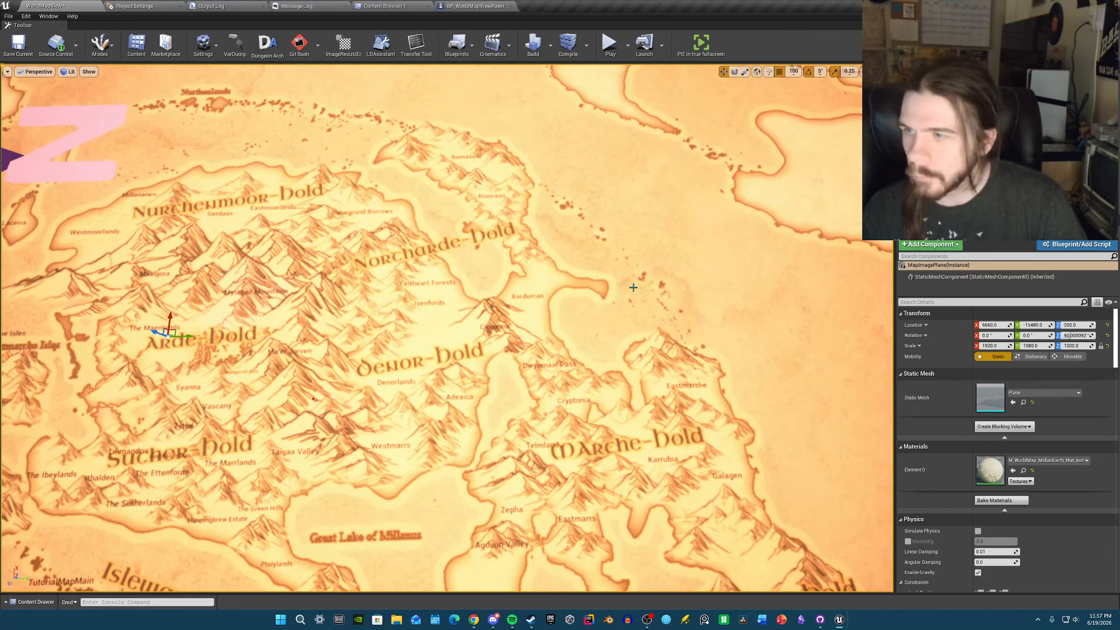
key(a)
mouse_move(478, 424)
right_down()
mouse_move(472, 436)
mouse_move(480, 418)
right_up()
key(d)
key(a)
key(w)
key(d)
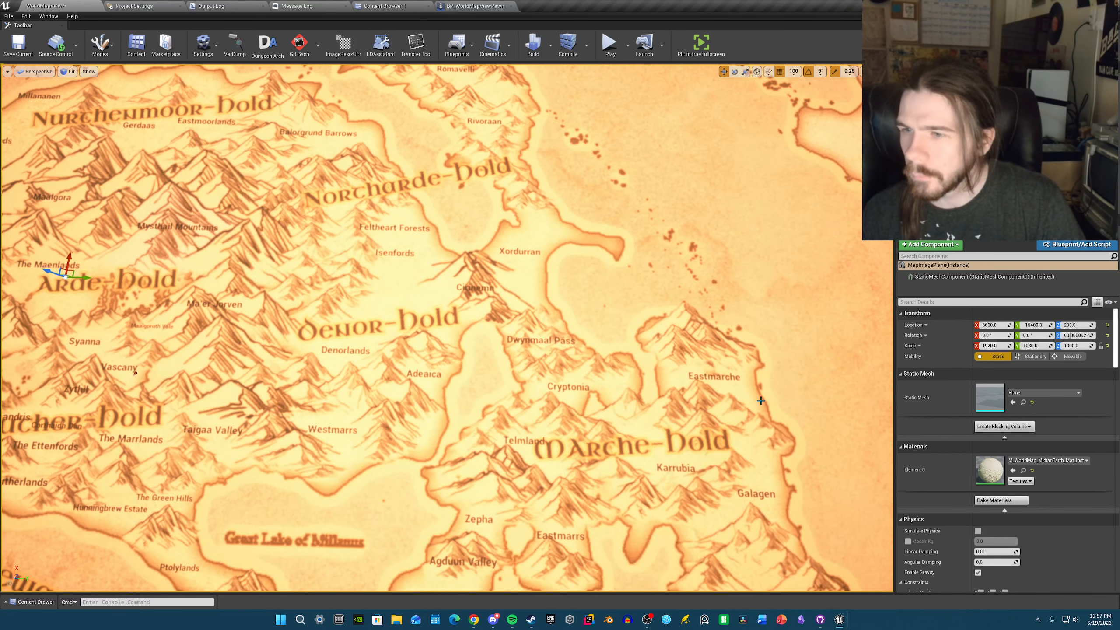
key(a)
right_drag(480, 418, 483, 423)
key(s)
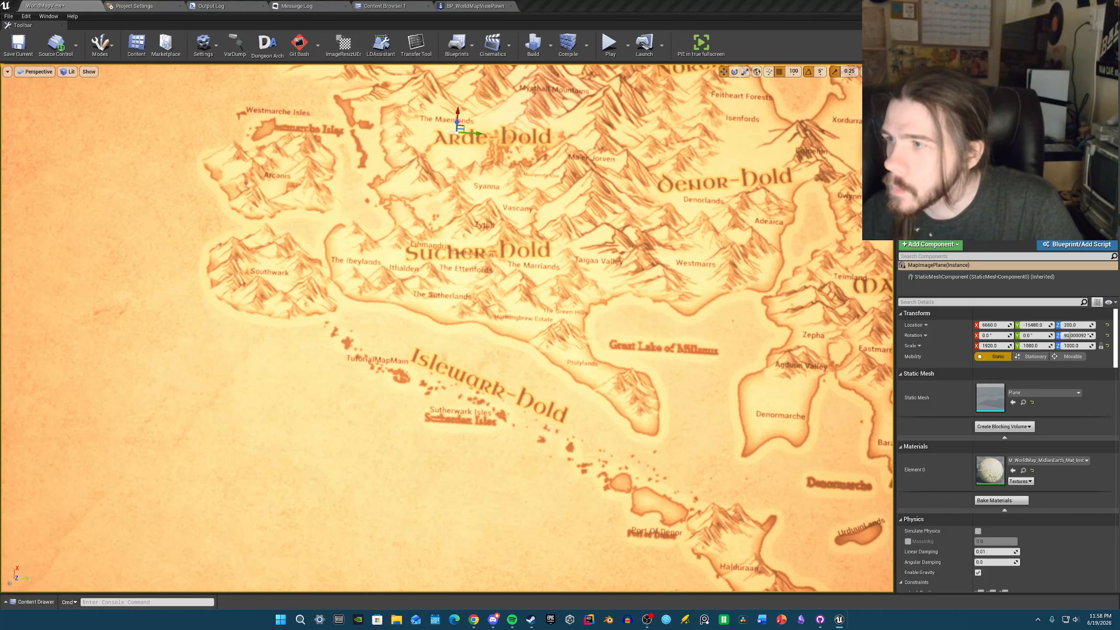
- Switch to the wMap widget blueprint and select all its WI_MapButton widgets in the hierarchy
drag(1119, 44, 610, 8)
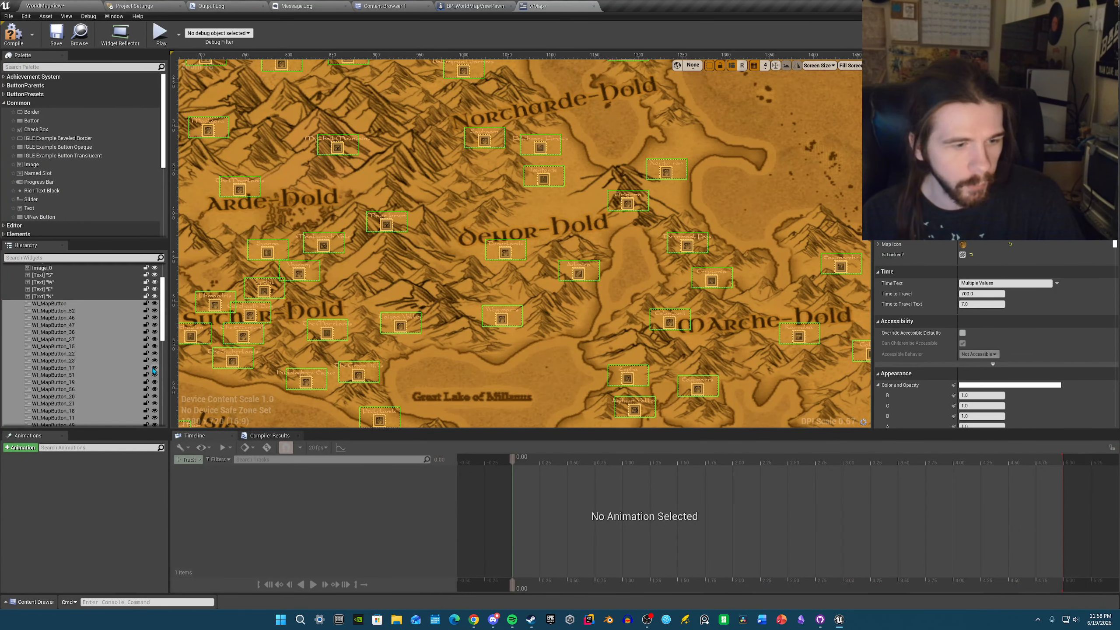
click(84, 318)
click(75, 305)
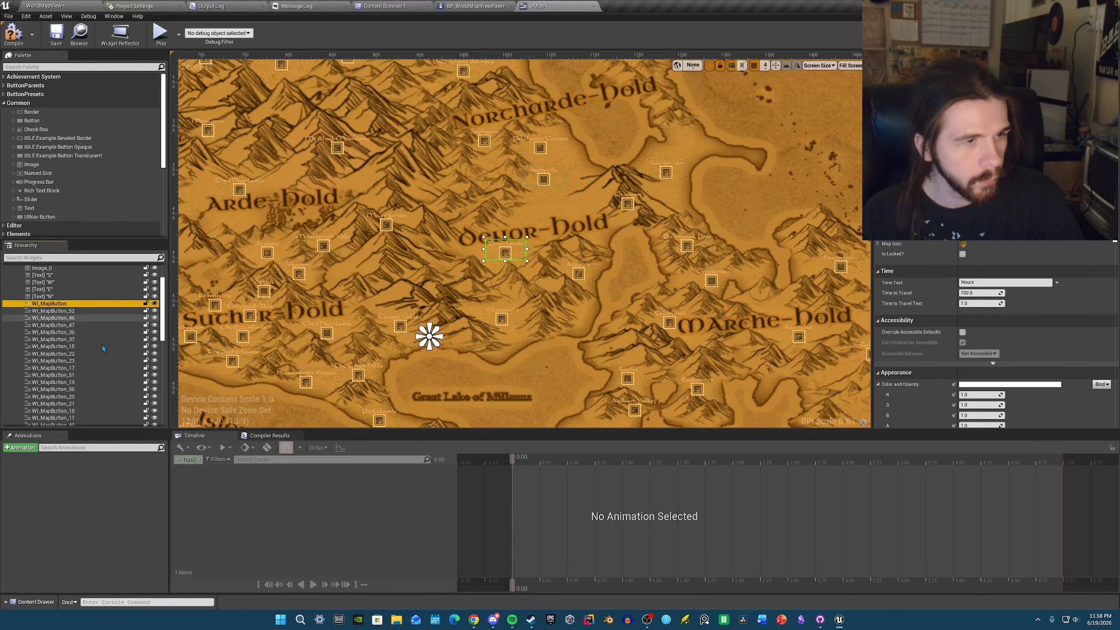
scroll(101, 345, down, 5)
scroll(100, 348, down, 1)
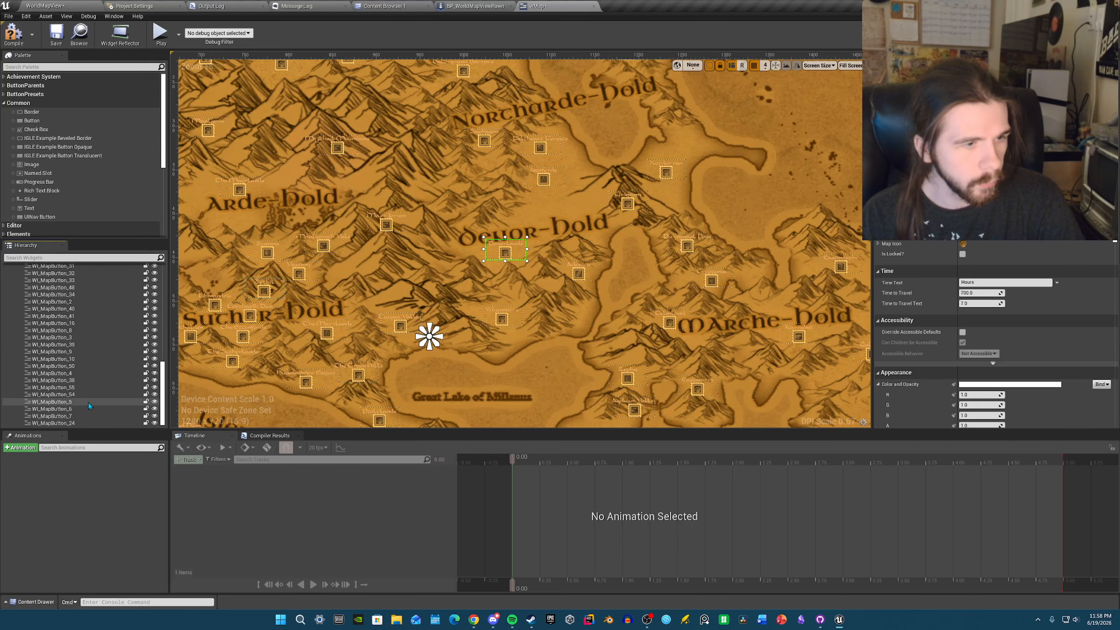
shift+click(80, 421)
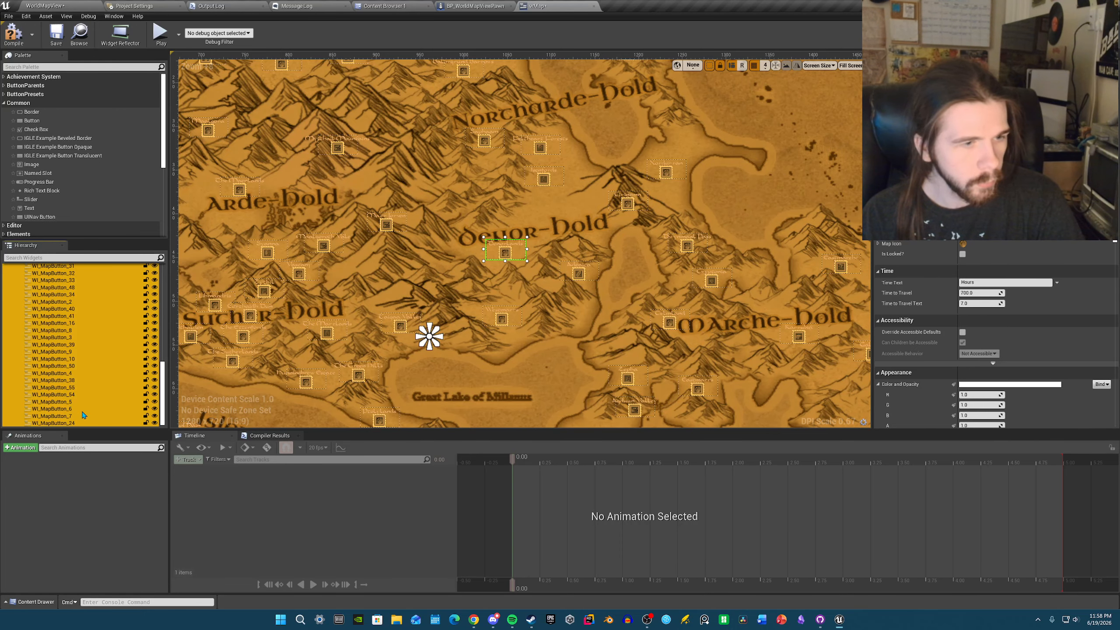
scroll(86, 410, up, 5)
scroll(88, 404, up, 5)
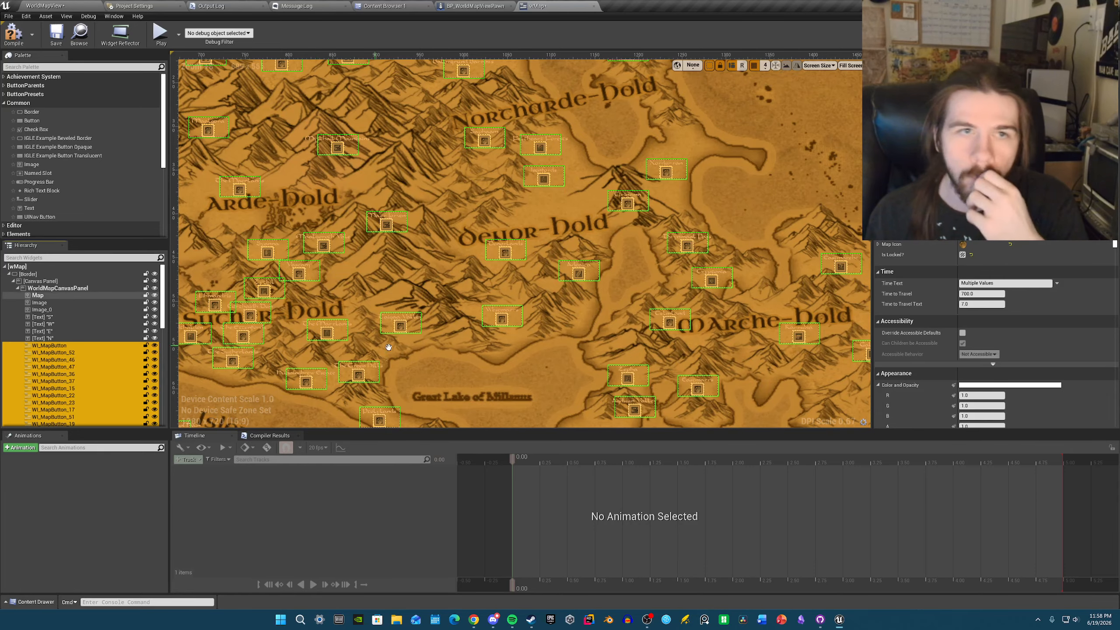
- Reselect the full range of WI_MapButton widgets with the whole map in view to check their placement
scroll(478, 276, down, 4)
right_click(498, 270)
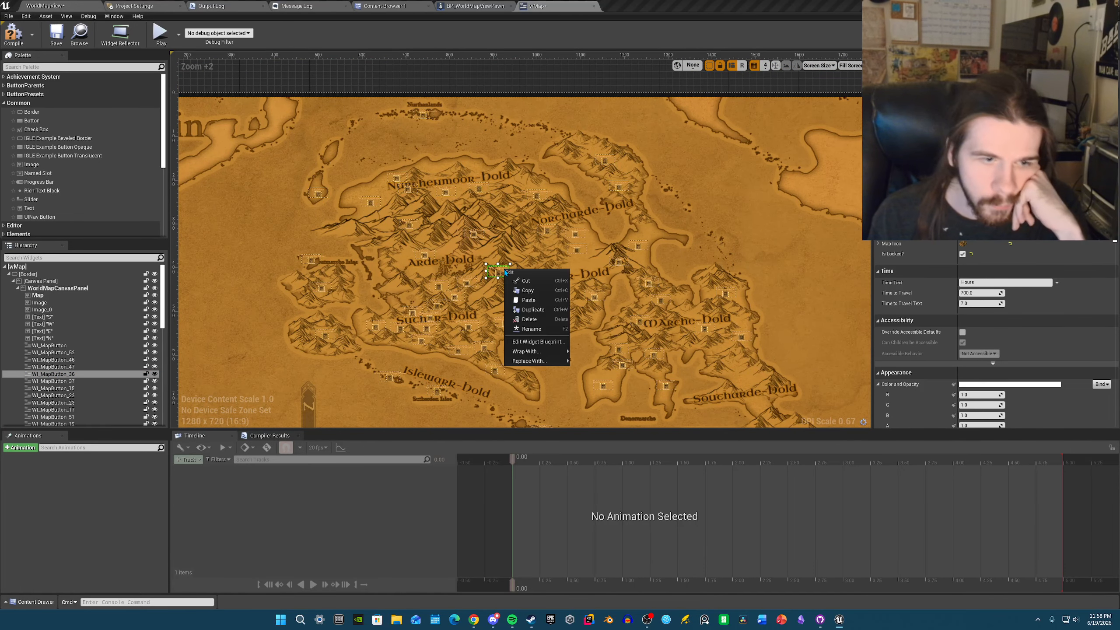
click(69, 369)
click(82, 347)
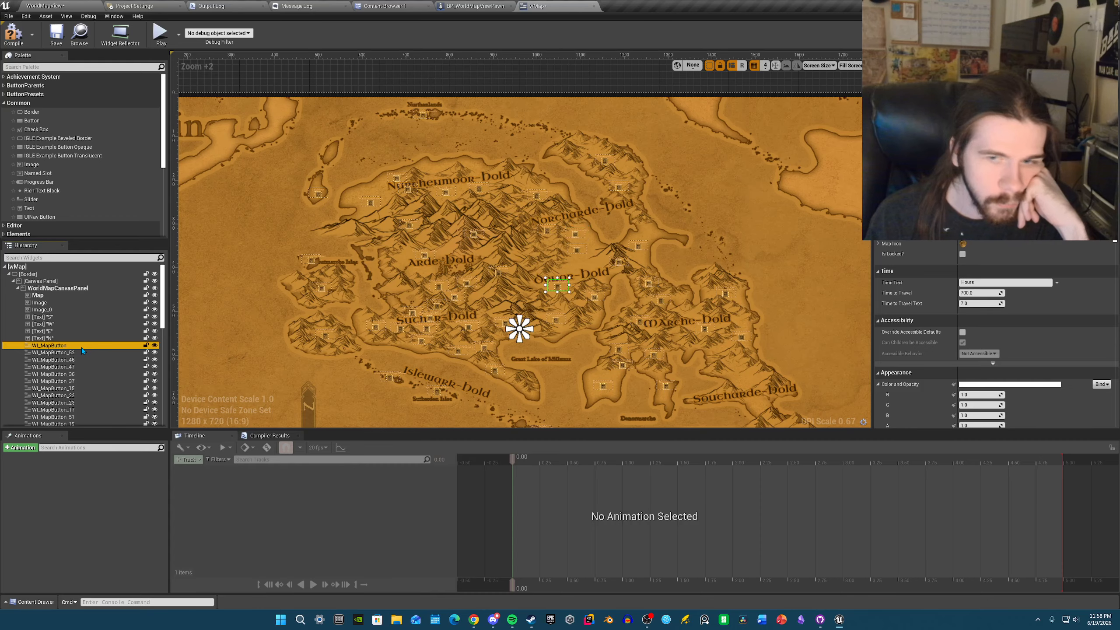
scroll(91, 347, down, 10)
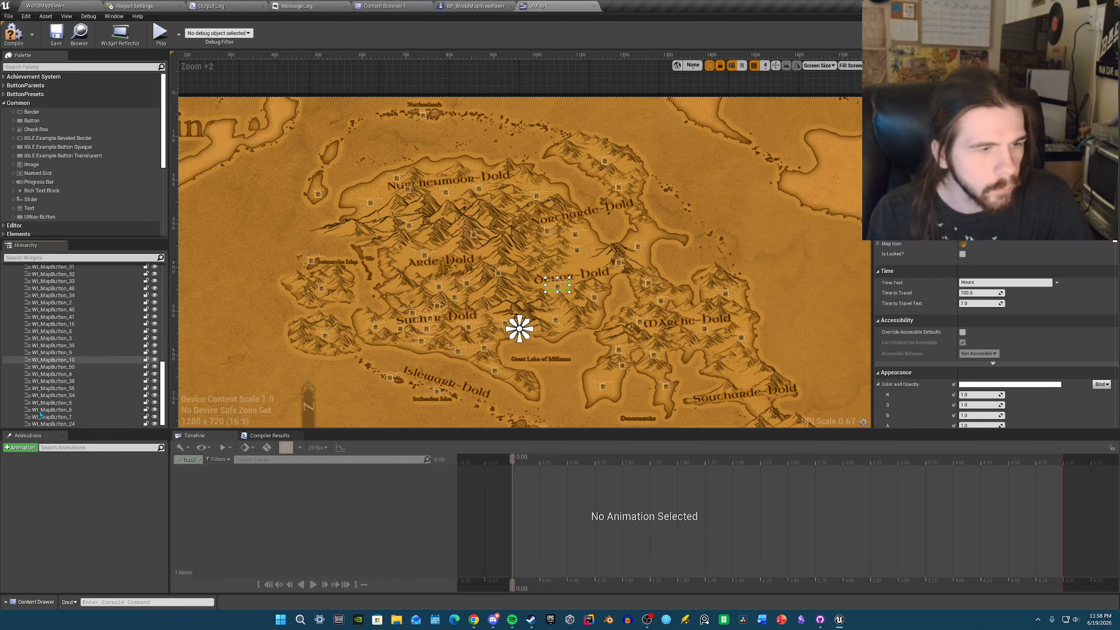
shift+click(52, 422)
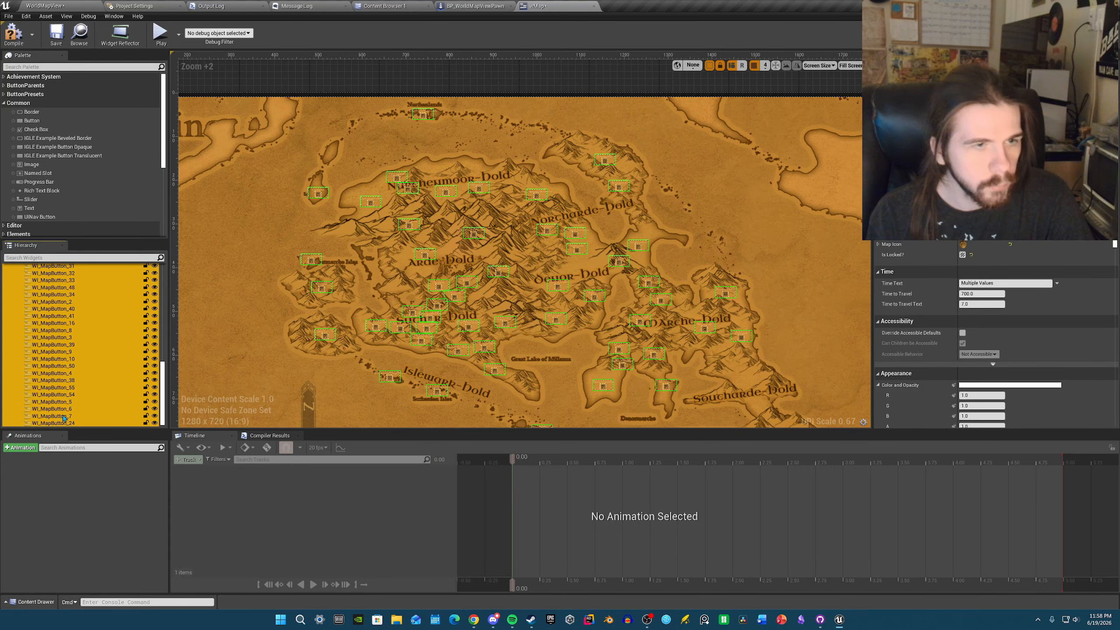
scroll(70, 413, up, 10)
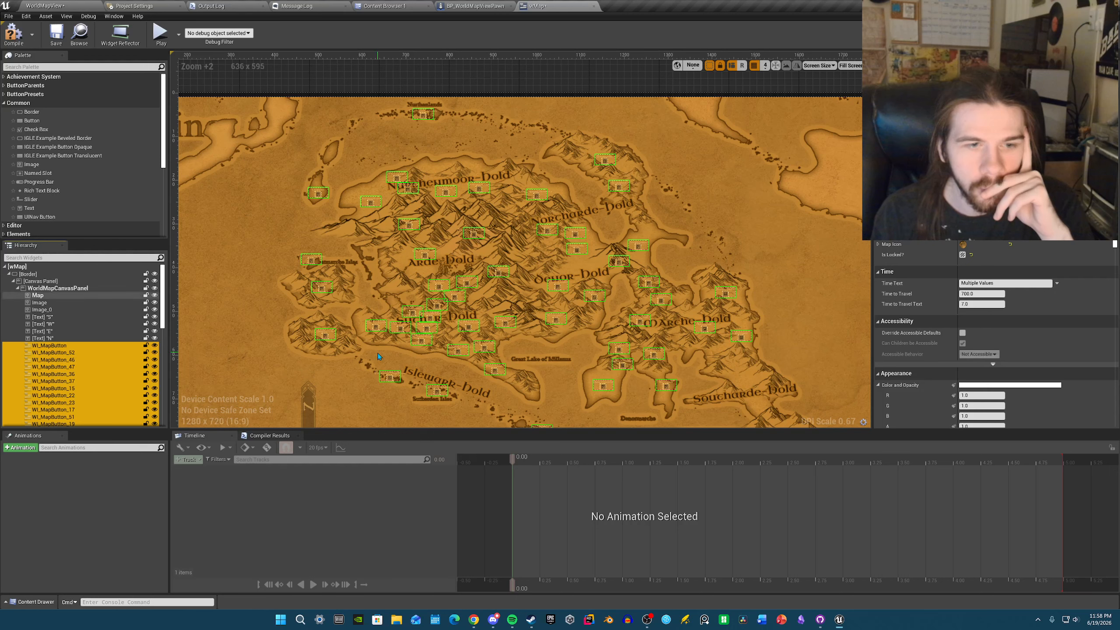
- Deselect the map buttons and examine the button labels around Denormarche and Baragion
right_click(96, 375)
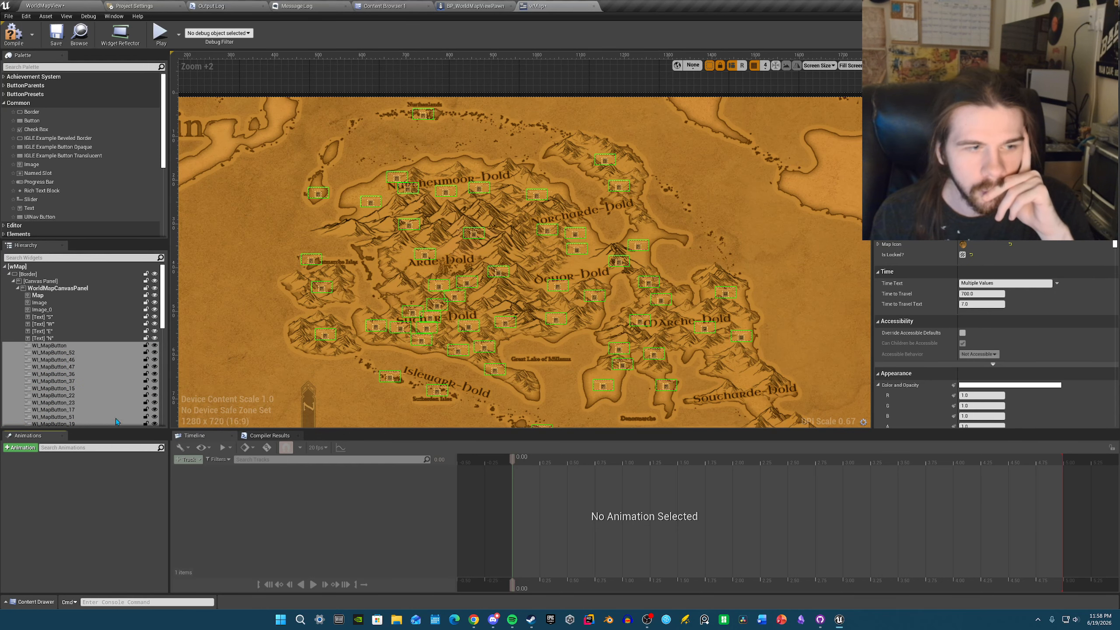
scroll(116, 419, down, 10)
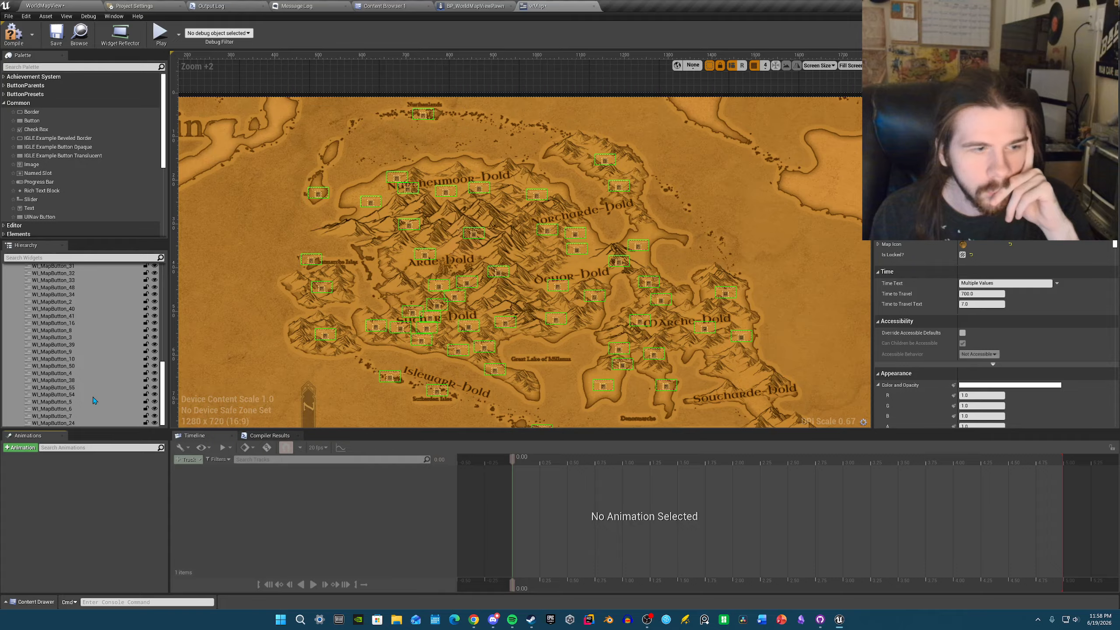
right_drag(604, 397, 517, 304)
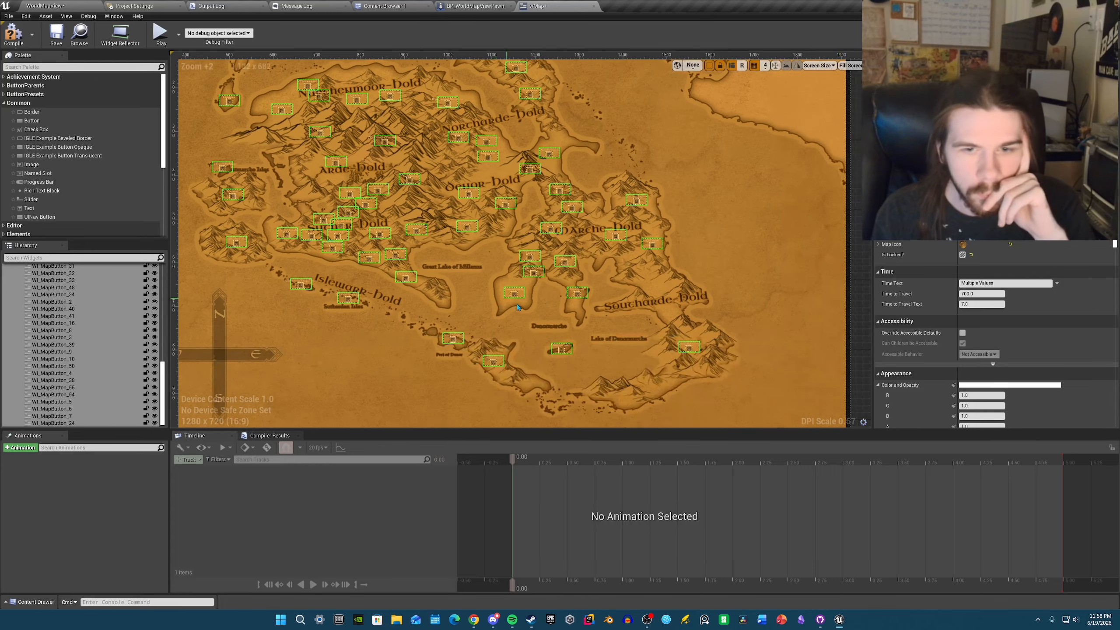
click(523, 325)
scroll(523, 326, up, 9)
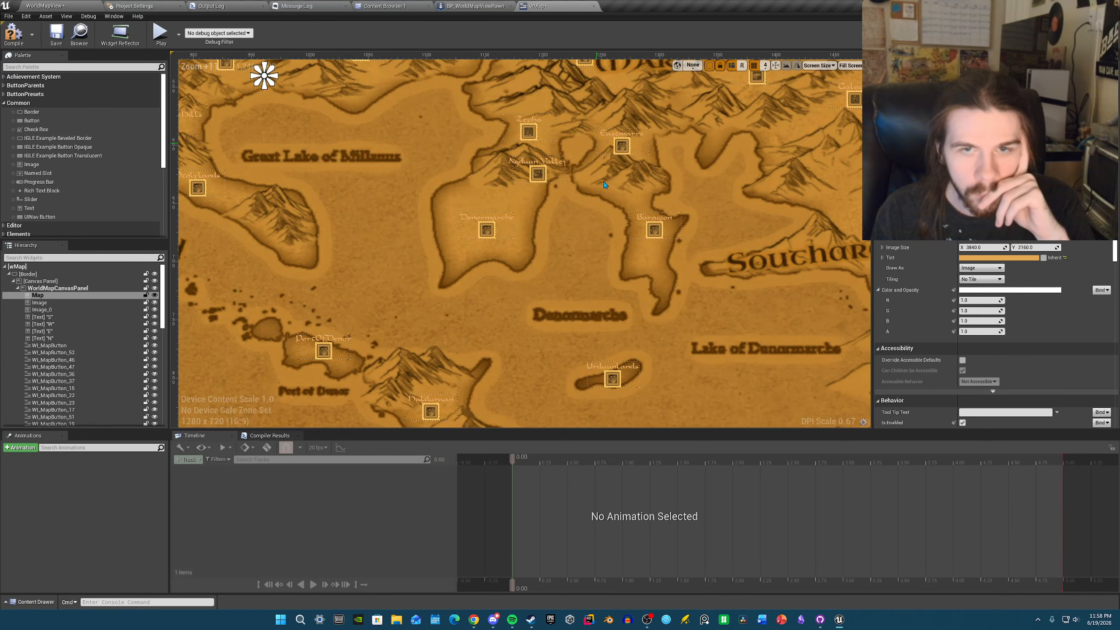
- Compare the Marche-Hold and Southarde-Hold buttons in the wMap widget with the labels on the 3D world map
right_drag(563, 246, 372, 292)
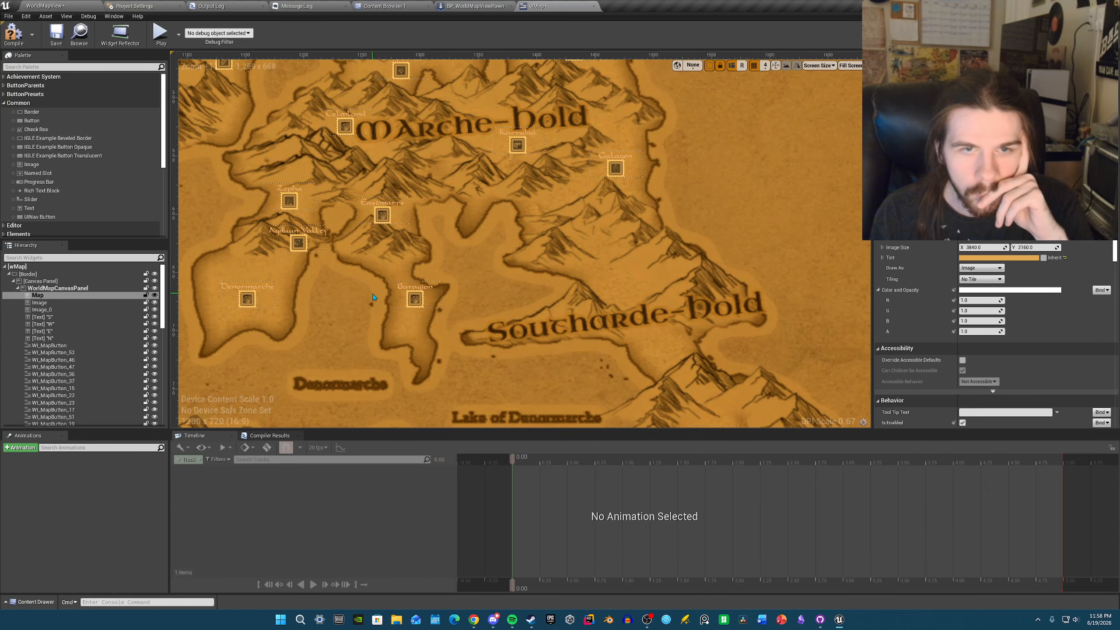
click(112, 4)
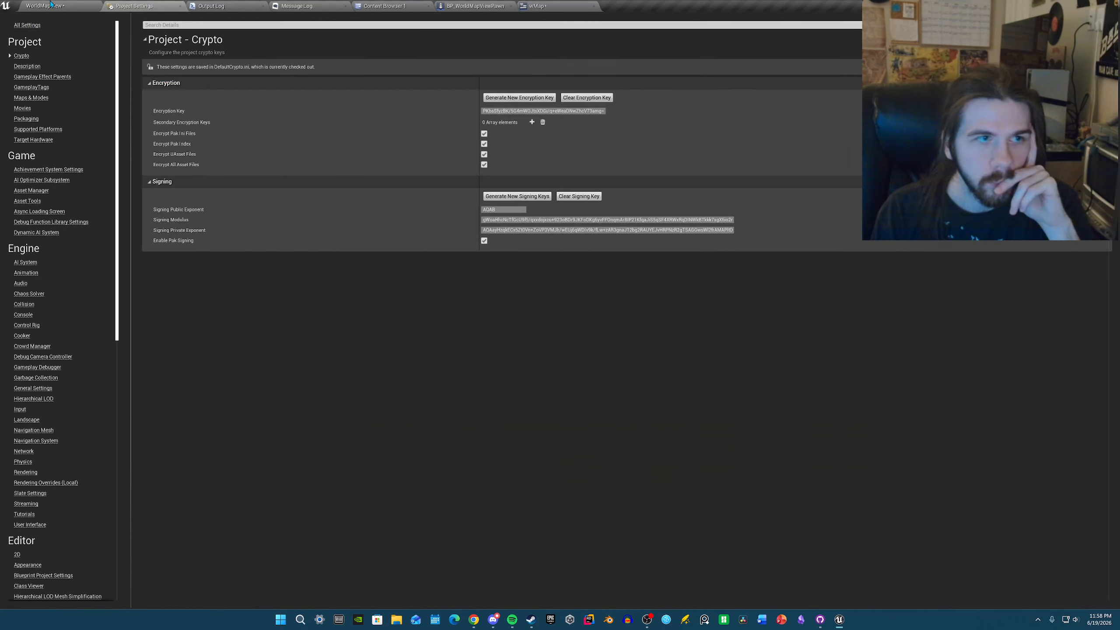
click(79, 5)
mouse_move(605, 353)
right_down()
mouse_move(633, 327)
mouse_move(591, 352)
right_up()
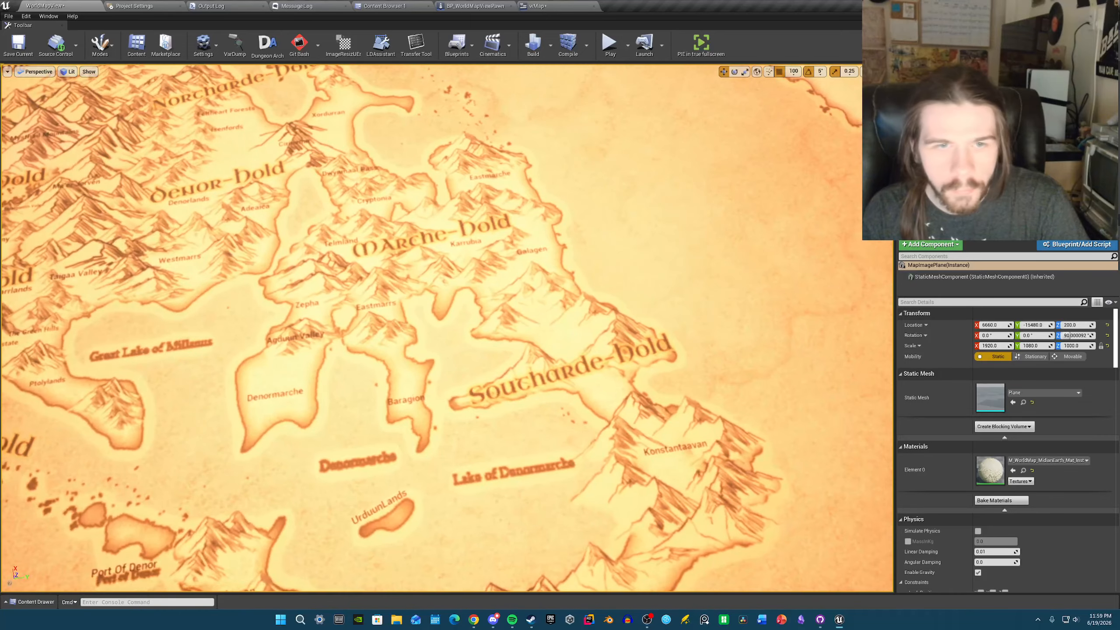
- Return to the wMap widget and examine its buttons from the Lake of Denormarche up to Nurthenmoor-Hold
click(558, 5)
scroll(635, 275, down, 3)
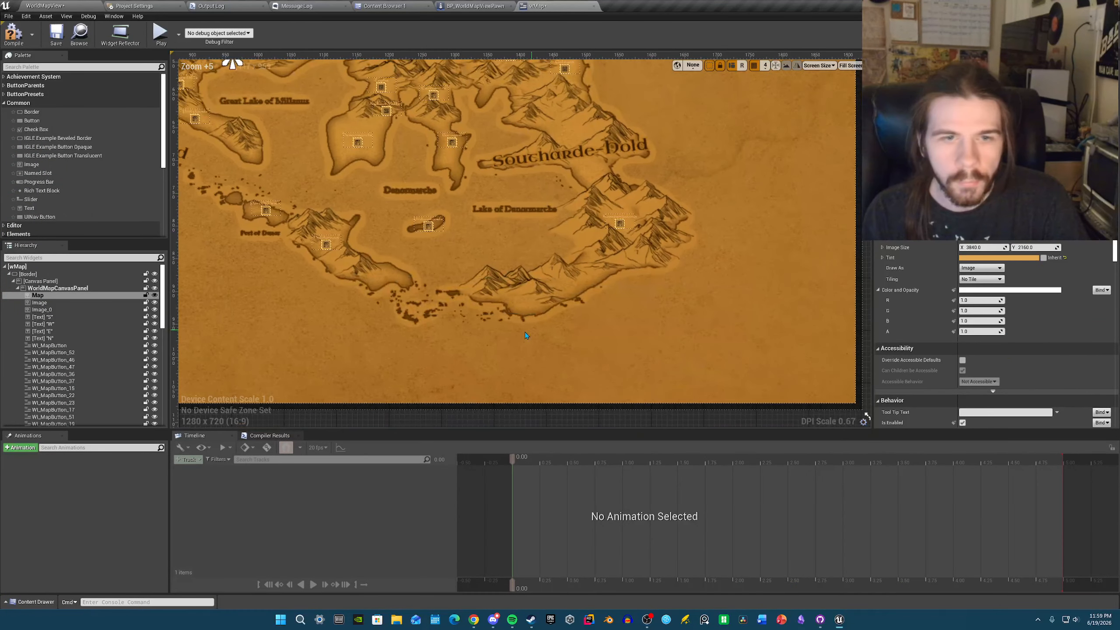
right_drag(489, 309, 565, 379)
right_drag(498, 347, 600, 411)
right_drag(450, 333, 521, 347)
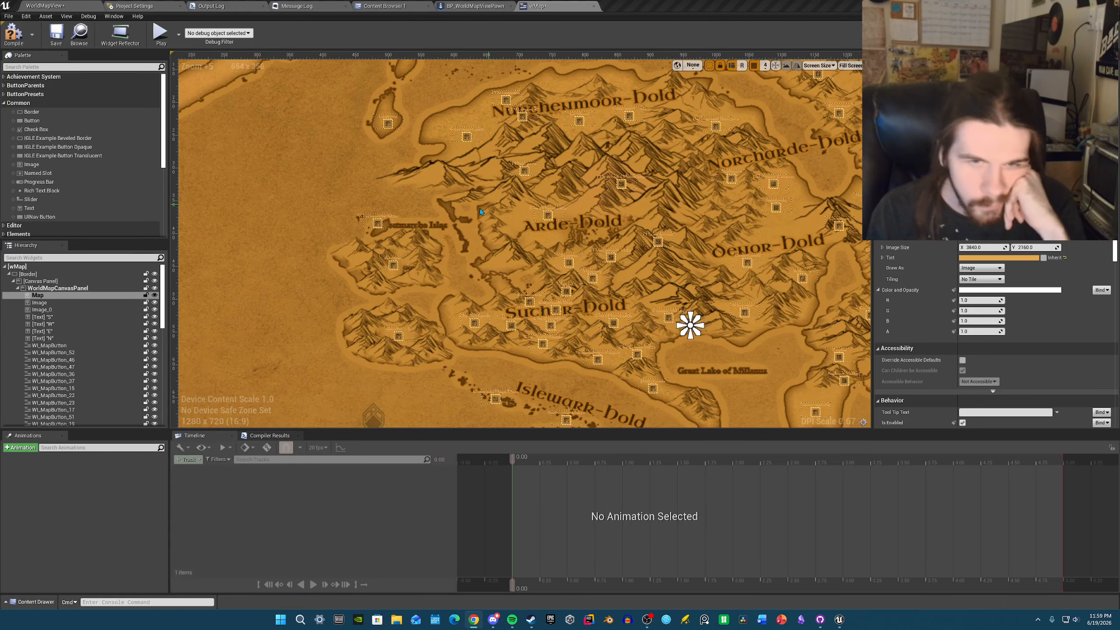
scroll(455, 268, down, 2)
scroll(456, 272, up, 2)
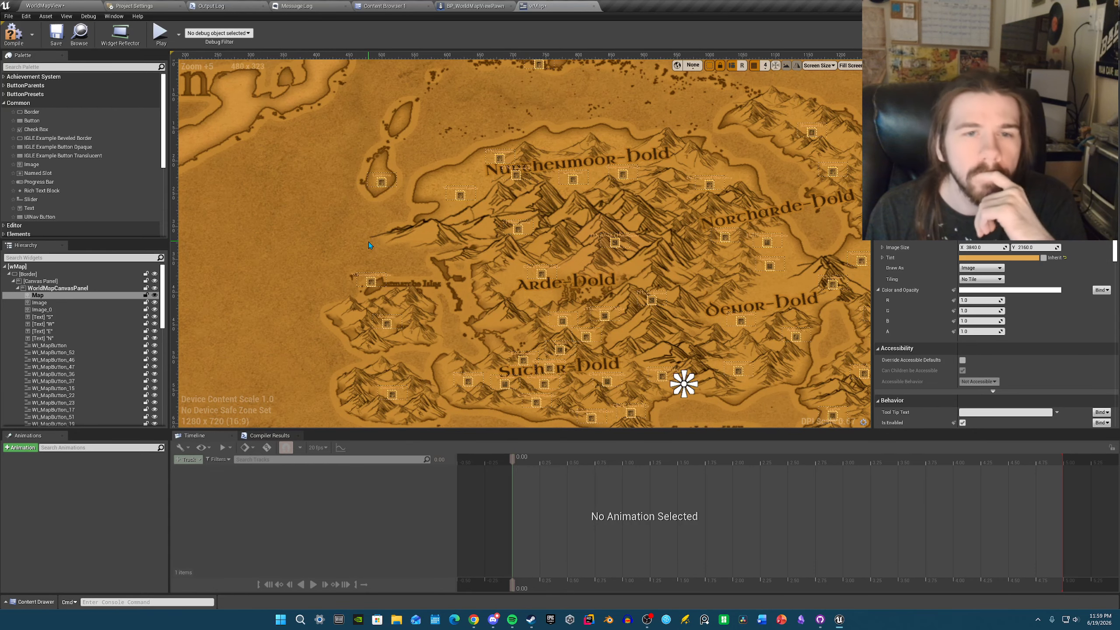
right_drag(610, 318, 562, 313)
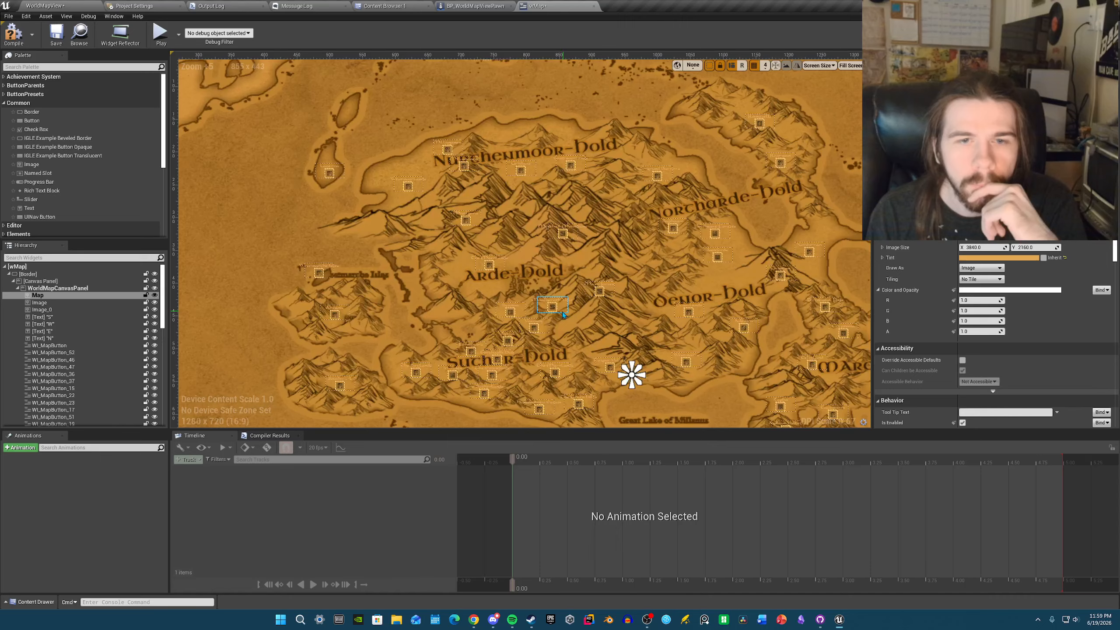
- Check individual map buttons one after another, from Nurthenmoor-Hold through Arde-Hold down to Suther-Hold
click(469, 169)
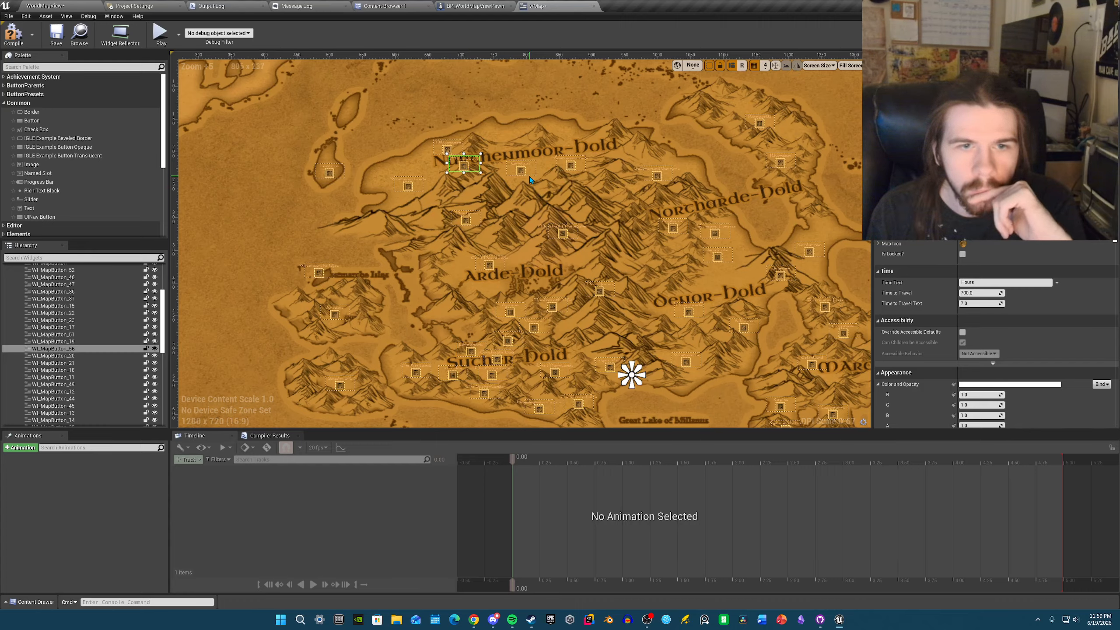
click(573, 234)
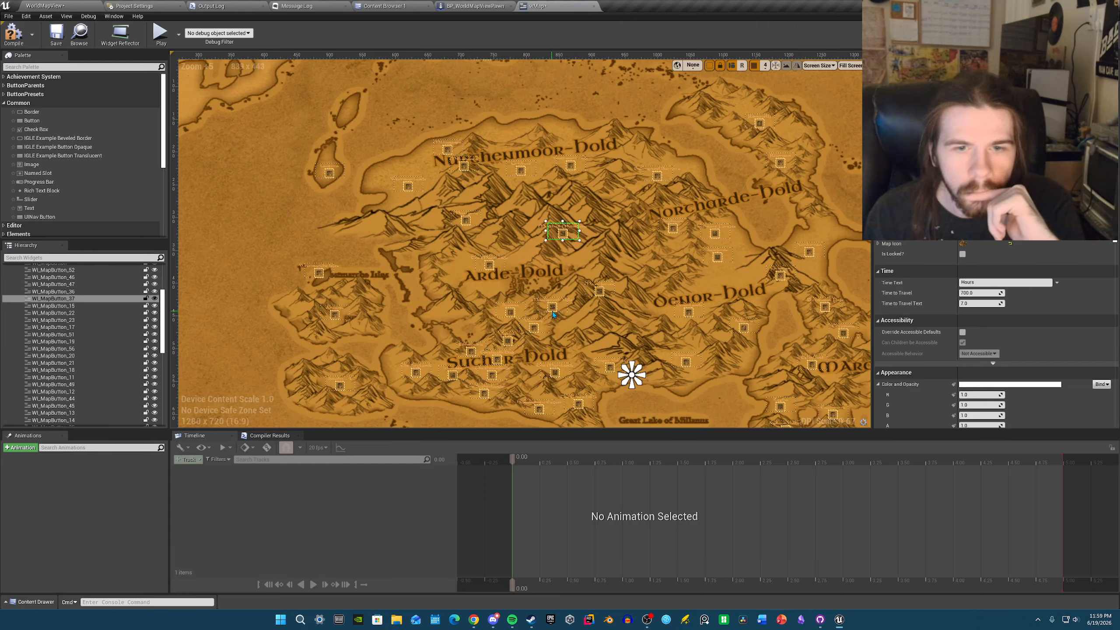
click(552, 312)
right_drag(569, 337, 588, 298)
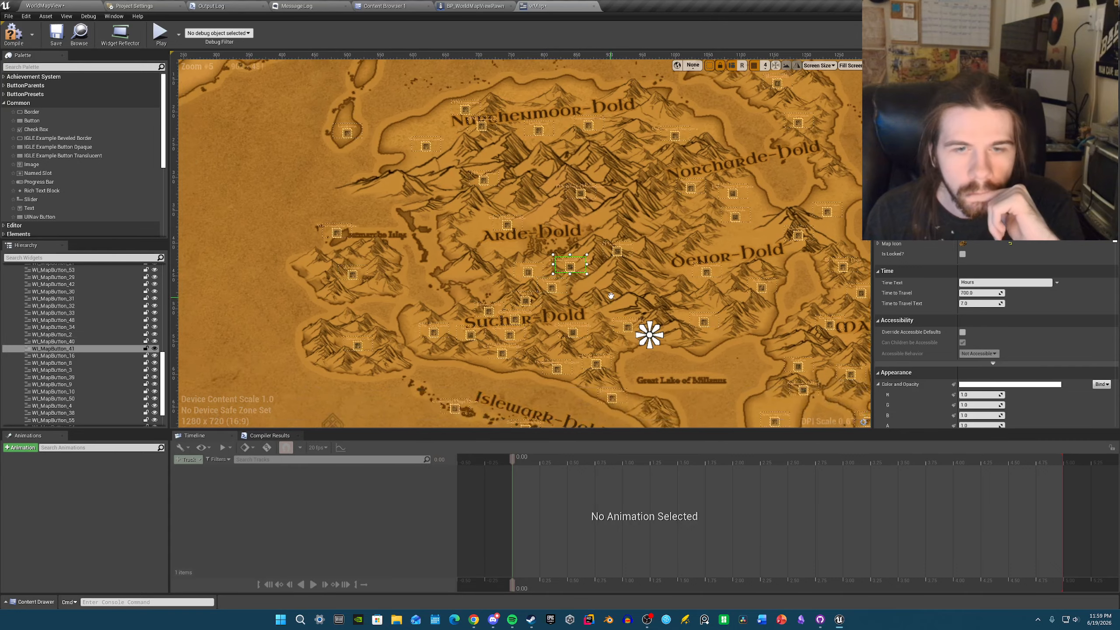
click(560, 290)
click(529, 308)
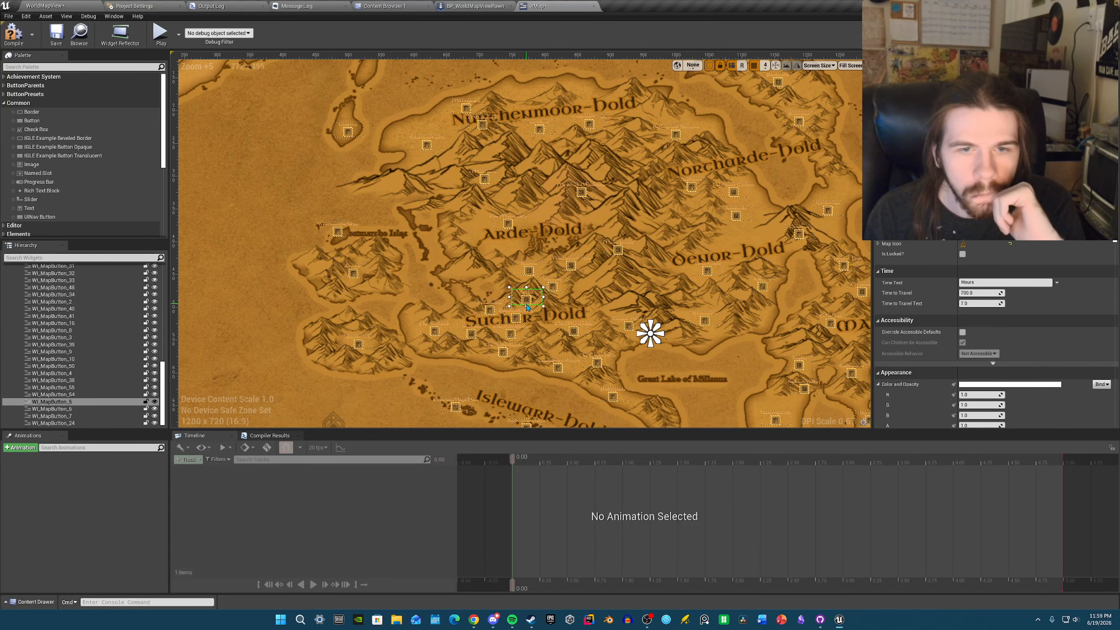
click(517, 321)
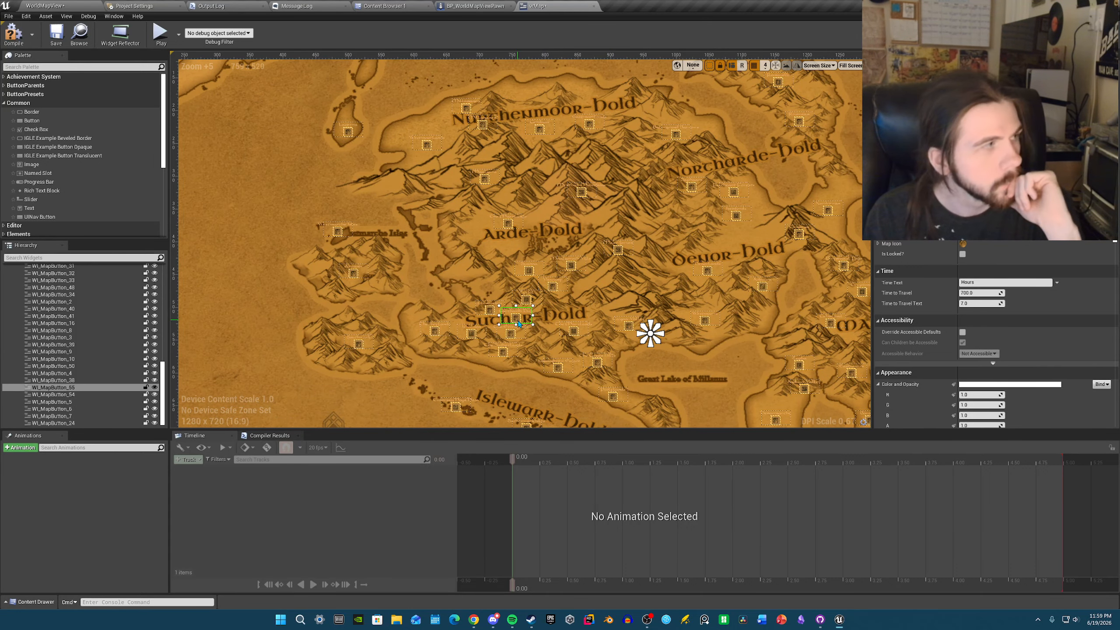
click(470, 336)
right_drag(569, 355, 475, 344)
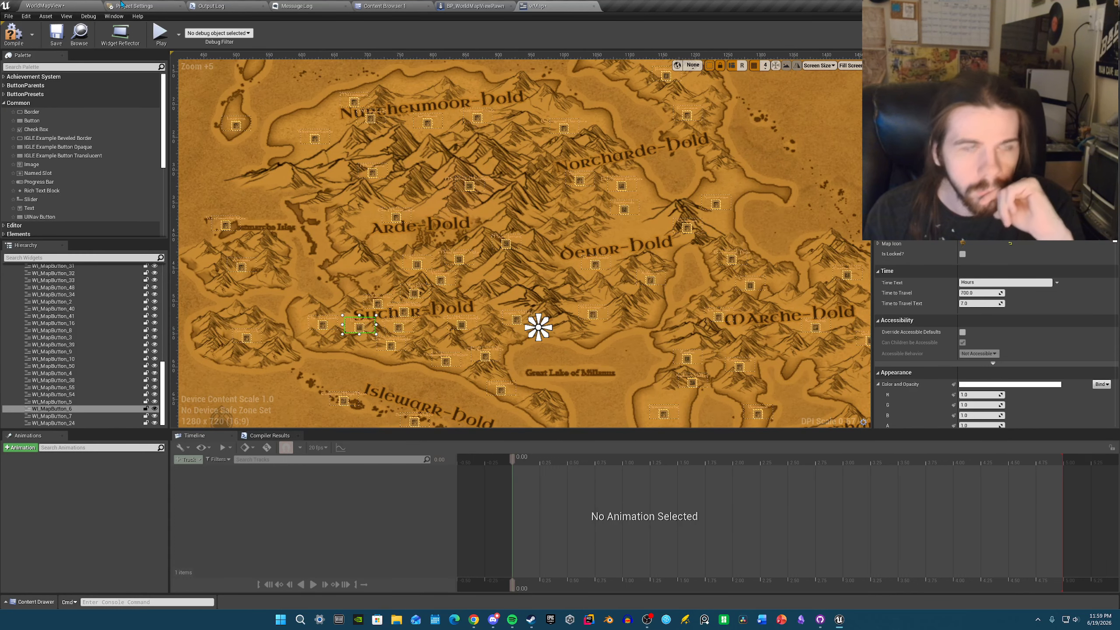
- Switch to the 3D world map and select all of its text label actors
click(61, 3)
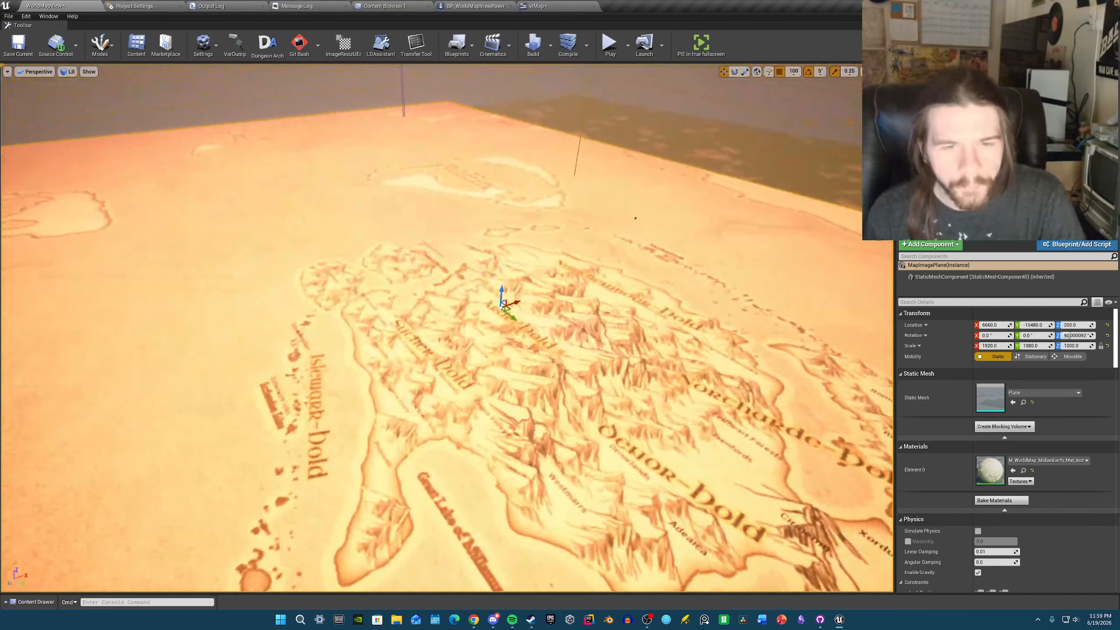
right_drag(436, 328, 536, 360)
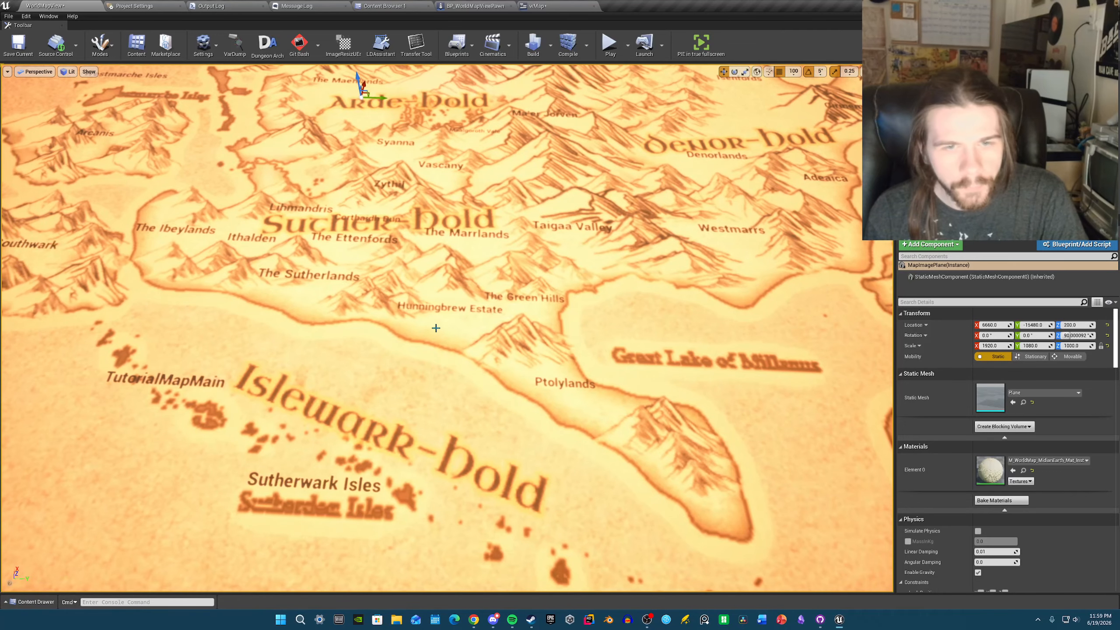
key(ctrl+z)
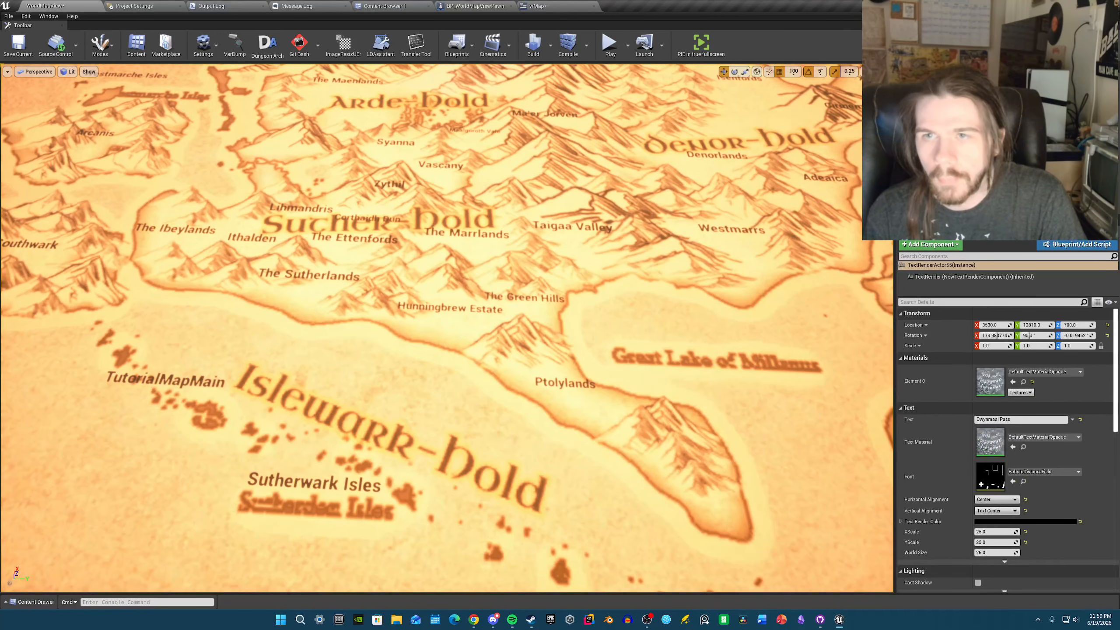
key(ctrl+shift+a)
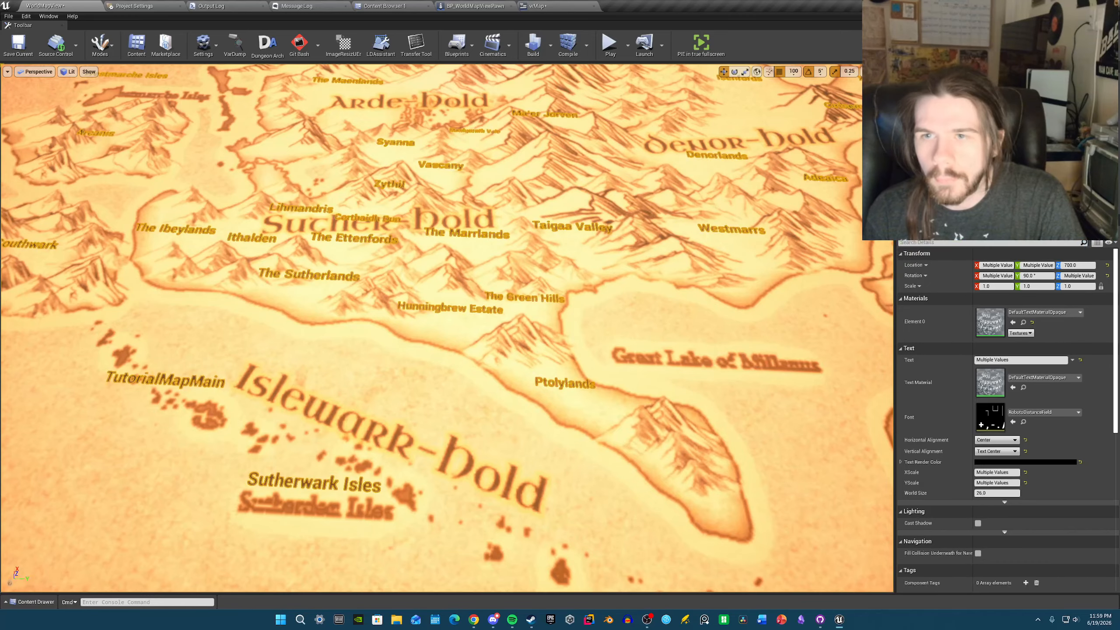
right_click(954, 242)
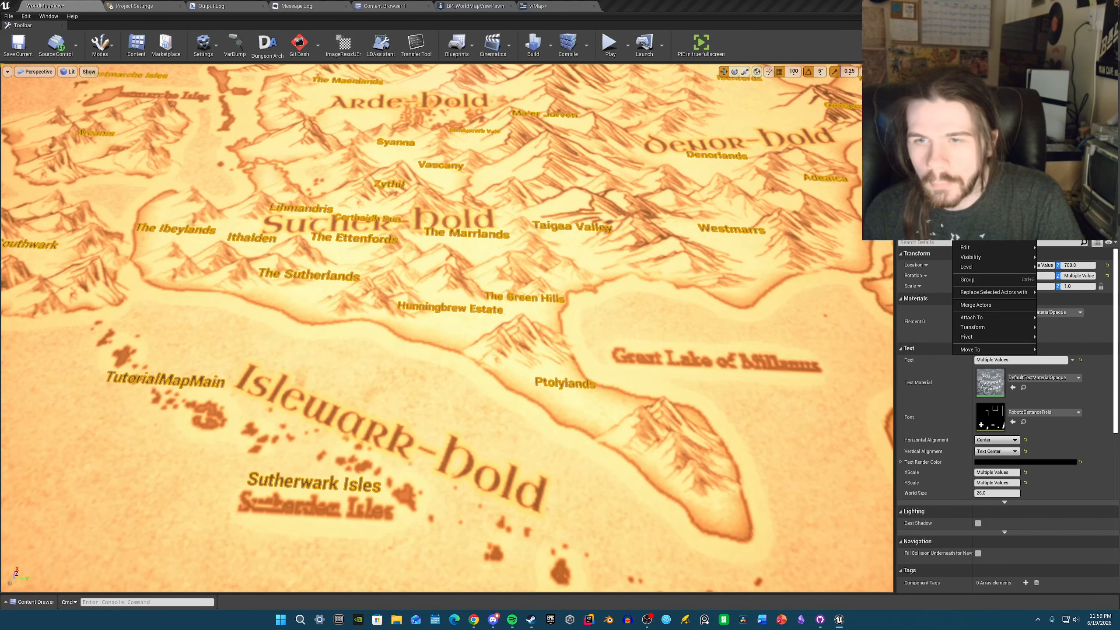
- Select the range of WI_MapButton widgets down to WI_MapButton_24 in the wMap hierarchy and review their shared details
click(555, 4)
scroll(80, 332, up, 3)
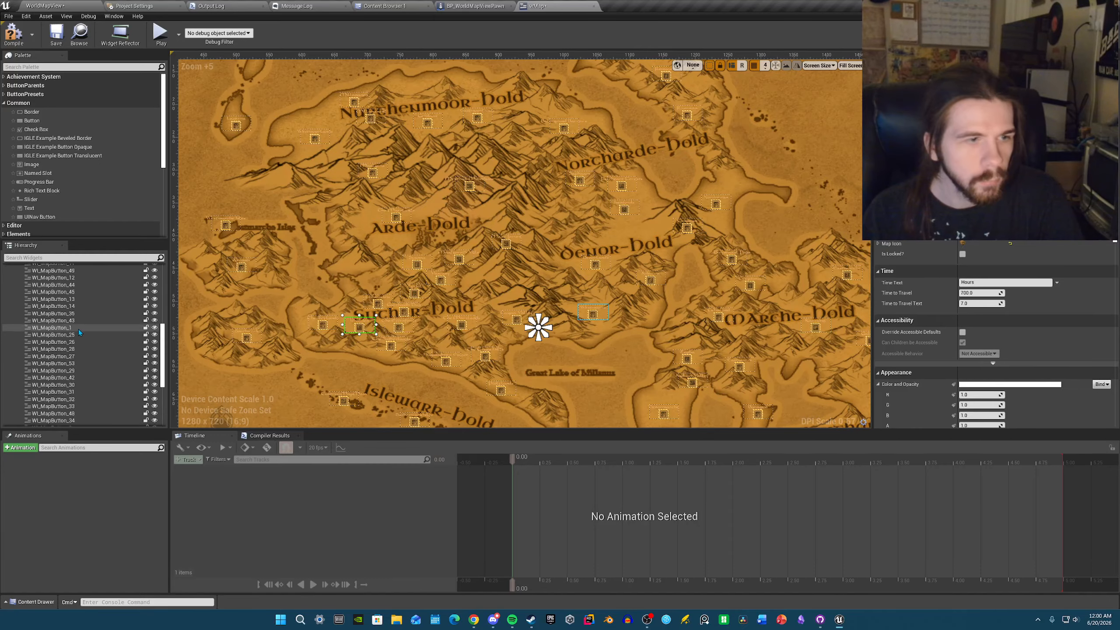
scroll(80, 332, up, 3)
click(86, 333)
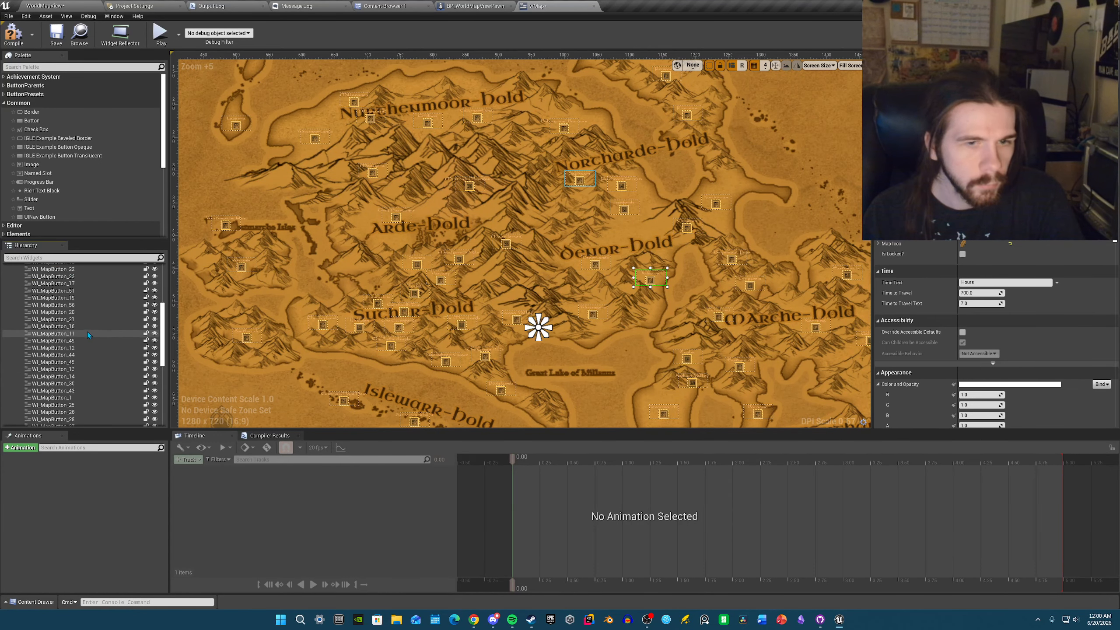
scroll(87, 334, down, 7)
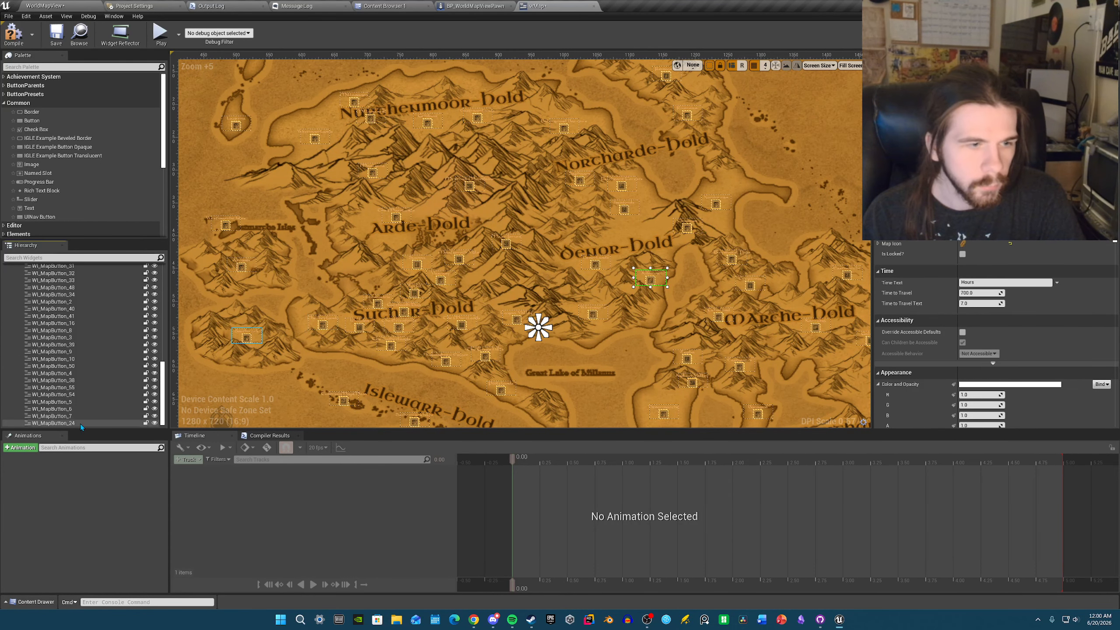
shift+click(81, 424)
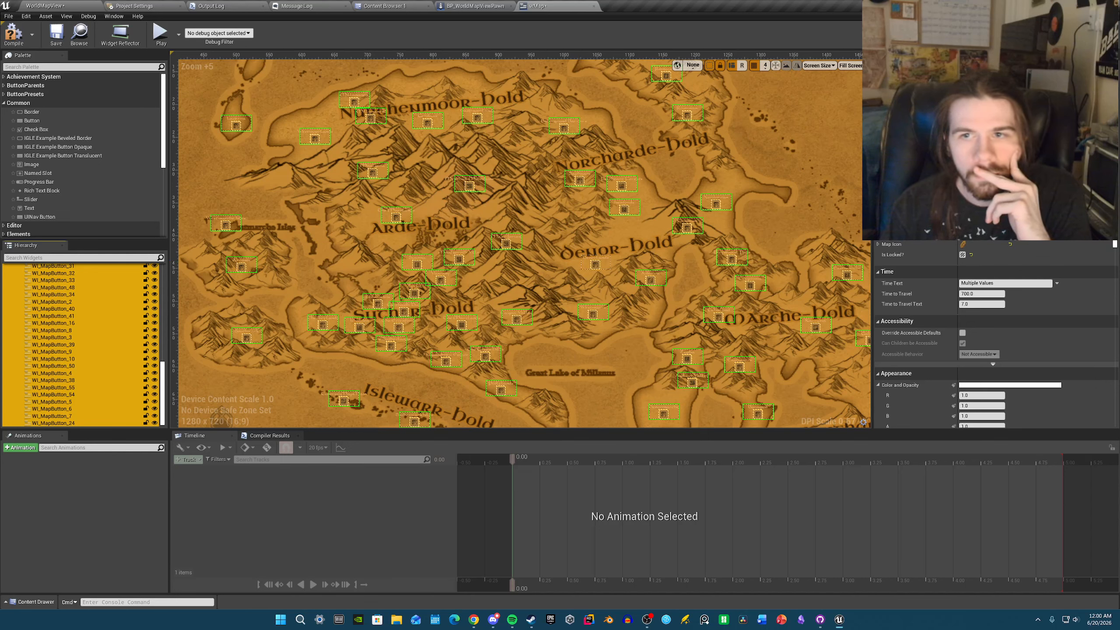
scroll(997, 335, down, 8)
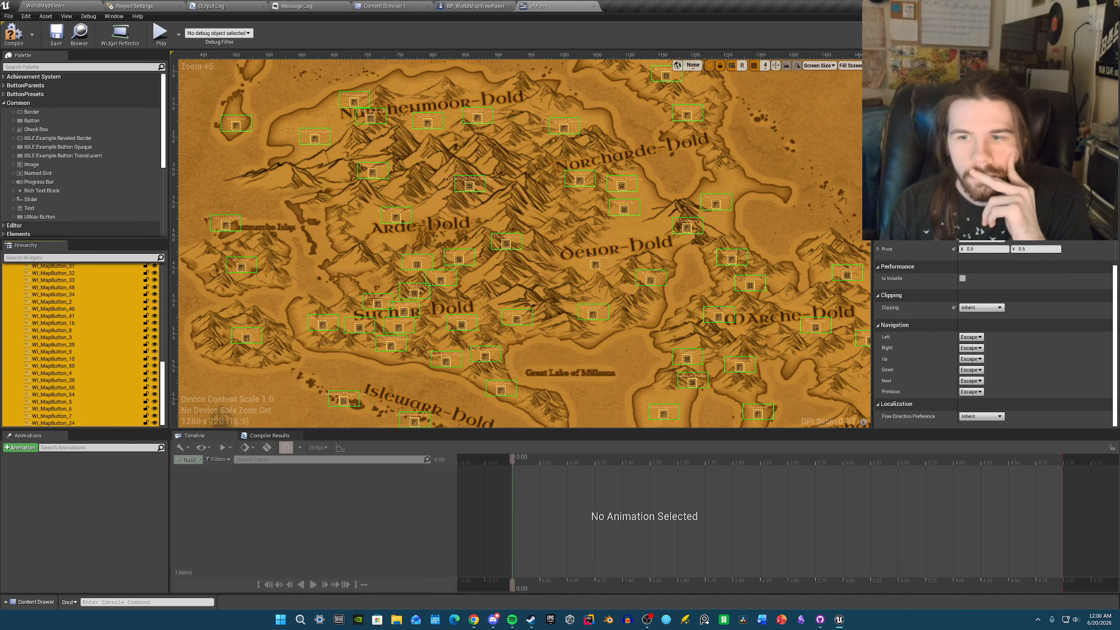
scroll(997, 339, up, 5)
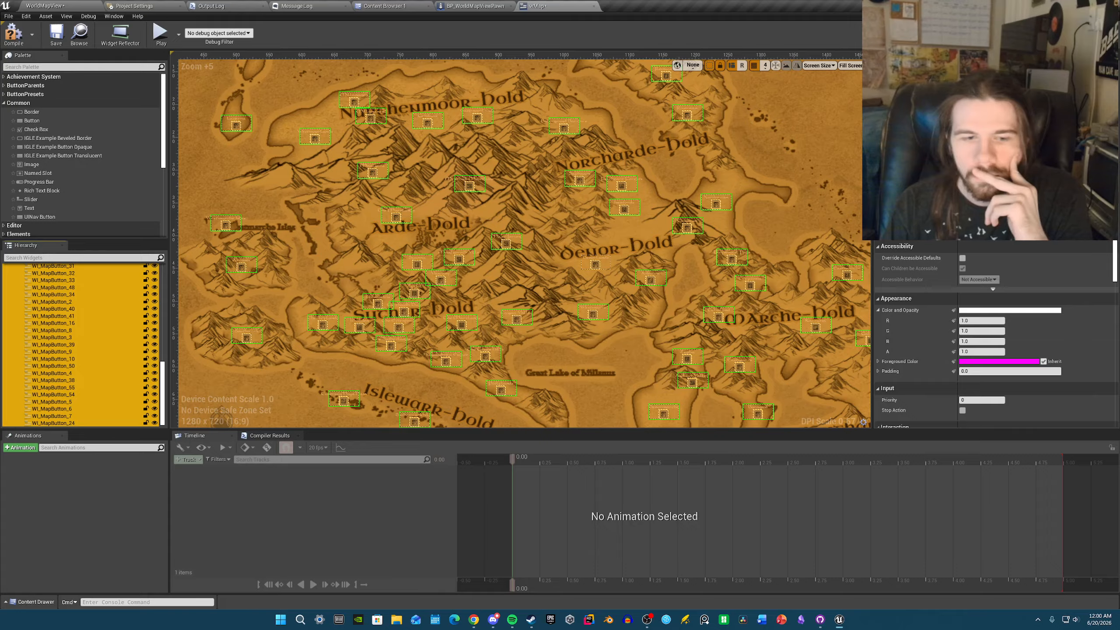
scroll(73, 309, up, 15)
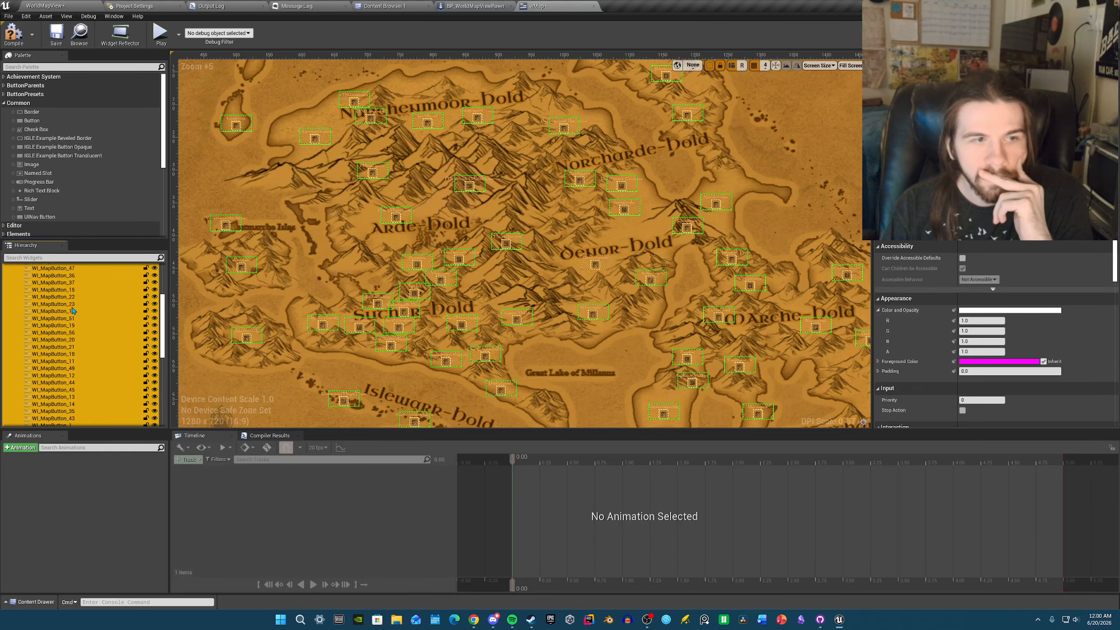
- Compare the buttons around Islewark-Hold and the Great Lake of Millanus with the matching labels on the 3D map
click(59, 345)
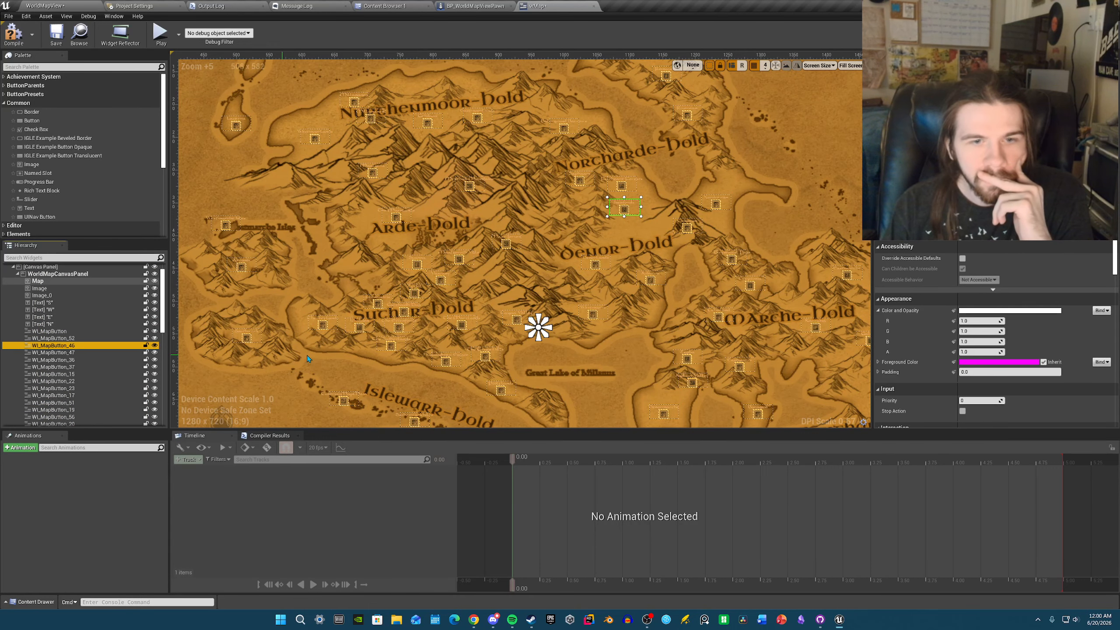
right_drag(312, 361, 339, 299)
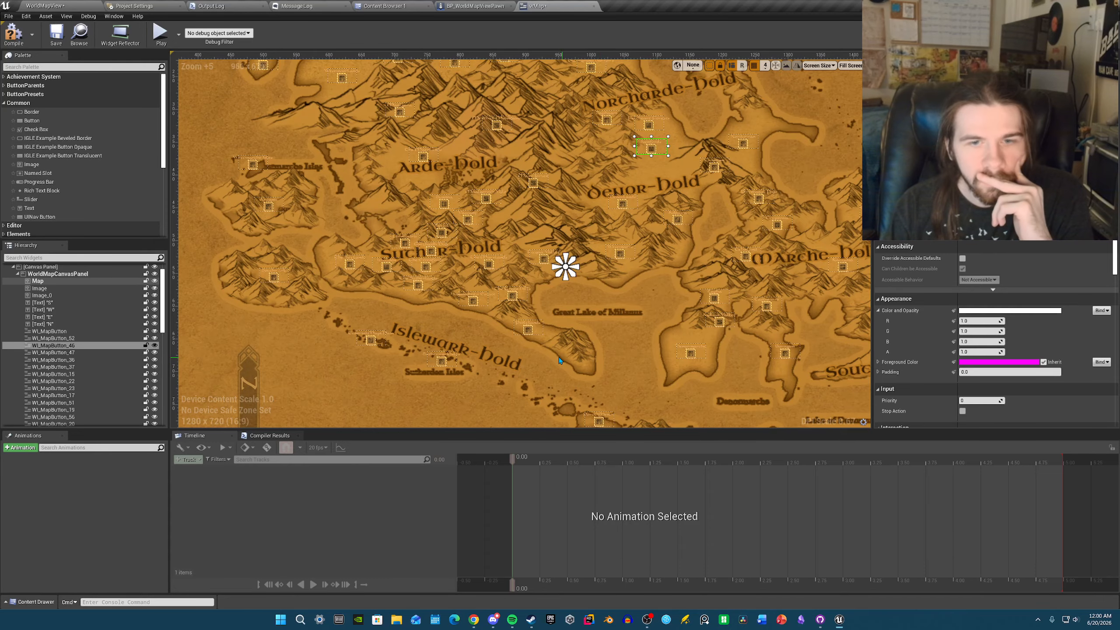
right_drag(559, 358, 494, 380)
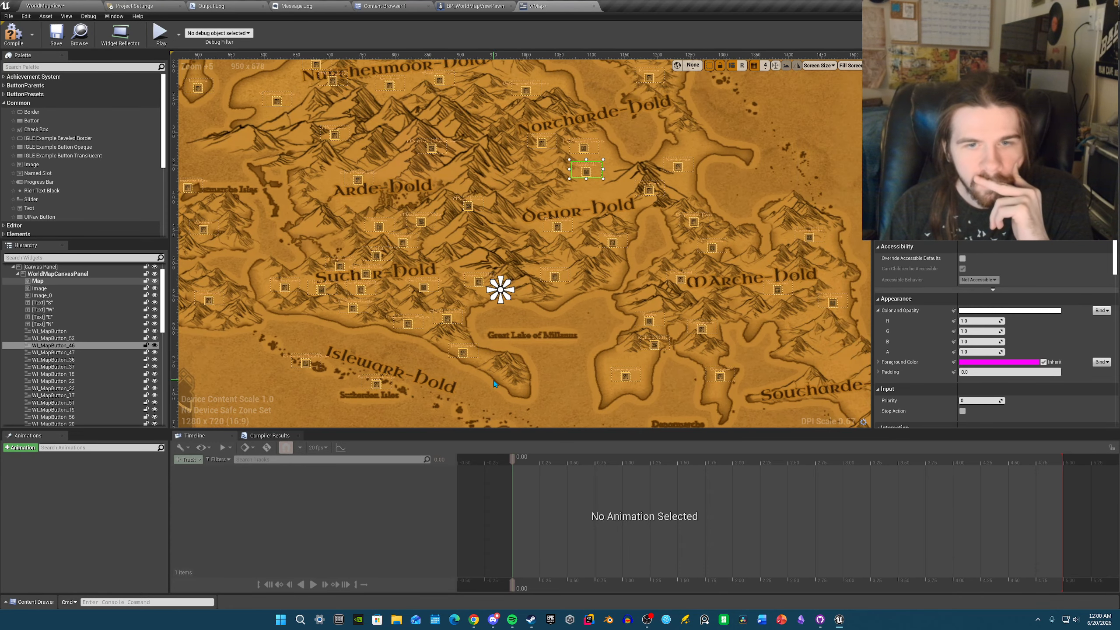
click(53, 6)
right_drag(548, 355, 571, 356)
key(w)
key(s)
key(a)
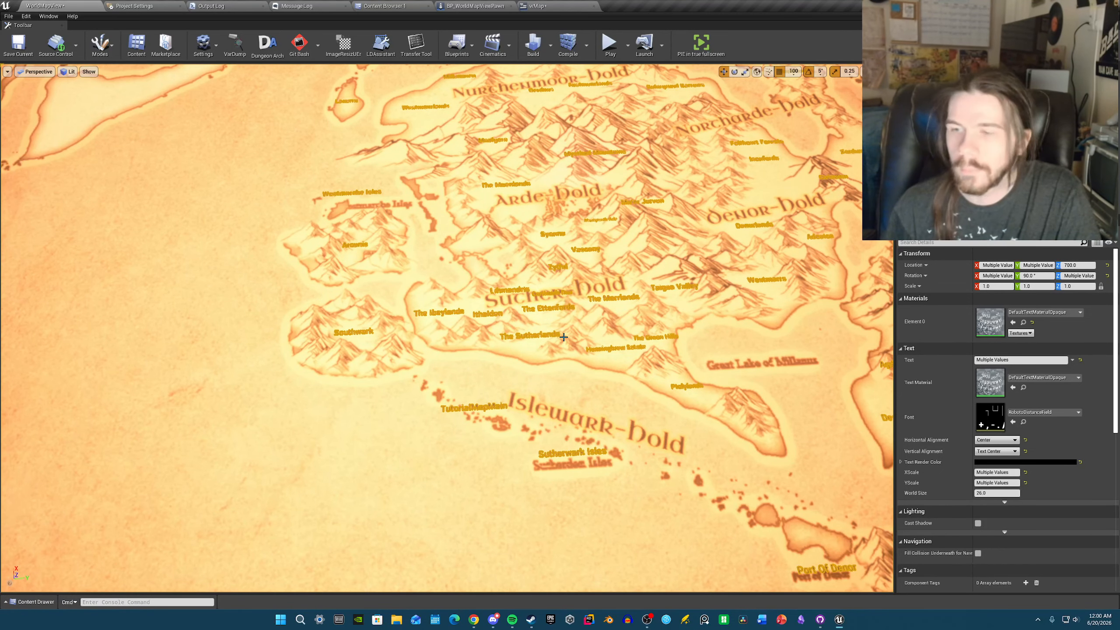
right_drag(555, 336, 557, 288)
key(w)
key(d)
- Locate the Nurthenlands button in the wMap widget and place a copy of the Lacerra label on those islands on the 3D map
click(557, 6)
right_drag(541, 206, 658, 386)
click(467, 155)
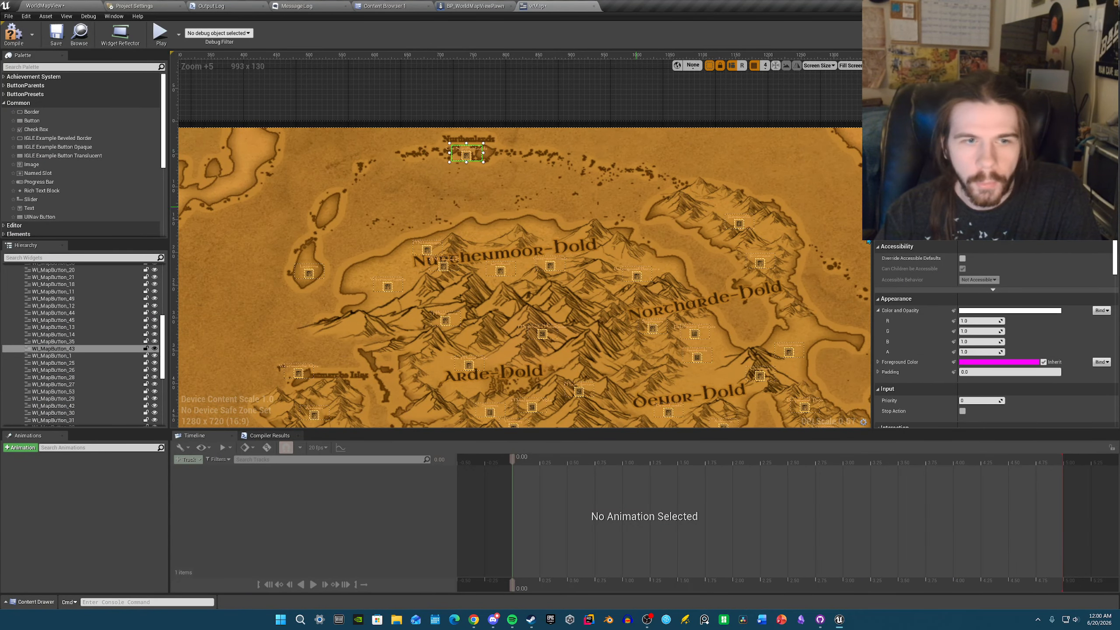
click(44, 6)
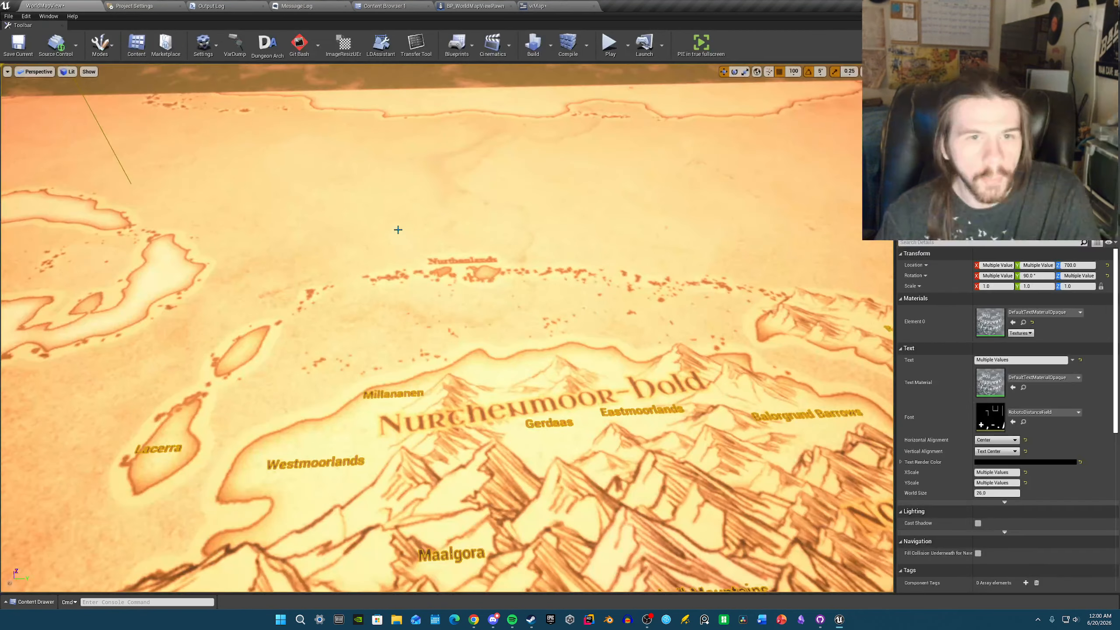
click(166, 449)
alt+drag(170, 443, 475, 235)
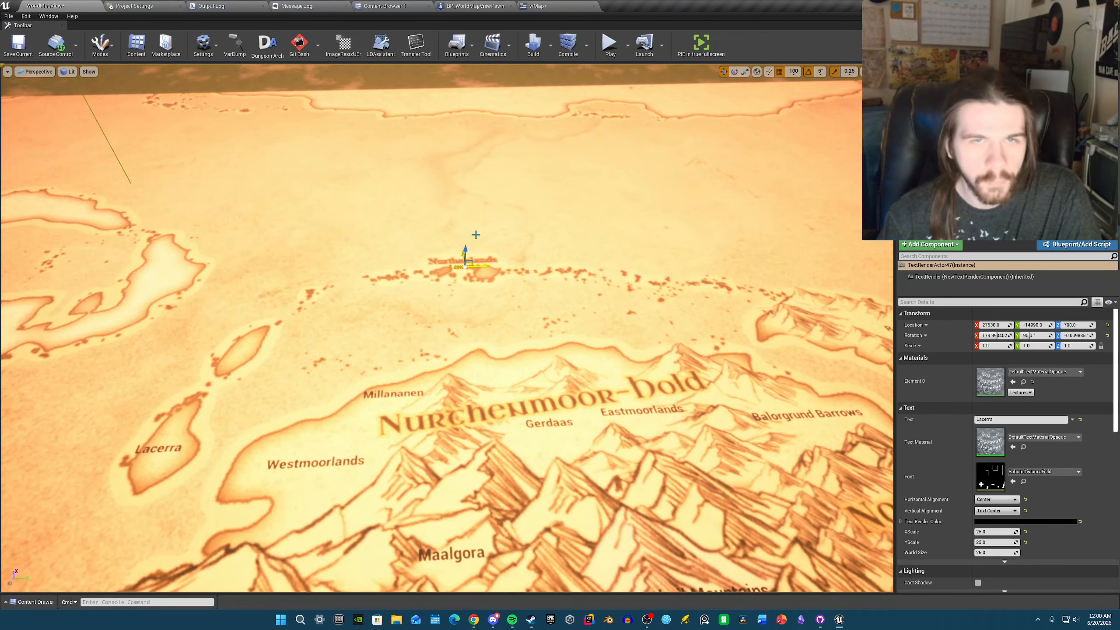
- Recheck the Nurthenlands button in the widget and set the copied label's text to "The Nurthenlands"
click(538, 7)
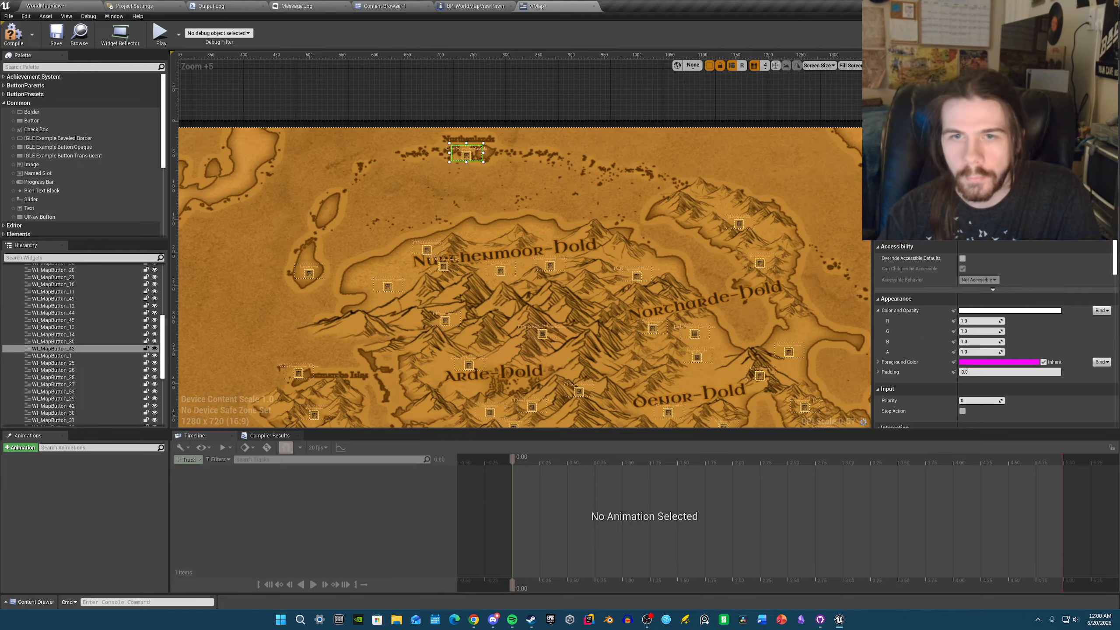
click(46, 6)
key(w)
right_drag(353, 274, 353, 329)
key(s)
click(1010, 420)
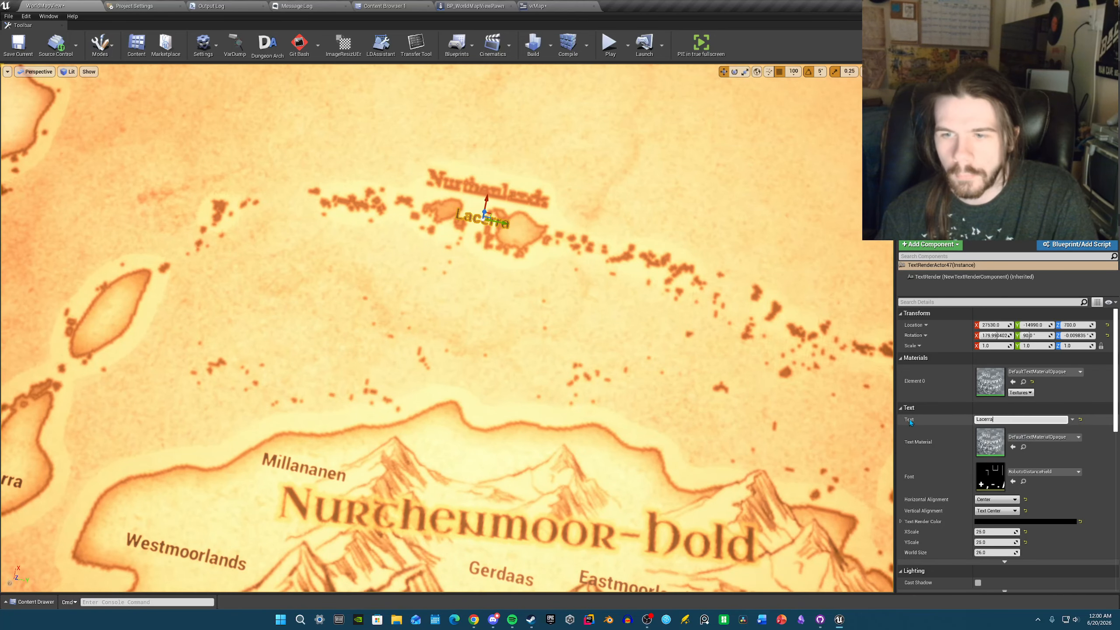
key(ctrl+a)
text(The Nurthenlands)
- Deselect the Nurthenlands label and check its placement among the northern labels around Nurthenmoor-Hold
right_drag(547, 356, 617, 320)
click(537, 320)
key(s)
right_drag(545, 322, 450, 320)
key(g)
key(w)
right_drag(546, 322, 545, 346)
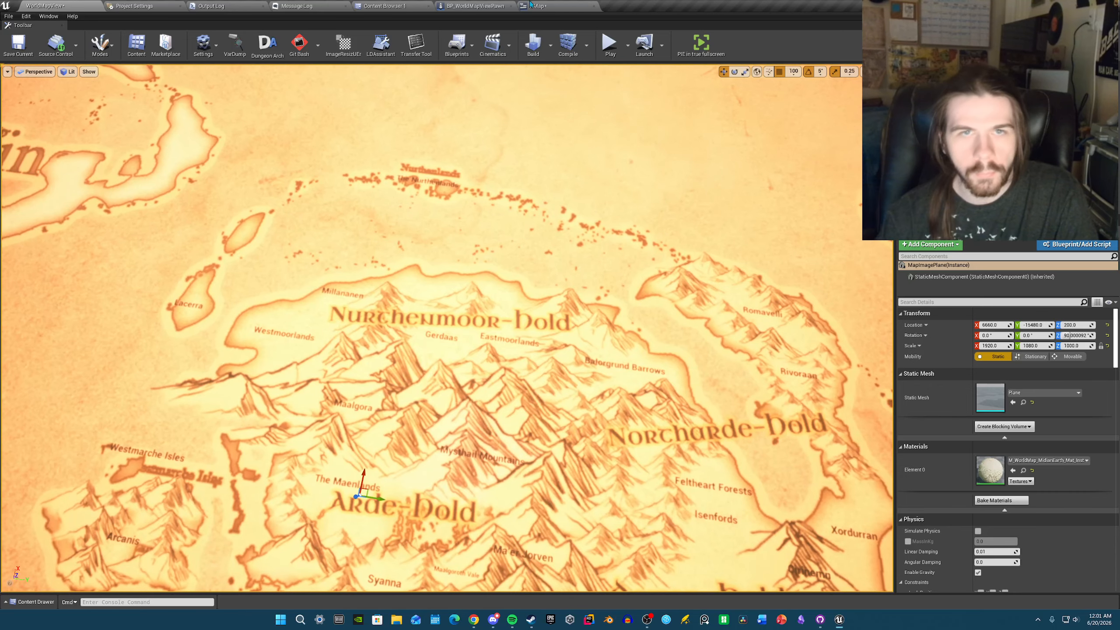
- Compare the northern widget buttons around Nurthenmoor-Hold and Northarde-Hold with the labels on the 3D map
click(541, 6)
right_drag(631, 295, 550, 263)
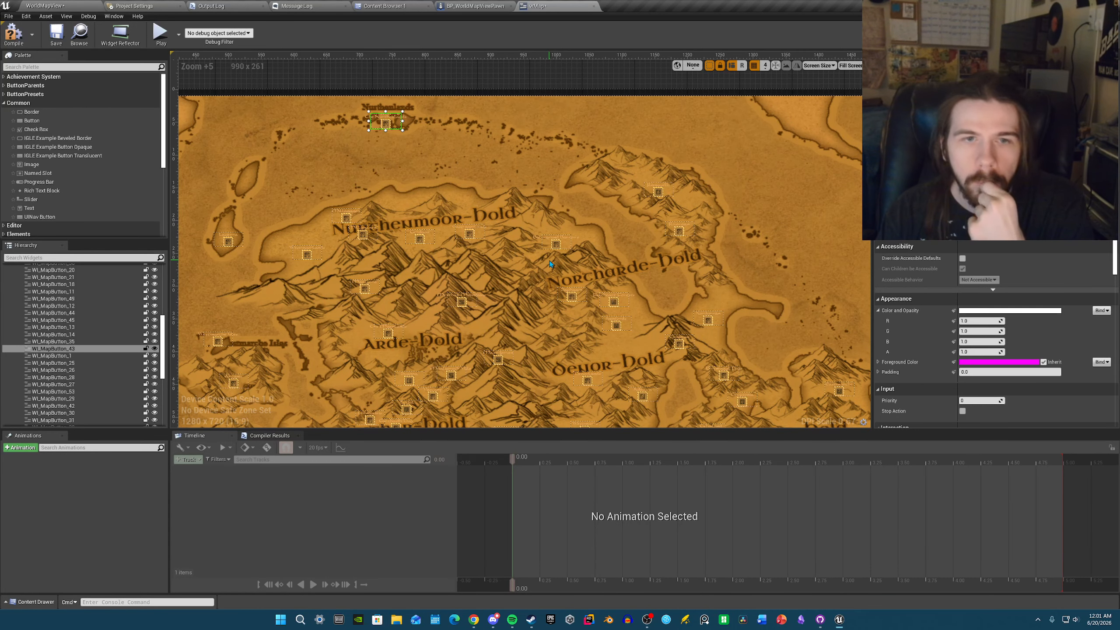
click(89, 6)
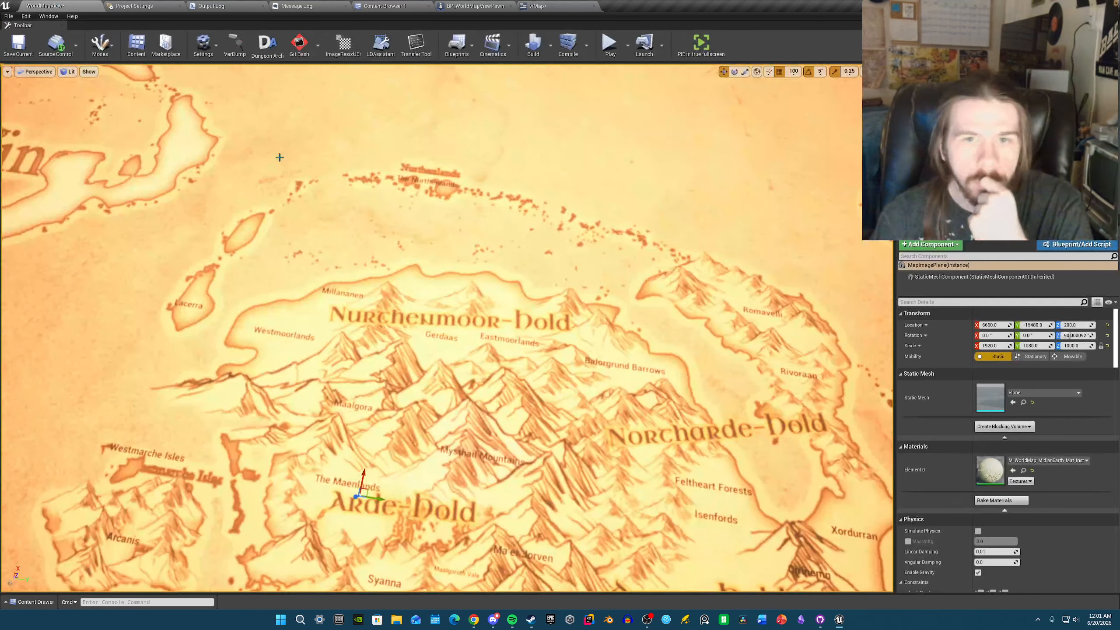
right_drag(500, 306, 551, 335)
- Save the current world map level, review the list of unsaved files, and cancel out of it
click(5, 15)
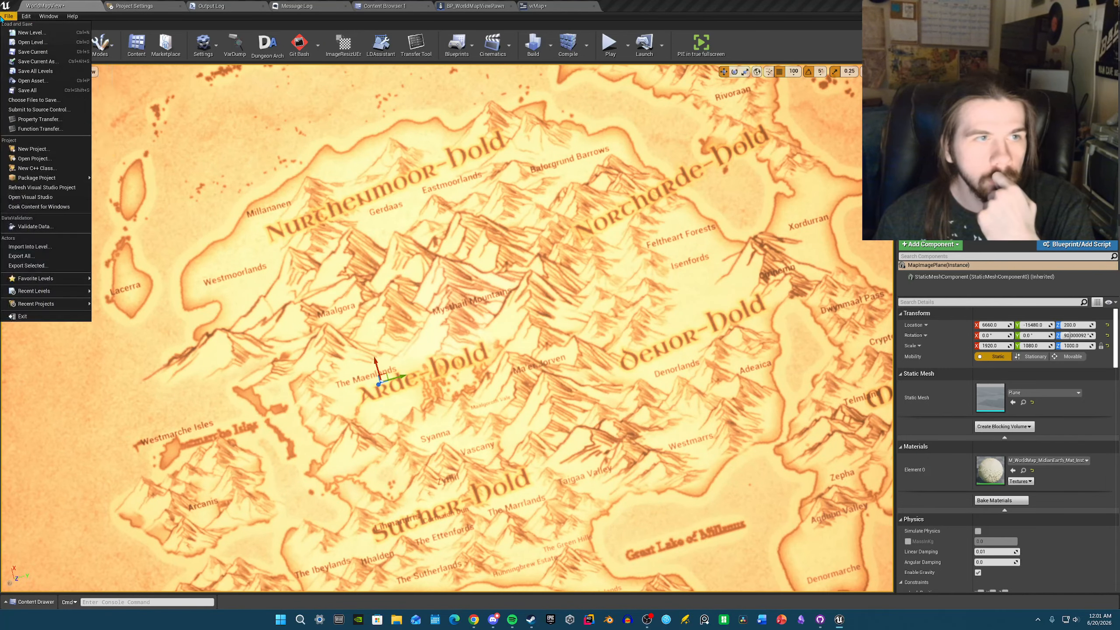
click(32, 52)
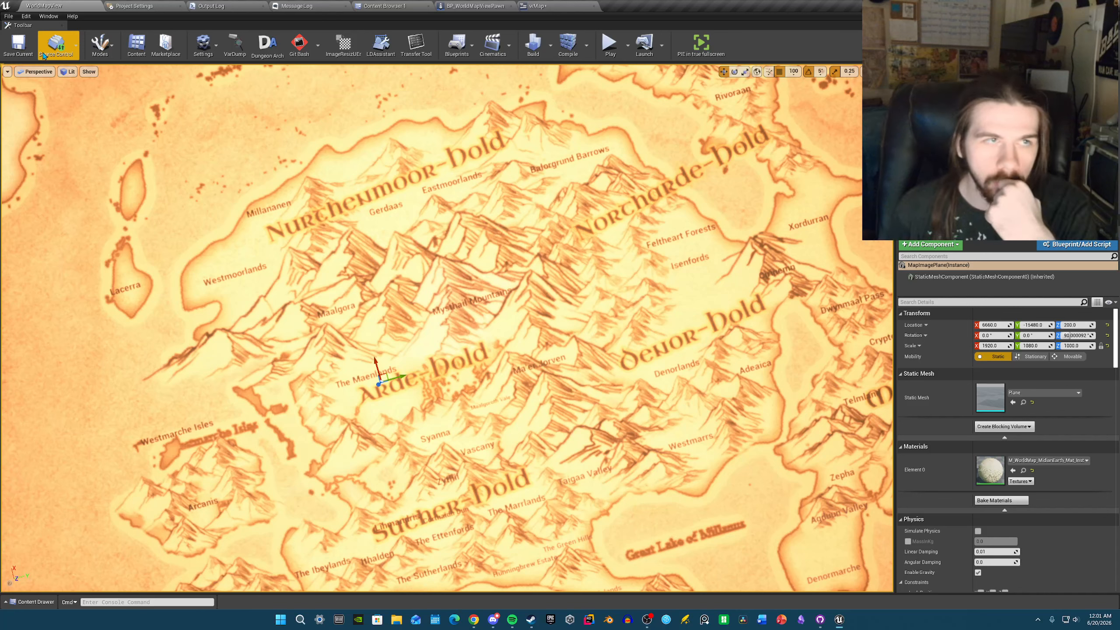
click(43, 55)
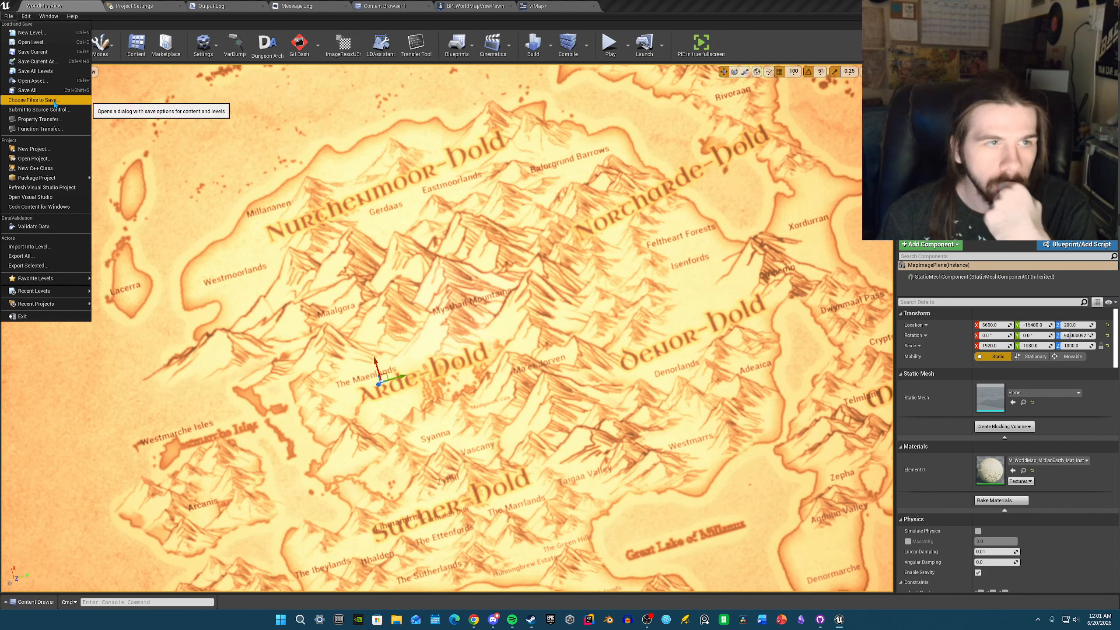
click(35, 108)
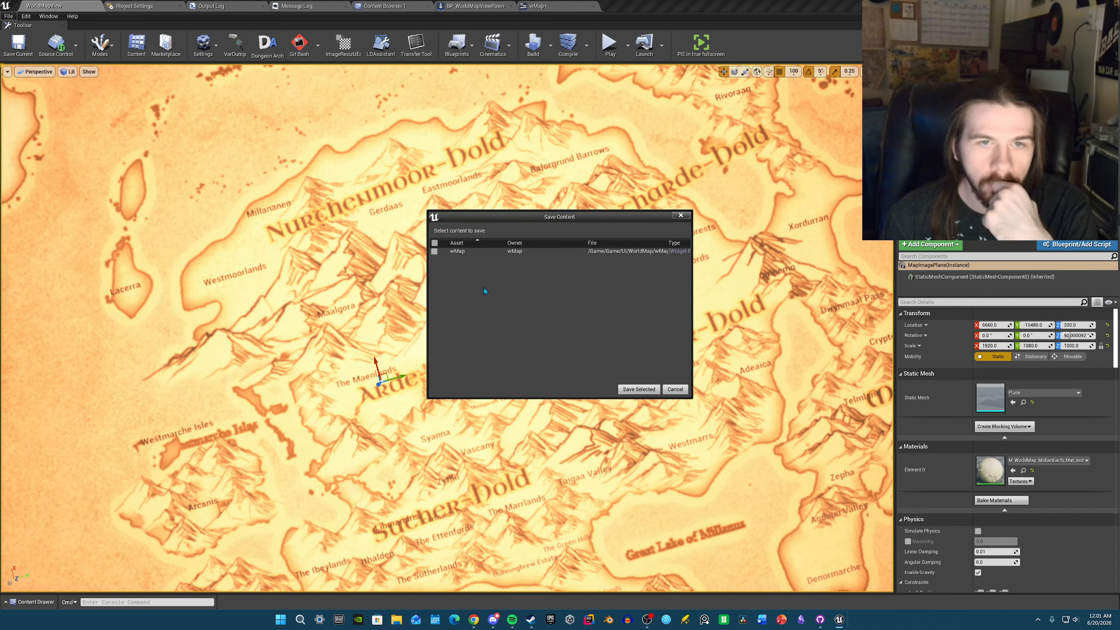
click(675, 389)
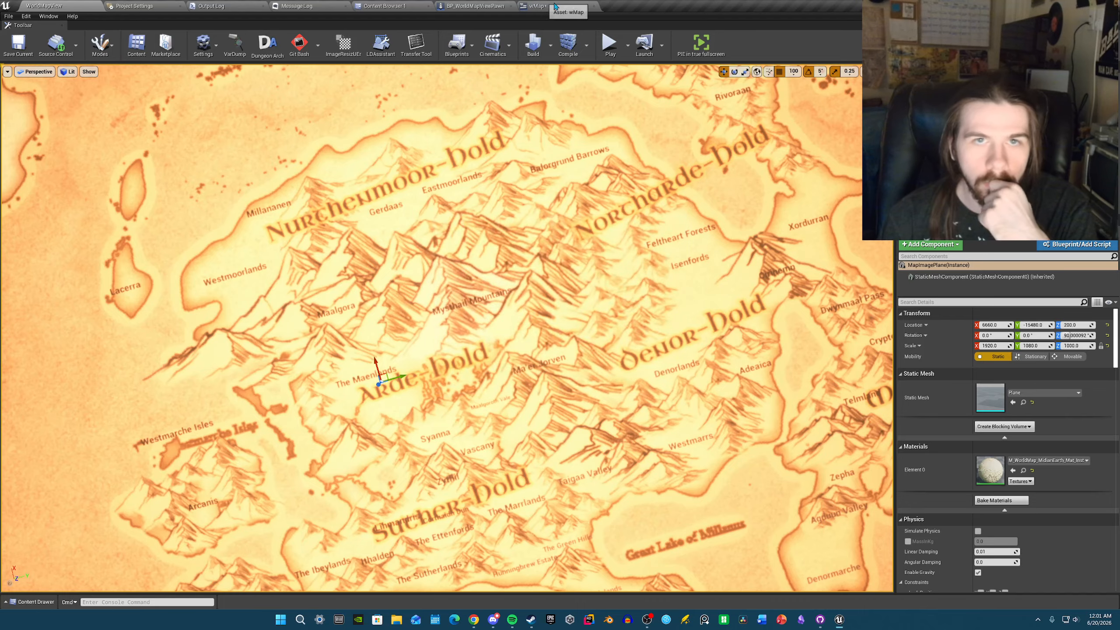
- Close the wMap widget and reopen it by searching the project content for "wmap"
click(594, 6)
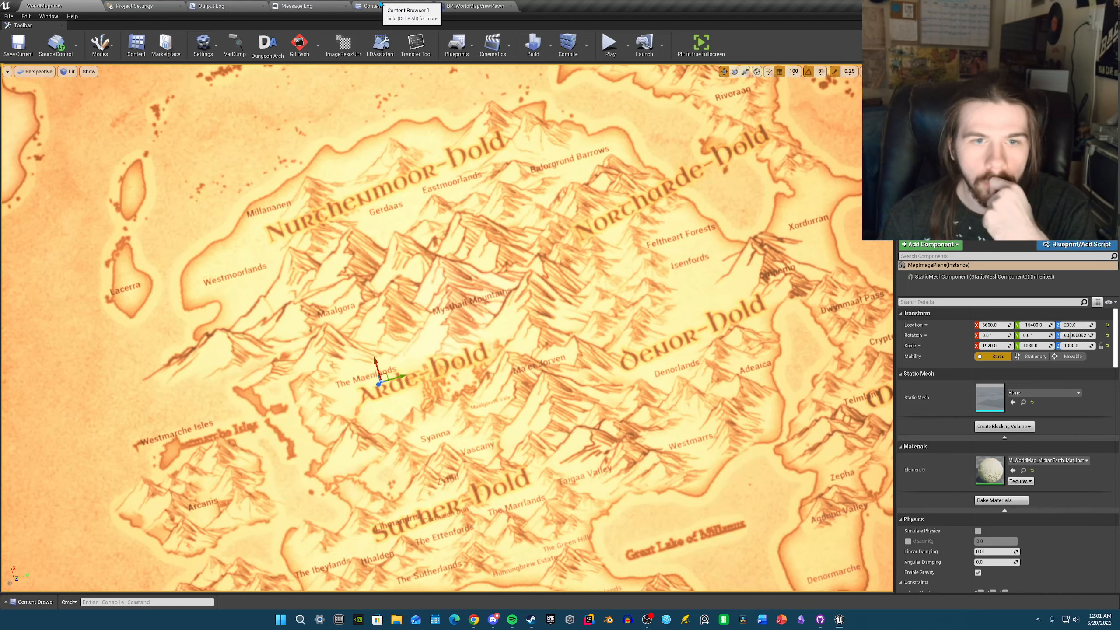
mouse_move(565, 227)
right_down()
mouse_move(553, 228)
mouse_move(567, 246)
right_up()
click(410, 6)
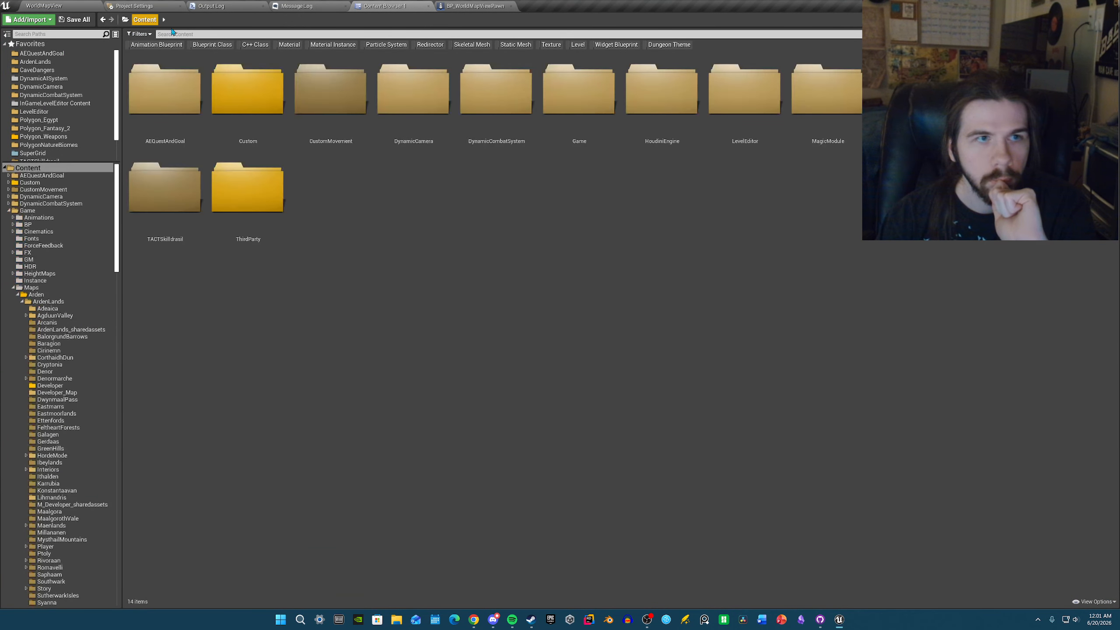
click(145, 19)
click(216, 34)
text(wmap)
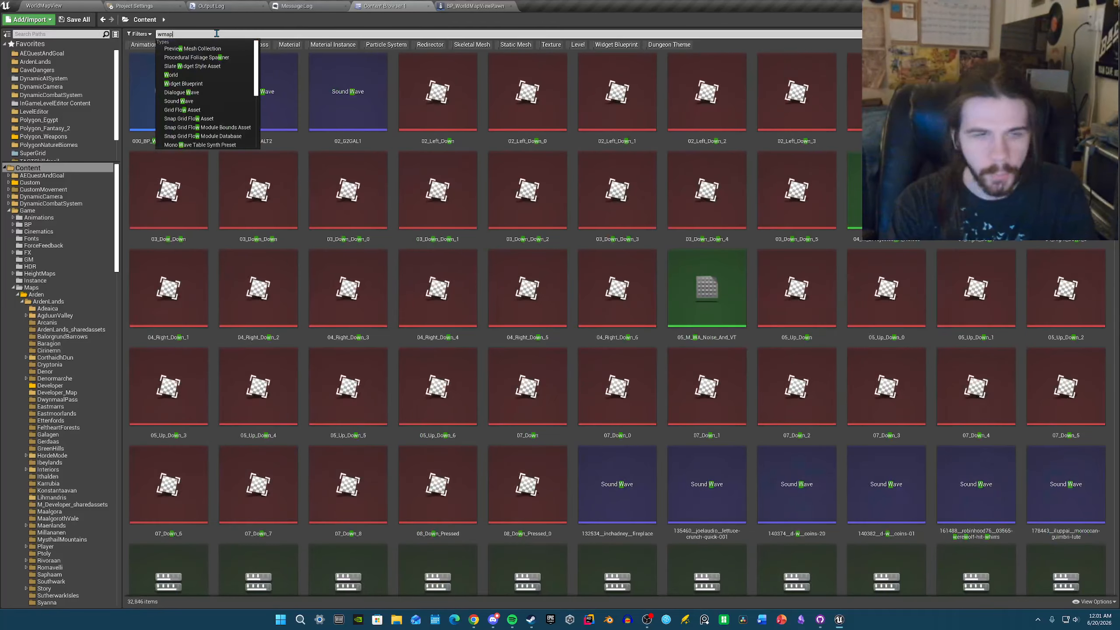
double_click(990, 91)
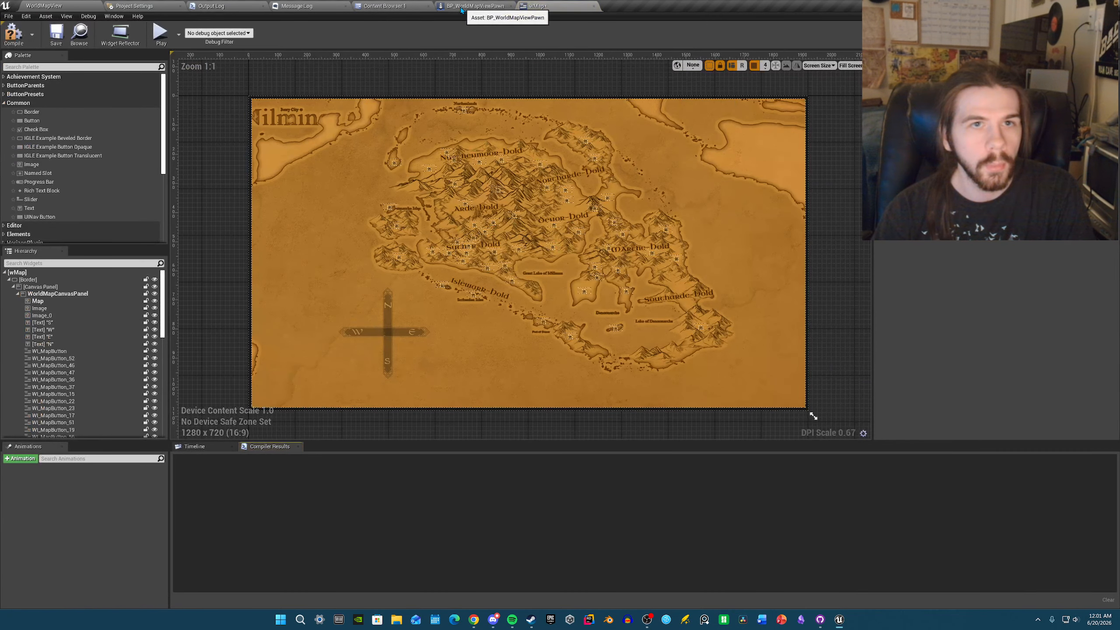
- Clear the content search, return to the world map level, and save all changed assets including the wMap widget
click(399, 6)
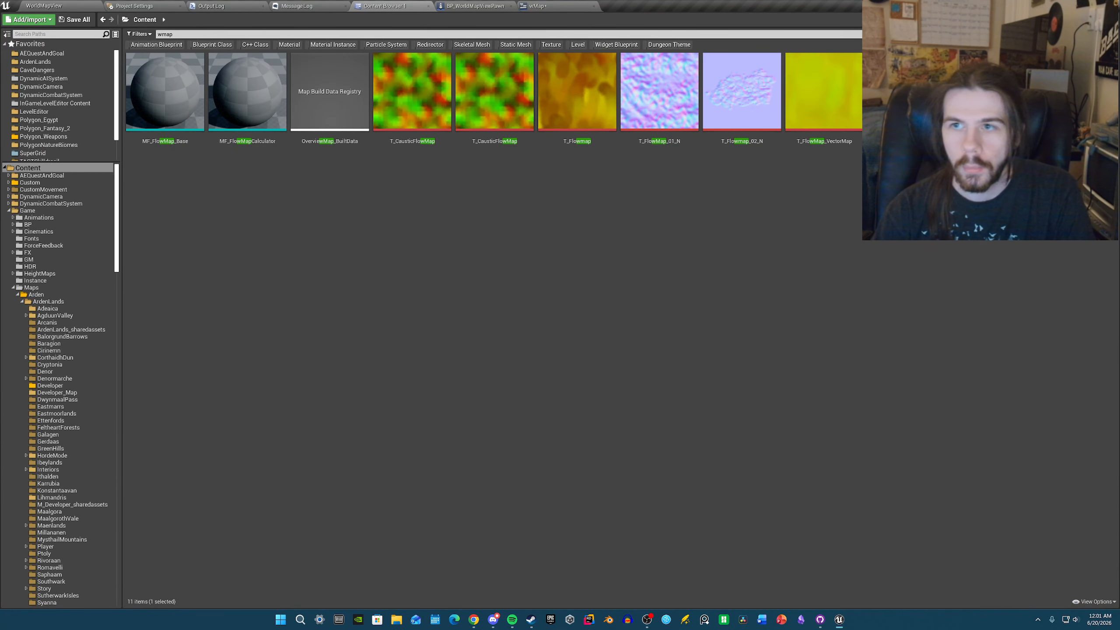
click(1108, 34)
click(59, 4)
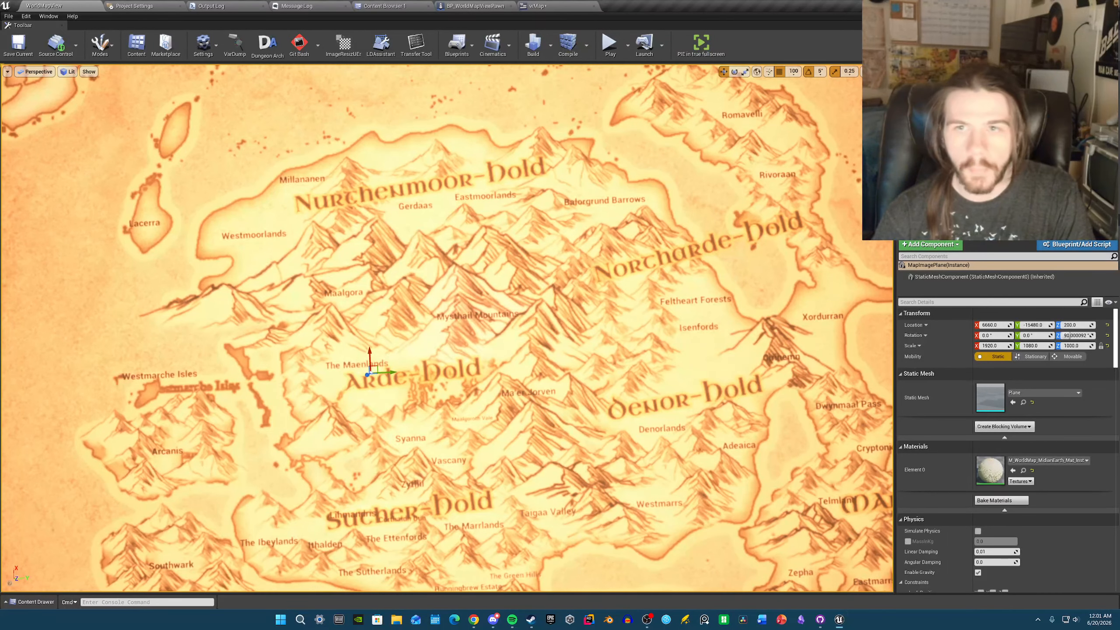
key(ctrl+shift+s)
click(642, 389)
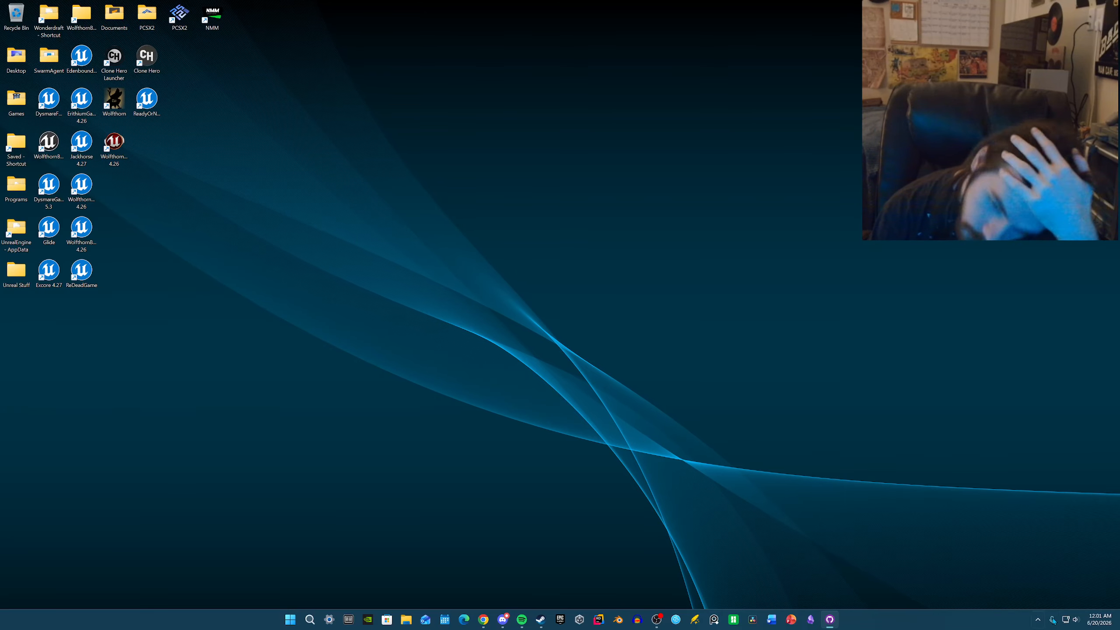
- Check the running processes in Task Manager, close it, and relaunch the Wolfthorn 4.26 project from the desktop
right_click(901, 619)
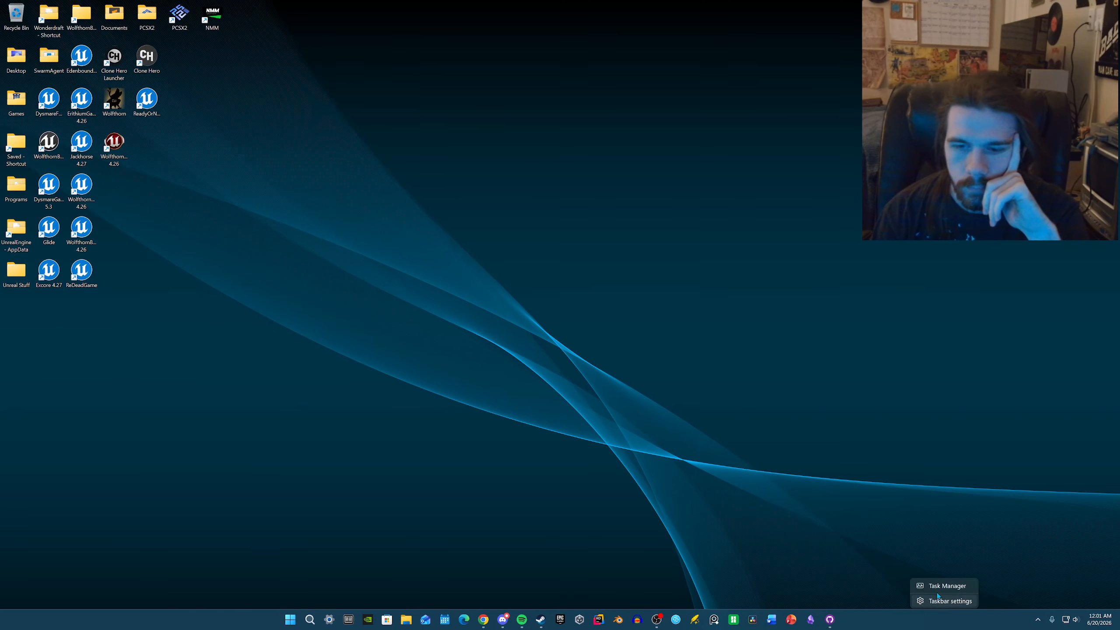
click(944, 587)
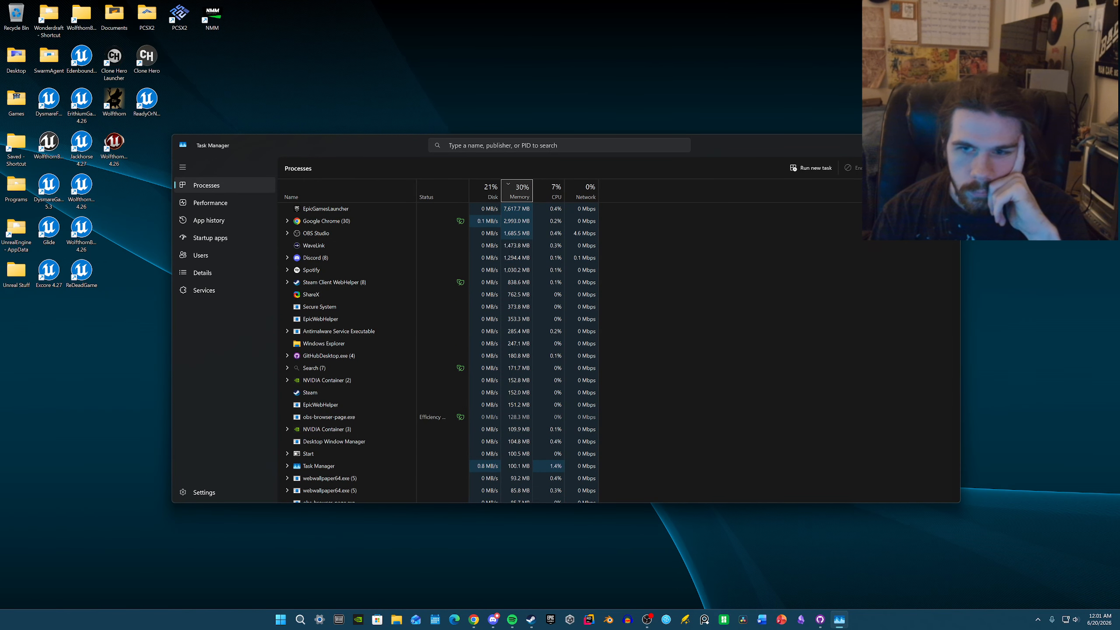
click(950, 143)
double_click(114, 148)
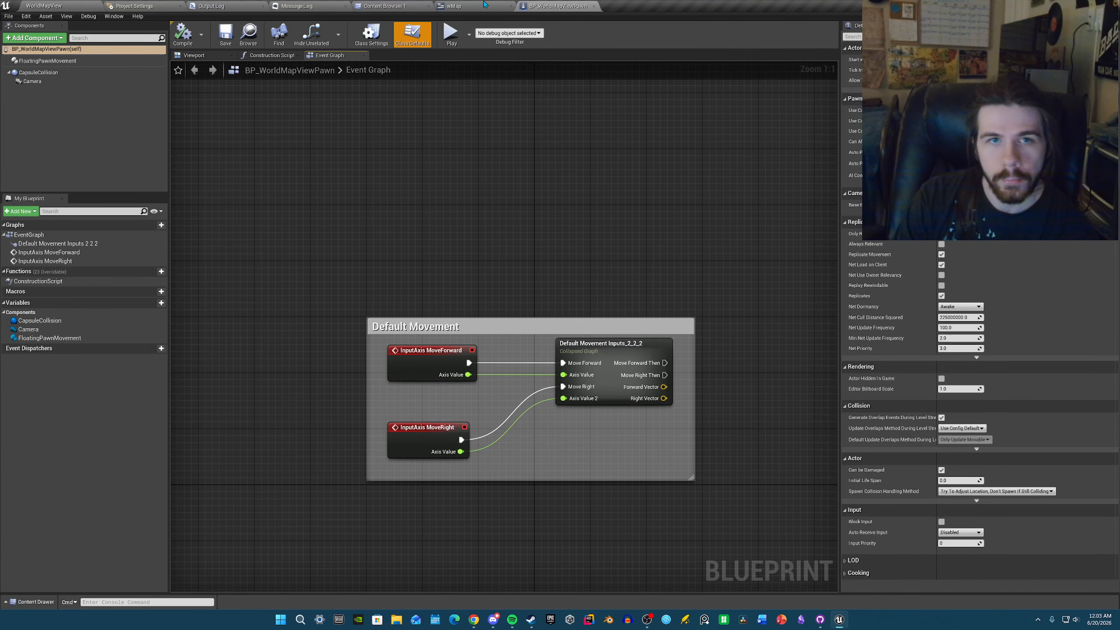
- Check the wMap widget in the reopened project and return to the world map level
click(484, 3)
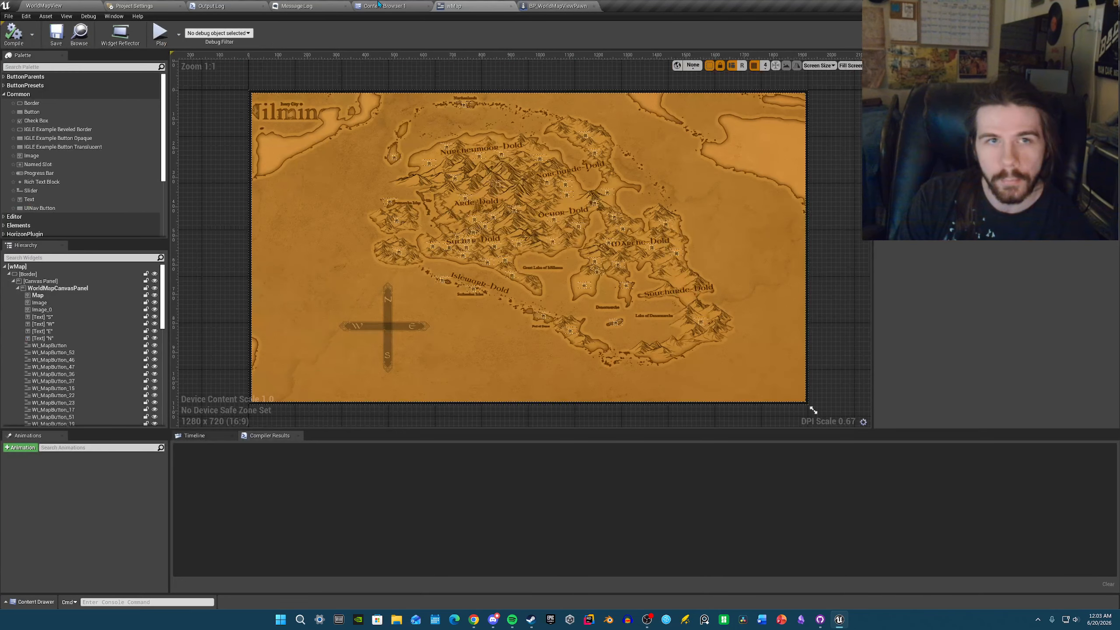
click(377, 3)
click(100, 5)
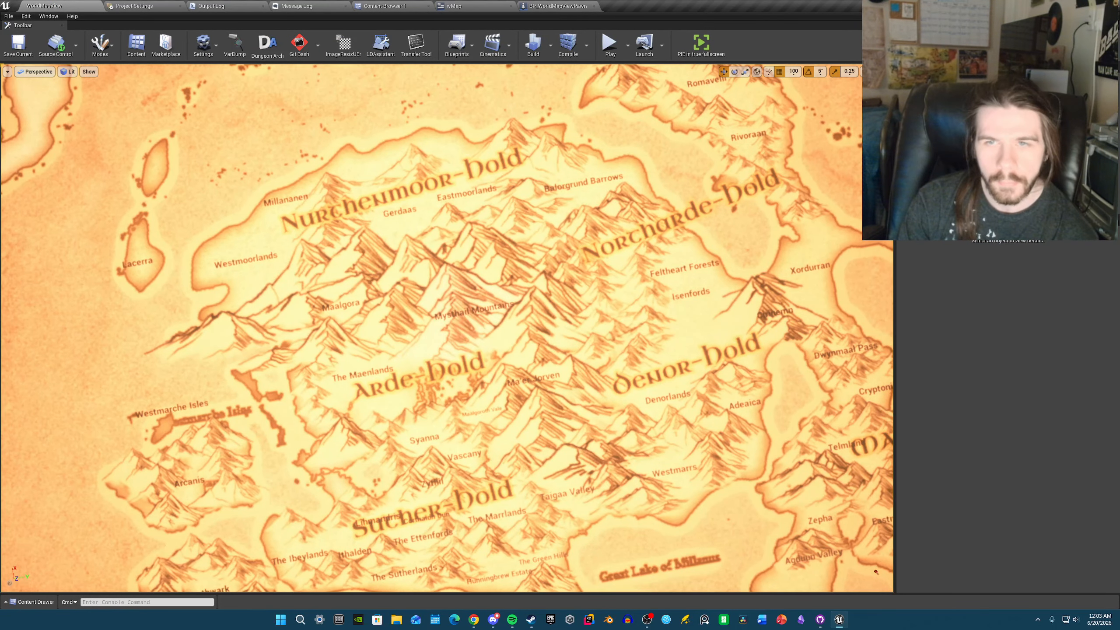
- Hide the map image plane temporarily and inspect the text labels against the landscape beneath it
click(518, 335)
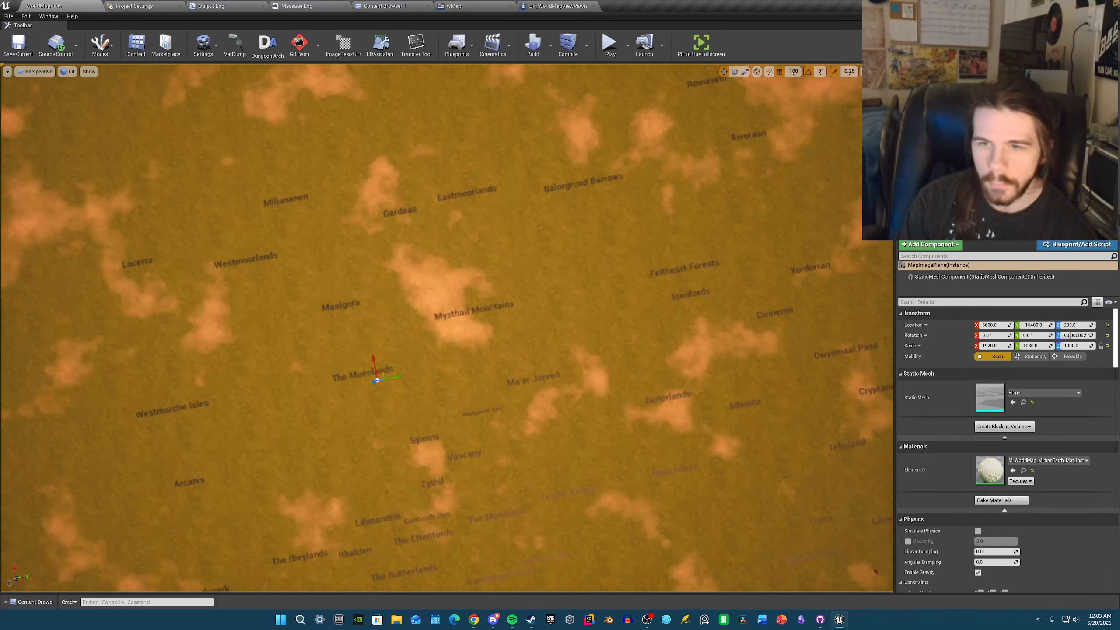
right_drag(541, 229, 538, 190)
key(d)
key(s)
key(a)
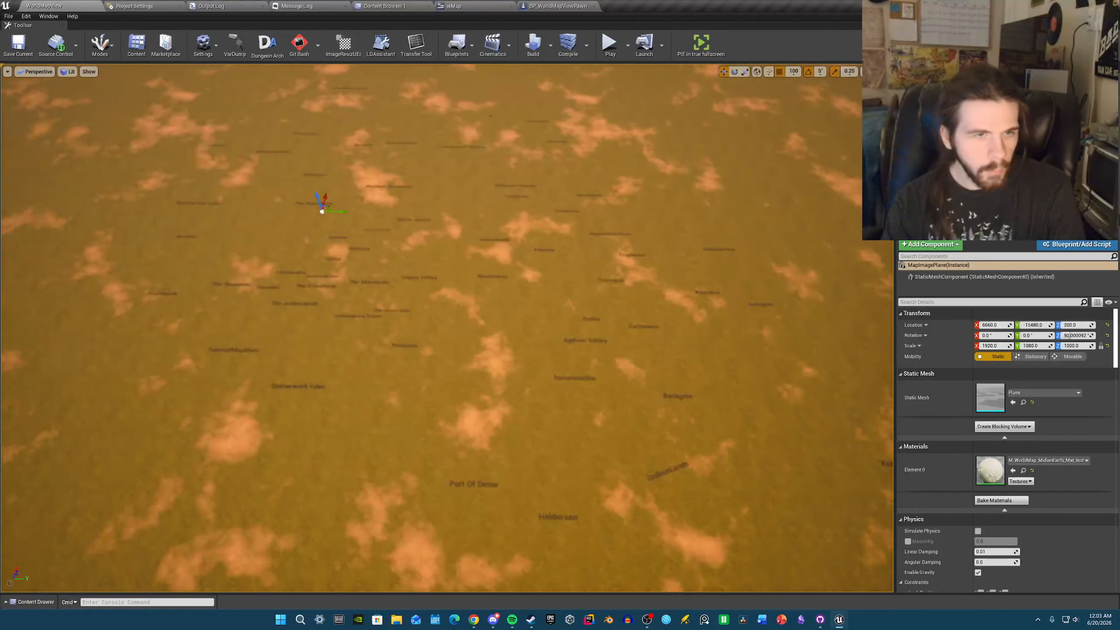
key(w)
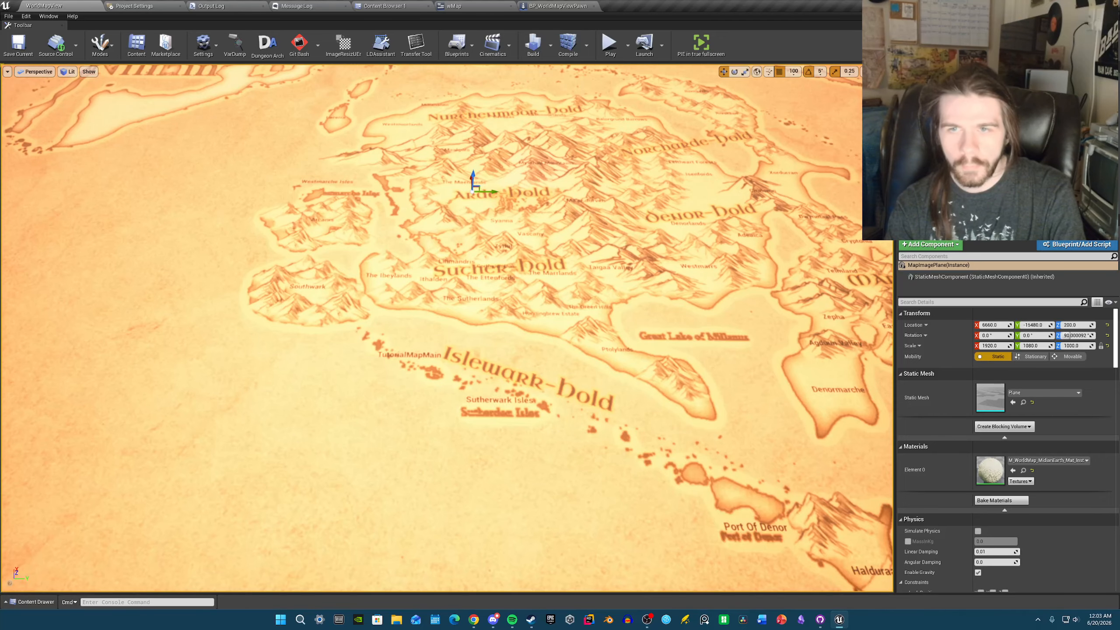
- Toggle the map image plane's last change off and on, and survey the labels from Sucher-Hold to the northern islands
key(ctrl+z)
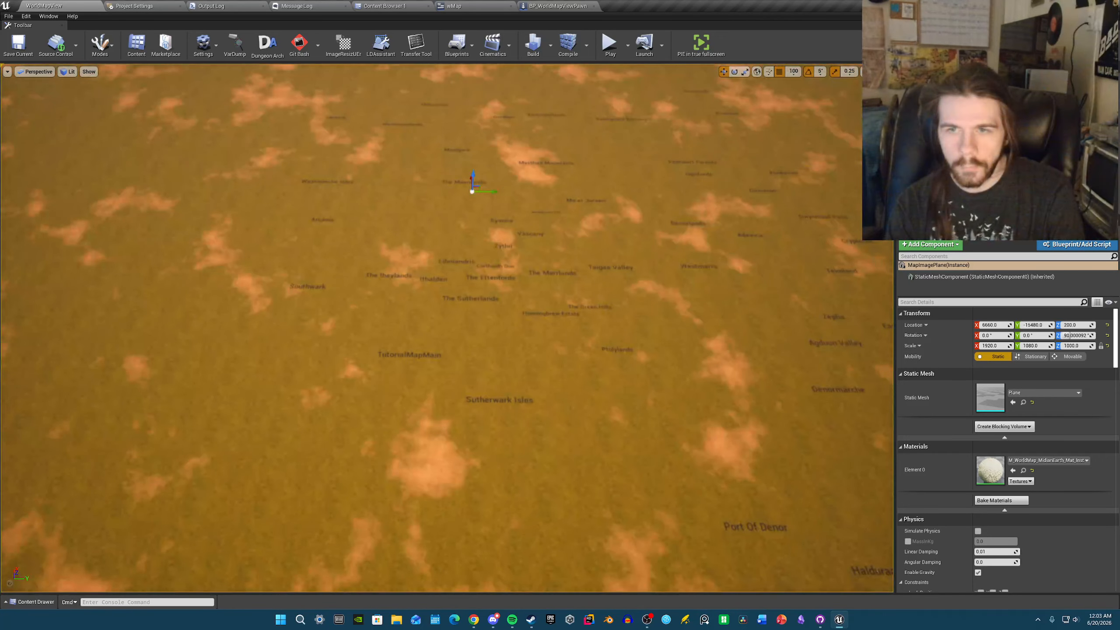
key(ctrl+y)
right_drag(447, 327, 486, 292)
key(w)
key(a)
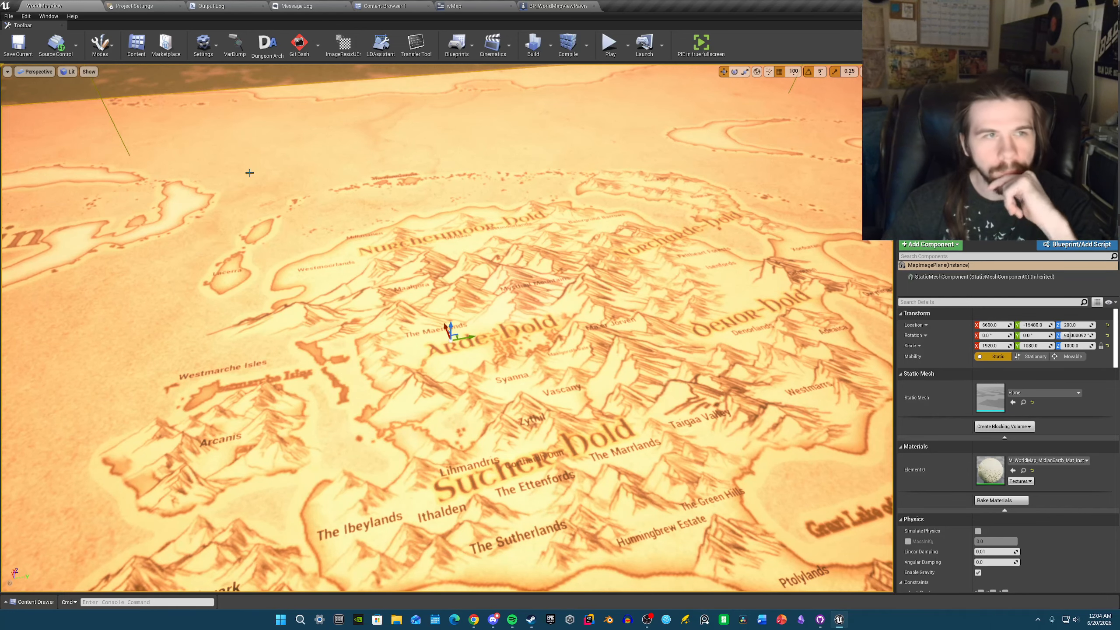
- Switch to landscape sculpting with an Alpha brush, try a stroke between Denor-Hold and Sucher-Hold, and undo it
click(100, 45)
click(120, 84)
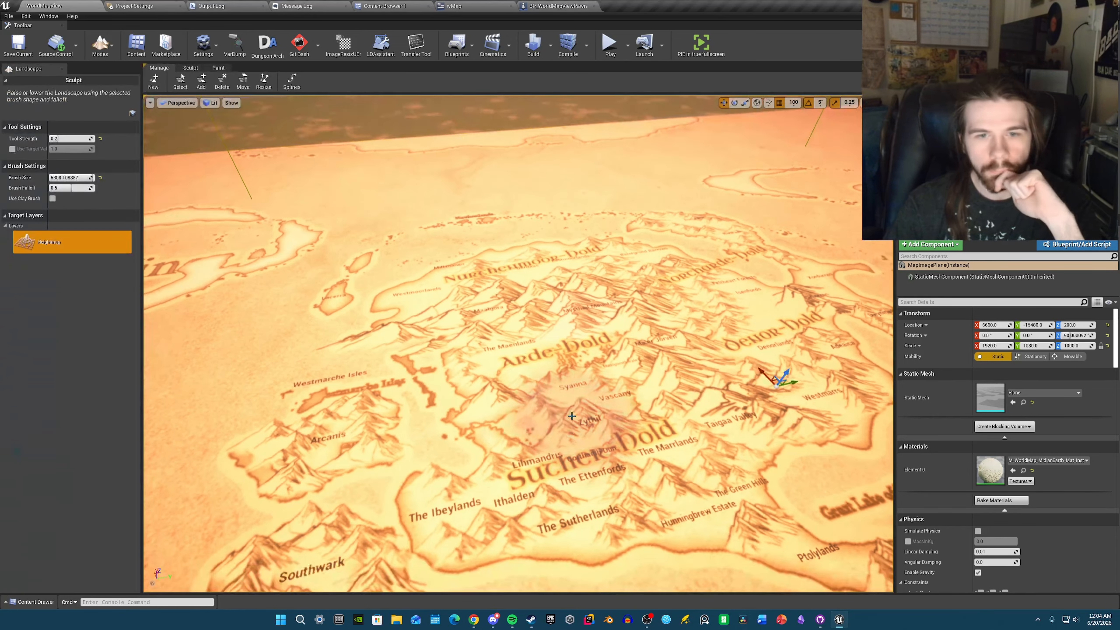
click(193, 68)
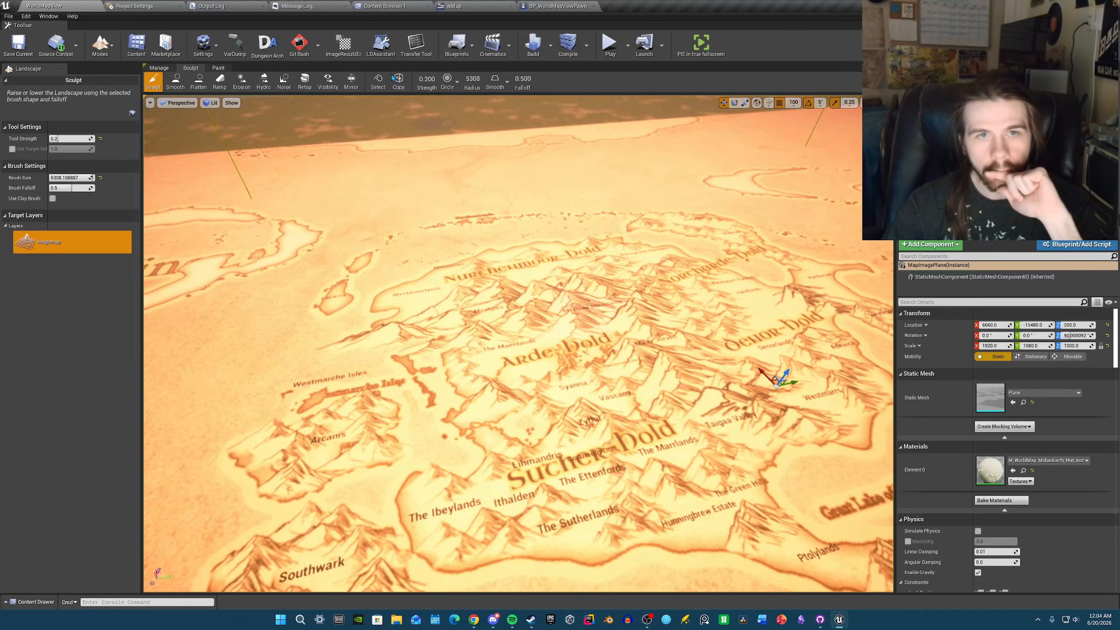
click(447, 81)
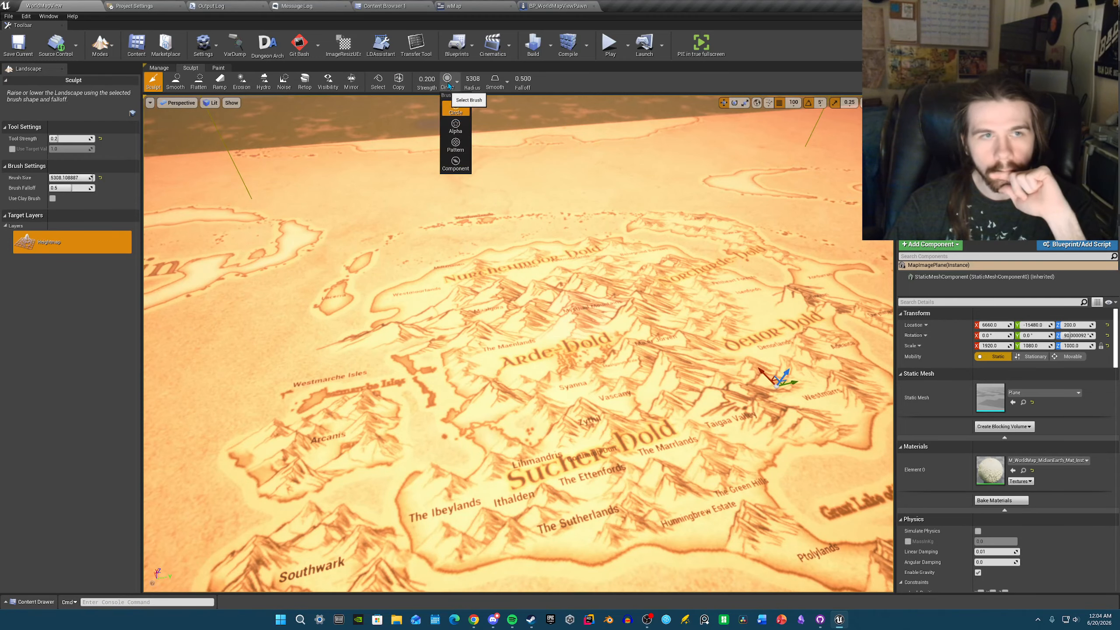
click(467, 127)
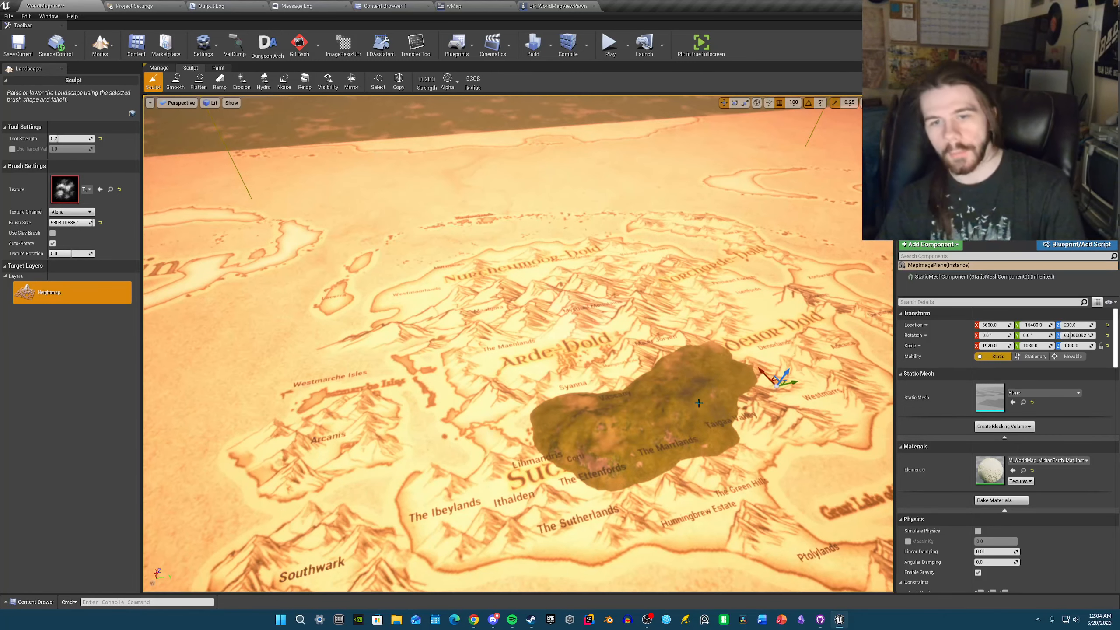
key(ctrl+z)
- Try an Alpha-brush sculpt stroke across the Mysthail Mountains and undo it
right_drag(699, 404, 688, 410)
key(d)
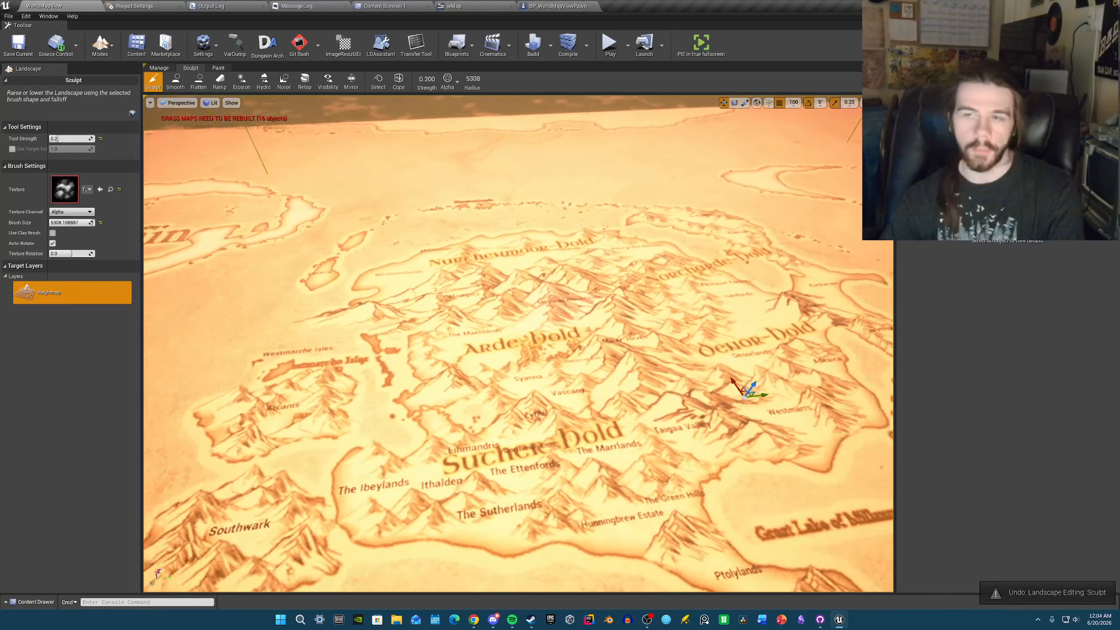
key(s)
right_drag(609, 414, 592, 414)
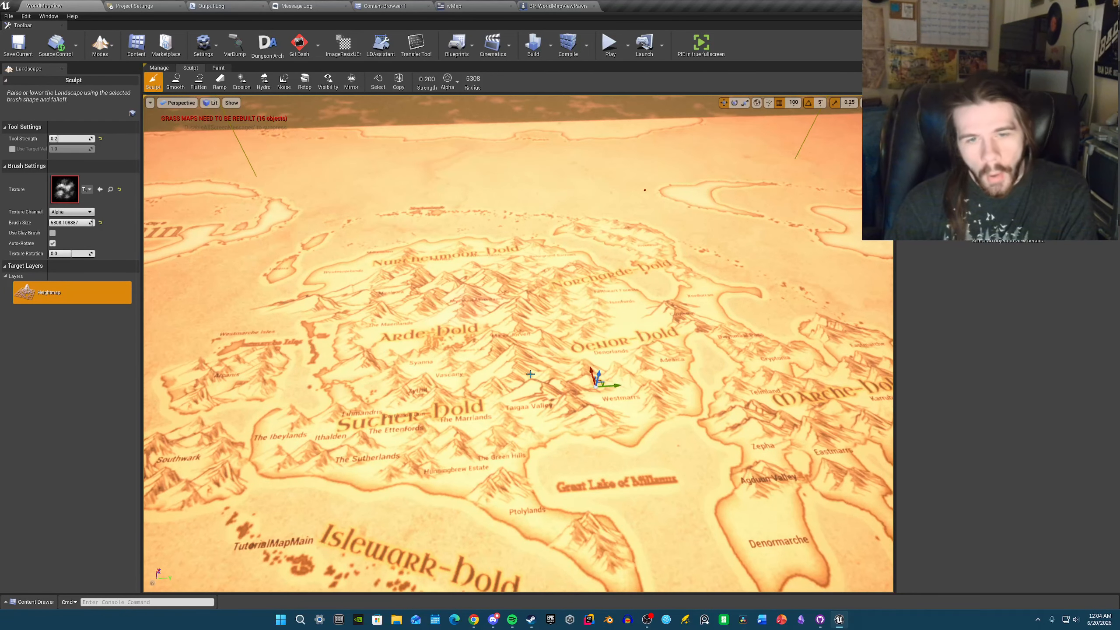
key(w)
mouse_move(530, 375)
right_down()
mouse_move(503, 355)
mouse_move(505, 320)
mouse_move(517, 370)
right_up()
key(s)
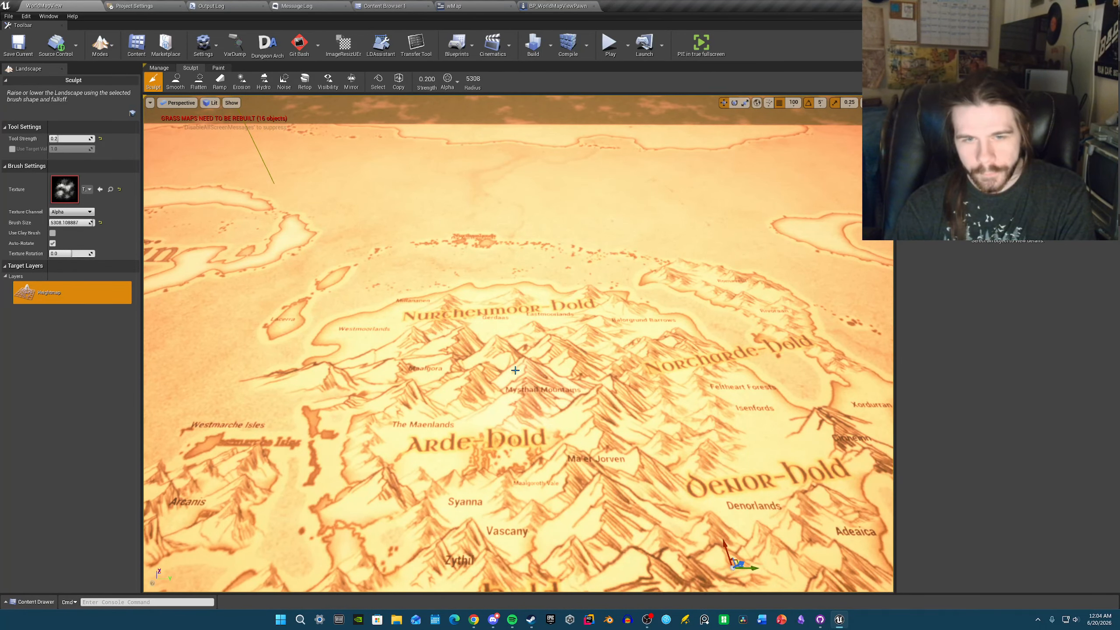
drag(514, 370, 612, 373)
key(ctrl+z)
- Try raising terrain through the map from Maalgora across the Mysthail Mountains, with a tall peak beside Denor-Hold
right_drag(611, 373, 608, 392)
mouse_move(414, 312)
mouse_down()
mouse_move(481, 312)
mouse_move(706, 353)
mouse_move(679, 498)
mouse_up()
key(w)
right_drag(679, 499, 714, 507)
key(s)
key(w)
mouse_move(620, 429)
right_down()
mouse_move(624, 443)
mouse_move(623, 419)
mouse_move(620, 429)
right_up()
key(s)
mouse_move(620, 429)
mouse_down()
mouse_move(570, 390)
mouse_move(574, 373)
mouse_move(592, 384)
mouse_up()
key(d)
mouse_move(591, 383)
right_down()
mouse_move(536, 397)
mouse_move(547, 390)
right_up()
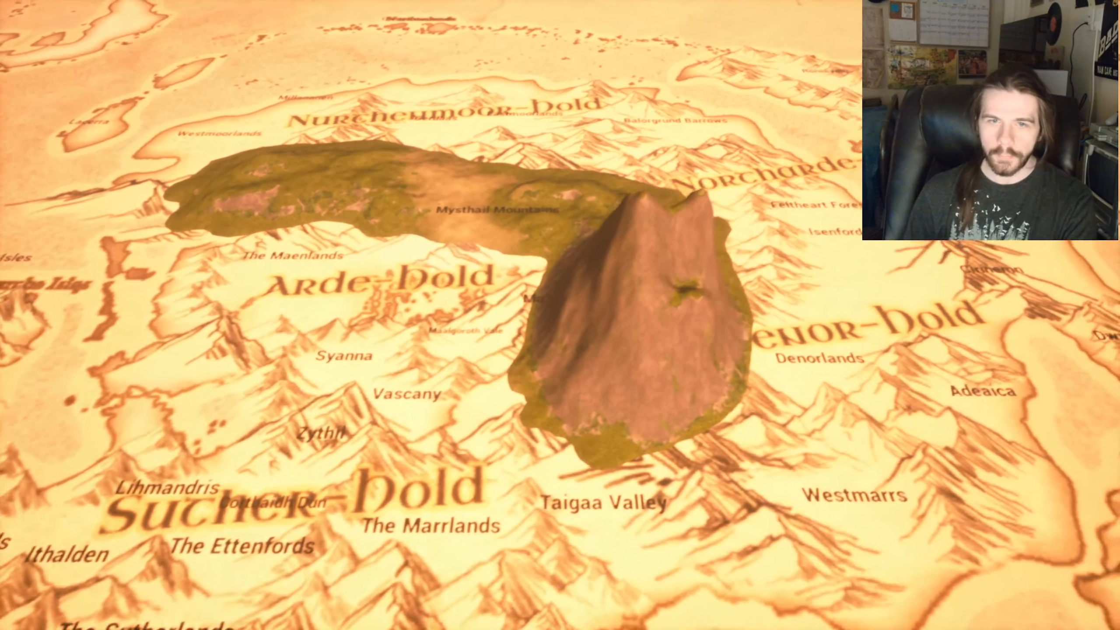
- Leave the full-screen view, undo the sculpted mountain terrain, and survey the map around Arde-Hold and Sucher-Hold
key(Escape)
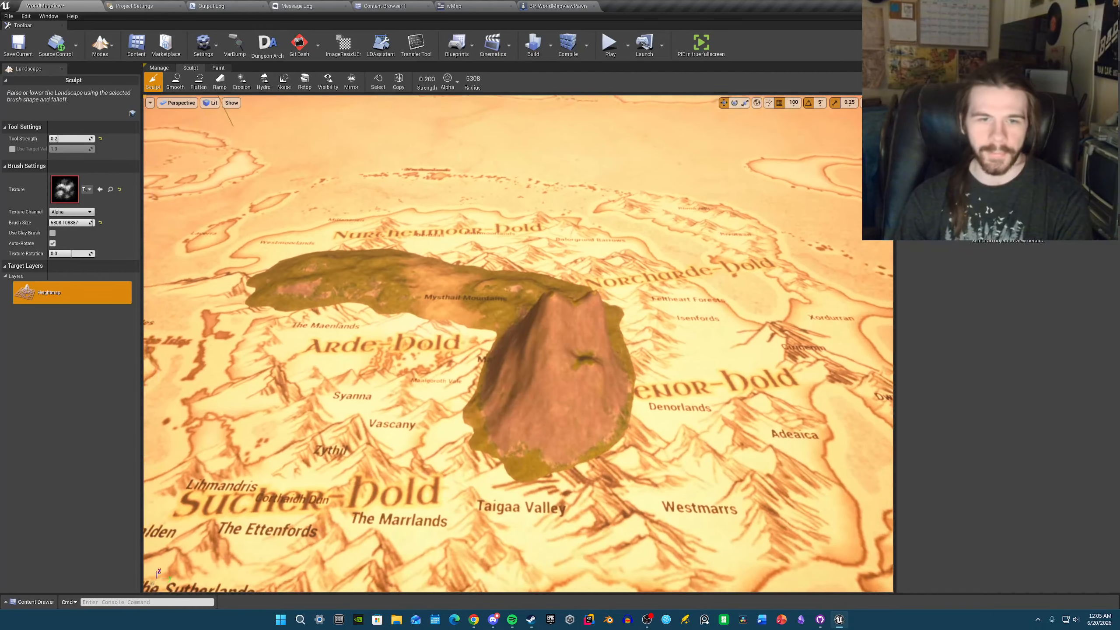
key(ctrl+z)
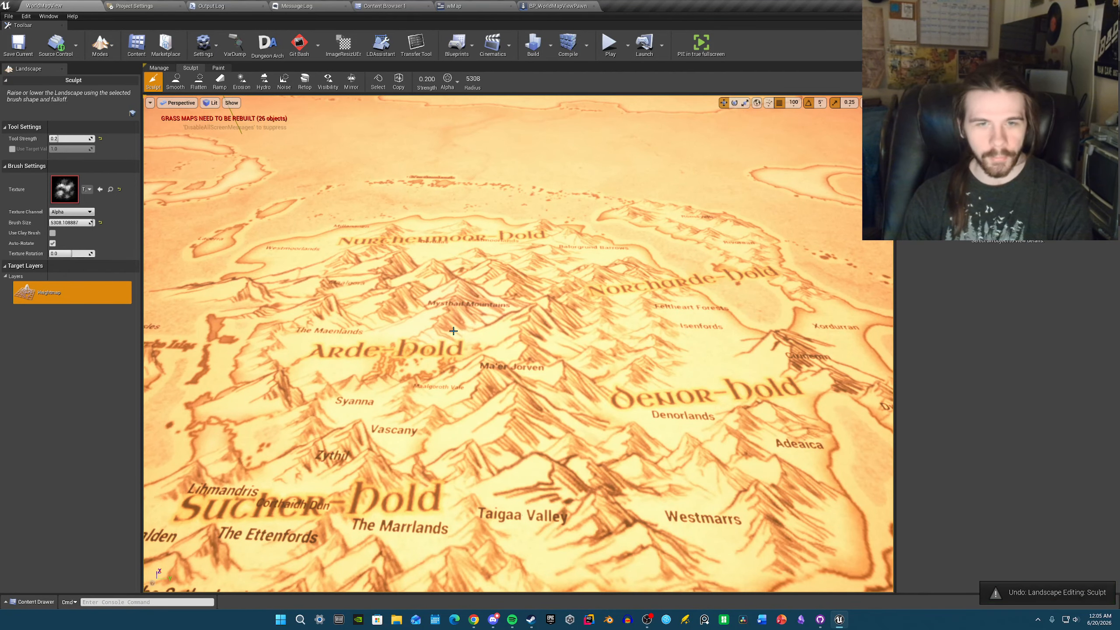
mouse_move(453, 331)
right_down()
mouse_move(432, 312)
mouse_move(439, 336)
right_up()
key(w)
key(s)
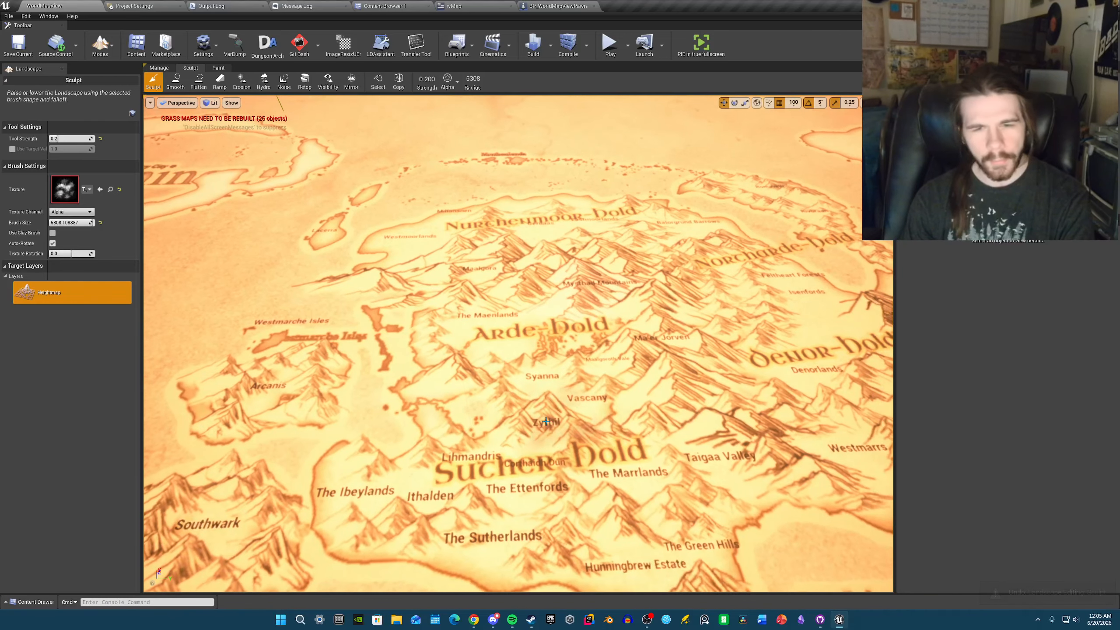
- Examine the map around Arde-Hold, Sucher-Hold and Nurthenmoor-Hold from several angles before sculpting
right_drag(546, 422, 564, 413)
key(d)
key(a)
key(a)
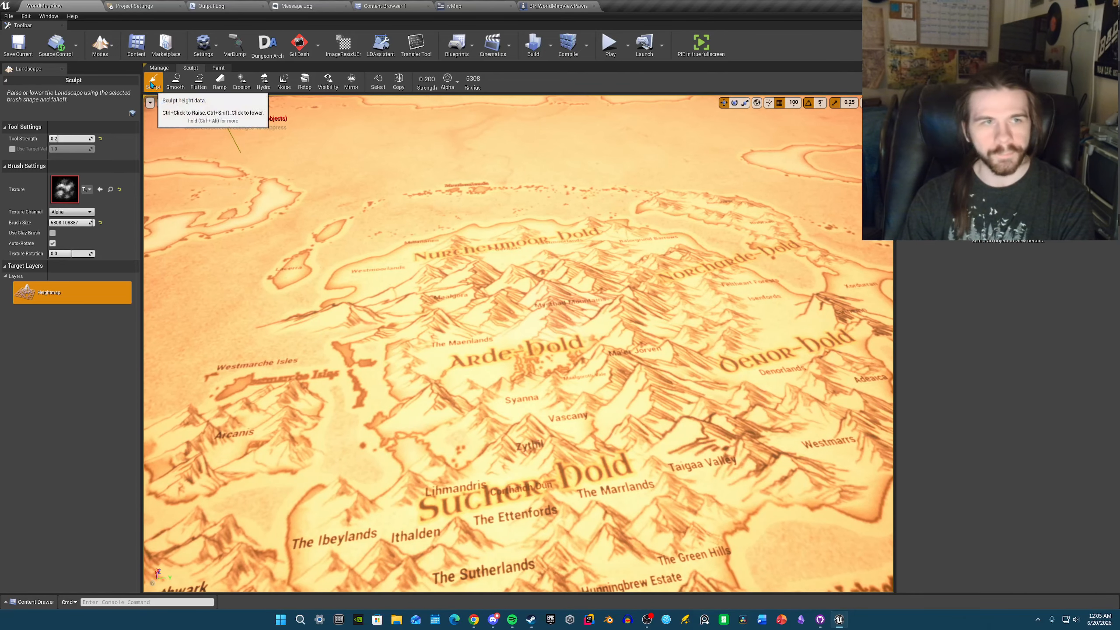
click(101, 54)
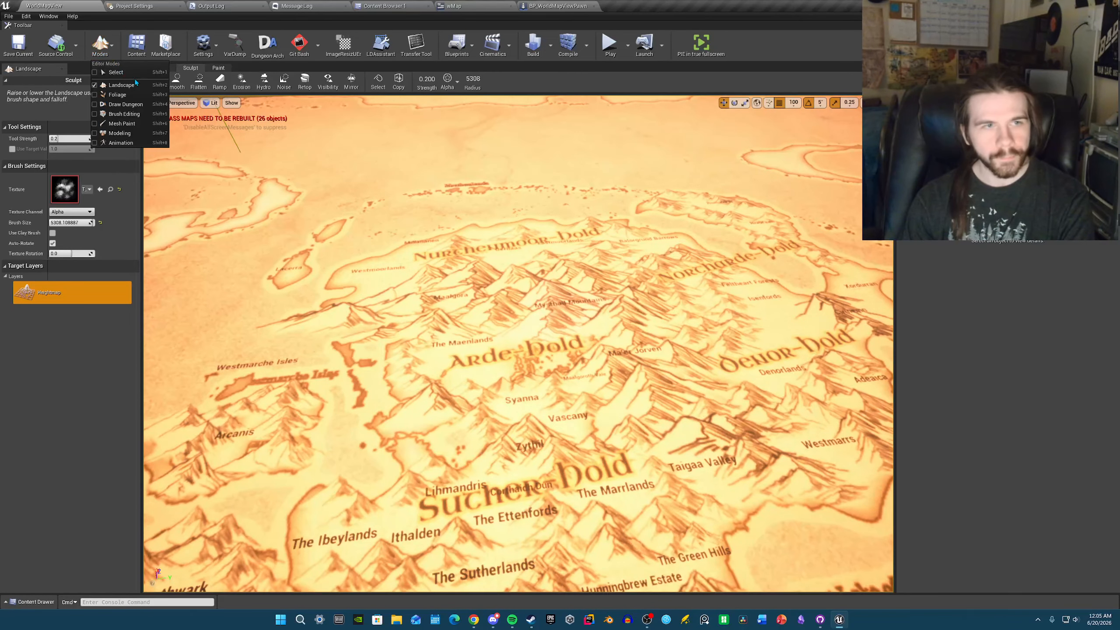
key(w)
right_drag(510, 260, 370, 301)
key(d)
click(105, 45)
key(d)
key(s)
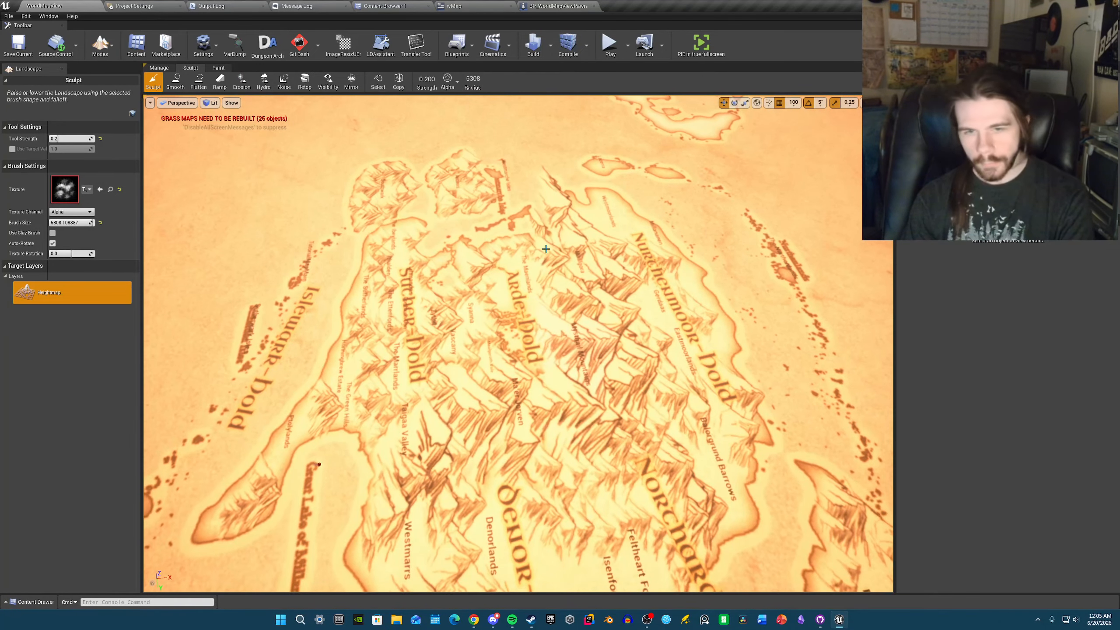
right_drag(547, 248, 631, 217)
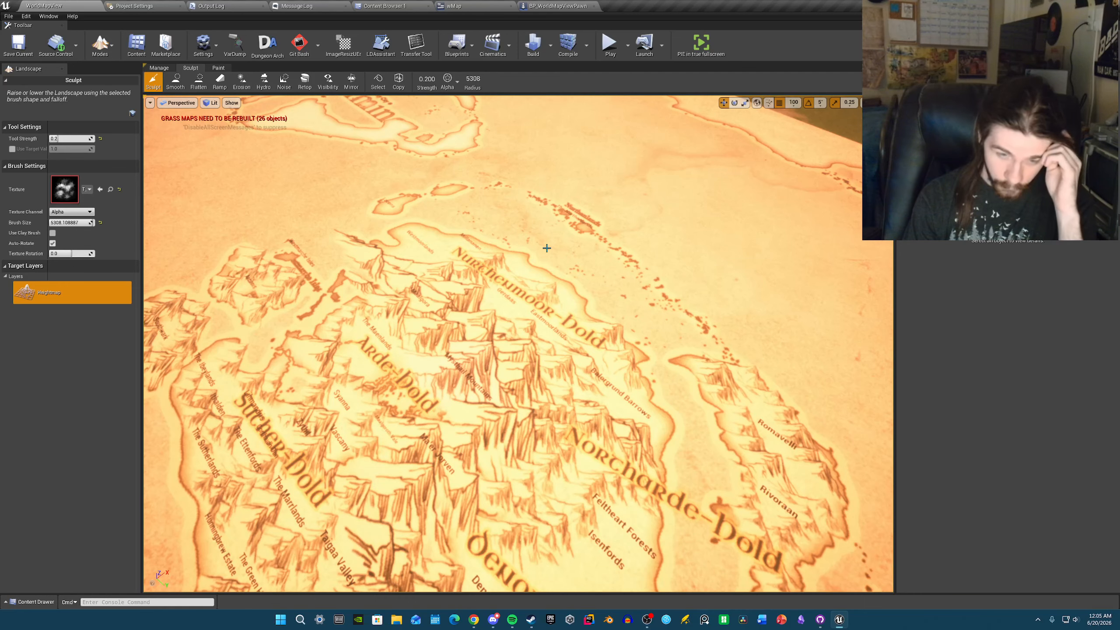
key(s)
- Sculpt a curved ridge from Maalgora through the Mysthail Mountains down to The Marrlands, and preview it in full-screen play
right_drag(630, 216, 737, 225)
key(a)
right_drag(555, 250, 479, 242)
key(d)
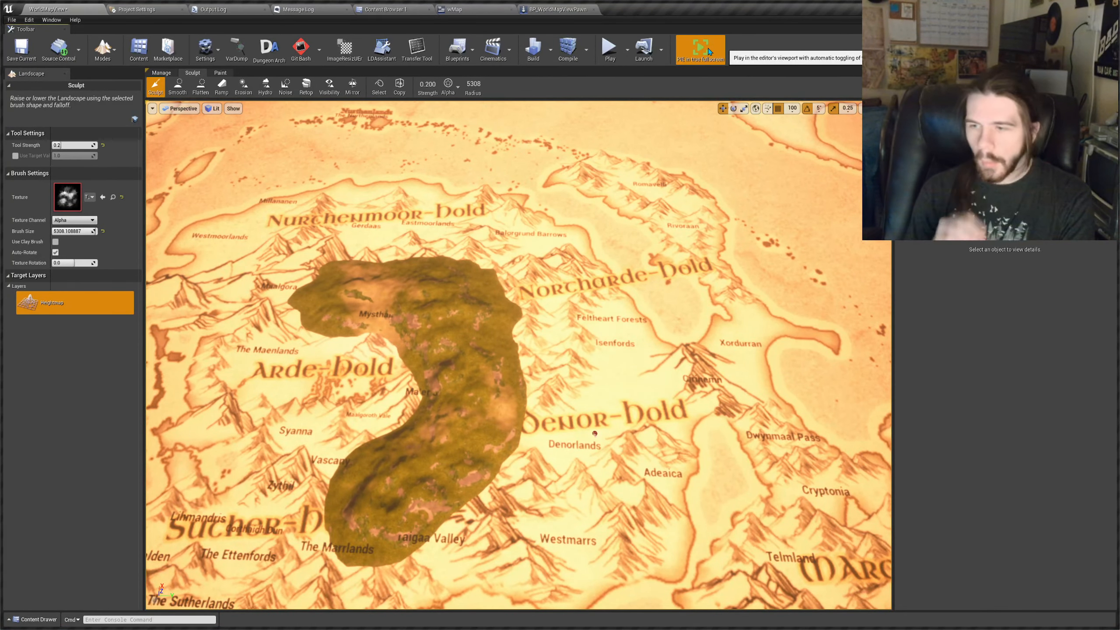
click(701, 50)
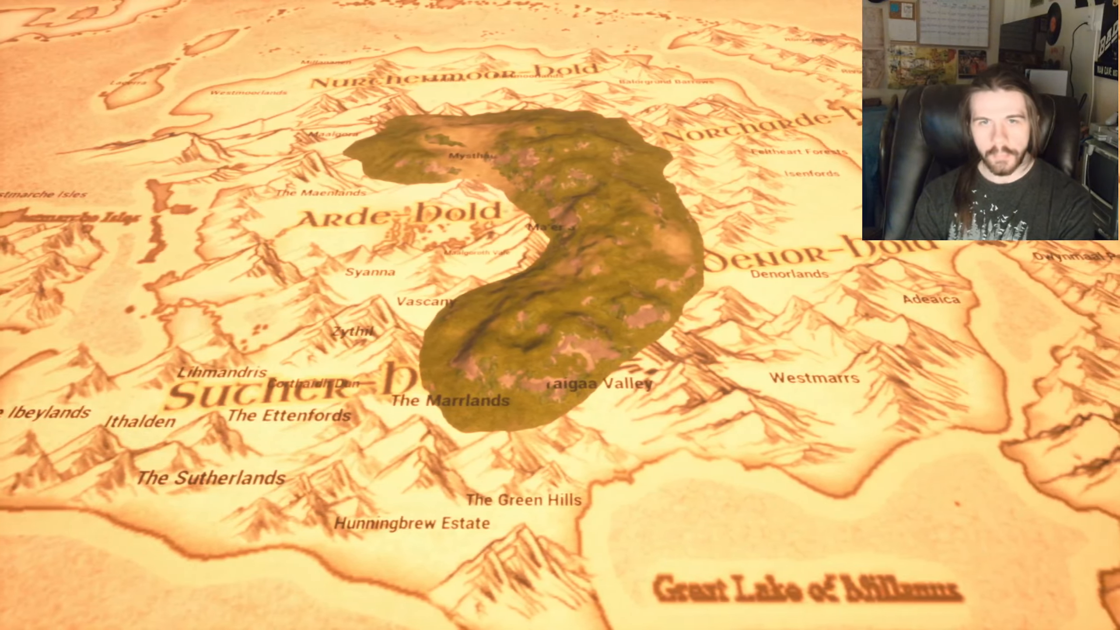
key(Escape)
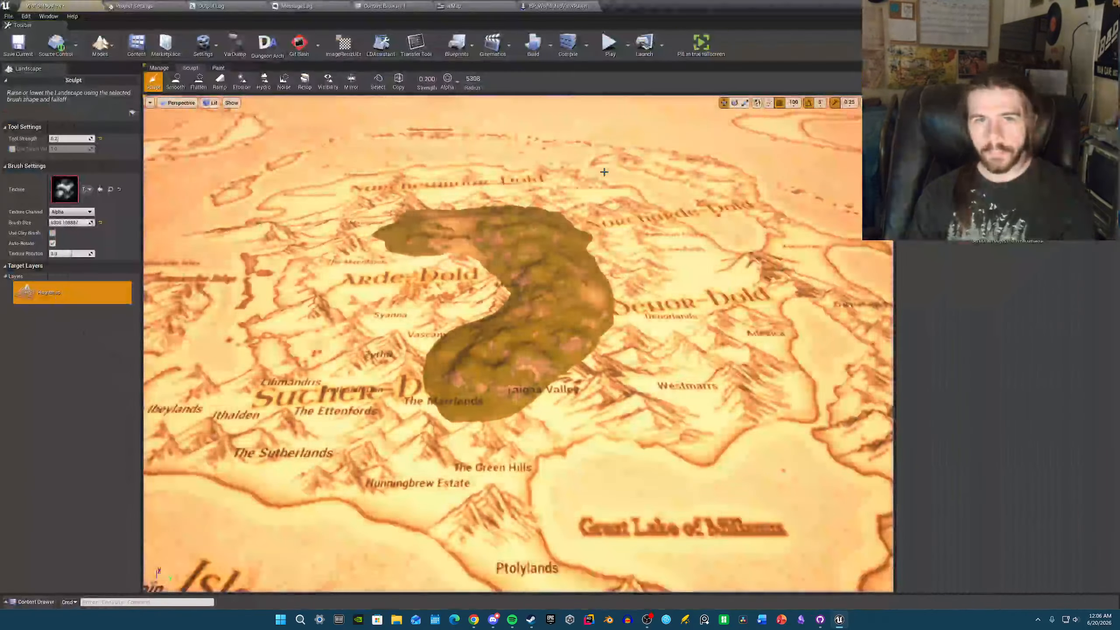
- Raise a tall peak on the ridge beside the Mysthail Mountains, and inspect the terrain in full-screen play
right_drag(554, 217, 545, 238)
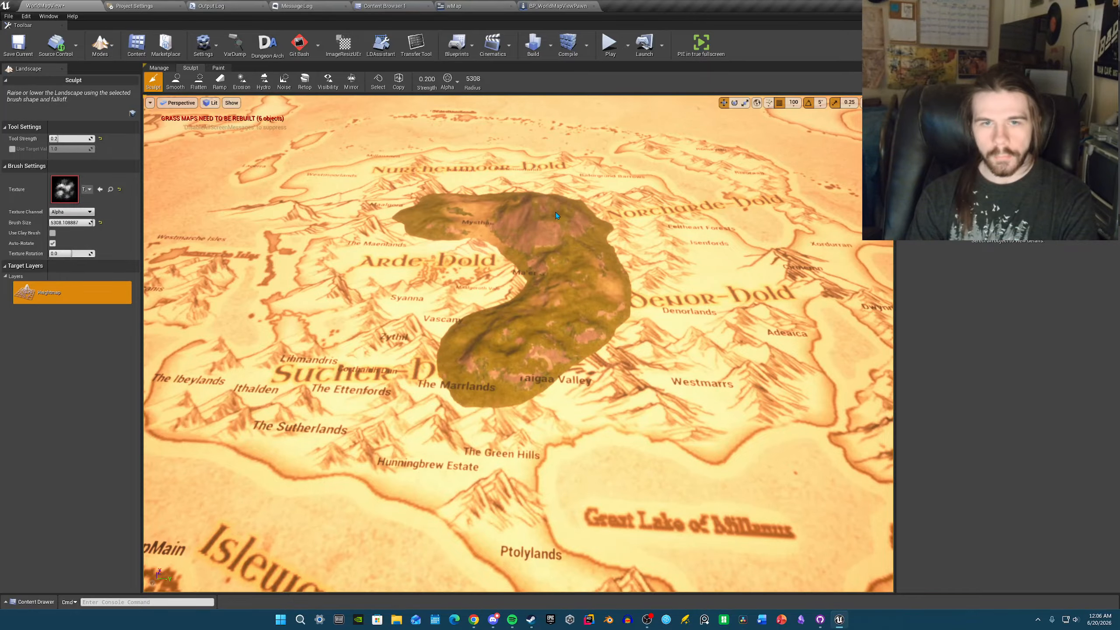
click(573, 229)
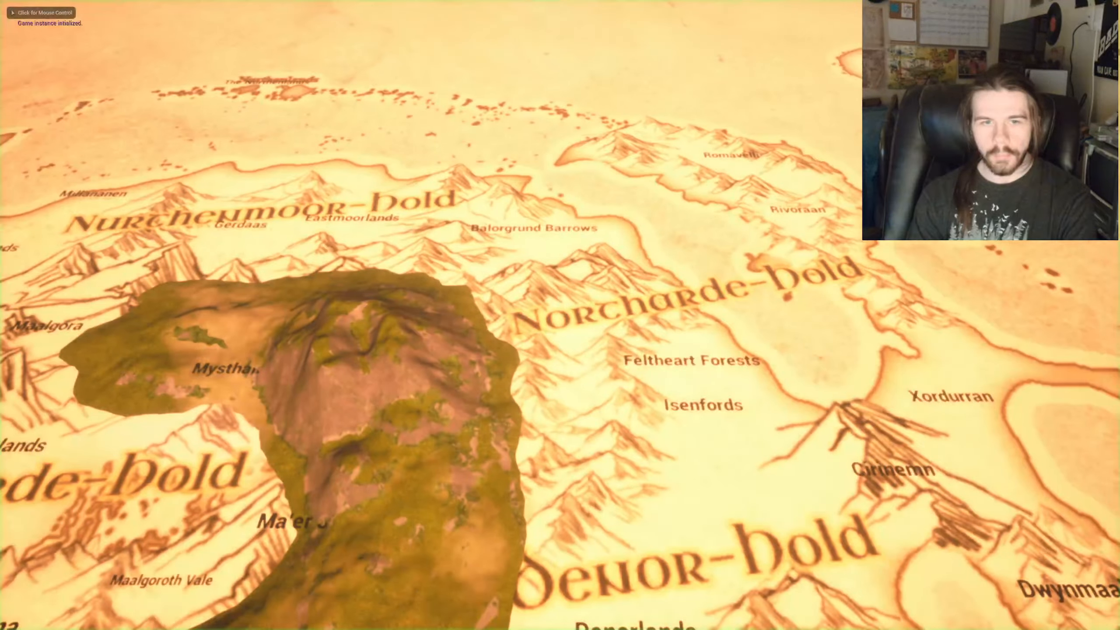
key(a)
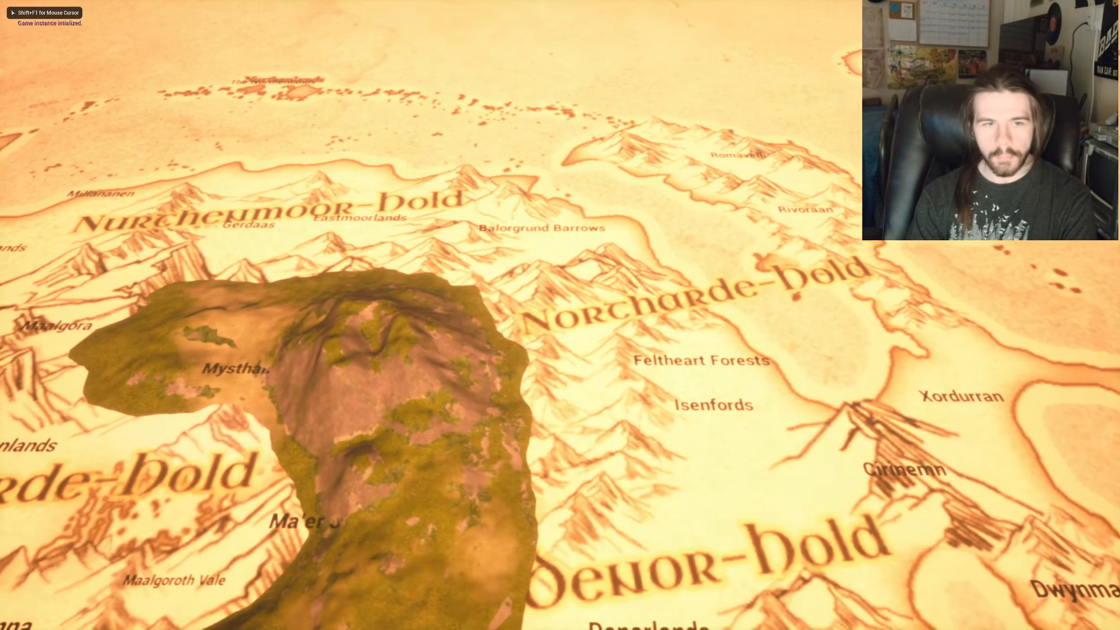
key(s)
key(a)
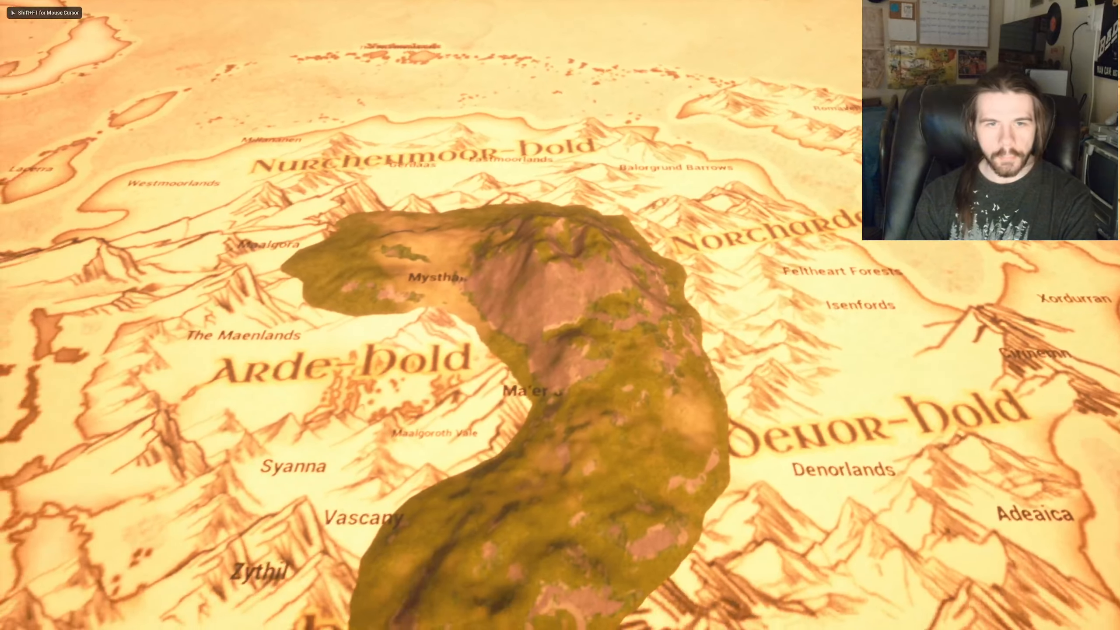
key(s)
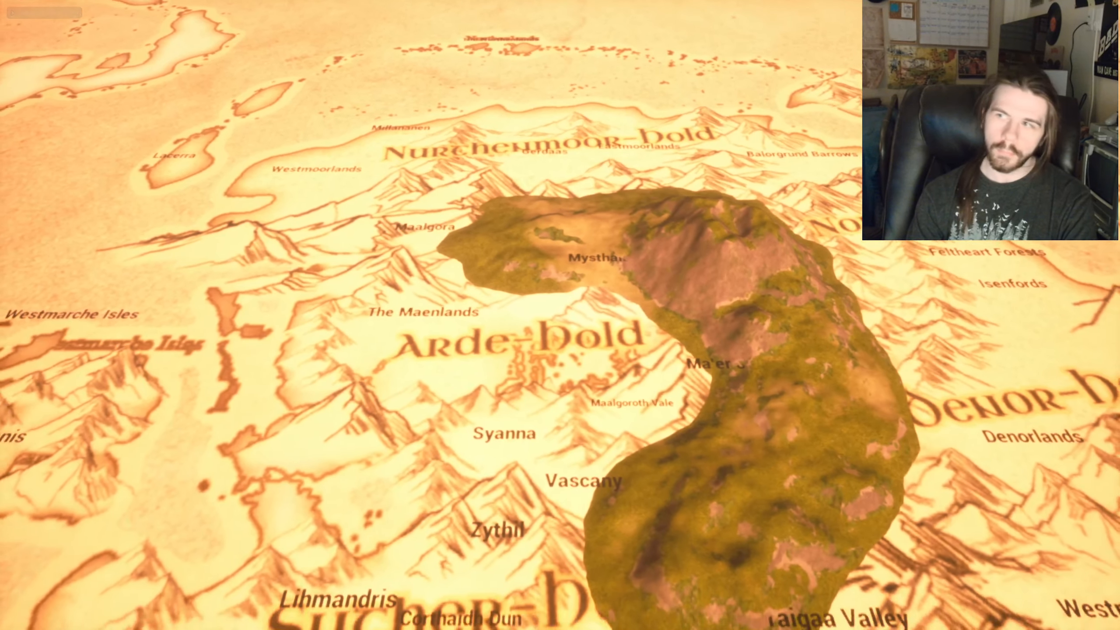
key(s)
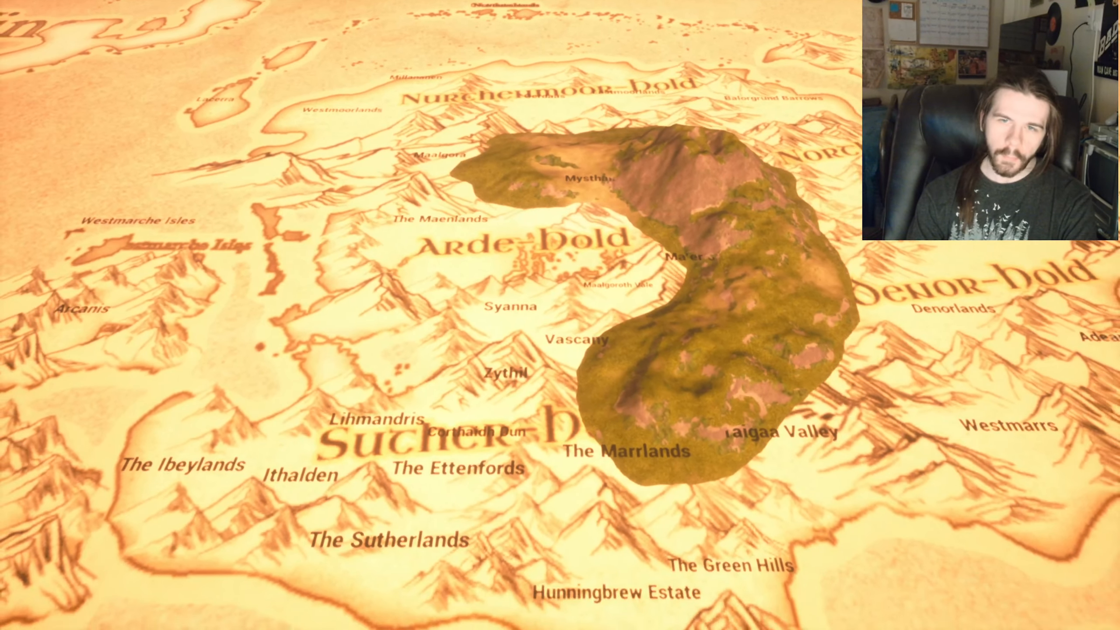
key(d)
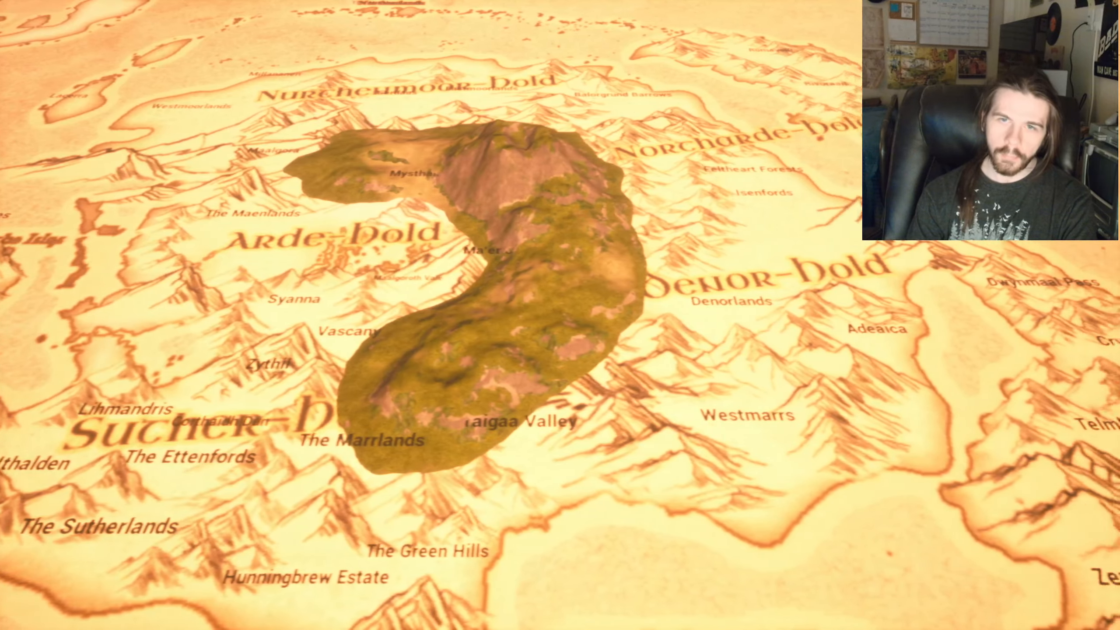
key(a)
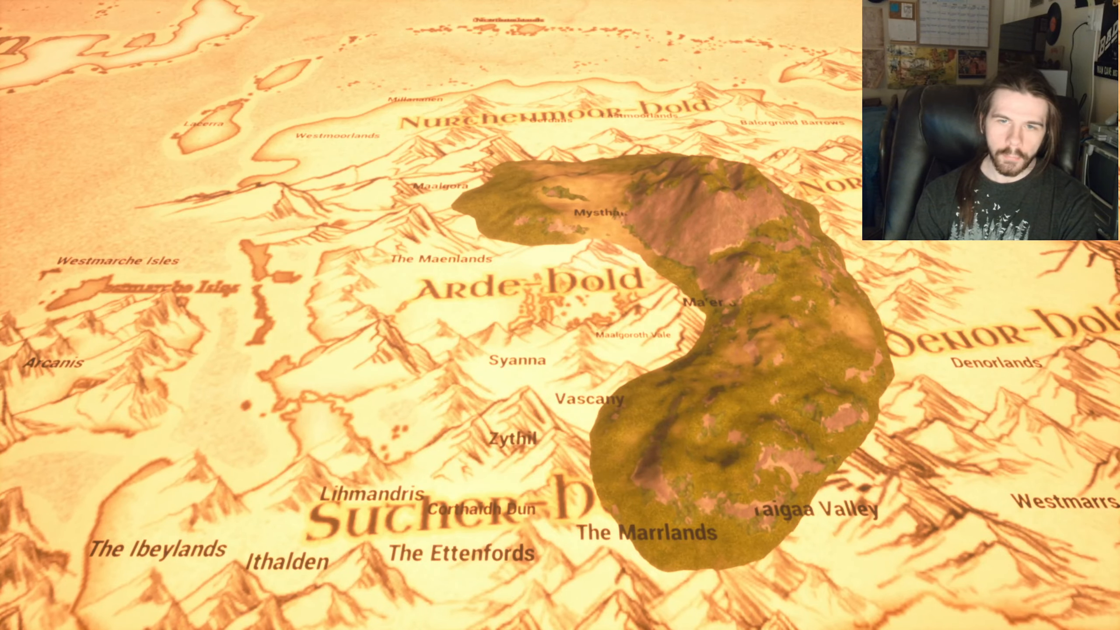
key(Escape)
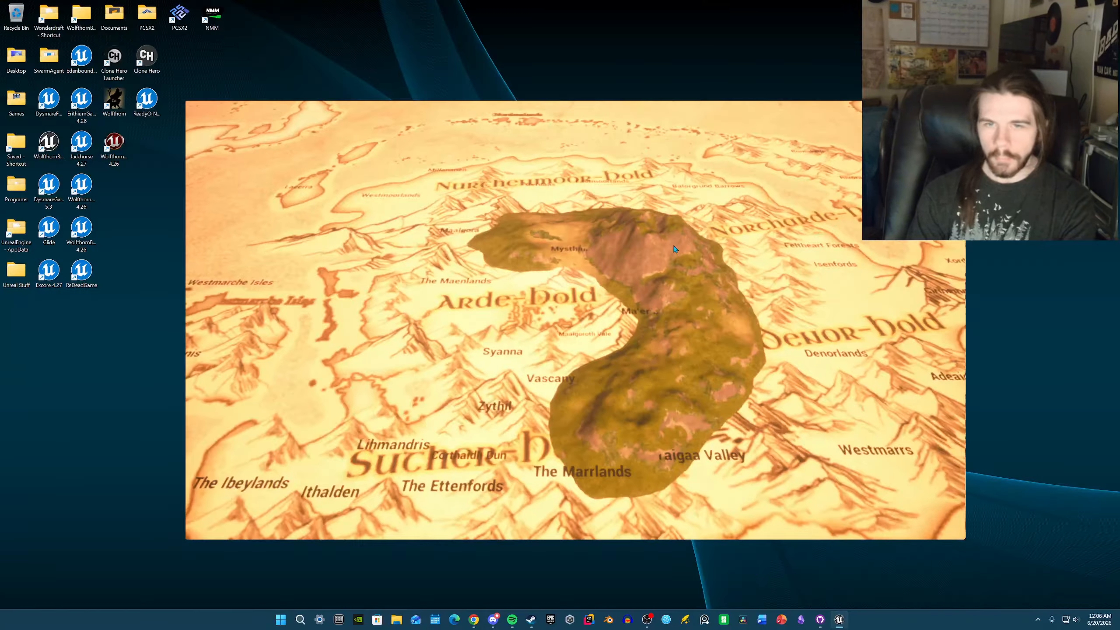
- Raise the ridge's western arm between Maalgora and The Maenlands into higher, rockier mountains
key(s)
right_drag(573, 221, 573, 237)
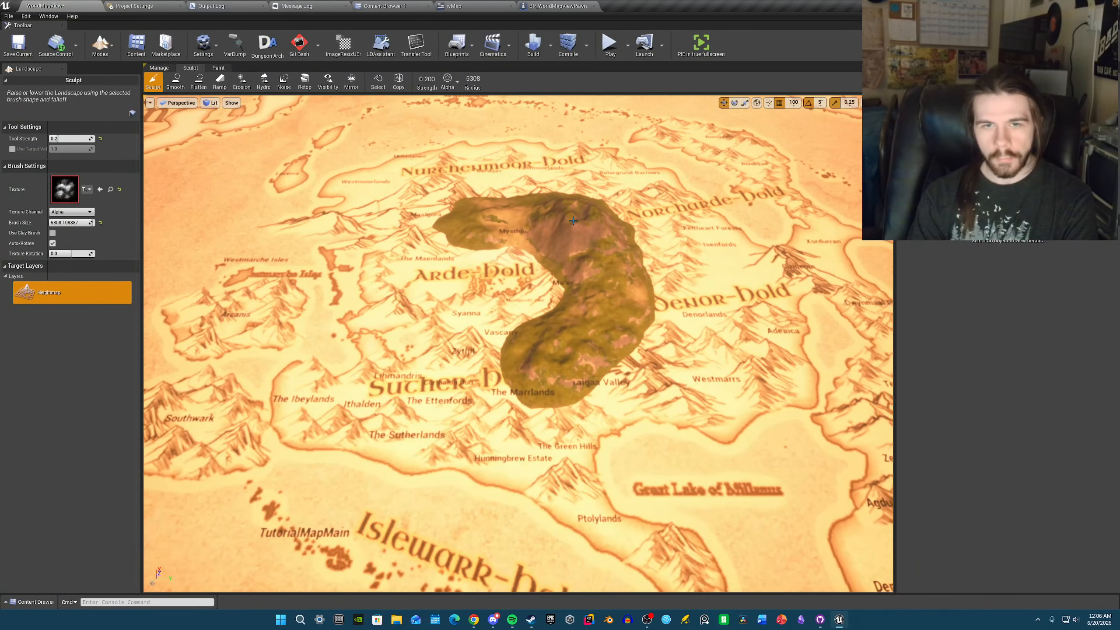
right_drag(484, 221, 484, 206)
key(w)
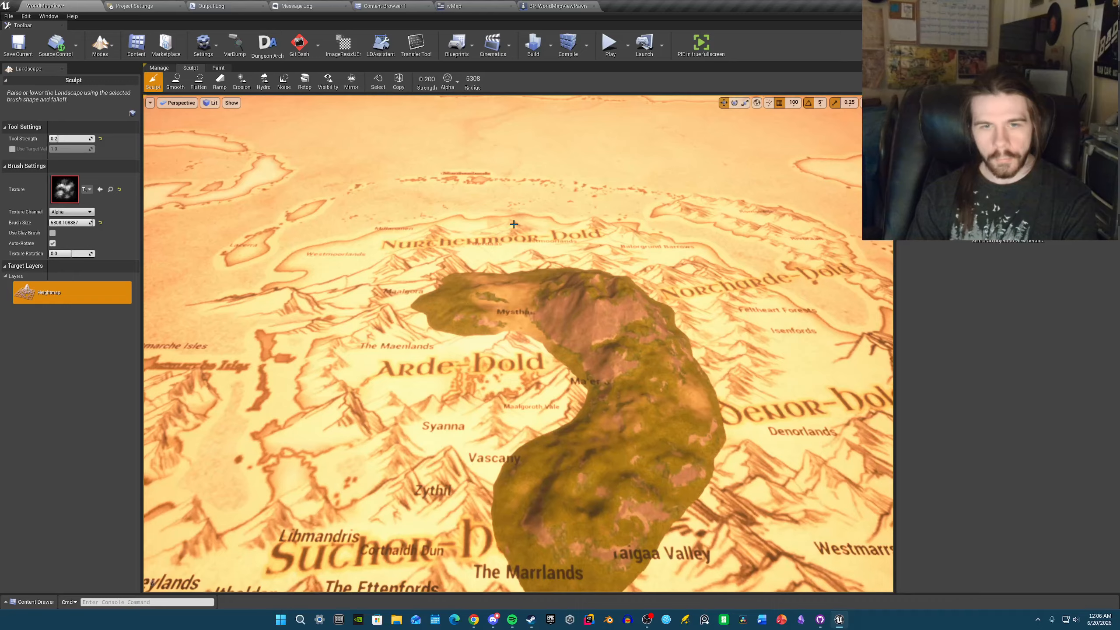
right_drag(590, 230, 652, 223)
key(w)
key(a)
right_drag(455, 246, 370, 248)
key(d)
mouse_move(456, 246)
mouse_down()
mouse_move(437, 230)
mouse_move(450, 220)
mouse_move(483, 211)
mouse_move(494, 224)
mouse_up()
mouse_move(494, 225)
right_down()
mouse_move(477, 198)
mouse_move(432, 196)
mouse_move(477, 190)
mouse_move(443, 159)
mouse_move(452, 207)
mouse_move(531, 215)
right_up()
key(d)
key(a)
key(s)
key(w)
key(s)
key(a)
right_drag(571, 252, 594, 250)
key(d)
key(w)
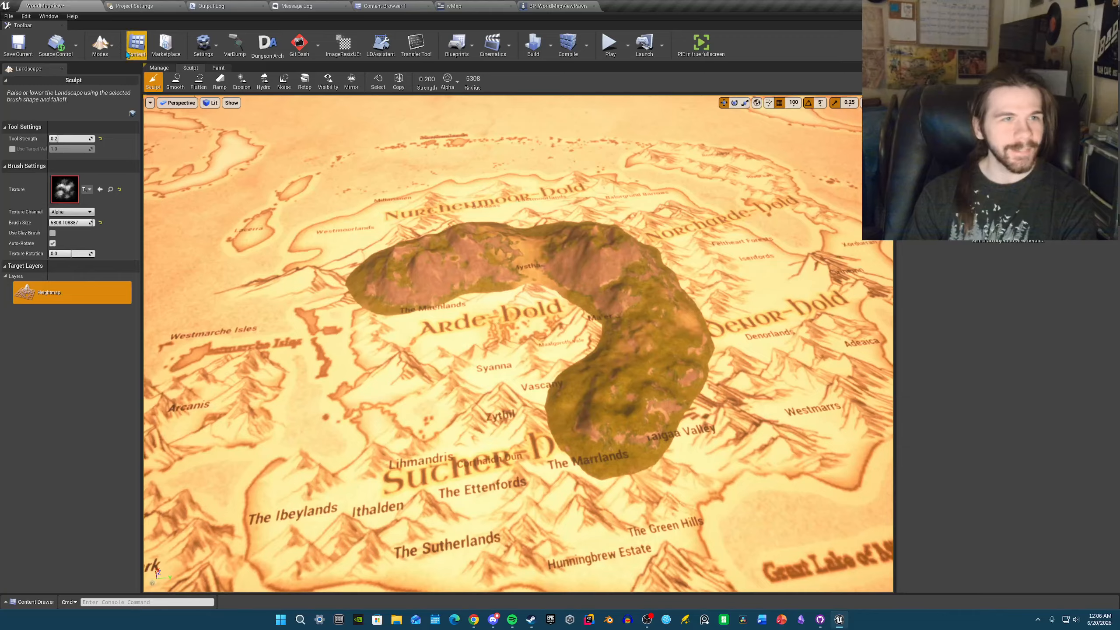
- Switch to Select mode and repeatedly hide and unhide the map image plane to compare it with the landscape beneath
click(101, 46)
click(116, 73)
scroll(486, 309, down, 5)
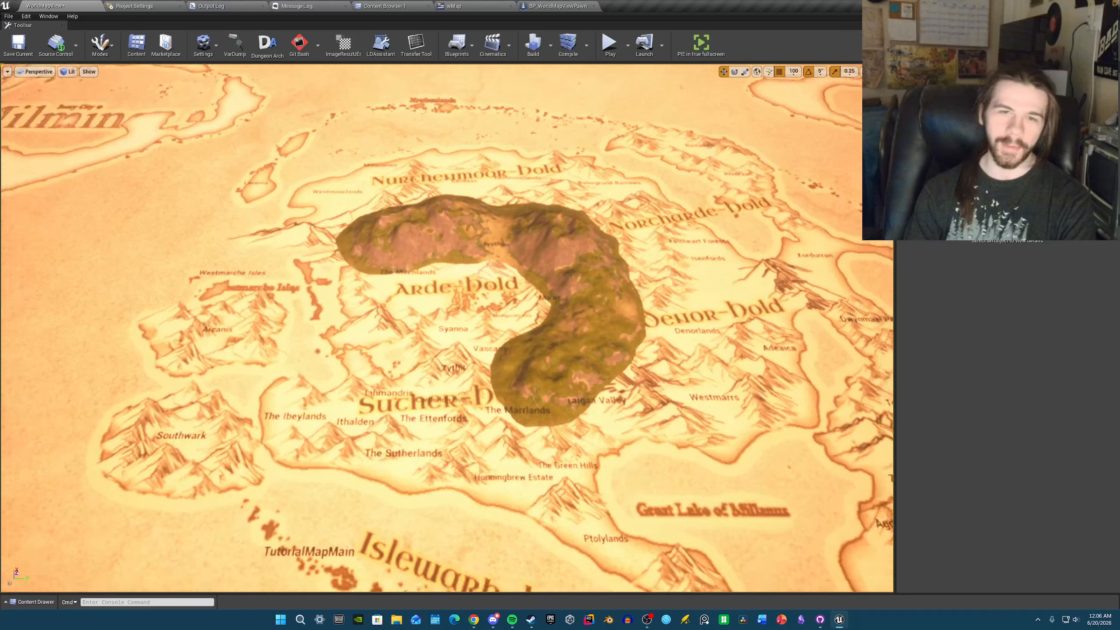
click(739, 278)
key(h)
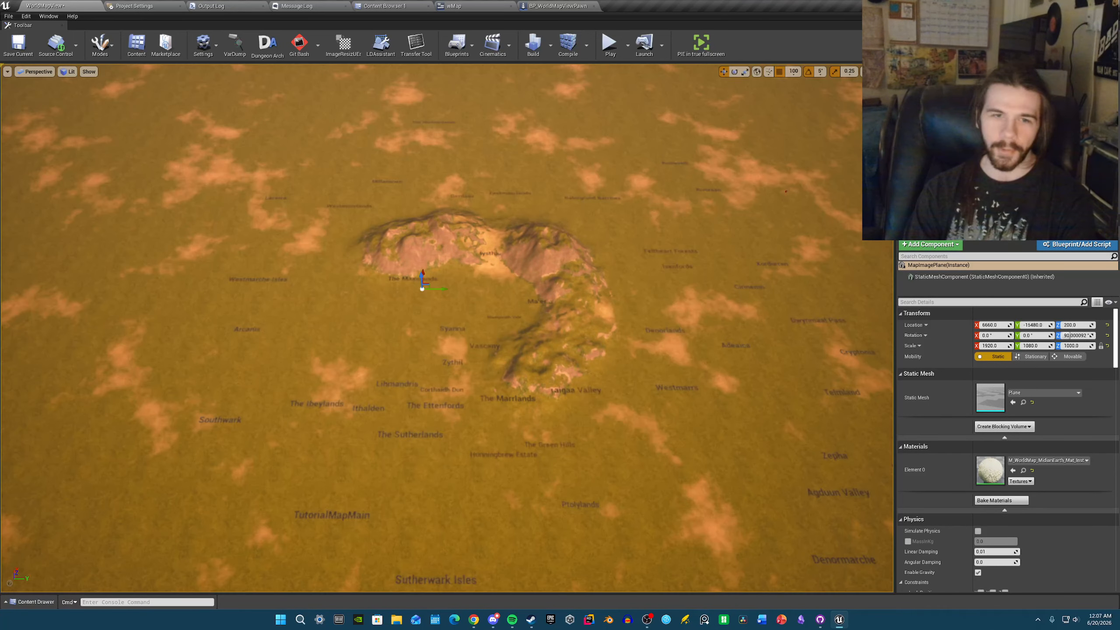
key(ctrl+h)
key(h)
key(ctrl+h)
key(h)
key(ctrl+h)
key(h)
key(ctrl+h)
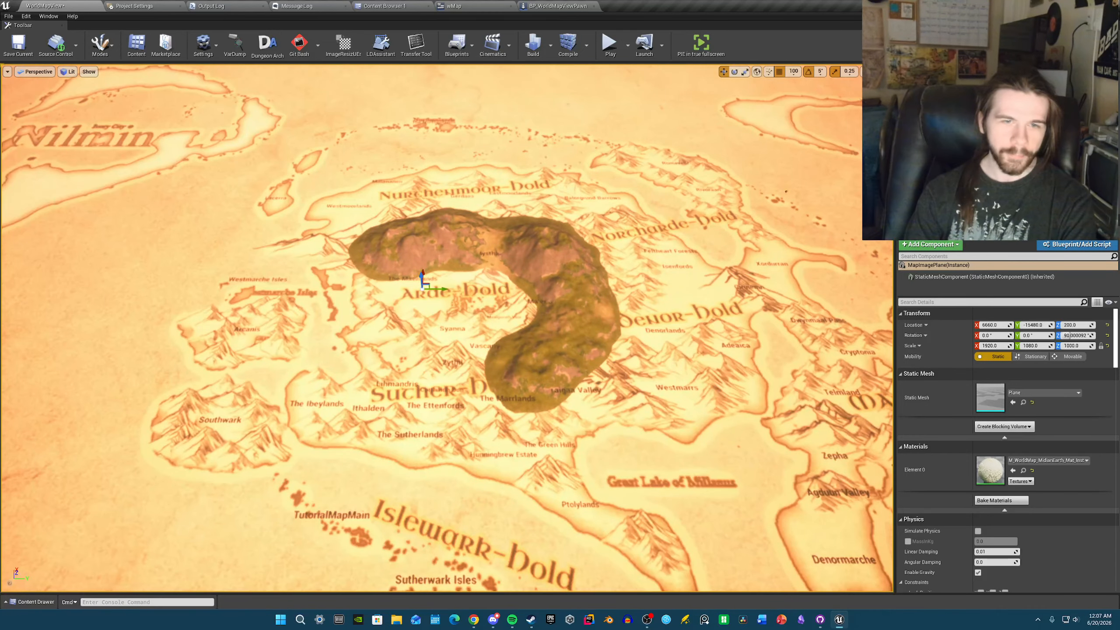
key(h)
key(ctrl+h)
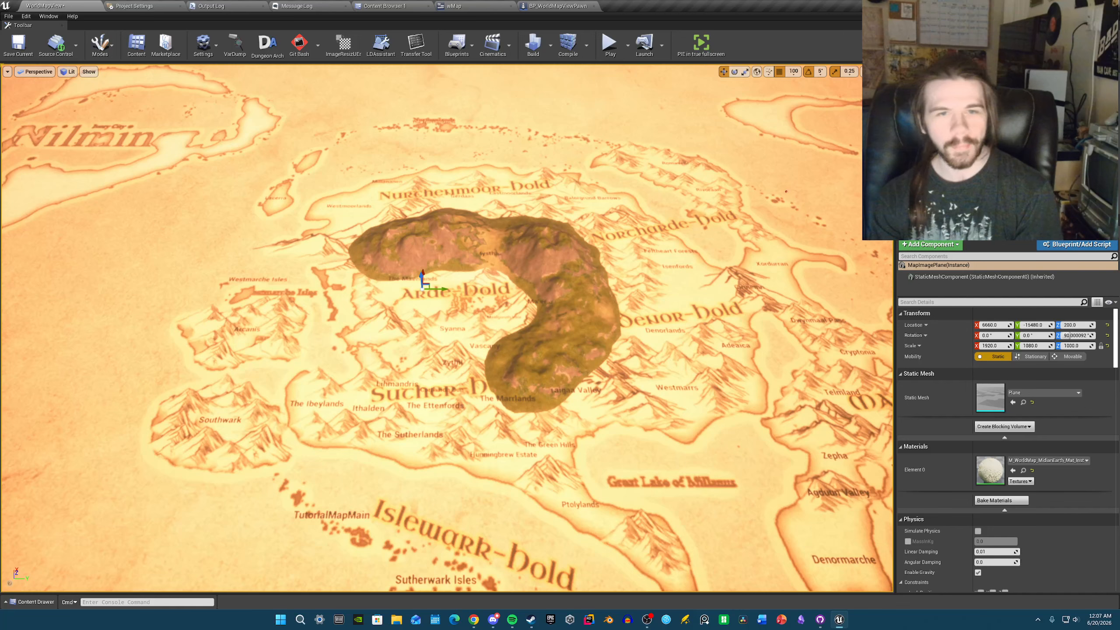
- Return to Landscape mode with the whole sculpted ridge in view
right_drag(606, 230, 634, 257)
key(w)
key(s)
key(s)
key(d)
key(a)
key(d)
key(a)
click(107, 50)
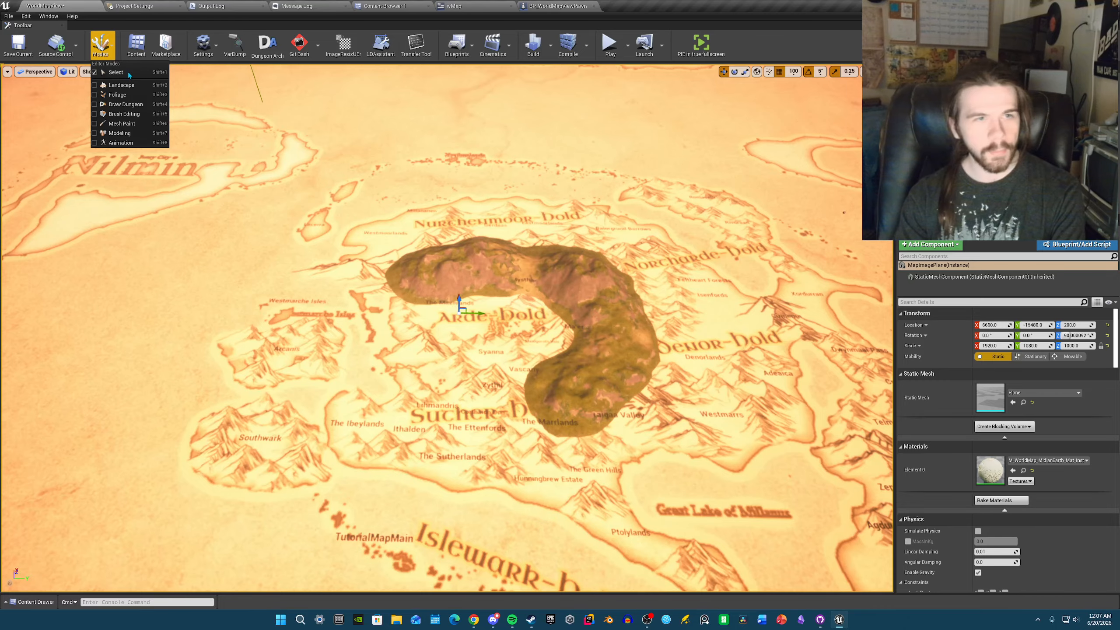
click(126, 86)
scroll(485, 310, up, 3)
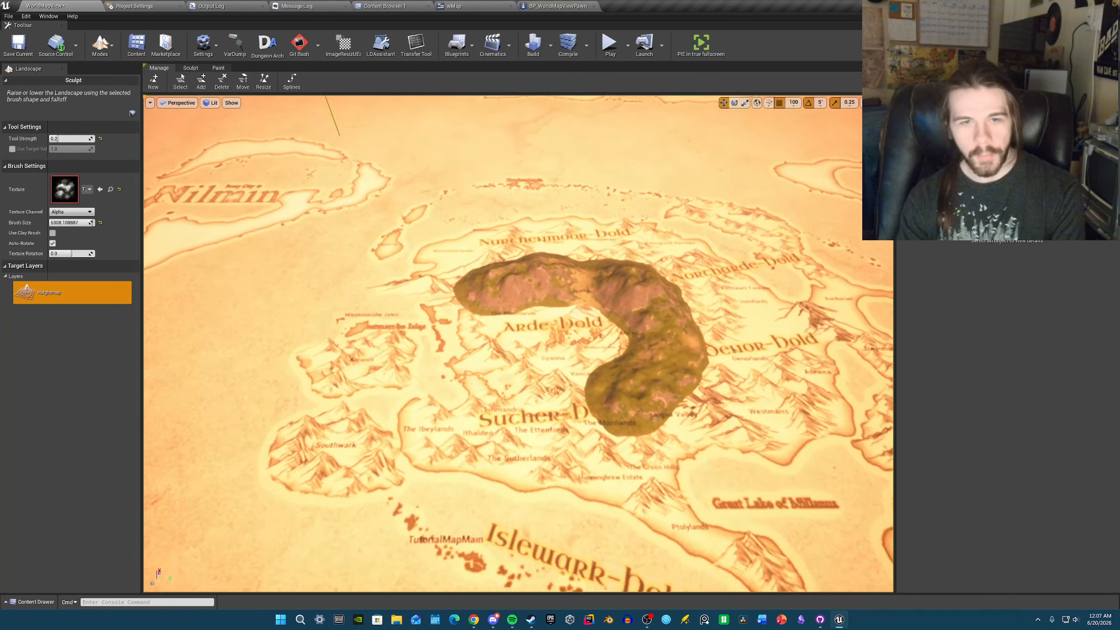
- Lower the terrain along the ridge's edges around The Maenlands, Arde-Hold, Denor-Hold and The Marrlands to steepen its outline
mouse_move(518, 302)
shift+mouse_down()
mouse_move(501, 305)
mouse_move(537, 320)
mouse_move(531, 285)
mouse_move(555, 282)
shift+mouse_up()
shift+drag(507, 318, 522, 316)
key(a)
right_drag(514, 315, 675, 323)
key(d)
key(a)
key(a)
mouse_move(562, 409)
shift+mouse_down()
mouse_move(604, 408)
mouse_move(654, 373)
mouse_move(639, 360)
mouse_move(675, 349)
shift+mouse_up()
key(d)
right_drag(703, 356, 631, 355)
mouse_move(688, 355)
shift+mouse_down()
mouse_move(640, 360)
mouse_move(662, 333)
mouse_move(706, 349)
mouse_move(535, 427)
shift+mouse_up()
- Try sculpting strokes with the large brush around Sucher-Hold and the coast below The Ibeylands, and undo them
mouse_move(531, 430)
right_down()
mouse_move(545, 398)
mouse_move(540, 413)
right_up()
key(s)
drag(496, 468, 514, 446)
right_drag(513, 446, 498, 499)
key(w)
mouse_move(604, 325)
shift+mouse_down()
mouse_move(580, 309)
mouse_move(597, 246)
shift+mouse_up()
key(ctrl+z)
mouse_move(580, 388)
right_down()
mouse_move(580, 362)
mouse_move(568, 370)
mouse_move(578, 385)
right_up()
key(w)
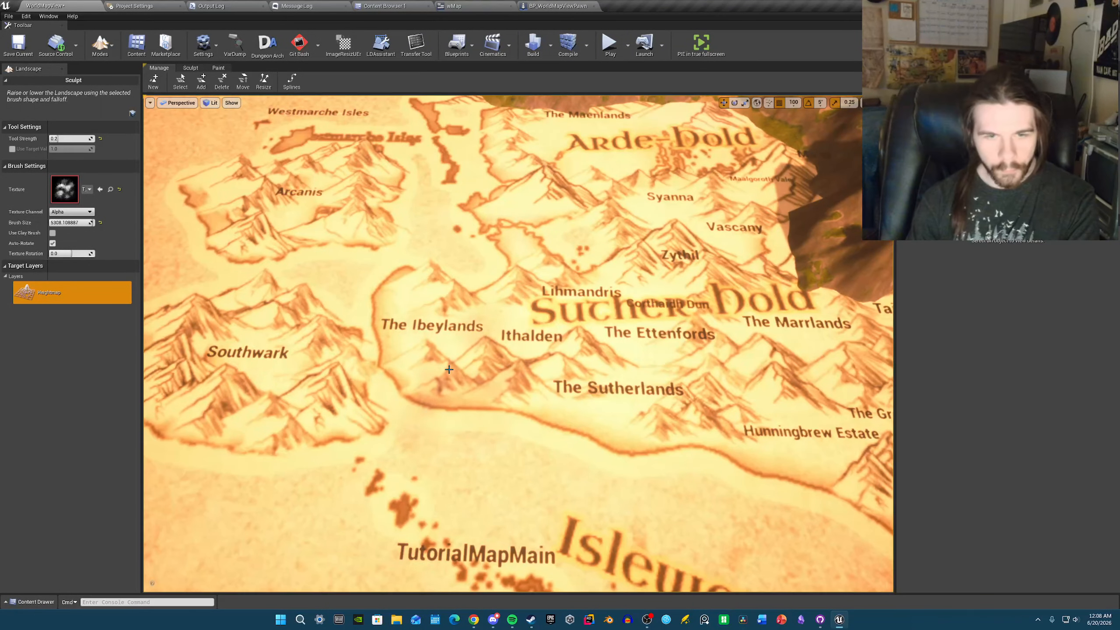
drag(442, 381, 539, 388)
key(ctrl+z)
right_drag(539, 388, 516, 413)
- Reduce the brush size to about 1626 and sculpt a low ridge from below The Ibeylands to The Sutherlands
drag(57, 222, 59, 222)
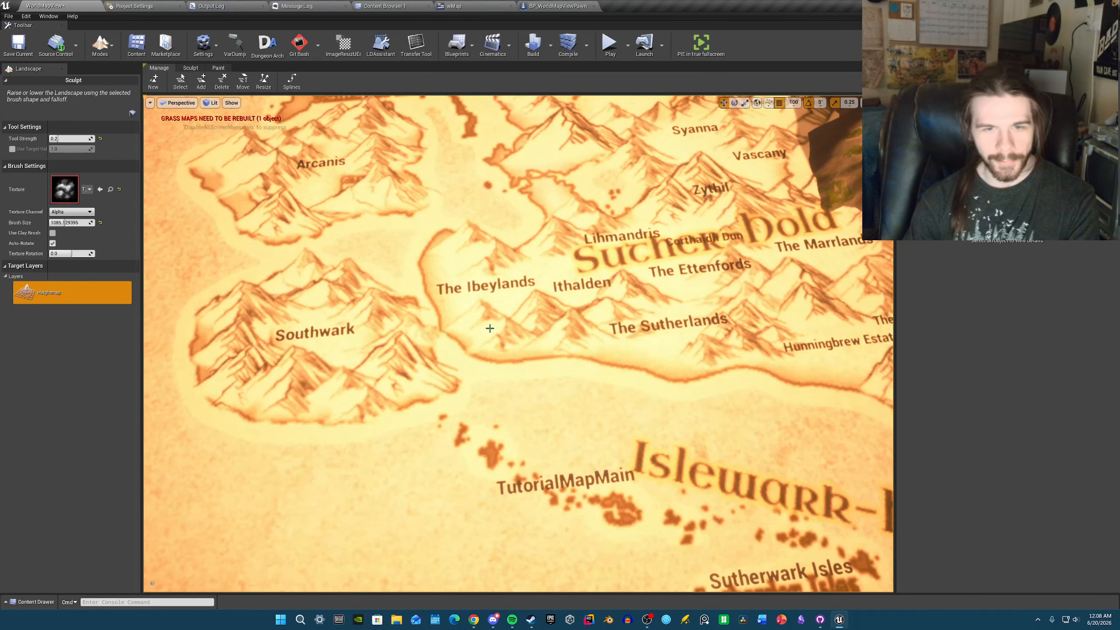
drag(65, 223, 67, 222)
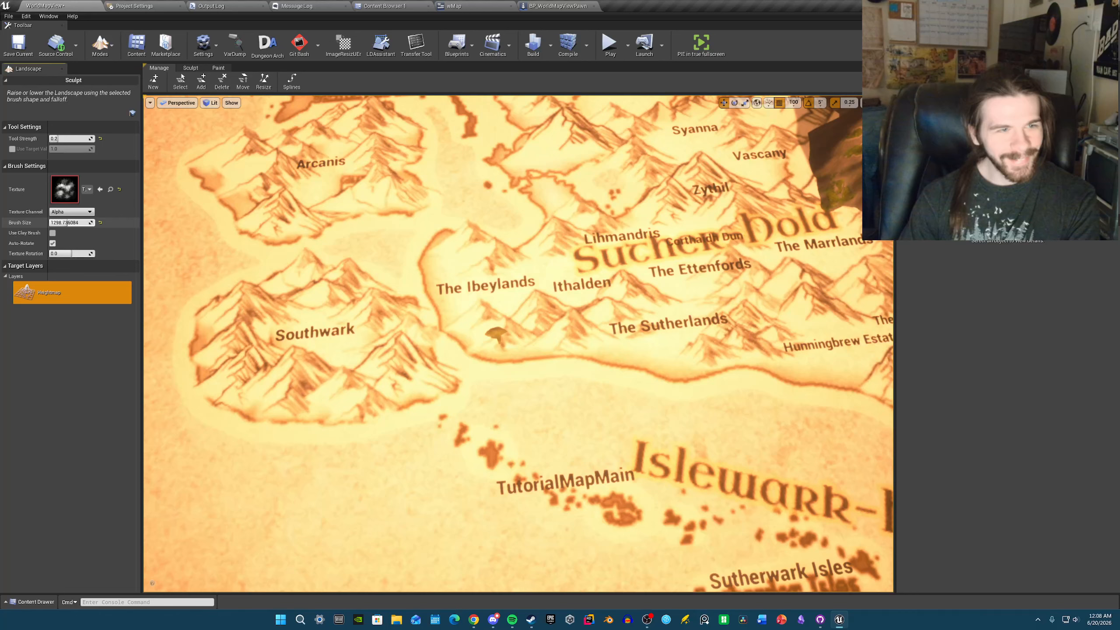
drag(495, 333, 550, 308)
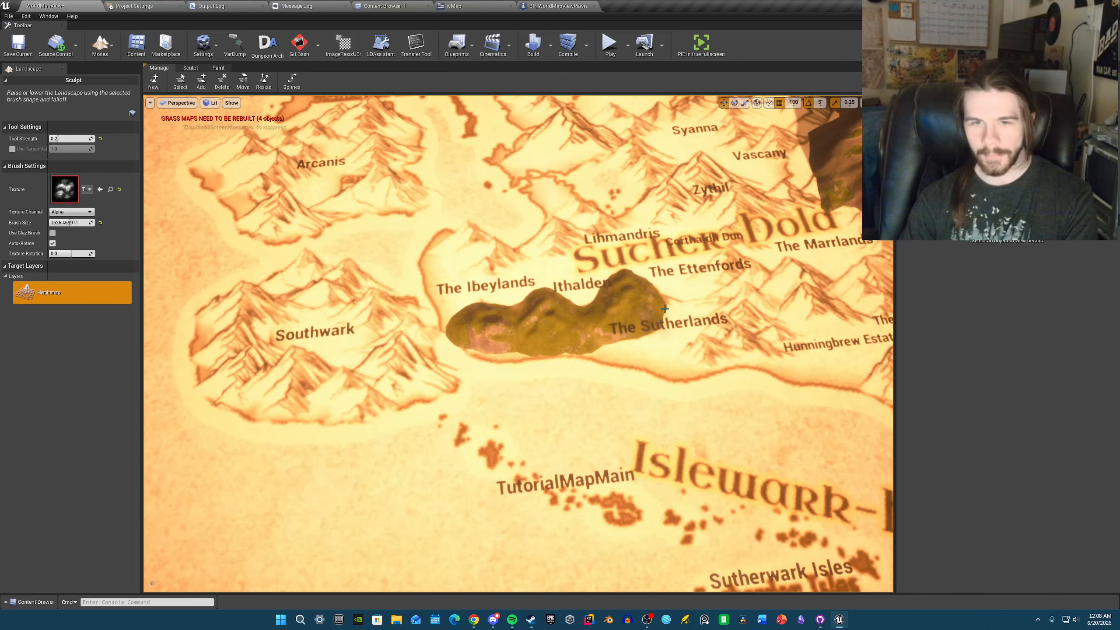
drag(671, 300, 674, 305)
- Sculpt a second ridge from the coast by Hunningbrew Estate up to The Ettenfords and across toward The Green Hills
key(w)
right_drag(674, 305, 674, 305)
key(d)
mouse_move(594, 330)
mouse_down()
mouse_move(536, 353)
mouse_move(615, 331)
mouse_move(618, 254)
mouse_up()
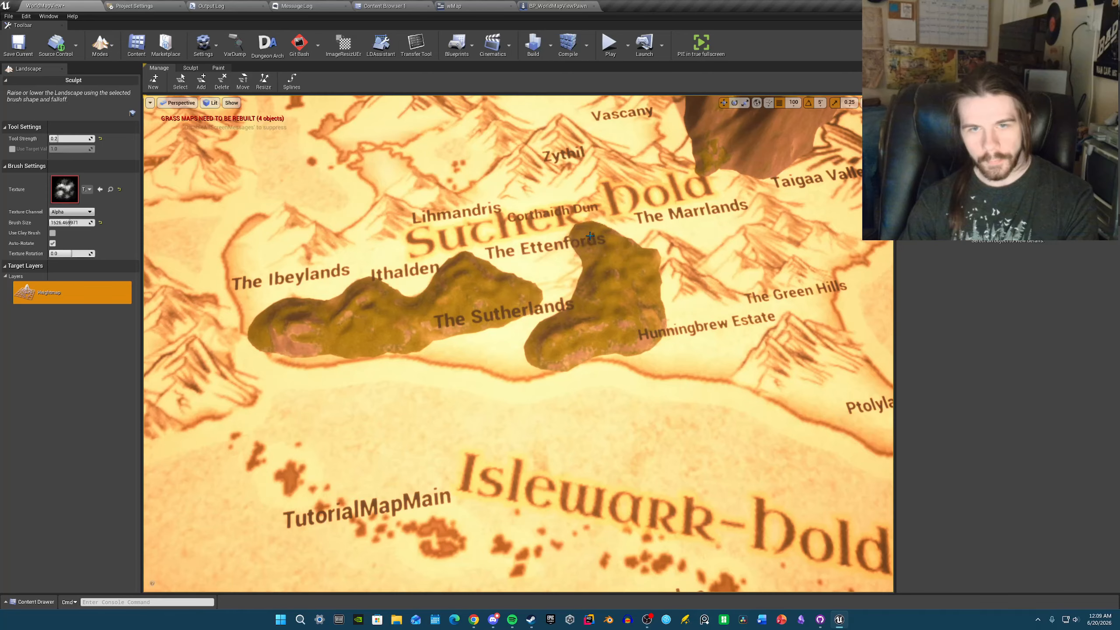
right_drag(686, 269, 794, 250)
drag(426, 319, 488, 269)
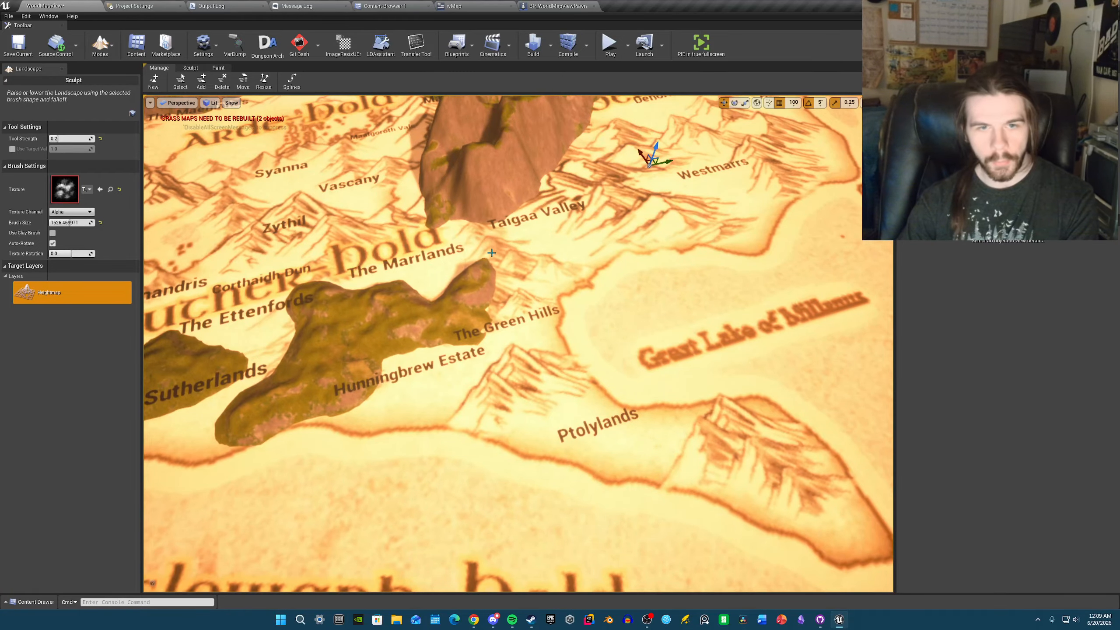
- Extend the ridge past The Marrlands to join the tall mountains at Taigaa Valley, widening it toward the Great Lake
mouse_move(518, 266)
right_down()
mouse_move(474, 209)
mouse_move(486, 225)
mouse_move(362, 283)
mouse_move(393, 309)
right_up()
mouse_move(379, 333)
mouse_down()
mouse_move(435, 340)
mouse_move(483, 315)
mouse_up()
right_drag(469, 309, 528, 301)
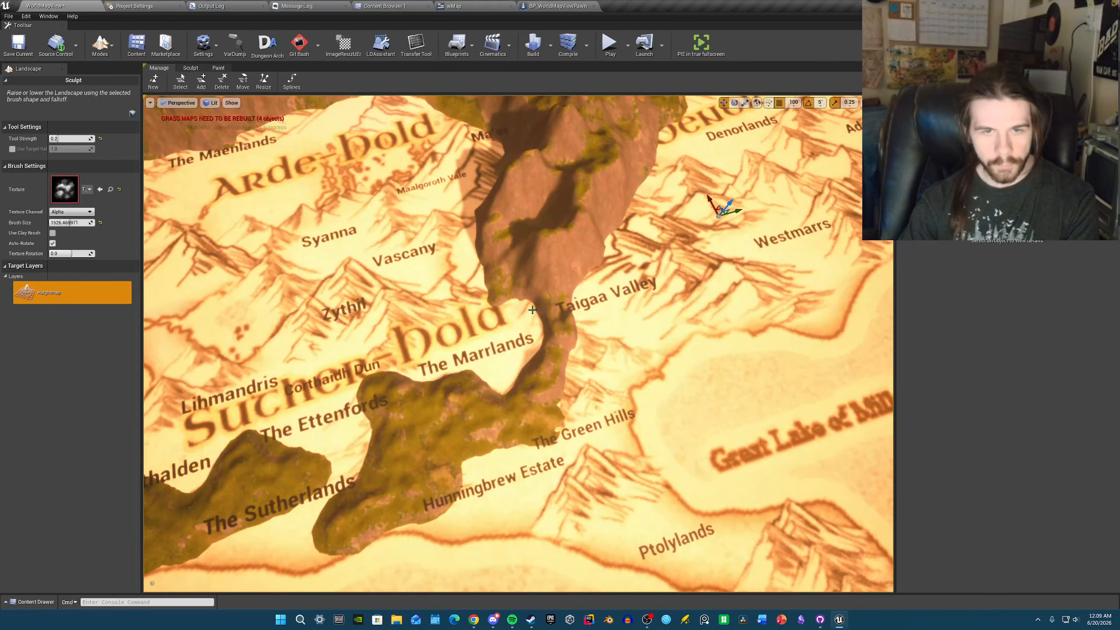
drag(536, 323, 540, 325)
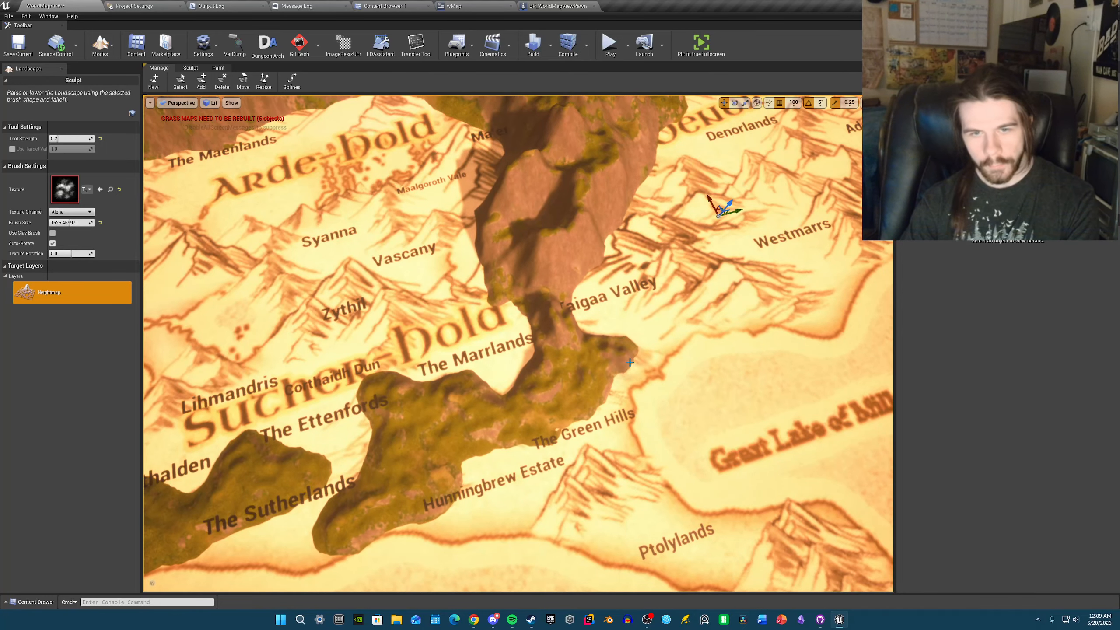
- Increase the brush size to about 2129 and sculpt mountains from Taigaa Valley down toward the lake coast below Westmarrs
mouse_move(606, 381)
right_down()
mouse_move(618, 377)
mouse_move(590, 375)
right_up()
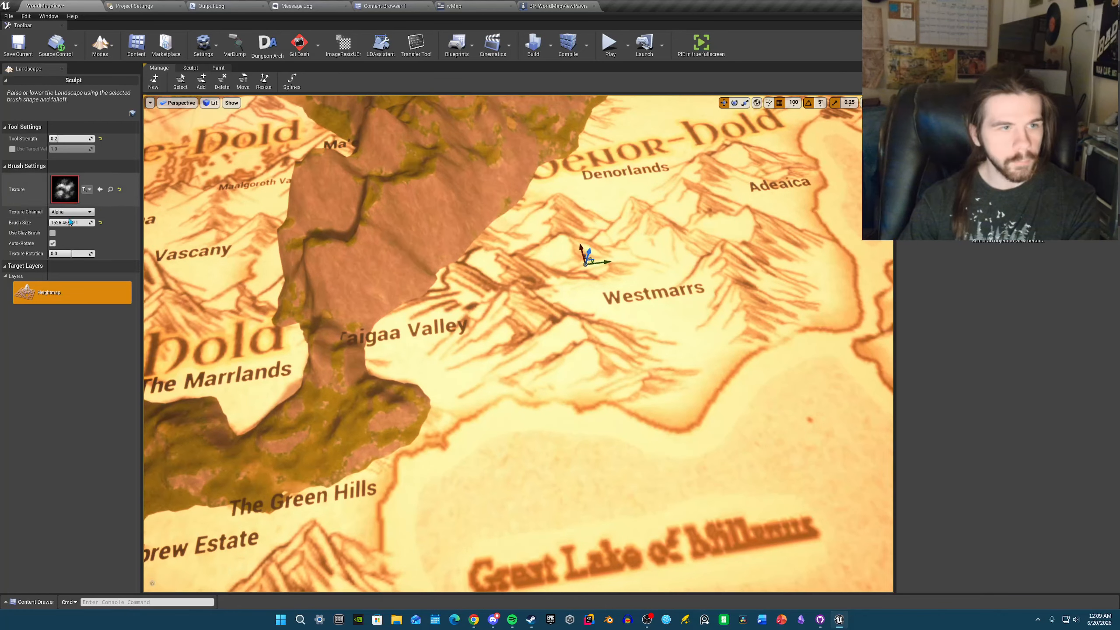
drag(90, 228, 97, 228)
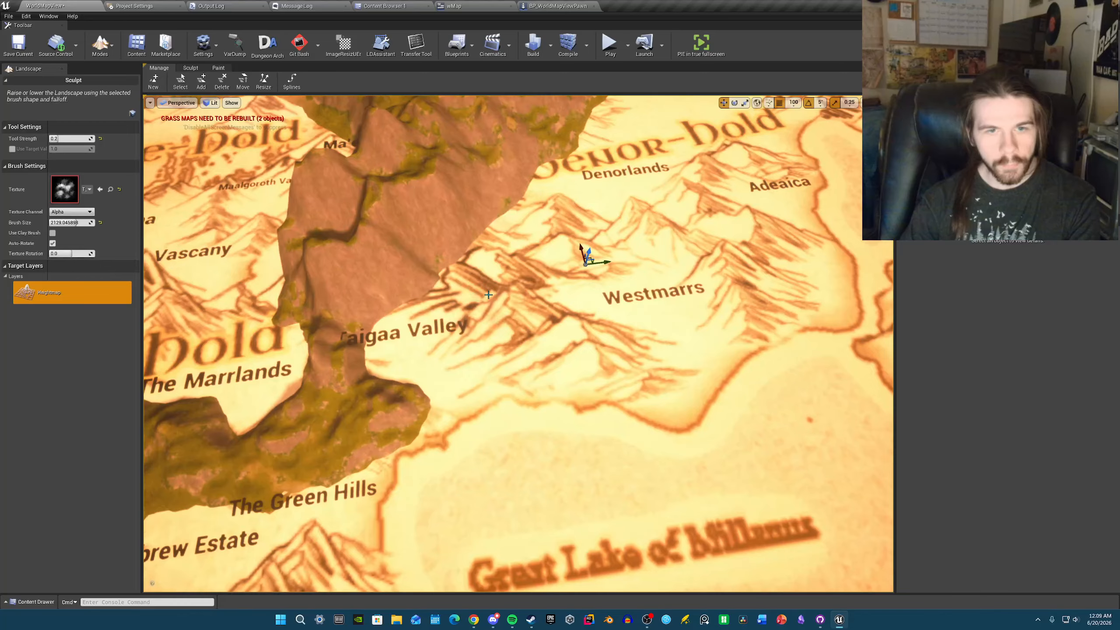
mouse_move(460, 305)
mouse_down()
mouse_move(490, 258)
mouse_move(573, 375)
mouse_move(626, 349)
mouse_move(498, 309)
mouse_move(517, 376)
mouse_move(501, 350)
mouse_up()
key(s)
mouse_move(501, 351)
right_down()
mouse_move(467, 366)
mouse_move(490, 327)
mouse_move(474, 329)
mouse_move(483, 336)
right_up()
key(w)
drag(560, 379, 639, 364)
- Sculpt a ridge above Westmarrs that curves down its eastern side to the Great Lake coast
key(s)
mouse_move(644, 364)
right_down()
mouse_move(679, 340)
mouse_move(628, 371)
mouse_move(618, 364)
mouse_move(653, 379)
right_up()
key(s)
key(w)
mouse_move(576, 393)
right_down()
mouse_move(543, 390)
mouse_move(552, 384)
right_up()
key(w)
mouse_move(617, 334)
mouse_down()
mouse_move(633, 333)
mouse_move(649, 309)
mouse_move(626, 282)
mouse_move(530, 247)
mouse_move(415, 256)
mouse_move(426, 221)
mouse_move(408, 196)
mouse_move(462, 209)
mouse_move(424, 208)
mouse_move(380, 185)
mouse_move(589, 255)
mouse_up()
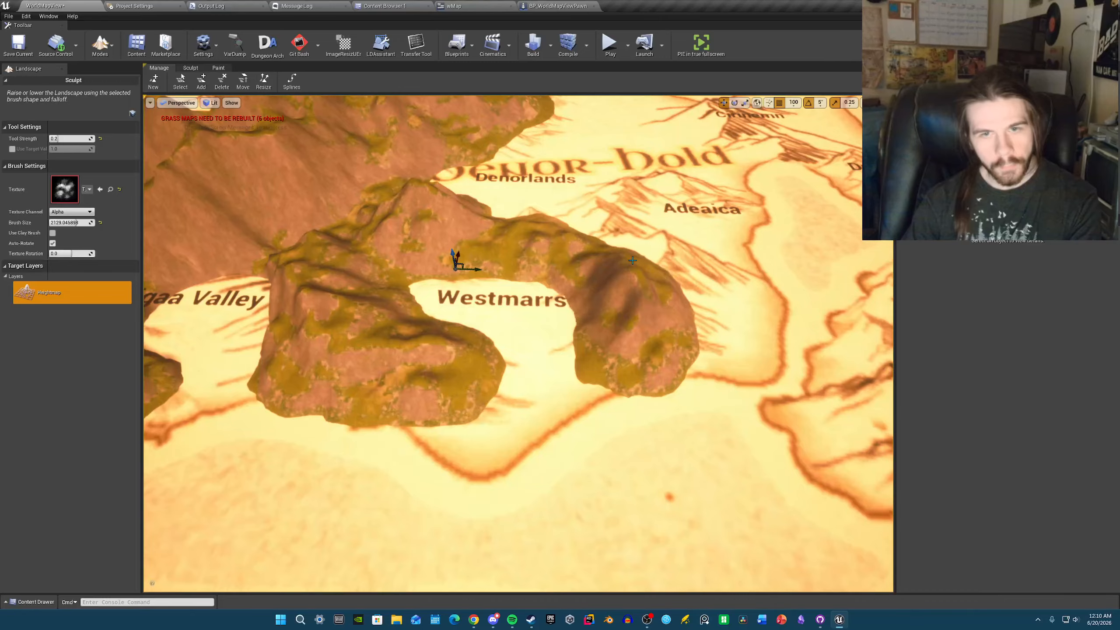
- Widen the mountains east of Westmarrs to the coast and extend the ridge over Adeaica
drag(726, 315, 739, 351)
right_drag(739, 351, 537, 302)
drag(537, 301, 525, 286)
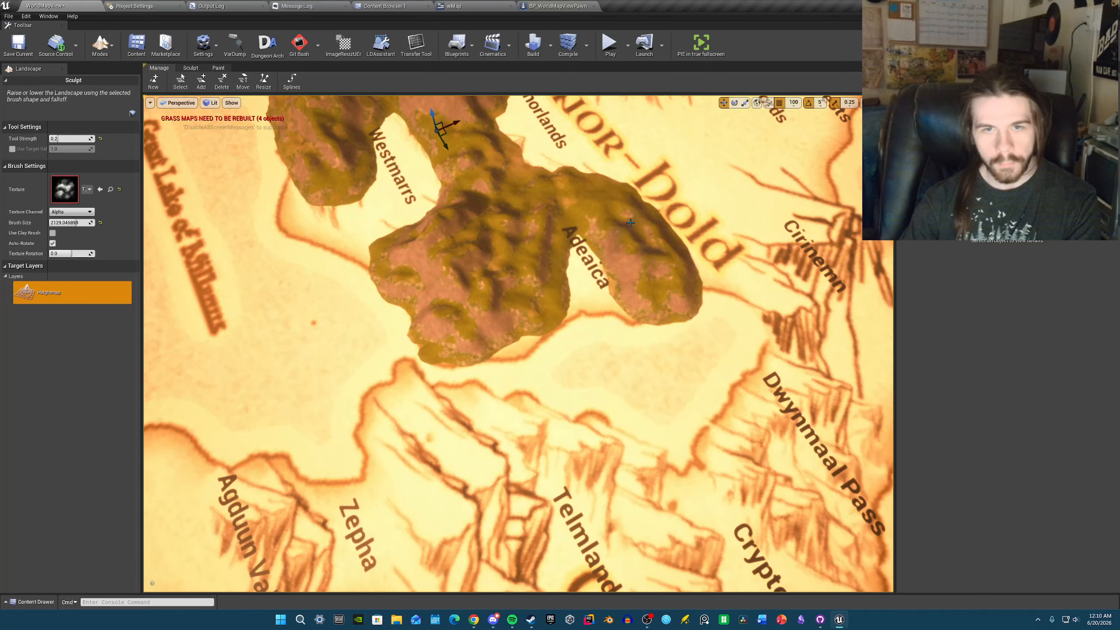
- Sculpt a separate mountain on the drawn peaks between Hunningbrew Estate and Ptolylands
key(a)
right_drag(556, 248, 662, 190)
key(w)
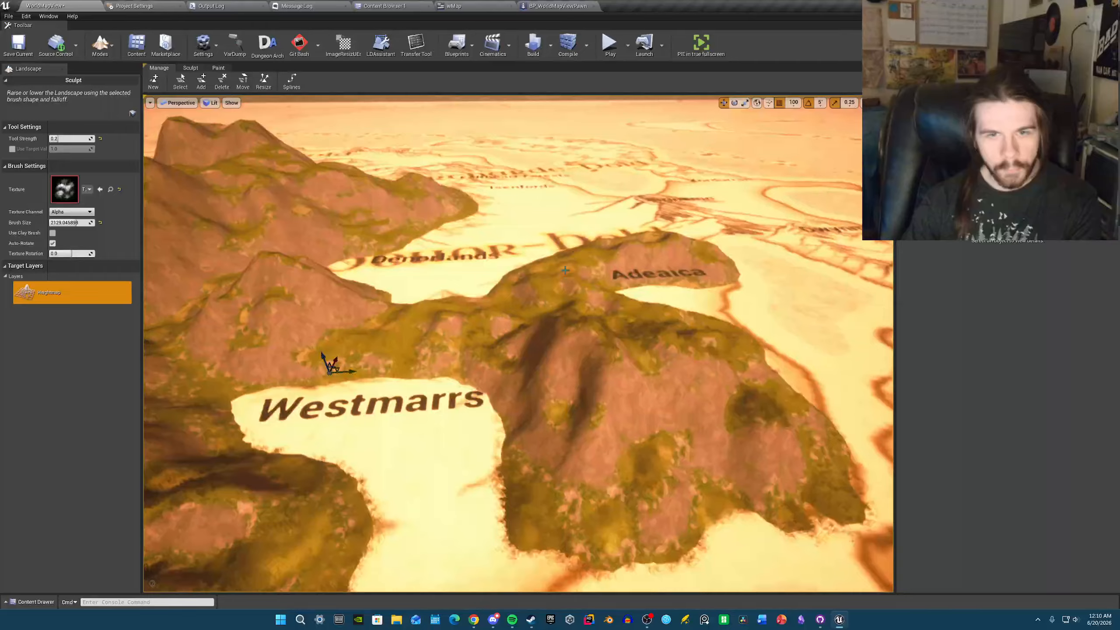
key(s)
right_drag(517, 317, 291, 270)
key(w)
key(w)
key(s)
key(d)
key(d)
key(d)
right_drag(582, 353, 746, 435)
key(w)
key(s)
key(s)
key(a)
right_drag(466, 360, 466, 360)
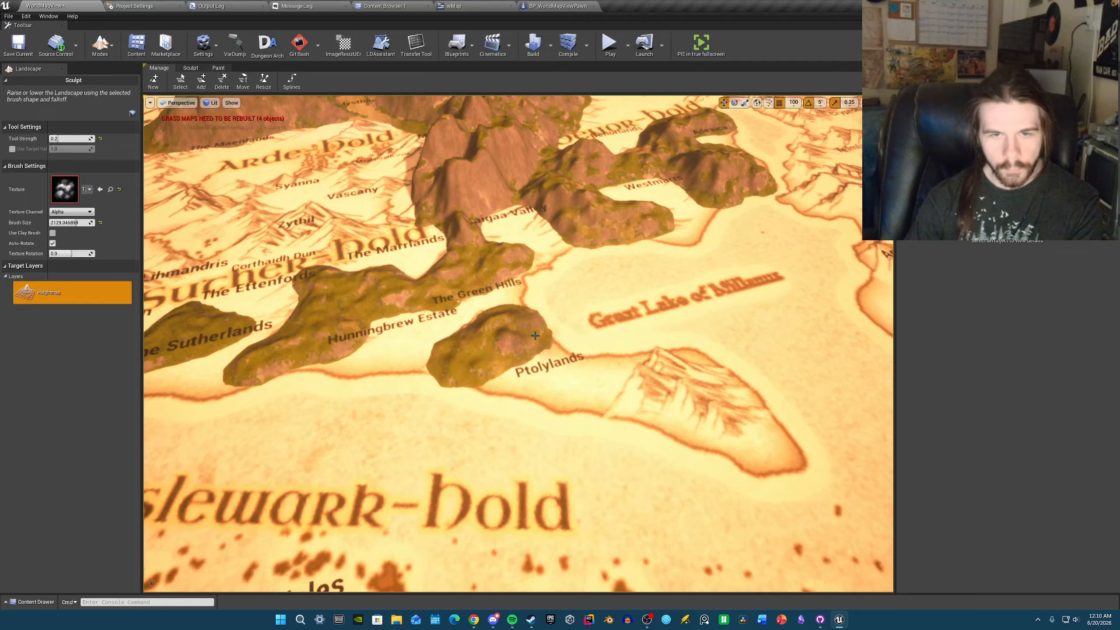
- Sculpt a mountain over the drawn peaks at the far end of the Ptolylands peninsula
key(d)
right_drag(461, 374, 395, 373)
key(w)
mouse_move(711, 428)
mouse_down()
mouse_move(654, 422)
mouse_move(661, 408)
mouse_move(709, 396)
mouse_move(753, 472)
mouse_move(783, 482)
mouse_up()
- Sculpt a winding ridge from above The Ibeylands past Lihmandris to Zythil
key(a)
key(s)
right_drag(752, 375, 809, 373)
mouse_move(699, 322)
right_down()
mouse_move(752, 337)
mouse_move(714, 282)
mouse_move(705, 299)
mouse_move(697, 259)
mouse_move(713, 335)
mouse_move(635, 312)
mouse_move(607, 345)
right_up()
key(w)
key(s)
key(w)
key(w)
key(s)
key(w)
mouse_move(414, 397)
mouse_down()
mouse_move(533, 383)
mouse_move(549, 347)
mouse_move(518, 331)
mouse_move(555, 294)
mouse_move(596, 300)
mouse_move(634, 349)
mouse_move(669, 332)
mouse_up()
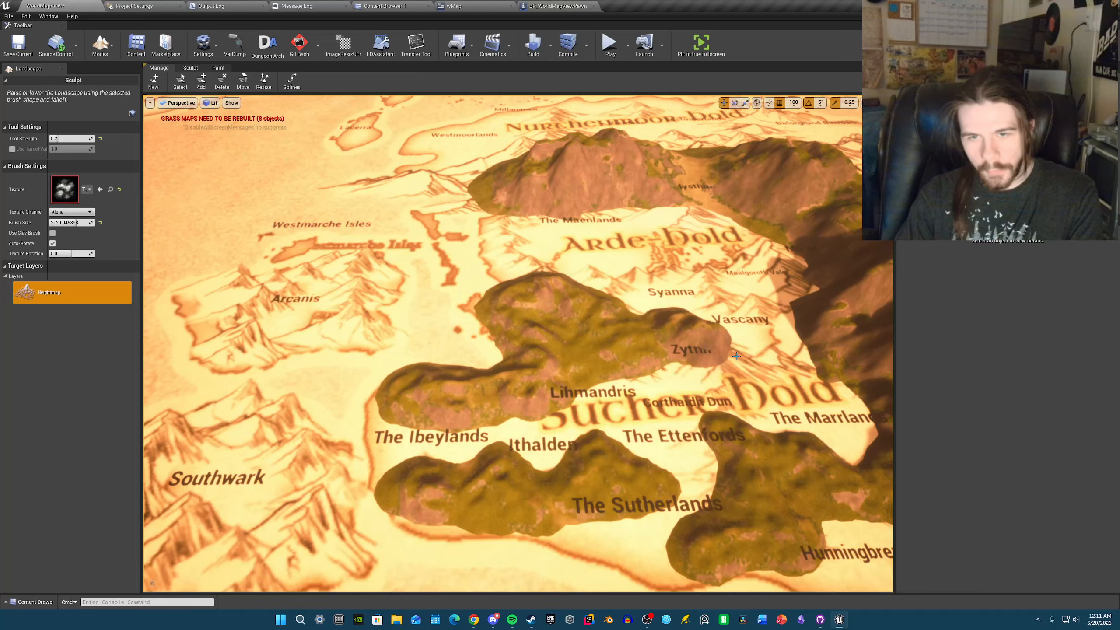
- Build up the Zythil ridge toward Vascany and sculpt a mountain beside Maalgoroth Vale
mouse_move(743, 362)
mouse_down()
mouse_move(678, 328)
mouse_move(708, 325)
mouse_up()
right_drag(707, 325, 516, 374)
key(d)
key(w)
shift+drag(514, 356, 507, 342)
right_drag(507, 342, 538, 387)
key(a)
drag(539, 386, 506, 372)
right_drag(539, 381, 598, 353)
key(s)
key(d)
mouse_move(598, 353)
mouse_down()
mouse_move(594, 337)
mouse_move(612, 365)
mouse_move(595, 368)
mouse_up()
right_drag(595, 368, 736, 353)
key(a)
mouse_move(527, 347)
mouse_down()
mouse_move(516, 346)
mouse_move(536, 343)
mouse_up()
- Sculpt a coastal ridge below The Maenlands joining the northern mountains to the range below Syanna
key(s)
mouse_move(542, 339)
right_down()
mouse_move(542, 309)
mouse_move(556, 328)
mouse_move(549, 339)
right_up()
key(w)
right_drag(491, 403, 497, 436)
key(a)
key(w)
key(s)
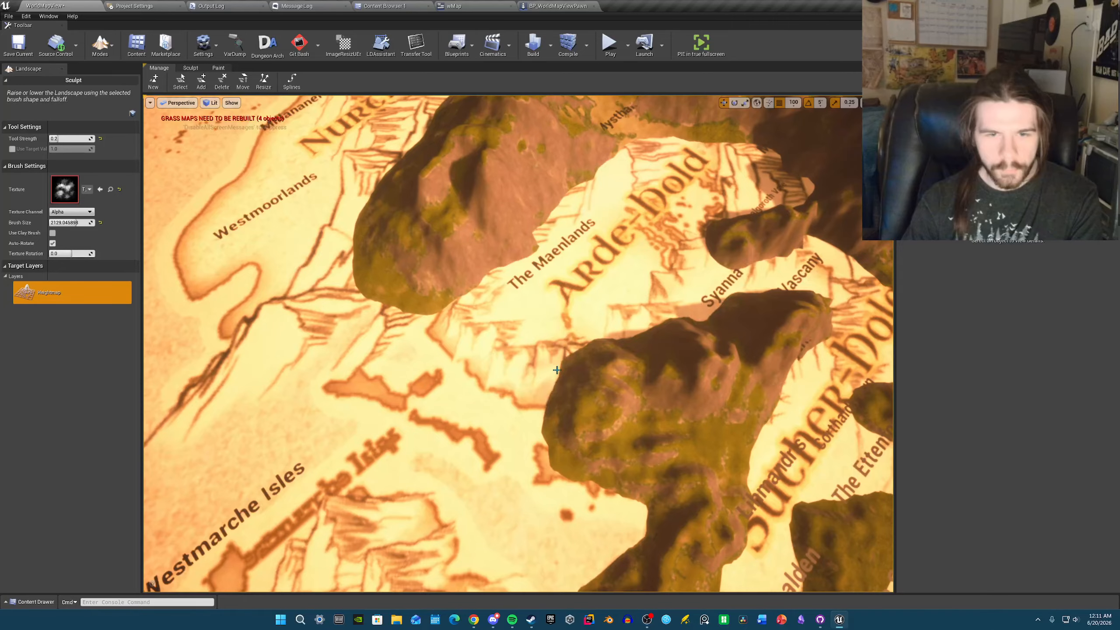
drag(460, 330, 548, 359)
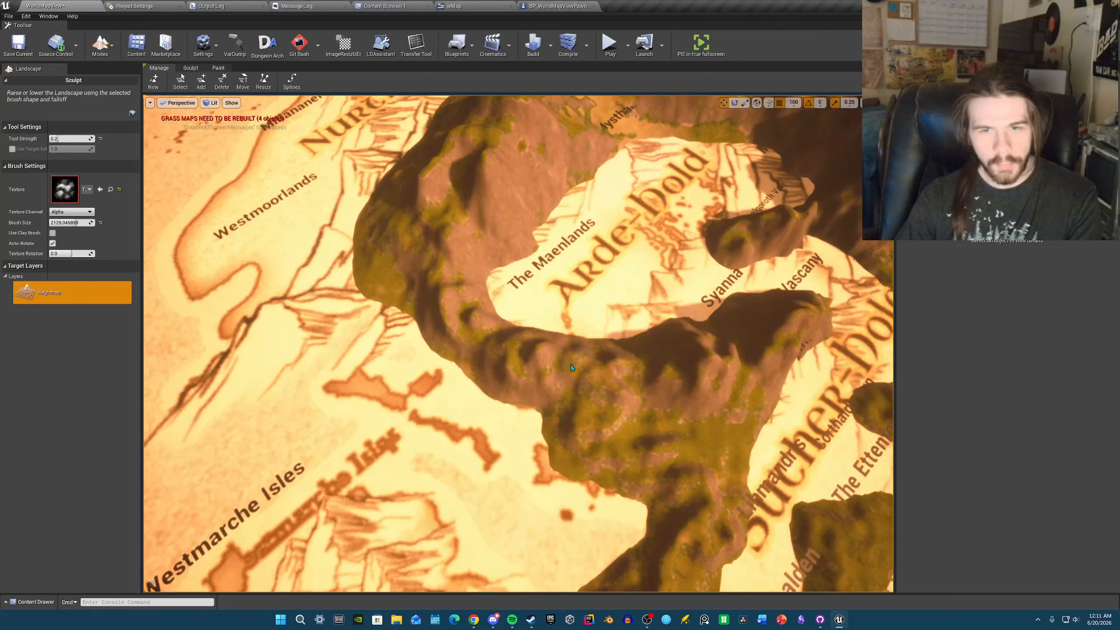
- Build up the ridges around Sucher-Hold, raising the range from below The Ibeylands to The Sutherlands
right_drag(548, 354, 560, 333)
key(w)
right_drag(609, 300, 537, 310)
key(s)
mouse_move(592, 339)
right_down()
mouse_move(651, 338)
mouse_move(563, 309)
mouse_move(649, 325)
mouse_move(639, 366)
right_up()
key(s)
key(w)
key(a)
key(s)
key(s)
drag(426, 342, 426, 336)
right_drag(426, 335, 404, 324)
key(a)
mouse_move(506, 369)
mouse_down()
mouse_move(423, 355)
mouse_move(459, 353)
mouse_move(378, 330)
mouse_move(364, 347)
mouse_move(392, 353)
mouse_up()
key(d)
mouse_move(393, 353)
right_down()
mouse_move(395, 337)
mouse_move(282, 333)
mouse_move(278, 320)
mouse_move(352, 329)
mouse_move(397, 309)
mouse_move(522, 353)
right_up()
key(d)
key(a)
drag(551, 274, 569, 252)
mouse_move(551, 254)
mouse_down()
mouse_move(562, 305)
mouse_move(545, 309)
mouse_up()
right_drag(545, 309, 380, 287)
scroll(469, 350, down, 6)
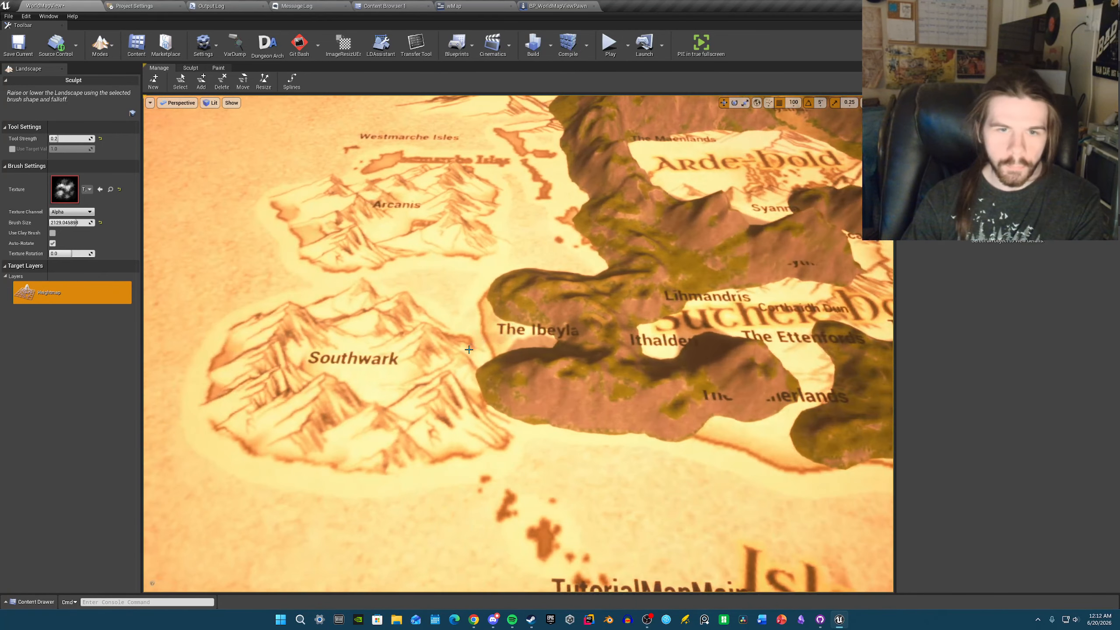
- Sculpt a ridge along the western coast of The Ibeylands to join the ranges above and below it
drag(468, 350, 475, 300)
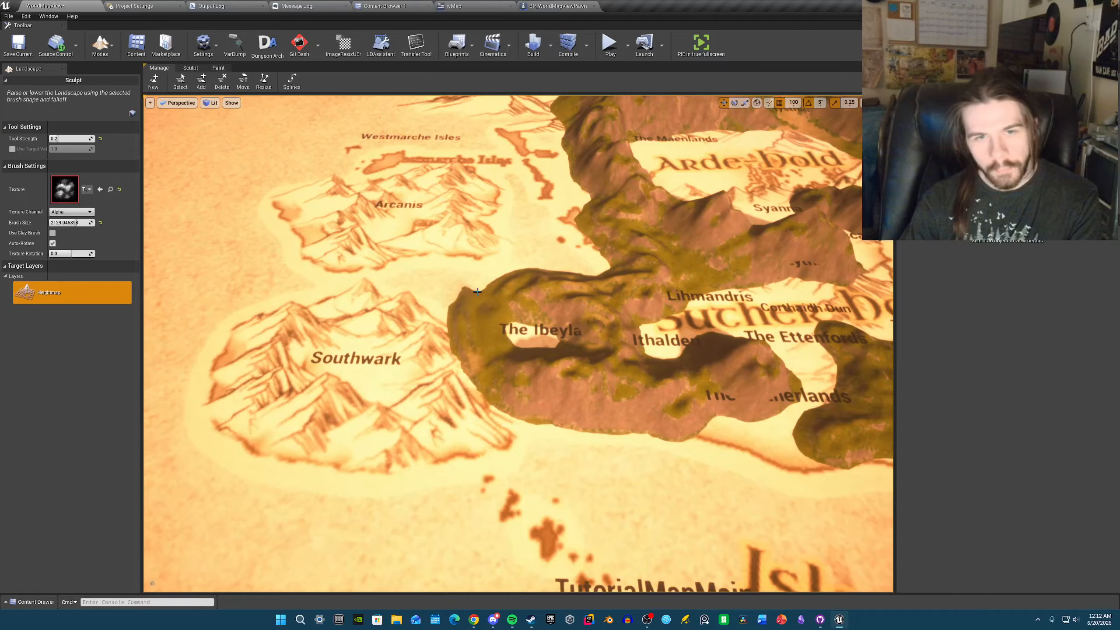
mouse_move(507, 287)
right_down()
mouse_move(556, 296)
mouse_move(565, 301)
mouse_move(557, 319)
mouse_move(533, 311)
mouse_move(561, 316)
right_up()
key(g)
key(w)
key(s)
- Try another sculpting stroke and undo it
drag(547, 353, 576, 328)
key(s)
mouse_move(576, 327)
right_down()
mouse_move(508, 319)
mouse_move(554, 324)
mouse_move(541, 358)
right_up()
key(d)
key(ctrl+z)
- Sculpt mountains over the drawn peaks at Agduun Valley and below Eastmarrs
key(w)
key(d)
key(s)
key(d)
key(s)
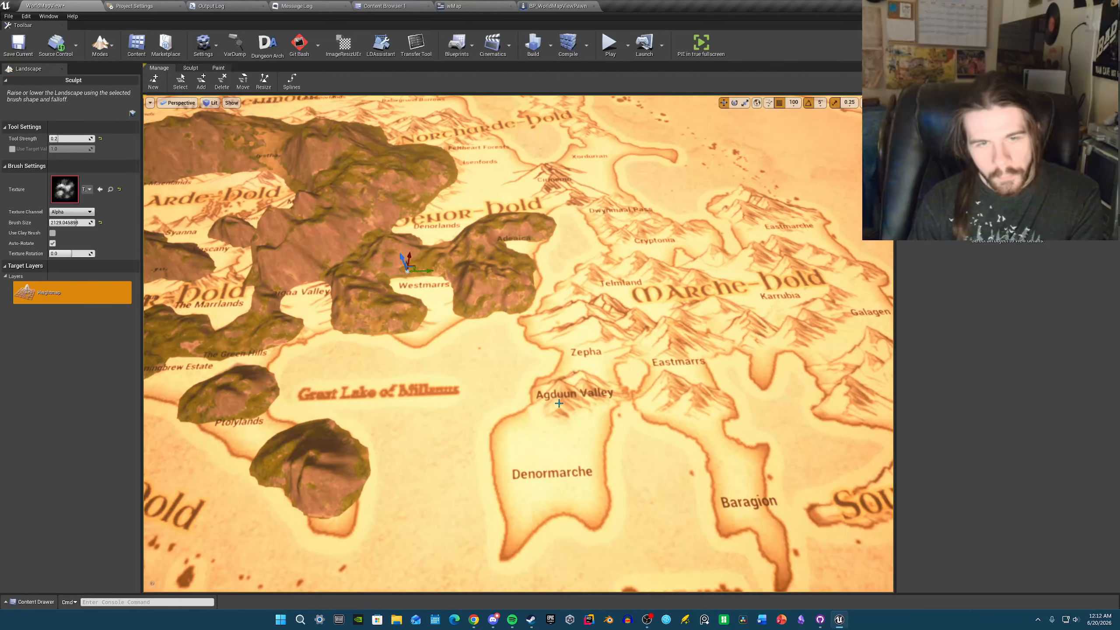
drag(554, 392, 618, 387)
right_drag(573, 353, 609, 358)
- Sculpt a long ridge from above Eastmarrs past Karrubia toward Galagen, and a tall mountain below Galagen
drag(309, 345, 489, 343)
right_drag(487, 337, 508, 344)
drag(483, 337, 483, 319)
mouse_move(491, 320)
right_down()
mouse_move(507, 325)
mouse_move(487, 320)
right_up()
key(s)
mouse_move(558, 356)
mouse_down()
mouse_move(563, 346)
mouse_move(548, 349)
mouse_move(507, 314)
mouse_move(580, 285)
mouse_move(618, 326)
mouse_move(679, 315)
mouse_move(643, 287)
mouse_move(613, 296)
mouse_move(662, 300)
mouse_move(612, 284)
mouse_move(624, 277)
mouse_move(564, 335)
mouse_move(570, 294)
mouse_up()
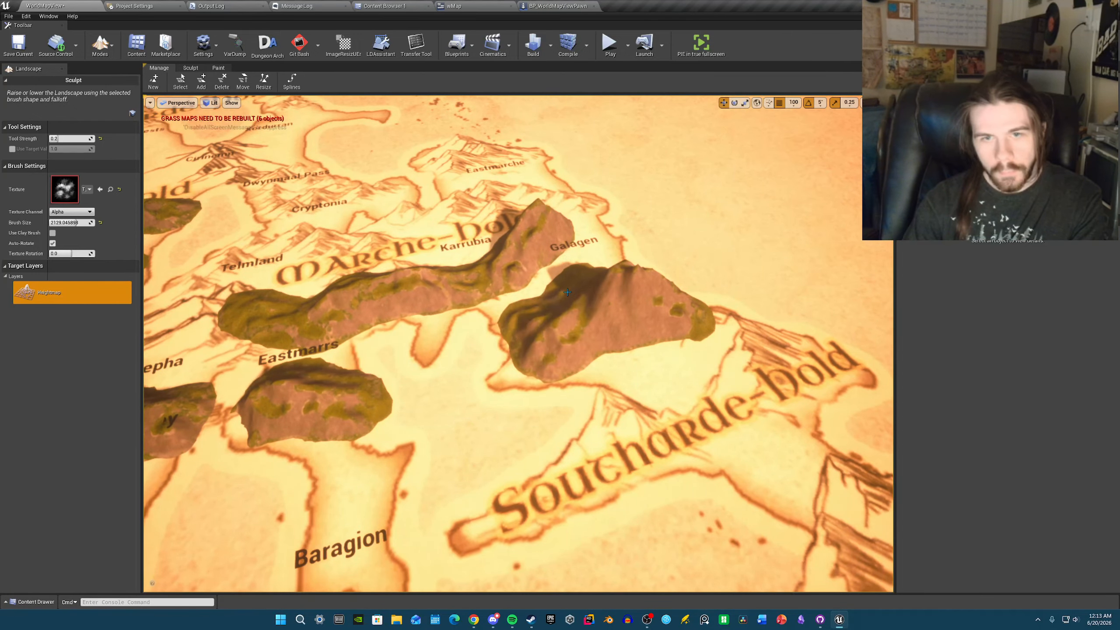
- Extend the mountain below Galagen along the coast and curve it back across the Southarde-Hold lettering
mouse_move(553, 317)
right_down()
mouse_move(605, 324)
mouse_move(547, 320)
mouse_move(541, 283)
right_up()
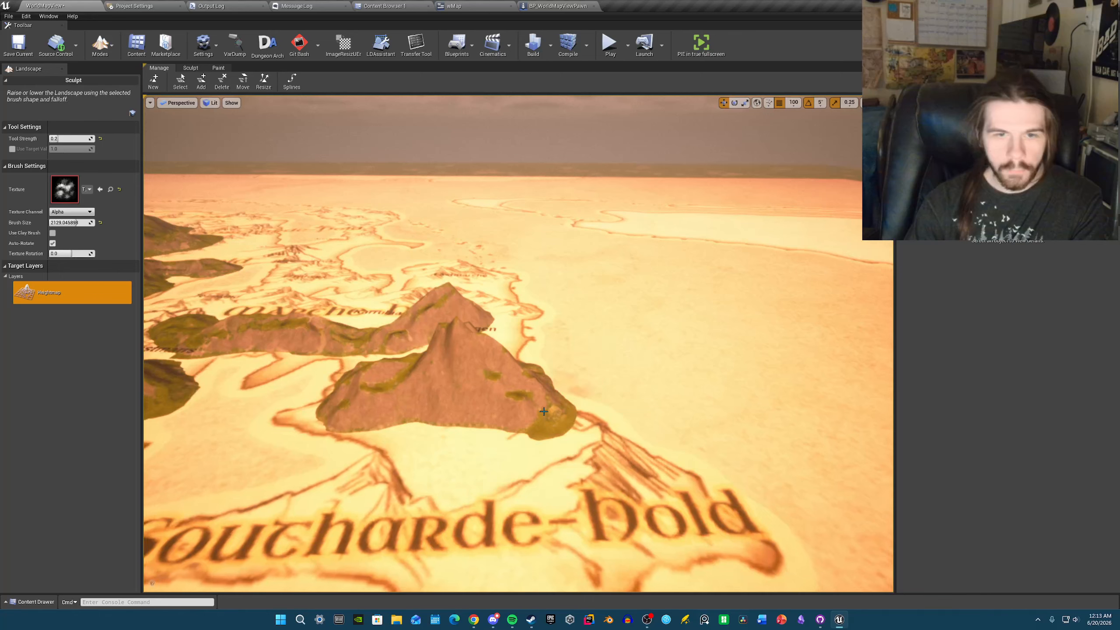
drag(541, 393, 593, 430)
mouse_move(612, 432)
right_down()
mouse_move(648, 463)
mouse_move(631, 463)
right_up()
mouse_move(617, 388)
mouse_down()
mouse_move(601, 363)
mouse_move(626, 398)
mouse_move(598, 423)
mouse_up()
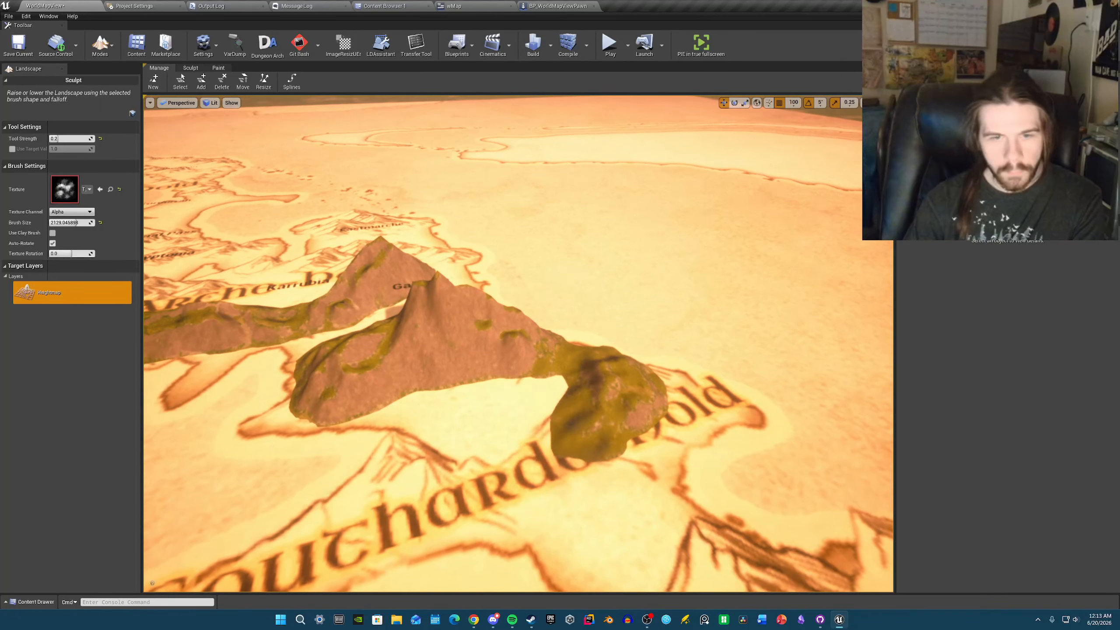
right_drag(598, 423, 586, 398)
right_drag(715, 380, 679, 380)
mouse_move(625, 342)
mouse_down()
mouse_move(715, 353)
mouse_move(675, 371)
mouse_move(600, 328)
mouse_move(713, 335)
mouse_move(758, 315)
mouse_move(764, 344)
mouse_up()
- Sculpt a mountain over the drawn peaks beside Halduraan
key(s)
mouse_move(689, 367)
right_down()
mouse_move(723, 327)
mouse_move(689, 367)
right_up()
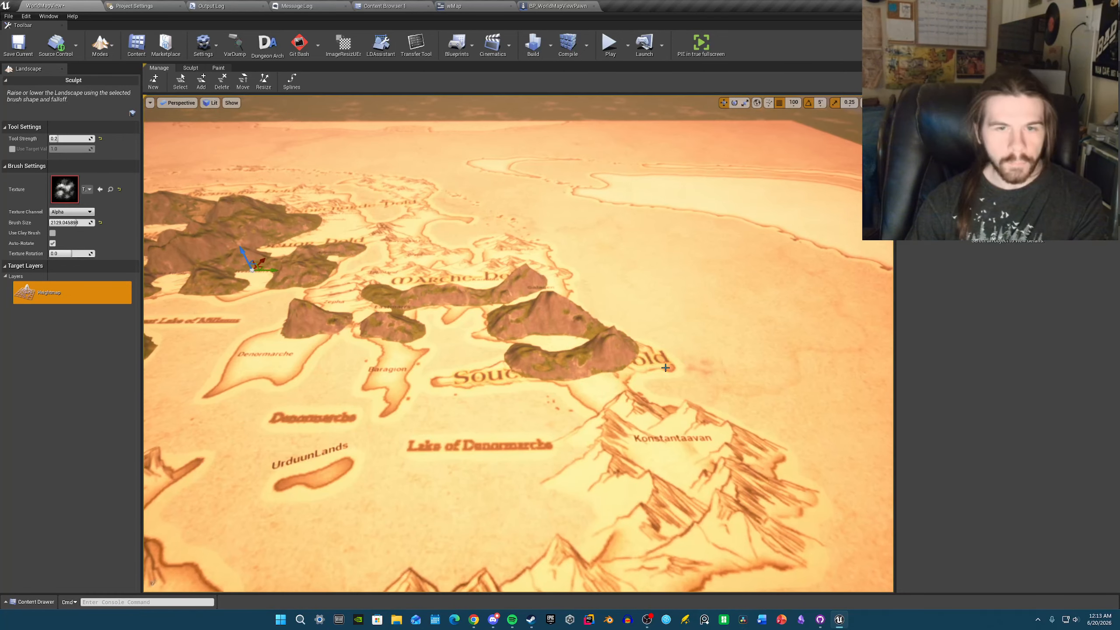
mouse_move(587, 368)
right_down()
mouse_move(527, 383)
mouse_move(558, 366)
mouse_move(543, 371)
mouse_move(554, 432)
right_up()
key(a)
key(a)
drag(573, 440, 568, 435)
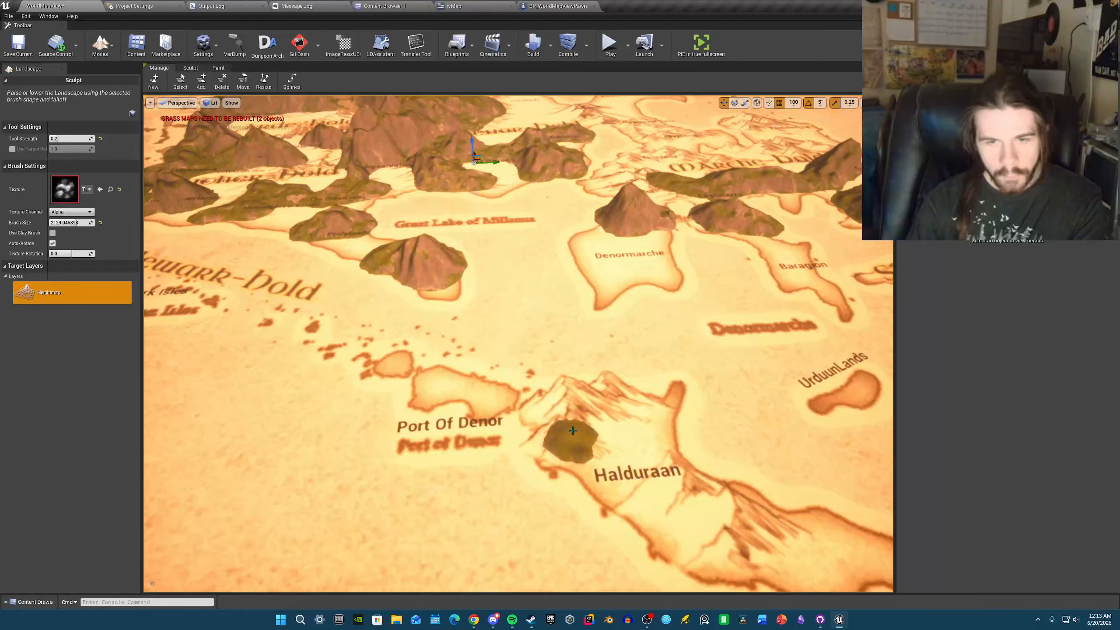
mouse_move(582, 391)
mouse_down()
mouse_move(614, 381)
mouse_move(578, 387)
mouse_move(622, 359)
mouse_up()
- Sculpt ring-shaped mountain ranges around the Southwark and Arcanis labels
mouse_move(622, 352)
right_down()
mouse_move(635, 342)
mouse_move(697, 424)
mouse_move(746, 435)
mouse_move(687, 309)
mouse_move(673, 306)
mouse_move(639, 238)
mouse_move(591, 260)
mouse_move(578, 313)
mouse_move(556, 315)
mouse_move(637, 379)
mouse_move(577, 353)
mouse_move(573, 364)
mouse_move(567, 344)
mouse_move(547, 406)
mouse_move(525, 398)
right_up()
key(s)
key(w)
key(a)
key(s)
key(w)
key(s)
mouse_move(603, 283)
mouse_down()
mouse_move(519, 343)
mouse_move(370, 304)
mouse_move(322, 241)
mouse_move(335, 218)
mouse_move(397, 197)
mouse_move(529, 216)
mouse_move(507, 199)
mouse_move(379, 191)
mouse_move(324, 221)
mouse_move(304, 250)
mouse_move(309, 292)
mouse_move(405, 353)
mouse_move(538, 362)
mouse_move(579, 322)
mouse_move(618, 348)
mouse_move(599, 317)
mouse_move(507, 362)
mouse_move(491, 338)
mouse_move(476, 367)
mouse_move(419, 353)
mouse_move(365, 318)
mouse_move(336, 248)
mouse_up()
right_drag(442, 287, 397, 309)
mouse_move(481, 326)
mouse_down()
mouse_move(593, 287)
mouse_move(499, 329)
mouse_move(591, 309)
mouse_move(604, 287)
mouse_move(579, 237)
mouse_up()
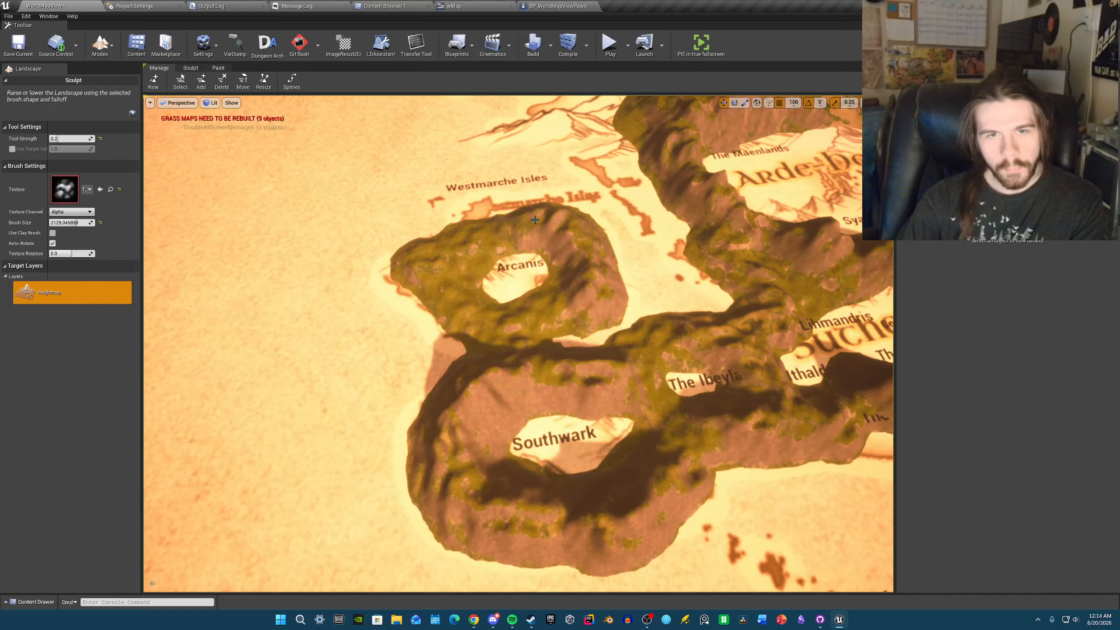
- Raise the mountain ring around the Arcanis label higher with a sculpt stroke along its upper side
mouse_move(502, 220)
mouse_down()
mouse_move(418, 249)
mouse_move(421, 238)
mouse_move(482, 224)
mouse_move(426, 265)
mouse_move(441, 305)
mouse_move(451, 287)
mouse_move(551, 320)
mouse_move(536, 327)
mouse_move(548, 309)
mouse_move(439, 307)
mouse_move(426, 274)
mouse_move(441, 287)
mouse_up()
key(w)
mouse_move(441, 287)
right_down()
mouse_move(483, 287)
mouse_move(463, 231)
mouse_move(502, 241)
right_up()
key(s)
key(w)
- Raise the mountain ranges around the Southwark label and toward The Ibeyla into taller peaks
drag(385, 423, 382, 413)
right_drag(445, 402, 412, 424)
key(w)
mouse_move(474, 364)
mouse_down()
mouse_move(441, 368)
mouse_move(481, 362)
mouse_up()
key(w)
mouse_move(481, 362)
right_down()
mouse_move(410, 347)
mouse_move(424, 380)
right_up()
key(d)
drag(495, 397, 503, 393)
key(s)
- Raise the low mountains between The Marrlands, Hunningbrew Estate and The Green Hills into taller peaks
mouse_move(503, 392)
right_down()
mouse_move(511, 376)
mouse_move(618, 386)
mouse_move(639, 362)
mouse_move(613, 415)
mouse_move(655, 399)
mouse_move(690, 410)
right_up()
key(w)
key(s)
key(s)
key(s)
key(w)
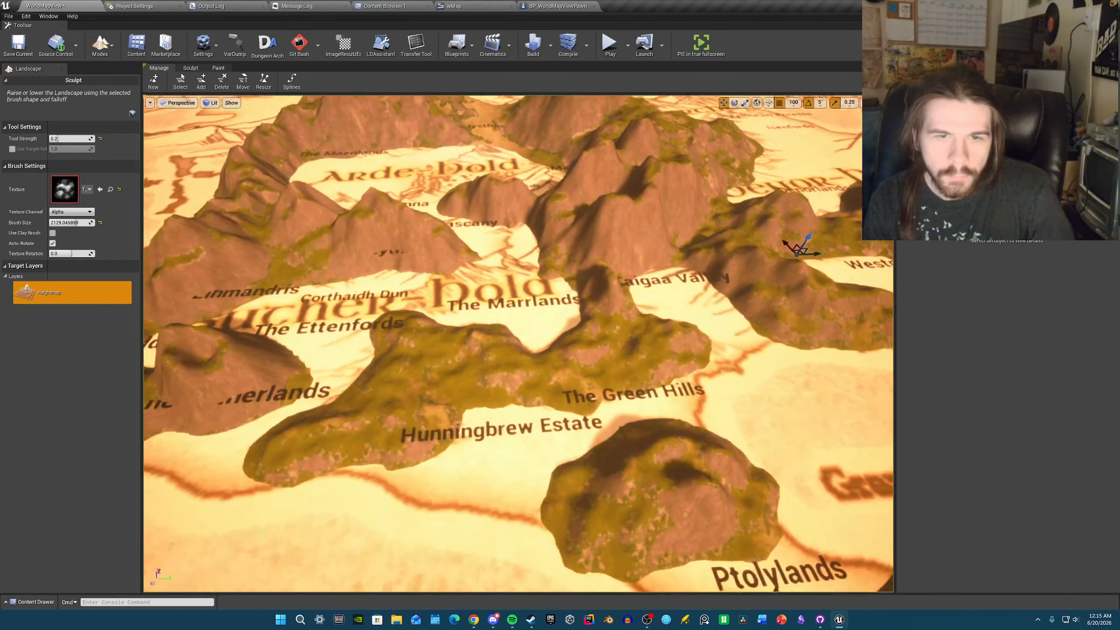
key(w)
mouse_move(426, 353)
mouse_down()
mouse_move(415, 338)
mouse_move(596, 347)
mouse_move(580, 337)
mouse_up()
key(d)
right_drag(501, 406, 416, 405)
mouse_move(500, 407)
mouse_down()
mouse_move(518, 391)
mouse_move(494, 380)
mouse_up()
key(a)
right_drag(471, 335, 534, 336)
drag(471, 335, 468, 317)
right_drag(477, 356, 490, 376)
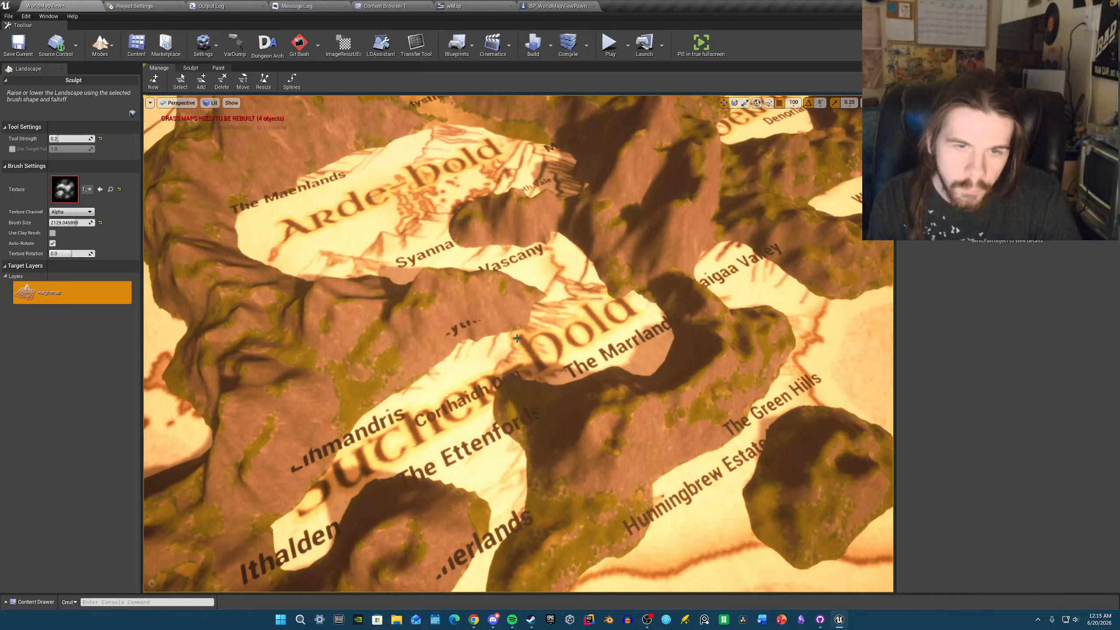
- Sculpt a ridge across the Sucher-Hold lettering, joining the range below Vascany to the mountains below The Marrlands
drag(517, 346, 530, 357)
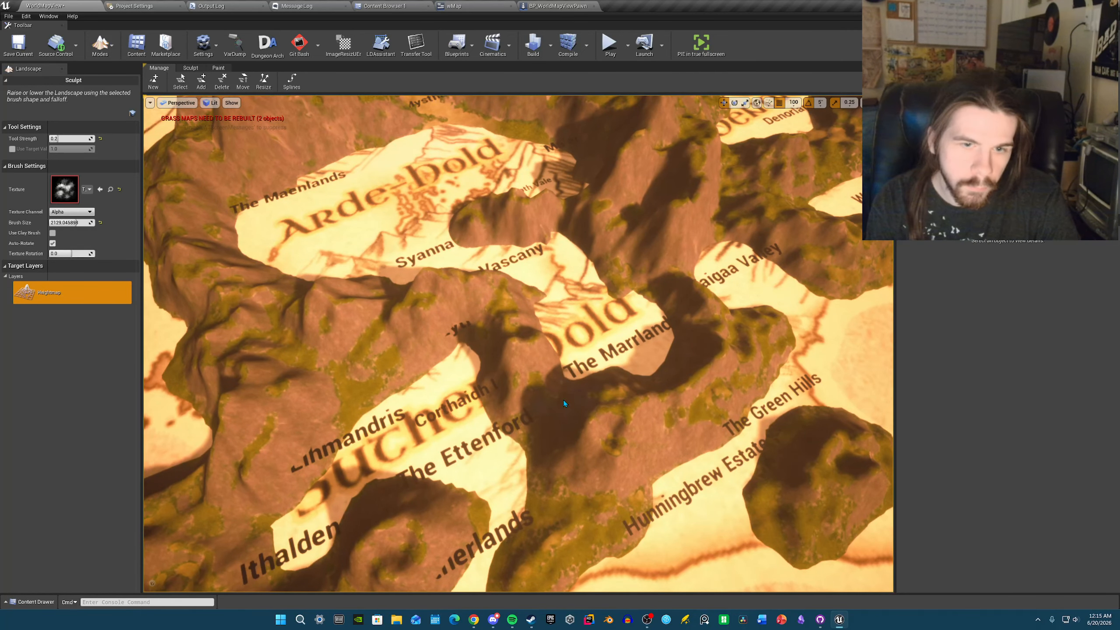
mouse_move(562, 396)
right_down()
mouse_move(516, 330)
mouse_move(494, 342)
mouse_move(520, 330)
mouse_move(508, 323)
mouse_move(527, 349)
mouse_move(490, 357)
mouse_move(551, 346)
right_up()
drag(540, 330, 520, 320)
mouse_move(499, 366)
right_down()
mouse_move(520, 366)
mouse_move(474, 368)
right_up()
key(s)
key(d)
right_drag(564, 387, 541, 385)
key(w)
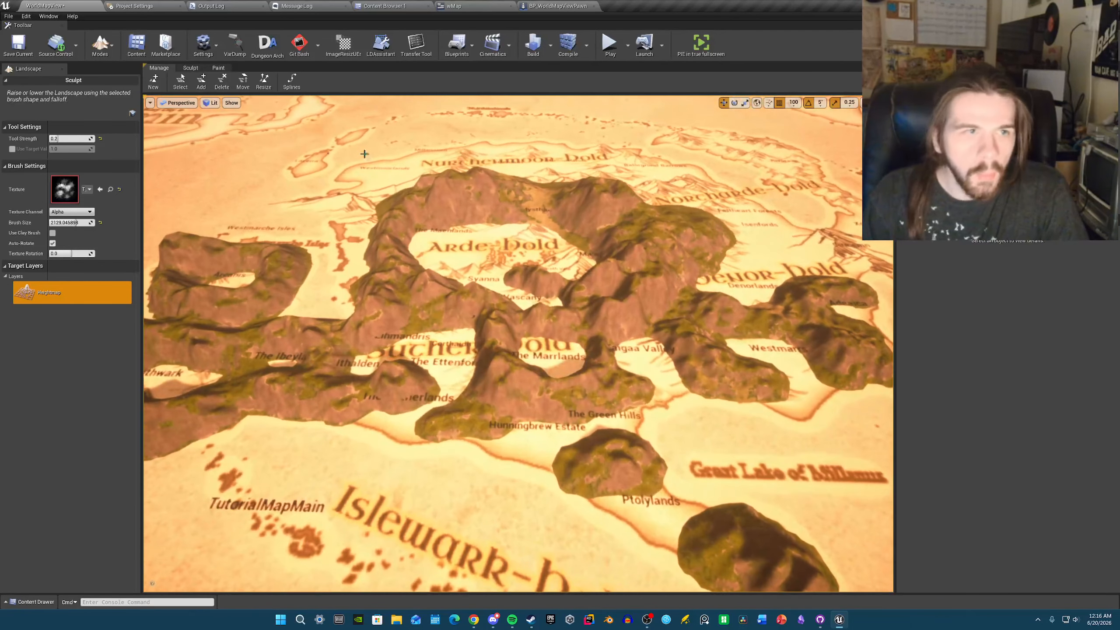
- Save the WorldMapView level through the choice of modified content
click(9, 16)
click(26, 111)
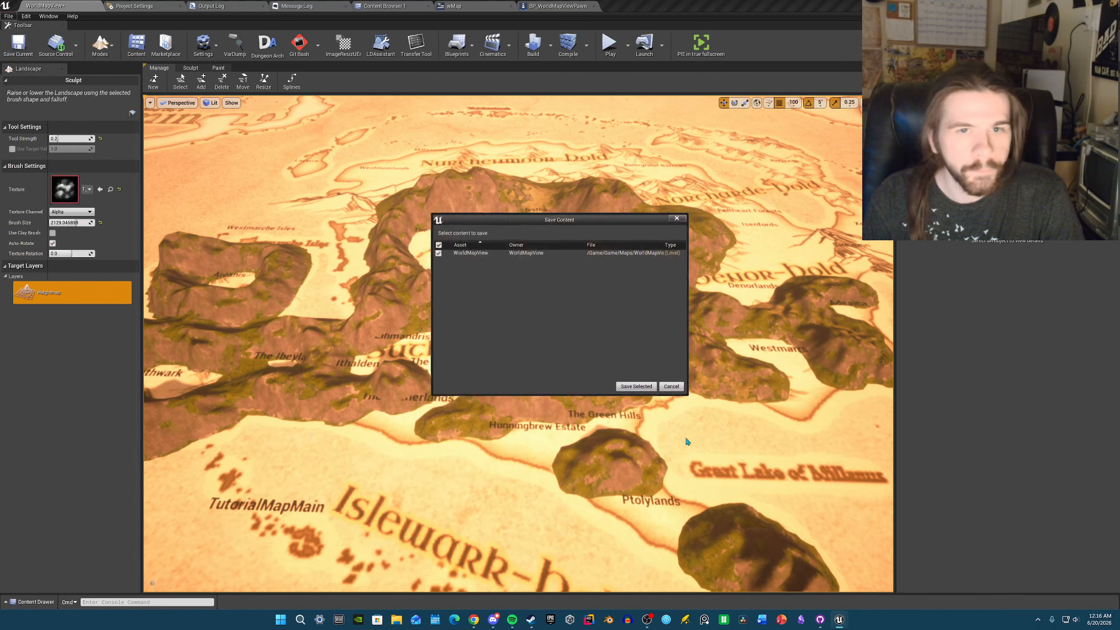
click(636, 386)
- Examine the drawn mountain ranges on the wMap widget's map image, and return to the WorldMapView level
click(460, 5)
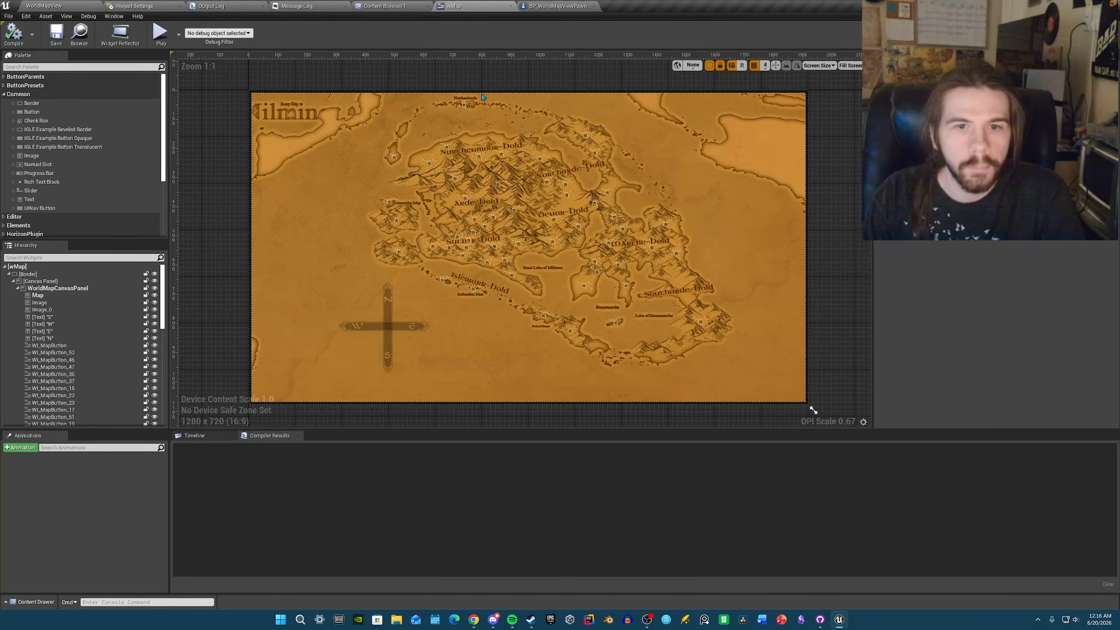
scroll(507, 262, up, 5)
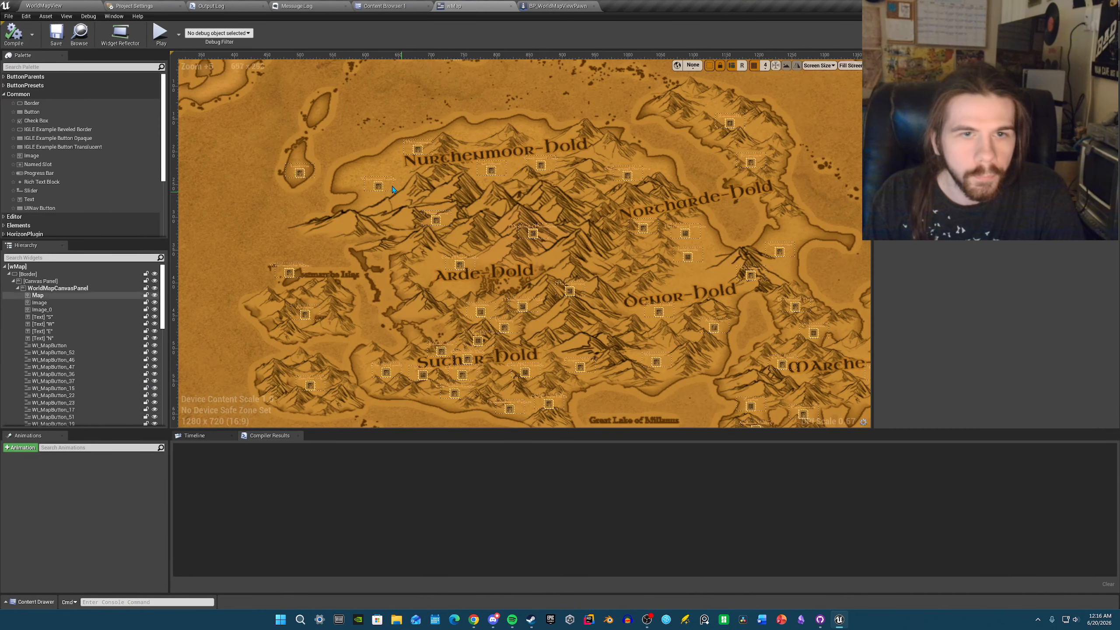
click(75, 4)
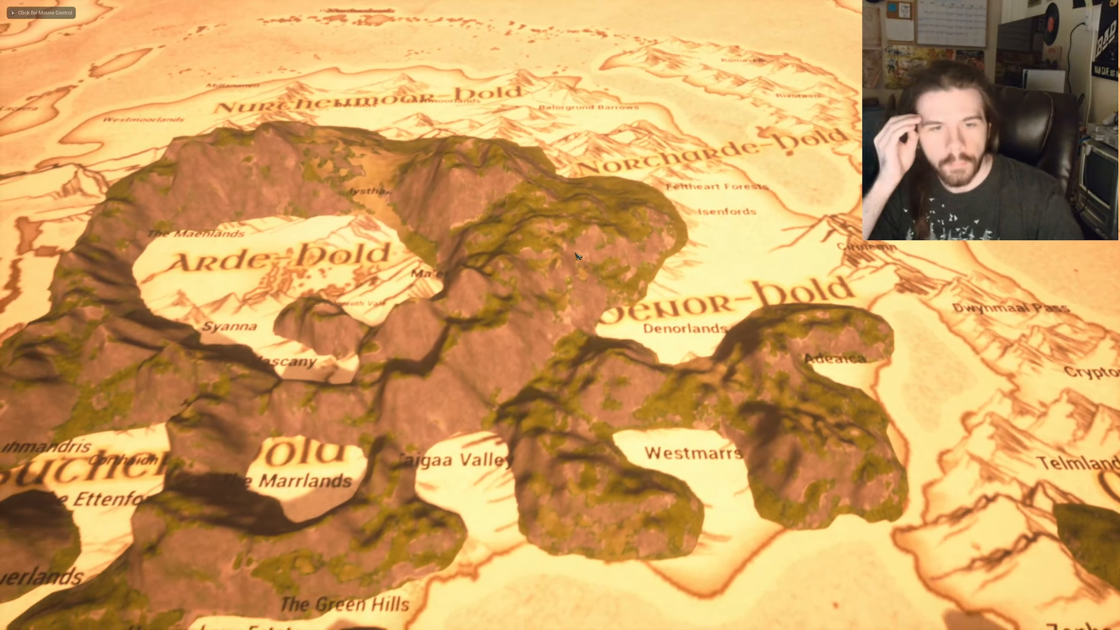
- Play the level and travel across the sculpted world map to review the mountains, ending the session when done
click(577, 256)
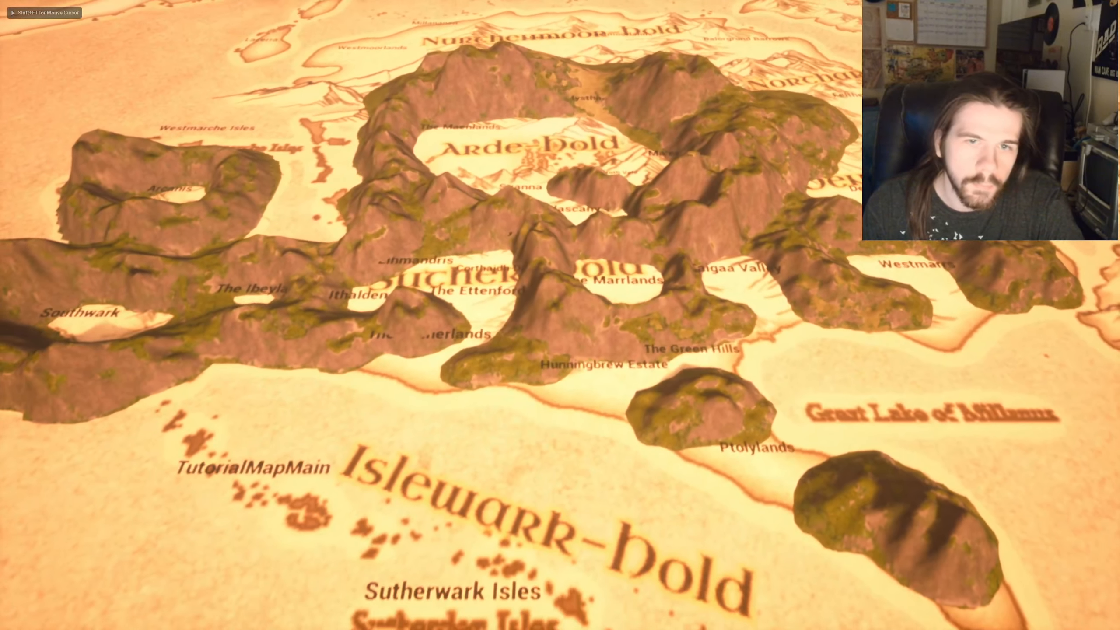
key(d)
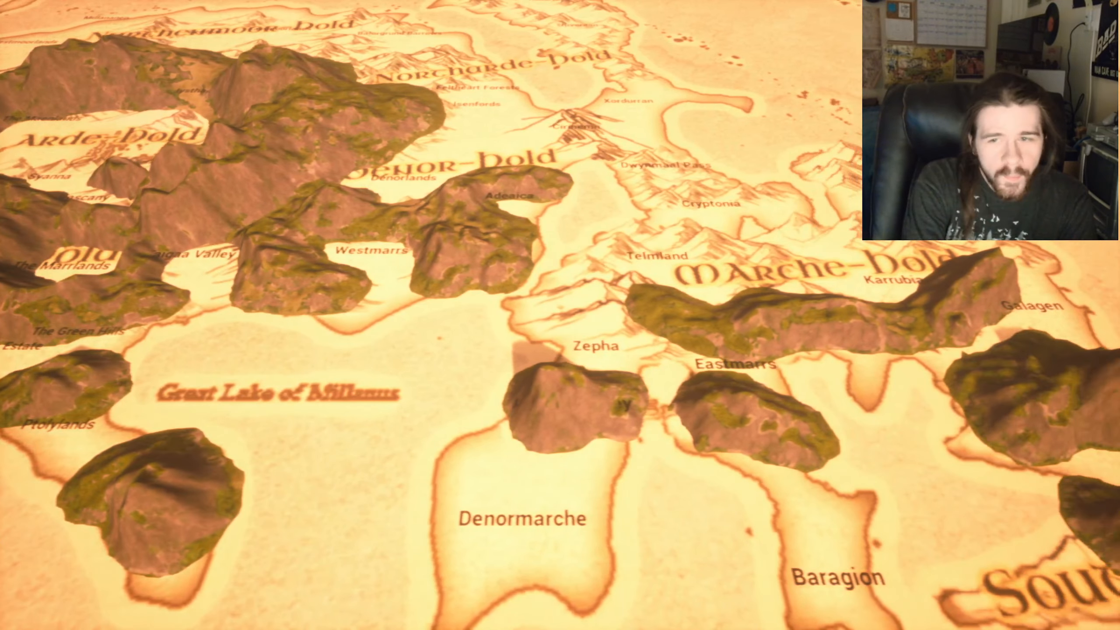
key(s)
key(a)
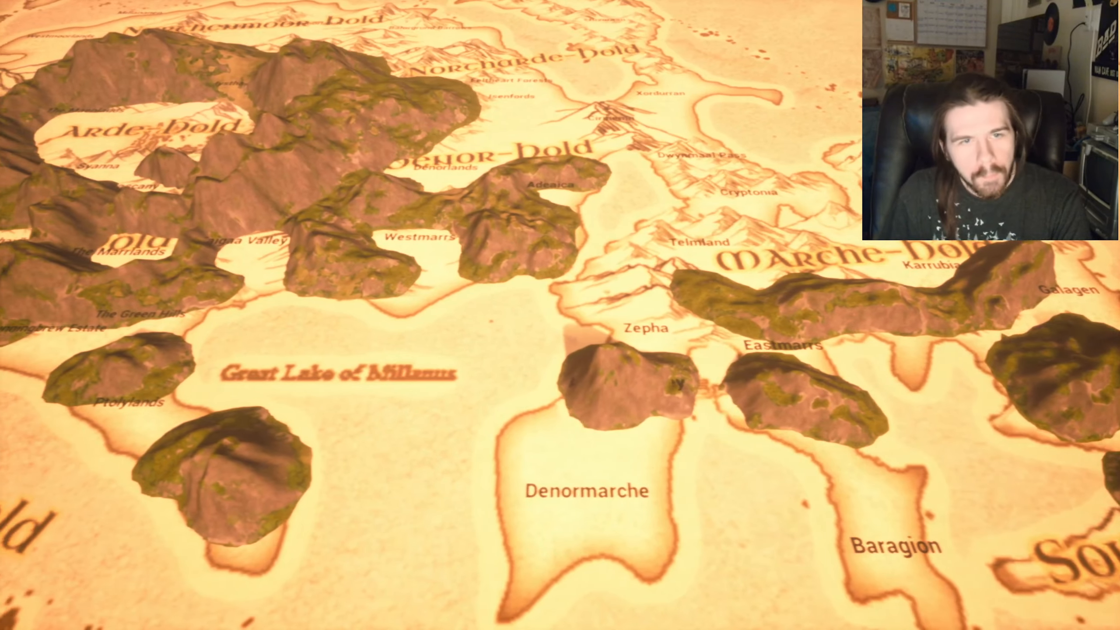
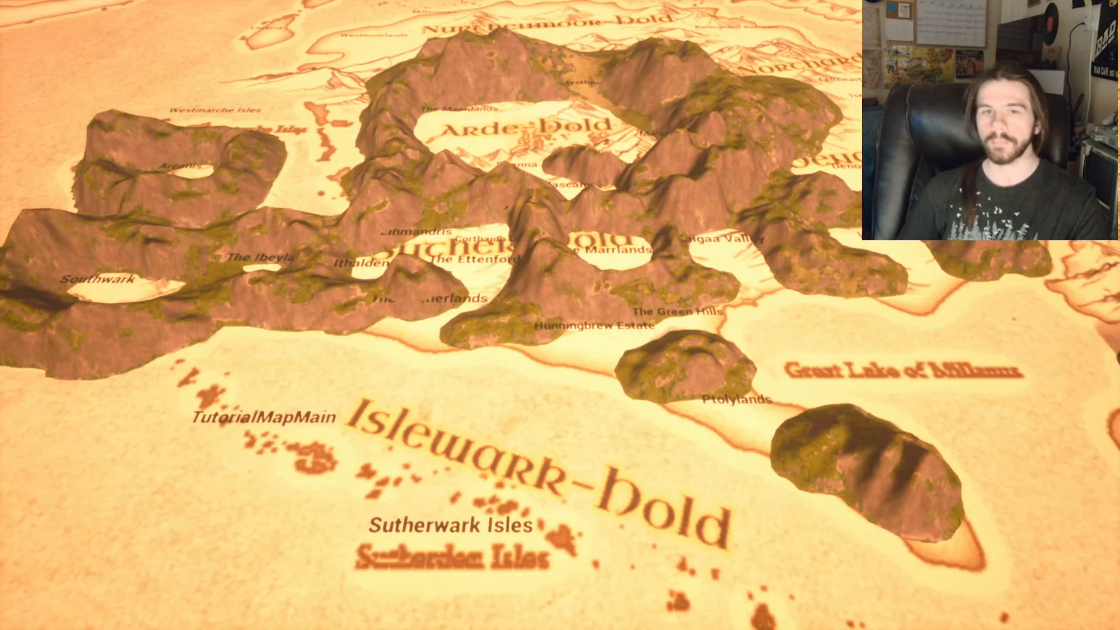
key(d)
key(w)
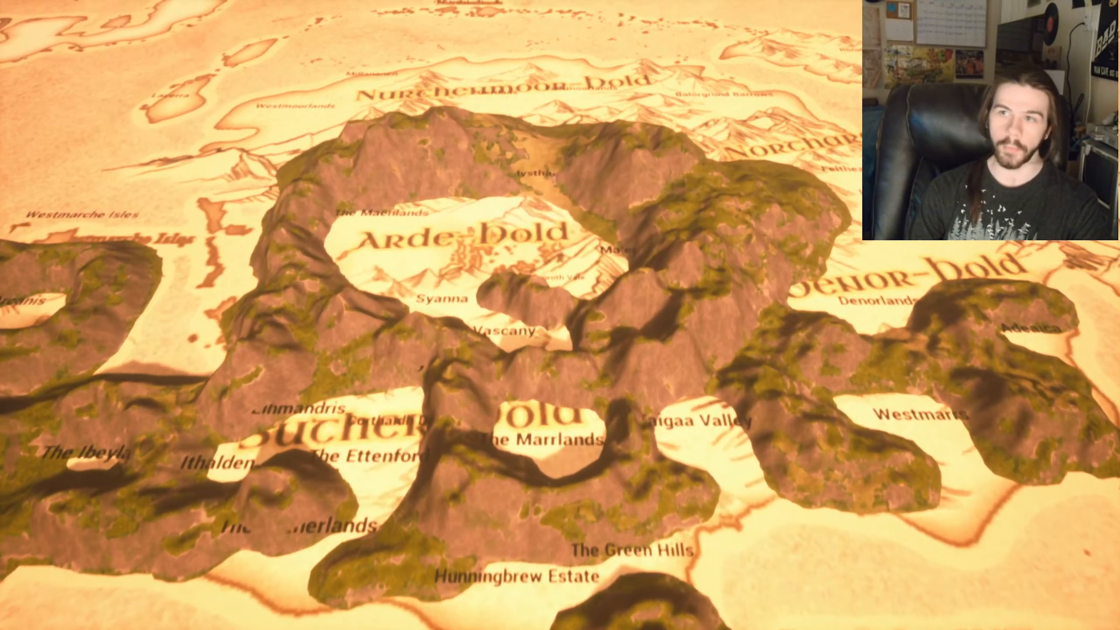
key(w)
key(s)
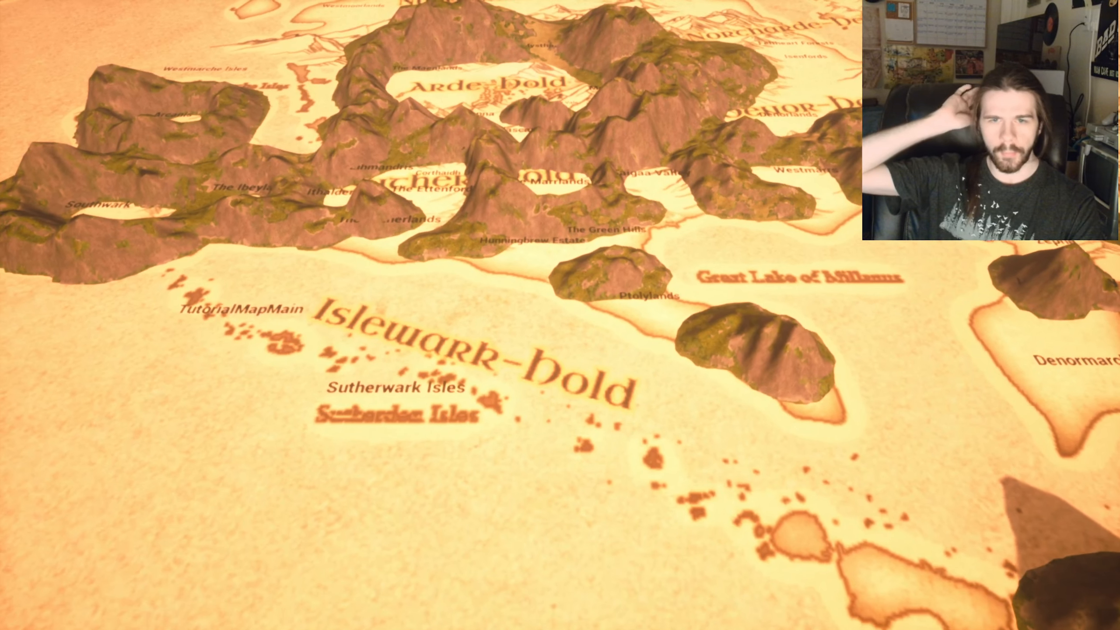
key(w)
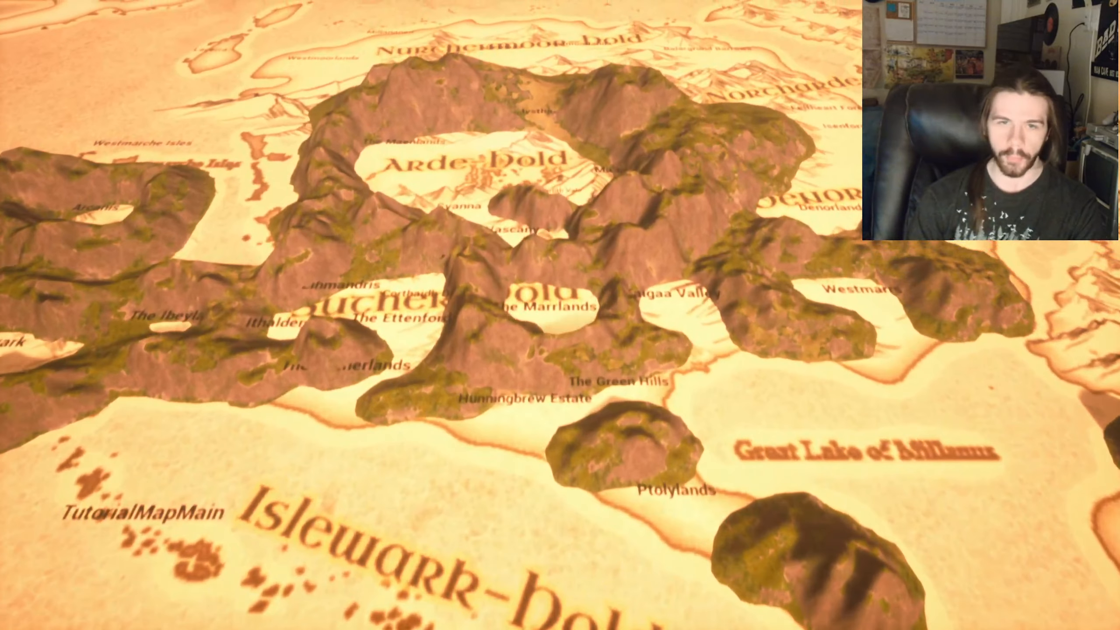
key(s)
key(a)
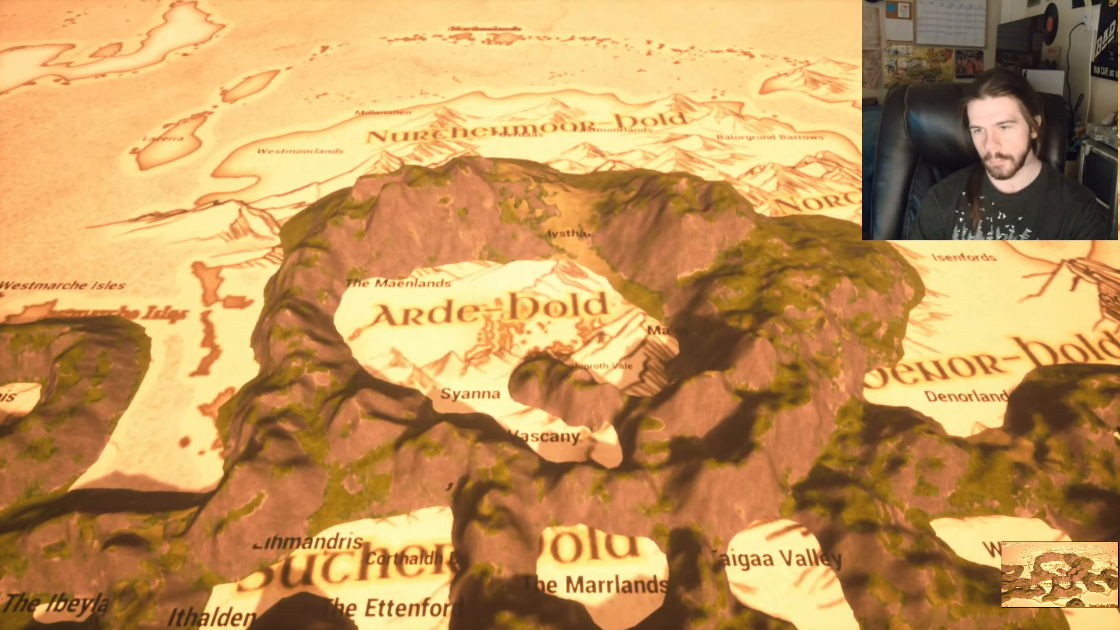
key(Escape)
- Sculpt a ridge between the Balorgrund Barrows label and the Norcharde-Hold lettering, extending the range beside it
key(s)
right_drag(334, 275, 318, 284)
key(w)
right_drag(487, 243, 507, 243)
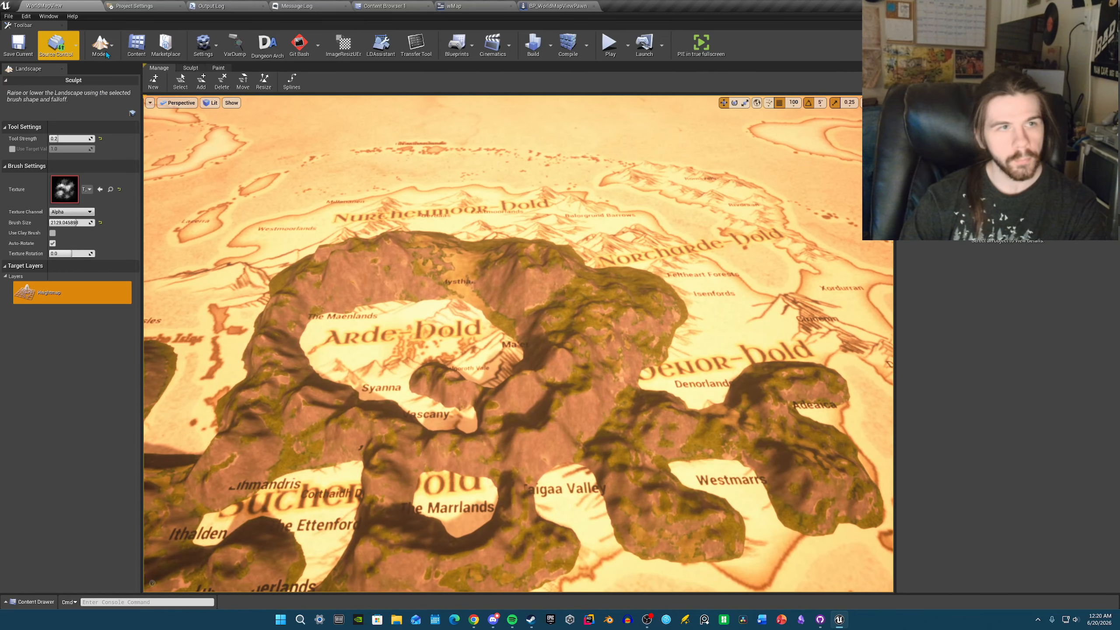
key(s)
key(d)
right_drag(499, 282, 521, 240)
key(w)
right_drag(503, 307, 504, 307)
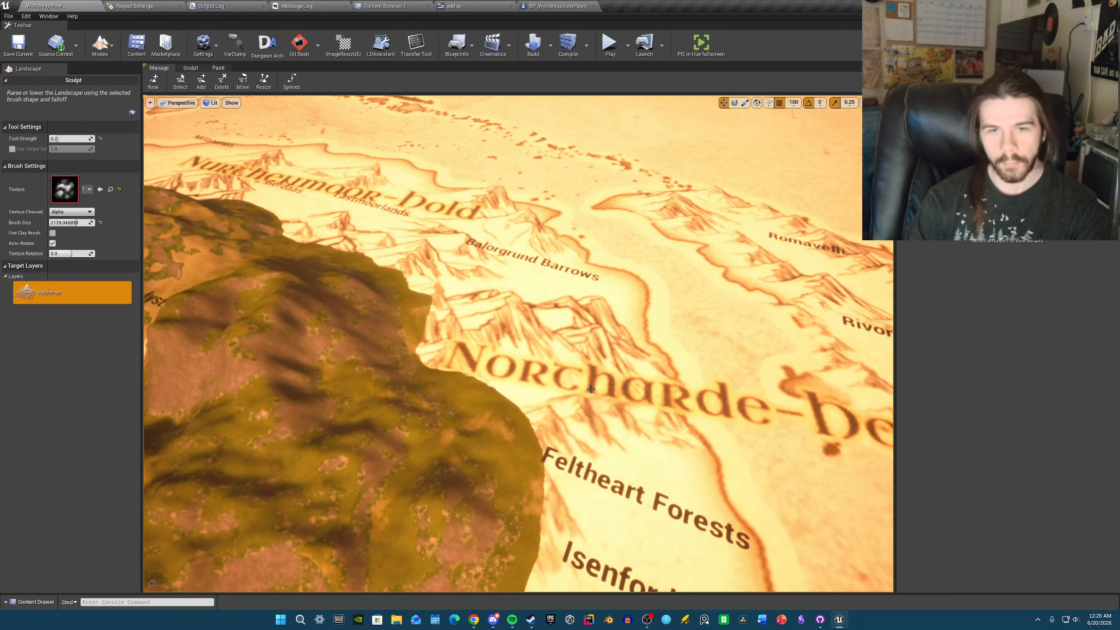
mouse_move(503, 308)
mouse_down()
mouse_move(593, 322)
mouse_move(573, 329)
mouse_move(493, 310)
mouse_move(460, 328)
mouse_move(615, 326)
mouse_move(577, 324)
mouse_up()
mouse_move(578, 325)
right_down()
mouse_move(614, 339)
mouse_move(578, 335)
right_up()
key(s)
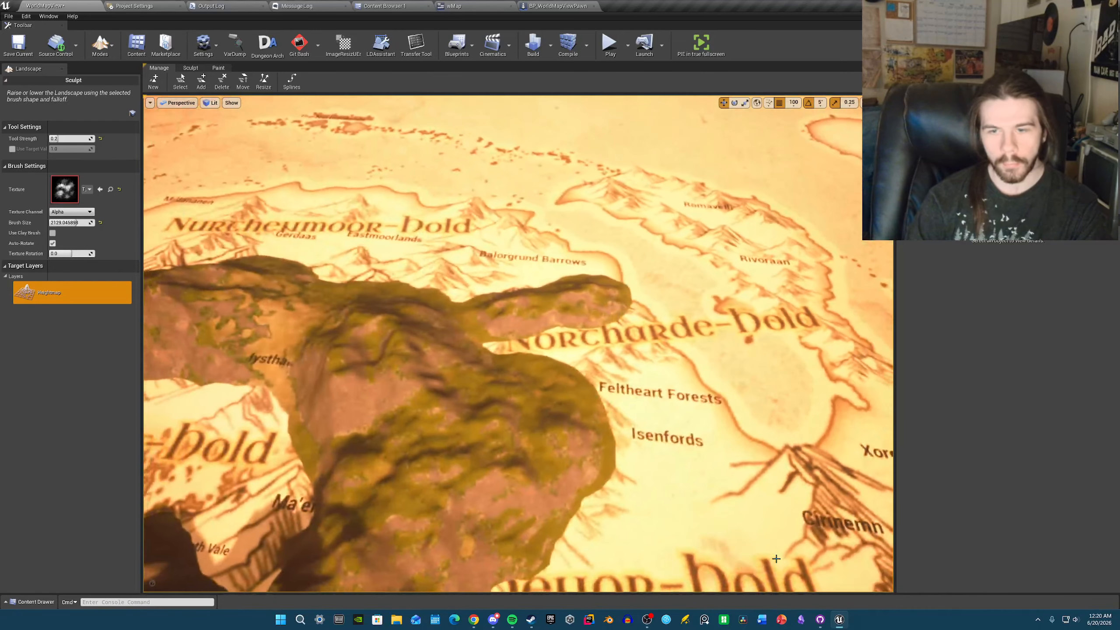
- Compare the drawn mountains around Norcharde-Hold on the wMap widget's map image, and return to the WorldMapView level
click(456, 6)
right_drag(564, 225, 552, 234)
scroll(560, 232, up, 3)
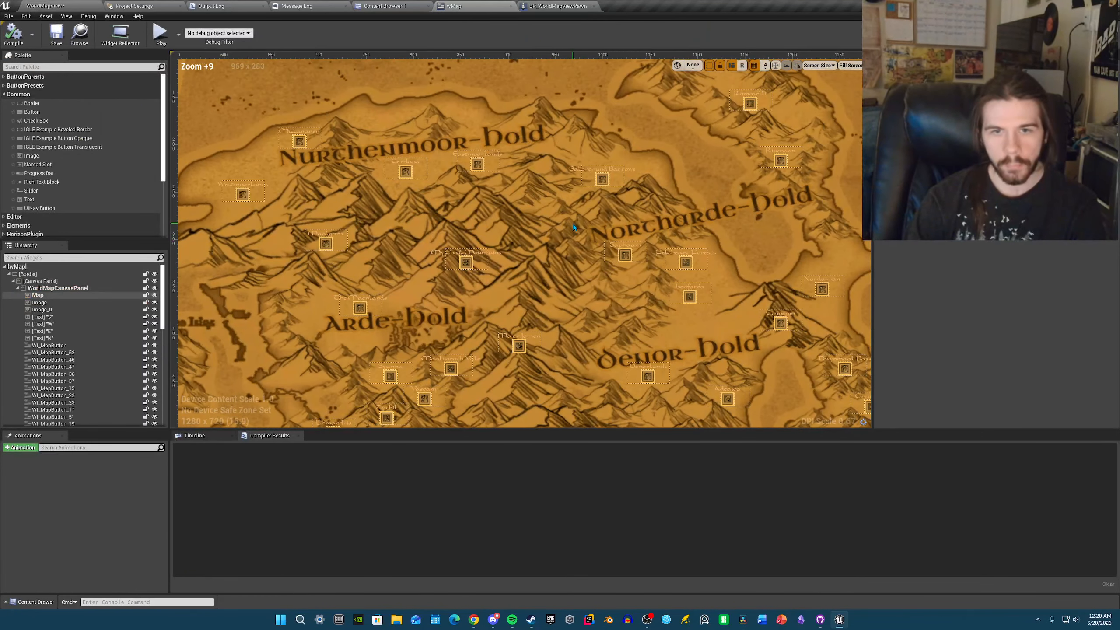
scroll(574, 227, down, 2)
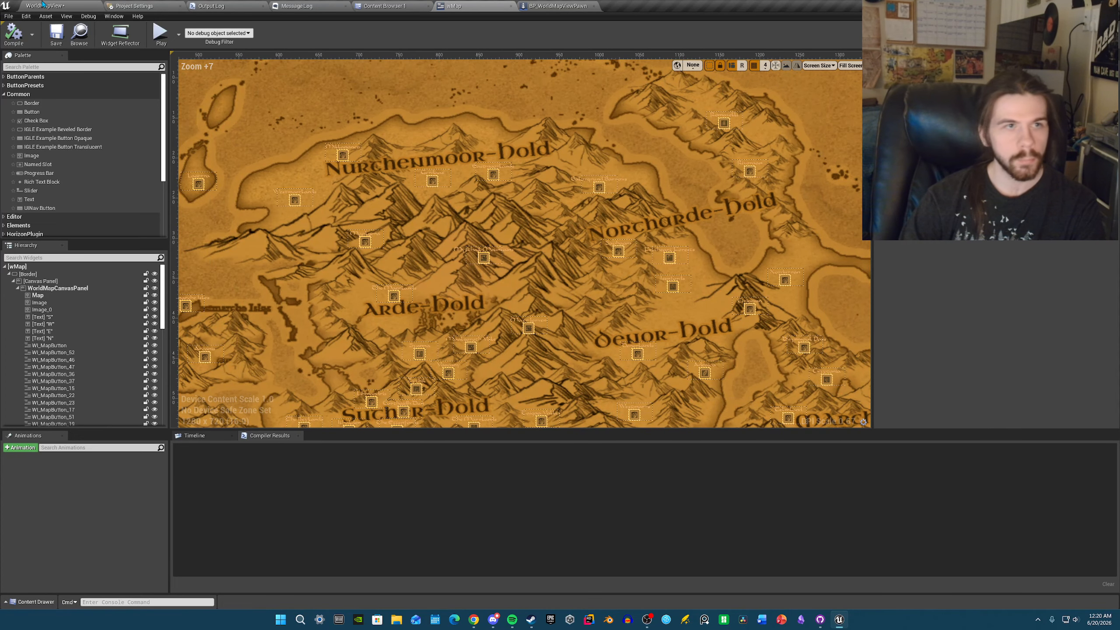
click(52, 4)
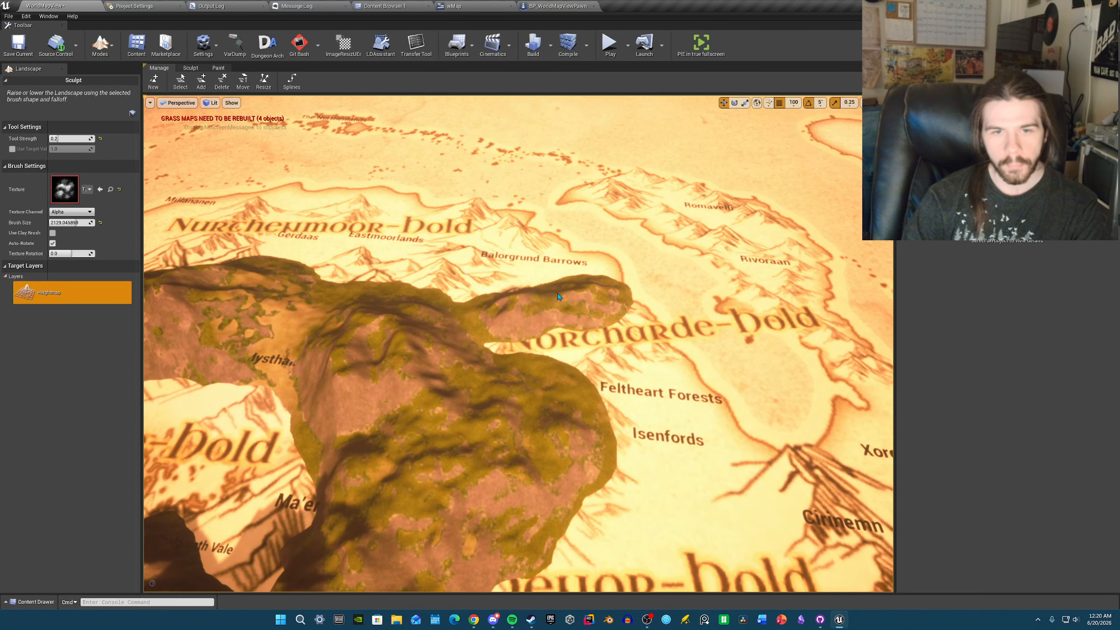
- Raise the ridge below Balorgrund Barrows to a tall peak and curve it across the Norcharde-Hold lettering toward Feltheart Forests
mouse_move(600, 304)
mouse_down()
mouse_move(640, 309)
mouse_move(622, 313)
mouse_move(624, 353)
mouse_move(611, 360)
mouse_move(679, 348)
mouse_move(557, 291)
mouse_move(506, 304)
mouse_move(633, 289)
mouse_move(656, 318)
mouse_move(632, 305)
mouse_move(615, 320)
mouse_move(658, 314)
mouse_up()
right_drag(658, 313, 660, 309)
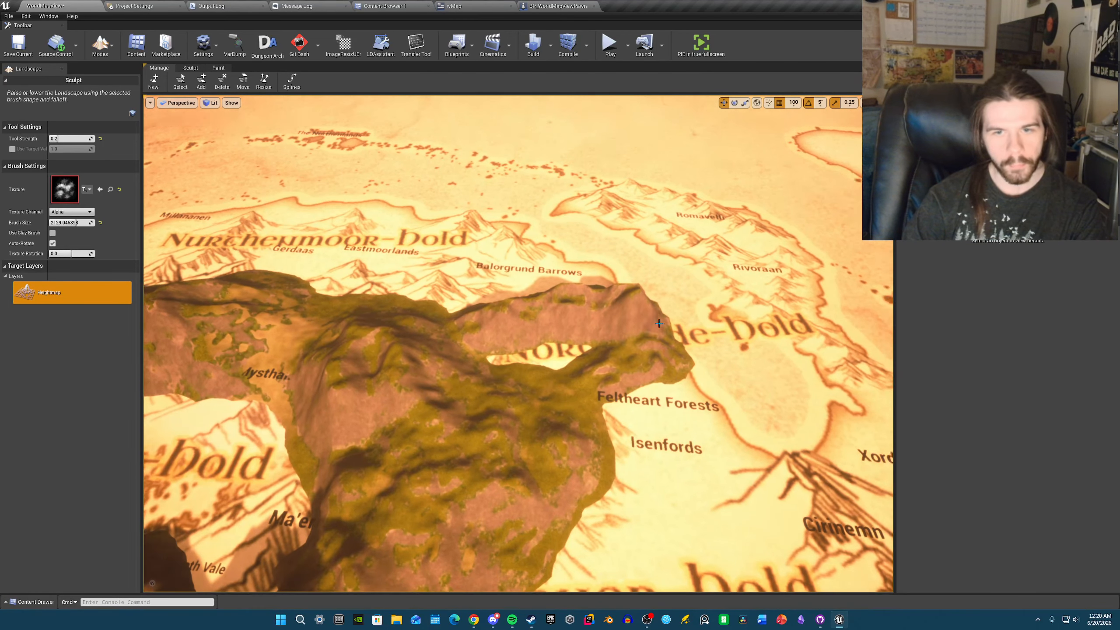
drag(657, 316, 661, 328)
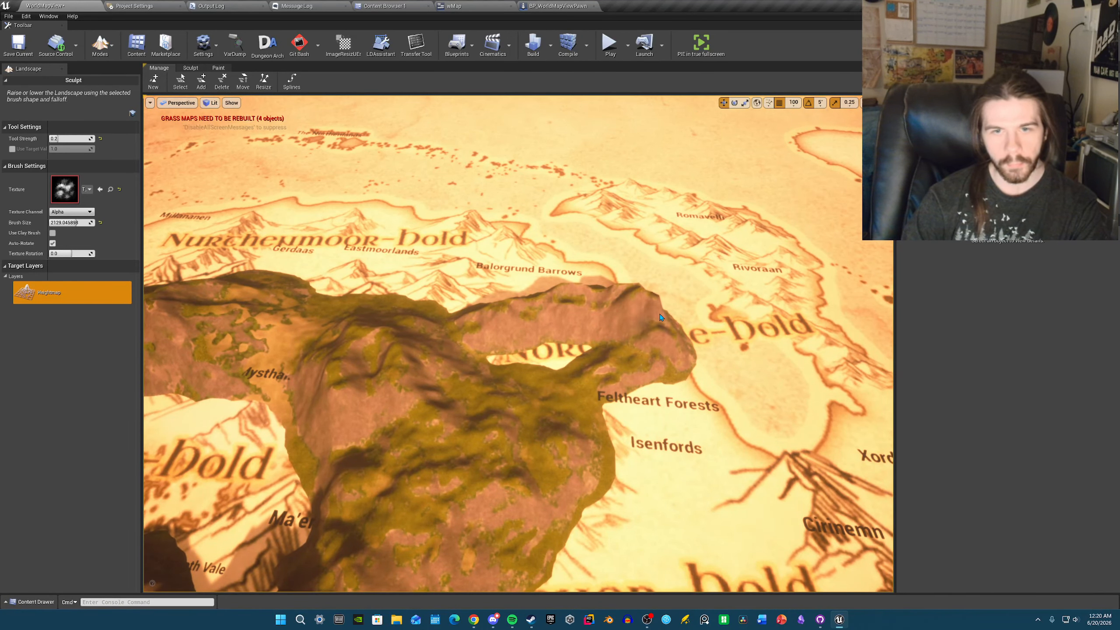
right_drag(662, 317, 666, 340)
drag(672, 269, 679, 294)
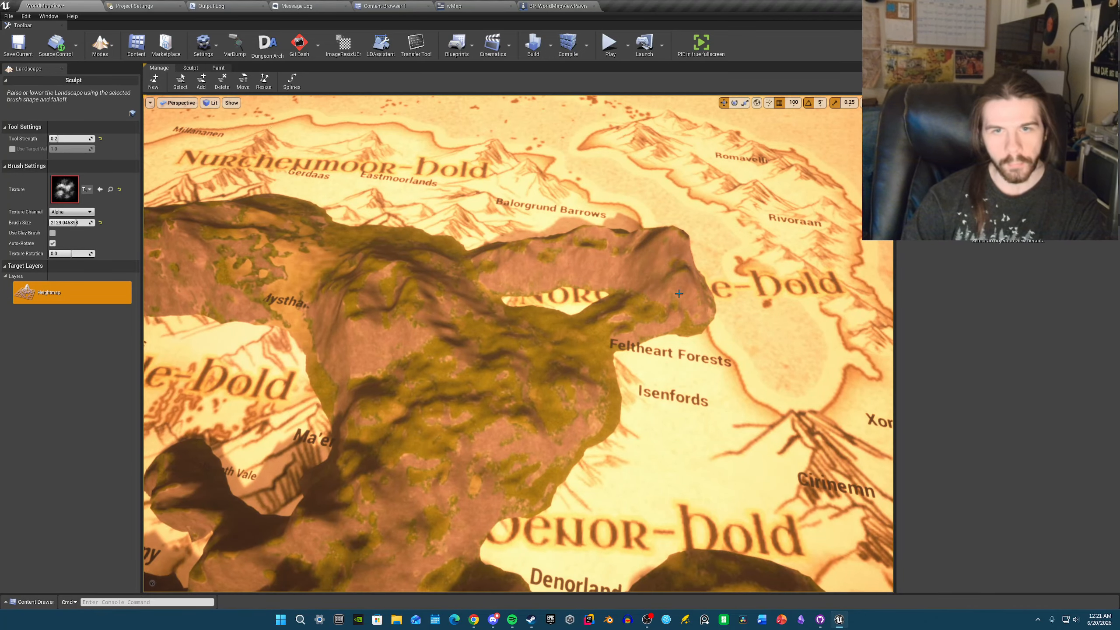
right_drag(679, 294, 675, 245)
key(s)
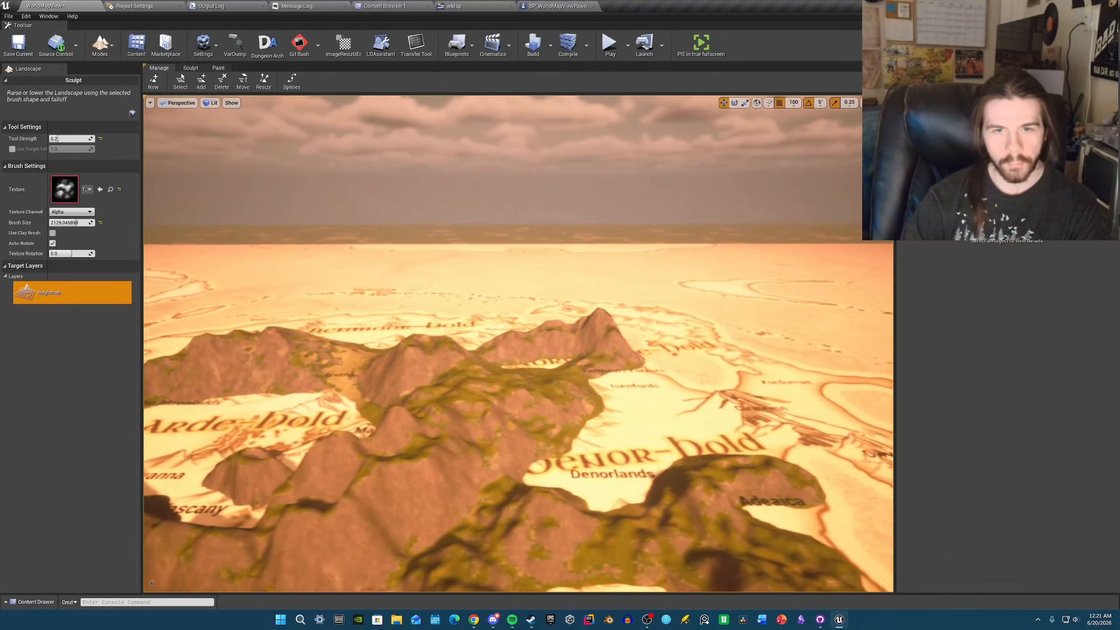
- Extend the ridge above Eastmarrs between Zepha and Telmland up to the coast opposite Adeaica
key(w)
right_drag(539, 363, 573, 424)
key(s)
key(w)
key(w)
key(s)
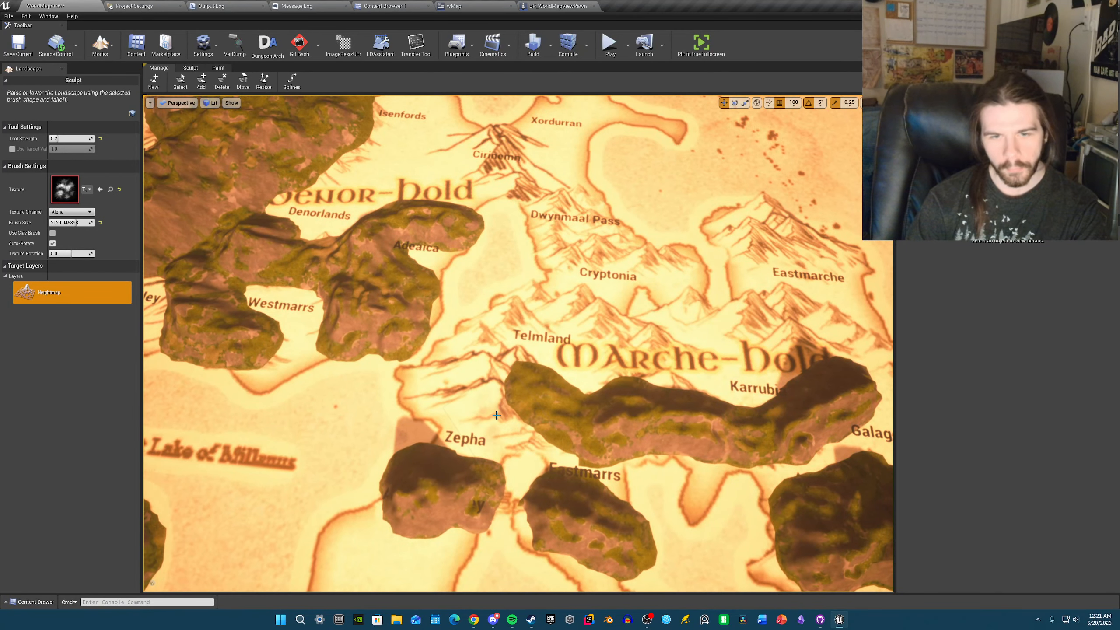
mouse_move(497, 415)
mouse_down()
mouse_move(446, 375)
mouse_move(474, 378)
mouse_move(439, 389)
mouse_move(482, 387)
mouse_move(486, 375)
mouse_move(459, 371)
mouse_move(442, 375)
mouse_move(513, 372)
mouse_move(494, 381)
mouse_up()
key(ctrl+z)
key(ctrl+z)
right_drag(507, 367, 525, 338)
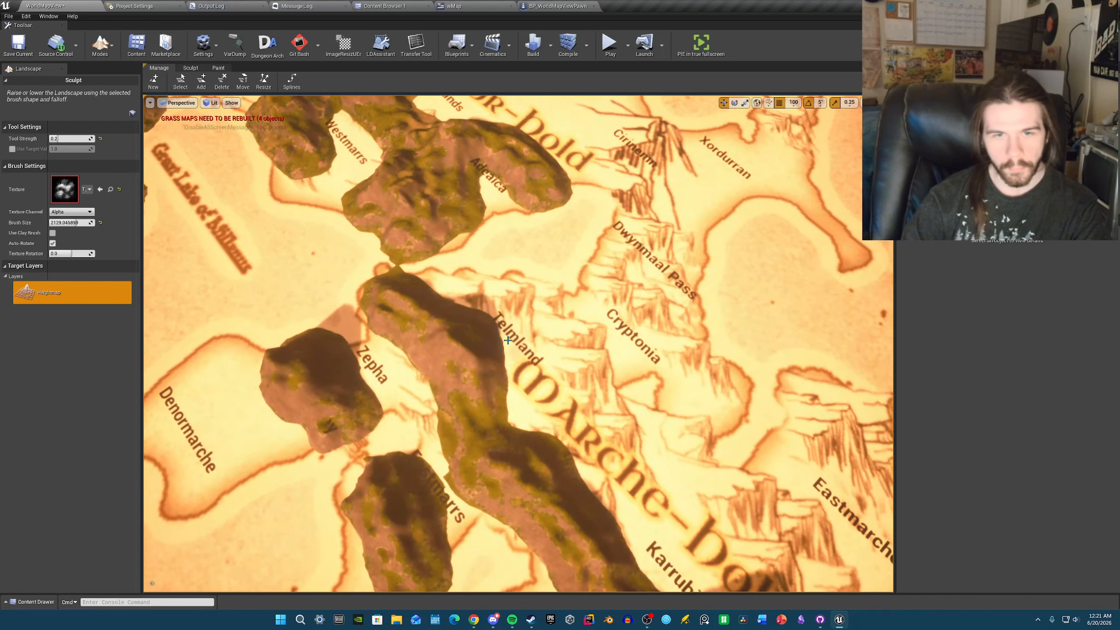
- Sculpt a curved ridge from the coast around Telmland, passing below Cryptonia to the start of the Marche-Hold lettering
mouse_move(491, 326)
mouse_down()
mouse_move(519, 303)
mouse_move(536, 307)
mouse_move(581, 355)
mouse_up()
mouse_move(581, 354)
right_down()
mouse_move(635, 340)
mouse_move(644, 349)
right_up()
mouse_move(558, 395)
mouse_down()
mouse_move(568, 394)
mouse_move(518, 380)
mouse_up()
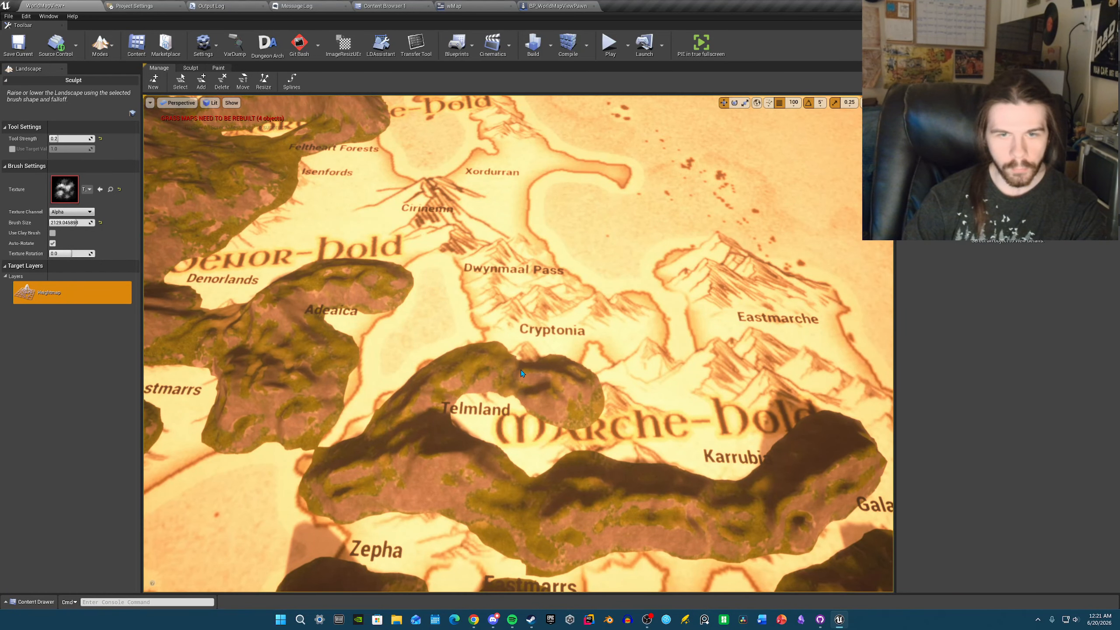
key(d)
right_drag(524, 377, 541, 377)
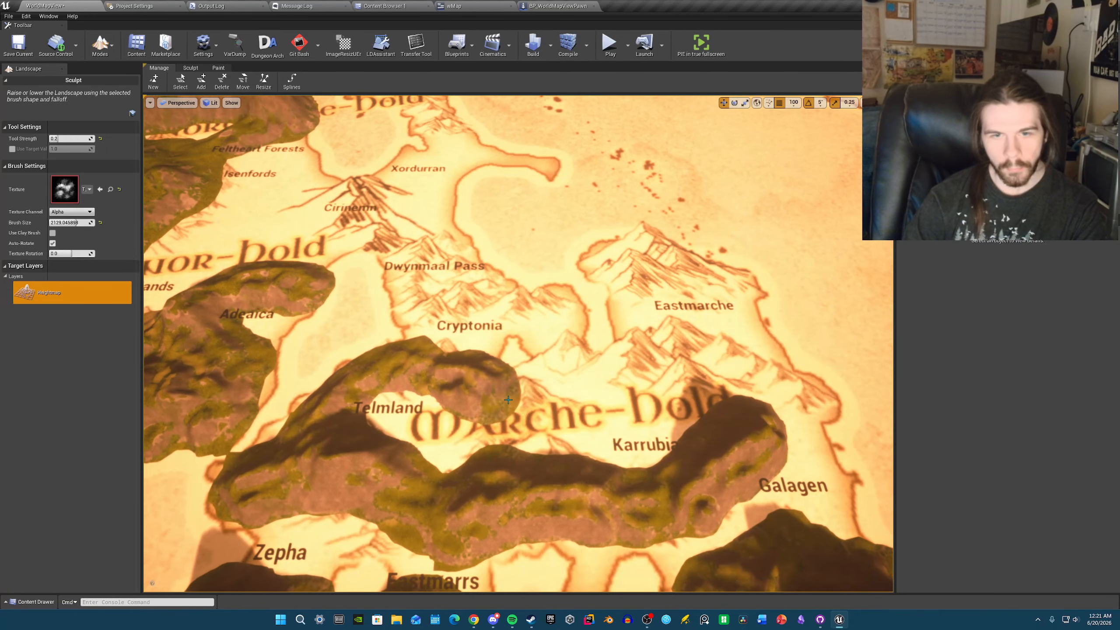
- Try to extend the Telmland ridge down across the Marche-Hold lettering
mouse_move(524, 380)
mouse_down()
mouse_move(520, 441)
mouse_move(507, 426)
mouse_move(519, 438)
mouse_up()
mouse_move(520, 437)
right_down()
mouse_move(617, 428)
mouse_move(589, 454)
right_up()
key(a)
key(w)
key(d)
key(ctrl+z)
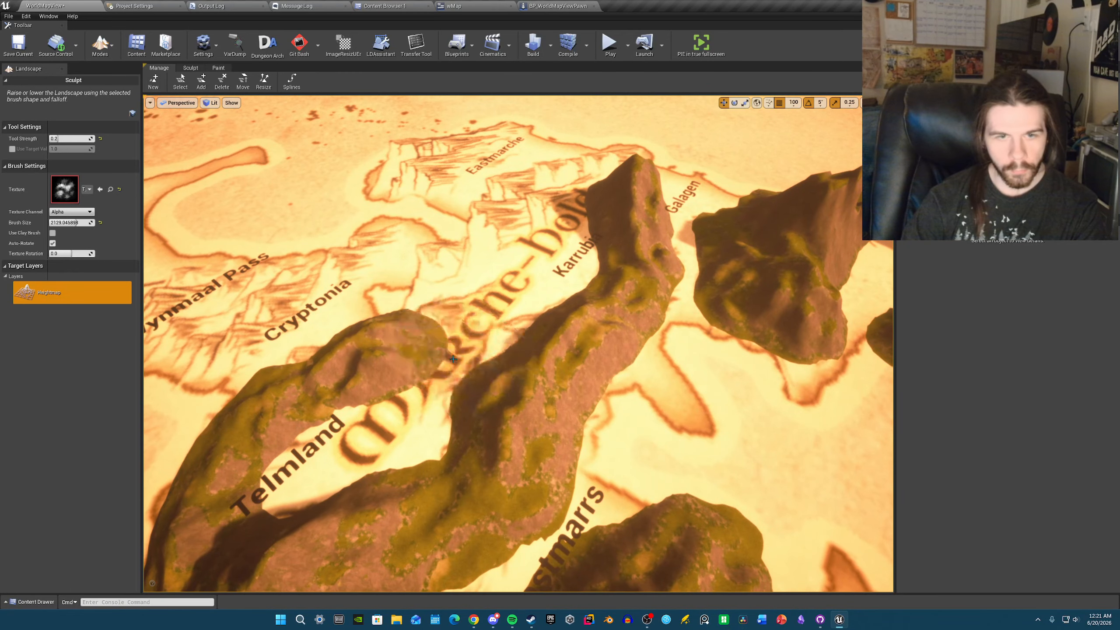
- Extend the Telmland ridge across the Marche-Hold lettering to the Karrubia ridge, and build a tall peak beside Cryptonia
drag(460, 373, 469, 375)
key(d)
mouse_move(469, 375)
right_down()
mouse_move(370, 364)
mouse_move(364, 354)
right_up()
drag(576, 399, 623, 394)
key(d)
mouse_move(623, 394)
right_down()
mouse_move(580, 391)
mouse_move(545, 406)
right_up()
drag(589, 424, 666, 417)
key(a)
right_drag(667, 417, 708, 412)
mouse_move(597, 430)
mouse_down()
mouse_move(566, 411)
mouse_move(526, 413)
mouse_move(552, 390)
mouse_move(627, 373)
mouse_move(611, 371)
mouse_up()
key(a)
mouse_move(611, 371)
right_down()
mouse_move(640, 359)
mouse_move(670, 363)
mouse_move(661, 366)
right_up()
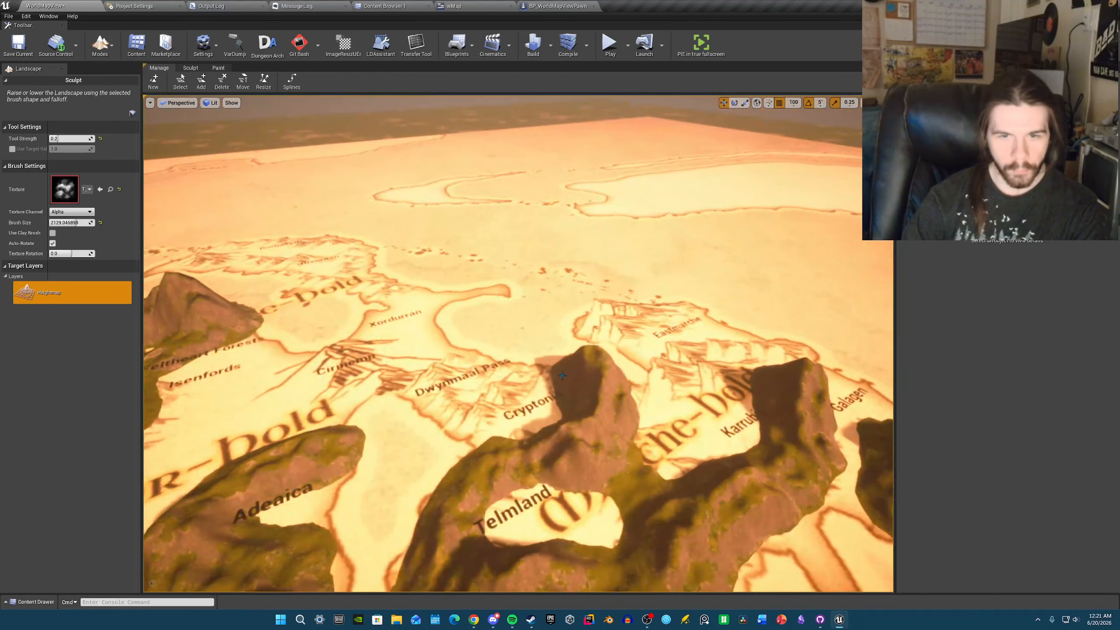
- Raise the ridge above the Eastmarrs label with another sculpt stroke along its length
mouse_move(554, 364)
right_down()
mouse_move(569, 431)
mouse_move(551, 329)
mouse_move(530, 390)
right_up()
key(w)
key(s)
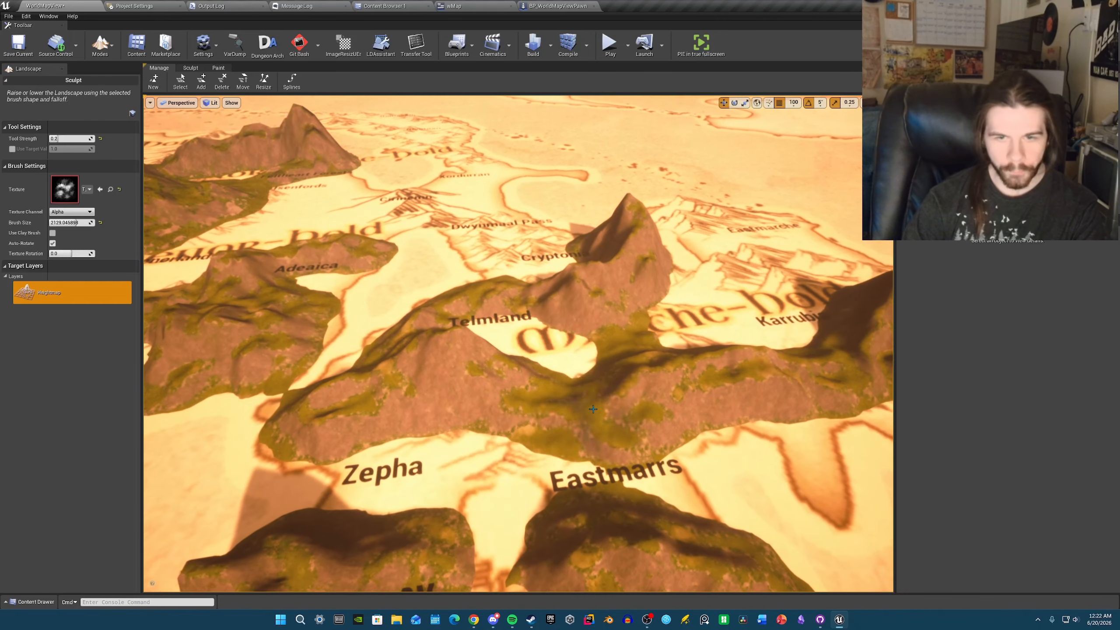
mouse_move(569, 398)
mouse_down()
mouse_move(595, 383)
mouse_move(646, 395)
mouse_up()
key(d)
mouse_move(646, 395)
right_down()
mouse_move(655, 388)
mouse_move(629, 370)
mouse_move(660, 413)
right_up()
- Lower part of the mountain between Zepha and Denormarche to uncover more of the place label buried in it
key(s)
key(w)
key(w)
key(d)
key(s)
key(a)
key(s)
right_drag(484, 393, 423, 395)
key(w)
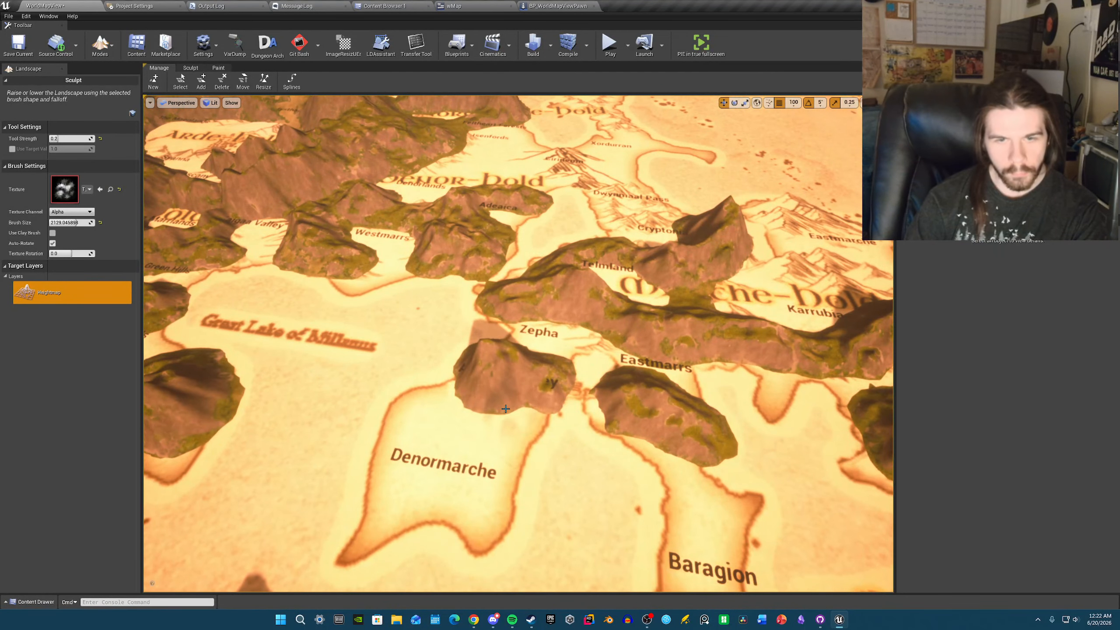
shift+click(509, 398)
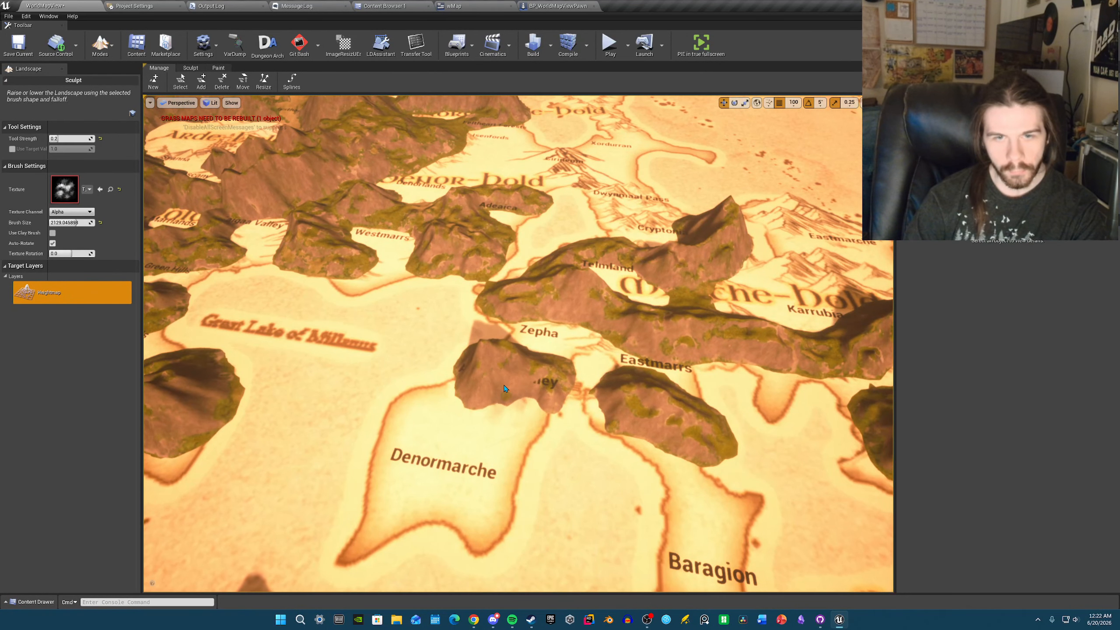
- Extend the mountain above Denormarche into a wider range that curves around the half-buried label, leaving a hollow in the middle
mouse_move(459, 406)
mouse_down()
mouse_move(409, 384)
mouse_move(417, 419)
mouse_up()
right_drag(417, 419, 481, 434)
mouse_move(480, 434)
mouse_down()
mouse_move(554, 390)
mouse_move(604, 406)
mouse_move(573, 390)
mouse_move(572, 413)
mouse_up()
right_drag(572, 412, 511, 424)
drag(596, 426, 603, 420)
mouse_move(609, 415)
right_down()
mouse_move(618, 354)
mouse_move(626, 433)
mouse_move(596, 441)
mouse_move(608, 414)
right_up()
mouse_move(607, 392)
mouse_down()
mouse_move(603, 422)
mouse_move(592, 419)
mouse_up()
mouse_move(592, 419)
right_down()
mouse_move(622, 425)
mouse_move(611, 446)
mouse_move(639, 371)
mouse_move(617, 450)
mouse_move(626, 448)
mouse_move(609, 442)
right_up()
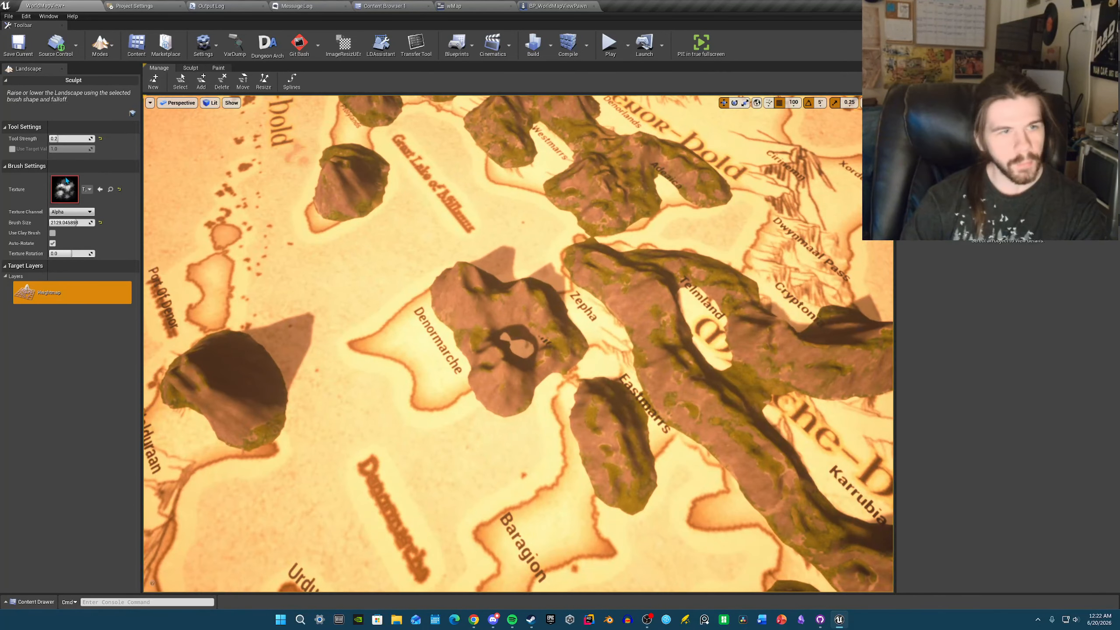
- Paint the Snow layer over the Denormarche mountains and the end of the ridge beside Zepha
click(224, 69)
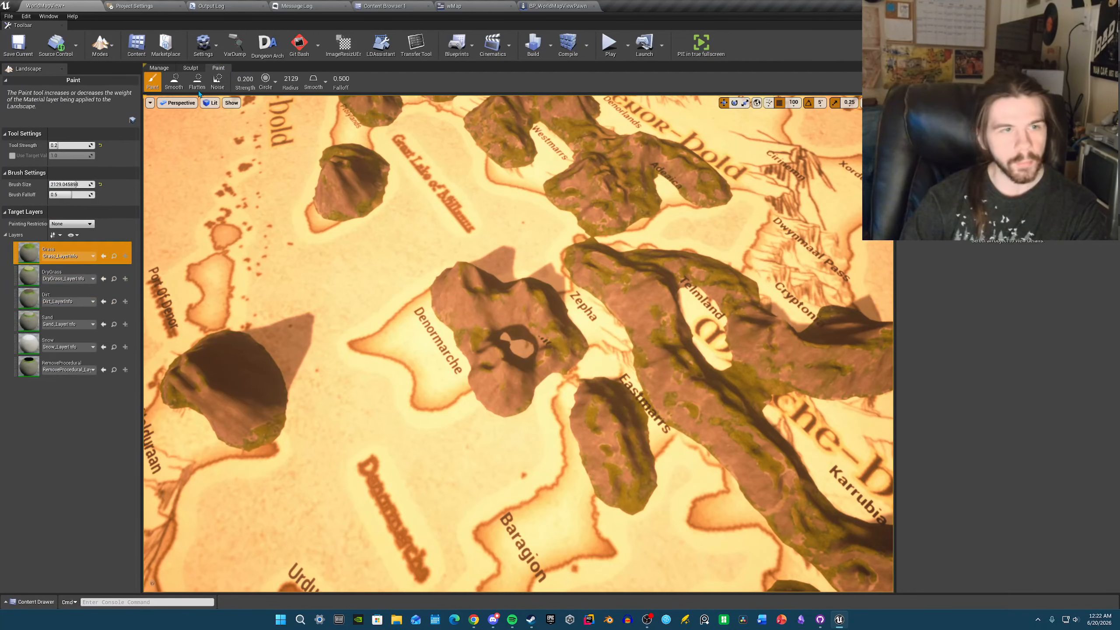
click(81, 347)
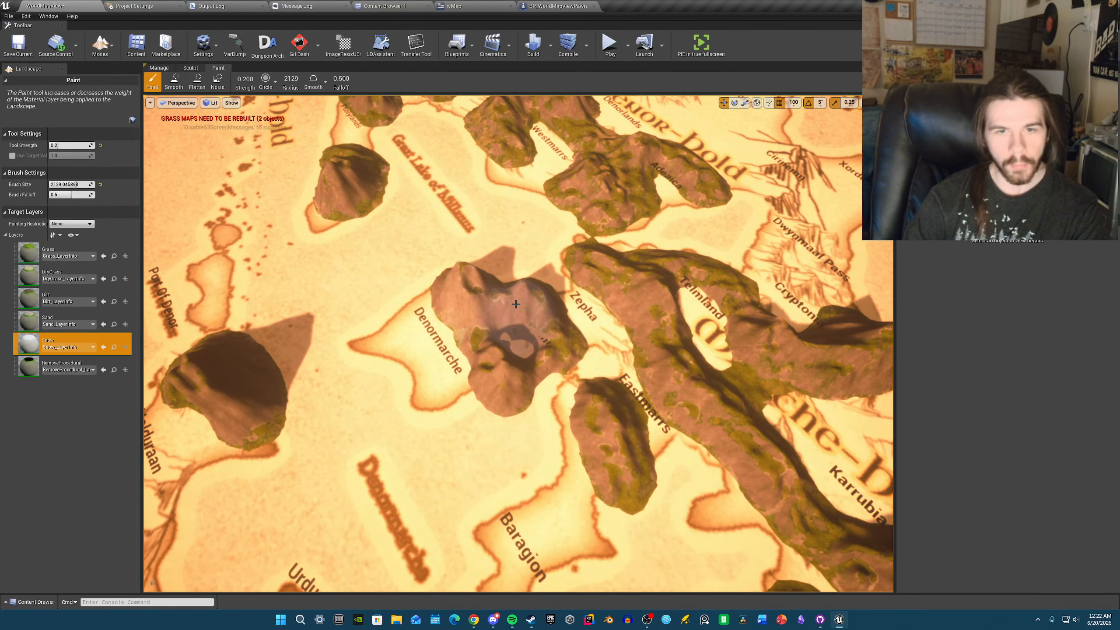
drag(528, 372, 503, 365)
mouse_move(506, 362)
right_down()
mouse_move(524, 346)
mouse_move(581, 362)
right_up()
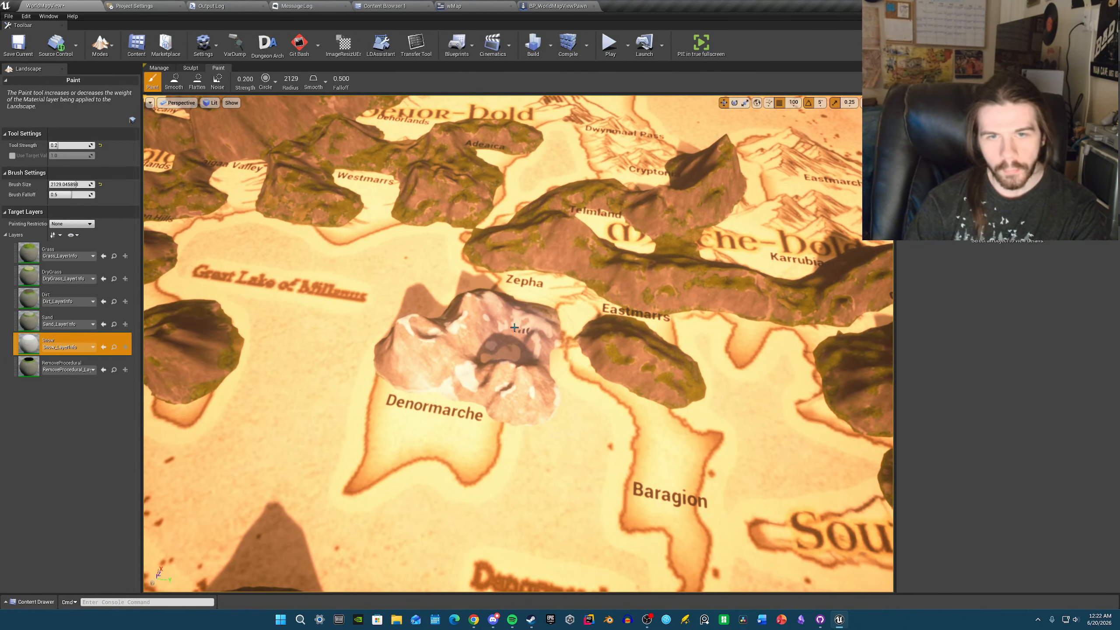
mouse_move(536, 314)
right_down()
mouse_move(532, 297)
mouse_move(536, 315)
right_up()
drag(536, 314, 528, 308)
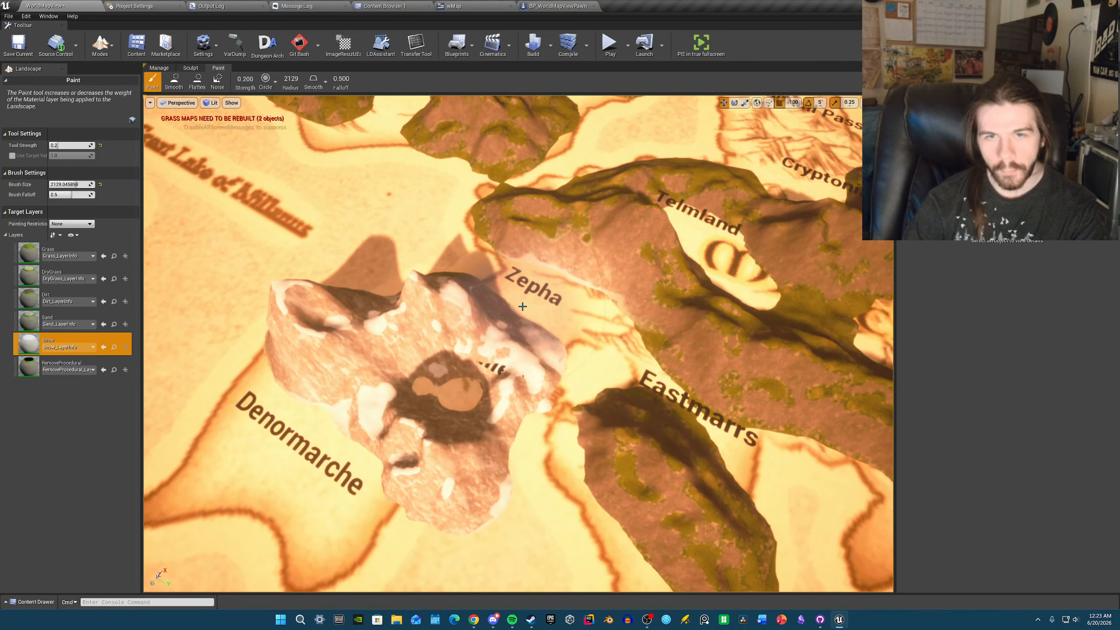
- Paint snow on the peak between the Vascany and Corthaidh labels
right_drag(495, 262, 594, 288)
right_drag(593, 236, 547, 264)
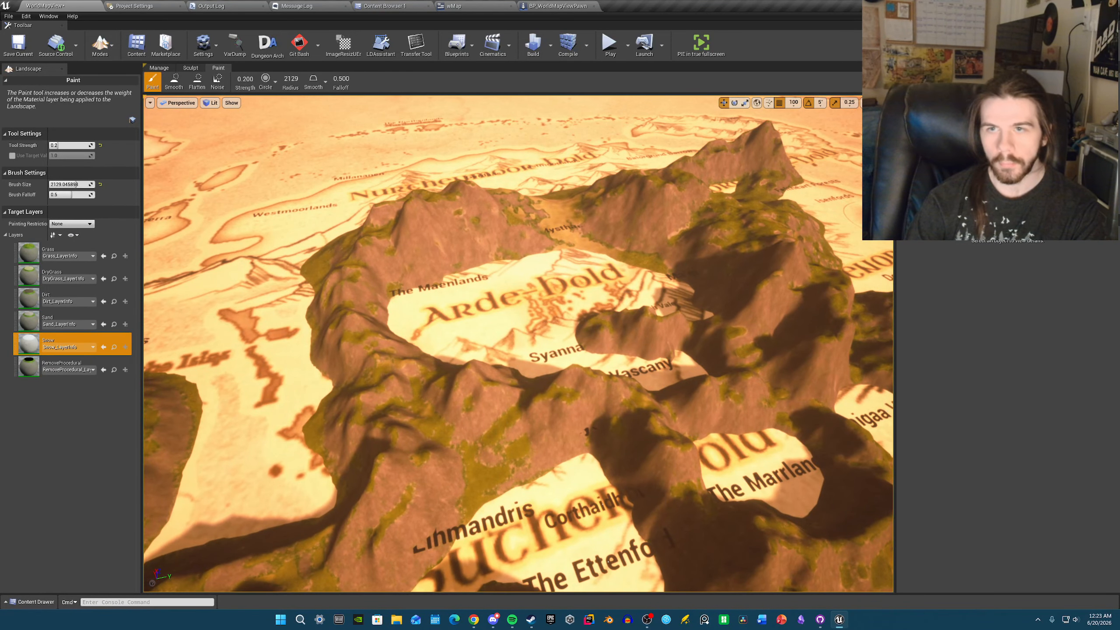
click(572, 420)
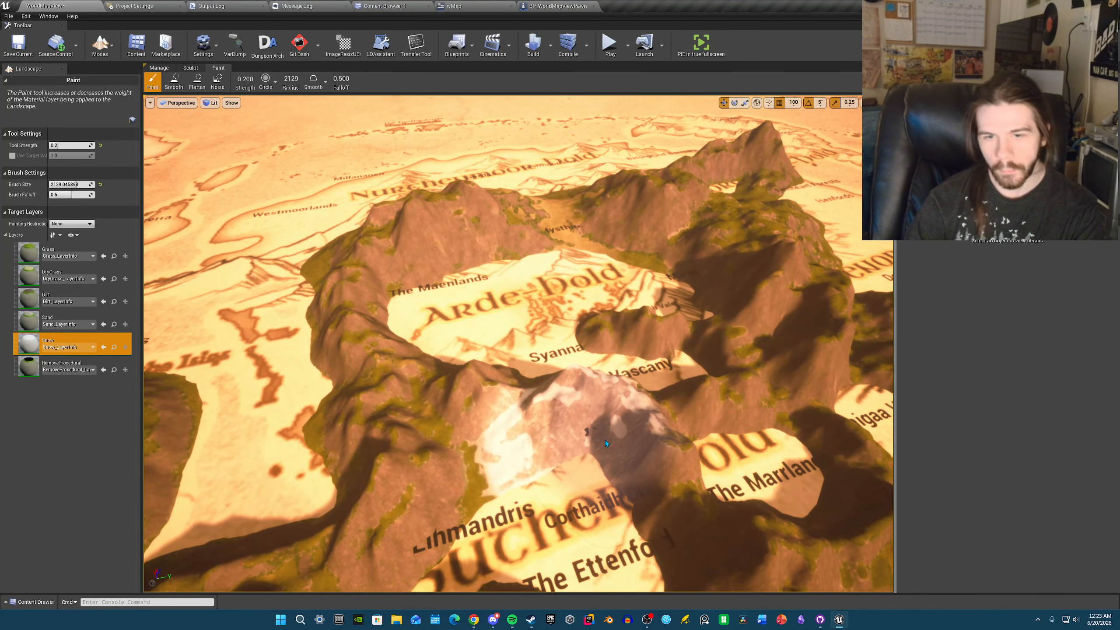
right_drag(589, 496, 616, 547)
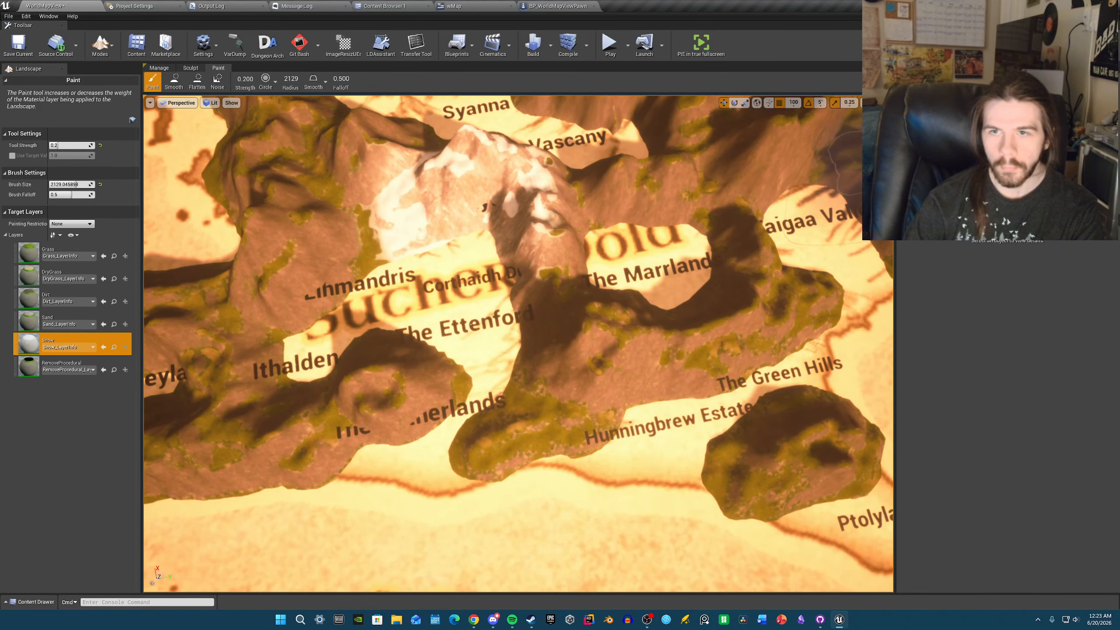
- Hide the flat world map and paint the Grass layer over the snow around the Corthaidh label
click(902, 163)
click(902, 163)
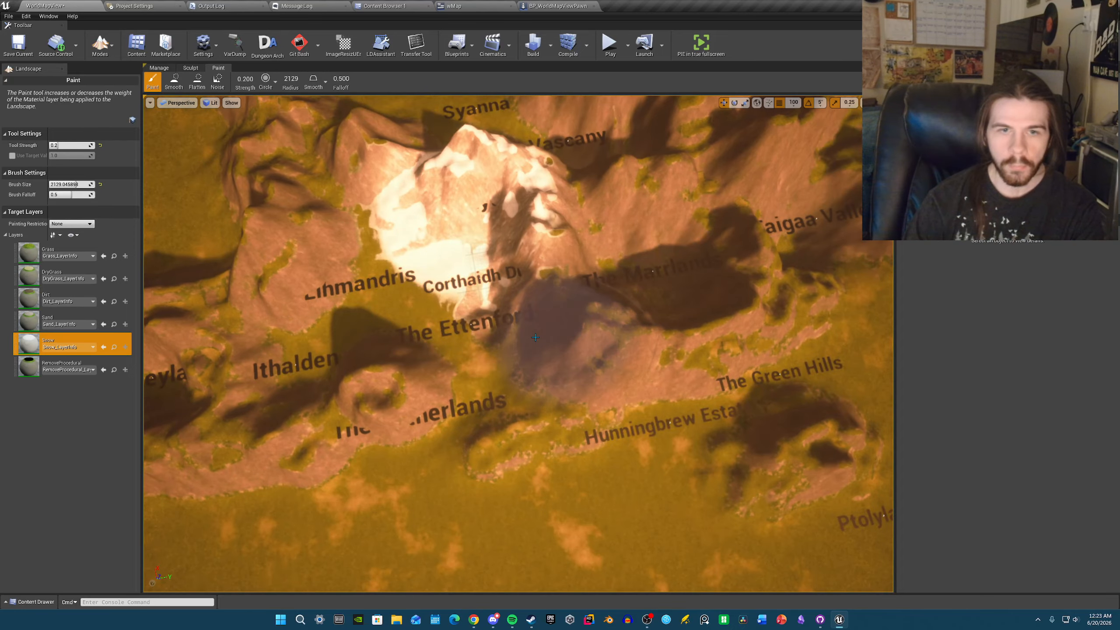
right_drag(588, 314, 578, 317)
click(61, 252)
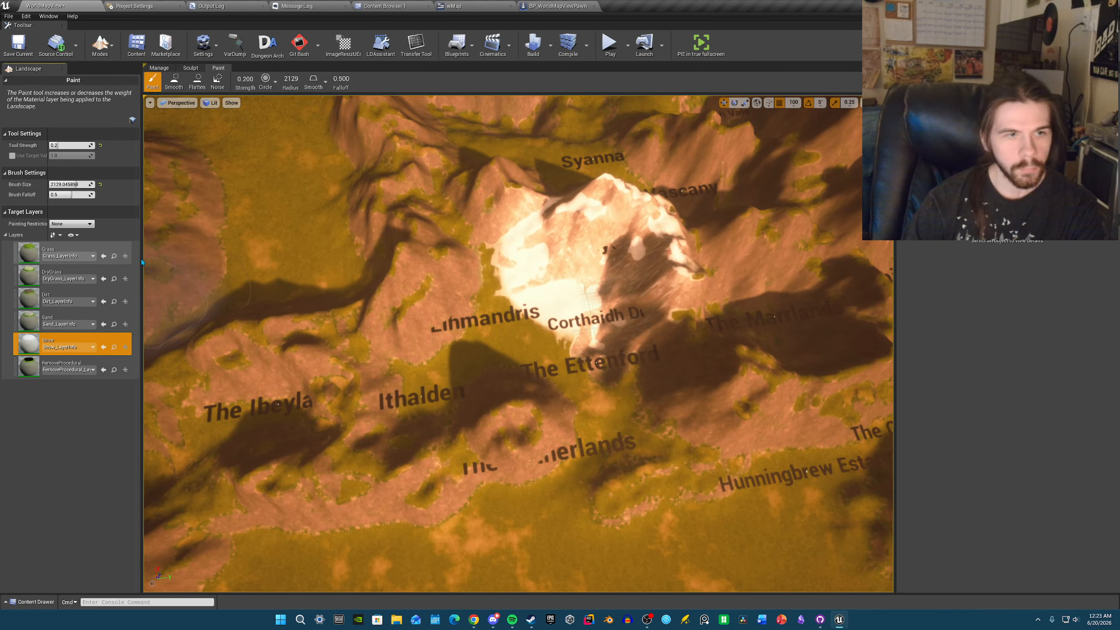
drag(575, 333, 590, 317)
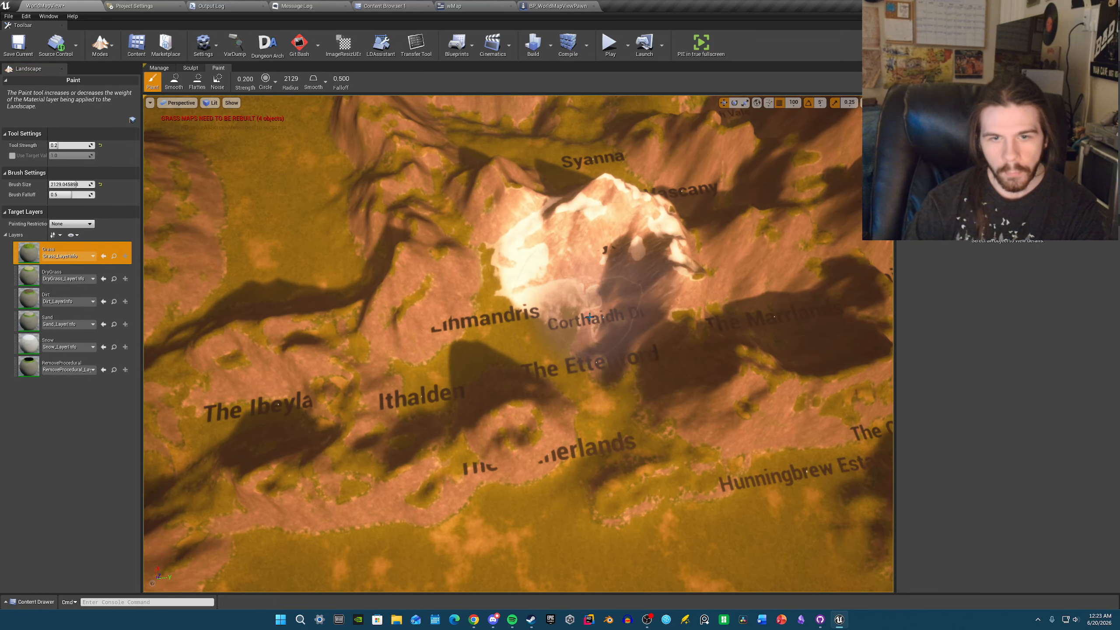
mouse_move(614, 398)
right_down()
mouse_move(662, 411)
mouse_move(632, 393)
mouse_move(614, 399)
right_up()
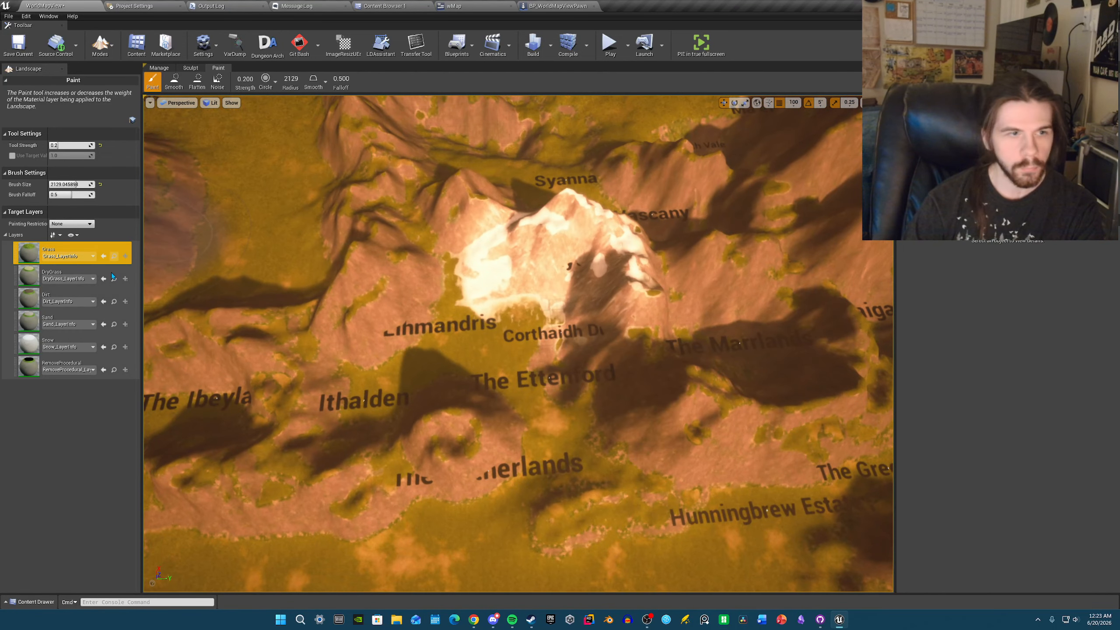
- Make the Snow layer the paint target again and bring the flat world map back into view
click(66, 340)
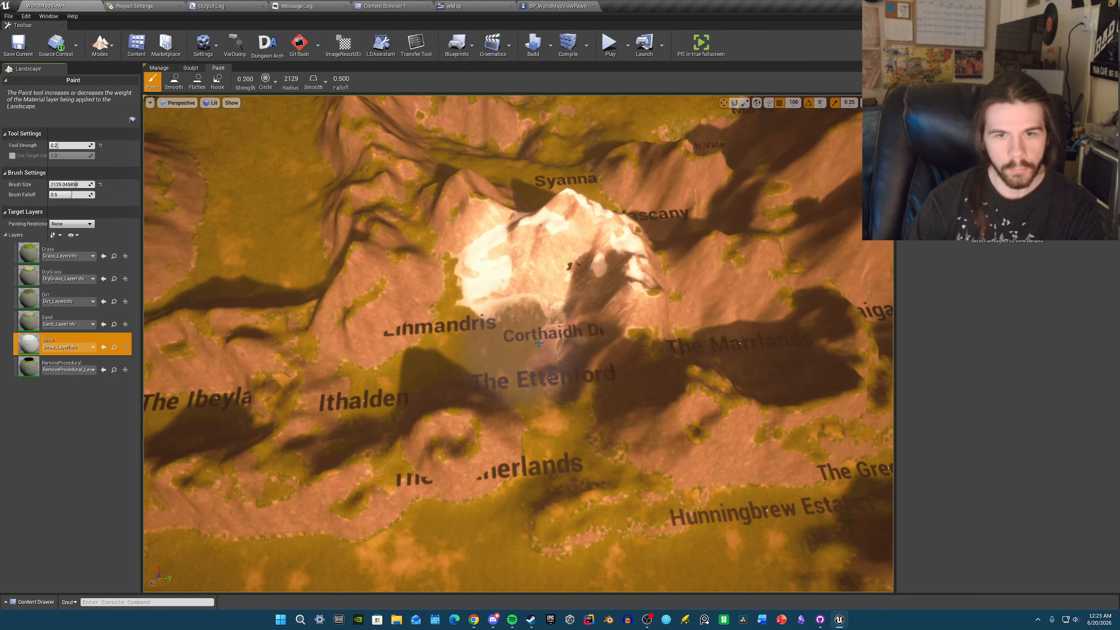
mouse_move(618, 403)
right_down()
mouse_move(688, 417)
mouse_move(573, 398)
mouse_move(616, 415)
right_up()
key(ctrl+z)
key(s)
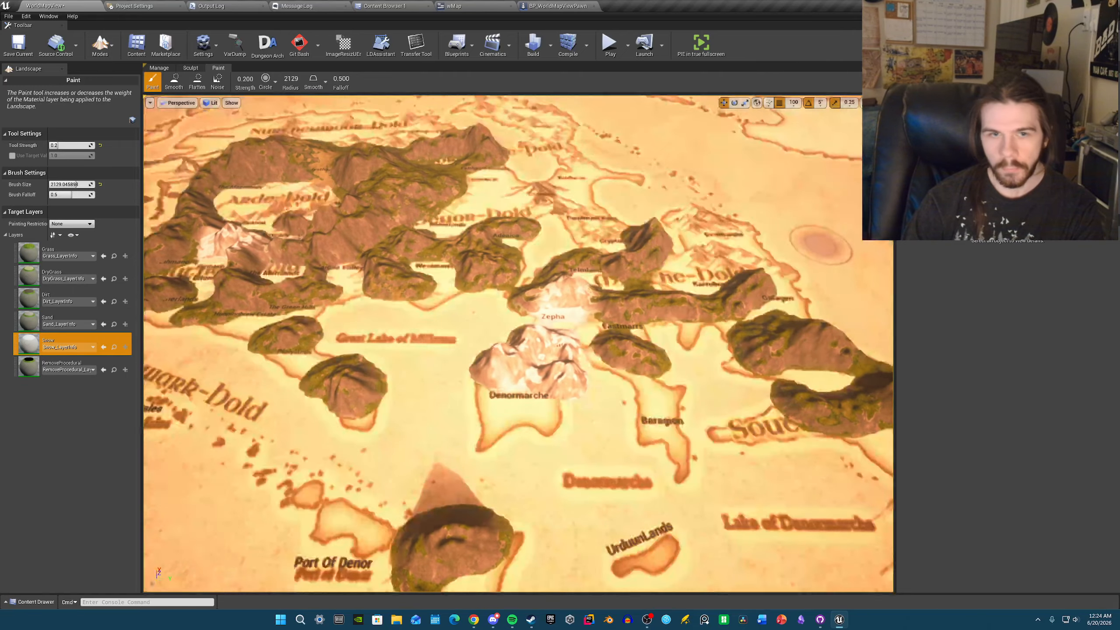
right_drag(821, 245, 814, 212)
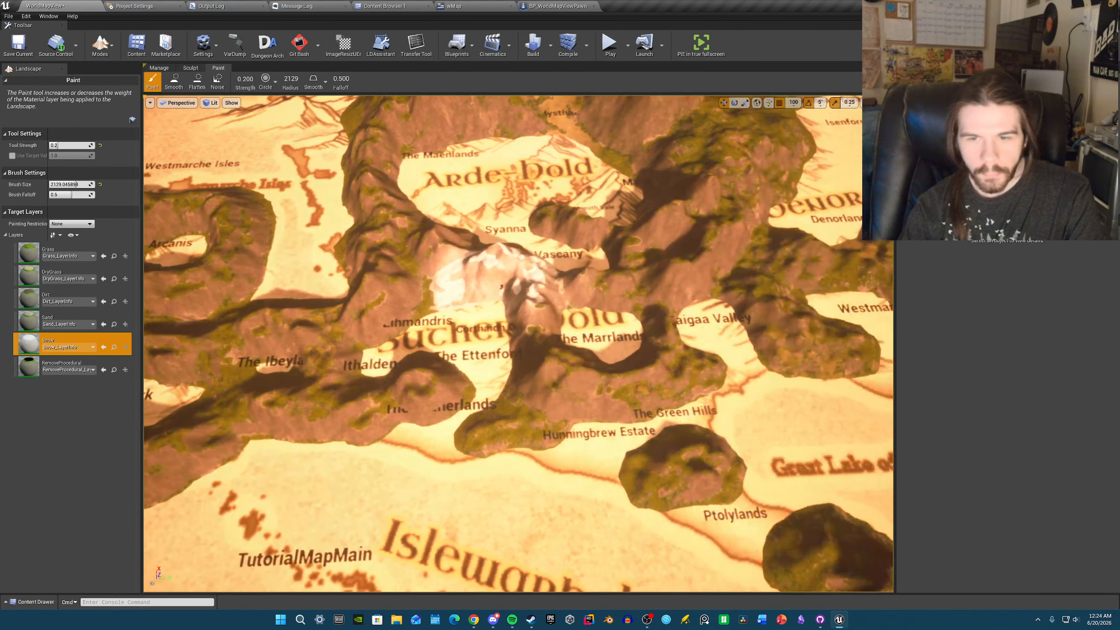
right_drag(502, 287, 362, 287)
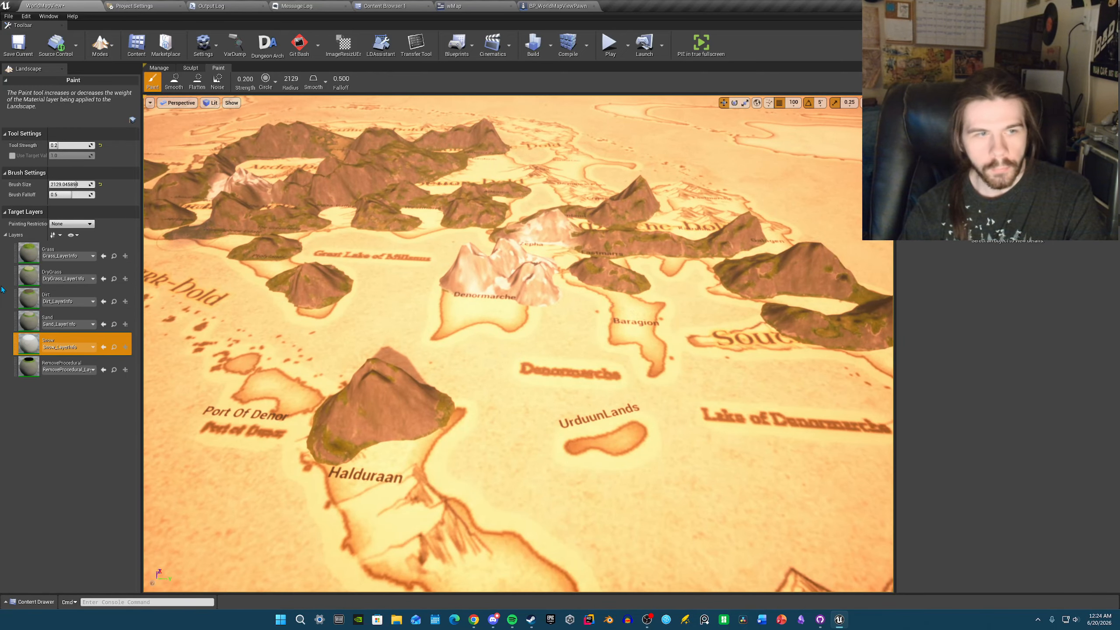
- Paint snow over the lone mountain above the Halduraan label
right_drag(399, 407, 322, 367)
key(w)
key(s)
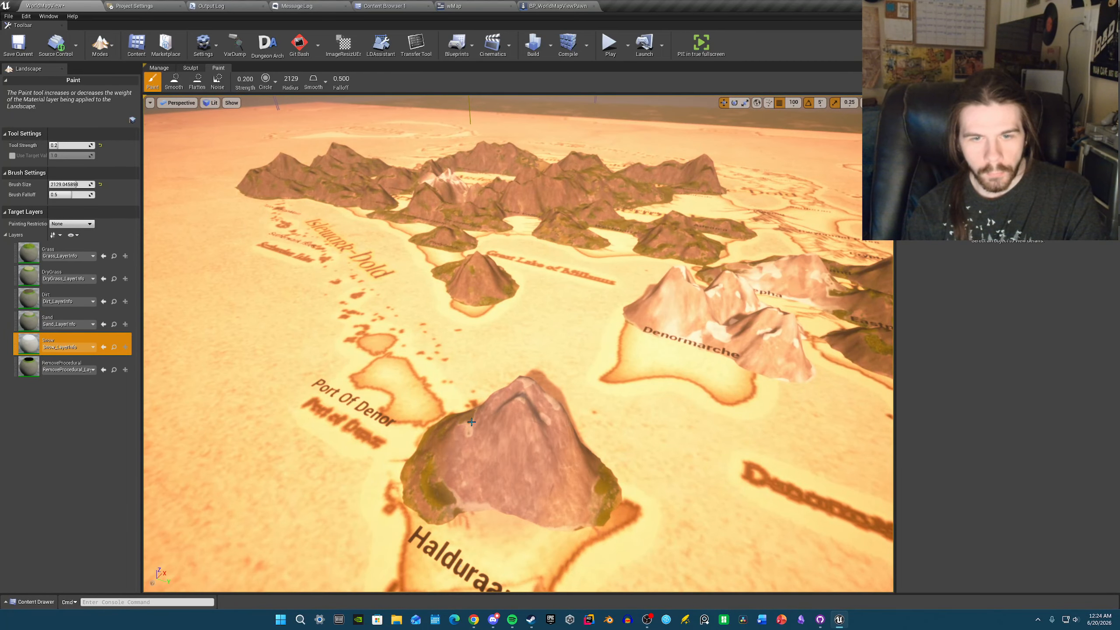
key(a)
right_drag(474, 455, 536, 470)
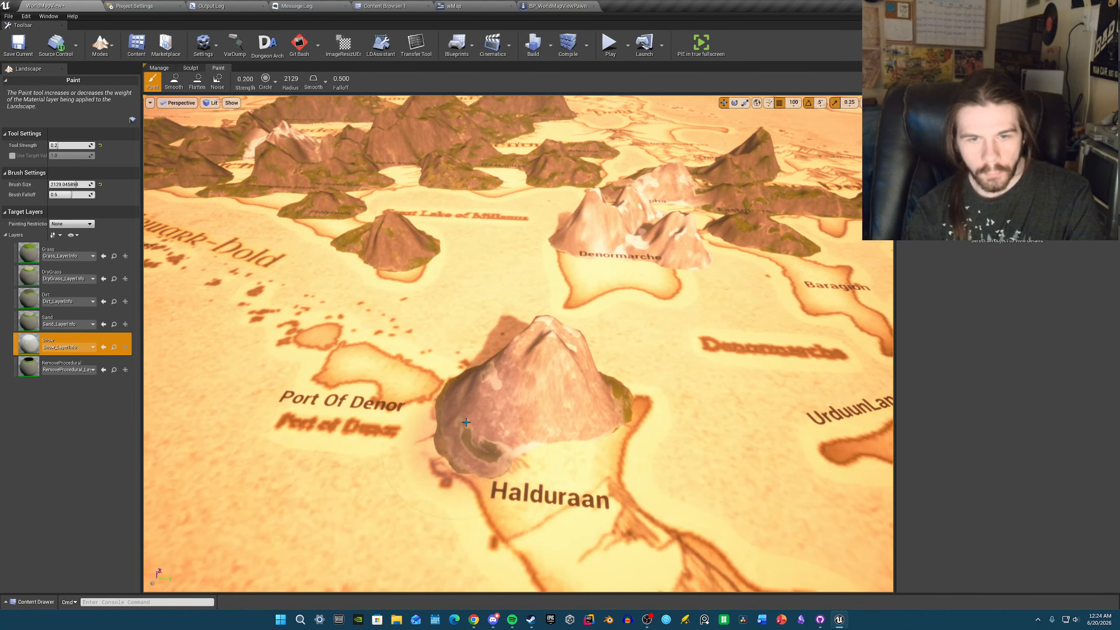
key(d)
right_drag(466, 422, 492, 412)
drag(466, 422, 505, 421)
right_drag(411, 449, 430, 411)
key(a)
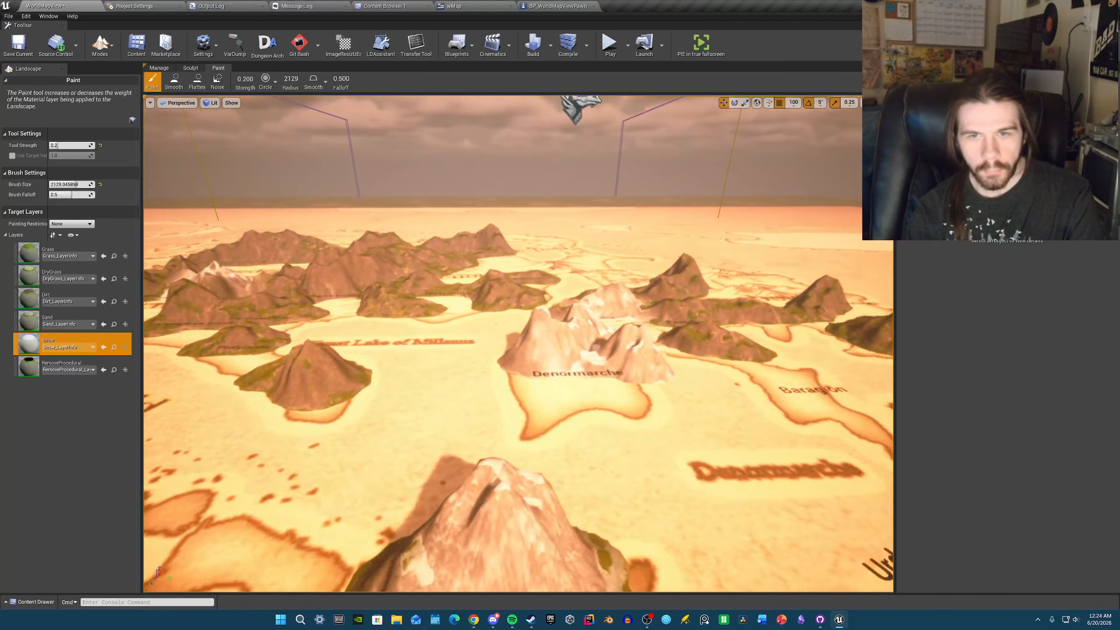
drag(454, 442, 446, 468)
- Paint the Sand layer over the dip between the Telmland and Karrubia ridges, across the Marche-Hold lettering
key(s)
right_drag(445, 468, 423, 456)
key(w)
key(w)
key(a)
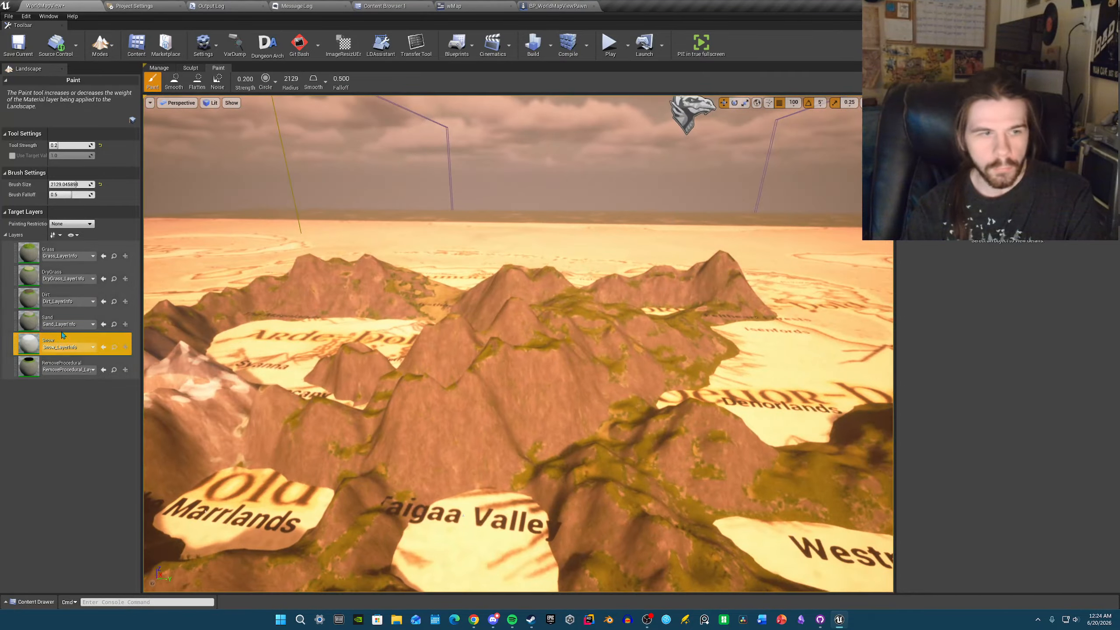
click(74, 318)
mouse_move(352, 367)
right_down()
mouse_move(424, 333)
mouse_move(561, 343)
right_up()
key(w)
drag(562, 344, 596, 356)
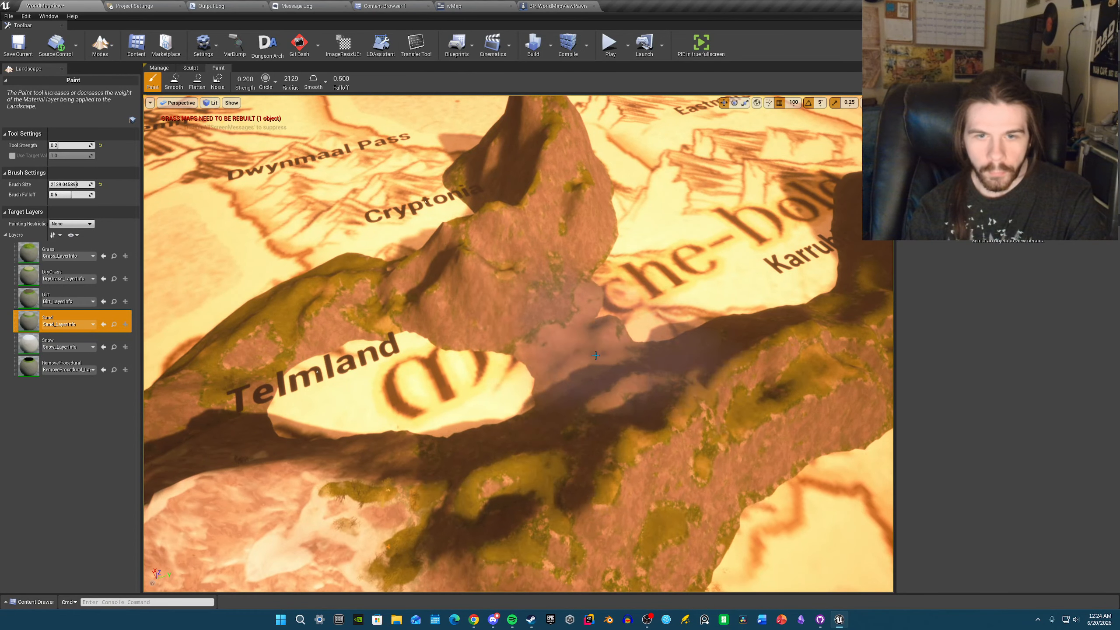
key(s)
mouse_move(617, 342)
right_down()
mouse_move(601, 358)
mouse_move(613, 359)
mouse_move(604, 336)
mouse_move(681, 359)
mouse_move(671, 362)
right_up()
key(s)
key(w)
key(d)
drag(671, 362, 670, 398)
- Sculpt a ridge from the Cryptonia peak past Eastmarche to the Karrubia ridge, and raise a tall peak near Galagen
click(190, 68)
key(s)
mouse_move(529, 327)
right_down()
mouse_move(516, 331)
mouse_move(535, 319)
right_up()
key(w)
key(d)
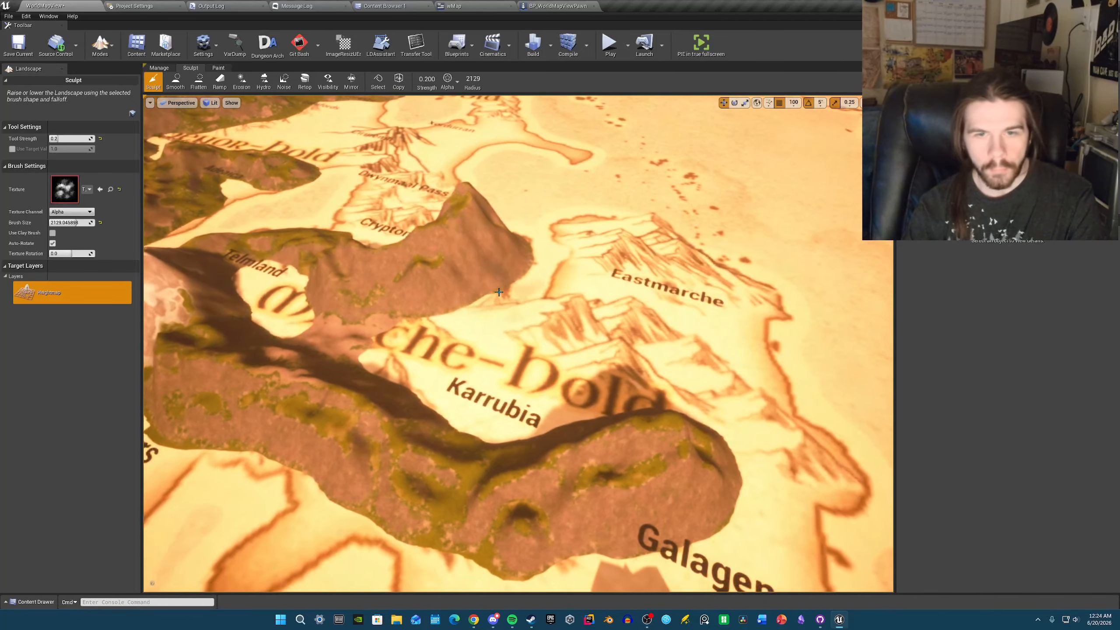
click(535, 319)
mouse_move(535, 319)
mouse_down()
mouse_move(493, 287)
mouse_move(529, 296)
mouse_move(481, 270)
mouse_move(563, 310)
mouse_move(763, 455)
mouse_move(728, 375)
mouse_move(681, 327)
mouse_up()
right_drag(682, 327, 528, 347)
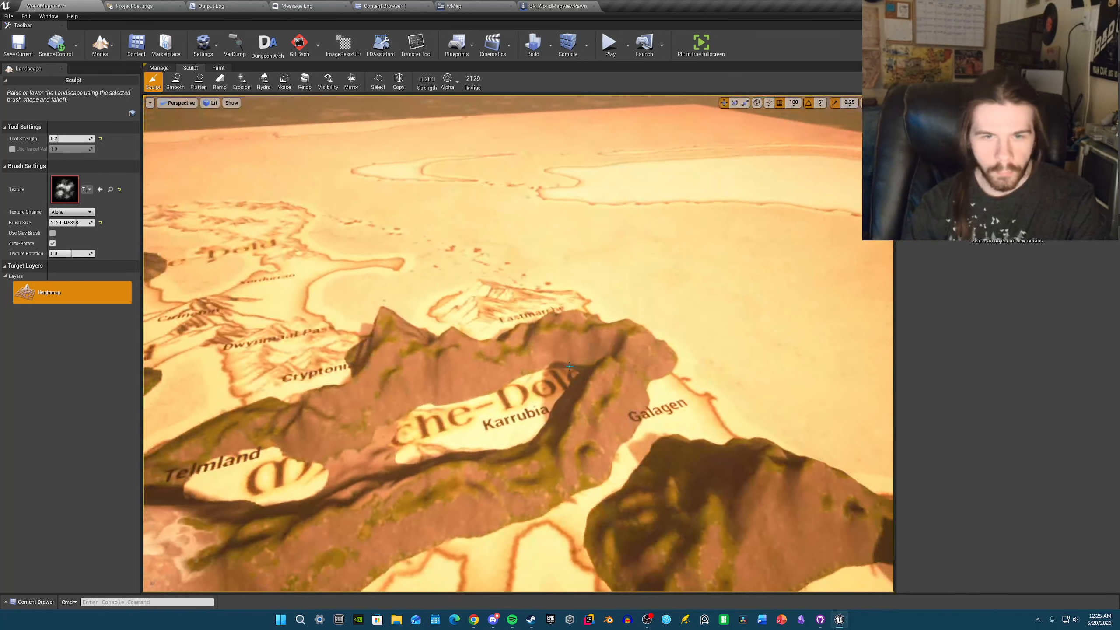
drag(528, 346, 568, 332)
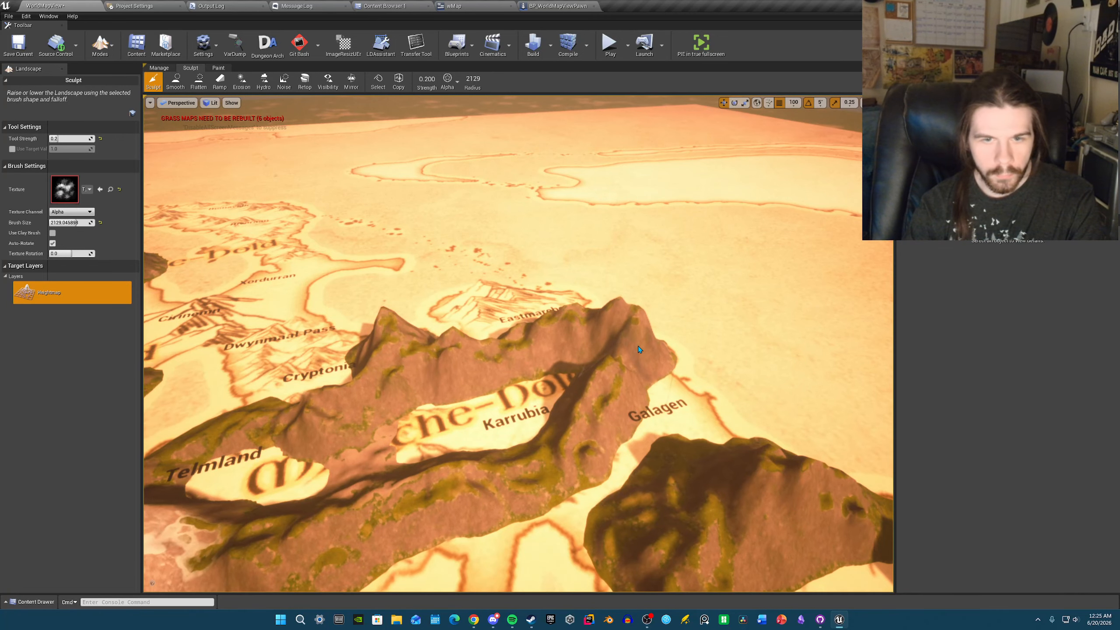
- Sculpt a branching ridge along the coastal land south of the Lake of Denormarche
mouse_move(638, 347)
right_down()
mouse_move(630, 380)
mouse_move(604, 393)
mouse_move(554, 391)
right_up()
mouse_move(529, 391)
mouse_down()
mouse_move(519, 381)
mouse_move(539, 415)
mouse_up()
mouse_move(547, 435)
right_down()
mouse_move(549, 446)
mouse_move(483, 453)
right_up()
drag(488, 371, 542, 367)
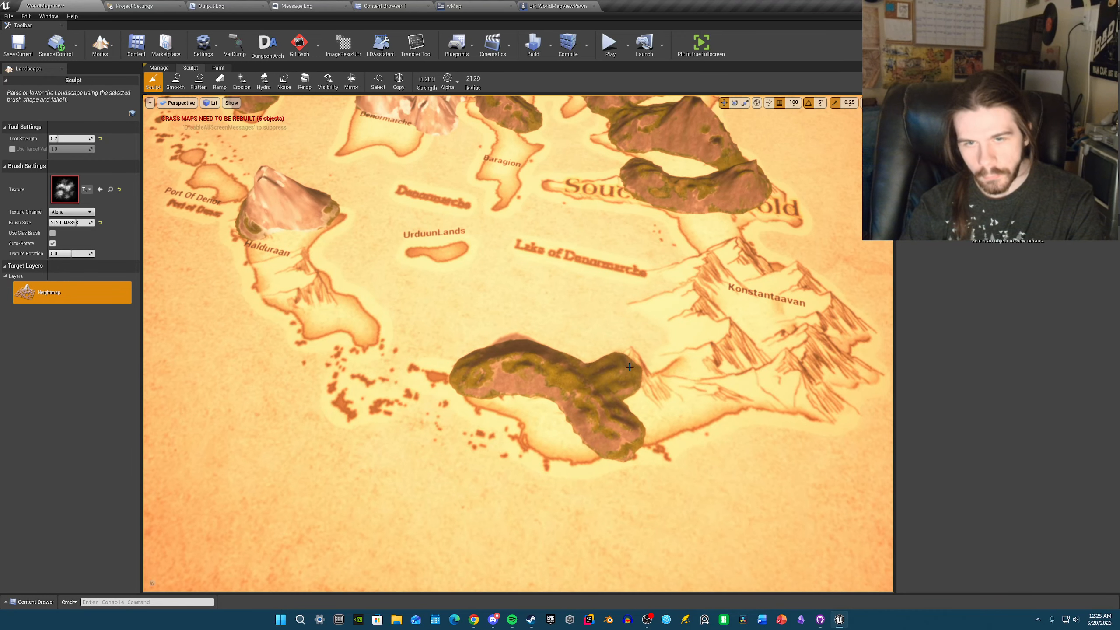
drag(647, 380, 655, 396)
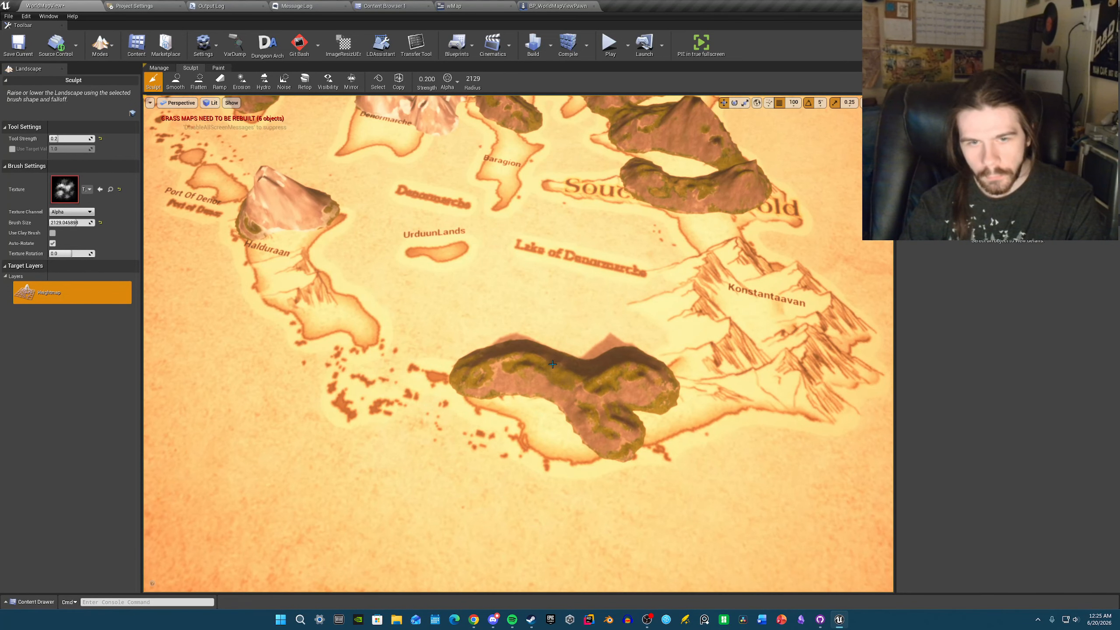
- Raise the new southern coastal ridge into several distinct peaks
mouse_move(533, 367)
right_down()
mouse_move(586, 406)
mouse_move(639, 423)
mouse_move(533, 280)
right_up()
key(w)
mouse_move(520, 364)
mouse_down()
mouse_move(626, 372)
mouse_move(662, 404)
mouse_up()
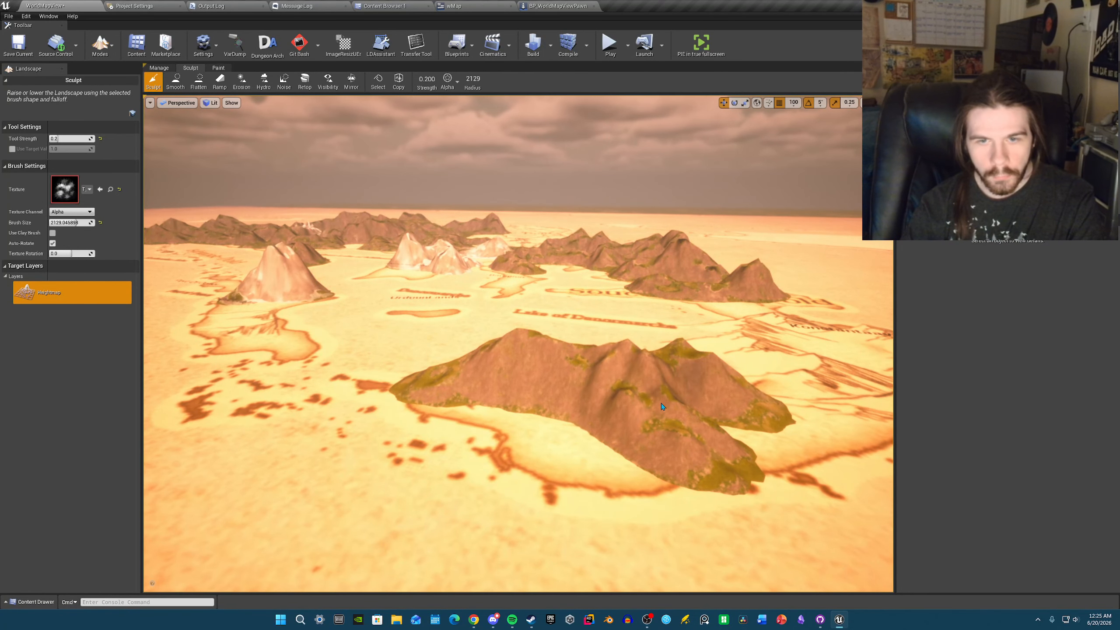
- Inspect the sculpted mountains as bare terrain with the flat world map hidden, and show the map again
key(a)
right_drag(589, 394, 653, 400)
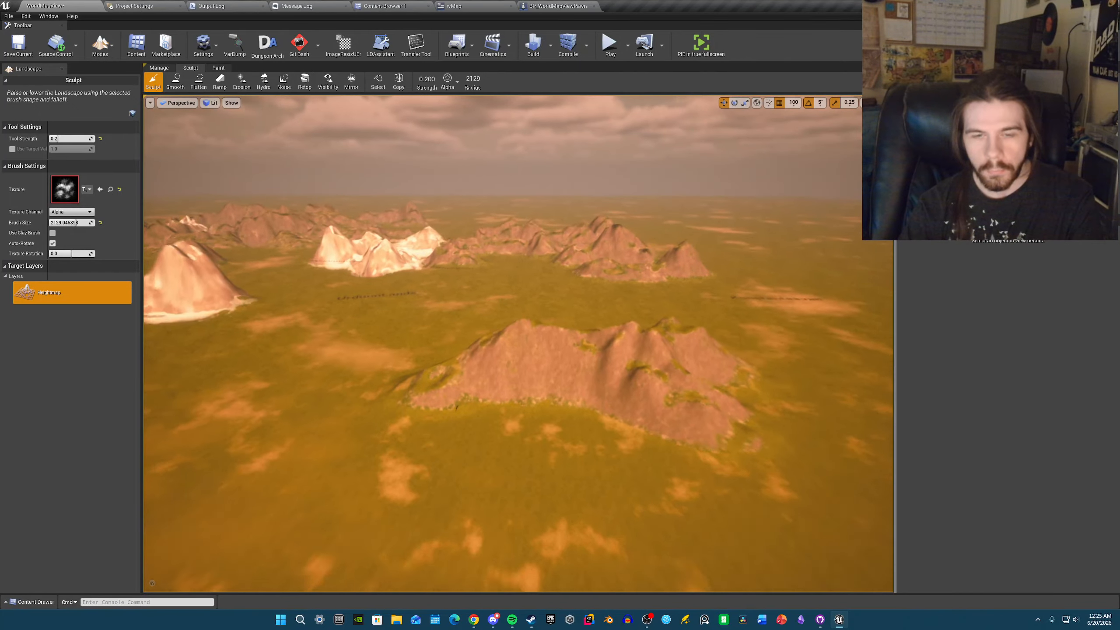
key(w)
mouse_move(519, 345)
right_down()
mouse_move(525, 375)
mouse_move(538, 326)
mouse_move(556, 330)
mouse_move(558, 371)
mouse_move(547, 304)
right_up()
key(s)
key(s)
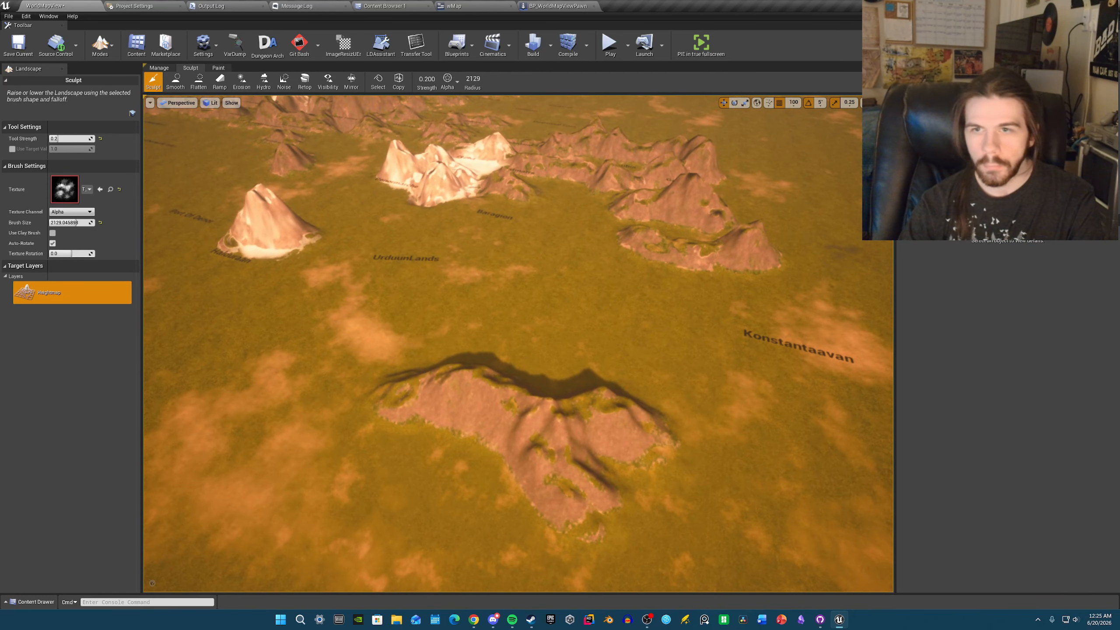
click(902, 176)
- Sculpt a ring of mountains around the Konstantaavan label and join it to the southern coastal ridge
right_drag(662, 264, 705, 237)
key(w)
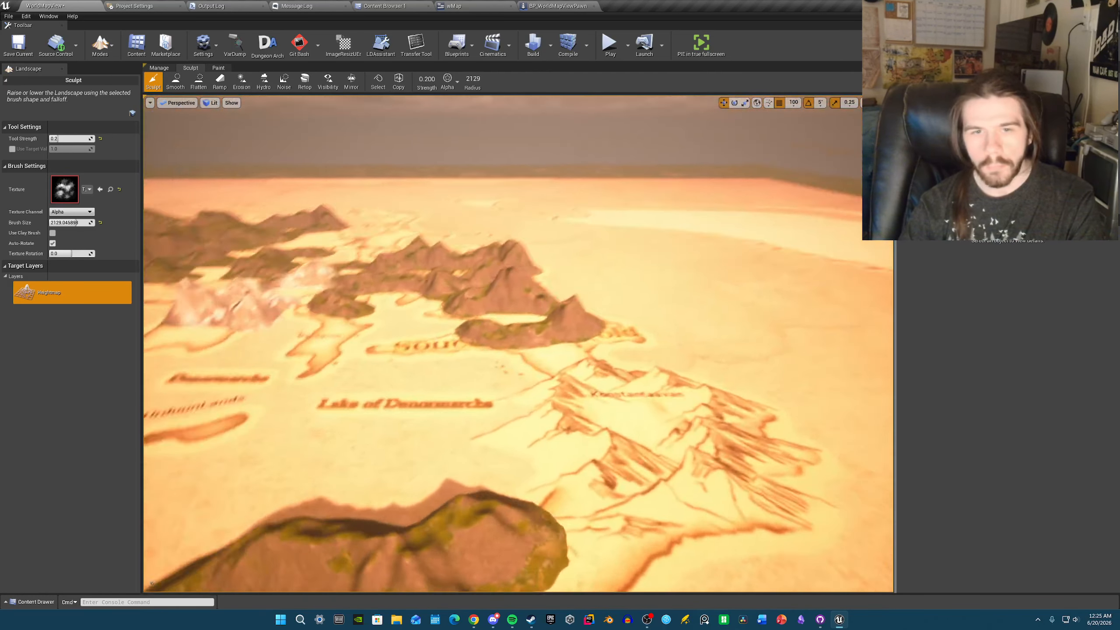
right_drag(563, 387, 545, 423)
key(d)
mouse_move(563, 388)
mouse_down()
mouse_move(527, 375)
mouse_move(620, 328)
mouse_up()
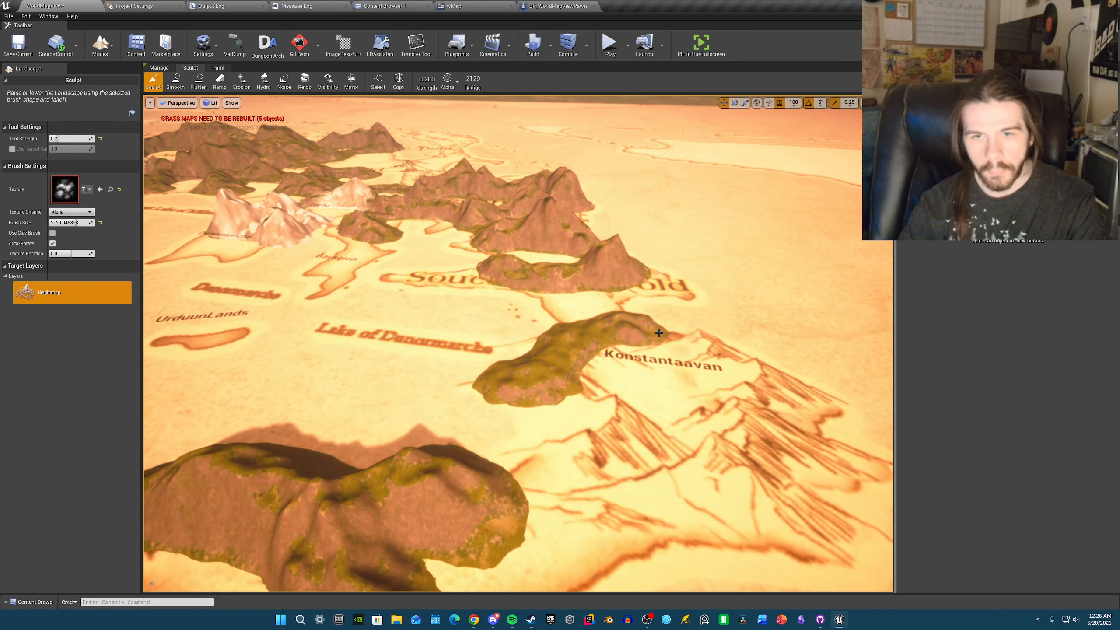
mouse_move(757, 366)
mouse_down()
mouse_move(793, 397)
mouse_move(768, 394)
mouse_move(749, 441)
mouse_move(768, 423)
mouse_move(820, 410)
mouse_move(777, 441)
mouse_move(803, 430)
mouse_move(834, 441)
mouse_move(781, 483)
mouse_move(696, 489)
mouse_move(829, 530)
mouse_move(661, 495)
mouse_move(587, 498)
mouse_move(564, 481)
mouse_move(640, 447)
mouse_move(585, 393)
mouse_move(670, 433)
mouse_move(732, 481)
mouse_move(771, 438)
mouse_up()
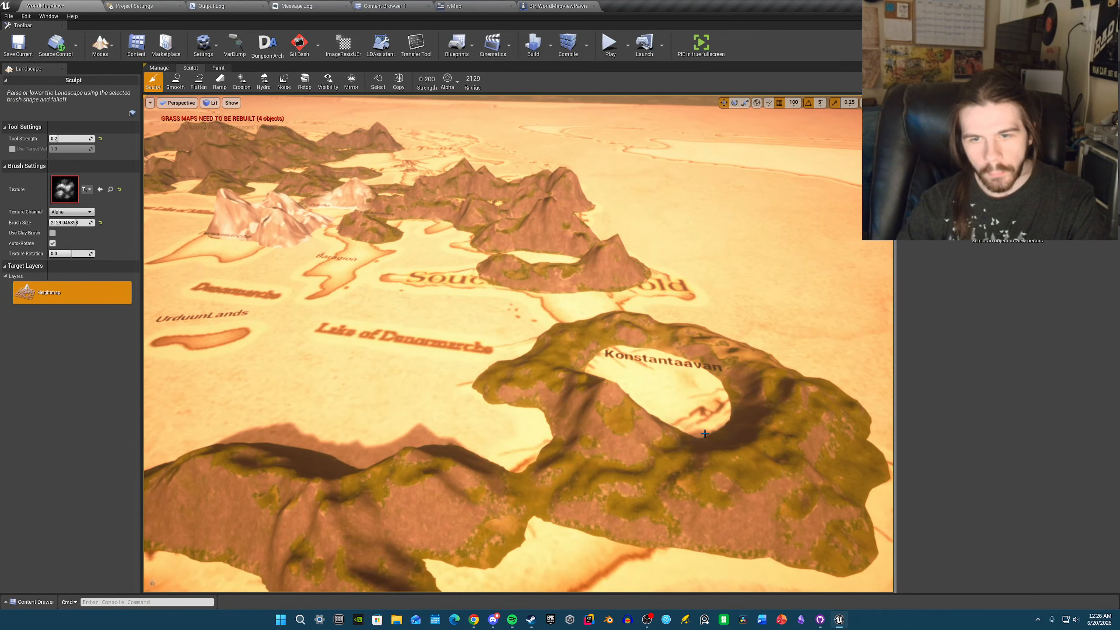
- Build up the Konstantaavan mountain ring with further sculpt strokes along its rim, undoing one stroke in between
mouse_move(810, 420)
mouse_down()
mouse_move(794, 410)
mouse_move(740, 440)
mouse_move(715, 435)
mouse_move(728, 463)
mouse_move(723, 437)
mouse_move(751, 432)
mouse_move(727, 445)
mouse_move(768, 423)
mouse_move(823, 439)
mouse_move(749, 467)
mouse_move(772, 420)
mouse_move(759, 459)
mouse_move(796, 432)
mouse_up()
mouse_move(795, 431)
right_down()
mouse_move(792, 395)
mouse_move(778, 408)
mouse_move(801, 434)
right_up()
right_drag(530, 352, 635, 328)
key(ctrl+z)
drag(625, 321, 551, 304)
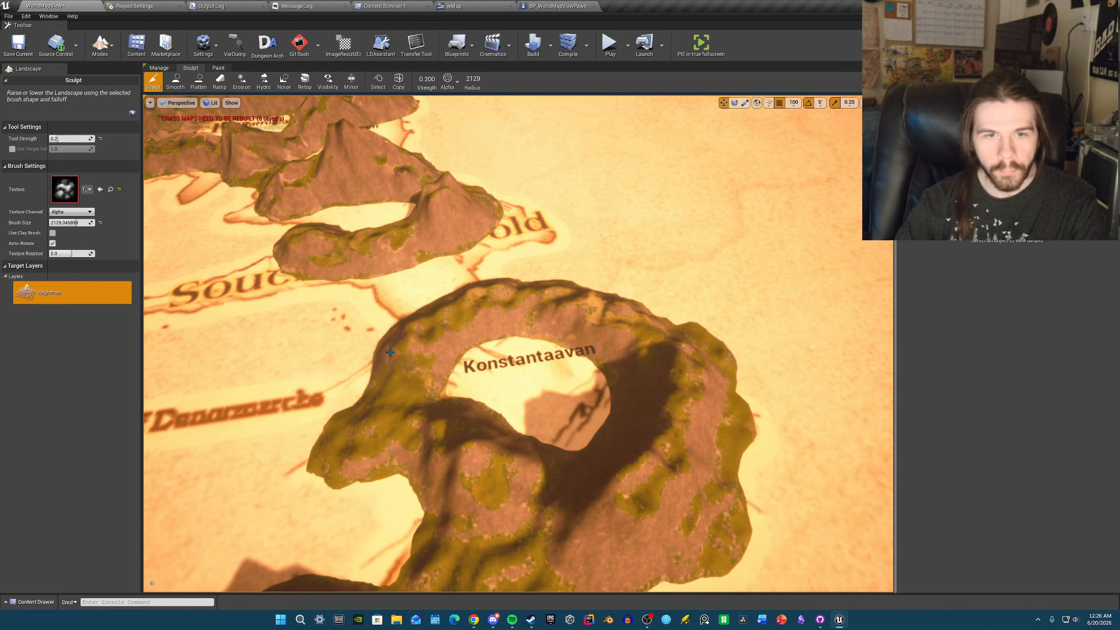
- Raise the rim of the Konstantaavan mountain ring and sculpt a tall peak on its side facing the lake label
mouse_move(384, 382)
mouse_down()
mouse_move(469, 295)
mouse_move(534, 293)
mouse_move(603, 314)
mouse_up()
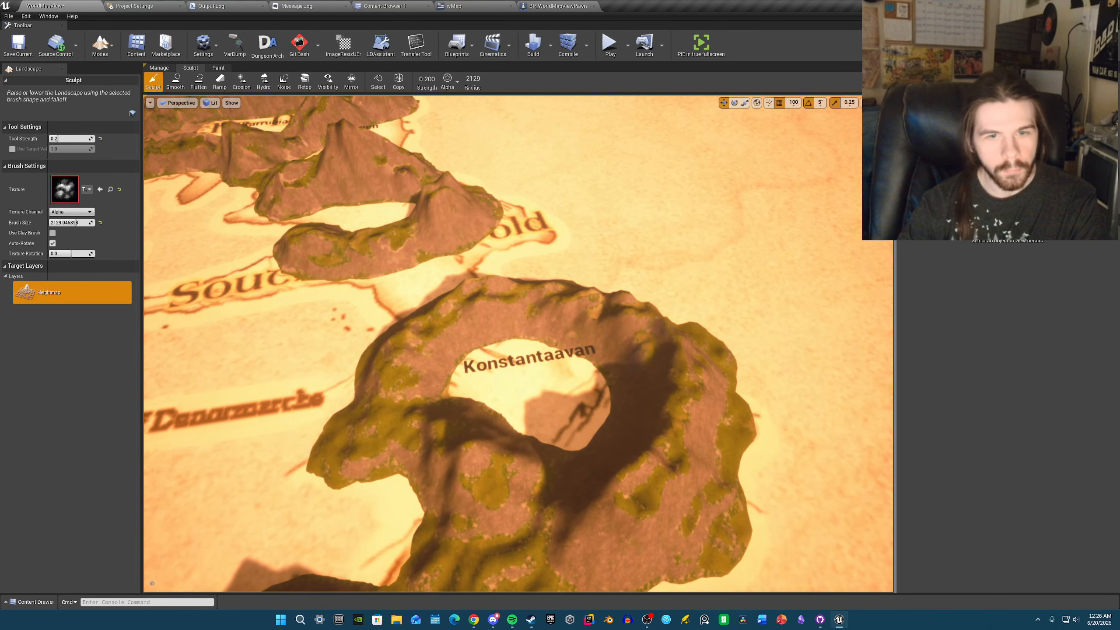
mouse_move(495, 479)
right_down()
mouse_move(489, 468)
mouse_move(495, 479)
right_up()
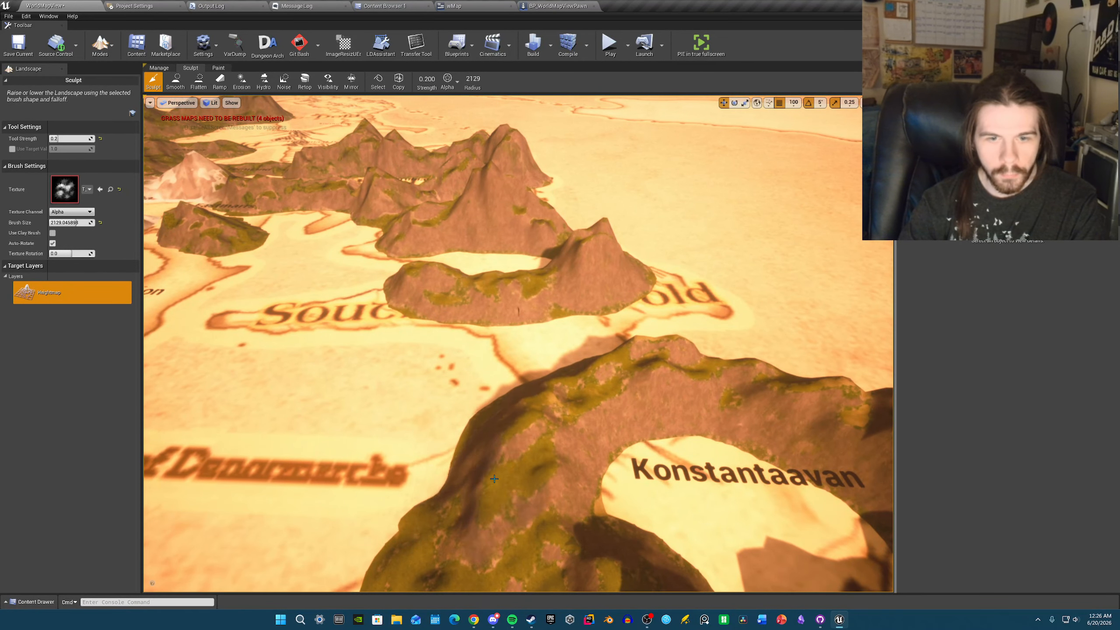
mouse_move(495, 479)
mouse_down()
mouse_move(476, 508)
mouse_move(430, 532)
mouse_move(483, 529)
mouse_up()
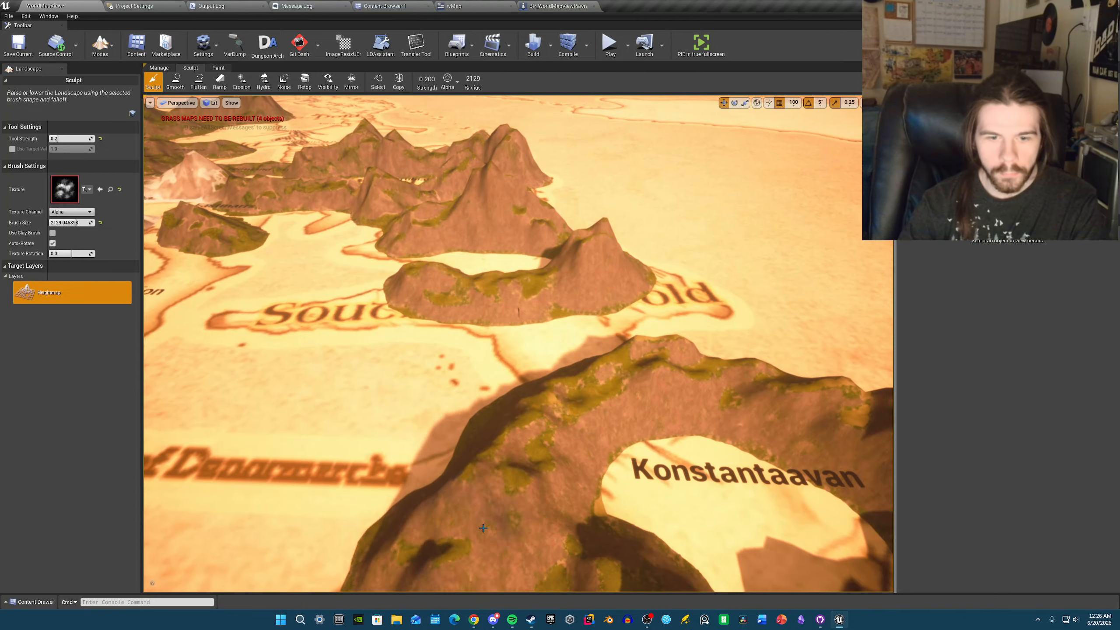
right_drag(484, 528, 462, 544)
mouse_move(484, 528)
mouse_down()
mouse_move(528, 429)
mouse_move(518, 406)
mouse_up()
mouse_move(519, 406)
right_down()
mouse_move(582, 423)
mouse_move(498, 379)
mouse_move(507, 309)
mouse_move(481, 313)
mouse_move(490, 331)
right_up()
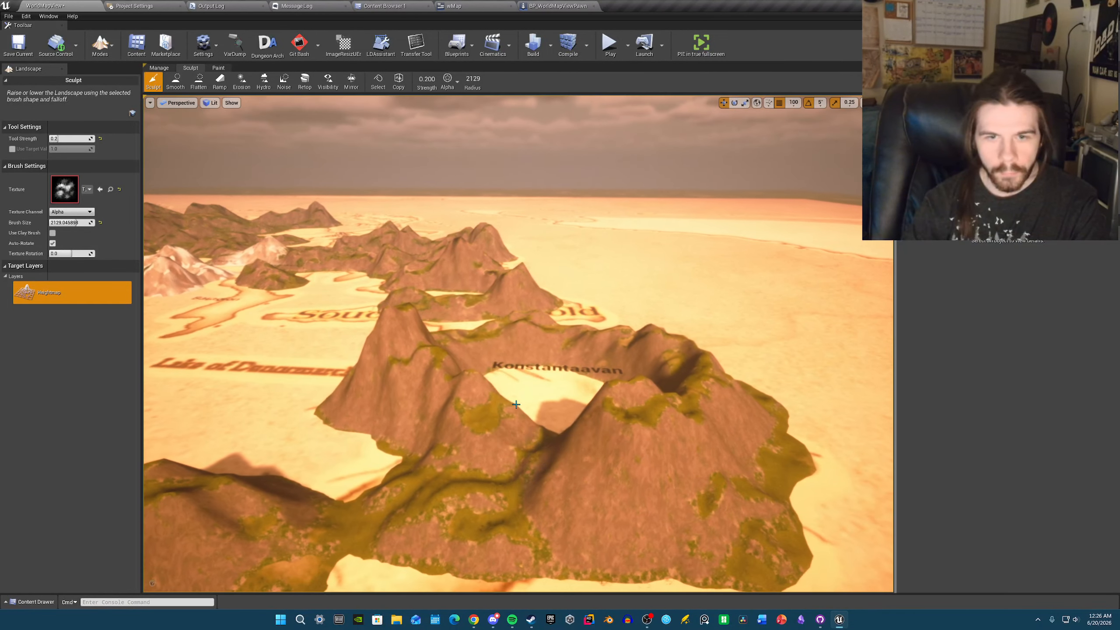
- Paint the Snow layer over the high peaks of the Konstantaavan mountain ring, then undo the last stroke along its far rim
click(218, 68)
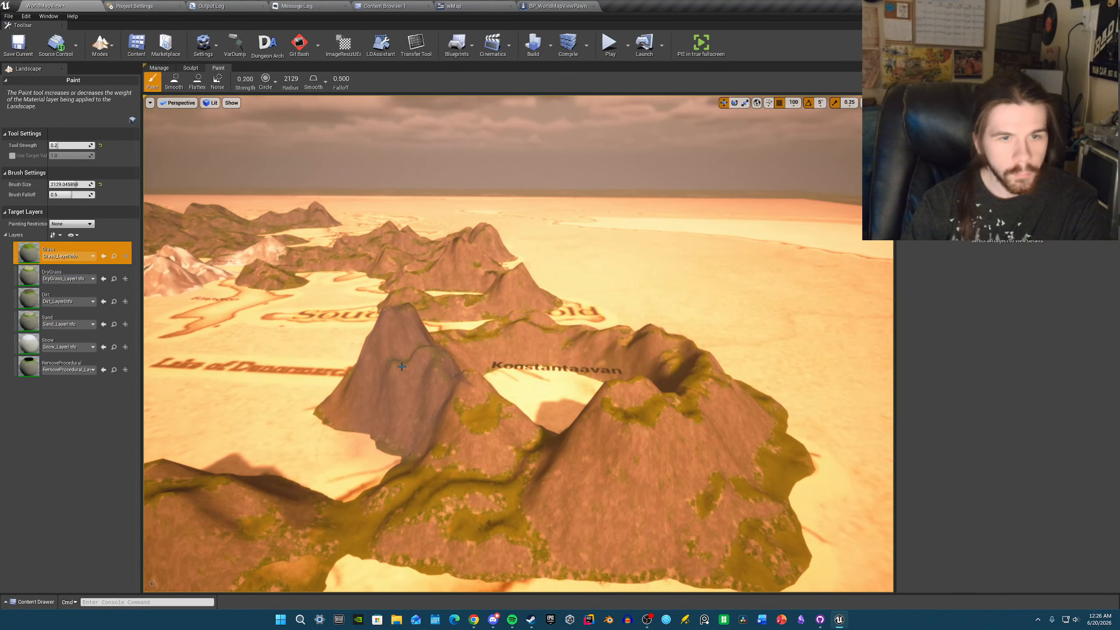
click(88, 344)
mouse_move(381, 385)
mouse_down()
mouse_move(415, 355)
mouse_move(403, 373)
mouse_up()
mouse_move(715, 442)
mouse_down()
mouse_move(675, 450)
mouse_move(536, 435)
mouse_up()
key(w)
mouse_move(536, 434)
right_down()
mouse_move(573, 408)
mouse_move(554, 481)
mouse_move(591, 488)
right_up()
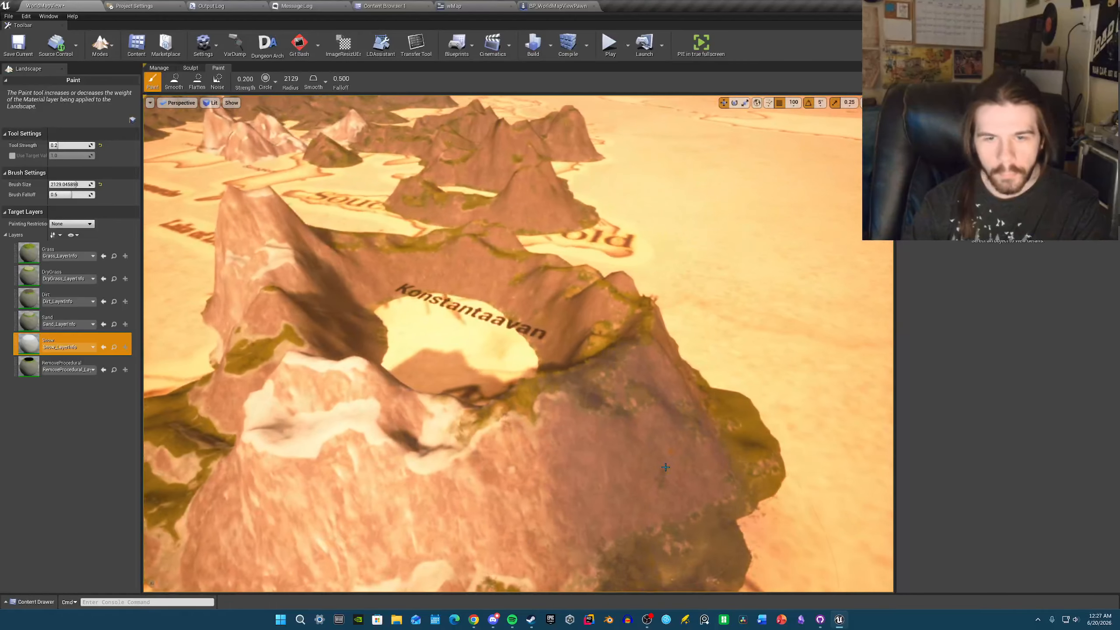
mouse_move(642, 331)
mouse_down()
mouse_move(538, 273)
mouse_move(411, 244)
mouse_up()
key(s)
right_drag(428, 253, 621, 337)
key(a)
key(ctrl+z)
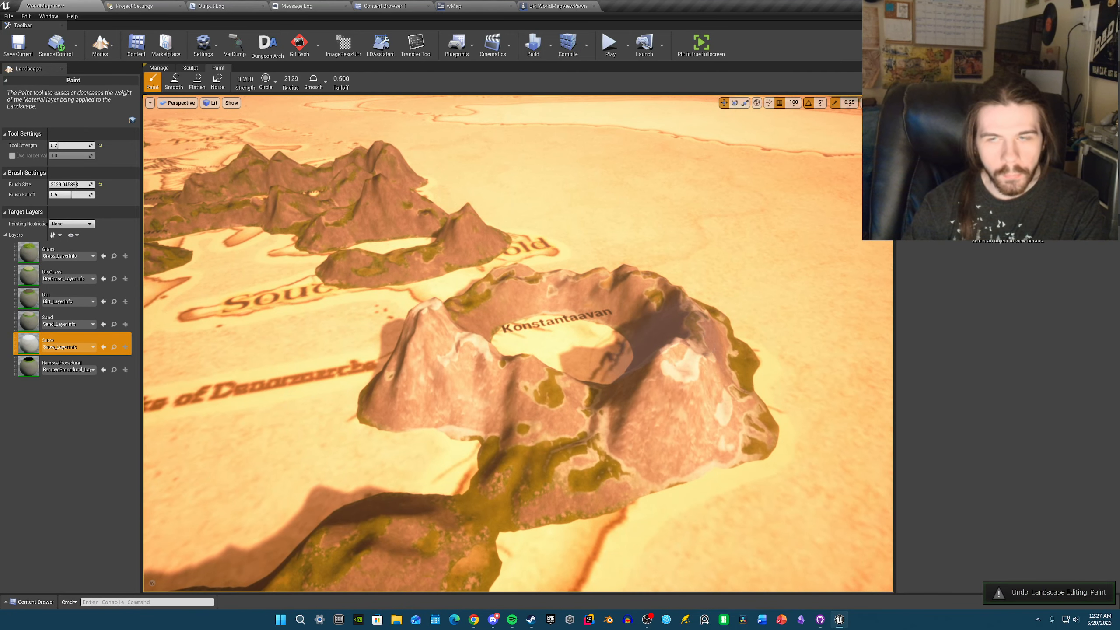
- Inspect the snow-painted Konstantaavan mountains as bare terrain with the flat world map hidden, and show the map again
key(g)
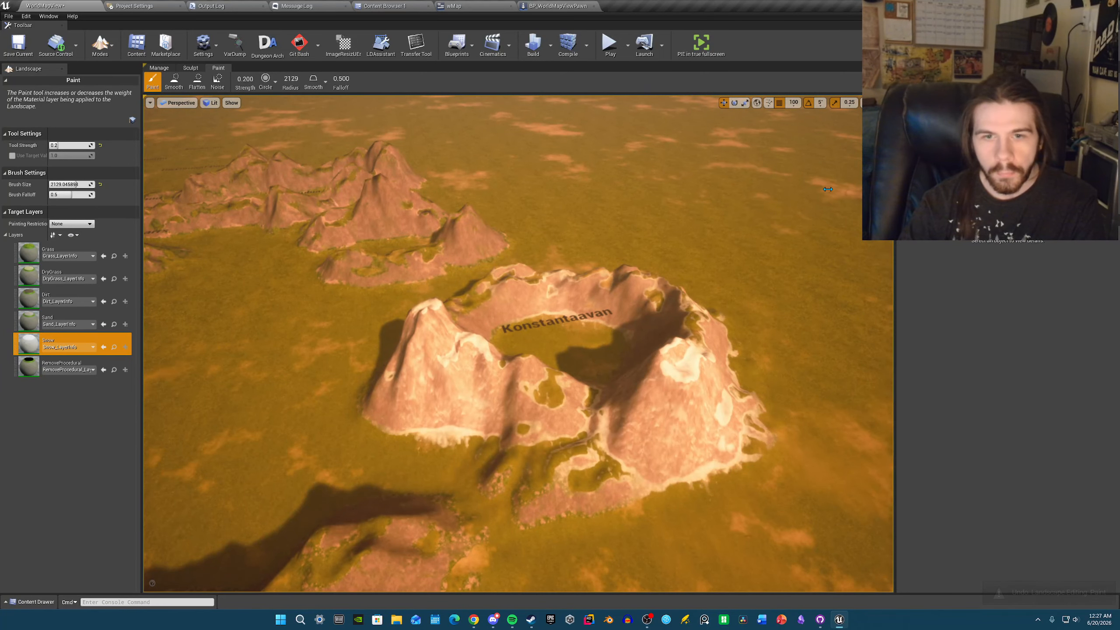
right_drag(828, 190, 760, 157)
key(w)
key(g)
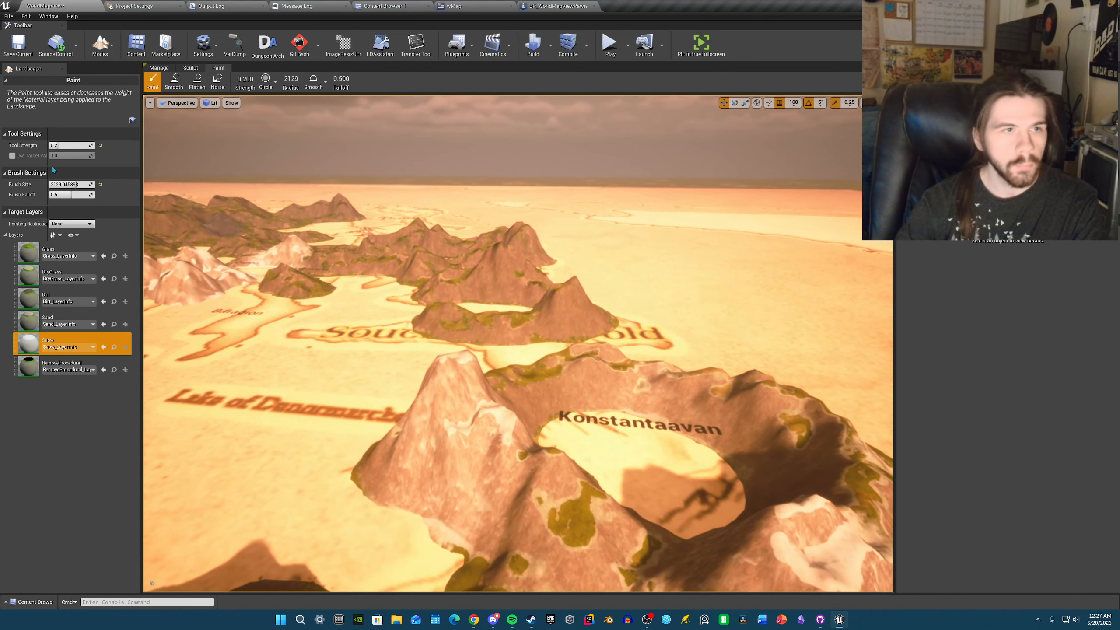
- Sculpt low terrain over the drawn Sutherwark Isles, redoing the first stroke, and lower parts of it to leave separate small islands
click(74, 246)
click(190, 70)
key(a)
mouse_move(441, 264)
right_down()
mouse_move(467, 233)
mouse_move(520, 309)
mouse_move(560, 314)
mouse_move(441, 257)
mouse_move(278, 254)
mouse_move(336, 274)
right_up()
key(s)
key(s)
right_drag(582, 315, 538, 312)
key(w)
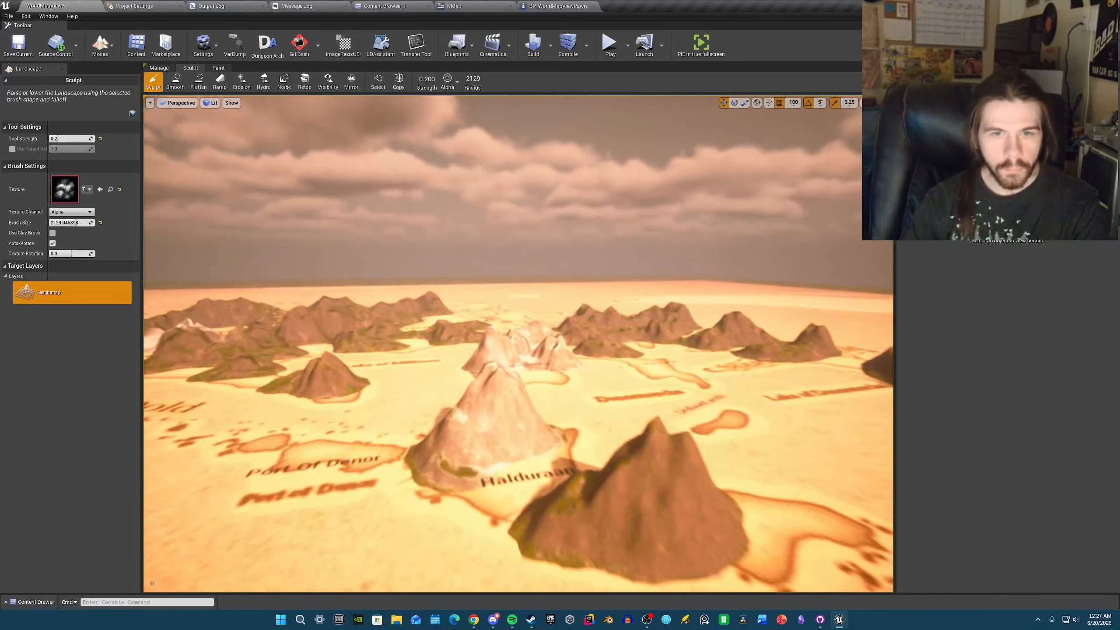
key(w)
right_drag(519, 345, 605, 402)
key(s)
key(a)
key(w)
key(s)
key(w)
key(s)
key(s)
key(w)
key(s)
key(s)
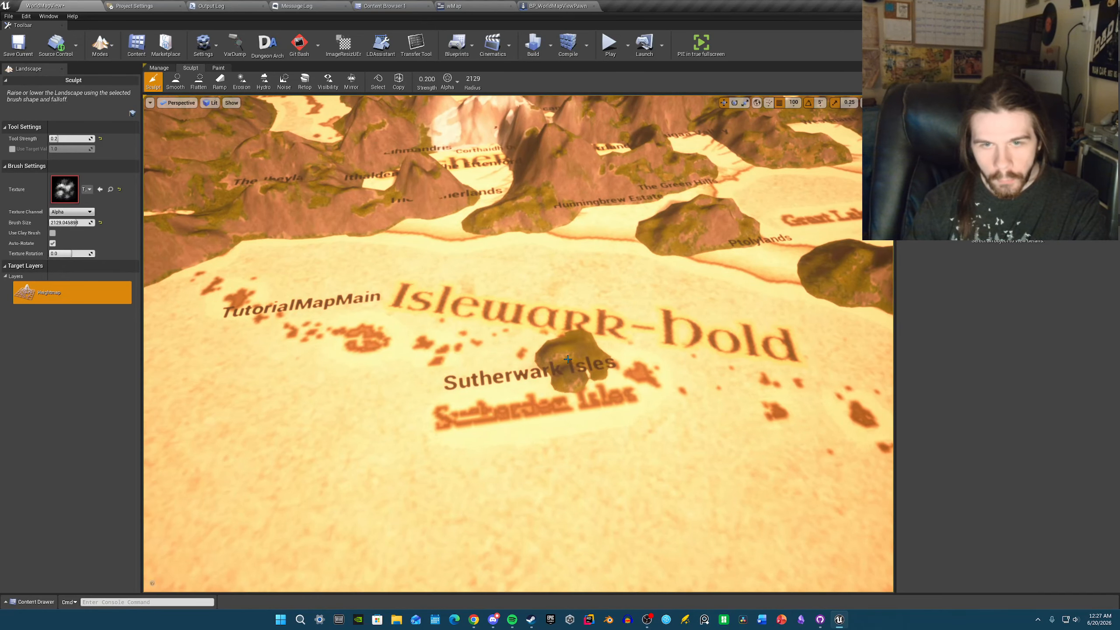
key(ctrl+z)
click(573, 360)
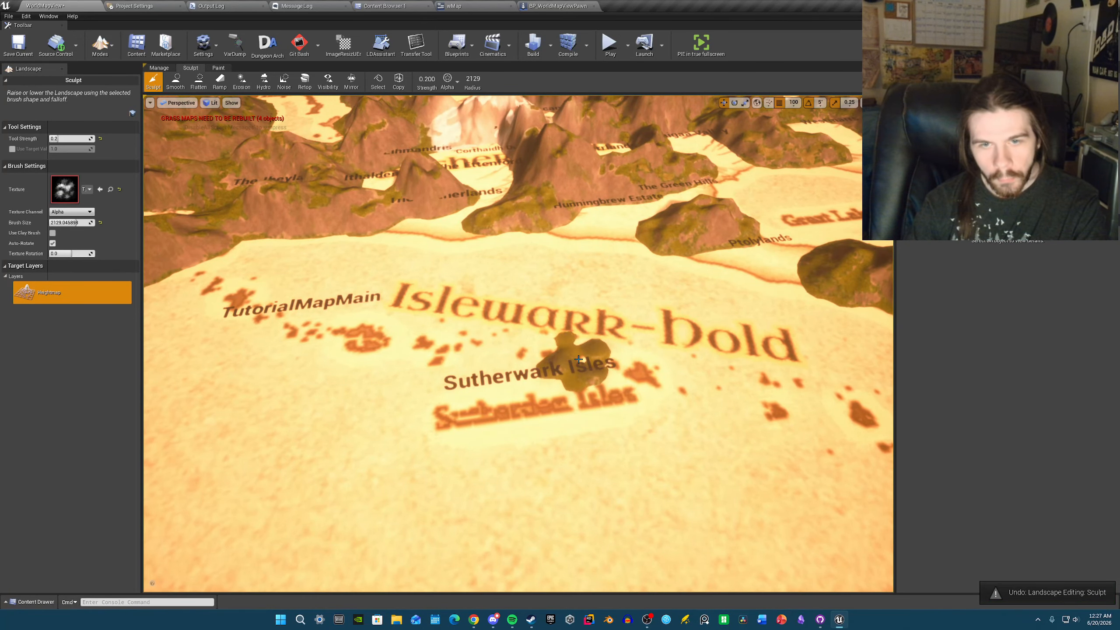
mouse_move(516, 359)
mouse_down()
mouse_move(539, 360)
mouse_move(432, 350)
mouse_up()
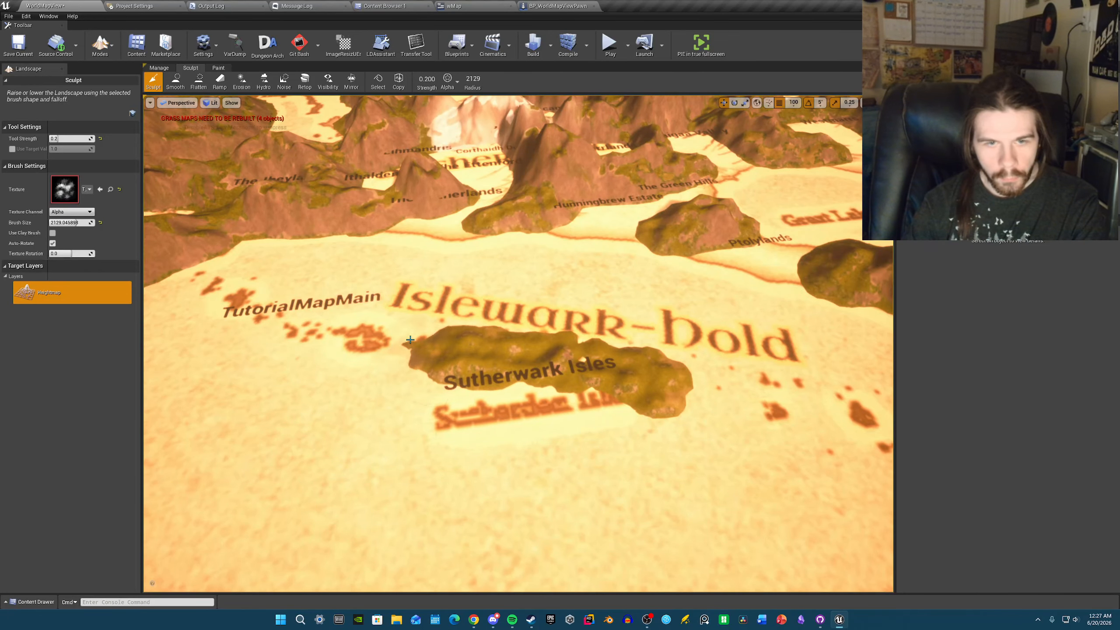
mouse_move(471, 318)
right_down()
mouse_move(403, 320)
mouse_move(472, 328)
right_up()
click(471, 318)
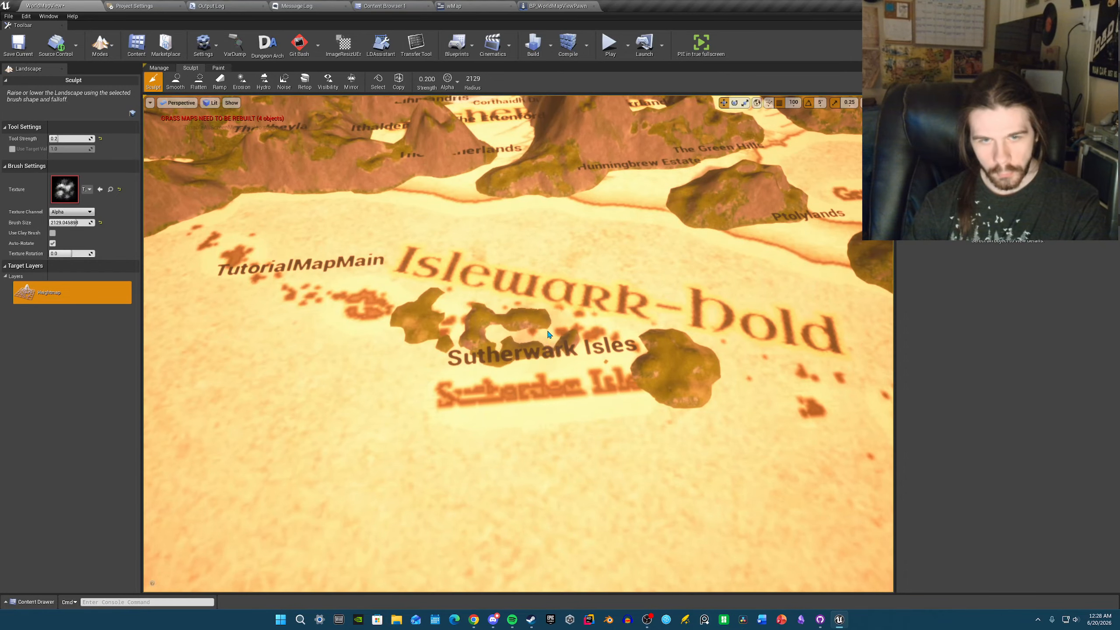
- Extend the low island terrain from the Sutherwark Isles along the drawn islets beside the TutorialMapMain label
right_drag(548, 331, 573, 322)
drag(463, 347, 348, 332)
key(s)
mouse_move(501, 327)
right_down()
mouse_move(543, 319)
mouse_move(457, 336)
mouse_move(455, 324)
mouse_move(494, 347)
right_up()
key(s)
key(w)
key(a)
mouse_move(693, 333)
mouse_down()
mouse_move(546, 349)
mouse_move(565, 351)
mouse_up()
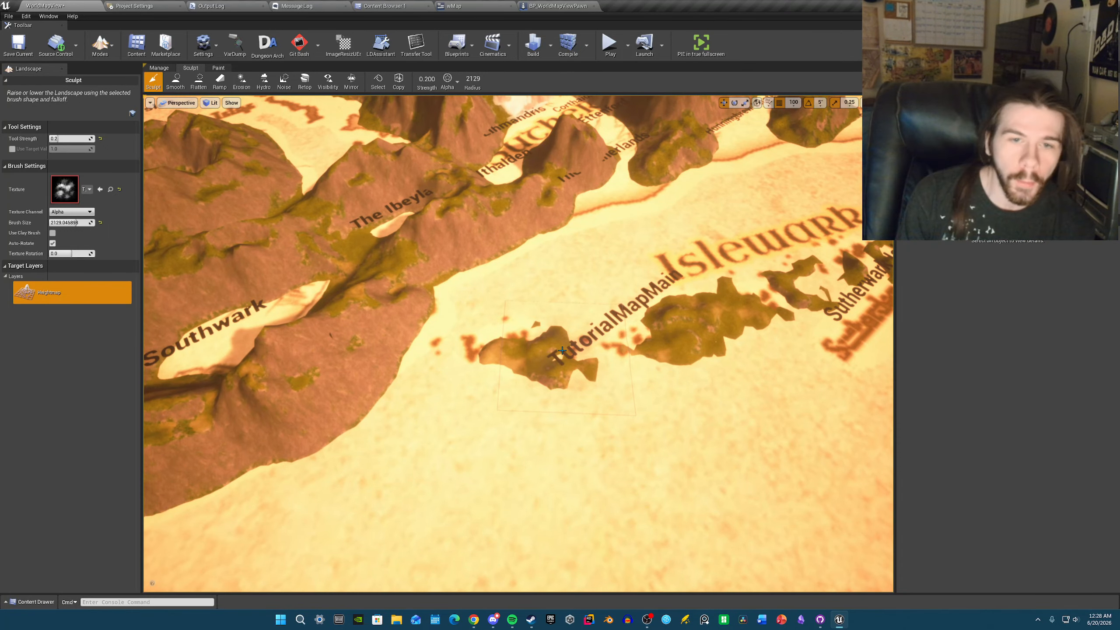
drag(628, 354, 635, 347)
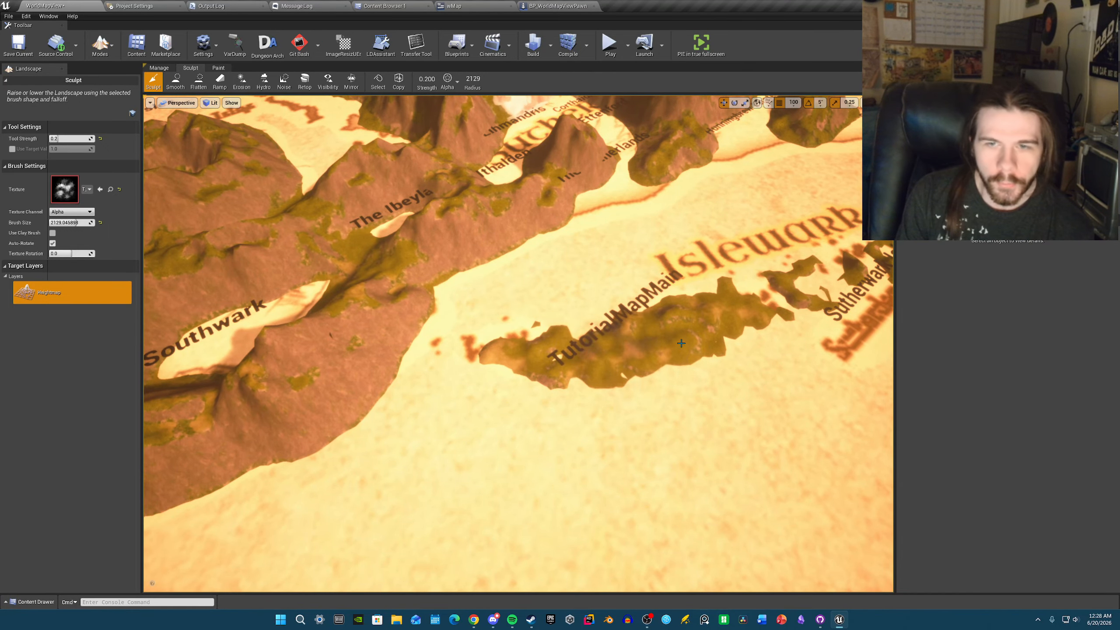
- Lower parts of the new land beside the TutorialMapMain label to break it into small islets
right_drag(741, 340, 697, 342)
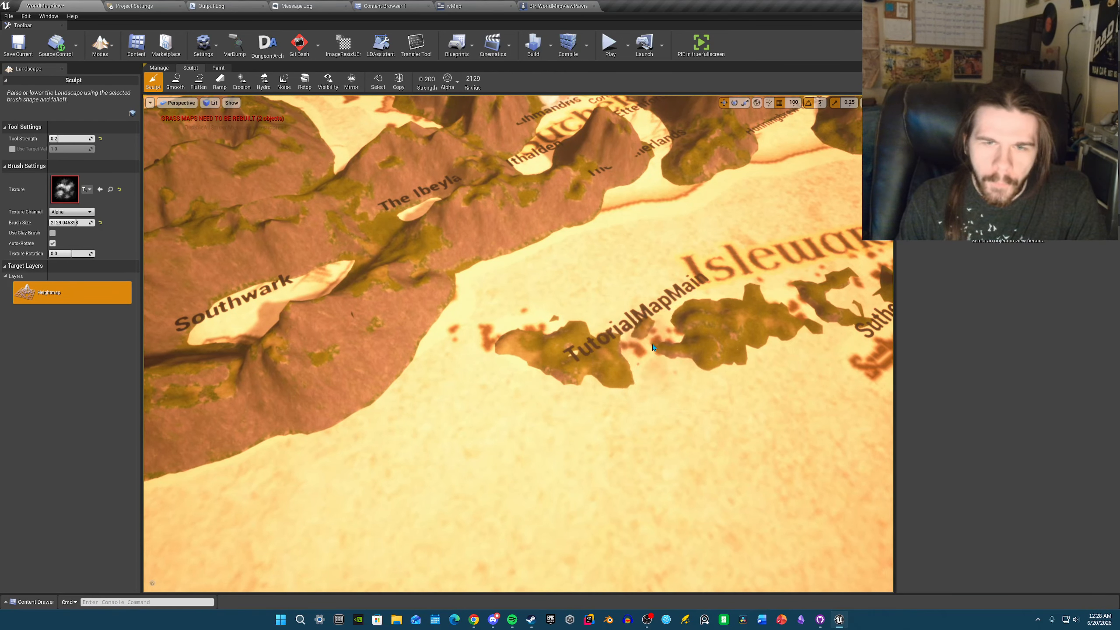
shift+click(748, 328)
shift+click(581, 358)
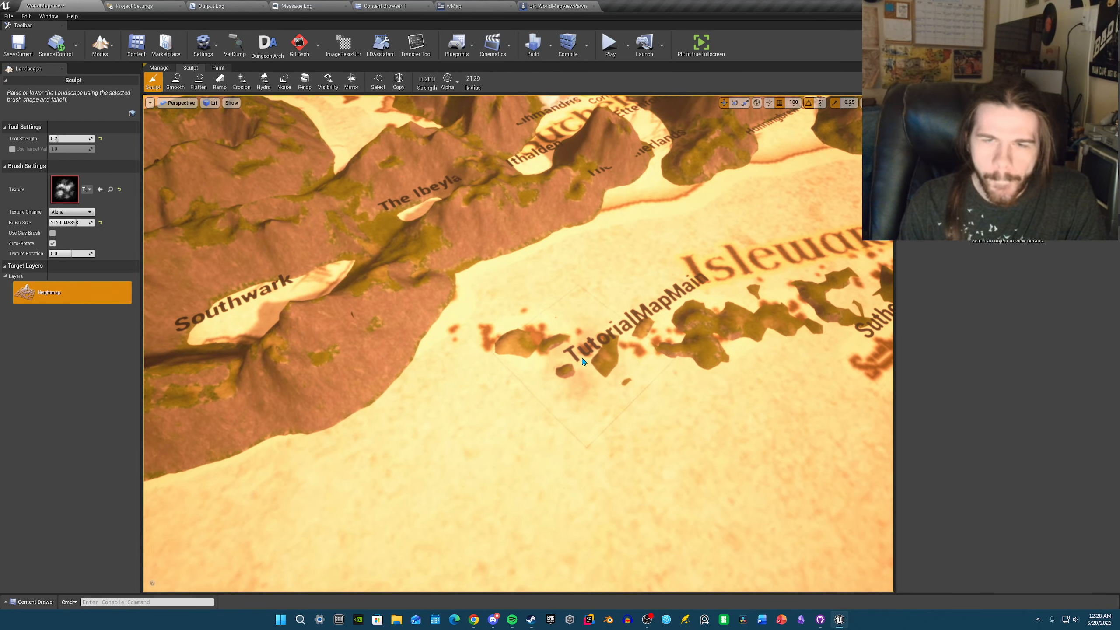
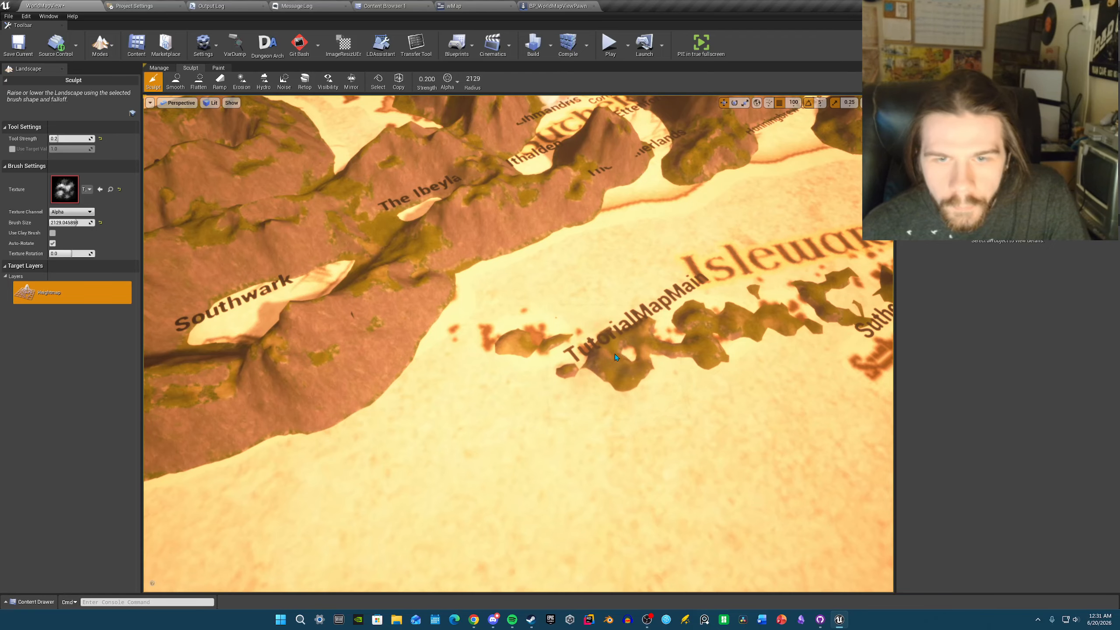
- Sculpt a mountain spur over the drawn mountains between Westmarche Isles and Westmoorlands, joining it to the range beside The Maenlands
right_drag(614, 354, 675, 347)
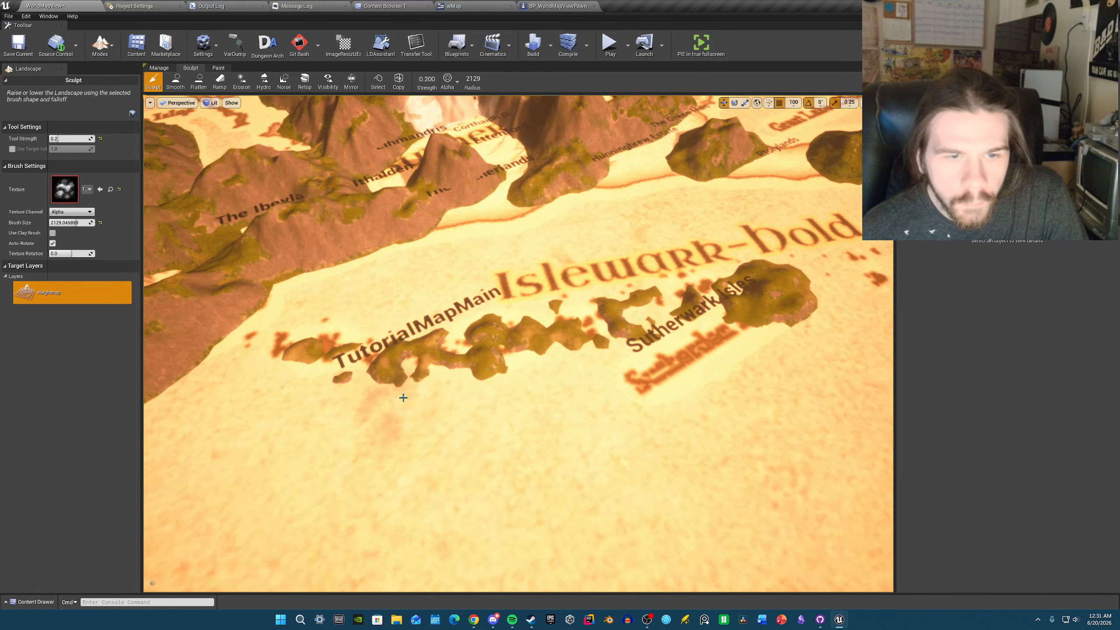
mouse_move(455, 375)
right_down()
mouse_move(560, 345)
mouse_move(533, 376)
mouse_move(531, 315)
mouse_move(525, 371)
mouse_move(507, 324)
mouse_move(543, 342)
mouse_move(545, 361)
right_up()
key(w)
key(s)
key(w)
mouse_move(445, 428)
mouse_down()
mouse_move(365, 428)
mouse_move(384, 438)
mouse_move(371, 443)
mouse_move(467, 404)
mouse_move(574, 401)
mouse_move(529, 415)
mouse_move(484, 400)
mouse_move(465, 417)
mouse_move(552, 408)
mouse_up()
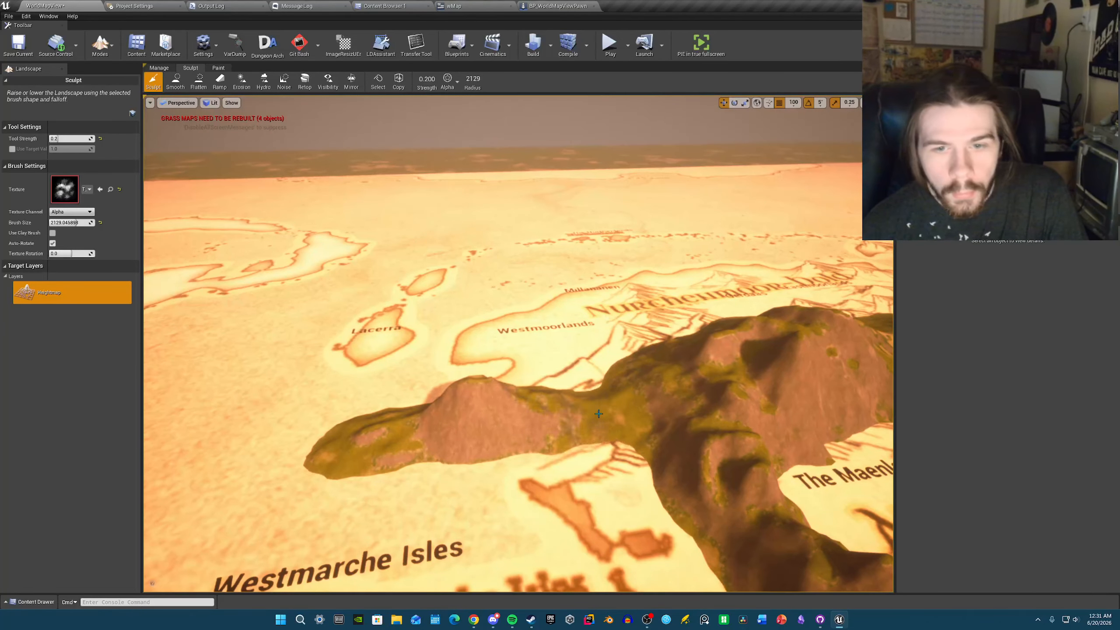
mouse_move(630, 424)
mouse_down()
mouse_move(637, 465)
mouse_move(610, 466)
mouse_up()
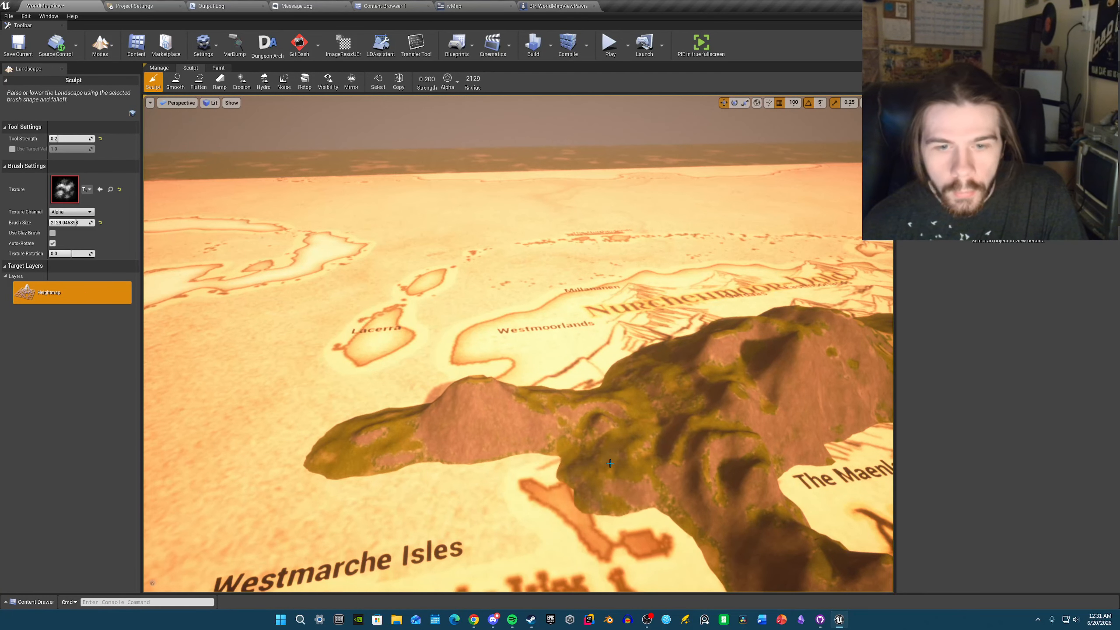
- Compare the new spur with the drawn mountains by undoing and redoing its last stroke, and raise its outer end into a peak
right_drag(610, 463, 607, 479)
key(s)
key(ctrl+z)
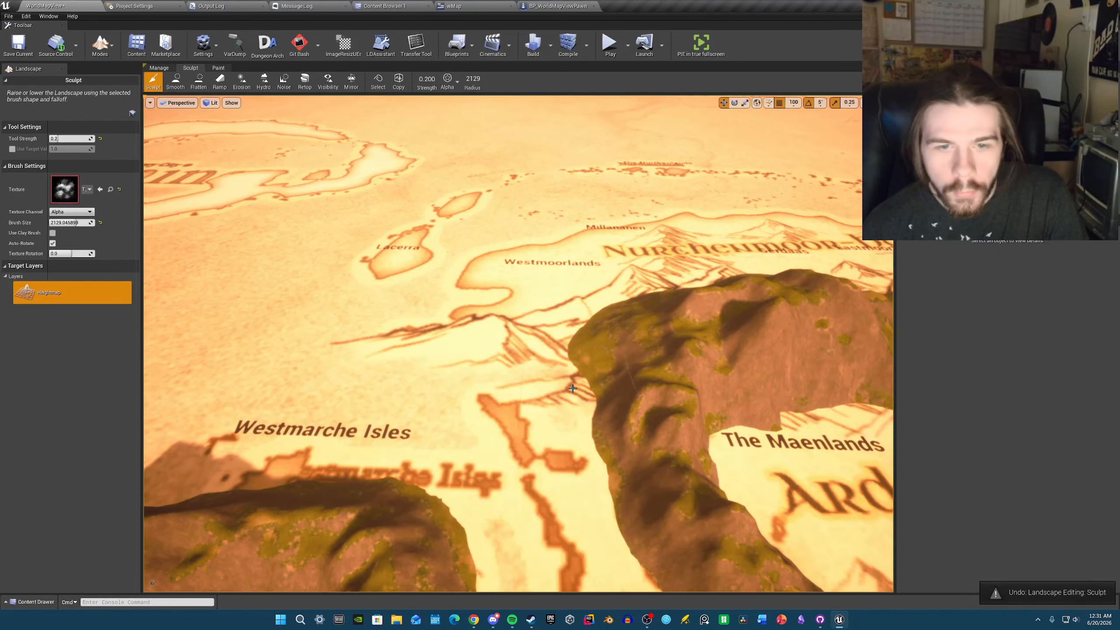
key(ctrl+y)
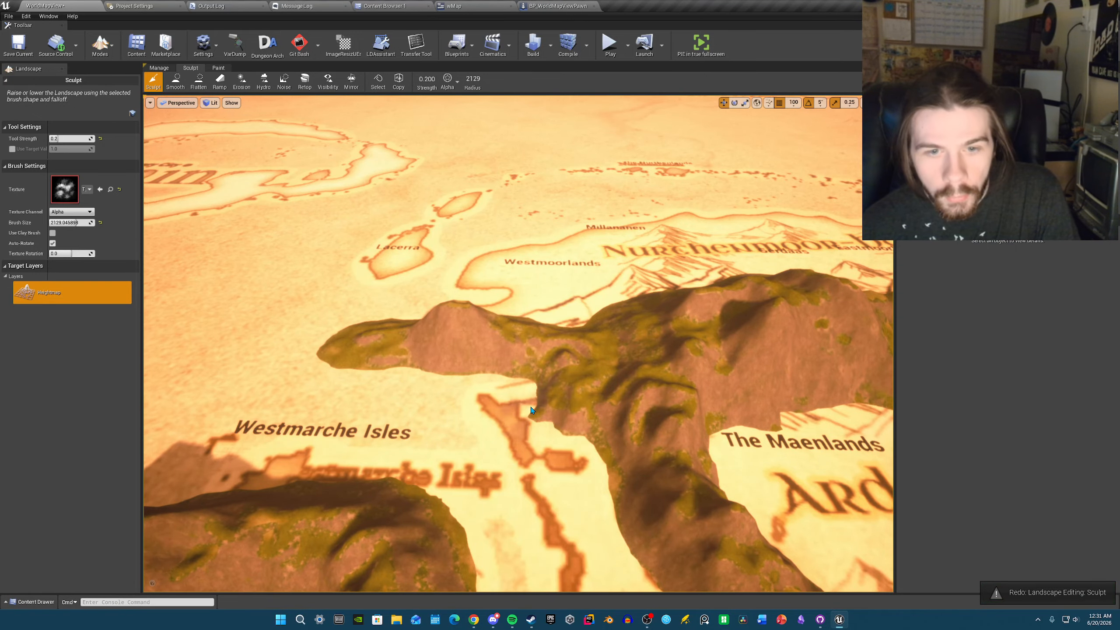
right_drag(486, 375, 459, 358)
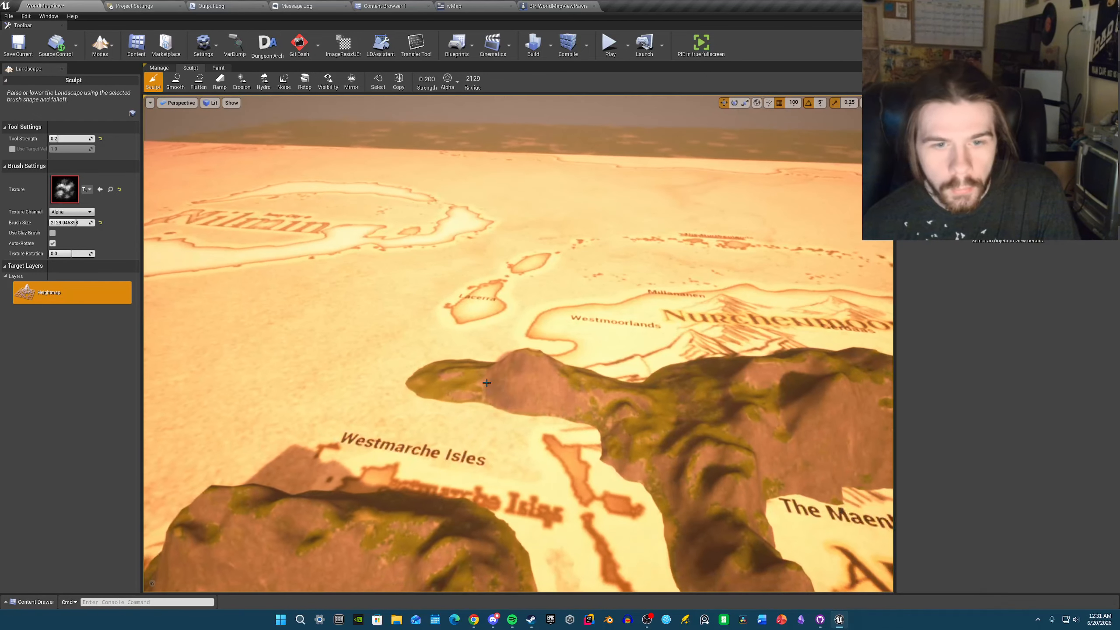
mouse_move(484, 382)
mouse_down()
mouse_move(448, 369)
mouse_move(528, 356)
mouse_up()
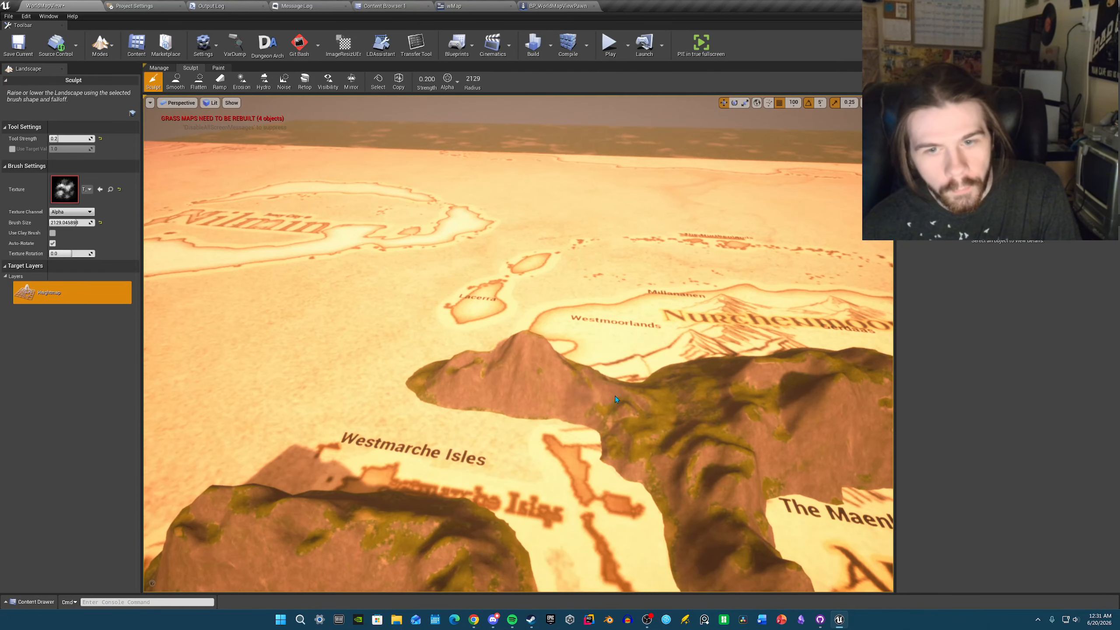
- Sculpt a mountain spur over the drawn peaks between the Westmoorlands and Gerdaas labels, ending in a peak near Millananen
right_drag(670, 410, 714, 417)
key(s)
right_drag(542, 276, 552, 225)
key(s)
key(w)
mouse_move(523, 417)
right_down()
mouse_move(525, 455)
mouse_move(523, 417)
right_up()
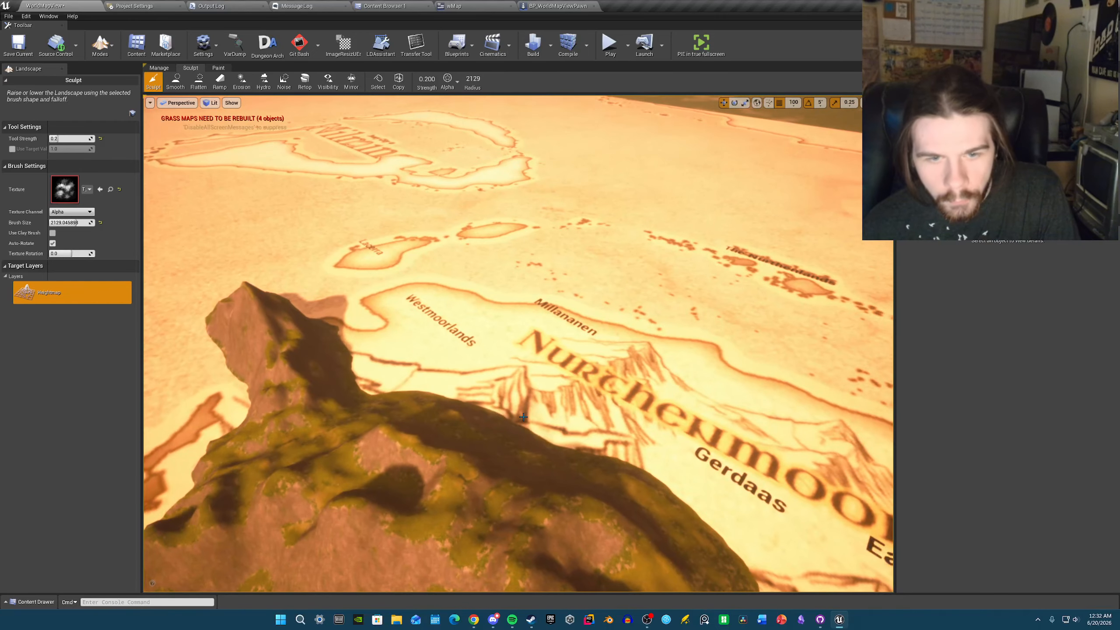
mouse_move(507, 396)
mouse_down()
mouse_move(641, 371)
mouse_move(603, 352)
mouse_move(656, 354)
mouse_move(618, 392)
mouse_move(614, 450)
mouse_up()
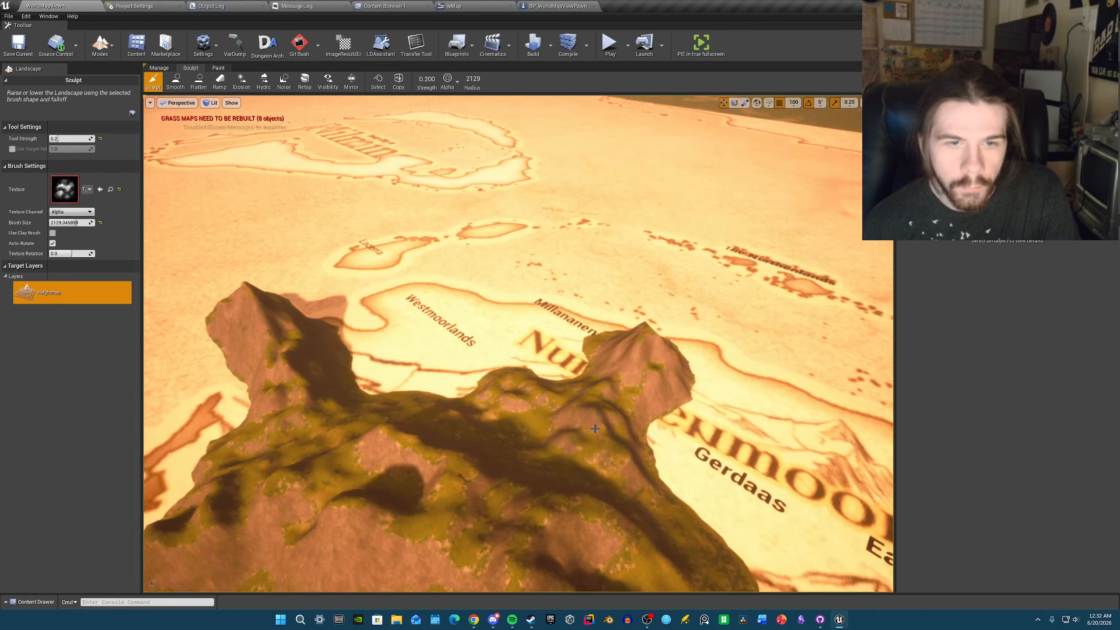
- Build up the mountain range between Westmoorlands and The Maenlands with another sculpt stroke
key(a)
right_drag(595, 428, 630, 413)
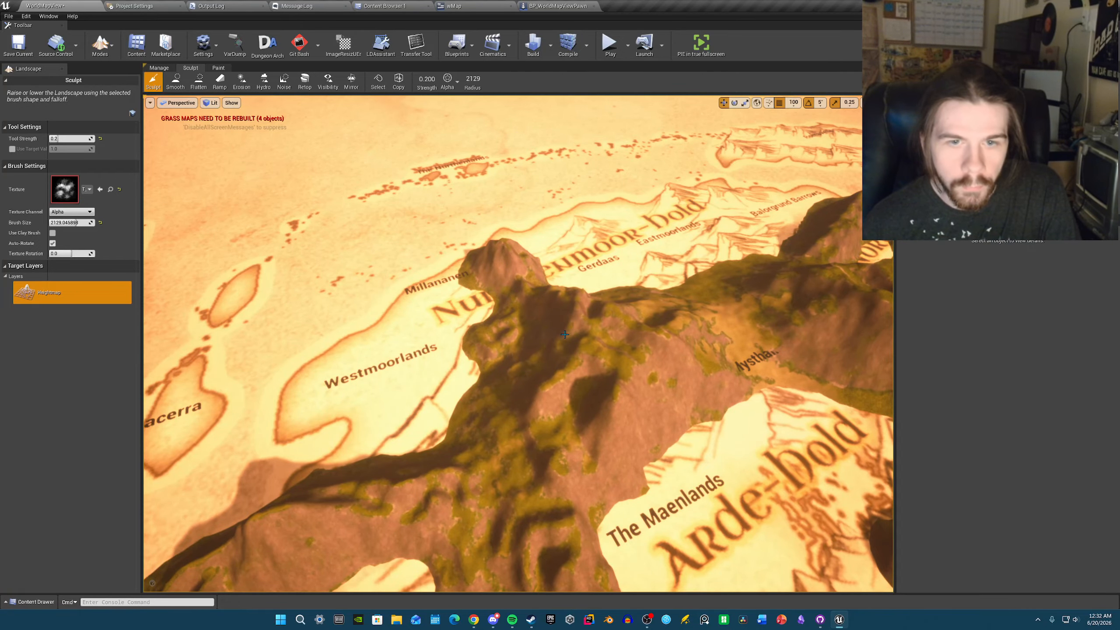
key(s)
mouse_move(591, 398)
right_down()
mouse_move(596, 413)
mouse_move(582, 408)
mouse_move(591, 398)
right_up()
key(w)
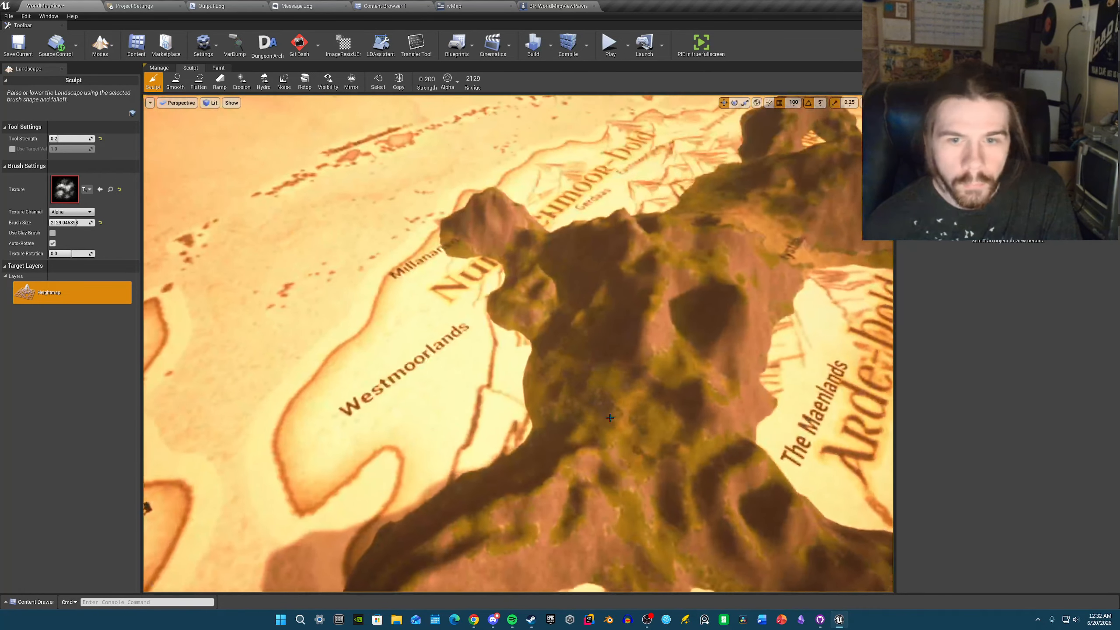
drag(590, 397, 609, 412)
- Paint the Snow layer over the high peaks of the range between the Arde-hold and Denor-hold labels
key(d)
mouse_move(608, 412)
right_down()
mouse_move(582, 424)
mouse_move(551, 397)
mouse_move(489, 393)
mouse_move(511, 342)
mouse_move(593, 345)
mouse_move(547, 315)
right_up()
key(s)
key(d)
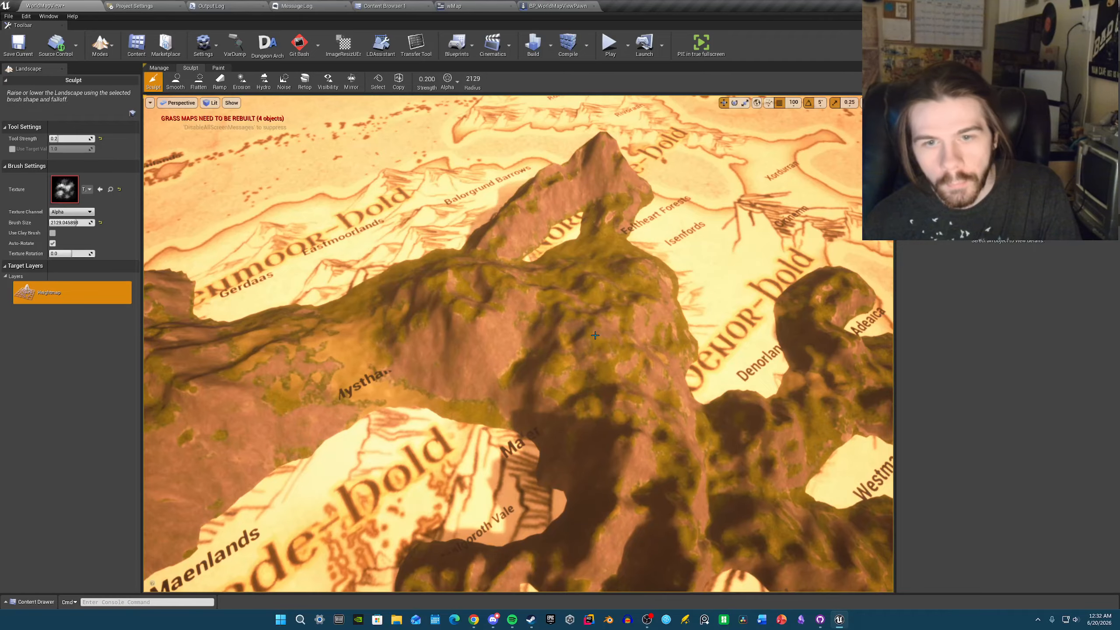
right_drag(645, 408, 529, 395)
key(d)
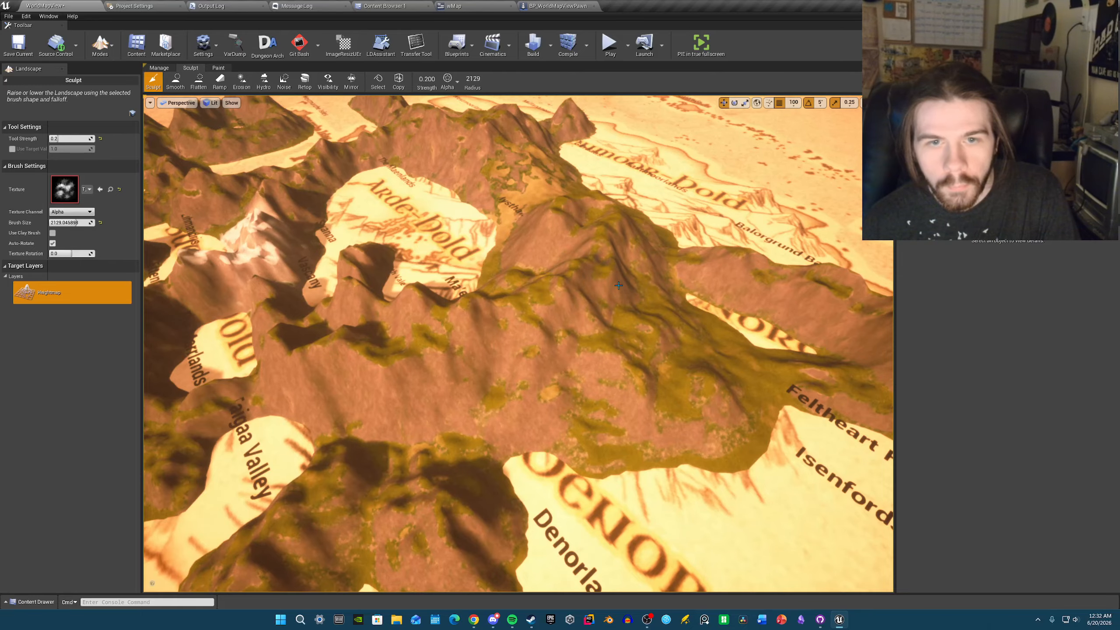
key(a)
mouse_move(594, 268)
right_down()
mouse_move(577, 296)
mouse_move(626, 220)
mouse_move(530, 359)
mouse_move(561, 390)
mouse_move(558, 422)
mouse_move(565, 360)
mouse_move(569, 417)
mouse_move(577, 333)
mouse_move(573, 404)
mouse_move(568, 385)
right_up()
key(w)
key(s)
key(w)
key(s)
key(w)
key(s)
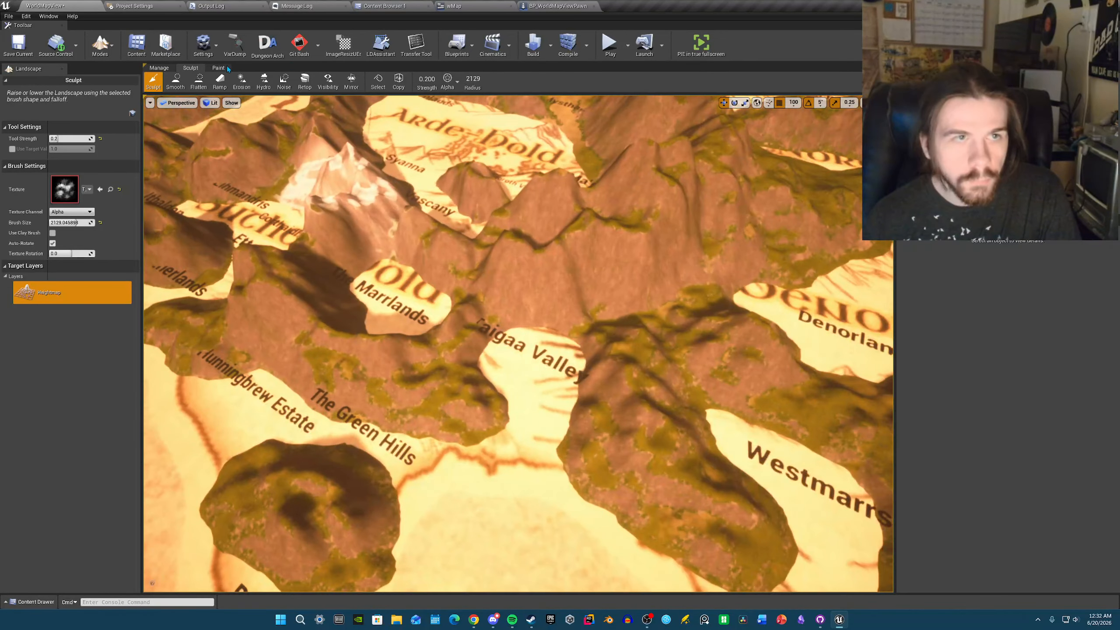
click(221, 69)
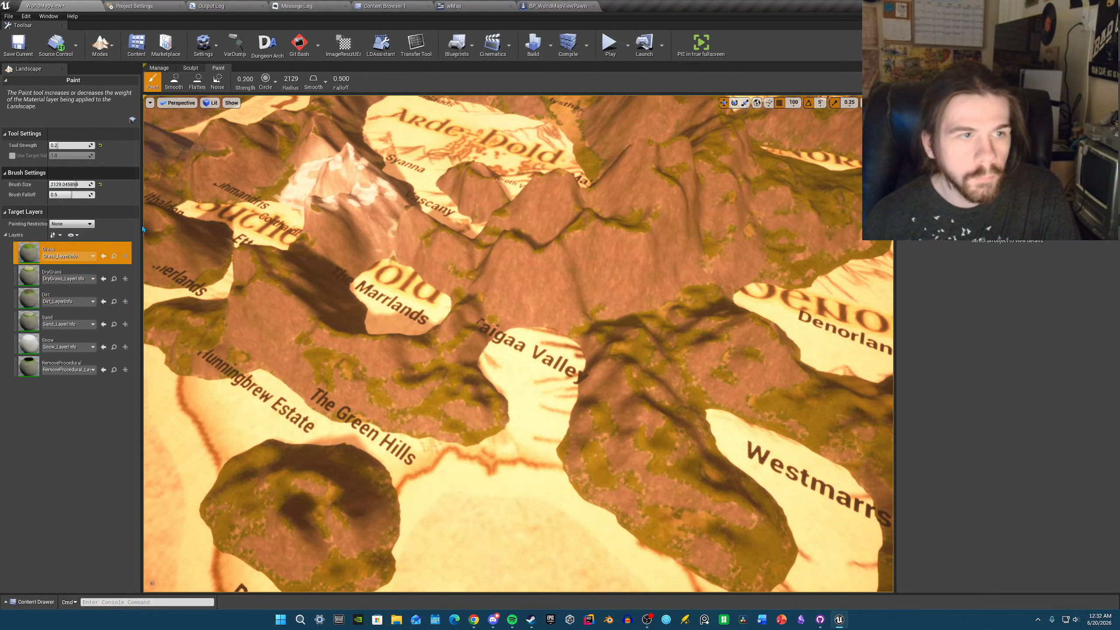
click(73, 344)
key(a)
right_drag(541, 265, 581, 234)
mouse_move(545, 243)
mouse_down()
mouse_move(516, 243)
mouse_move(473, 286)
mouse_up()
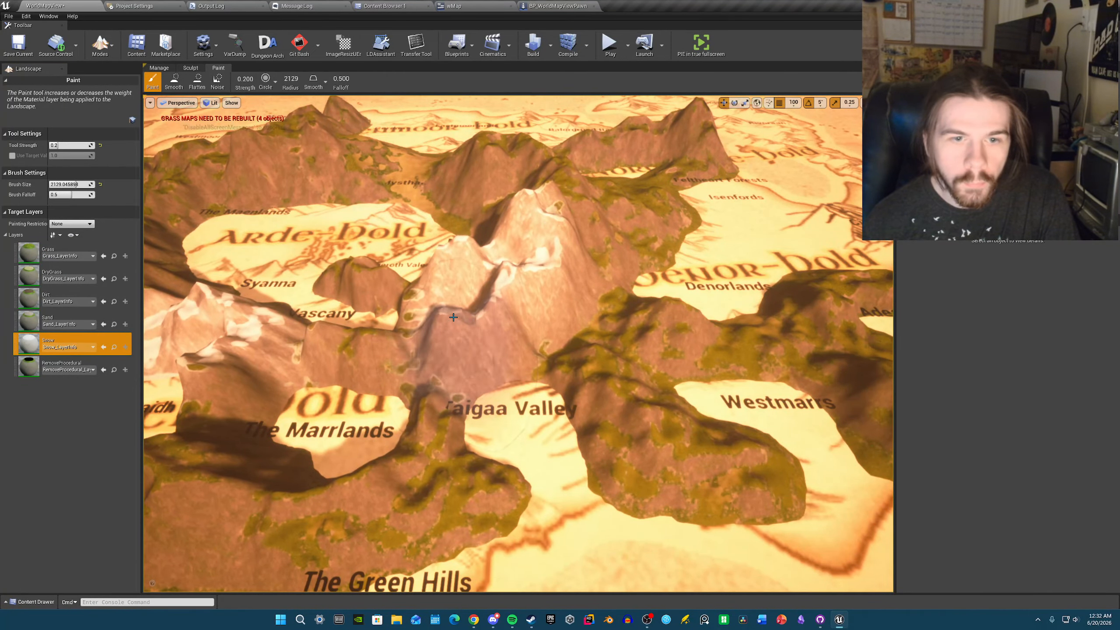
- Paint the Snow layer along the ridge from the peaks above Denor-hold to the high mountain beside the Mysthall Mountains
key(s)
right_drag(481, 293, 384, 305)
key(d)
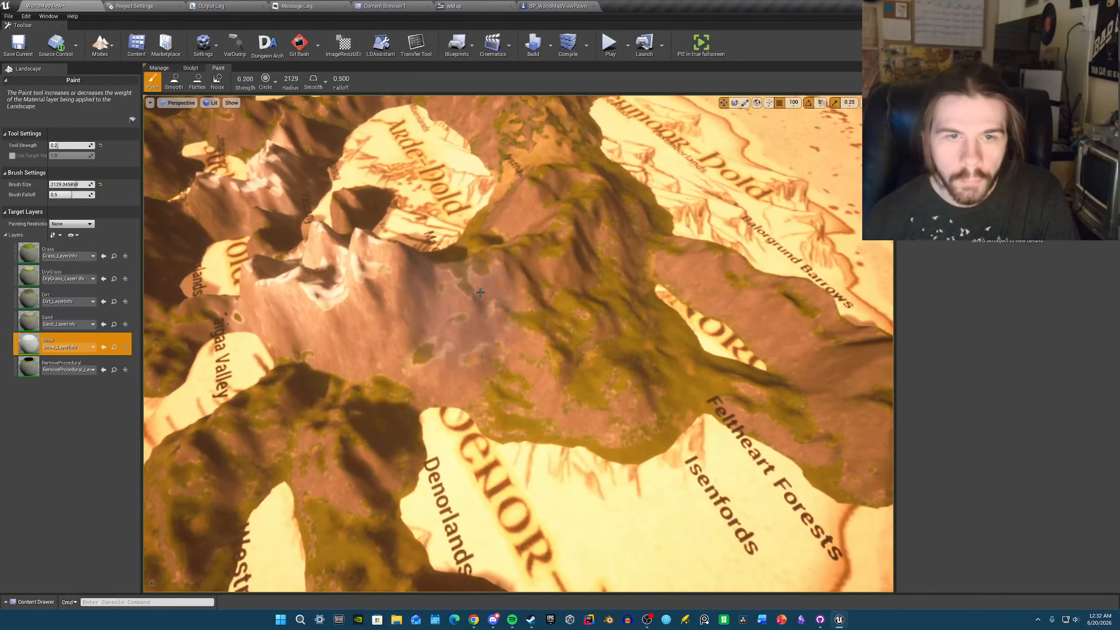
mouse_move(481, 292)
mouse_down()
mouse_move(538, 313)
mouse_move(555, 232)
mouse_up()
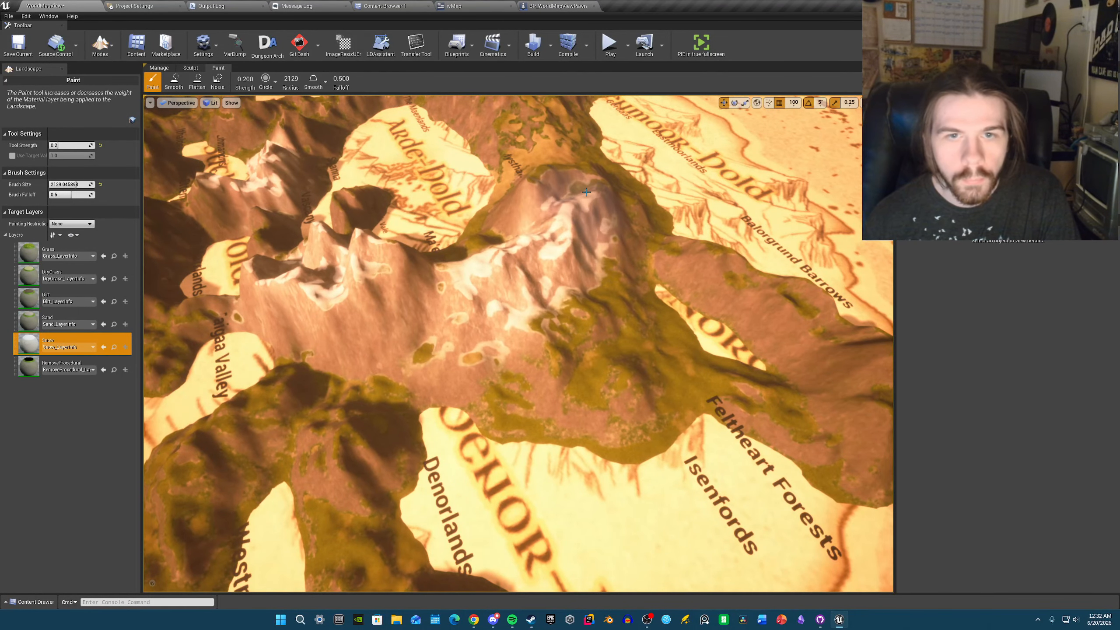
drag(571, 179, 587, 190)
key(s)
right_drag(586, 191, 664, 181)
key(a)
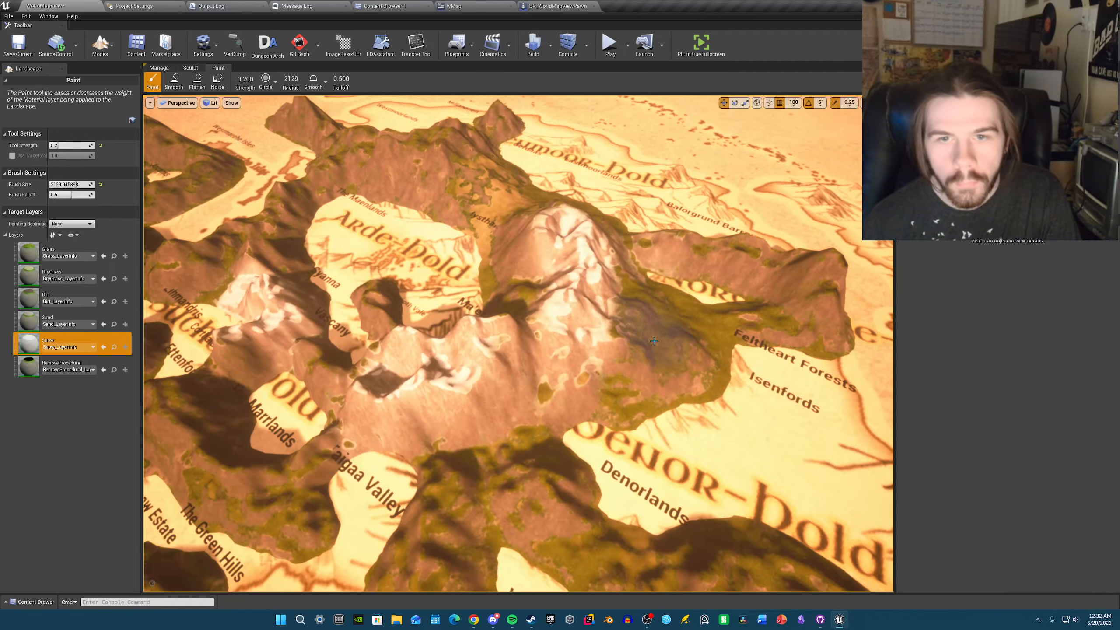
- Paint the Snow layer over the spur running out towards the Feltheart Forests label
right_drag(647, 344, 696, 322)
drag(690, 297, 677, 338)
key(a)
mouse_move(677, 338)
right_down()
mouse_move(688, 349)
mouse_move(723, 322)
mouse_move(666, 333)
right_up()
key(a)
- Paint the Snow layer over the peaks ringing Arde-hold, from above Sucher-hold up to The Maenlands
mouse_move(543, 256)
mouse_down()
mouse_move(518, 253)
mouse_move(534, 273)
mouse_up()
right_drag(534, 273, 525, 335)
drag(516, 273, 446, 380)
right_drag(490, 309, 459, 309)
drag(553, 239, 553, 189)
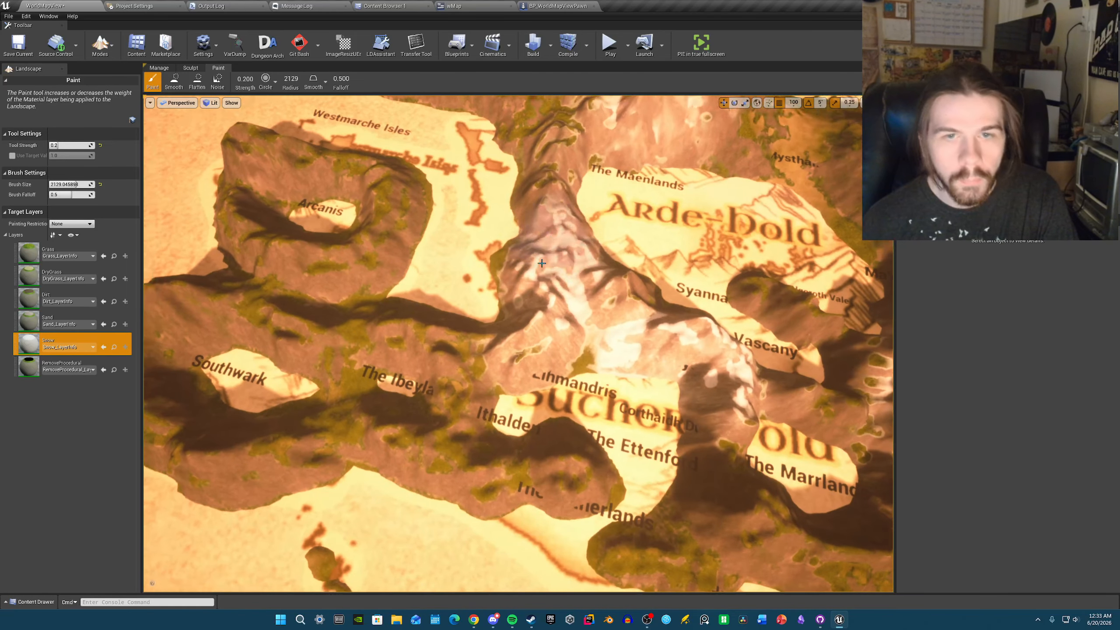
mouse_move(553, 189)
right_down()
mouse_move(553, 146)
mouse_move(481, 195)
right_up()
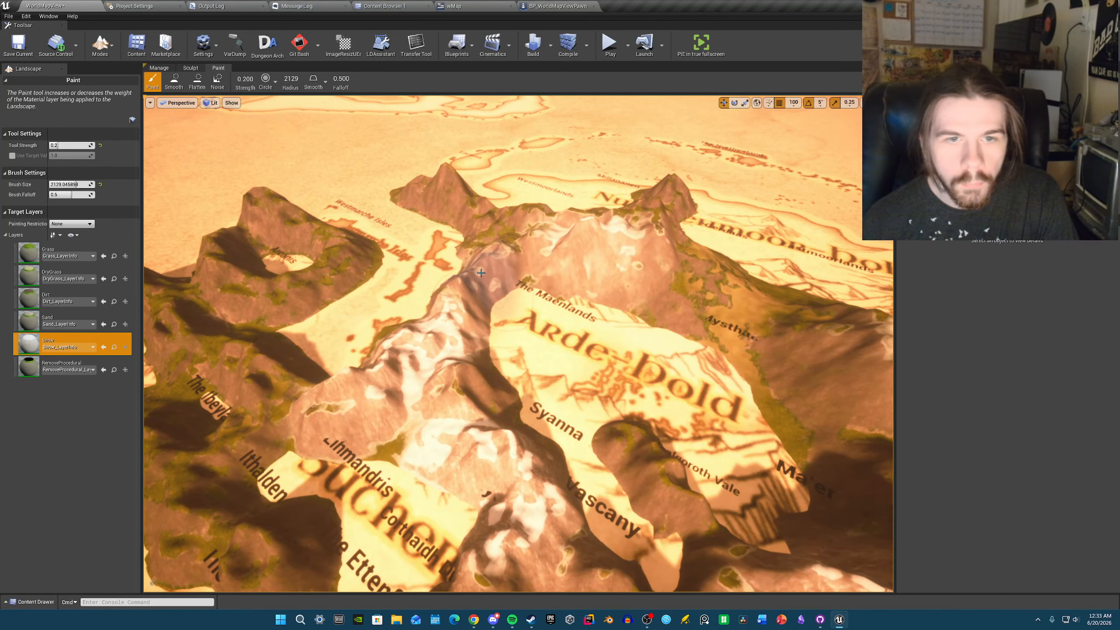
- Examine the snow-capped ranges from several angles, with and without the map overlay shown
mouse_move(722, 253)
right_down()
mouse_move(681, 214)
mouse_move(794, 301)
mouse_move(847, 291)
mouse_move(723, 260)
right_up()
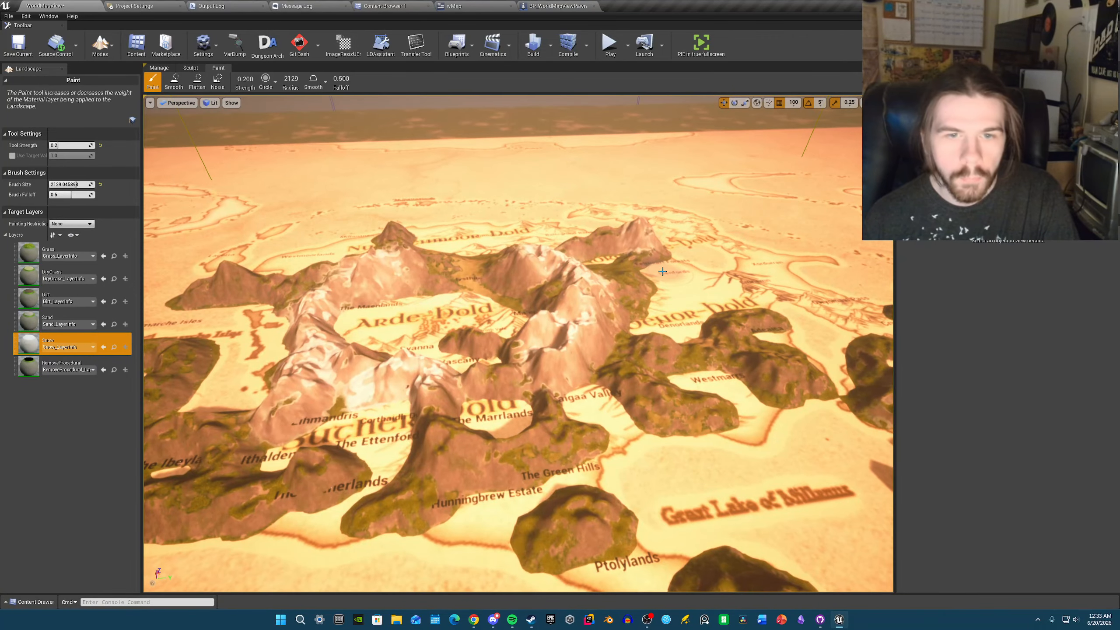
key(g)
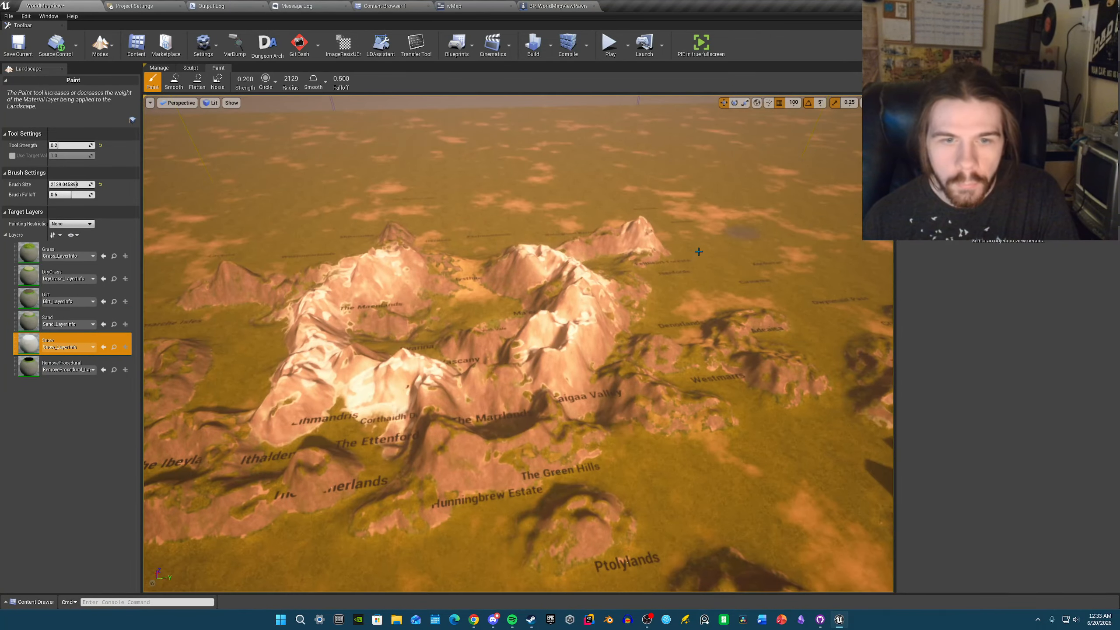
right_drag(699, 252, 671, 283)
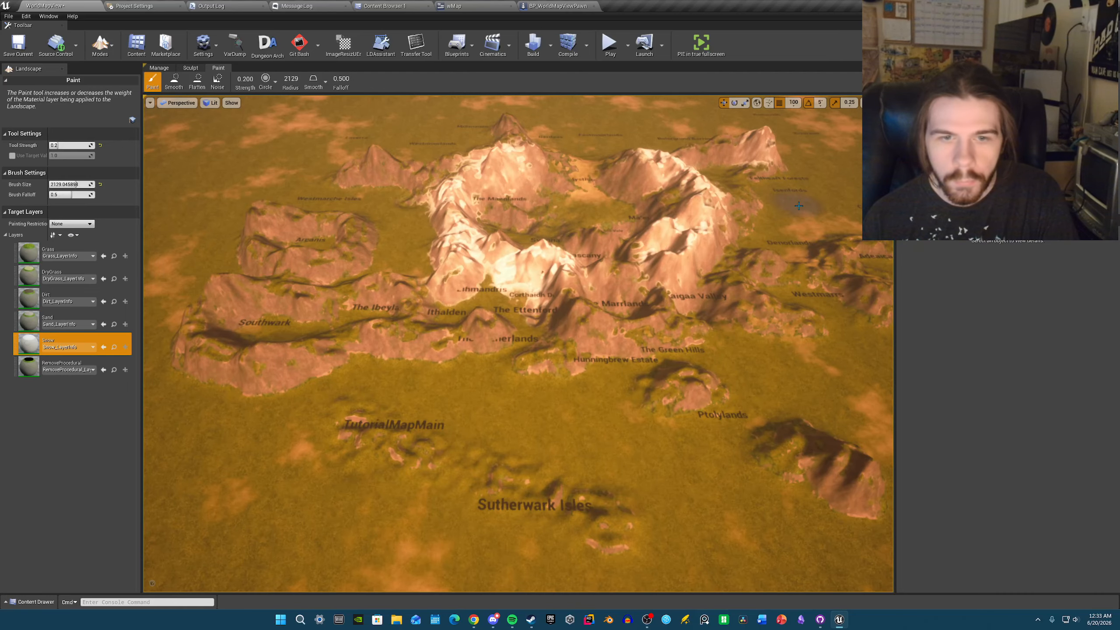
key(d)
right_drag(691, 230, 692, 223)
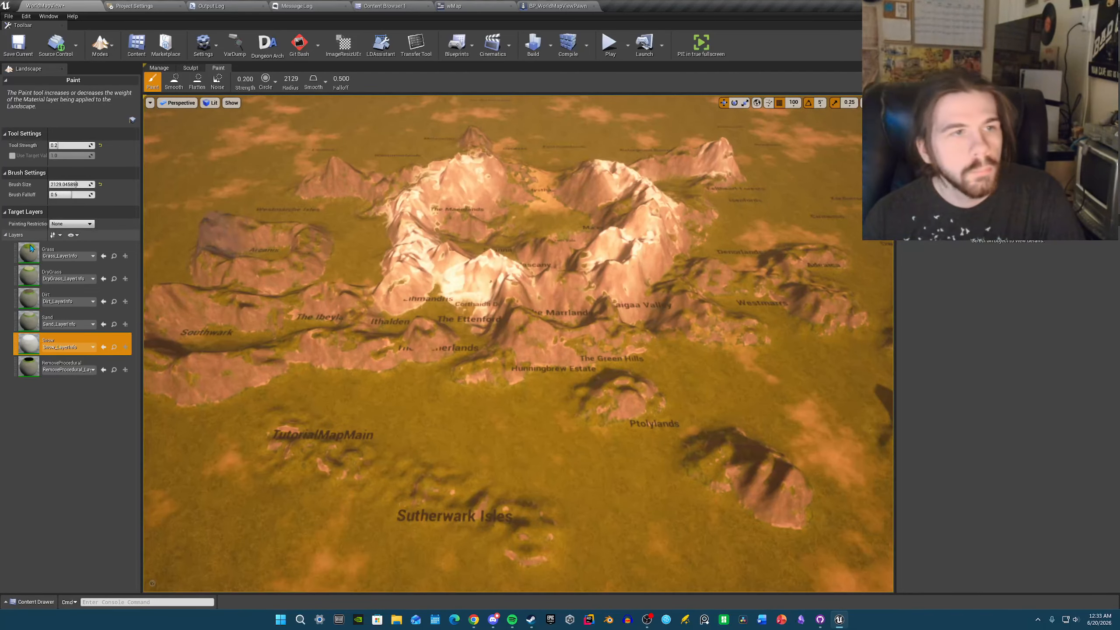
click(191, 68)
right_drag(408, 229, 400, 215)
key(w)
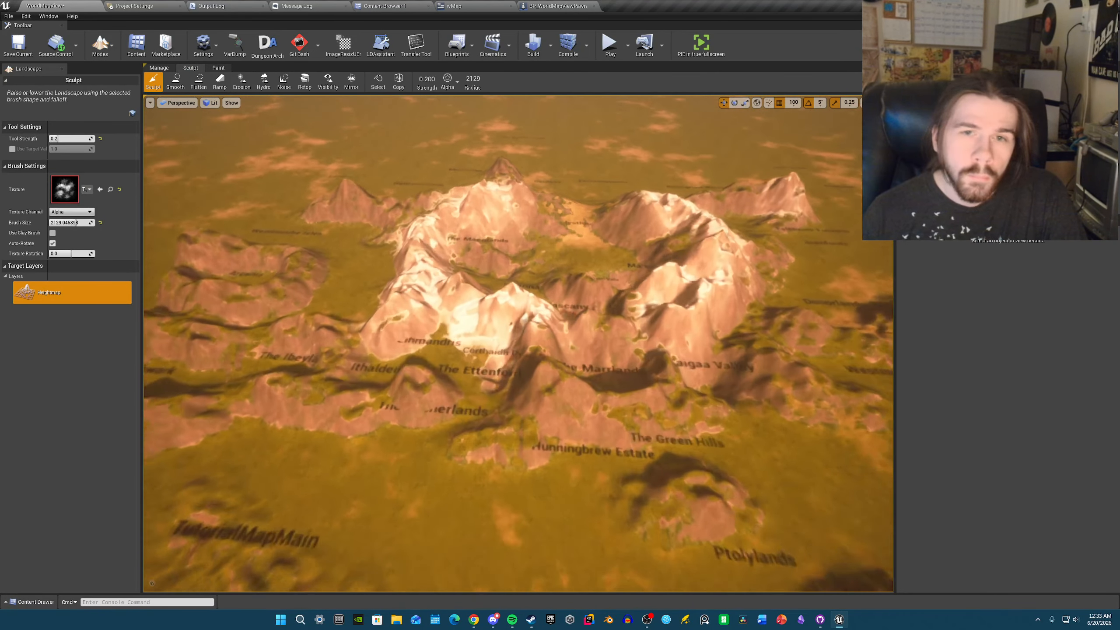
key(g)
key(w)
right_drag(446, 420, 429, 398)
key(s)
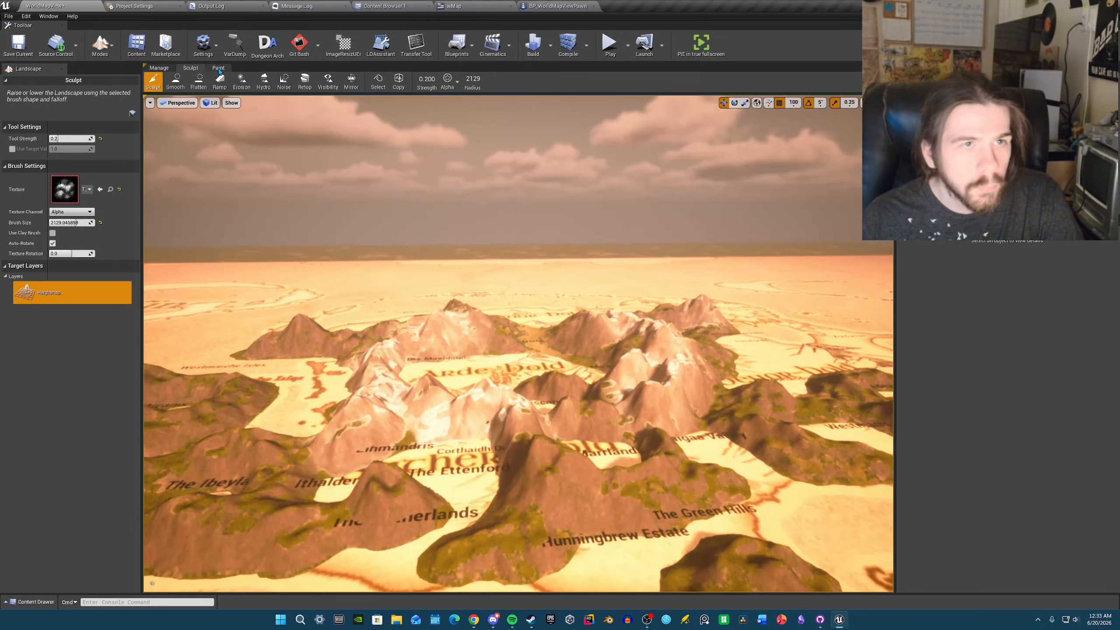
- Dab the Snow layer onto the peaks between Arde-hold and Taigaa Valley, and select the Grass layer
click(219, 68)
click(622, 377)
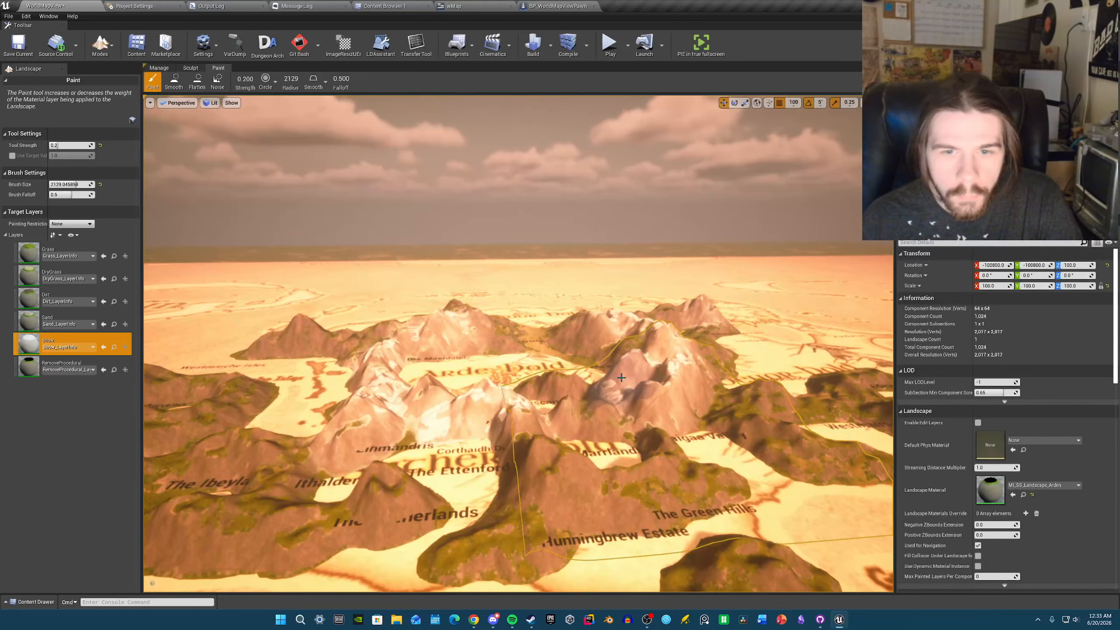
right_drag(621, 381, 623, 415)
click(58, 256)
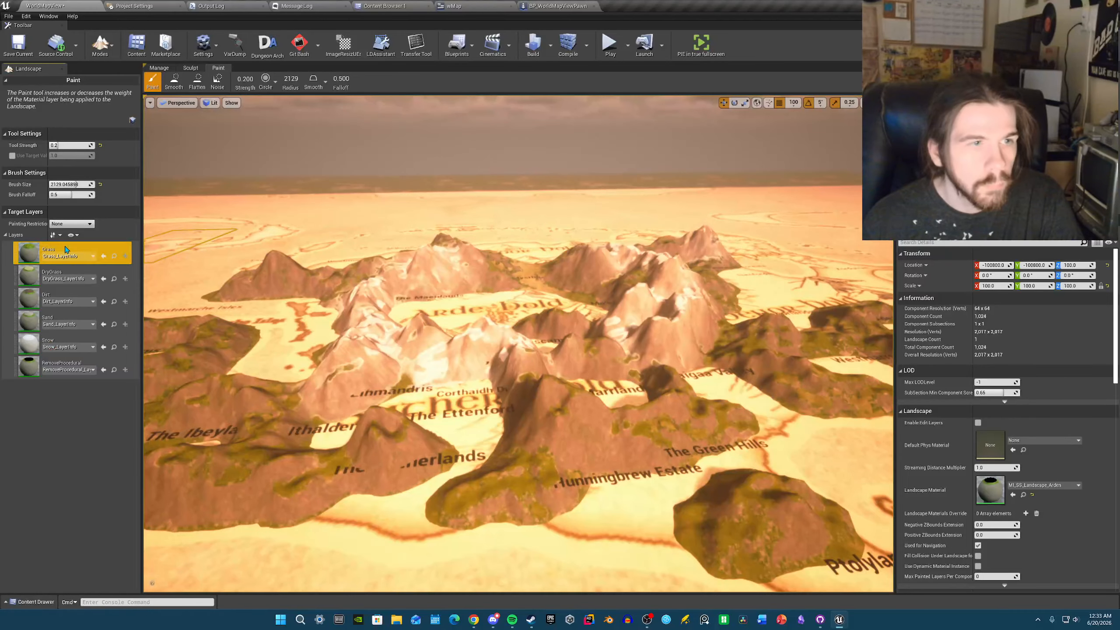
- Sculpt a peaked ridge from the Millananen peak past Eastmoorlands, curving down beside the Balorgrund Barrows label
click(190, 68)
mouse_move(587, 368)
right_down()
mouse_move(594, 326)
mouse_move(589, 411)
mouse_move(580, 344)
mouse_move(529, 379)
mouse_move(472, 392)
right_up()
drag(468, 389, 494, 388)
mouse_move(494, 388)
right_down()
mouse_move(501, 441)
mouse_move(472, 446)
mouse_move(568, 445)
right_up()
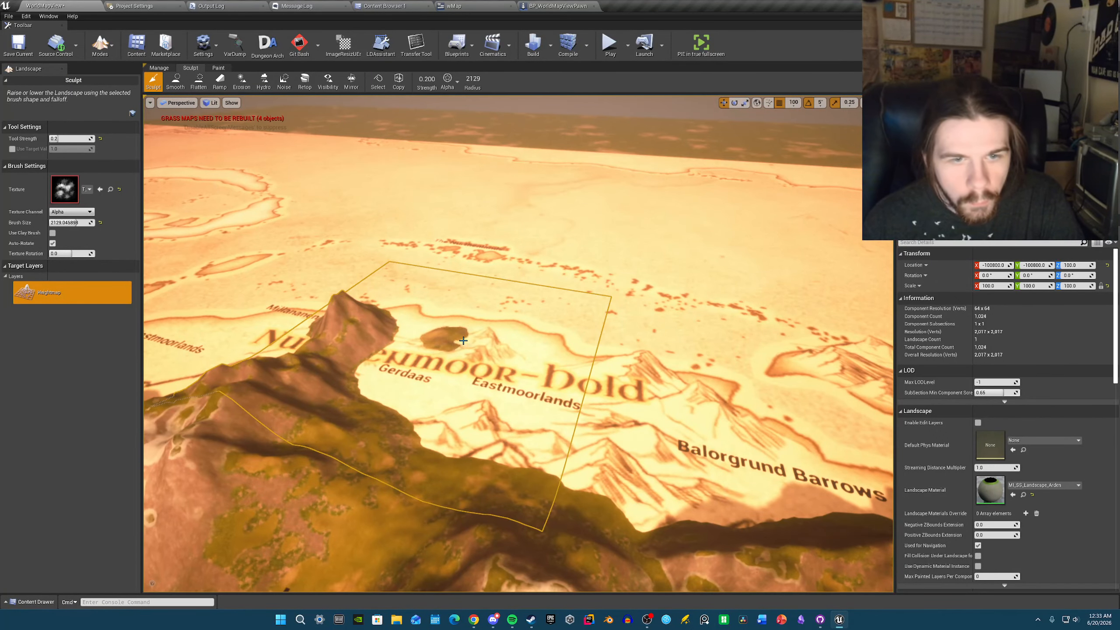
drag(463, 340, 492, 337)
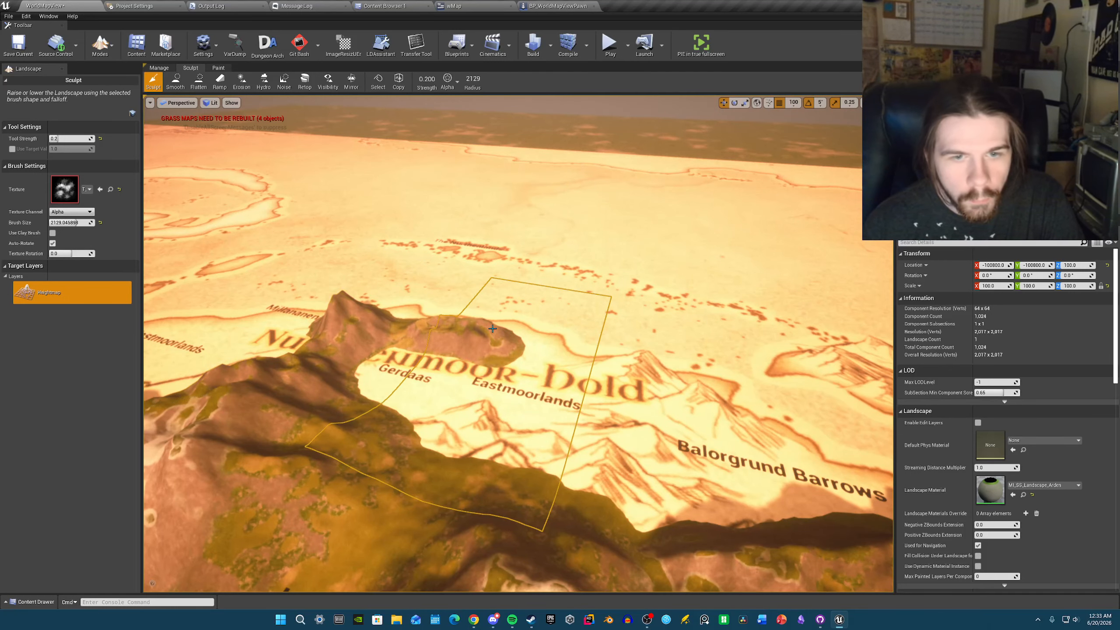
drag(498, 332, 548, 358)
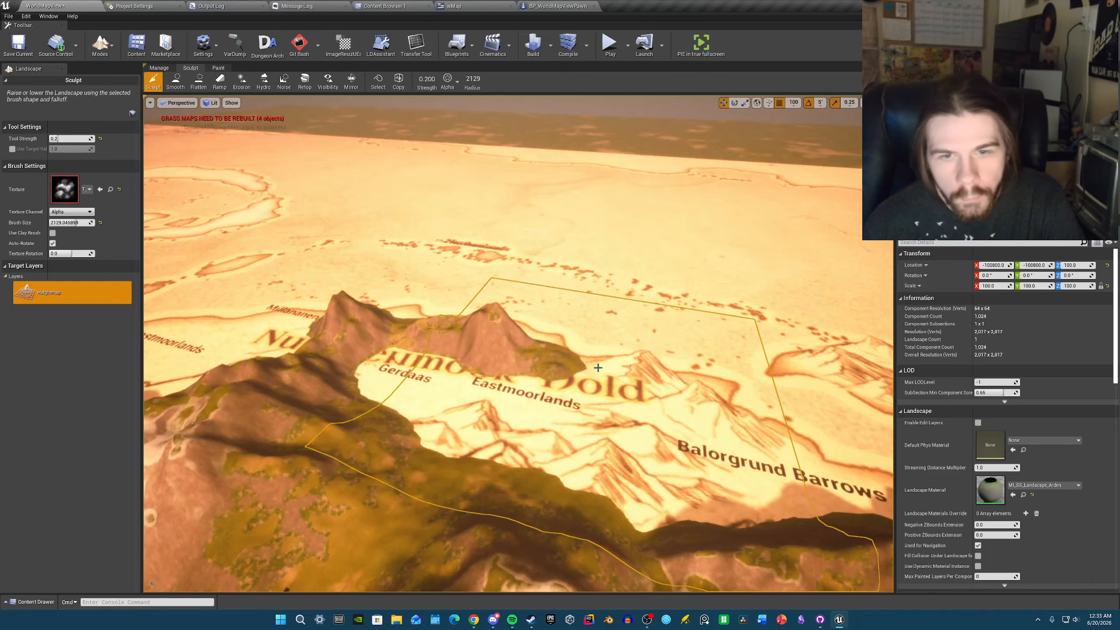
mouse_move(648, 359)
mouse_down()
mouse_move(663, 369)
mouse_move(652, 359)
mouse_move(623, 457)
mouse_move(621, 357)
mouse_move(547, 354)
mouse_move(589, 360)
mouse_up()
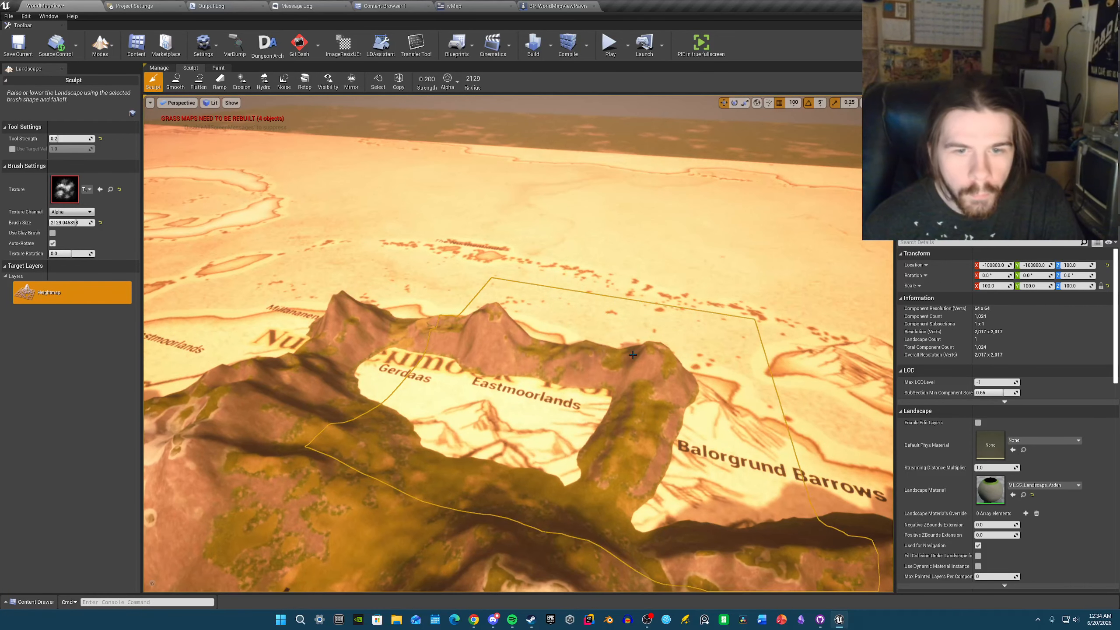
- Sculpt the mountains on the inland side of Gerdaas and Eastmoorlands, with a spur between the two labels
right_drag(617, 367, 658, 370)
mouse_move(658, 370)
mouse_down()
mouse_move(645, 352)
mouse_move(622, 388)
mouse_move(513, 412)
mouse_move(529, 424)
mouse_move(574, 397)
mouse_move(586, 402)
mouse_move(545, 397)
mouse_up()
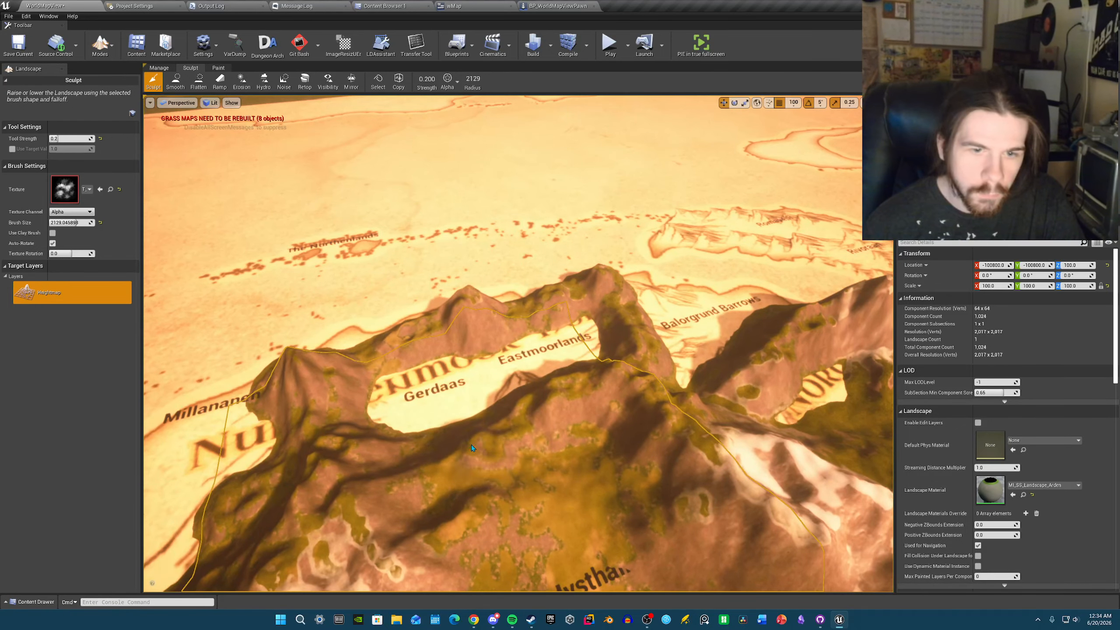
mouse_move(471, 445)
mouse_down()
mouse_move(441, 463)
mouse_move(547, 399)
mouse_move(453, 443)
mouse_up()
mouse_move(454, 443)
right_down()
mouse_move(481, 445)
mouse_move(494, 494)
mouse_move(547, 520)
mouse_move(494, 423)
mouse_move(565, 378)
right_up()
key(s)
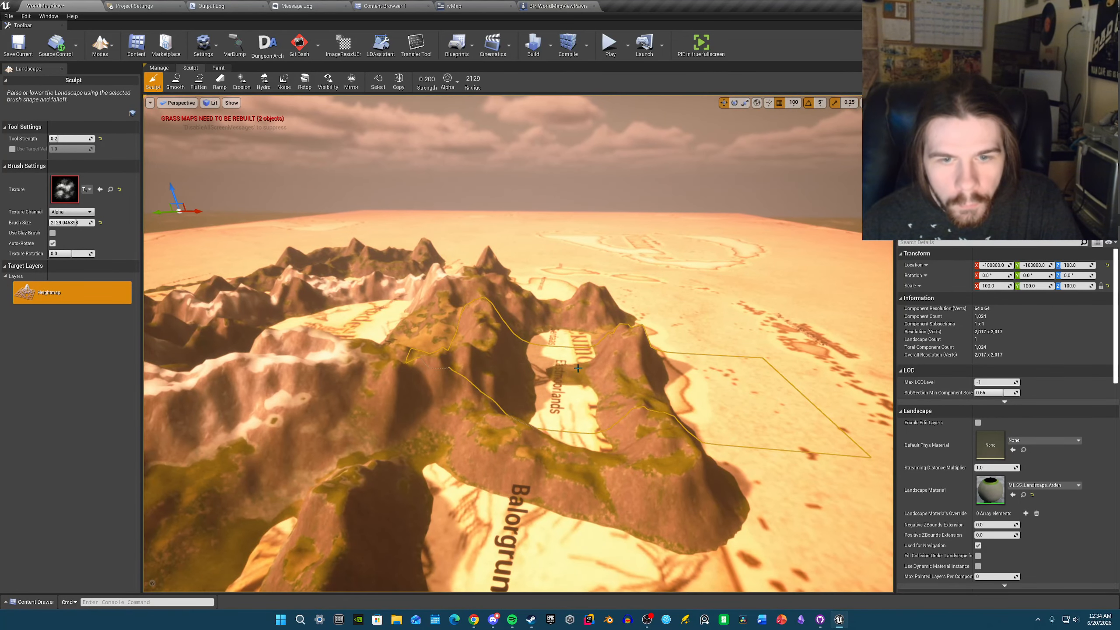
mouse_move(572, 357)
mouse_down()
mouse_move(558, 363)
mouse_move(567, 367)
mouse_up()
mouse_move(567, 367)
right_down()
mouse_move(591, 353)
mouse_move(608, 388)
mouse_move(635, 371)
mouse_move(655, 285)
right_up()
key(s)
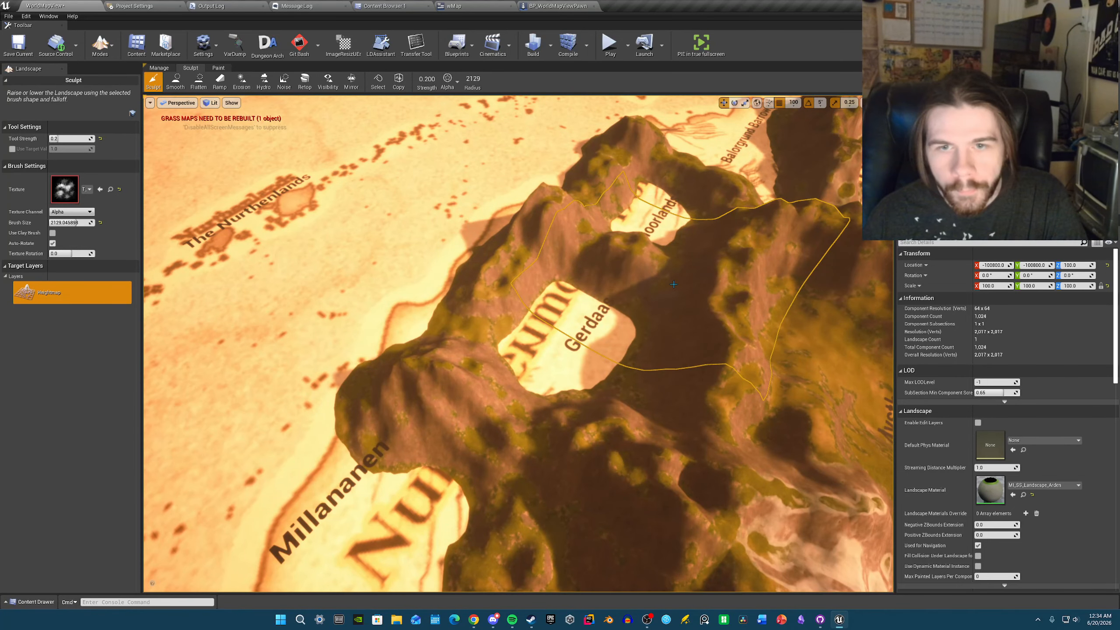
- Extend and raise the ridge along the seaward side of the Balorgrund Barrows label
mouse_move(573, 251)
right_down()
mouse_move(593, 141)
mouse_move(602, 221)
mouse_move(640, 212)
mouse_move(603, 277)
right_up()
key(s)
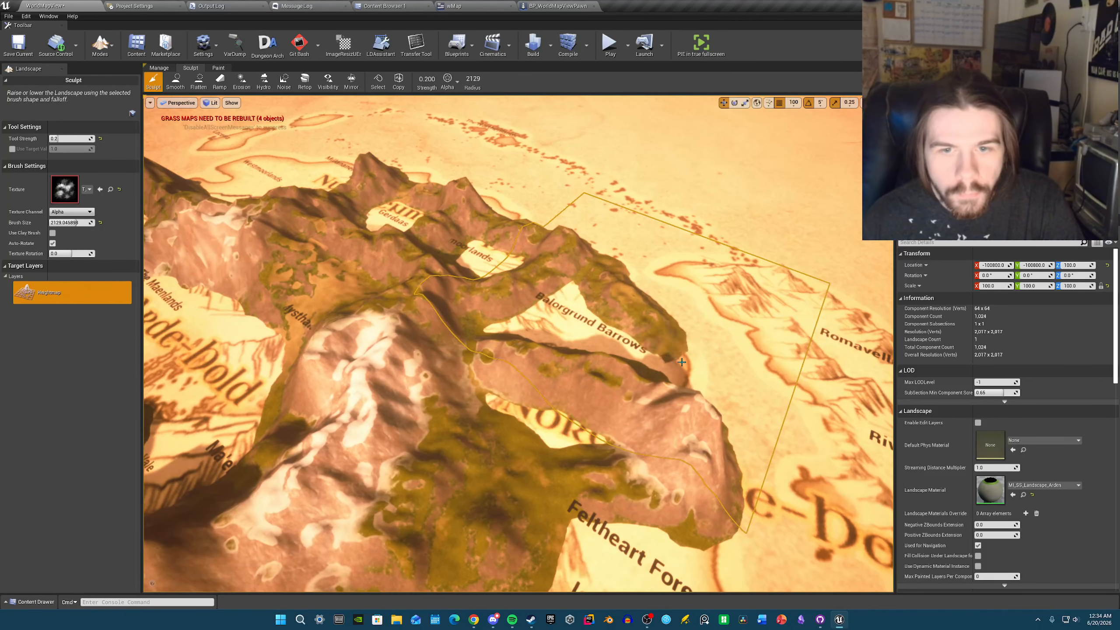
drag(682, 362, 646, 301)
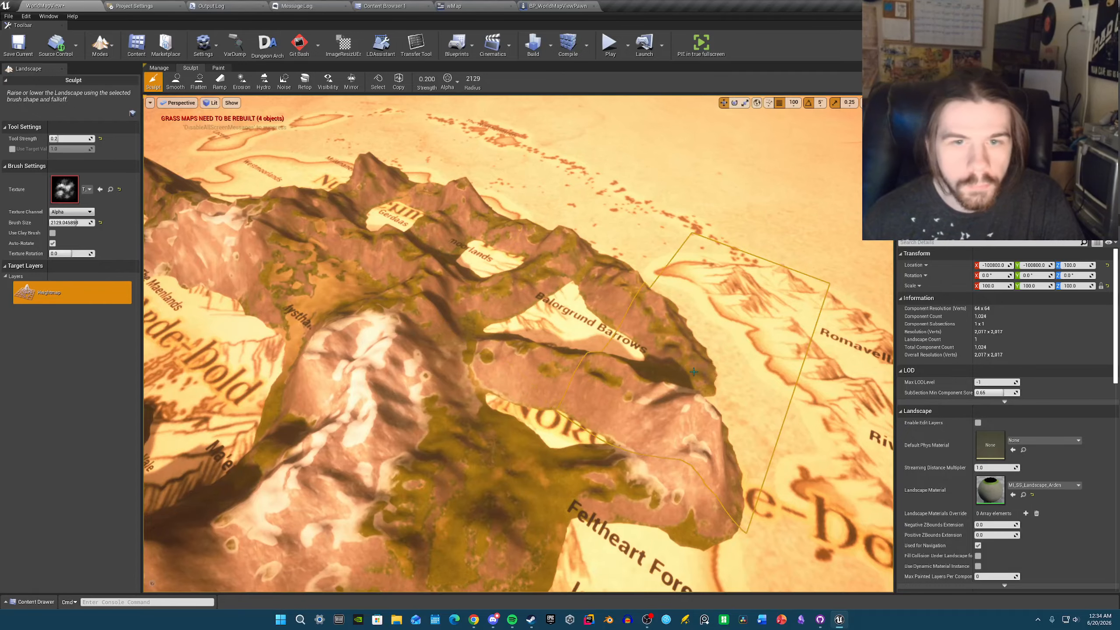
right_drag(693, 420, 658, 326)
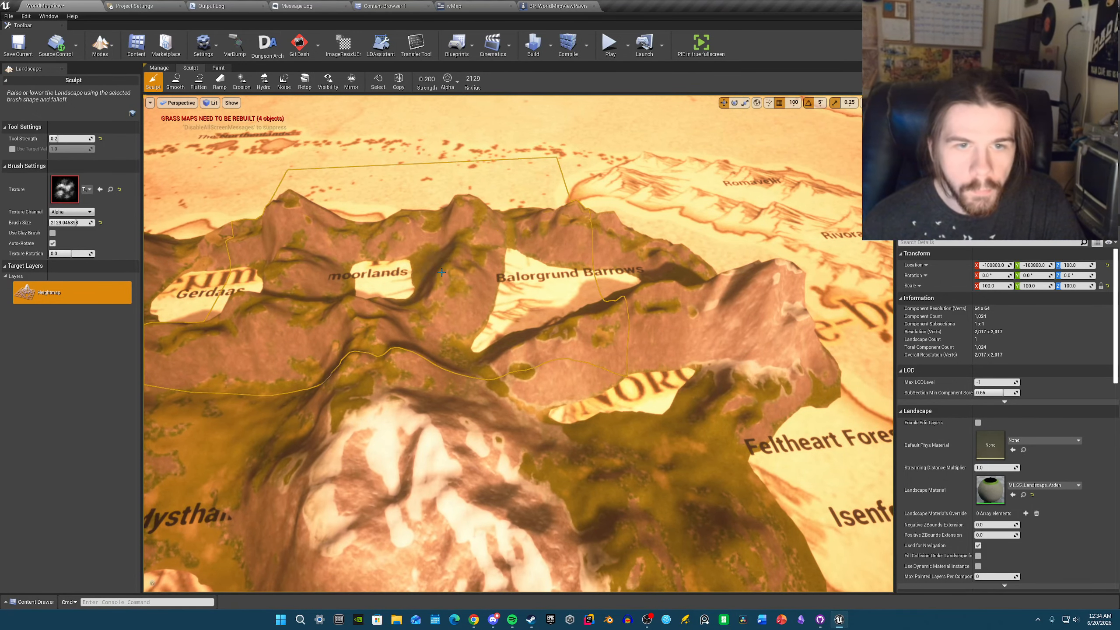
- Undo the last sculpt stroke beside Eastmoorlands, and touch up the ridge between Eastmoorlands and Balorgrund Barrows with short dabs
key(ctrl+z)
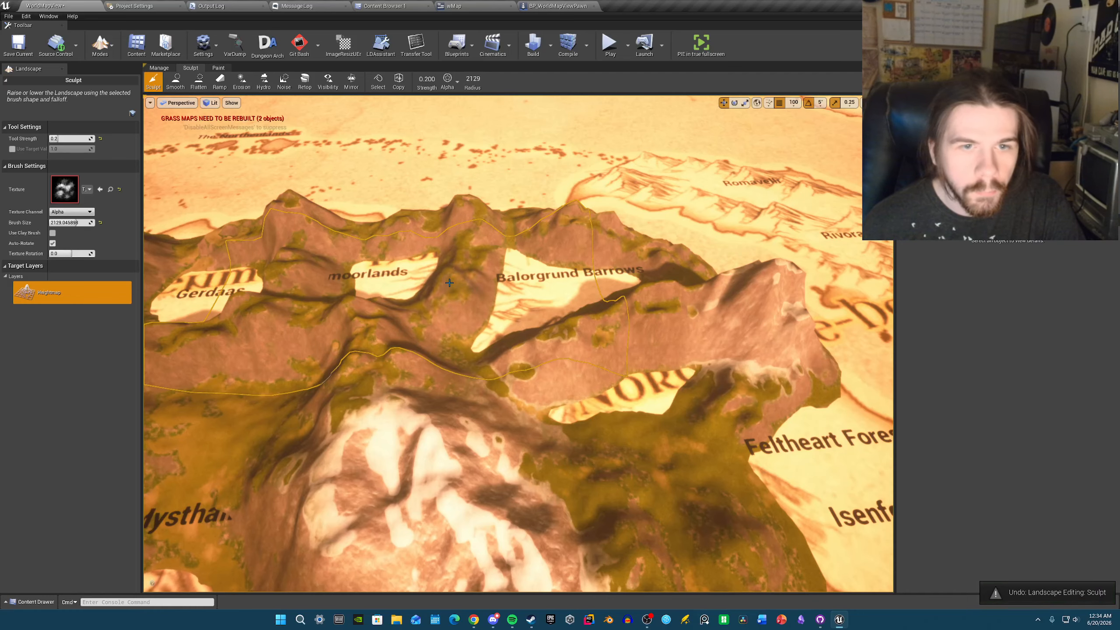
click(459, 292)
key(w)
mouse_move(500, 344)
right_down()
mouse_move(498, 393)
mouse_move(467, 282)
right_up()
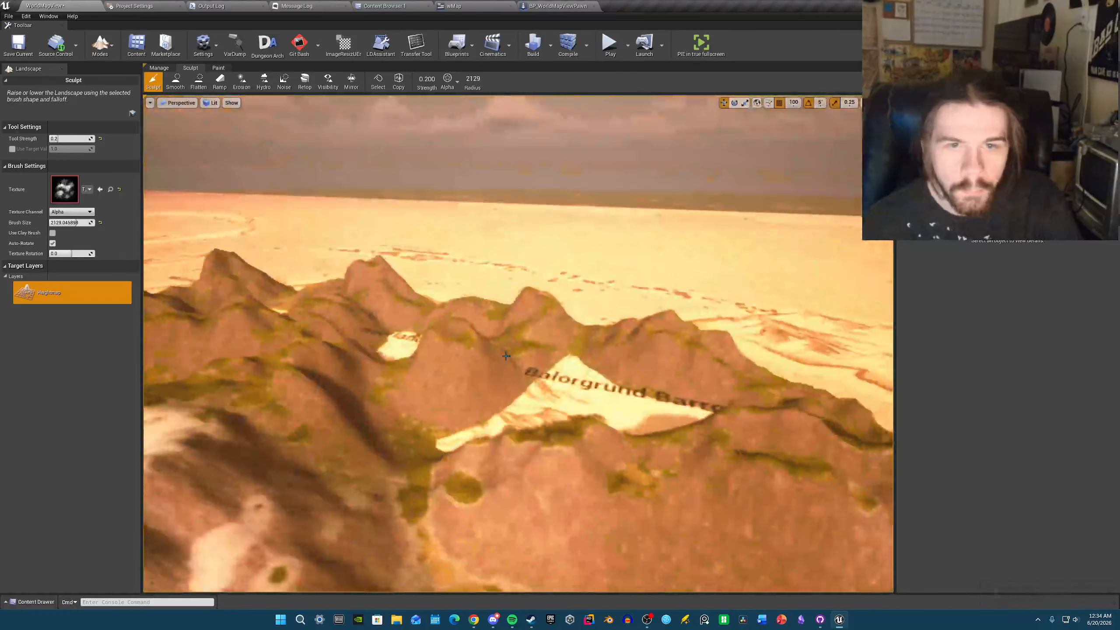
click(501, 343)
- Compare the sculpted ranges with the drawn mountains by hiding the map overlay and toggling the landscape's visibility
key(s)
right_drag(500, 343, 446, 372)
key(s)
mouse_move(536, 378)
right_down()
mouse_move(569, 383)
mouse_move(536, 372)
mouse_move(534, 389)
right_up()
key(a)
key(w)
key(g)
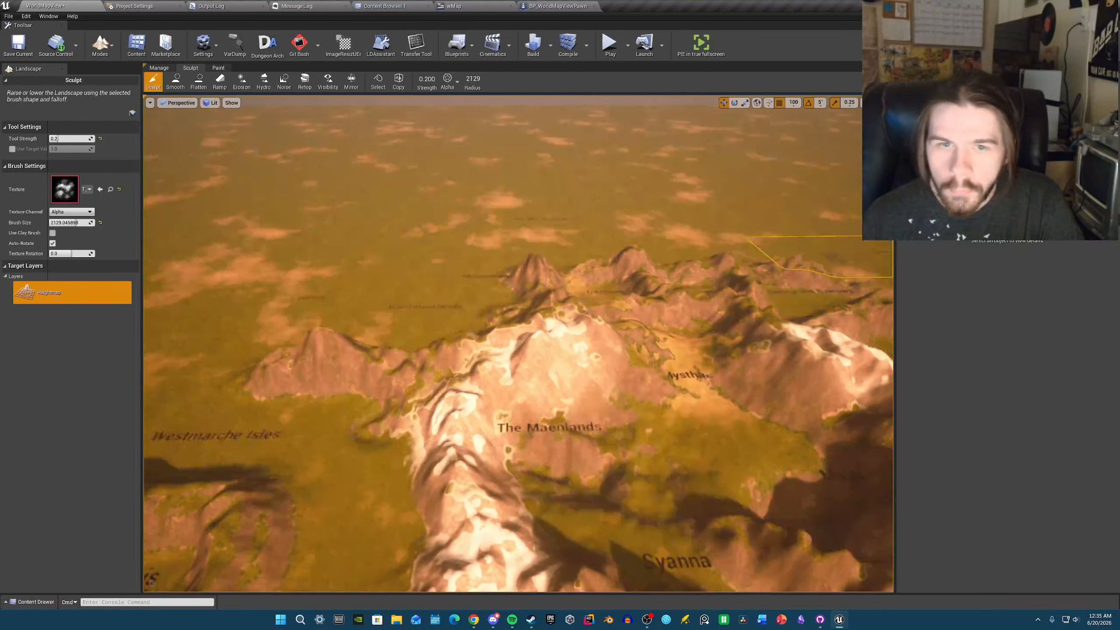
click(903, 132)
click(903, 121)
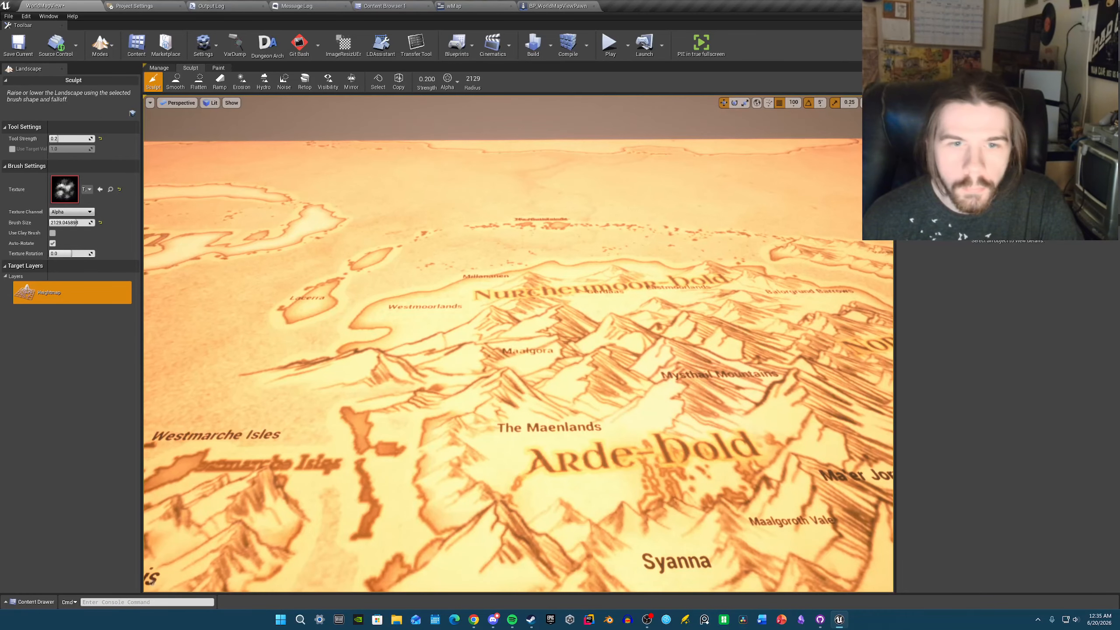
click(903, 121)
- Sculpt the mountain slopes between the Westmoorlands and The Maenlands labels with two strokes
key(w)
right_drag(549, 291, 550, 291)
mouse_move(440, 352)
mouse_down()
mouse_move(441, 383)
mouse_move(400, 469)
mouse_up()
mouse_move(444, 388)
mouse_down()
mouse_move(463, 289)
mouse_move(442, 323)
mouse_up()
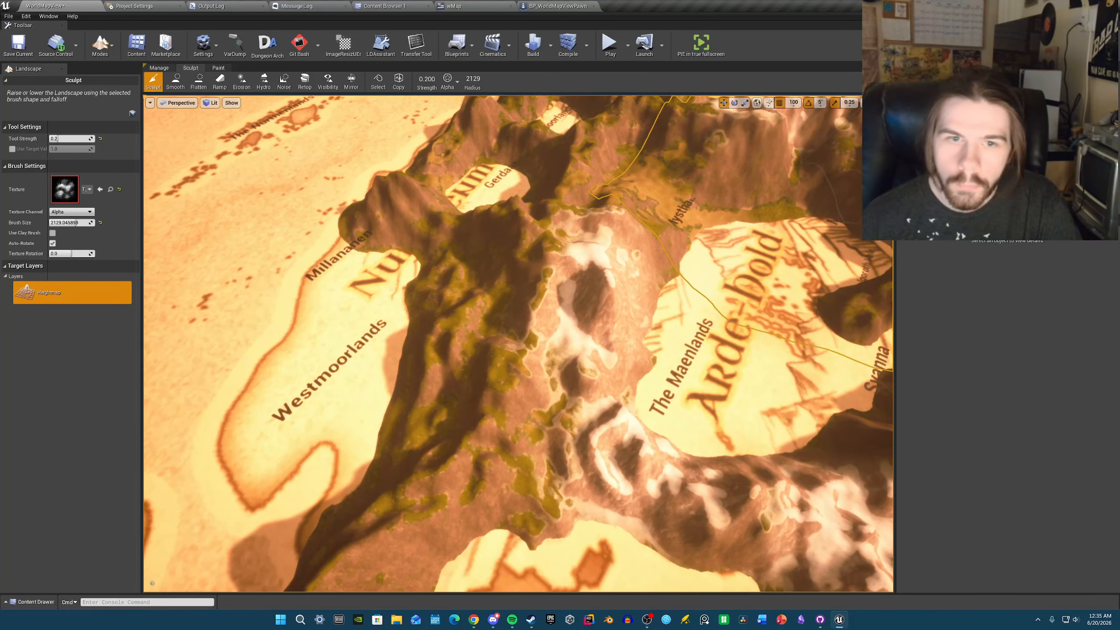
- Locate the buried Maalgora label by hiding and reshowing the landscape, and lower the terrain over it to uncover it
click(902, 155)
right_drag(769, 235, 804, 173)
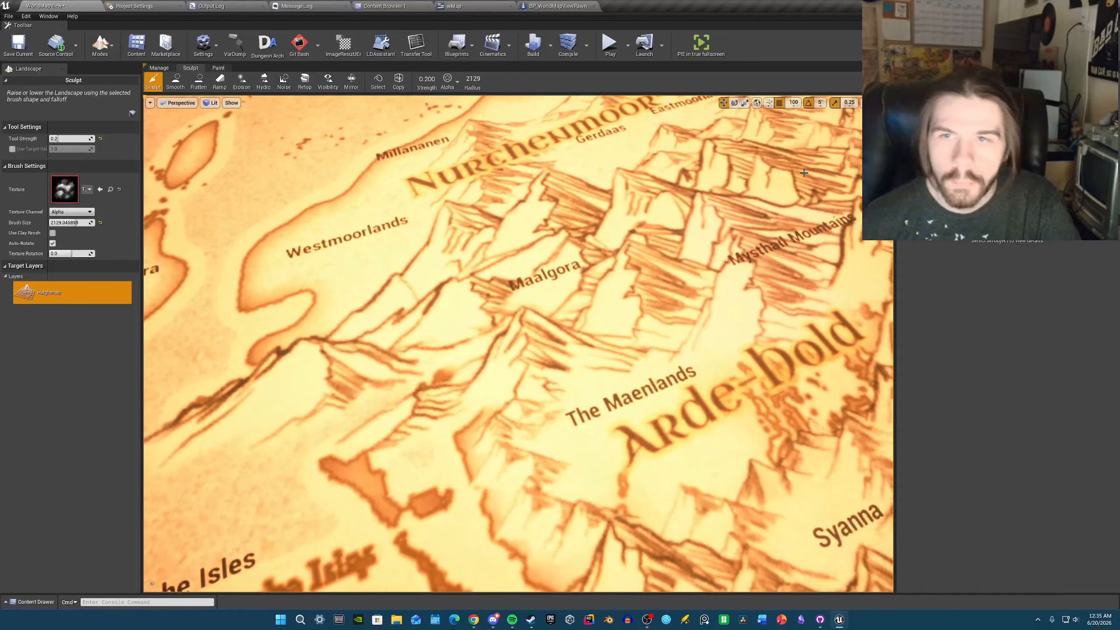
click(903, 155)
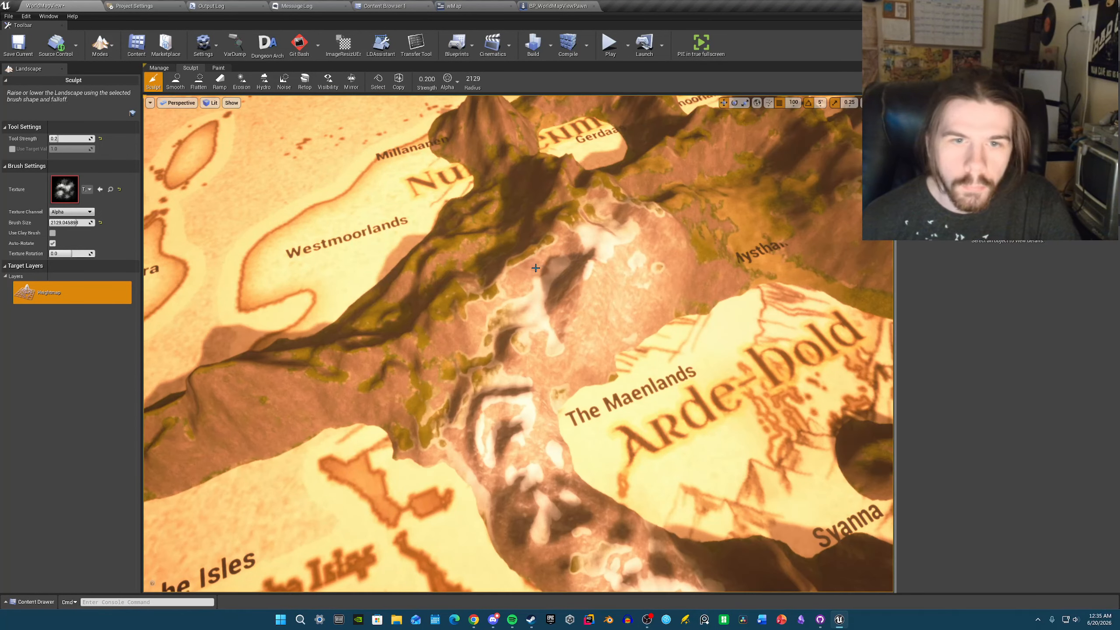
drag(553, 270, 550, 271)
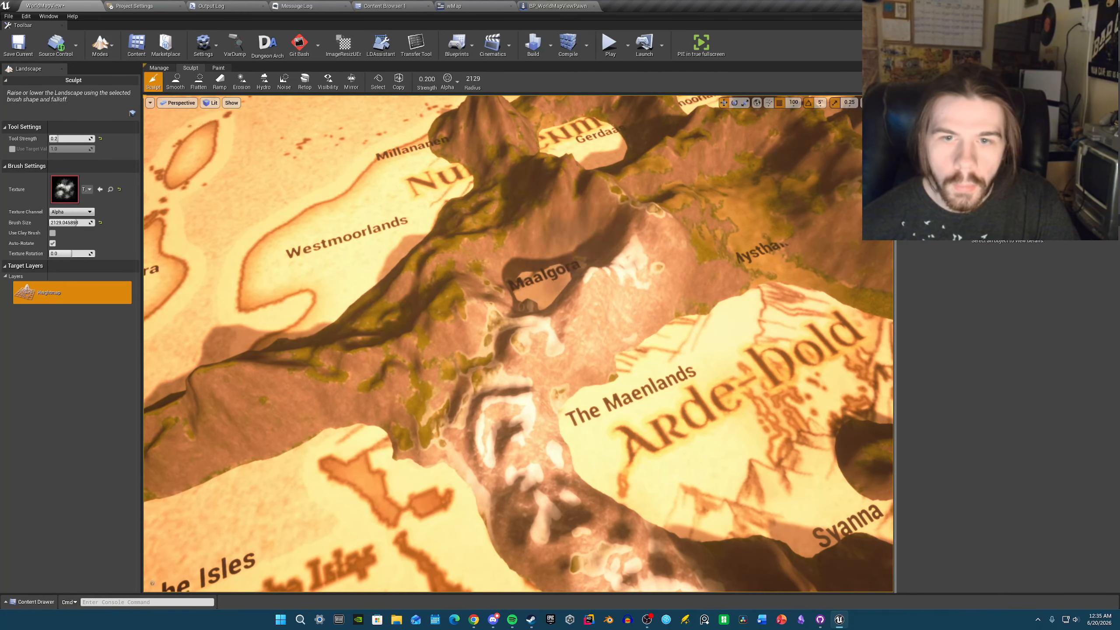
- Reshape the mountains around the Maalgora label, opening the basin around it and building up the ridge behind it
right_drag(576, 255, 520, 261)
mouse_move(480, 430)
mouse_down()
mouse_move(490, 413)
mouse_move(479, 428)
mouse_move(475, 400)
mouse_move(474, 437)
mouse_move(468, 423)
mouse_up()
right_drag(468, 424, 326, 410)
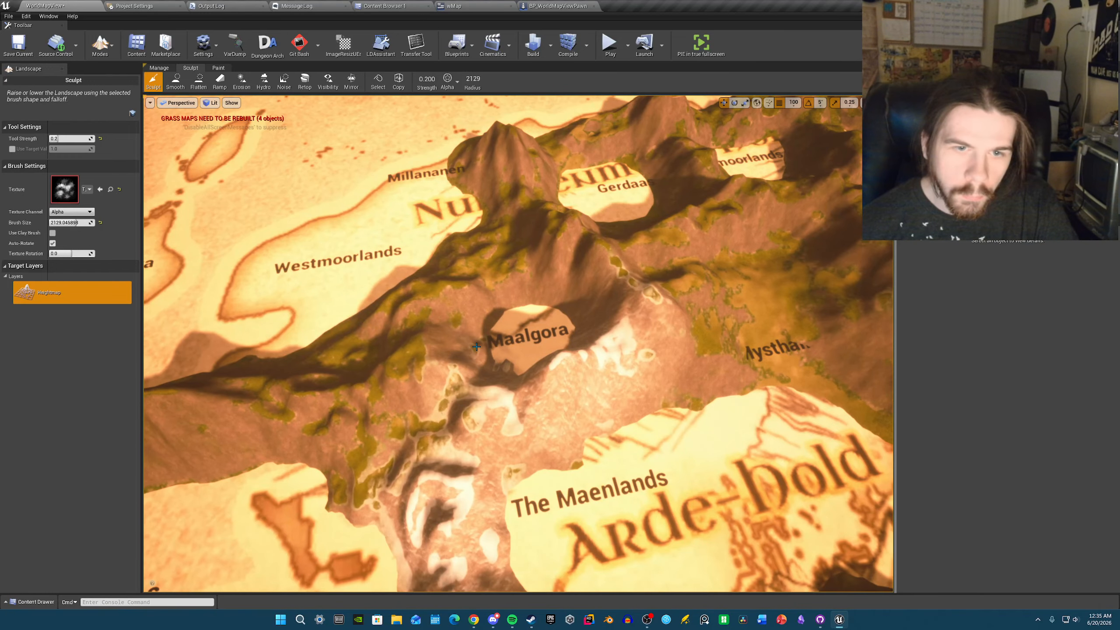
mouse_move(490, 247)
mouse_down()
mouse_move(509, 236)
mouse_move(449, 272)
mouse_move(513, 236)
mouse_up()
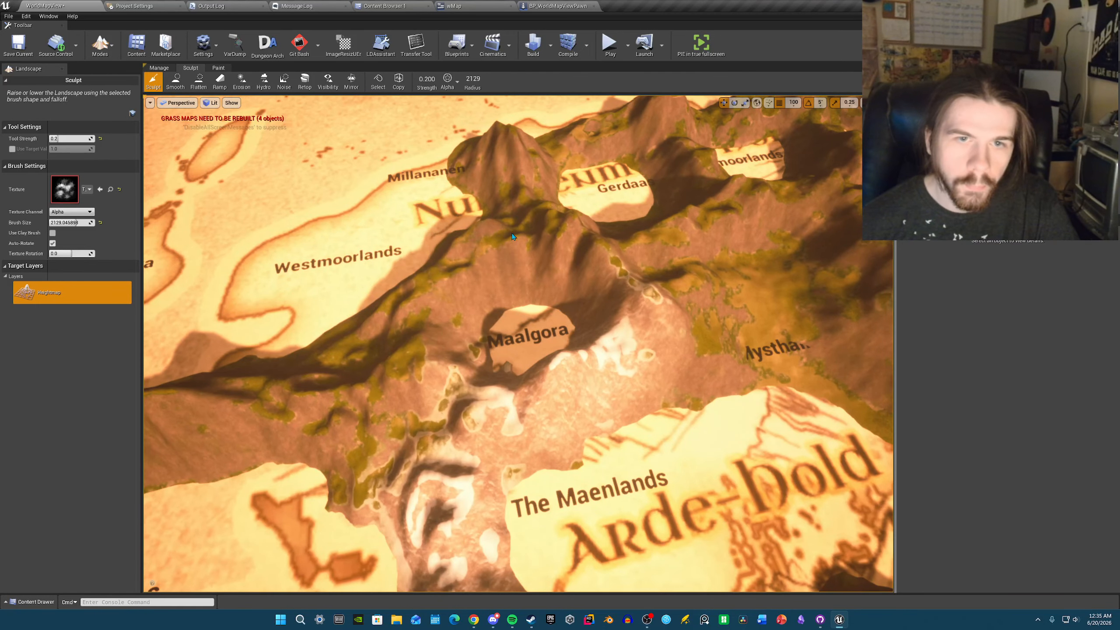
mouse_move(511, 330)
right_down()
mouse_move(523, 349)
mouse_move(511, 330)
right_up()
drag(512, 331, 535, 321)
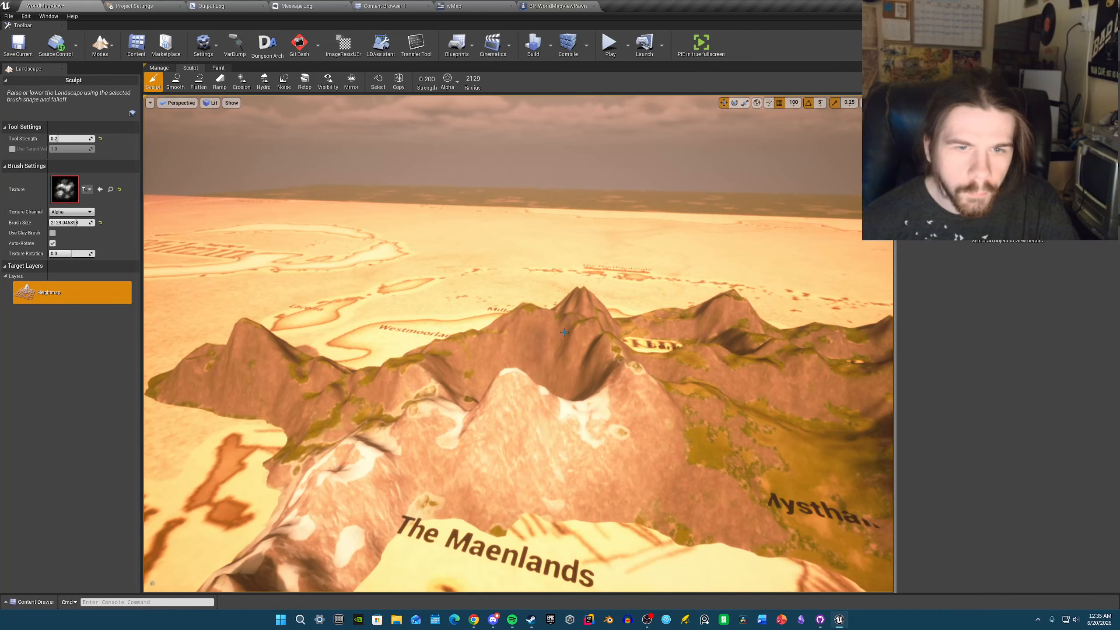
right_drag(565, 333, 531, 341)
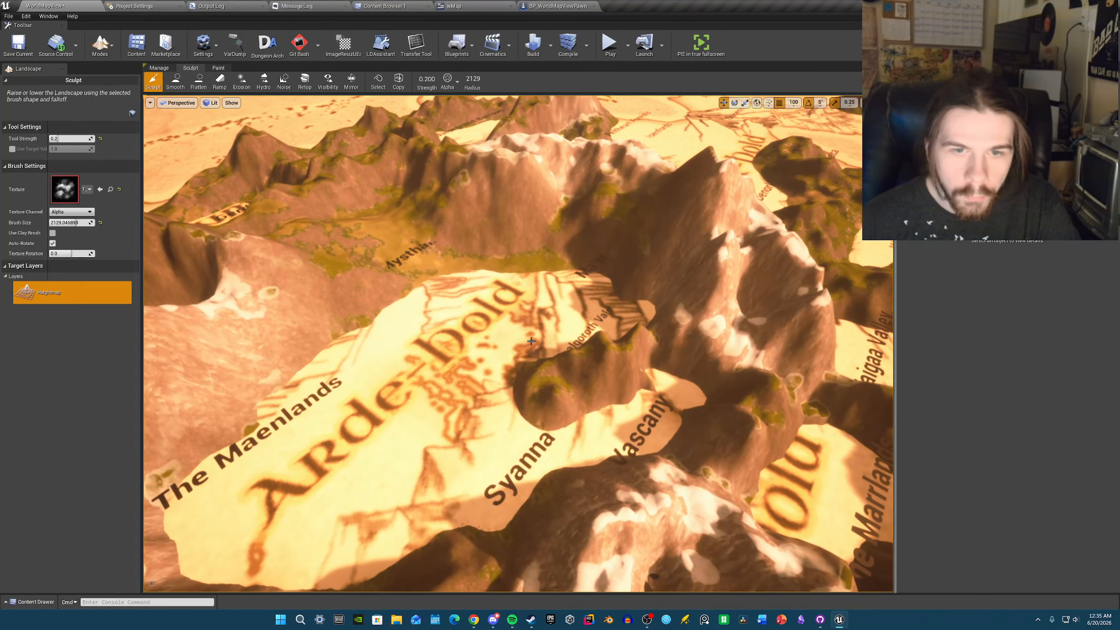
- Lower the terrain over the vale label beside Arde-Dold and raise a hill between the label and Arde-Dold
shift+drag(531, 337, 508, 274)
drag(535, 334, 524, 343)
right_drag(525, 342, 498, 363)
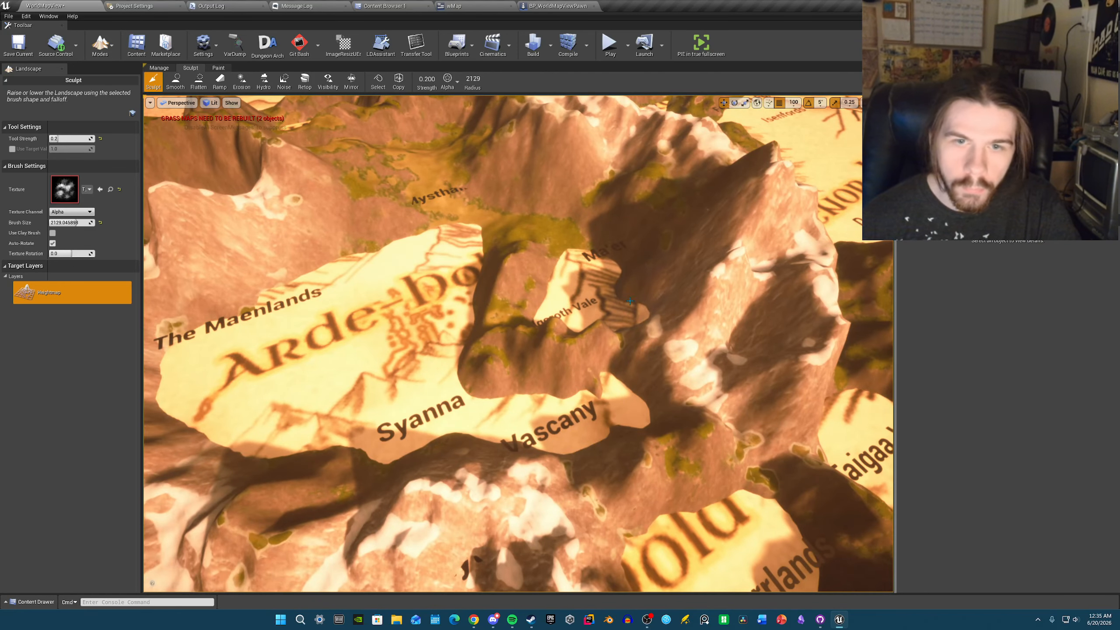
right_drag(630, 301, 643, 308)
- Leave landscape editing and examine the sculpted mountain ranges from a distance with the editor icons hidden and shown
click(111, 56)
click(112, 82)
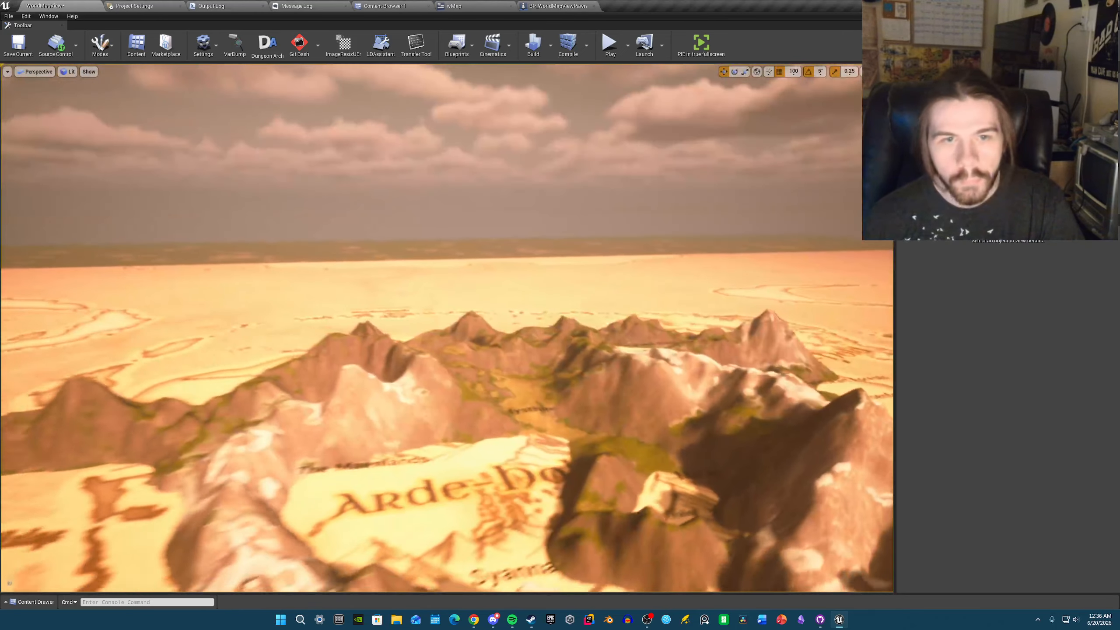
key(s)
mouse_move(447, 327)
right_down()
mouse_move(448, 355)
mouse_move(463, 350)
mouse_move(476, 292)
mouse_move(463, 316)
mouse_move(557, 286)
mouse_move(497, 312)
mouse_move(453, 311)
right_up()
key(w)
key(s)
key(ctrl+space)
key(s)
key(a)
key(w)
key(s)
key(a)
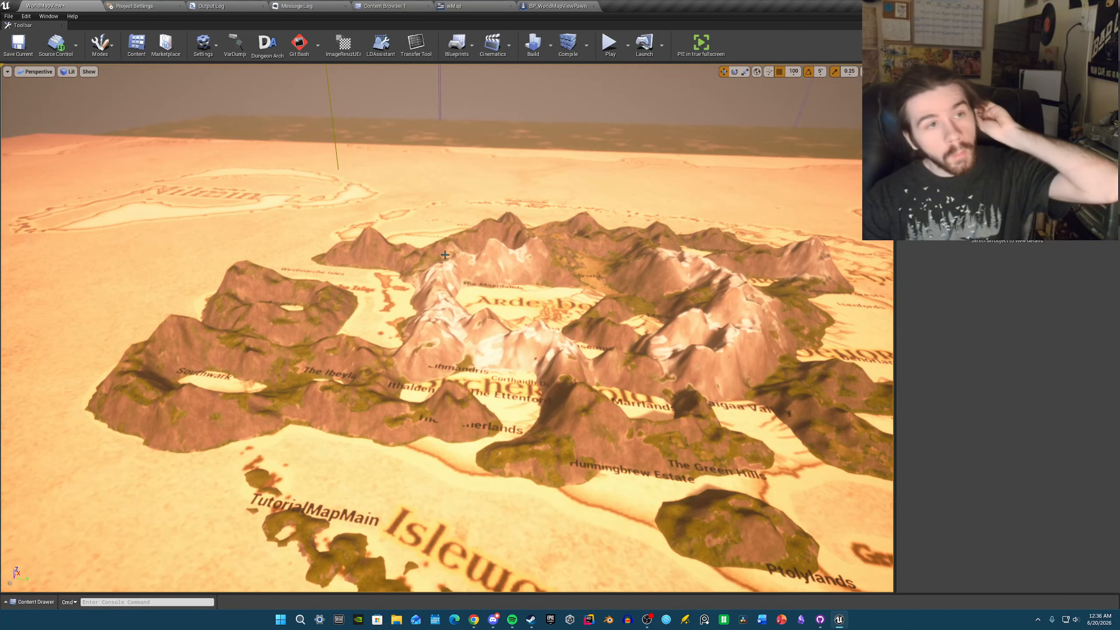
- Delete individual landscape components from the surplus flat ground beyond the map's edge on the Nilmin side
click(100, 44)
click(123, 84)
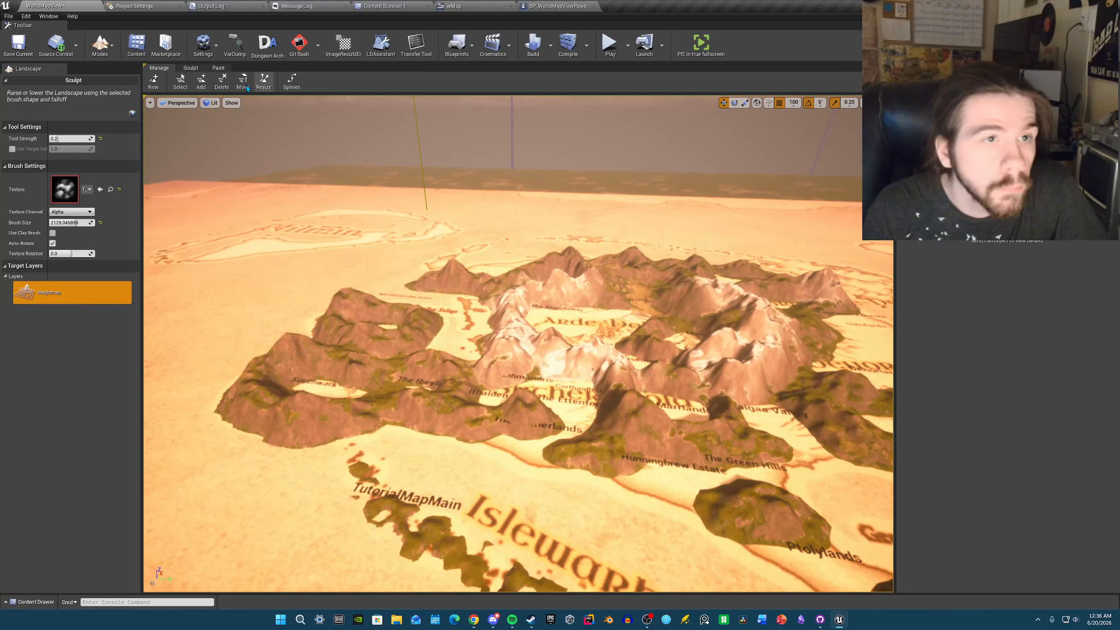
click(222, 82)
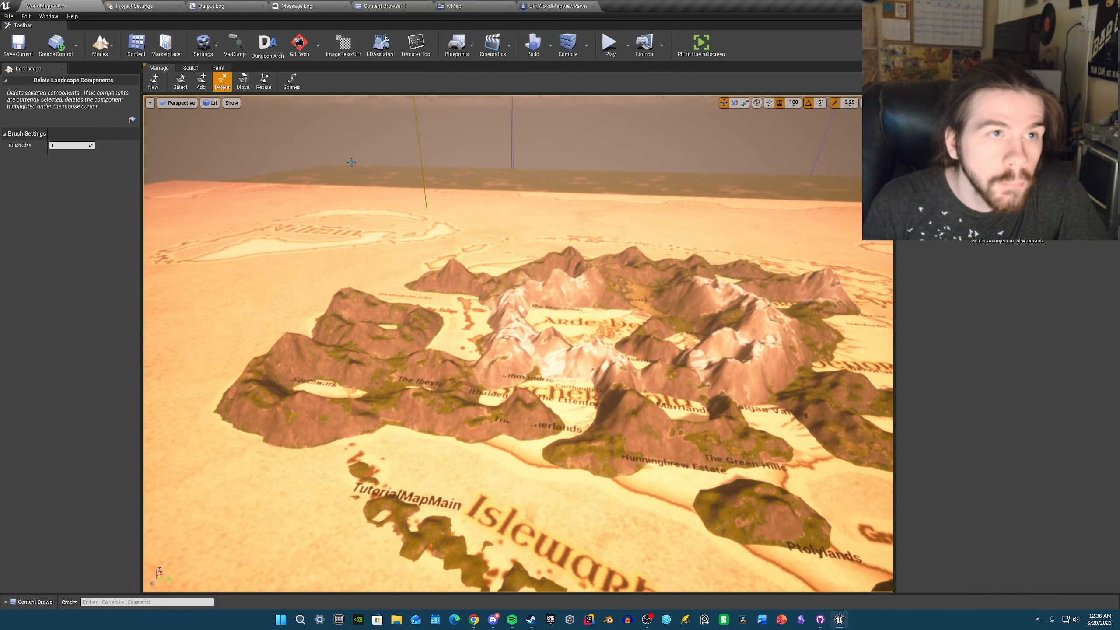
right_drag(391, 182, 358, 128)
key(w)
click(506, 392)
right_drag(560, 368, 511, 367)
key(w)
key(s)
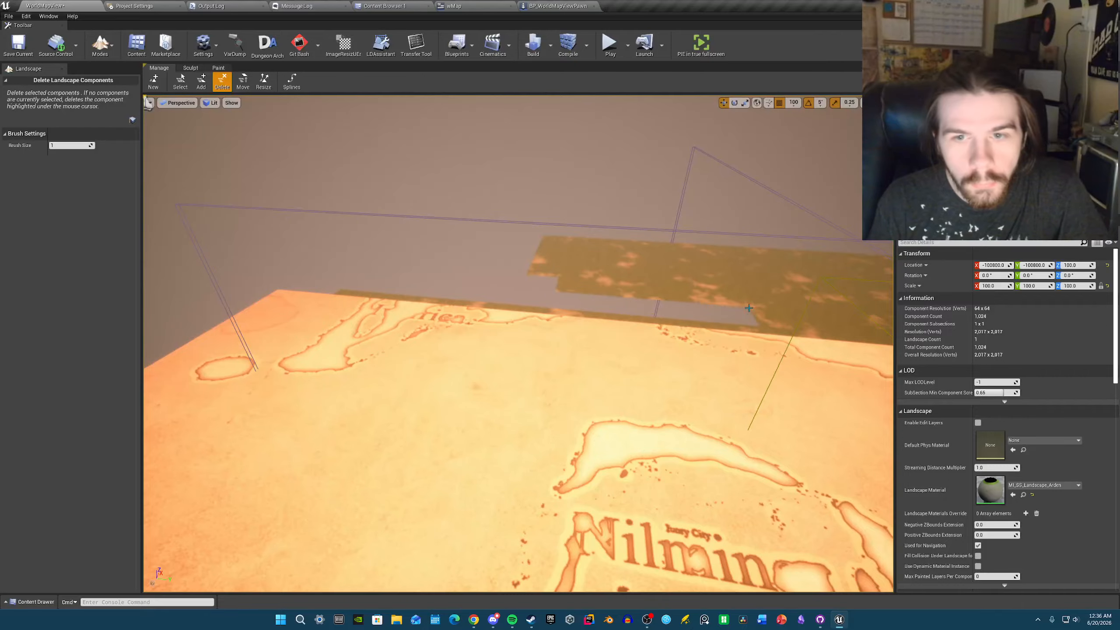
right_drag(844, 319, 608, 348)
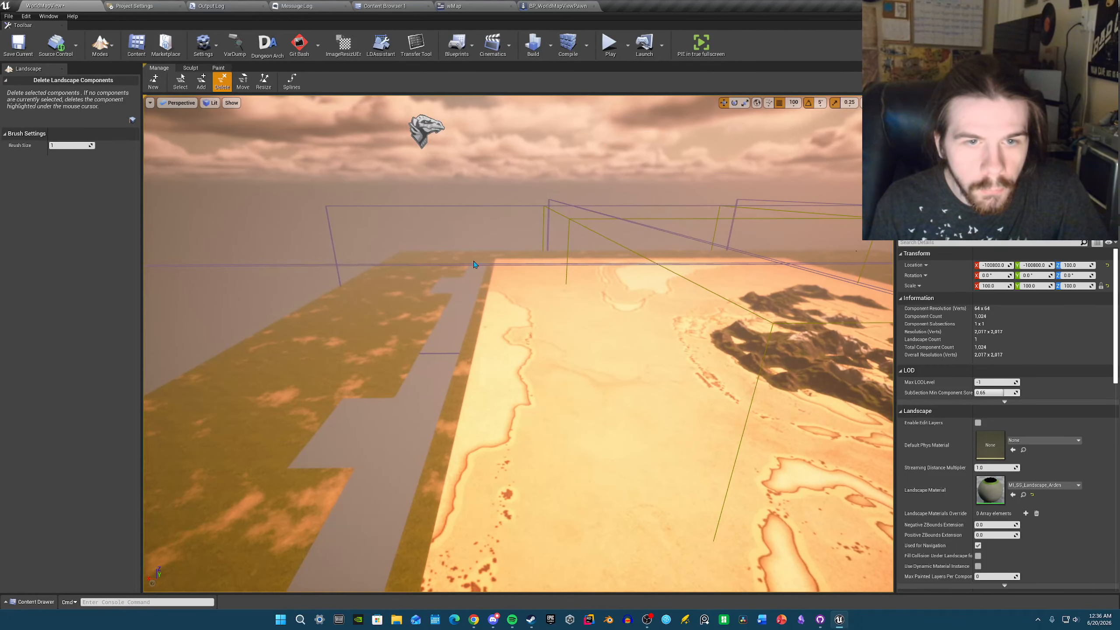
- Select all remaining surplus landscape components along that map edge and delete them together
right_drag(457, 268, 432, 274)
click(180, 81)
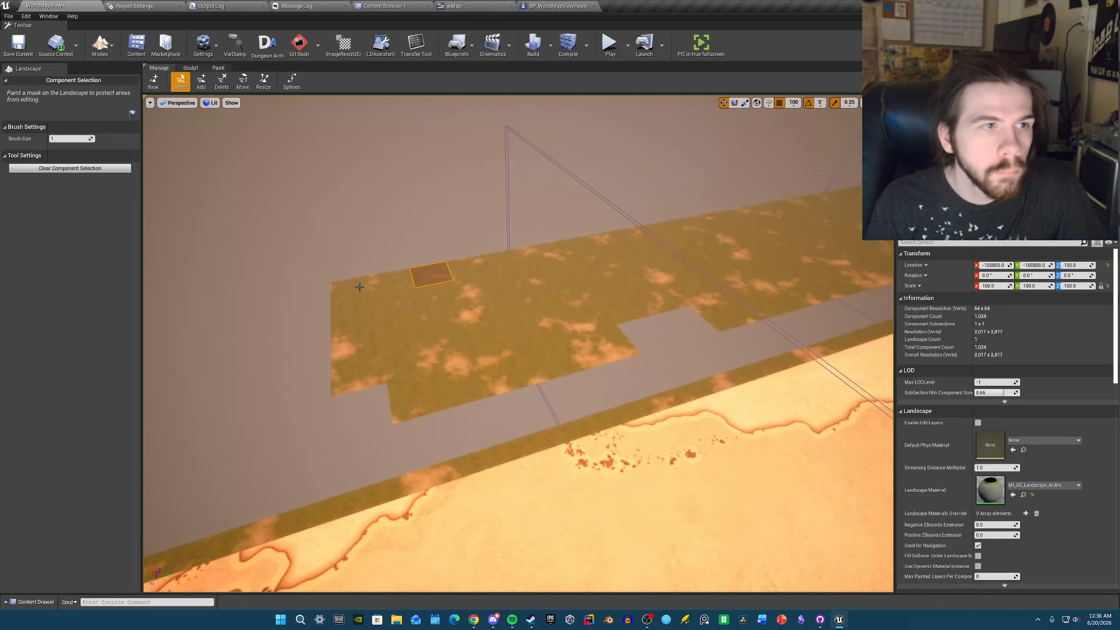
mouse_move(399, 341)
mouse_down()
mouse_move(468, 356)
mouse_move(421, 394)
mouse_move(428, 282)
mouse_move(520, 341)
mouse_move(573, 316)
mouse_move(493, 282)
mouse_move(569, 263)
mouse_move(618, 270)
mouse_move(655, 250)
mouse_move(672, 263)
mouse_move(647, 234)
mouse_move(776, 291)
mouse_move(689, 224)
mouse_up()
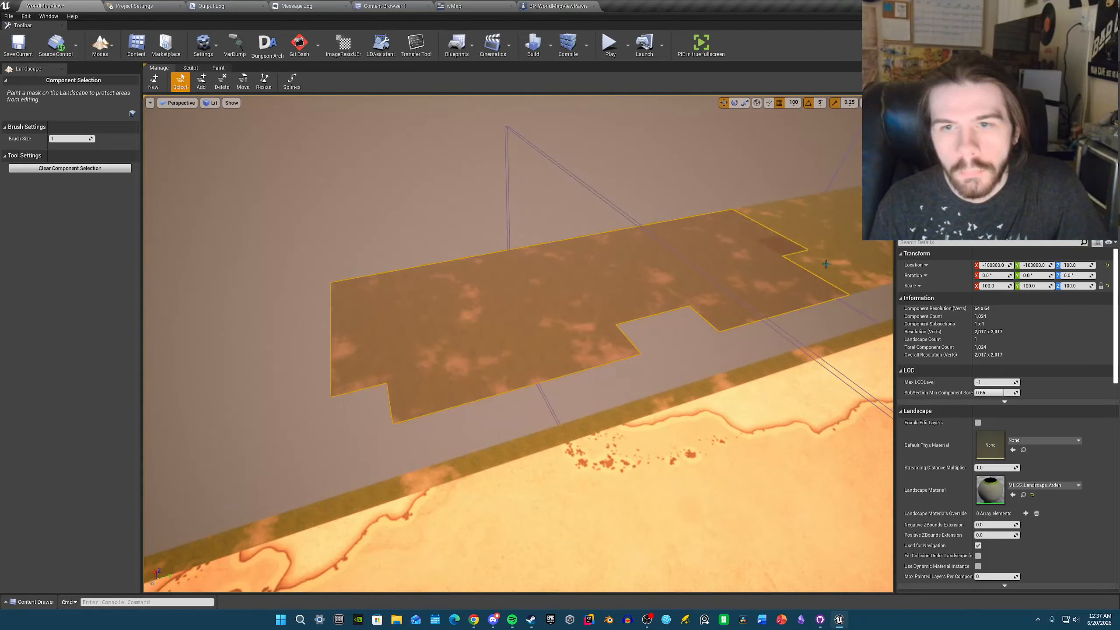
drag(858, 247, 871, 258)
right_drag(871, 259, 940, 218)
click(630, 341)
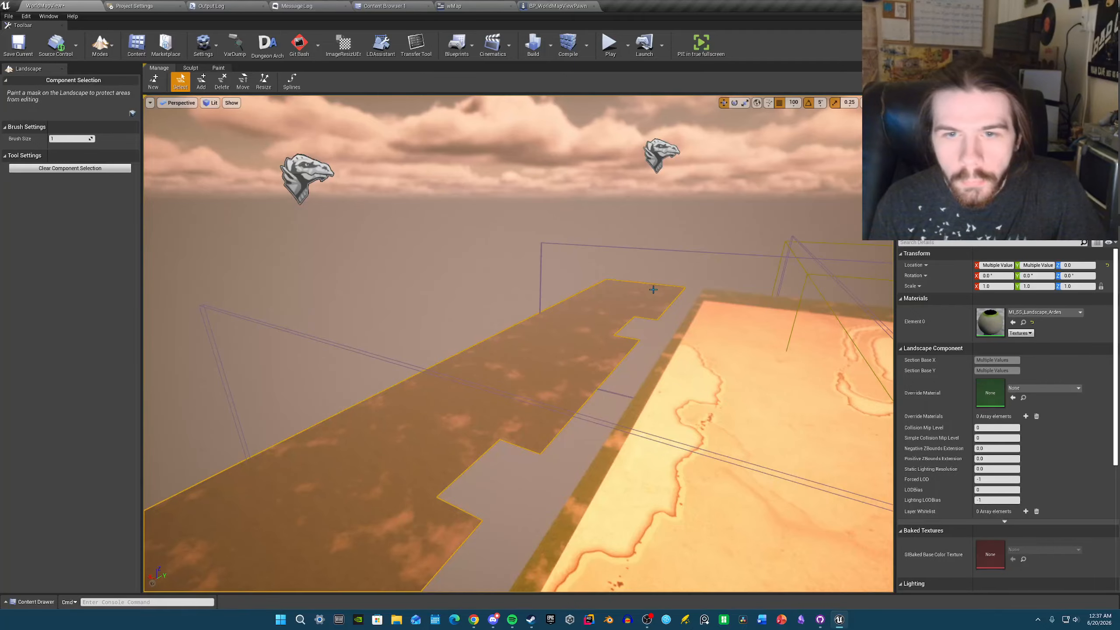
click(222, 81)
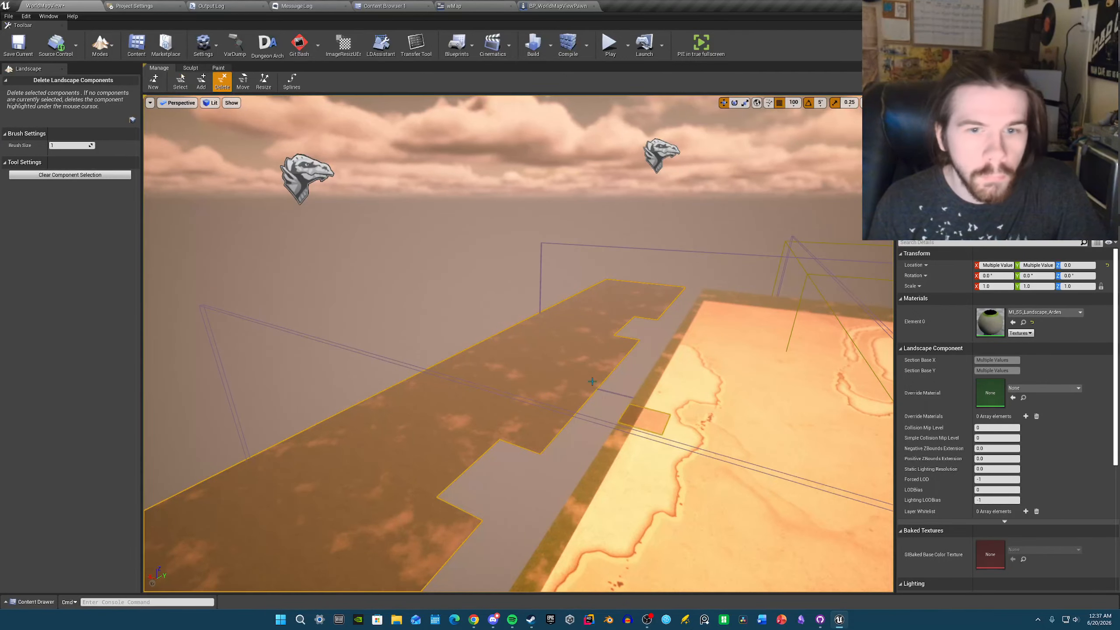
click(571, 372)
- Select the full strip of surplus landscape components beyond the map's opposite edge and delete it
right_drag(470, 431, 392, 402)
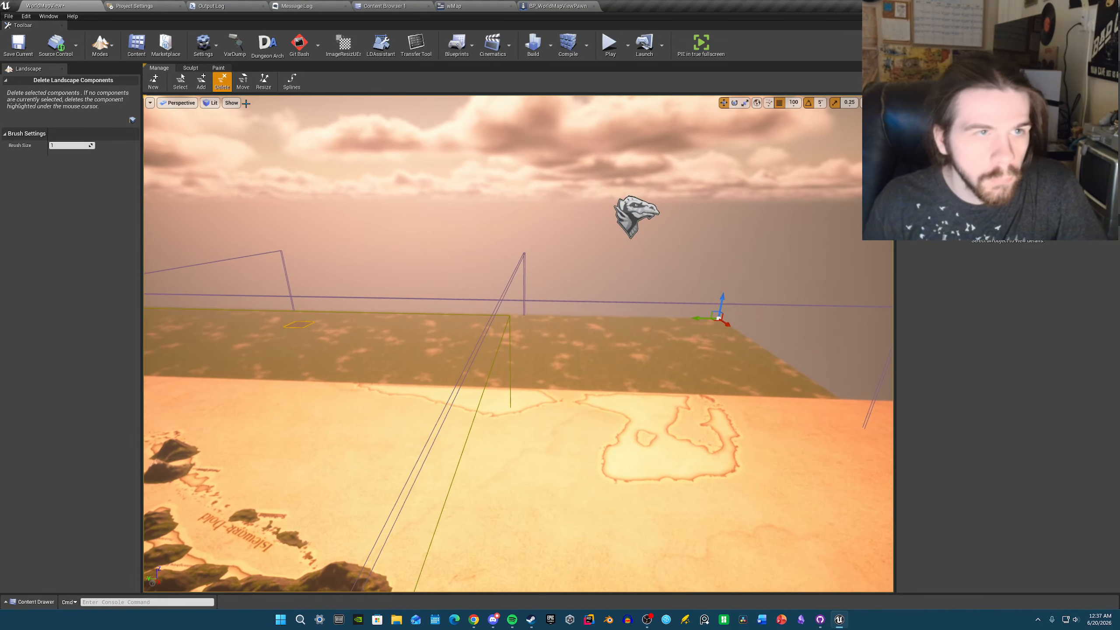
click(180, 81)
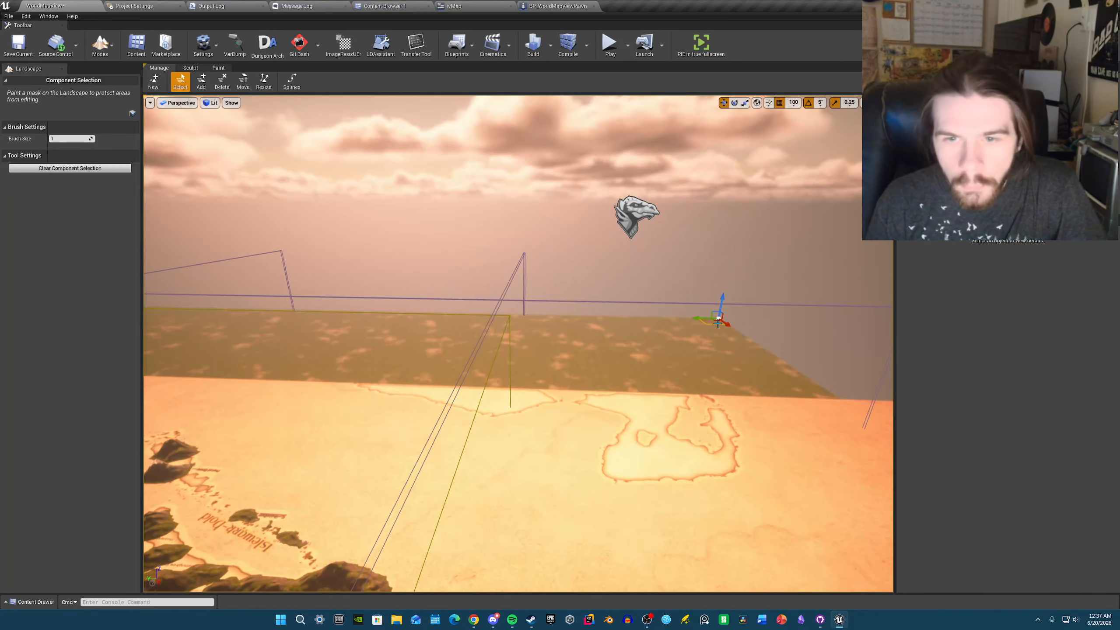
drag(776, 372, 789, 375)
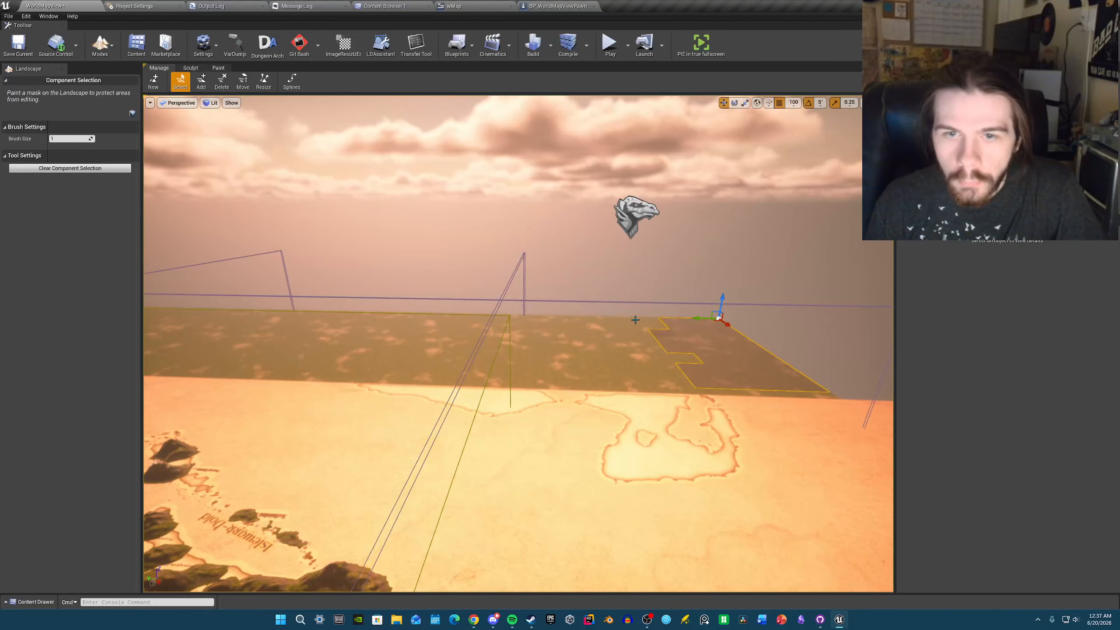
drag(656, 332, 653, 315)
key(a)
mouse_move(653, 315)
right_down()
mouse_move(654, 305)
mouse_move(672, 310)
right_up()
right_drag(730, 396, 723, 395)
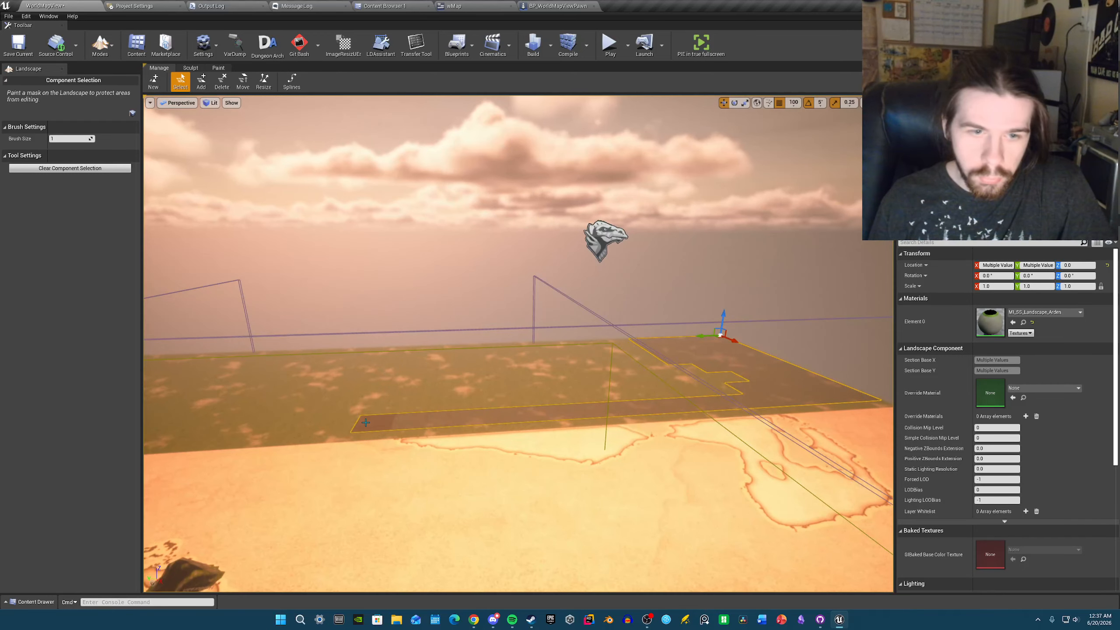
right_drag(339, 424, 318, 434)
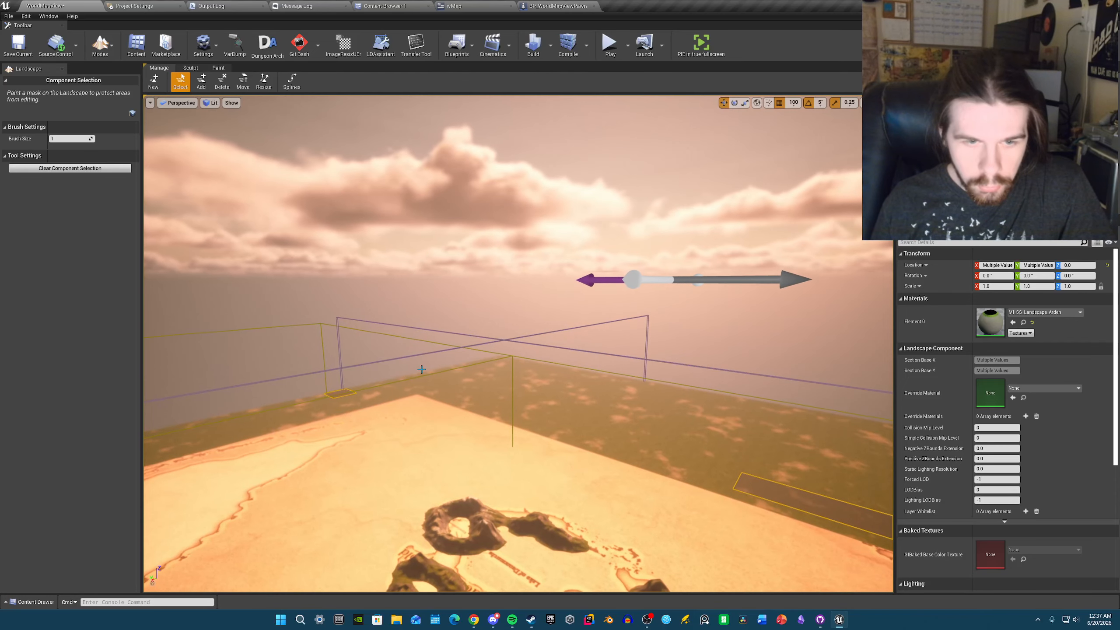
drag(416, 373, 741, 479)
right_drag(741, 479, 574, 441)
mouse_move(309, 424)
mouse_down()
mouse_move(463, 368)
mouse_move(513, 365)
mouse_move(730, 357)
mouse_move(840, 398)
mouse_move(785, 408)
mouse_move(782, 389)
mouse_move(722, 361)
mouse_move(742, 405)
mouse_move(678, 366)
mouse_move(688, 407)
mouse_move(629, 372)
mouse_move(441, 383)
mouse_move(608, 367)
mouse_move(444, 395)
mouse_move(446, 435)
mouse_move(516, 395)
mouse_move(547, 417)
mouse_move(590, 392)
mouse_move(570, 379)
mouse_move(632, 414)
mouse_move(645, 395)
mouse_up()
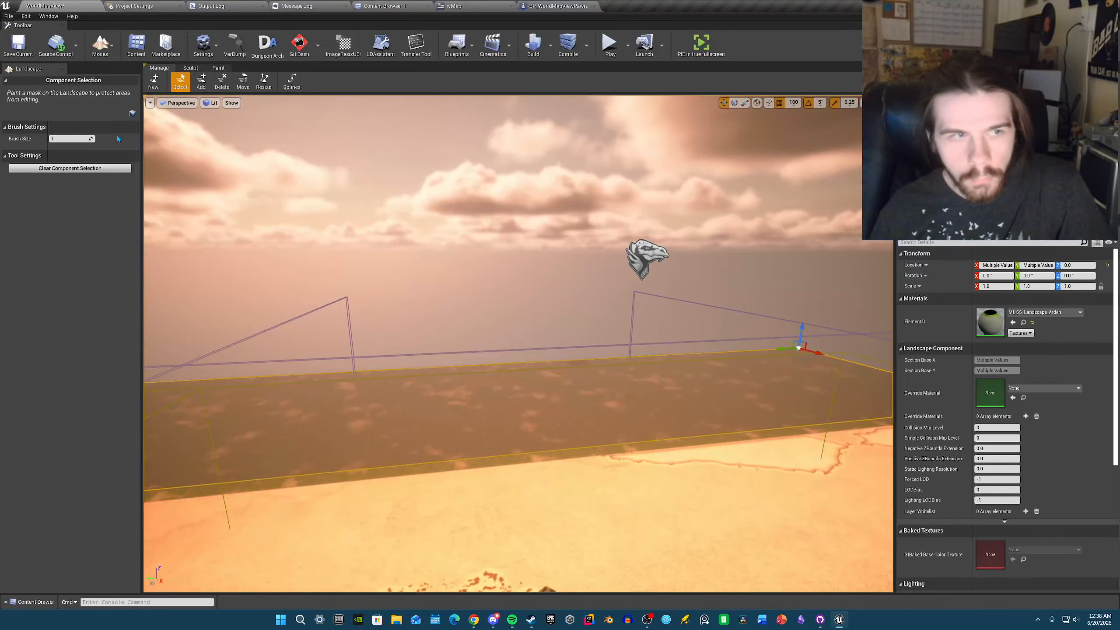
click(222, 82)
right_drag(674, 380, 723, 389)
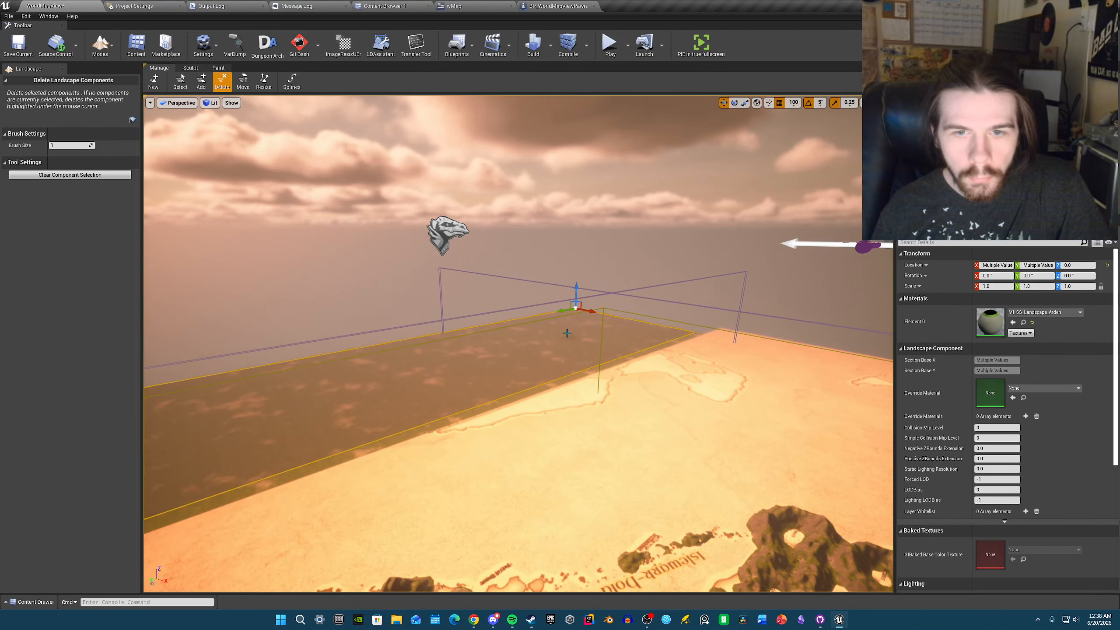
click(562, 349)
- Select the remaining strip of landscape components beyond the map's far end and delete it
right_drag(556, 348, 525, 345)
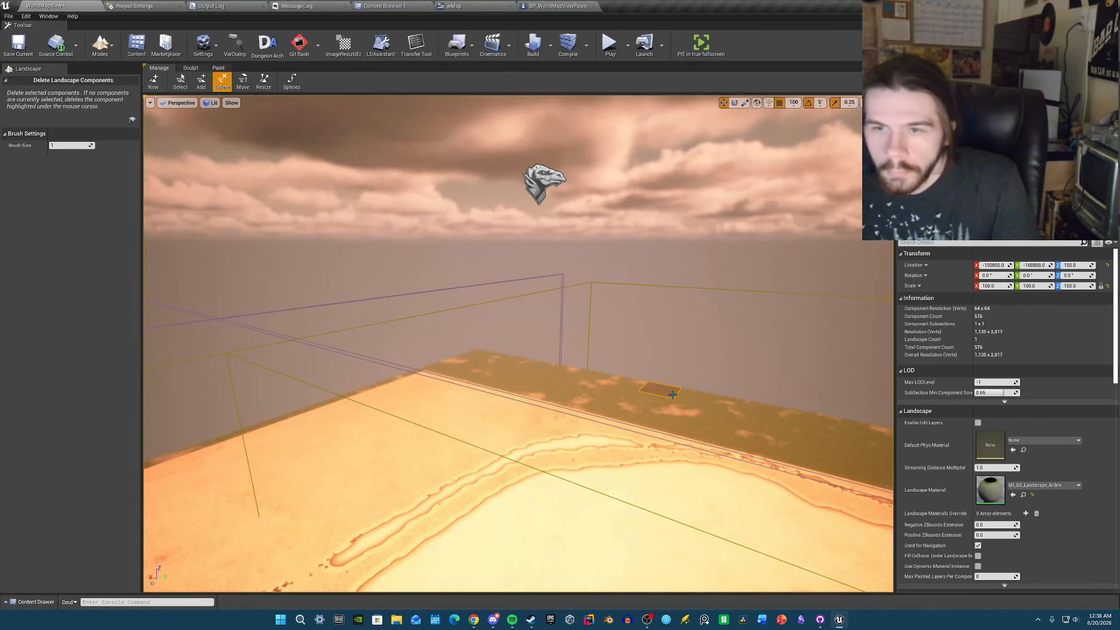
mouse_move(567, 395)
right_down()
mouse_move(597, 417)
mouse_move(570, 392)
right_up()
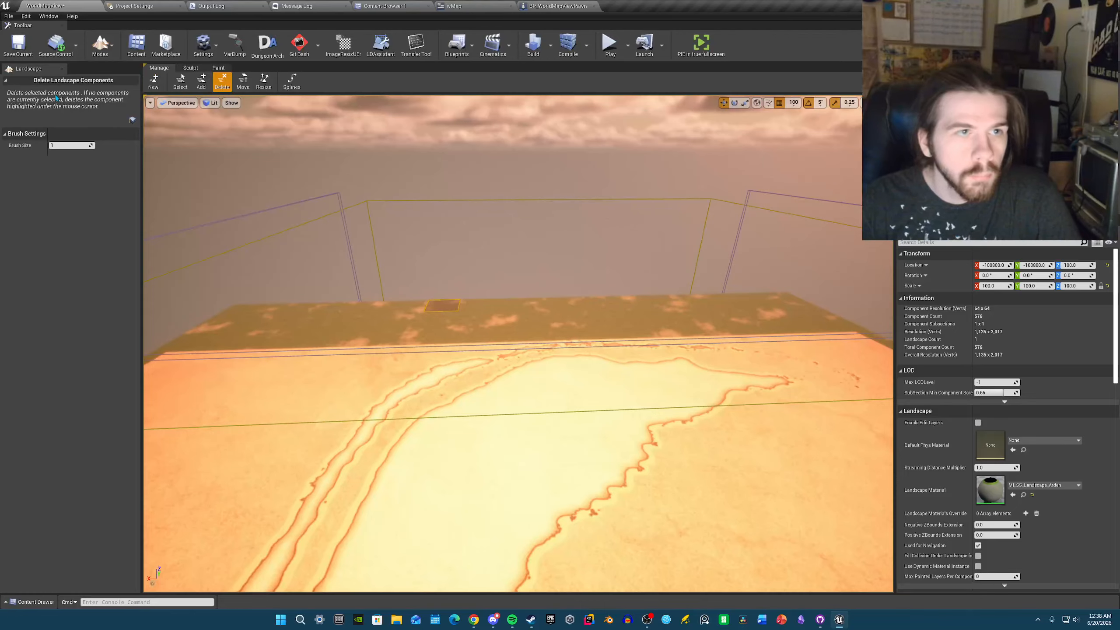
click(181, 81)
mouse_move(239, 314)
mouse_down()
mouse_move(174, 342)
mouse_move(825, 317)
mouse_move(818, 304)
mouse_move(629, 315)
mouse_move(333, 308)
mouse_move(238, 322)
mouse_up()
click(223, 82)
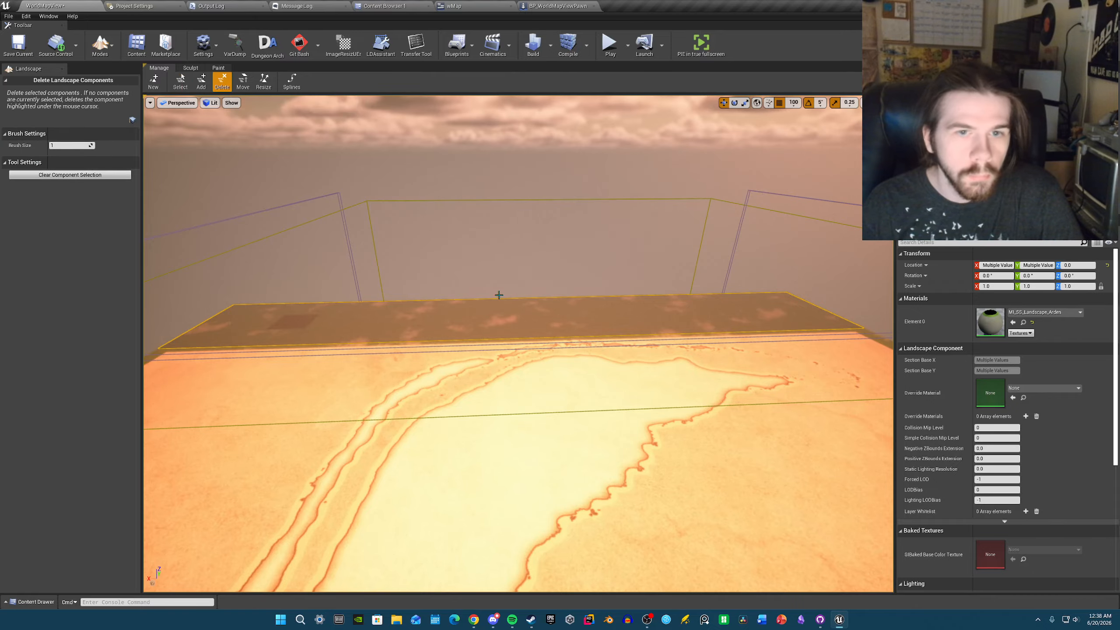
click(490, 322)
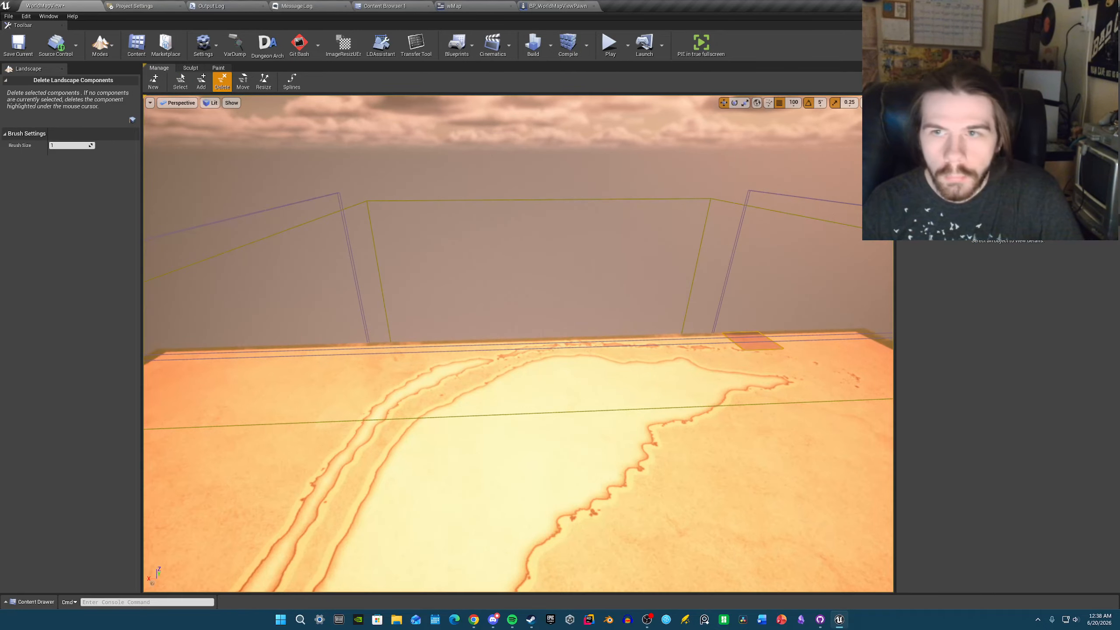
- Return to the selection mode and save the modified WorldMapView level
right_drag(537, 373, 820, 388)
key(w)
click(192, 68)
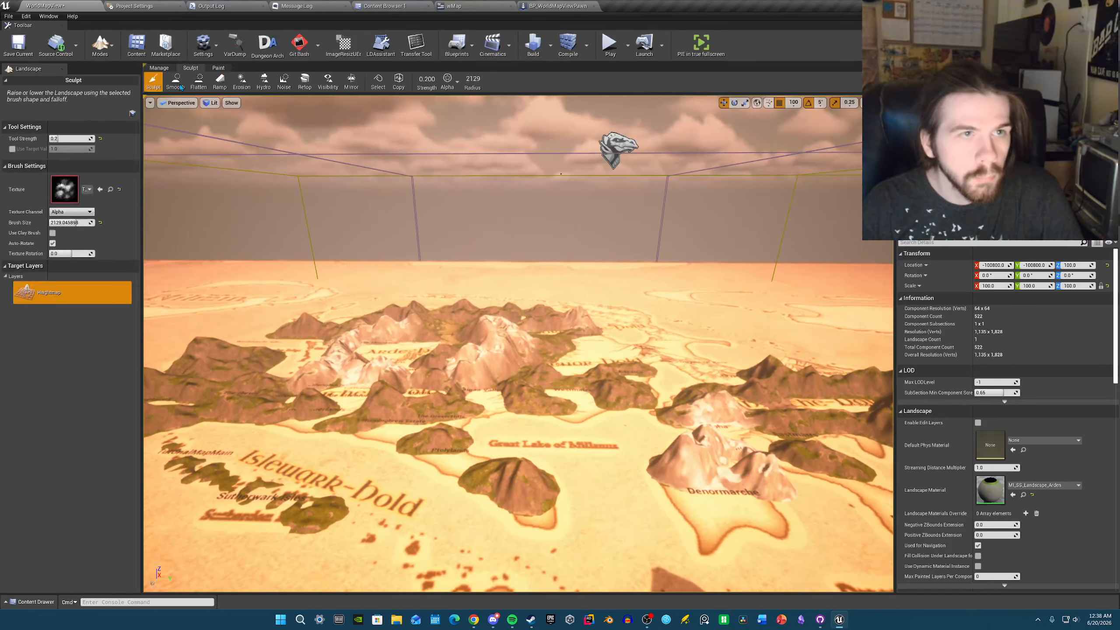
click(104, 50)
click(121, 73)
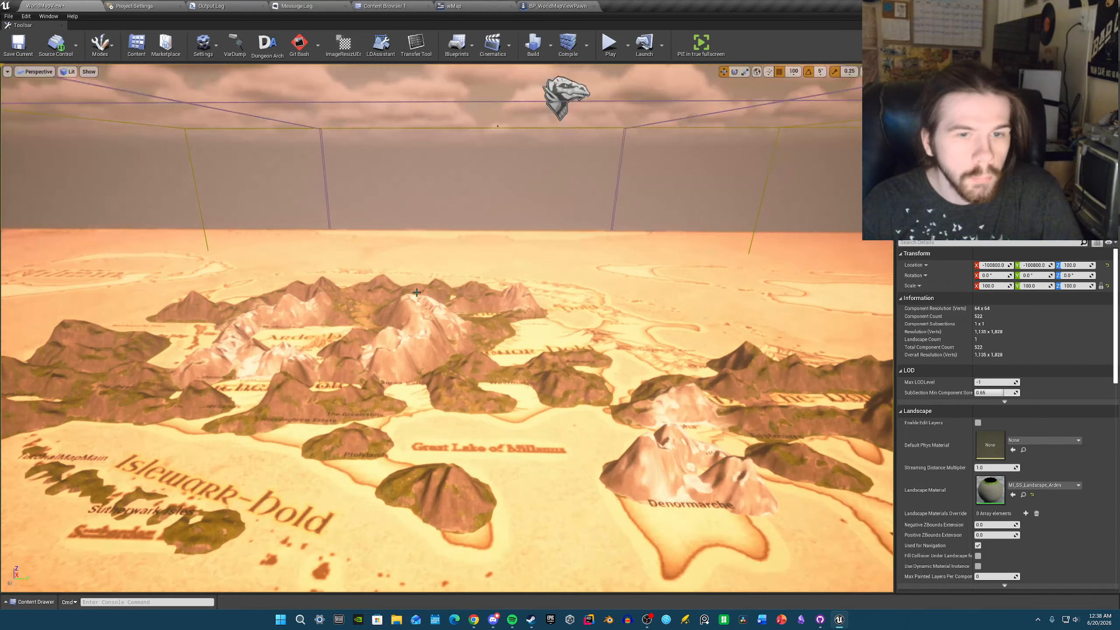
key(w)
right_drag(348, 236, 335, 241)
click(8, 15)
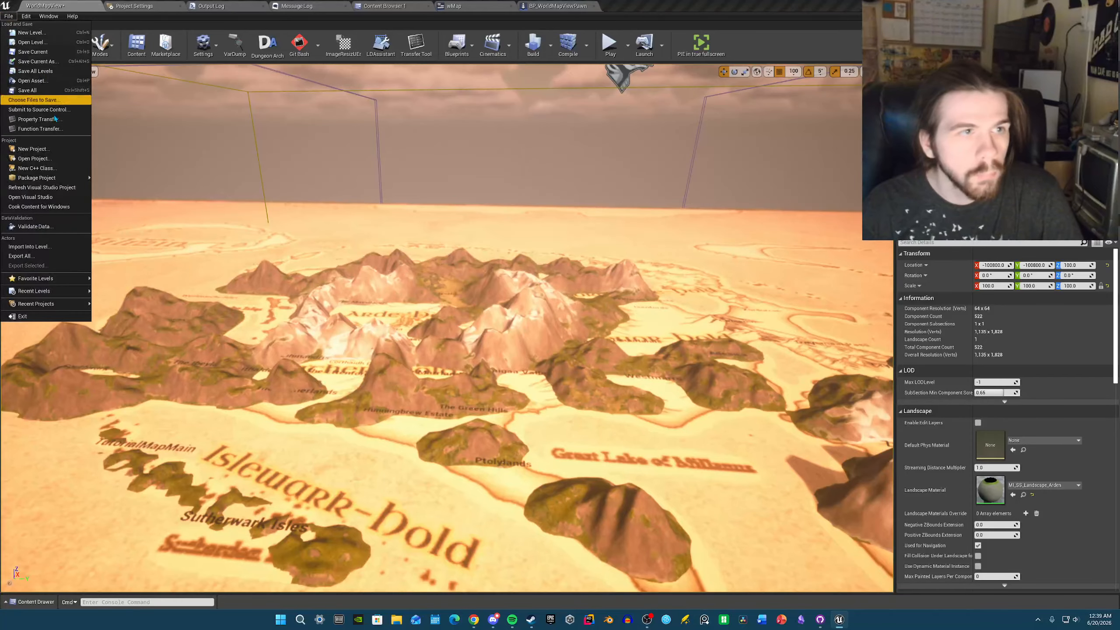
click(40, 107)
click(656, 390)
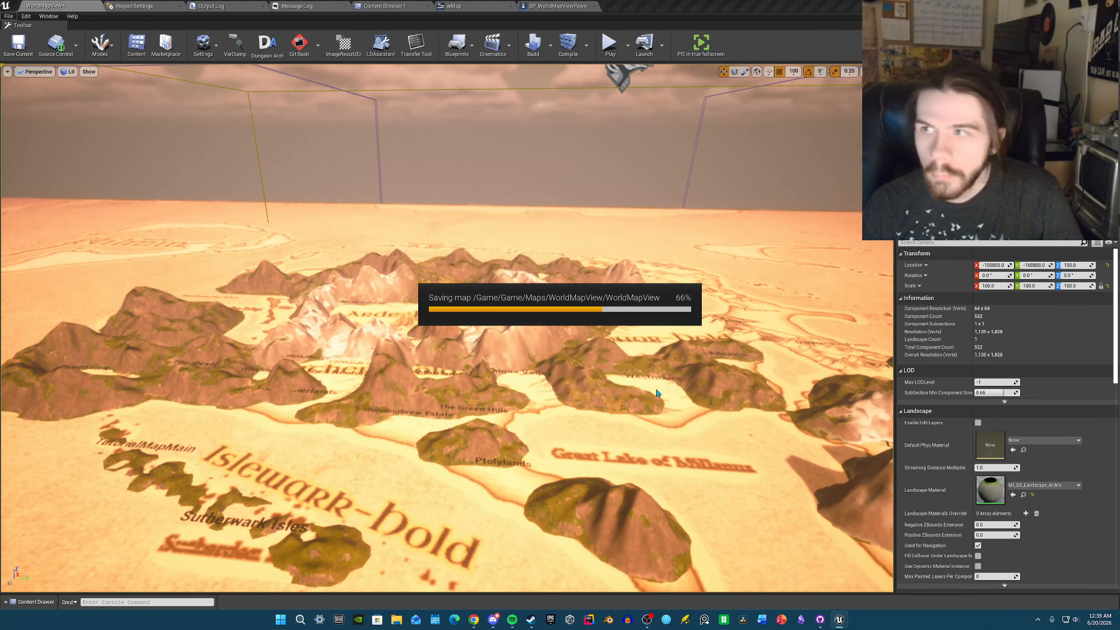
- Preview the world map in a fullscreen play session and exit back to the editor
click(702, 45)
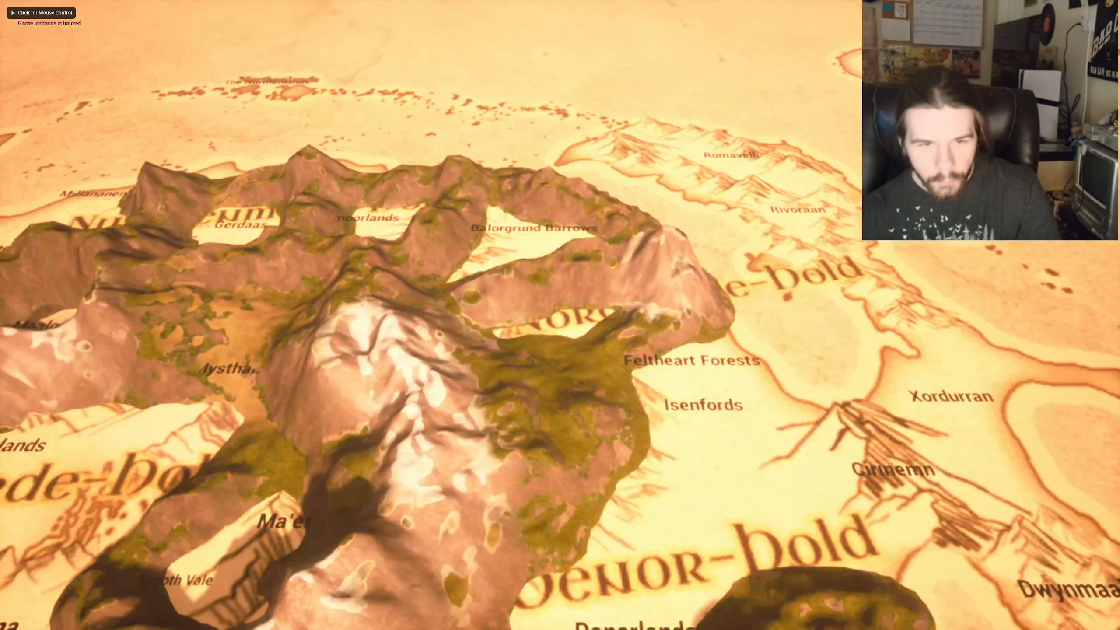
click(495, 348)
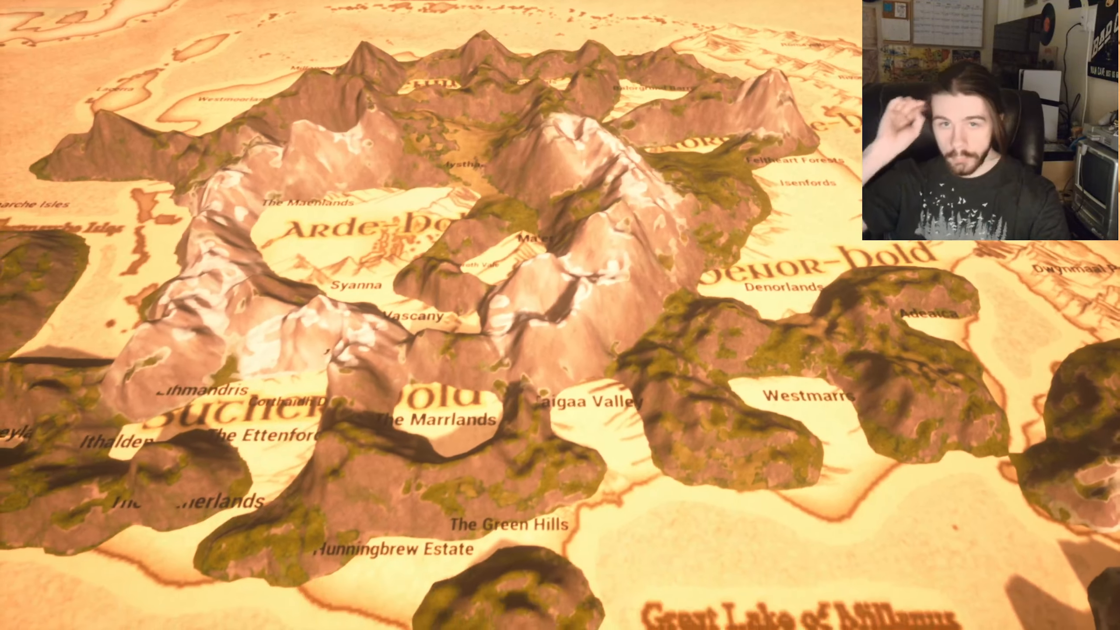
key(Escape)
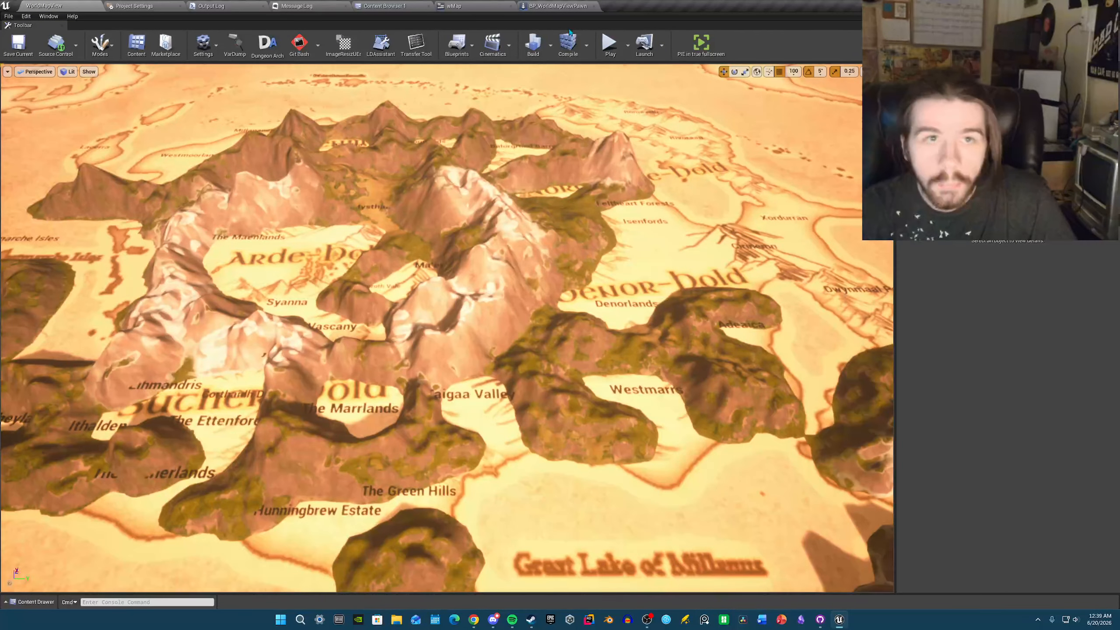
- Search the project content for "etten" and open the TheEttenfords level
click(383, 5)
click(206, 33)
text(e)
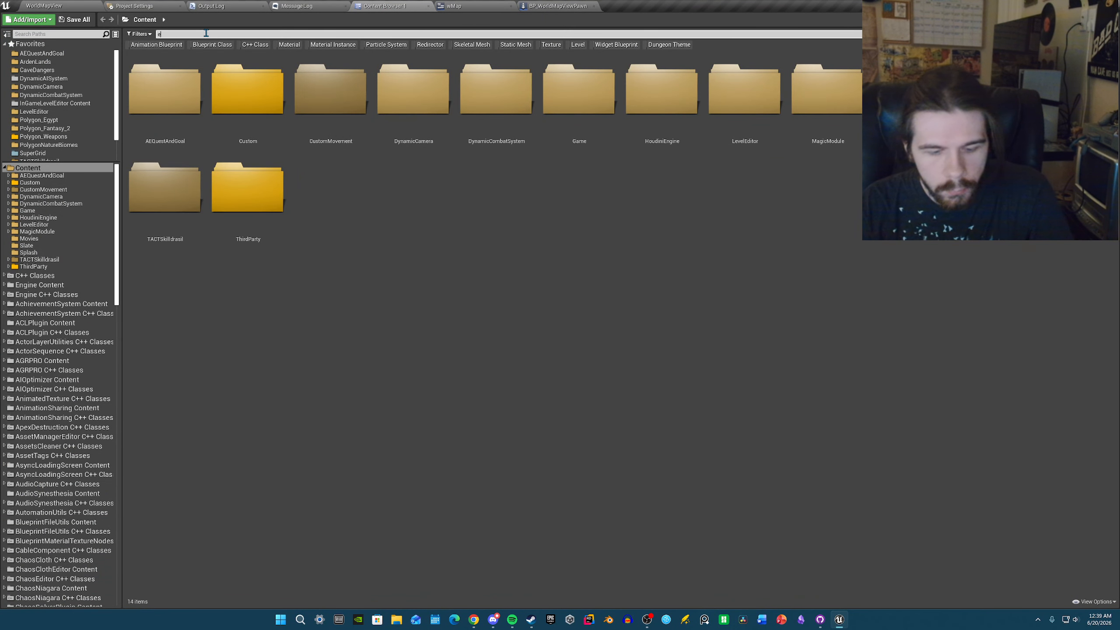
text(tten)
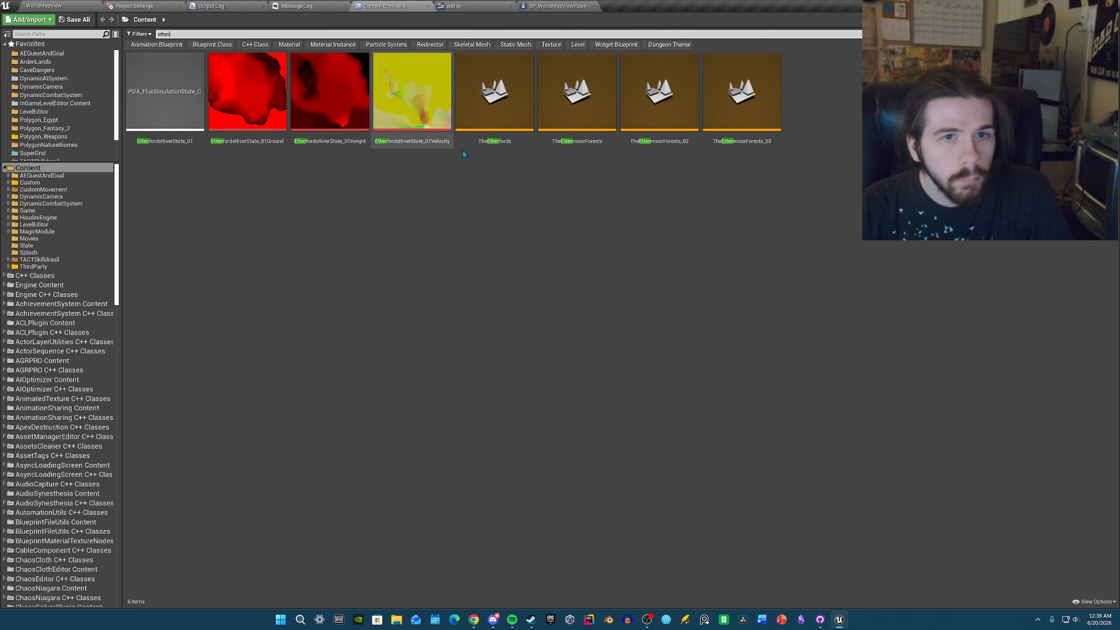
double_click(489, 135)
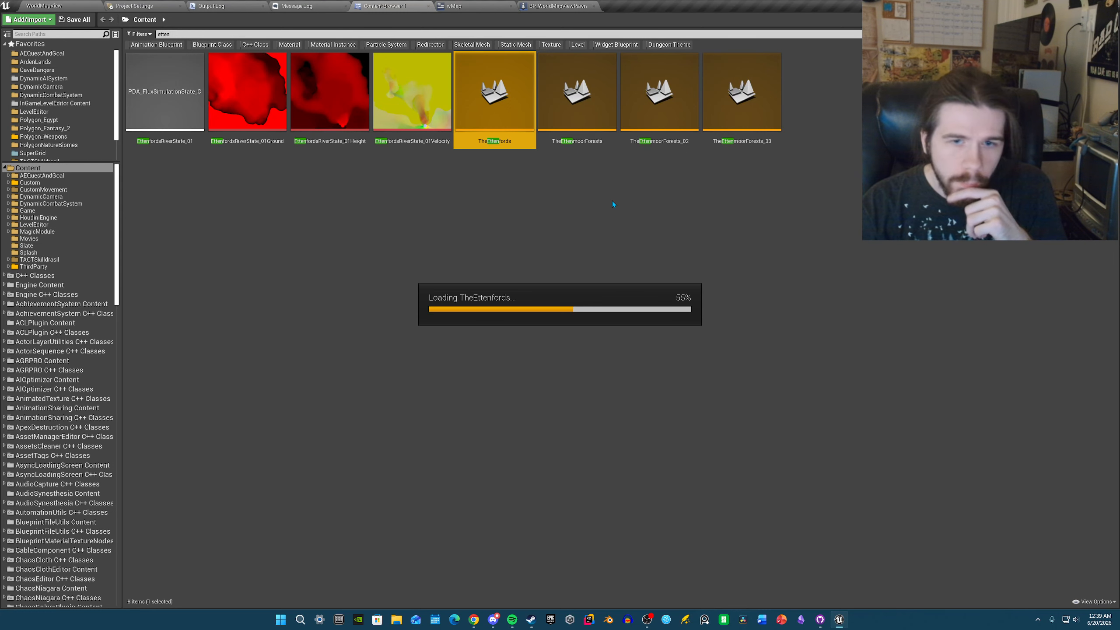
- Open ShareX, look over the recent world map captures in its history, and close it
click(1039, 621)
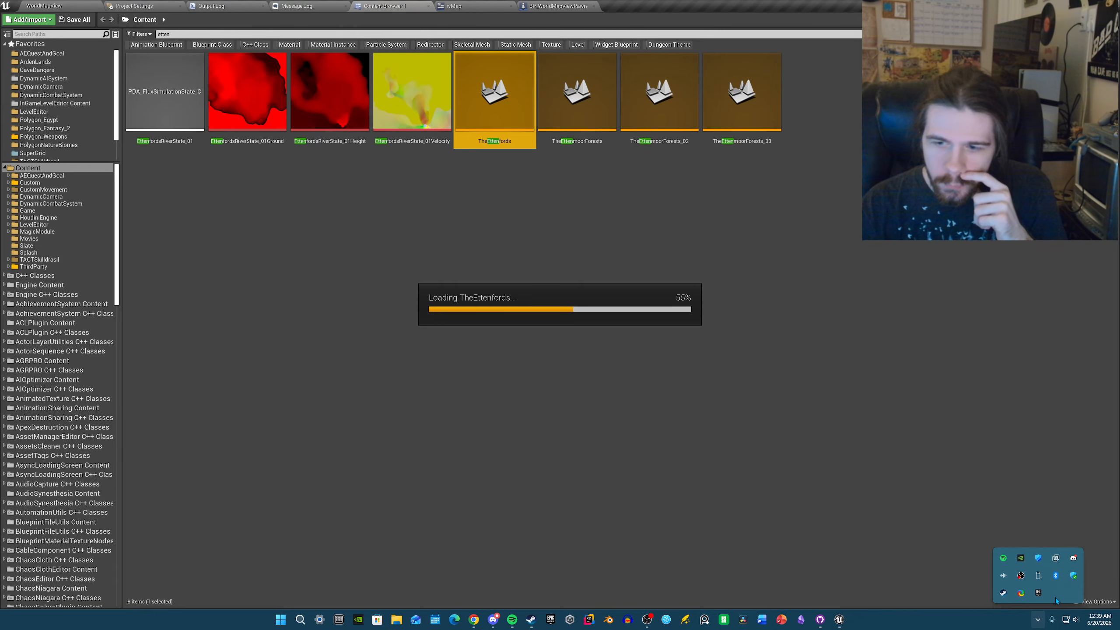
double_click(1020, 593)
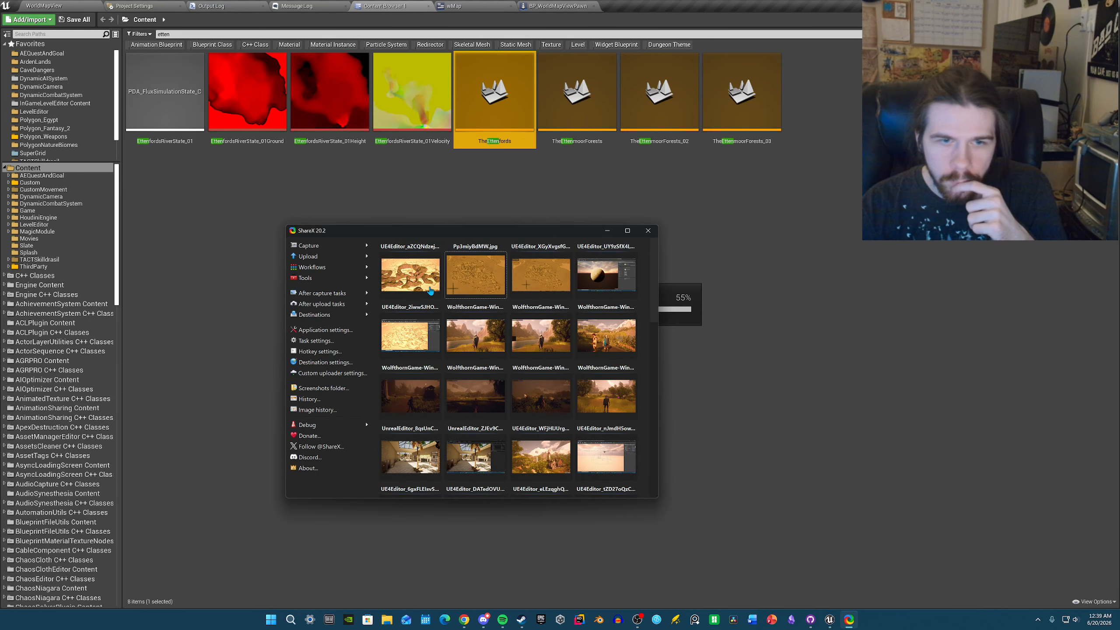
mouse_move(430, 291)
mouse_down()
mouse_move(491, 291)
mouse_move(420, 271)
mouse_up()
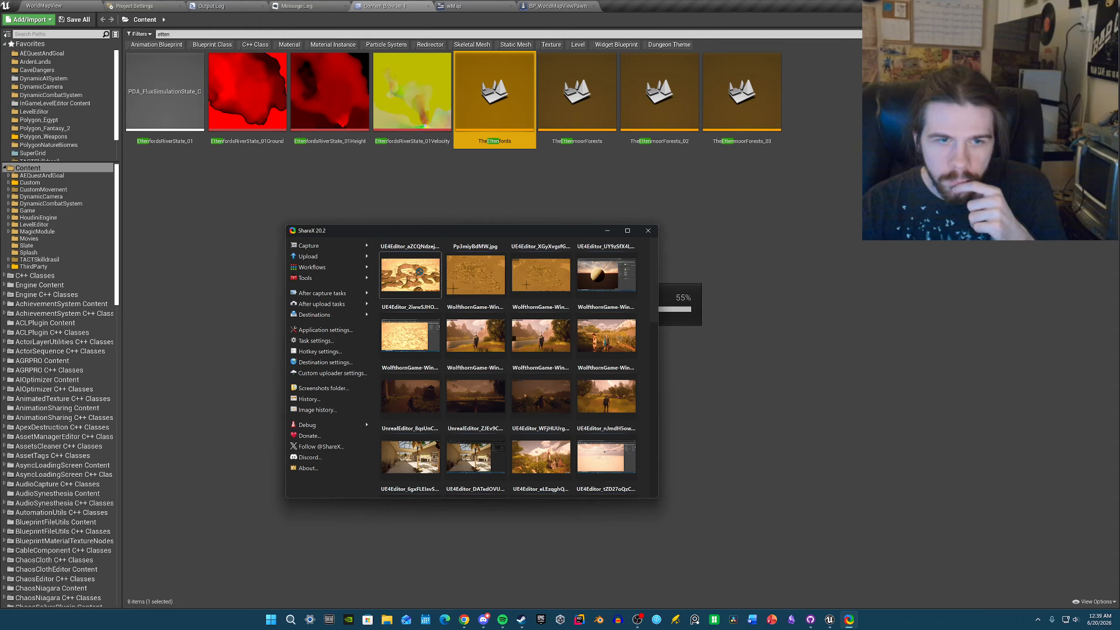
click(419, 275)
click(624, 281)
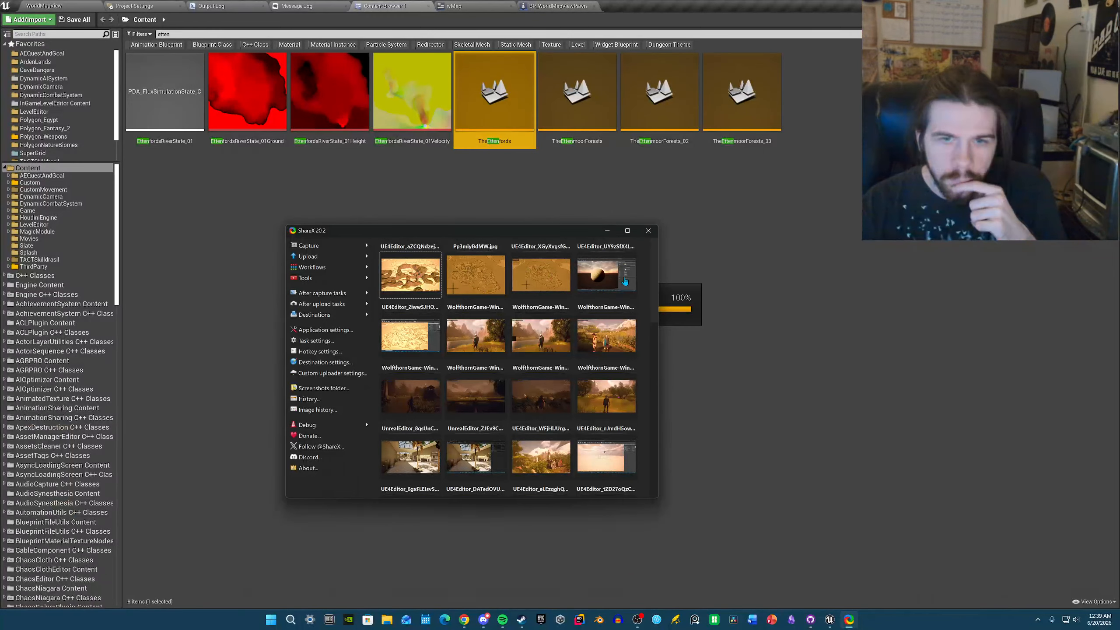
click(648, 230)
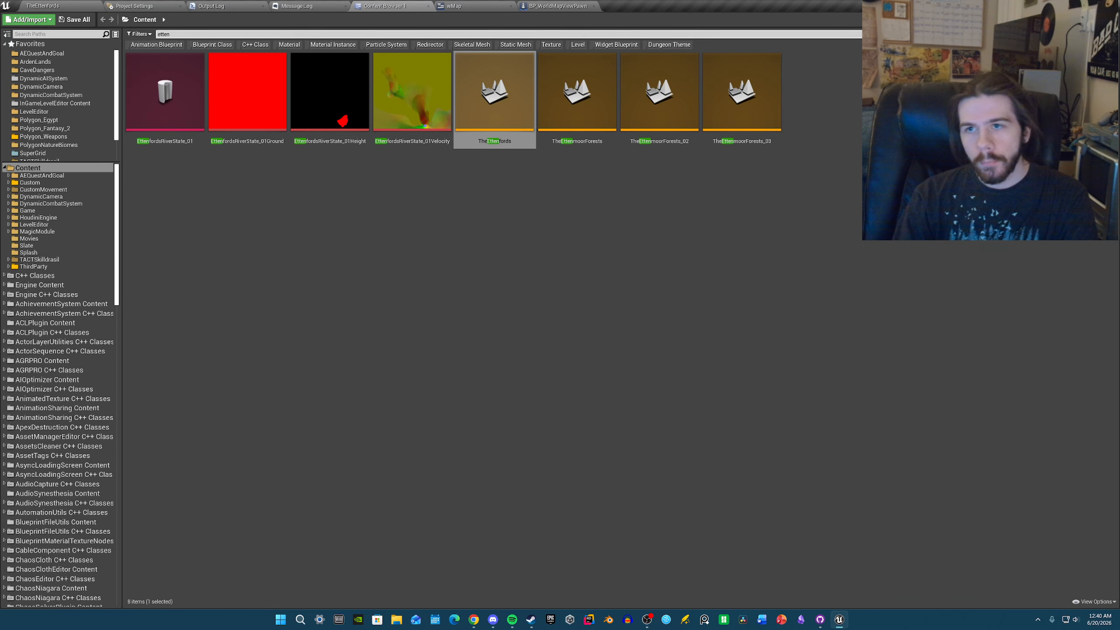
- Switch to the TheEttenfords level view and inspect the settings of the overlapping fog sheets above the forested hills
click(1104, 35)
click(73, 4)
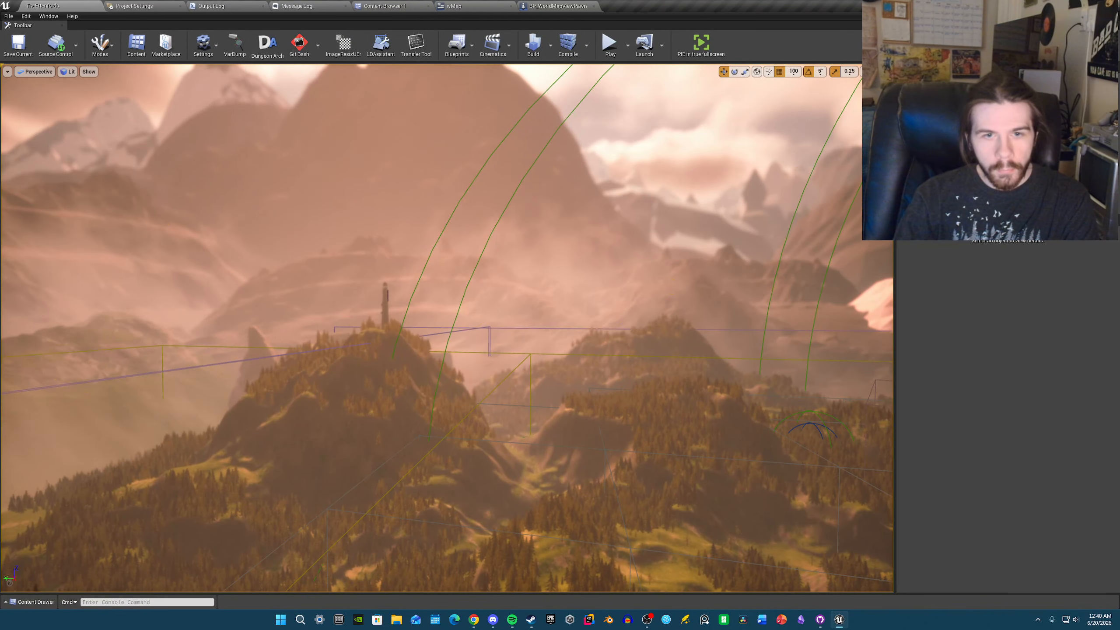
click(525, 261)
right_drag(572, 273, 495, 269)
click(387, 262)
right_drag(387, 262, 590, 243)
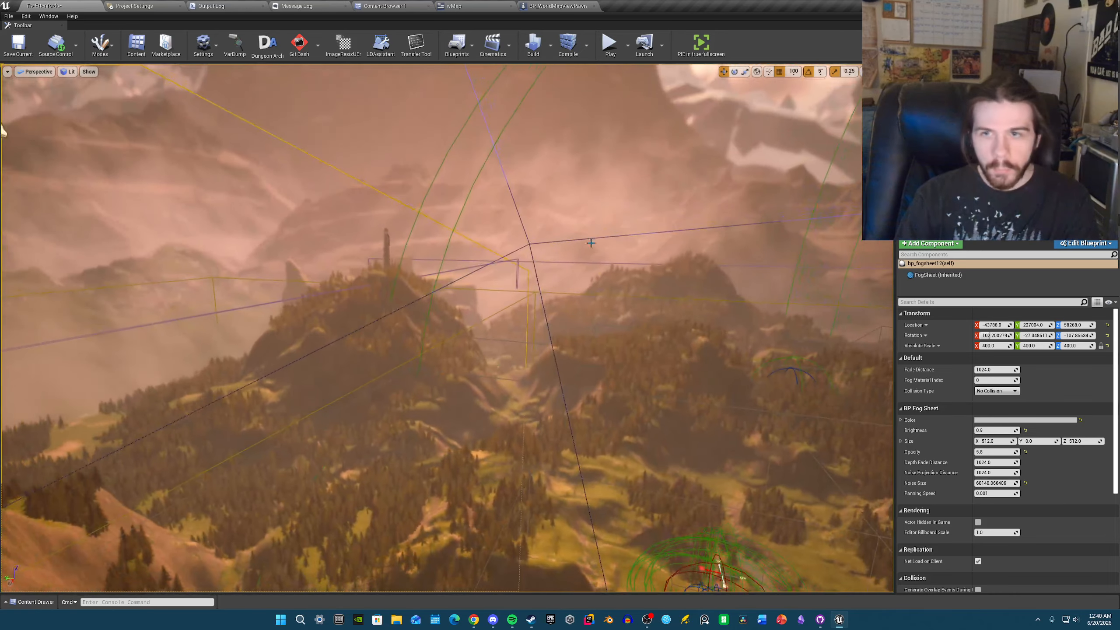
click(591, 242)
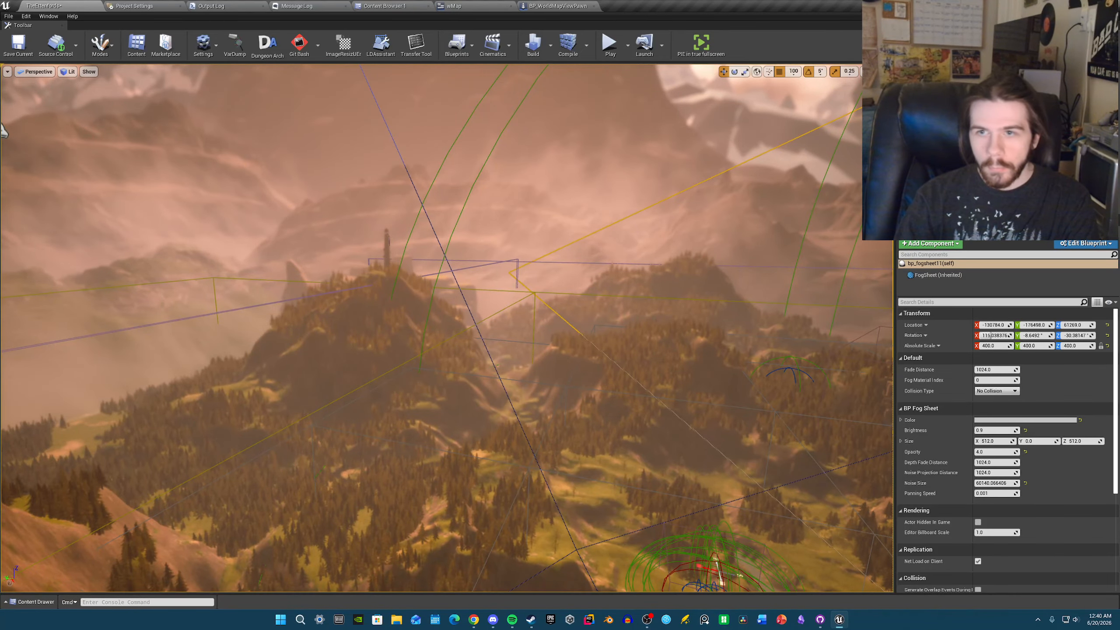
key(Up)
key(Up)
key(Up)
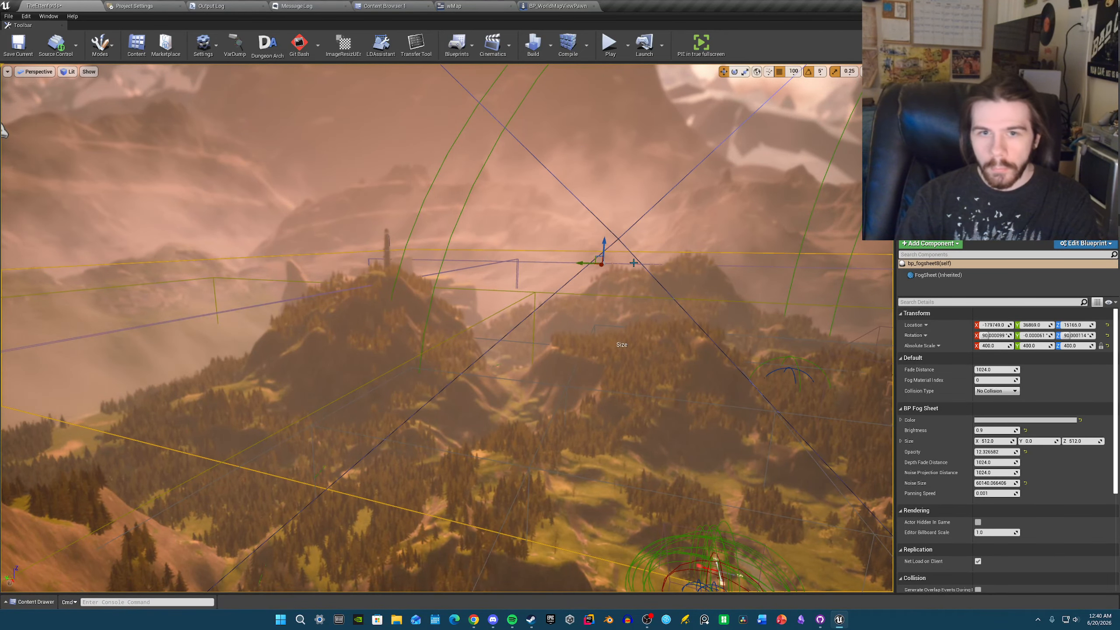
- Pick out the BP_FogSheet13 actor among the fog sheets around the rocky plateau and copy it
right_drag(634, 262, 673, 283)
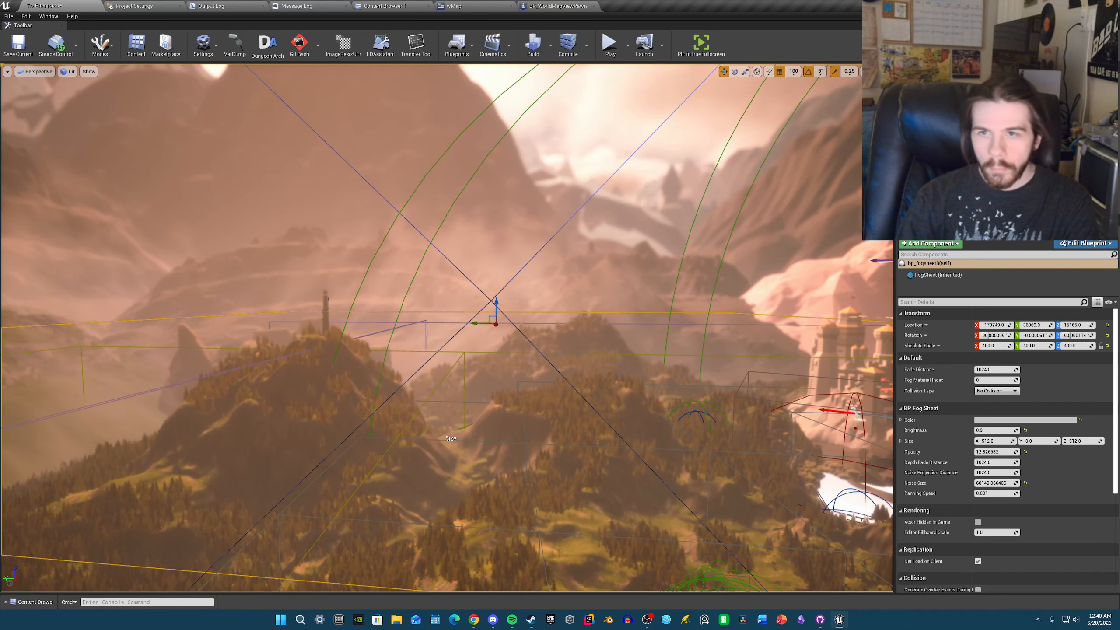
click(961, 190)
right_drag(529, 286, 405, 282)
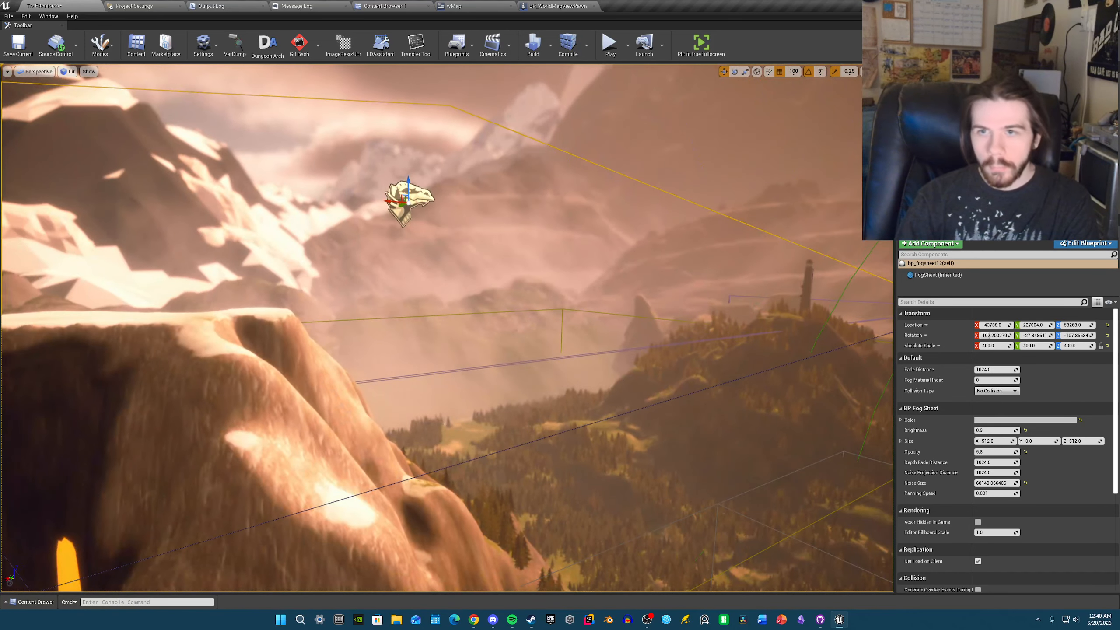
click(902, 190)
click(903, 190)
key(s)
right_drag(764, 206, 744, 201)
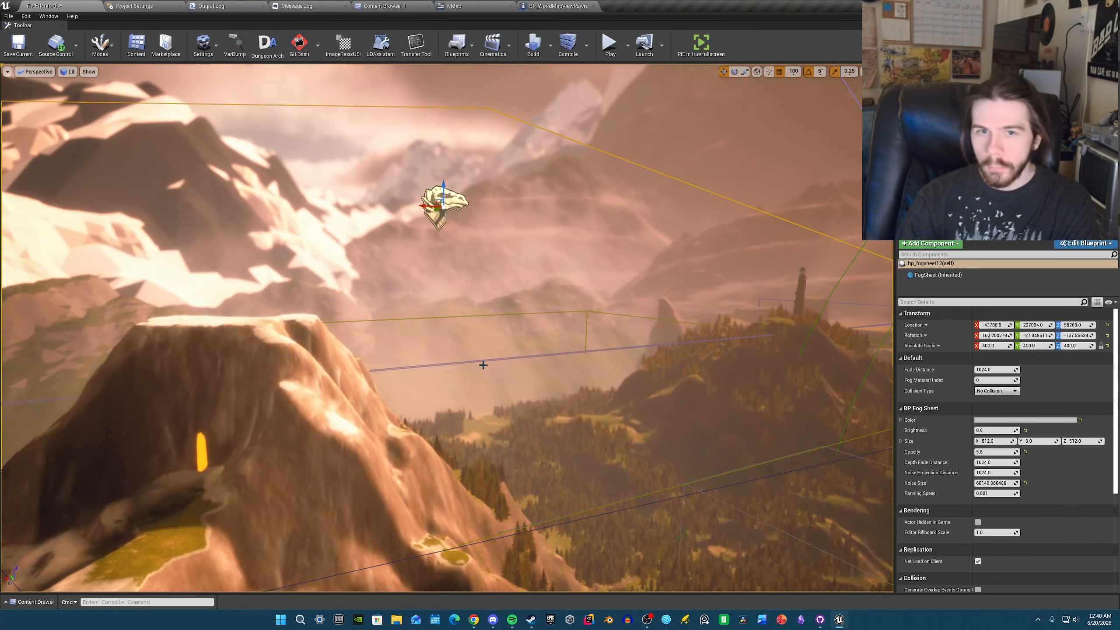
click(458, 354)
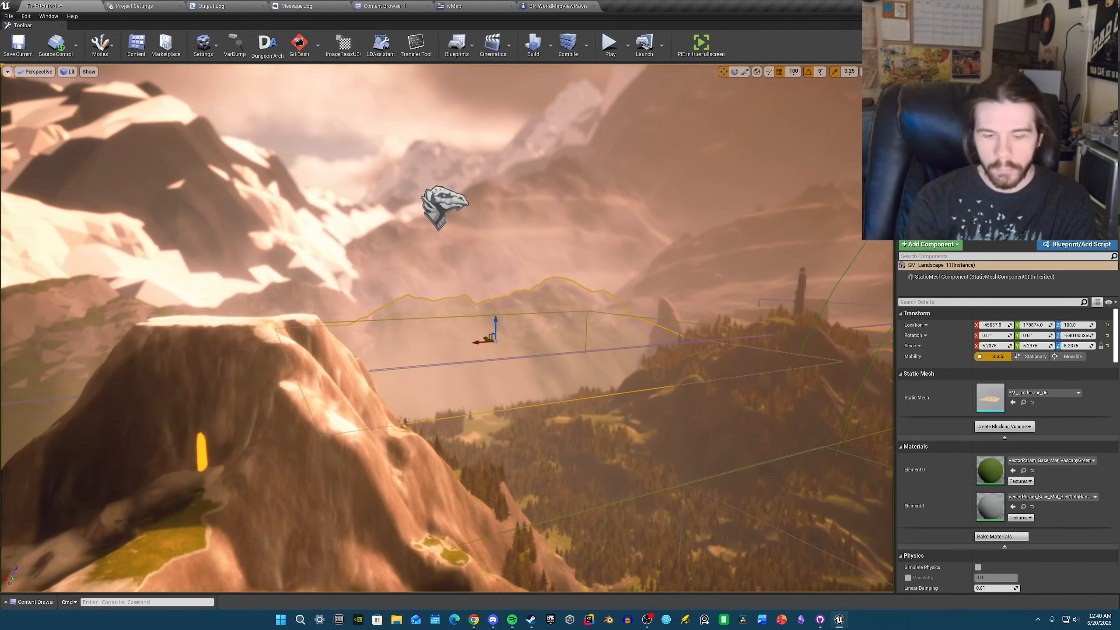
click(459, 353)
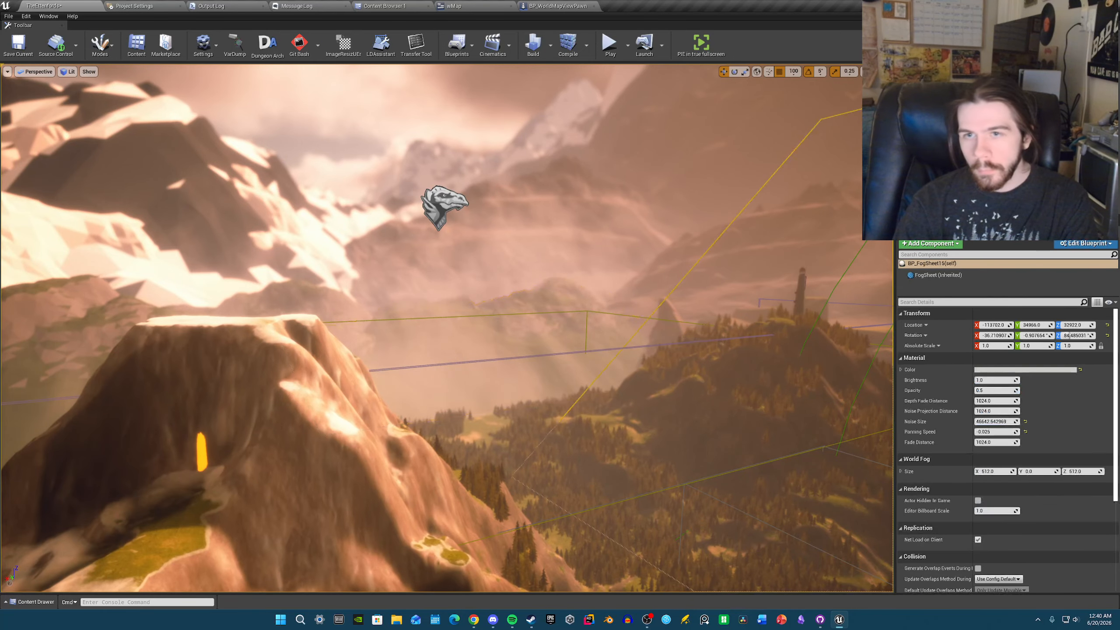
key(s)
right_drag(644, 269, 656, 270)
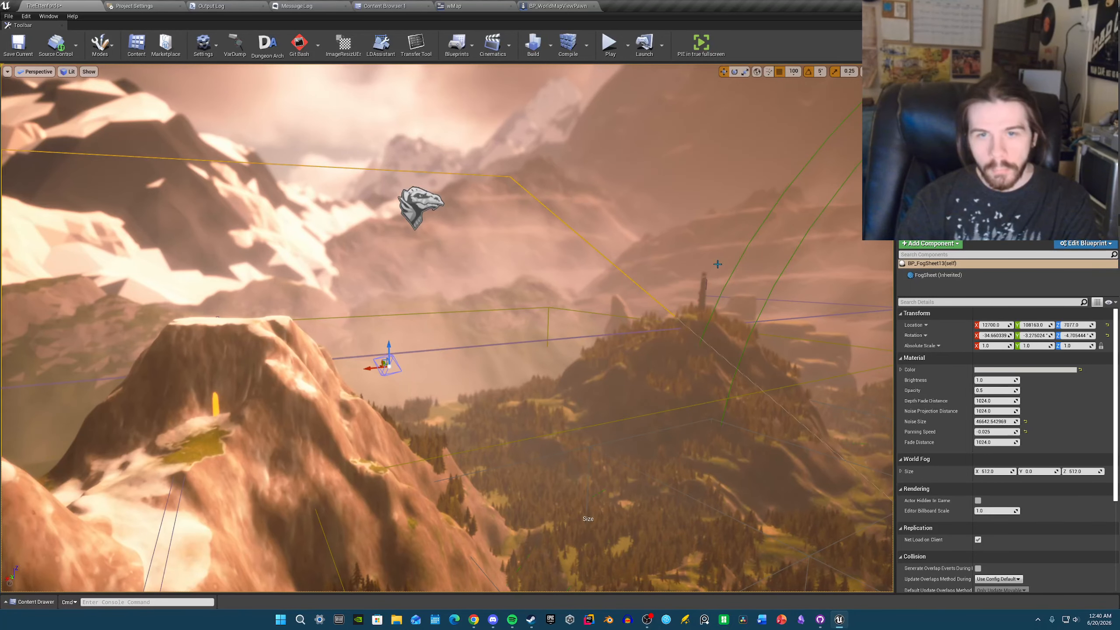
- Examine the fog across the valley, castle and mountains with the editor overlays hidden
right_drag(440, 338, 421, 337)
right_drag(403, 190, 511, 184)
key(w)
key(g)
key(Escape)
key(w)
key(s)
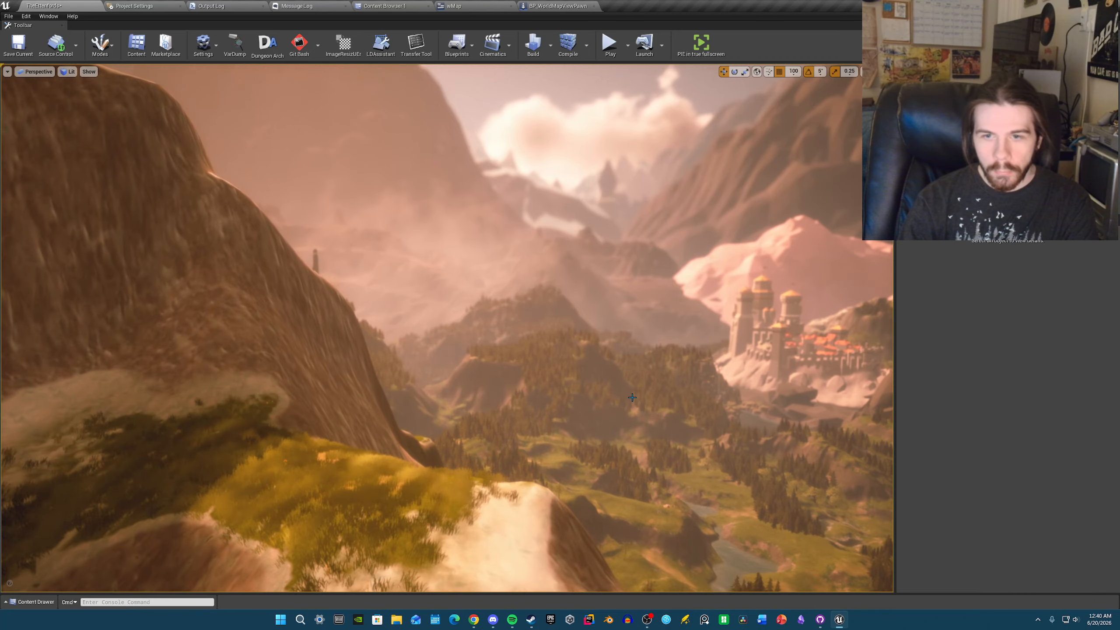
key(ctrl+space)
key(ctrl+space)
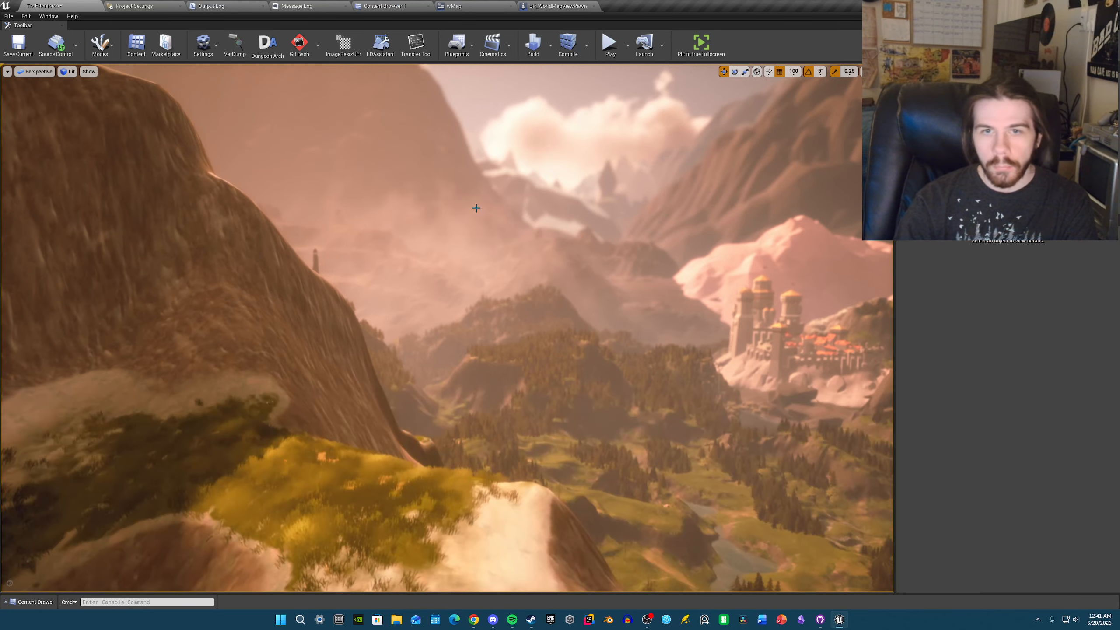
right_drag(476, 208, 507, 215)
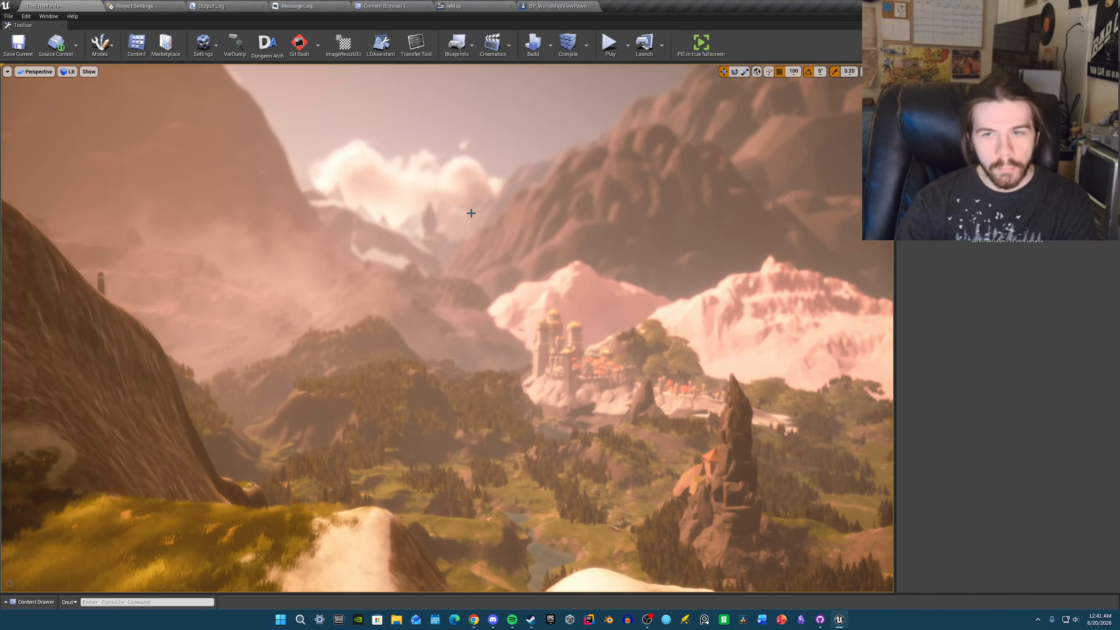
right_drag(475, 205, 337, 217)
key(d)
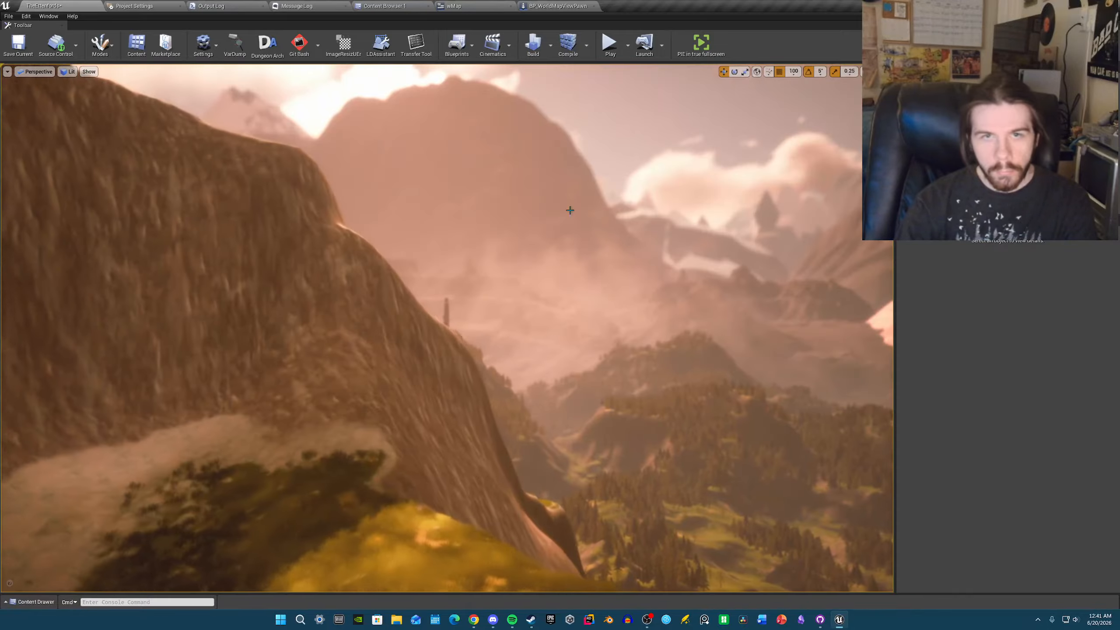
- Search the project content for "world map view" and open the WorldMapView level without saving TheEttenfords
click(482, 5)
click(384, 6)
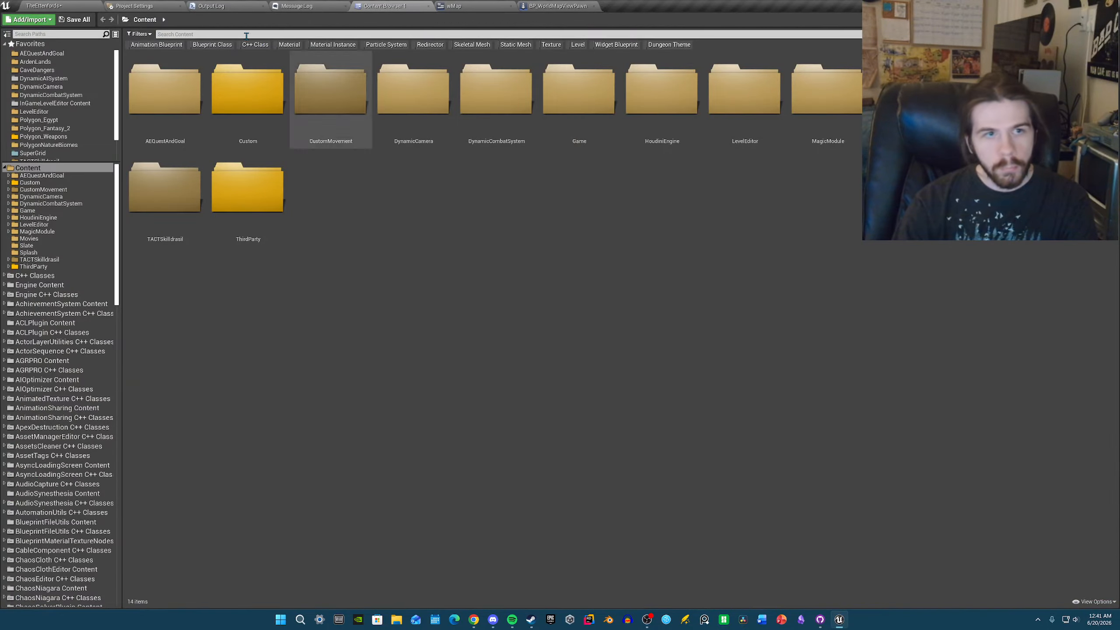
click(207, 37)
text(world ma)
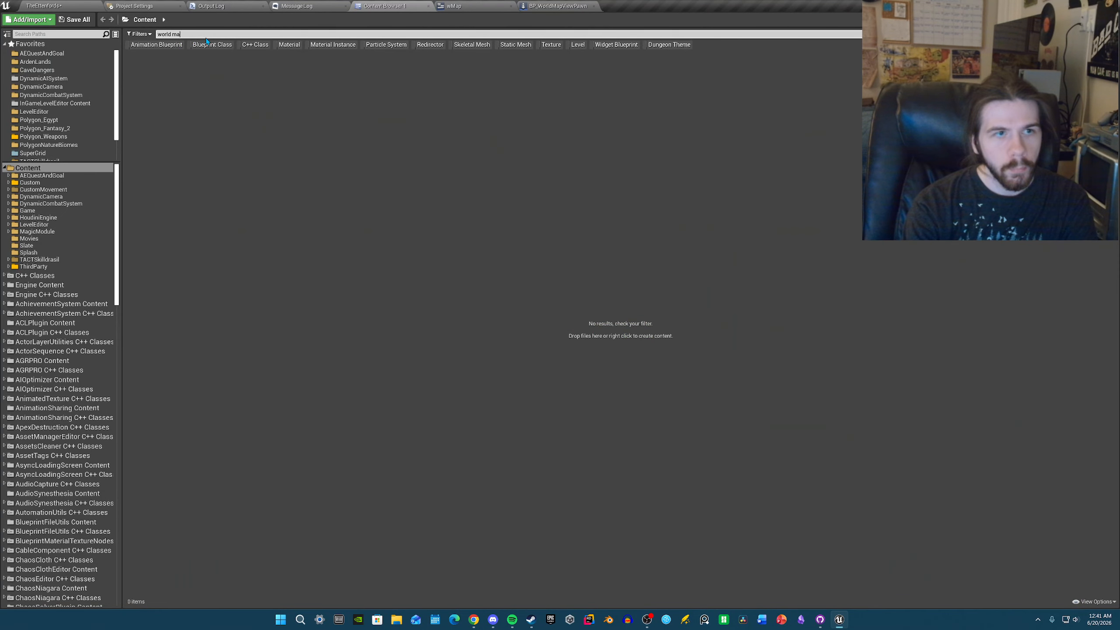
text(p view)
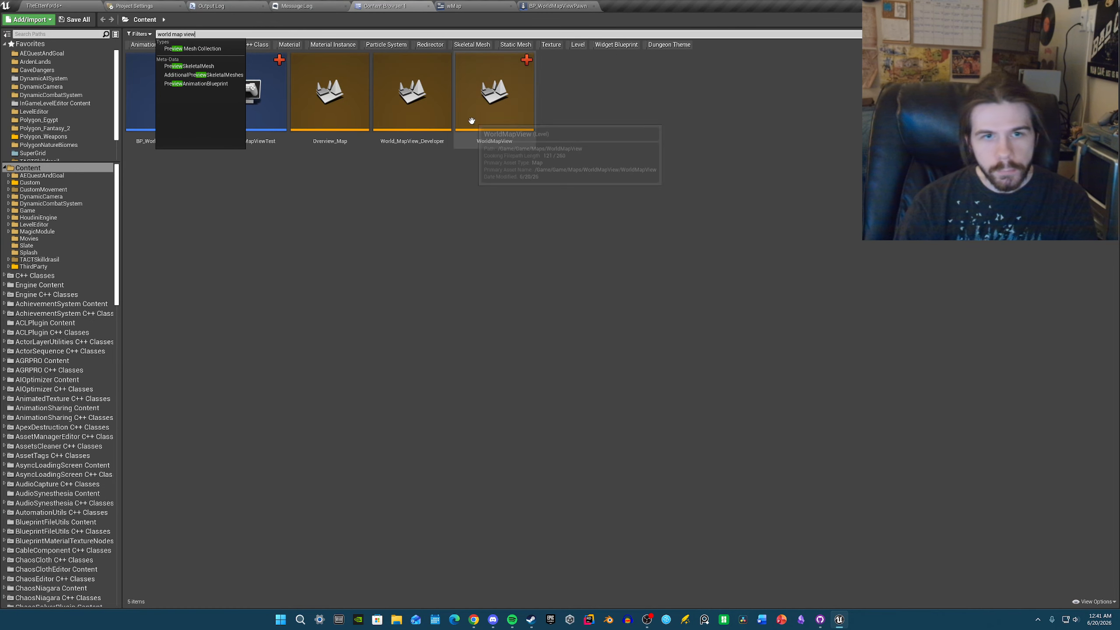
double_click(471, 120)
click(642, 389)
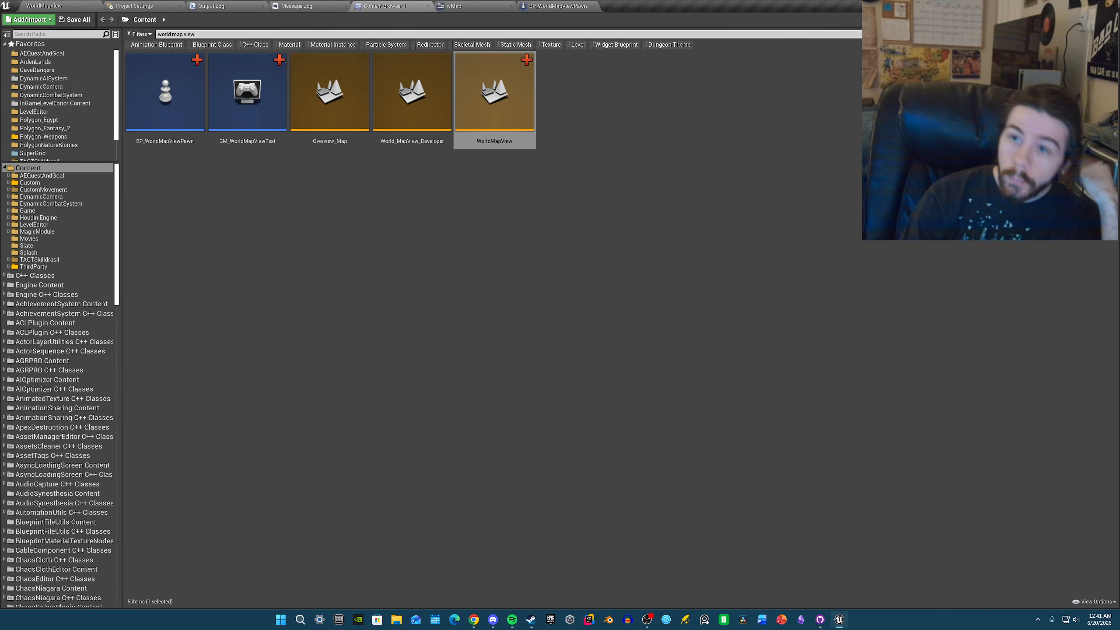
- Paste the copied fog sheet into the WorldMapView level and reset its location and rotation to 0
click(1106, 34)
click(43, 6)
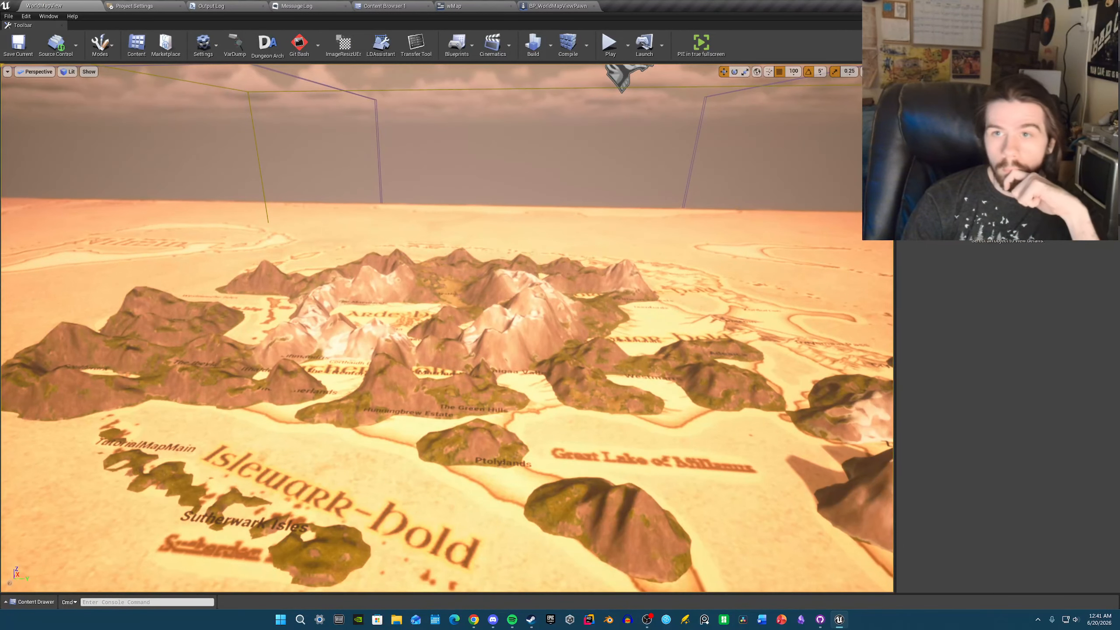
click(528, 315)
right_drag(528, 314, 582, 315)
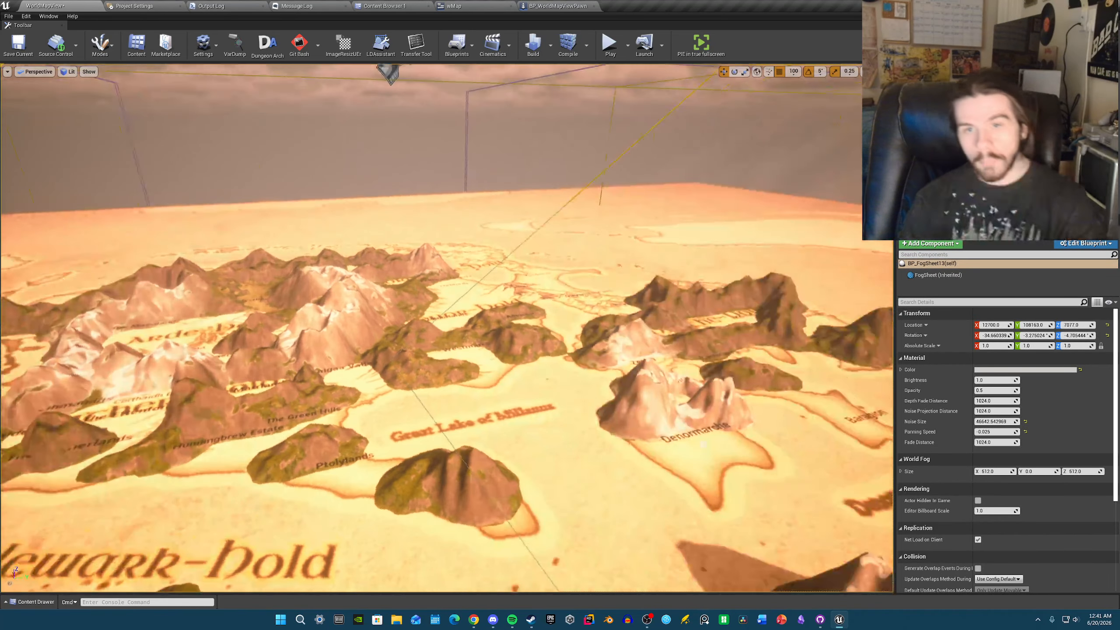
click(1107, 324)
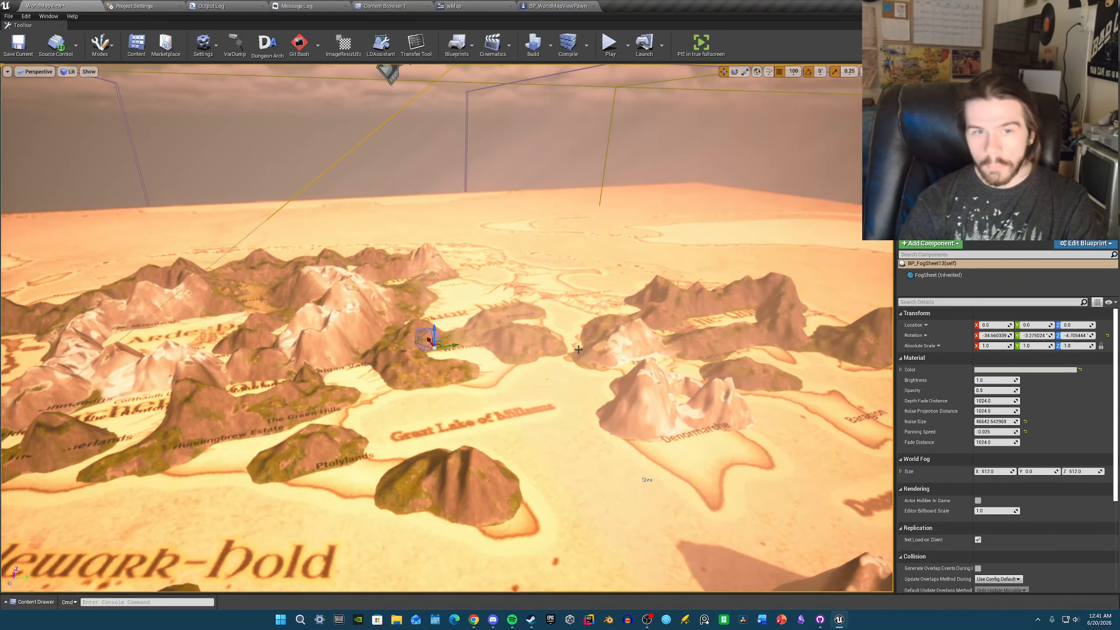
click(1107, 335)
- Move the fog sheet over the central mountains of the map to X 4800, Y -11700, Z 2100
mouse_move(519, 343)
mouse_down()
mouse_move(305, 325)
mouse_move(319, 343)
mouse_move(319, 322)
mouse_up()
right_drag(319, 321, 197, 377)
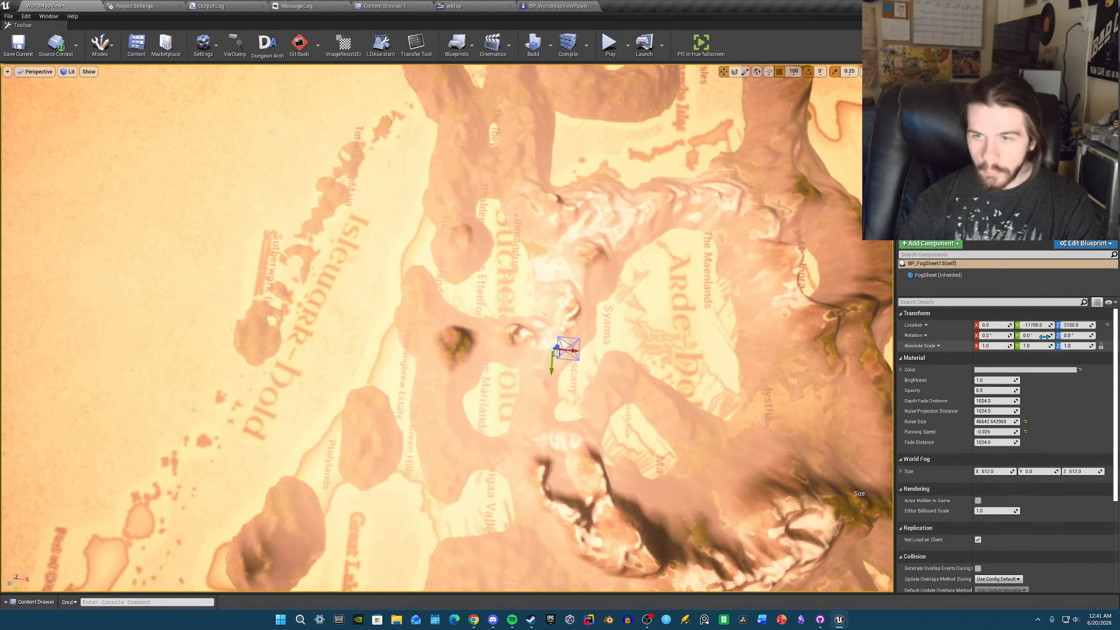
right_drag(672, 318, 699, 321)
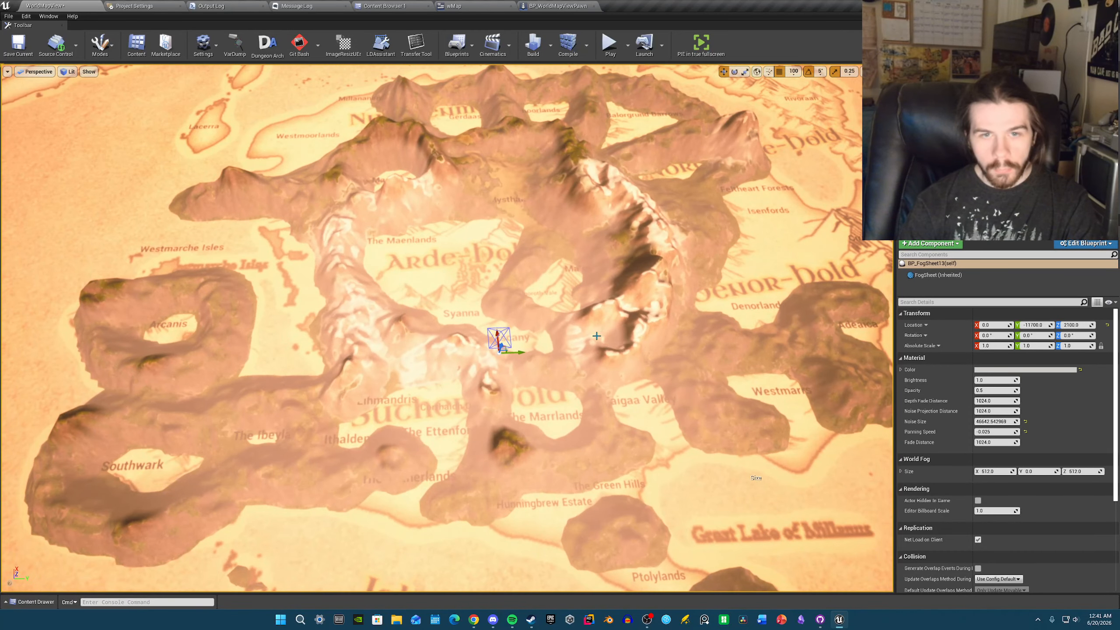
drag(498, 333, 492, 239)
right_drag(493, 252, 512, 281)
key(g)
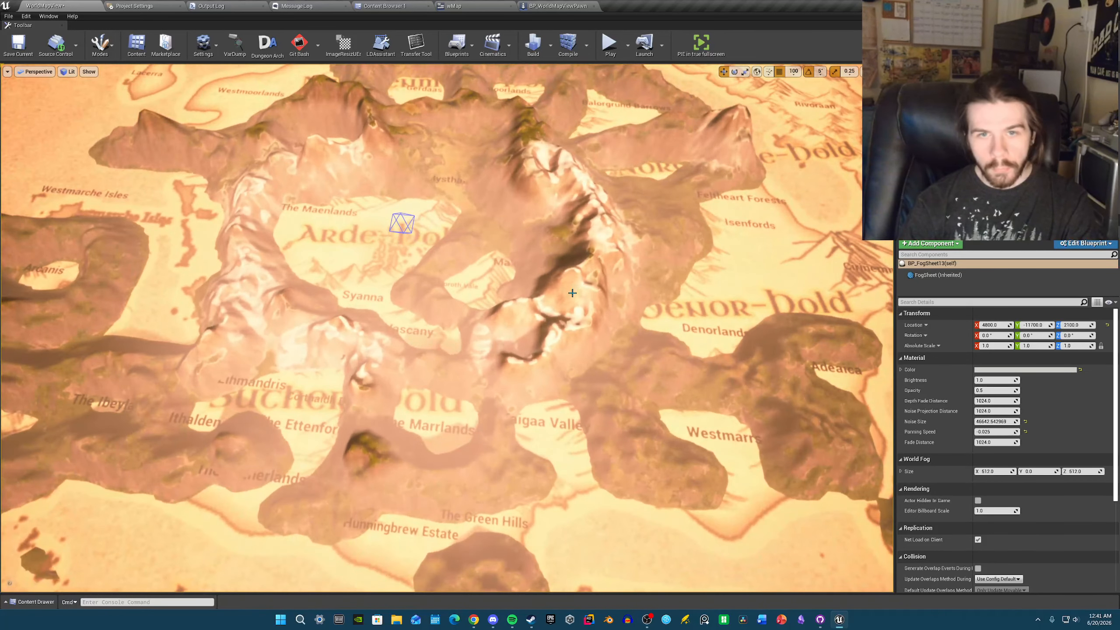
- Lower the fog sheet to Z 1600 and check its coverage with the editor overlays hidden
key(g)
mouse_move(400, 228)
mouse_down()
mouse_move(404, 199)
mouse_move(412, 236)
mouse_move(417, 225)
mouse_move(410, 248)
mouse_move(409, 237)
mouse_up()
right_drag(627, 368, 708, 355)
key(g)
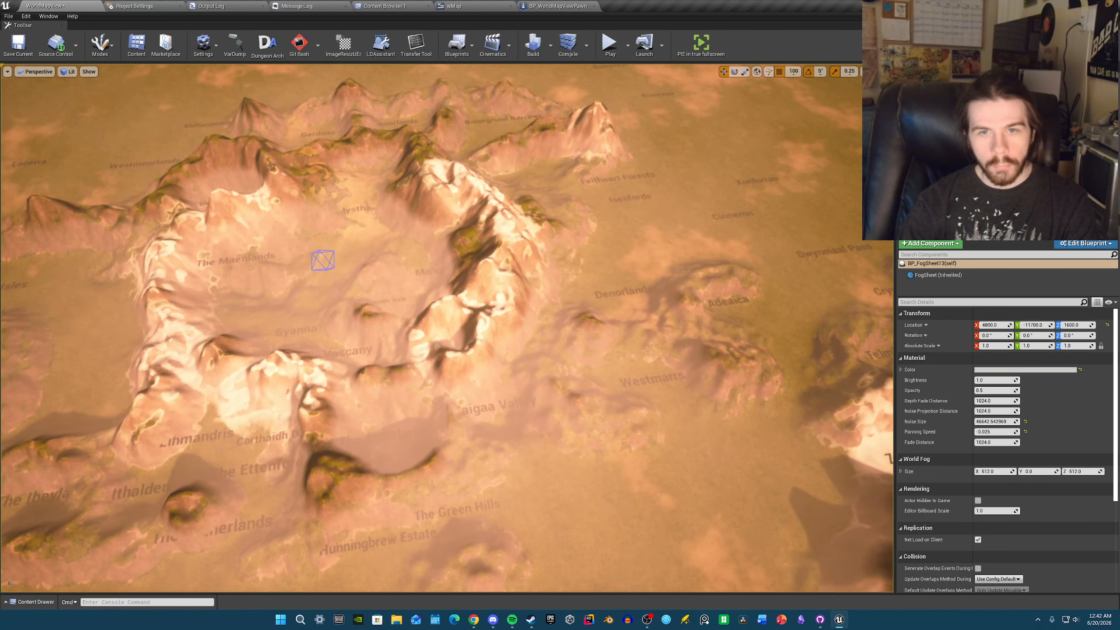
right_drag(709, 354, 684, 251)
right_drag(568, 300, 512, 304)
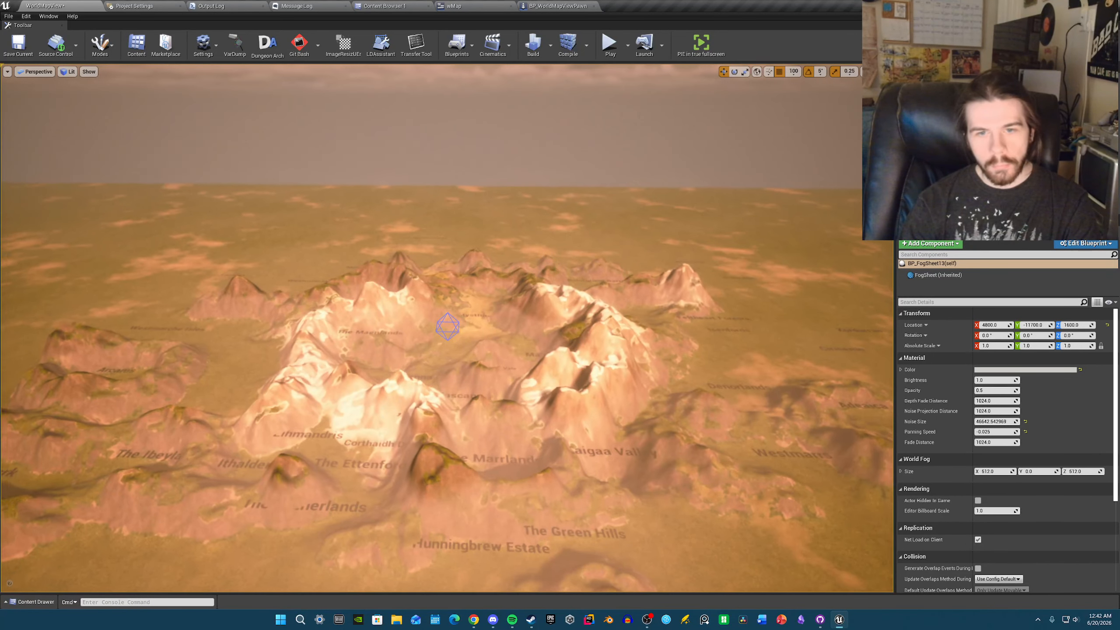
key(w)
right_drag(511, 304, 501, 339)
key(s)
- Try raising the fog sheet to Z 6300 above the mountains, and undo the move
right_drag(559, 307, 564, 284)
drag(405, 311, 399, 217)
mouse_move(477, 202)
right_down()
mouse_move(461, 225)
mouse_move(460, 214)
mouse_move(459, 243)
mouse_move(462, 191)
right_up()
key(w)
key(s)
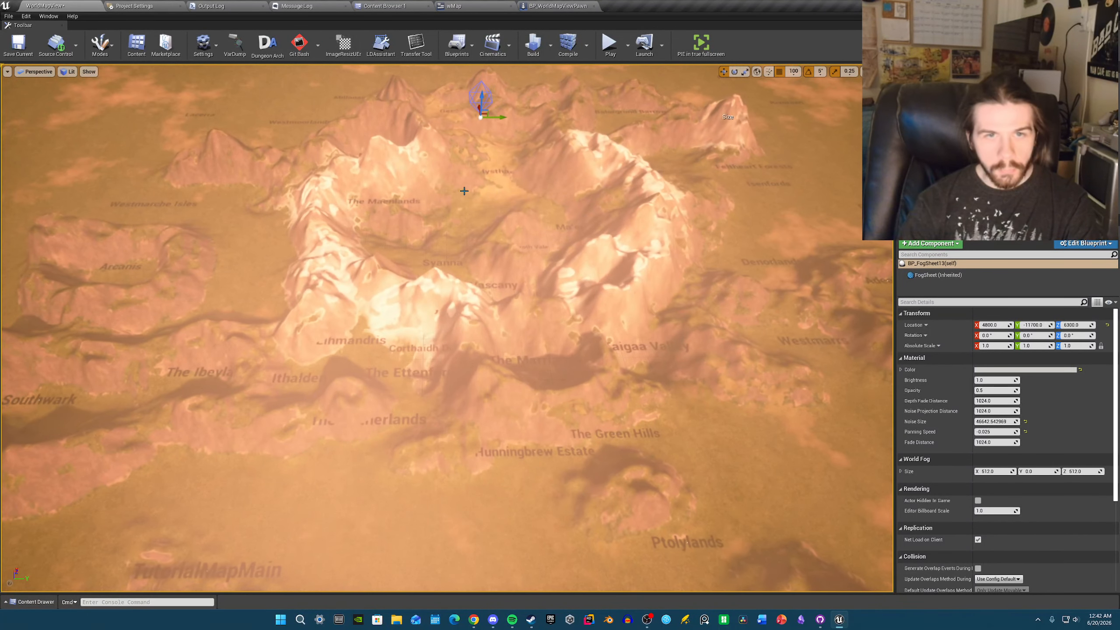
key(ctrl+z)
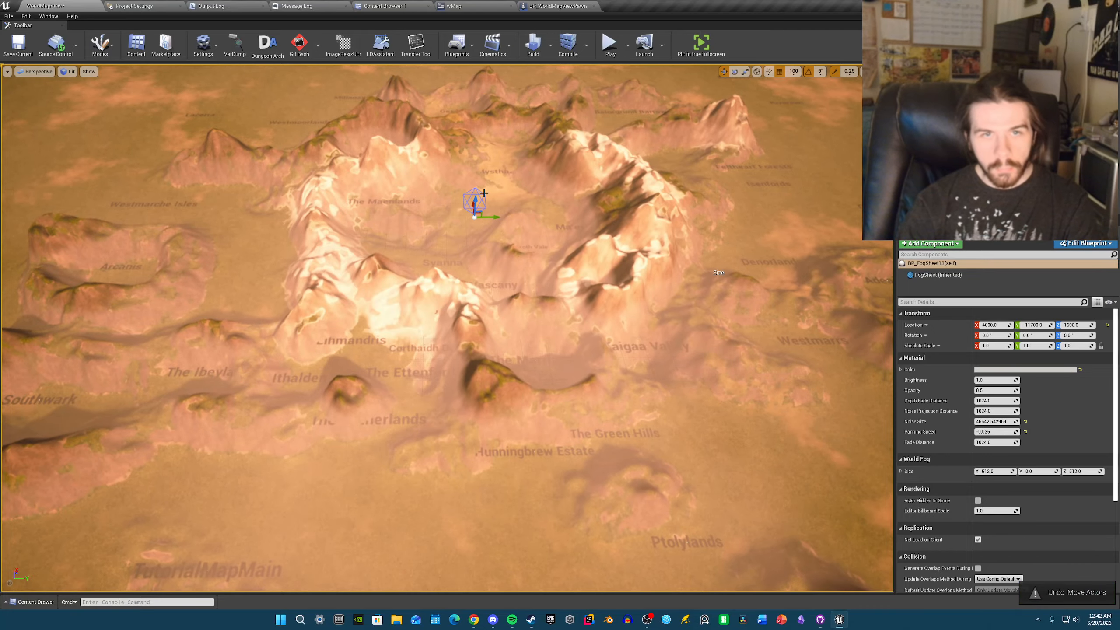
- Raise the fog sheet slightly above the map surface and preview the world map in a fullscreen play session
drag(477, 200, 482, 200)
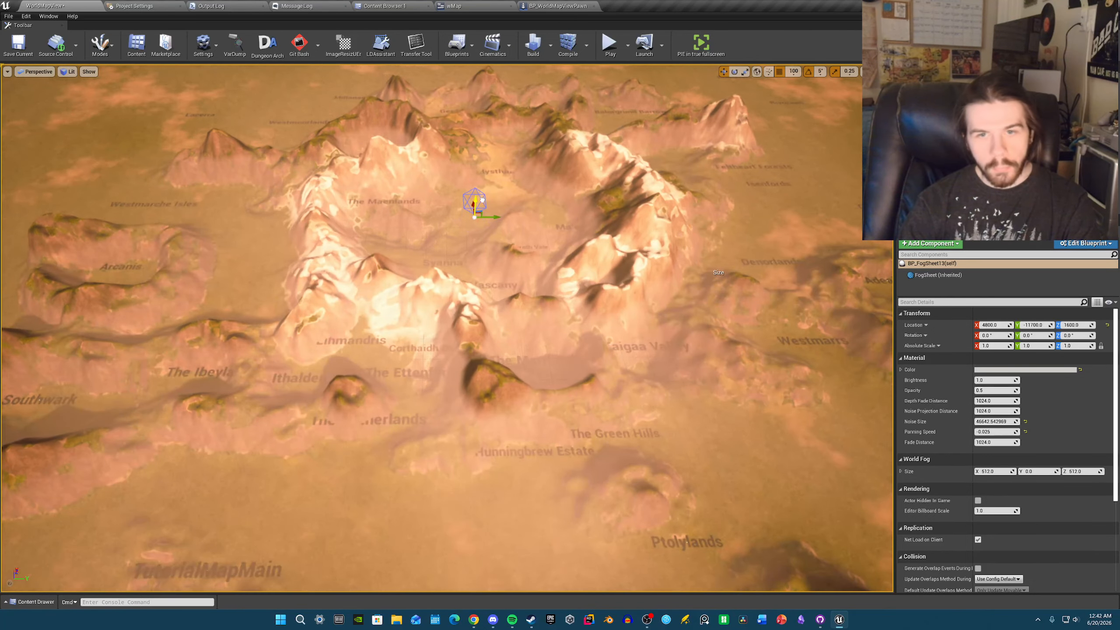
right_drag(483, 199, 486, 184)
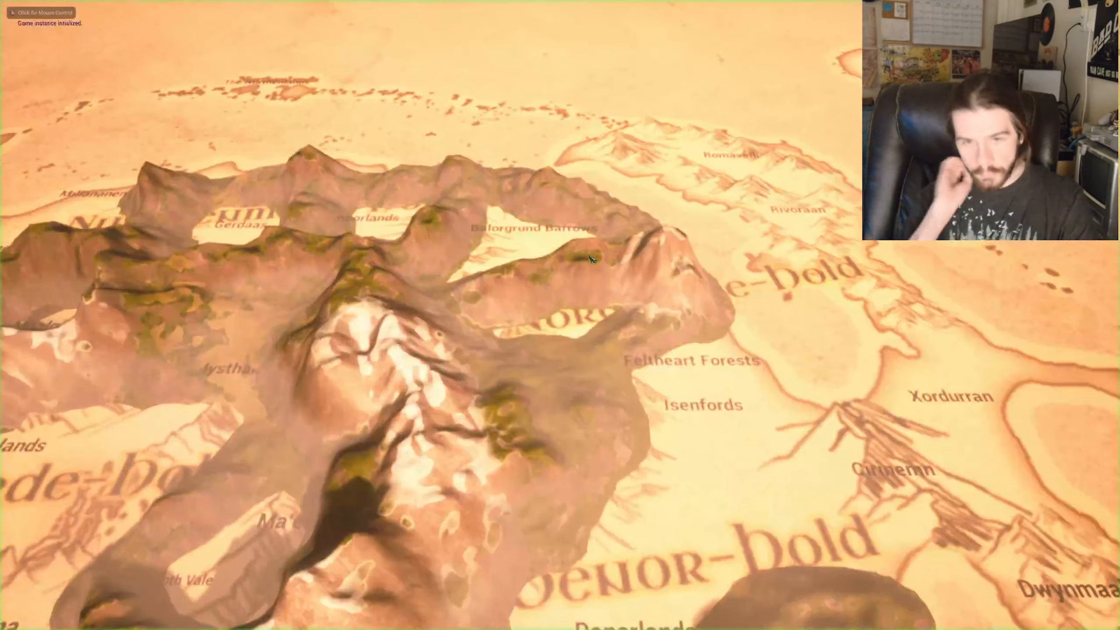
- Survey the fogged central mountains by moving the camera back and sideways in the play session, and end the session
key(s)
key(a)
key(s)
key(a)
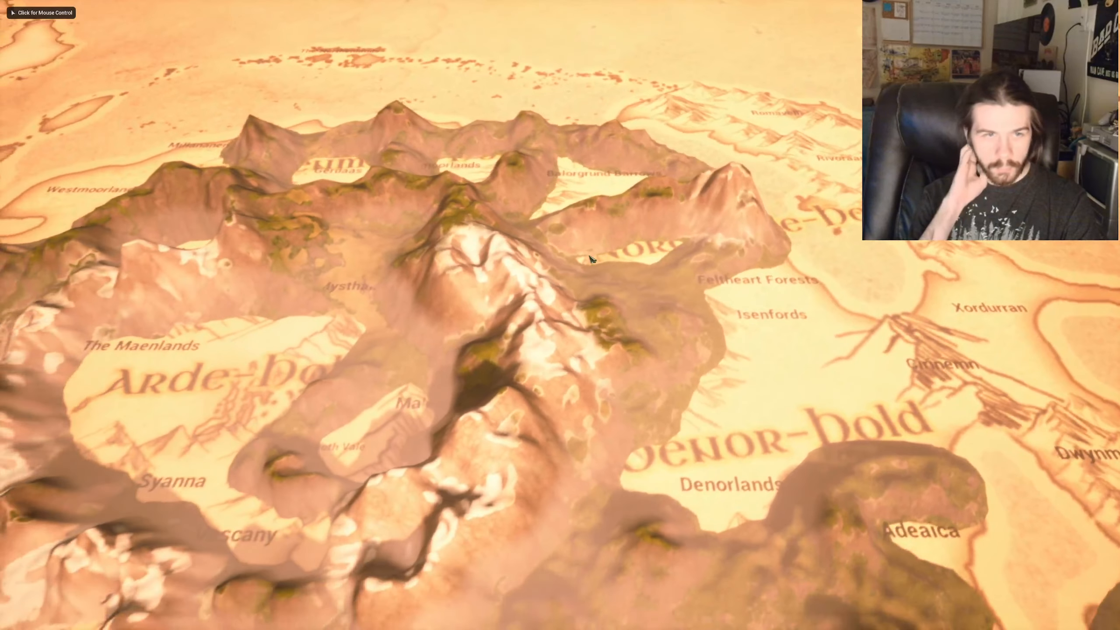
key(s)
key(a)
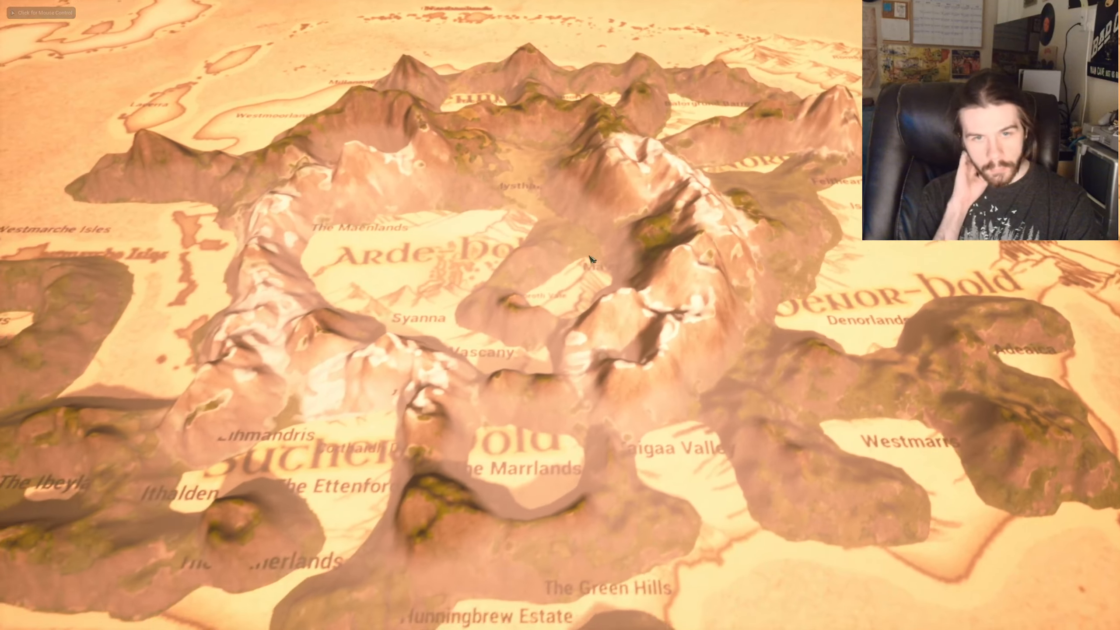
key(d)
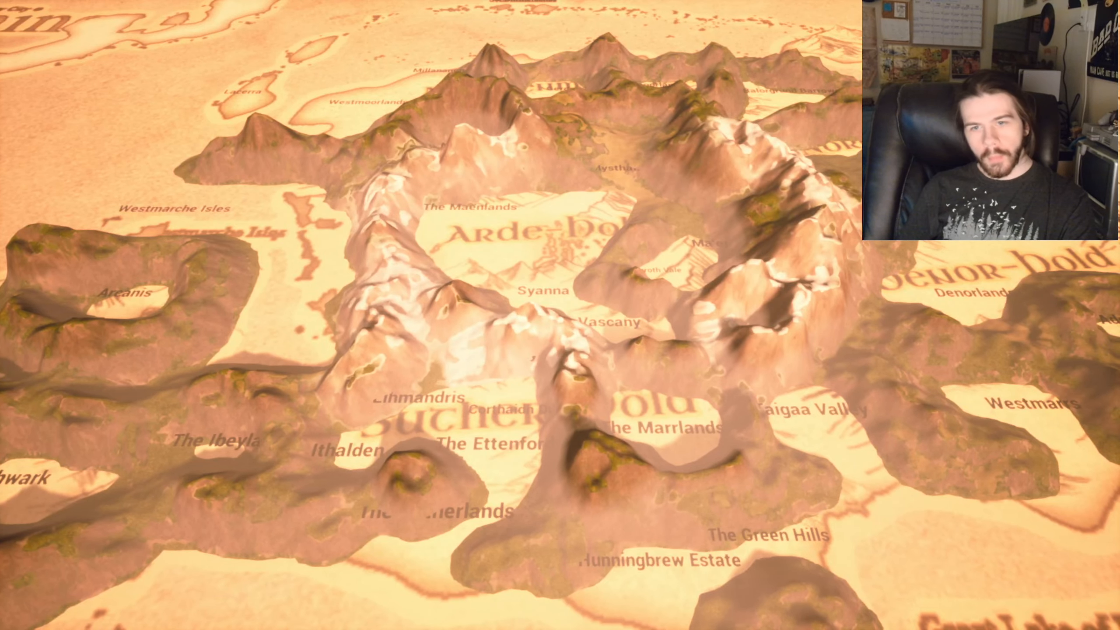
key(Escape)
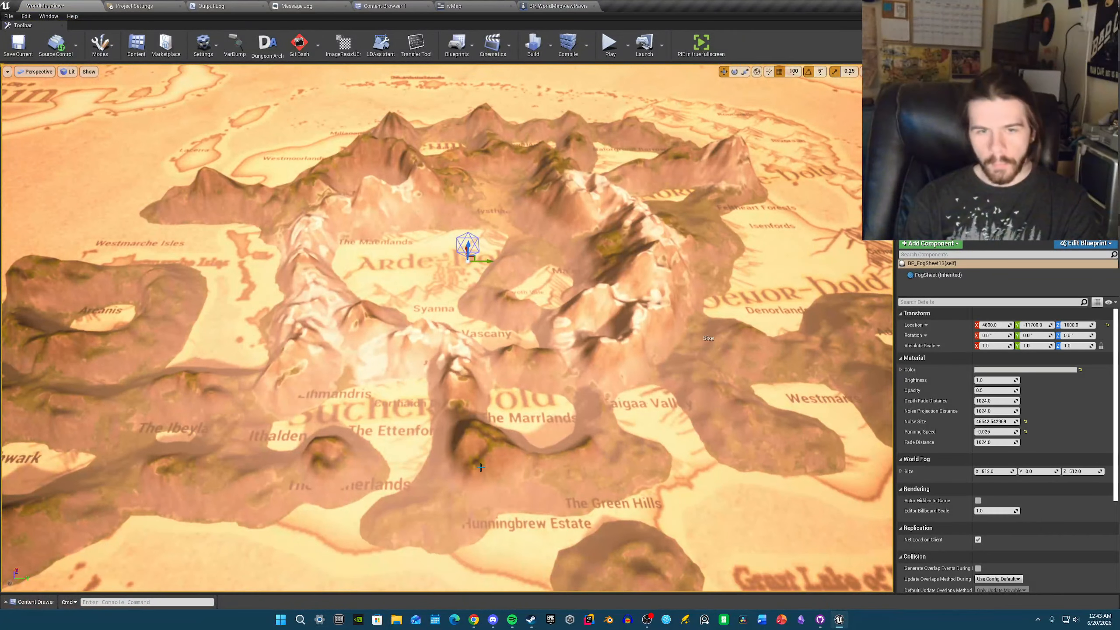
- Frame the whole central mountain range in the editor viewport and take a screenshot of it
key(s)
mouse_move(457, 448)
right_down()
mouse_move(410, 448)
mouse_move(461, 419)
mouse_move(457, 448)
right_up()
key(w)
key(Print)
key(w)
key(ctrl+space)
key(ctrl+space)
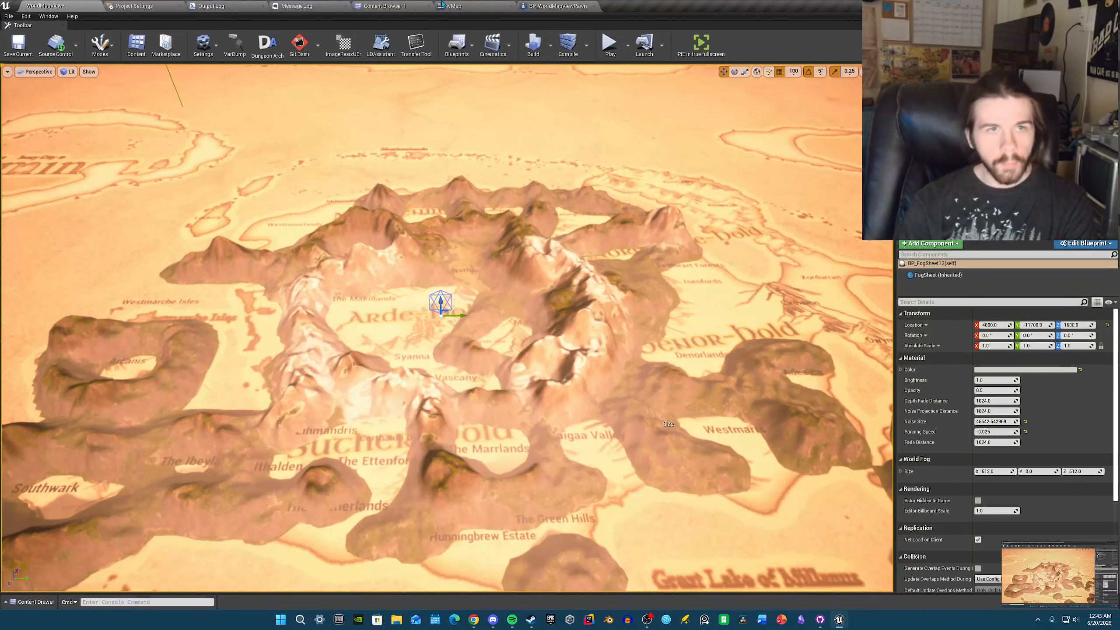
- Rename the collapsed movement graph in the BP_WorldMapViewPawn blueprint to Default Movement Inputs and save the blueprint
click(405, 5)
drag(471, 2, 493, 1)
click(492, 4)
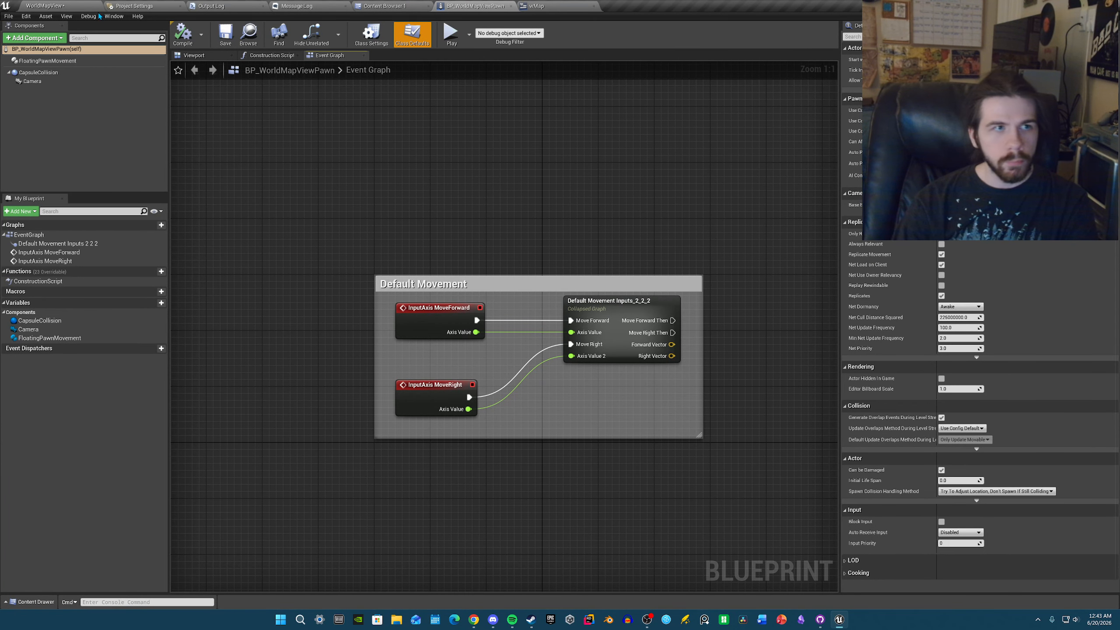
click(647, 310)
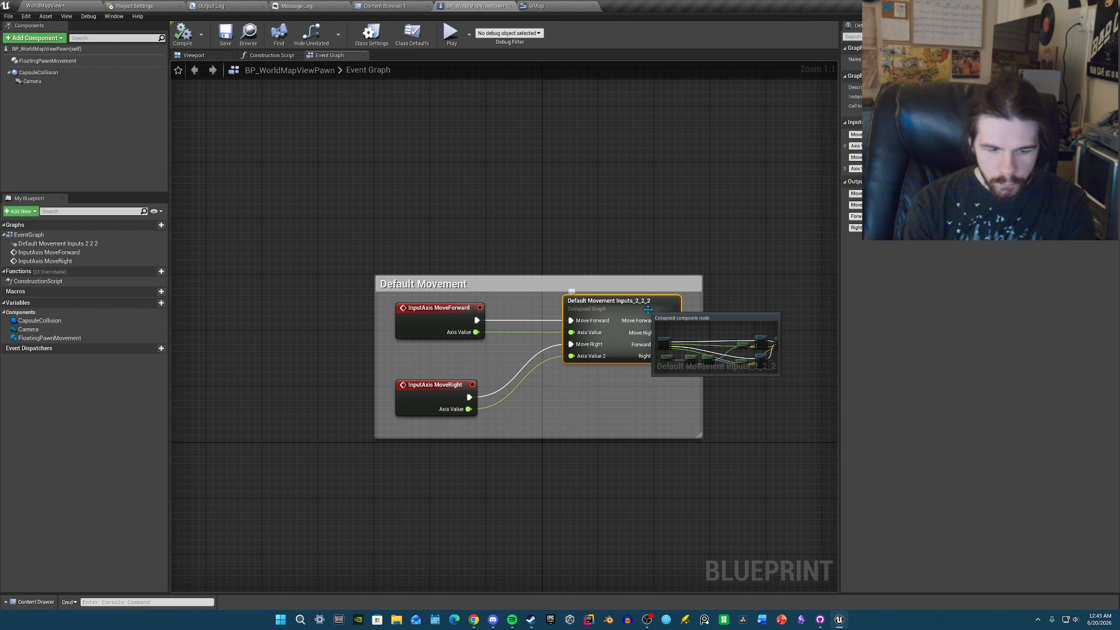
key(F2)
key(Right)
key(BackSpace)
key(BackSpace)
key(BackSpace)
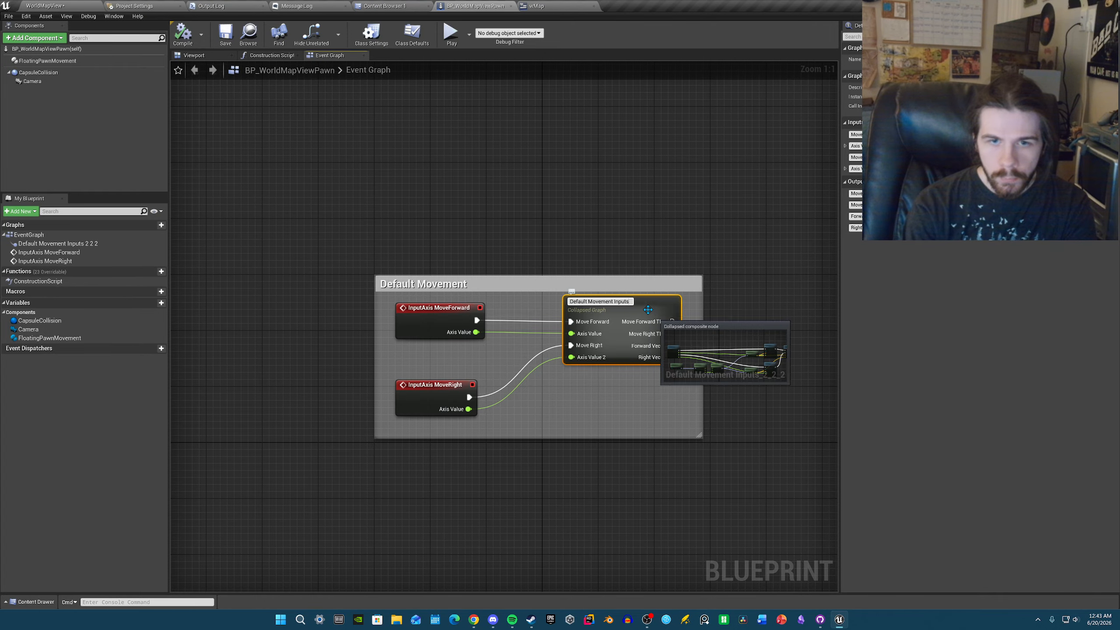
key(Return)
click(735, 351)
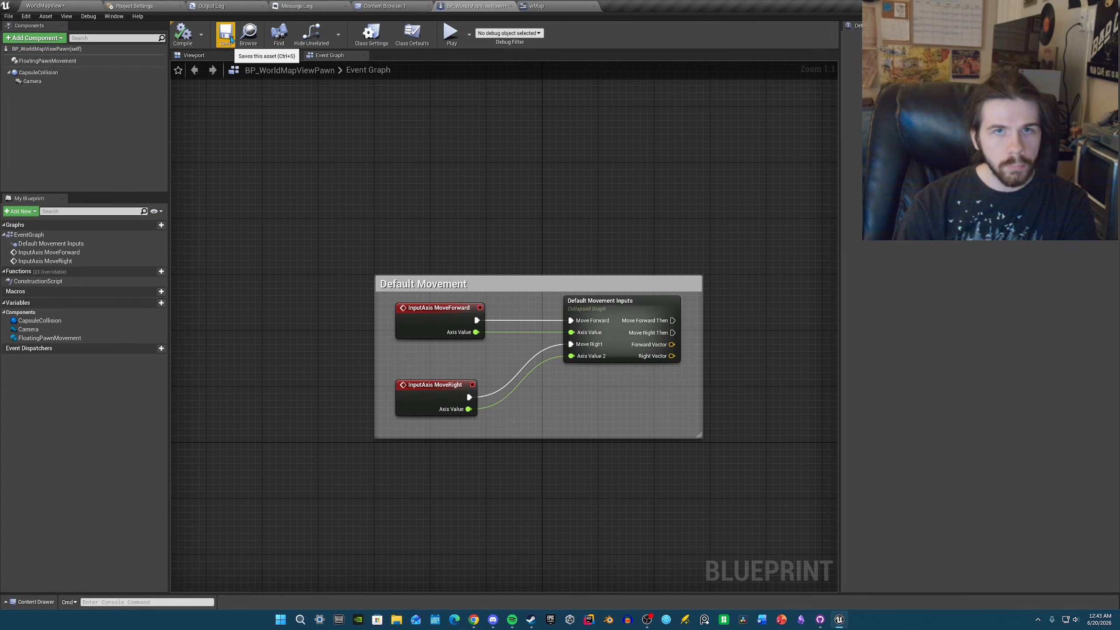
click(226, 35)
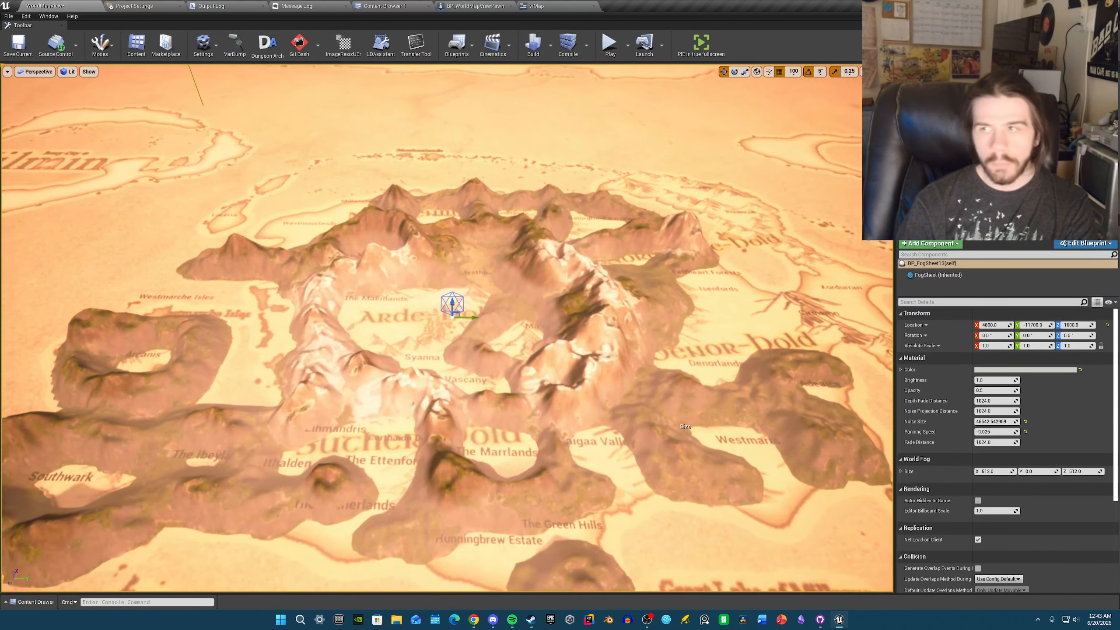
- Save the modified WorldMapView level by choosing which content to save
key(s)
key(ctrl+space)
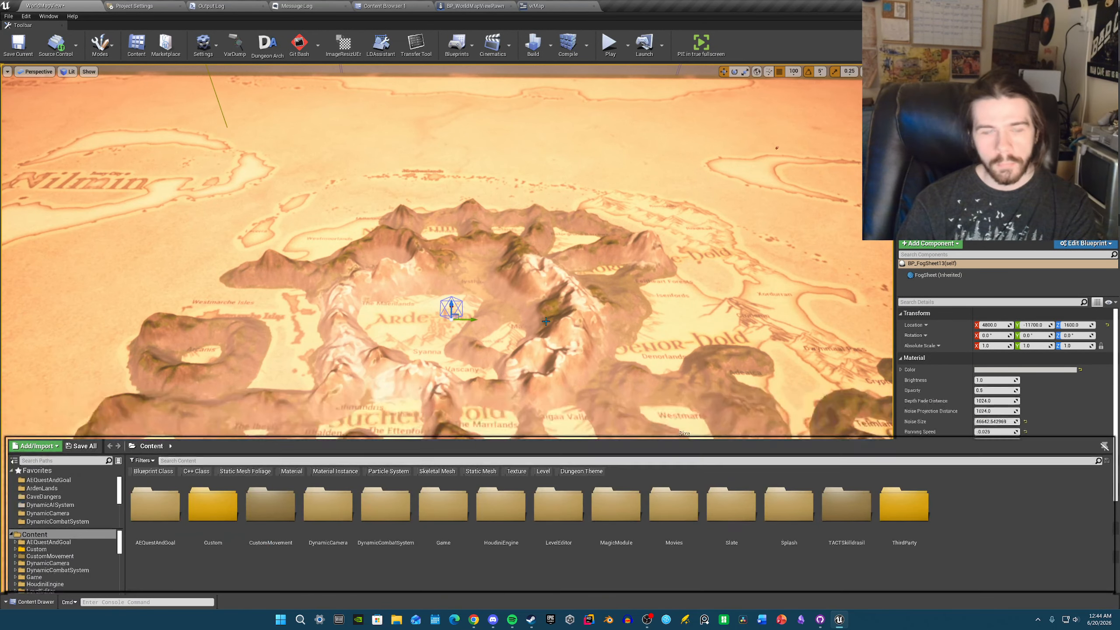
key(ctrl+space)
scroll(495, 308, up, 3)
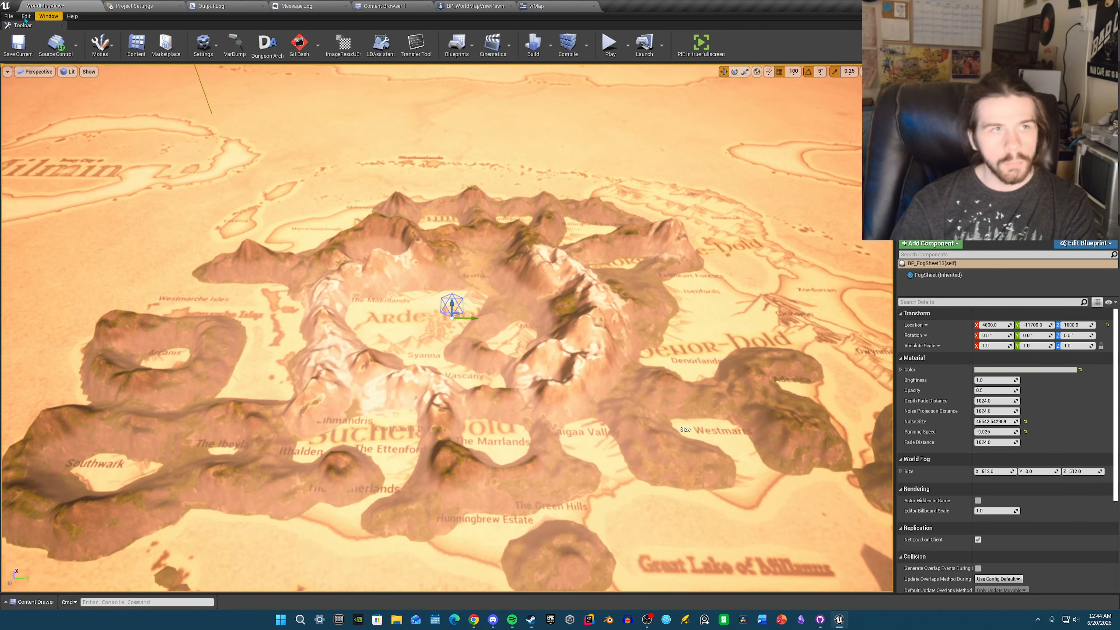
click(9, 16)
click(60, 109)
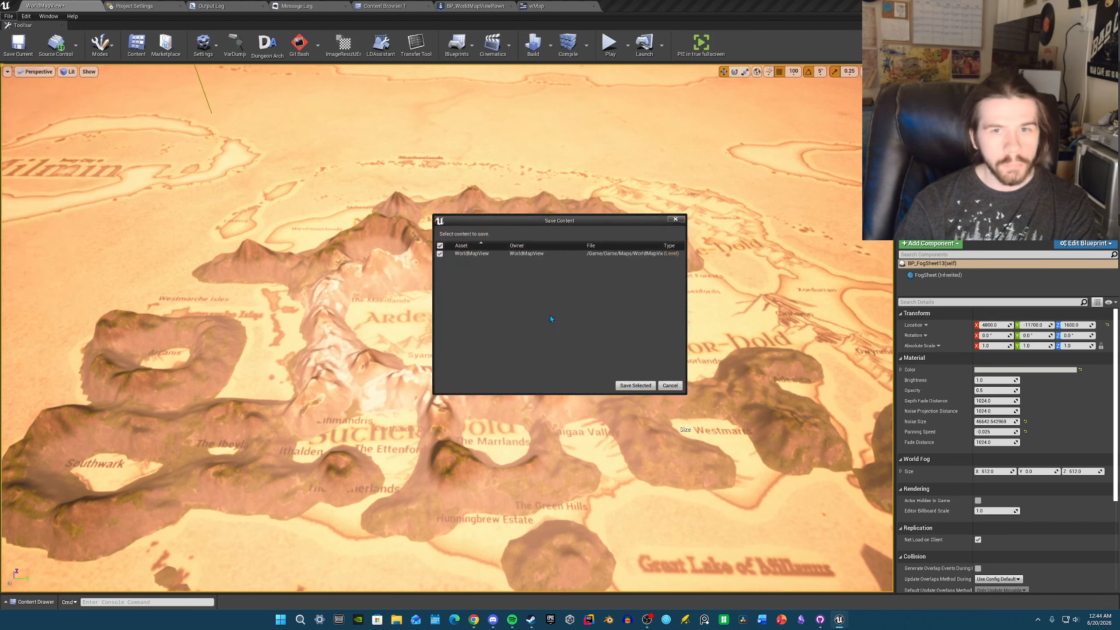
click(640, 389)
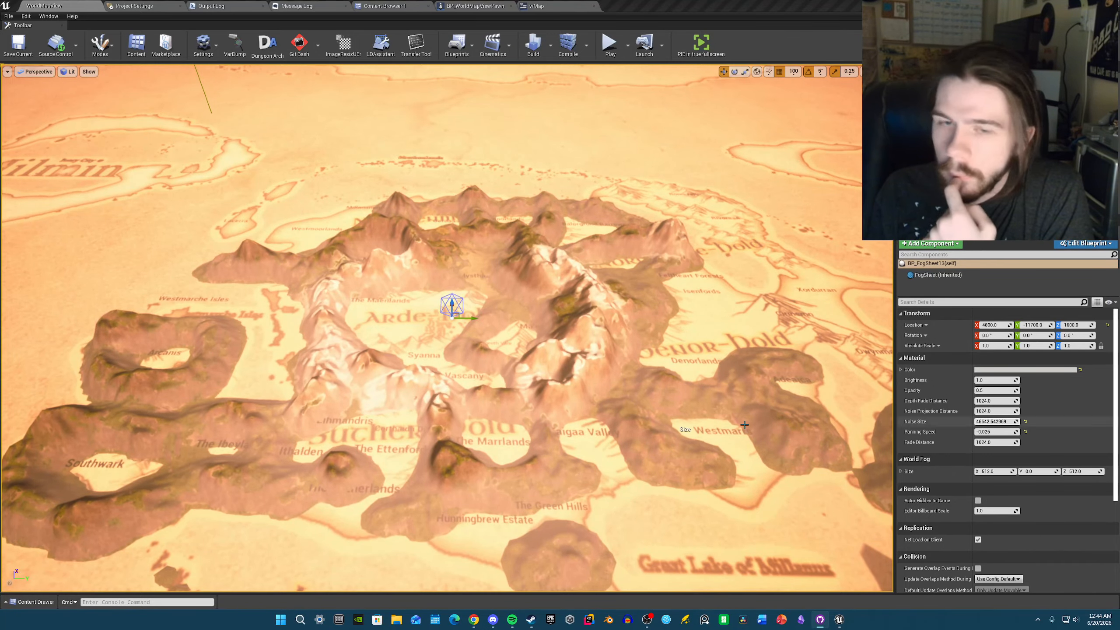
- Preview the world map in a fullscreen play session, surveying the central mountains, the southwest and the eastern regions, and end the session
click(384, 5)
click(73, 6)
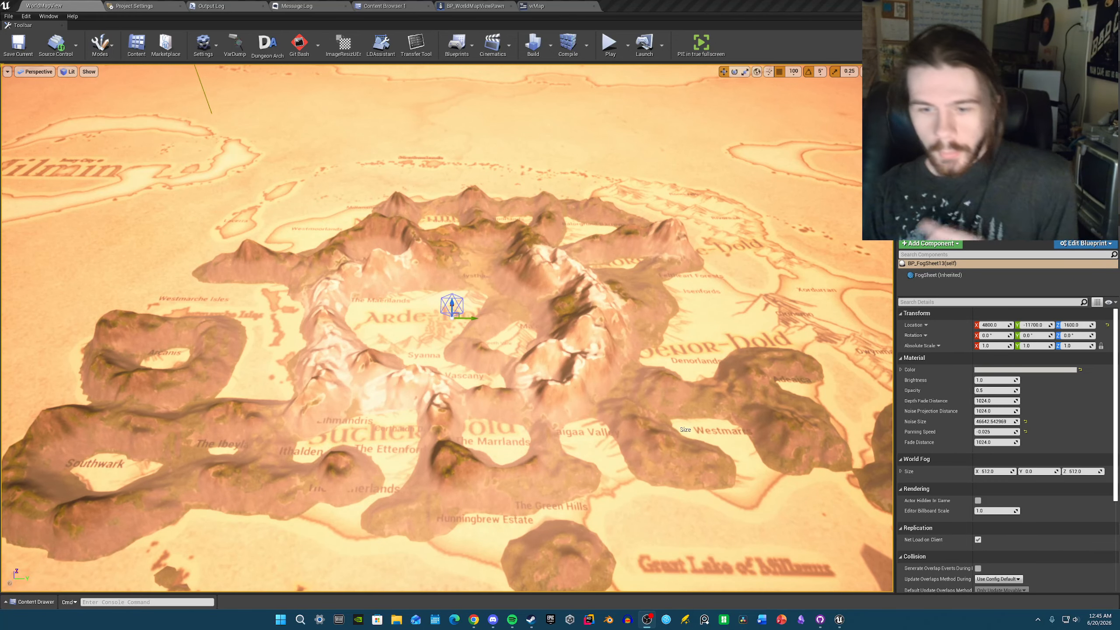
click(701, 44)
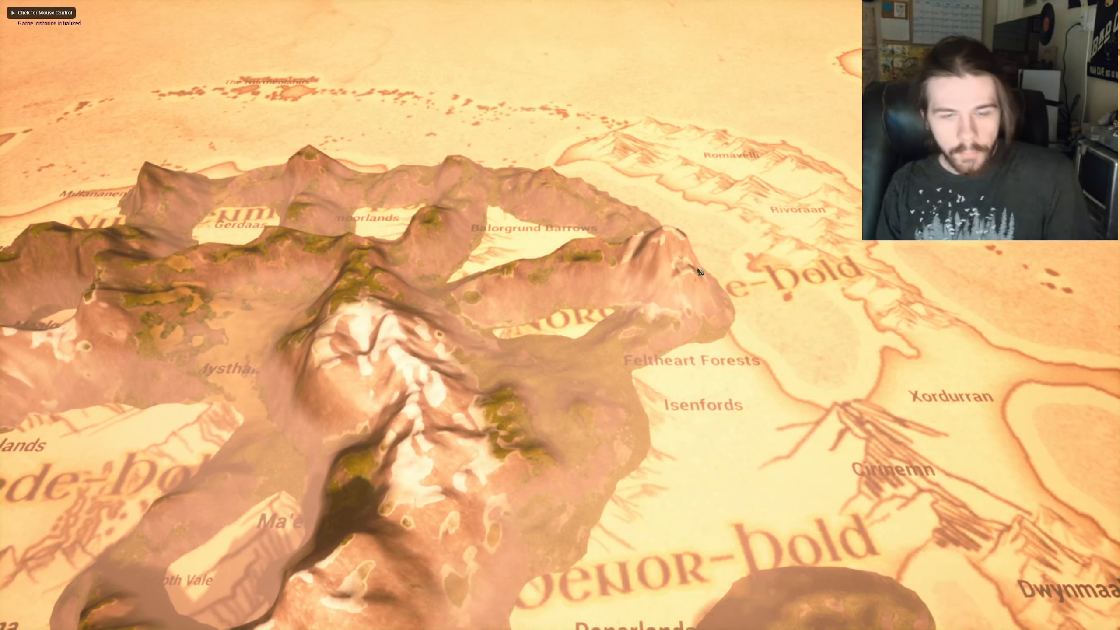
key(s)
key(a)
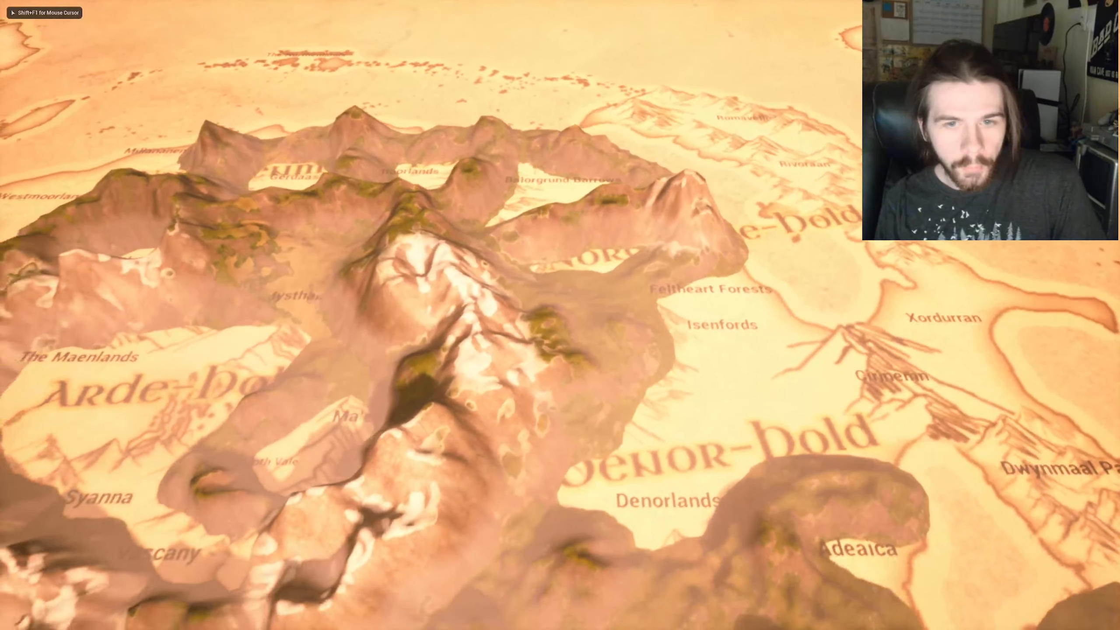
key(s)
key(a)
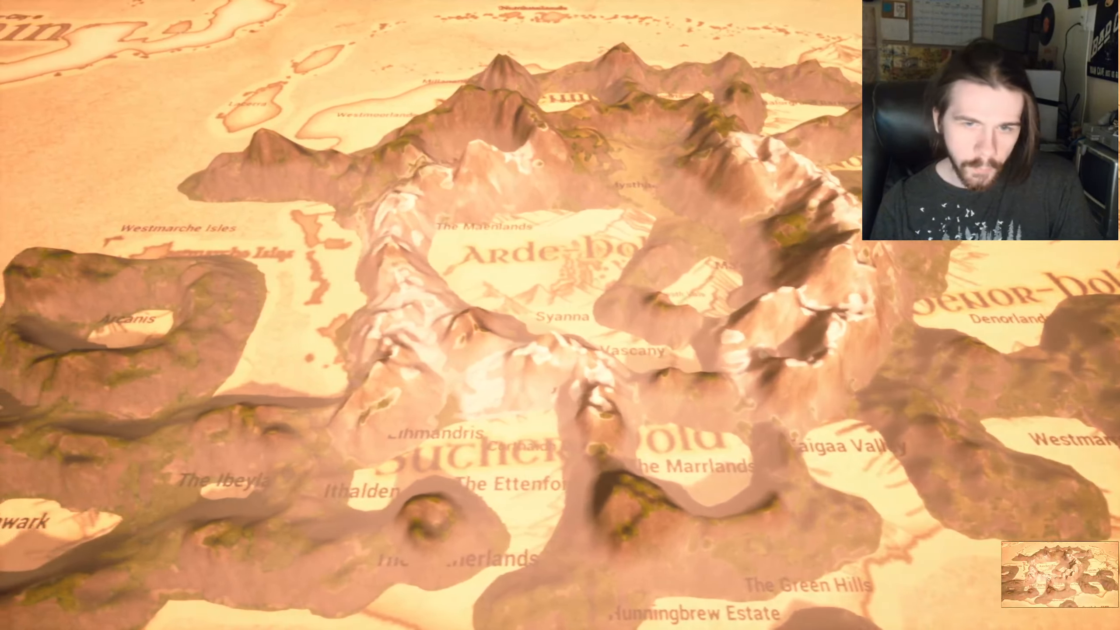
key(s)
key(a)
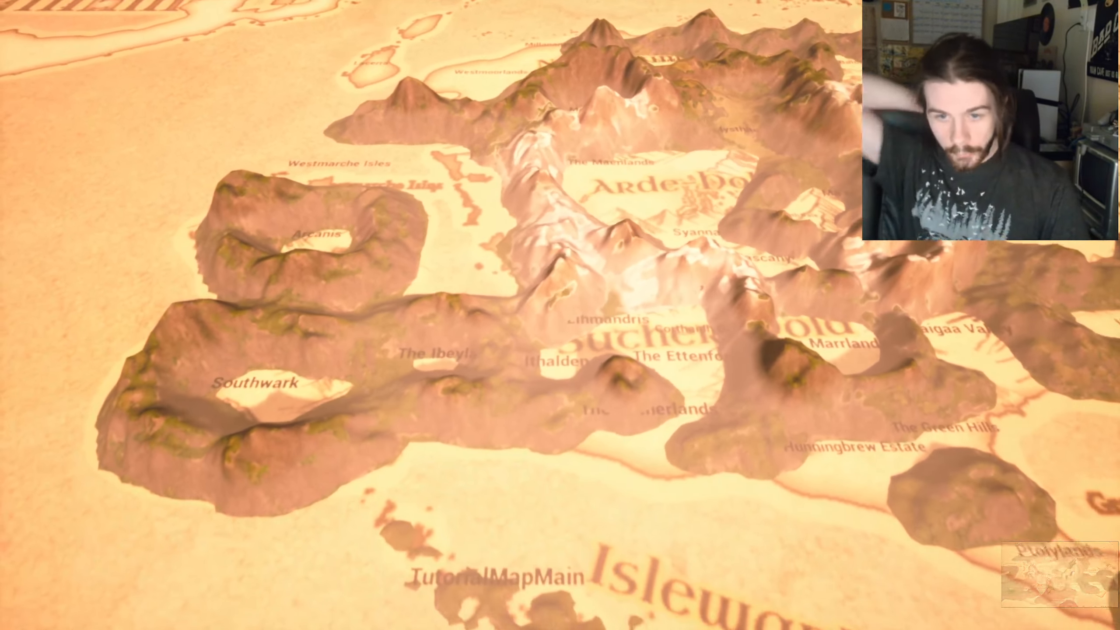
key(s)
key(d)
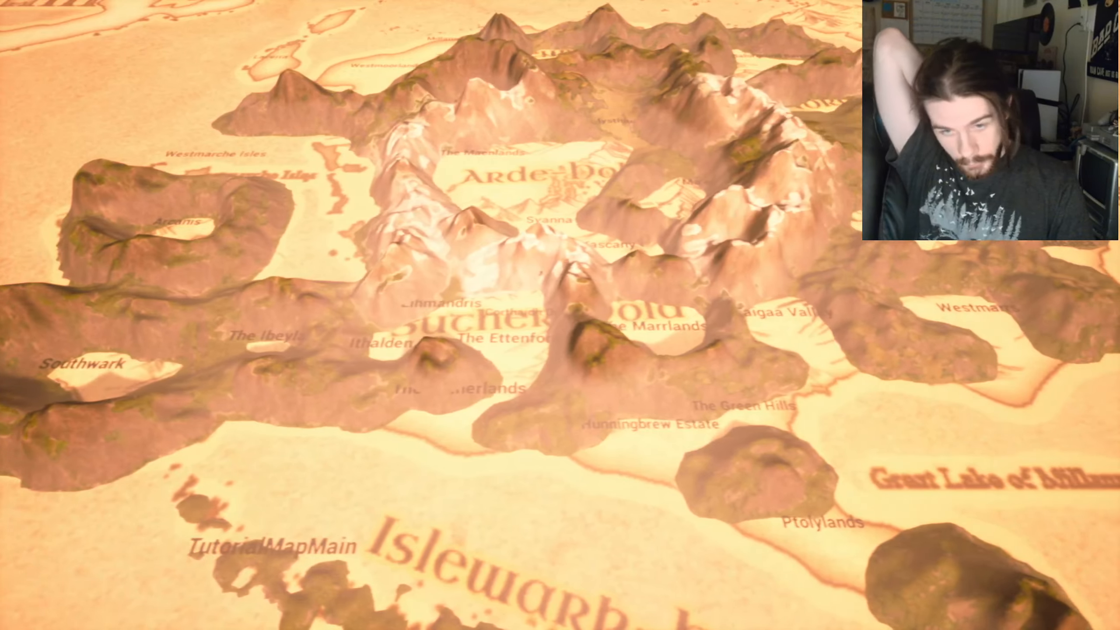
key(d)
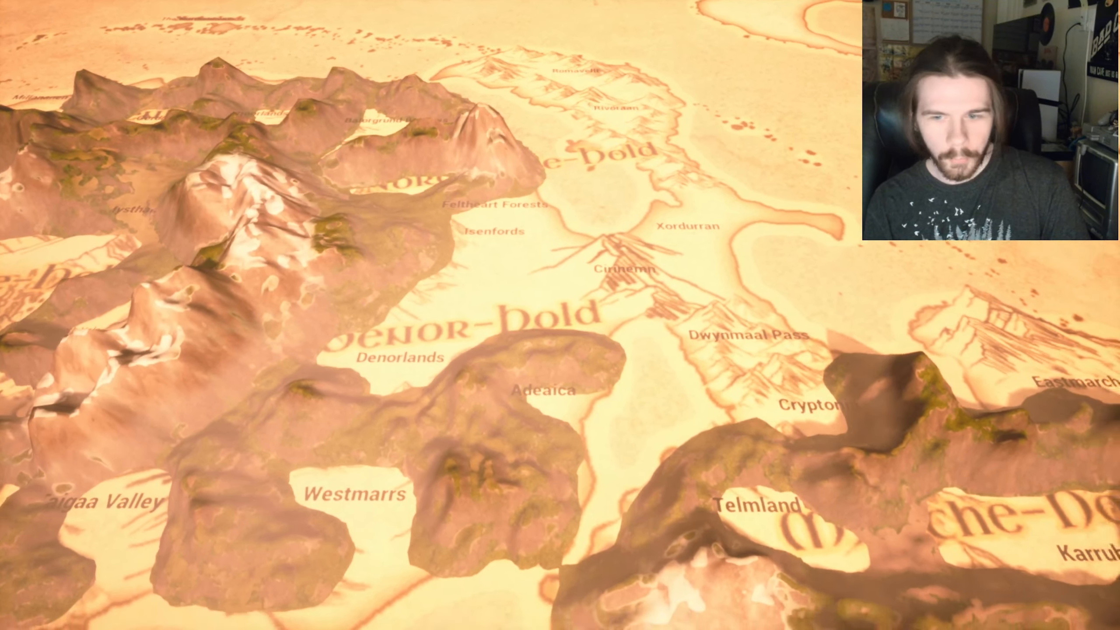
key(s)
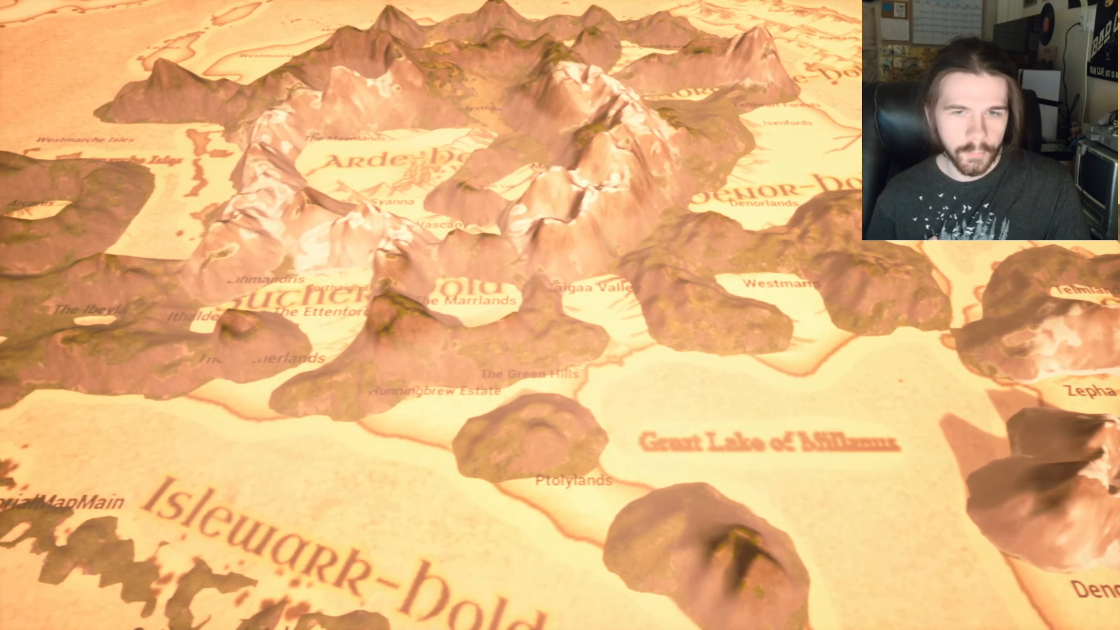
key(w)
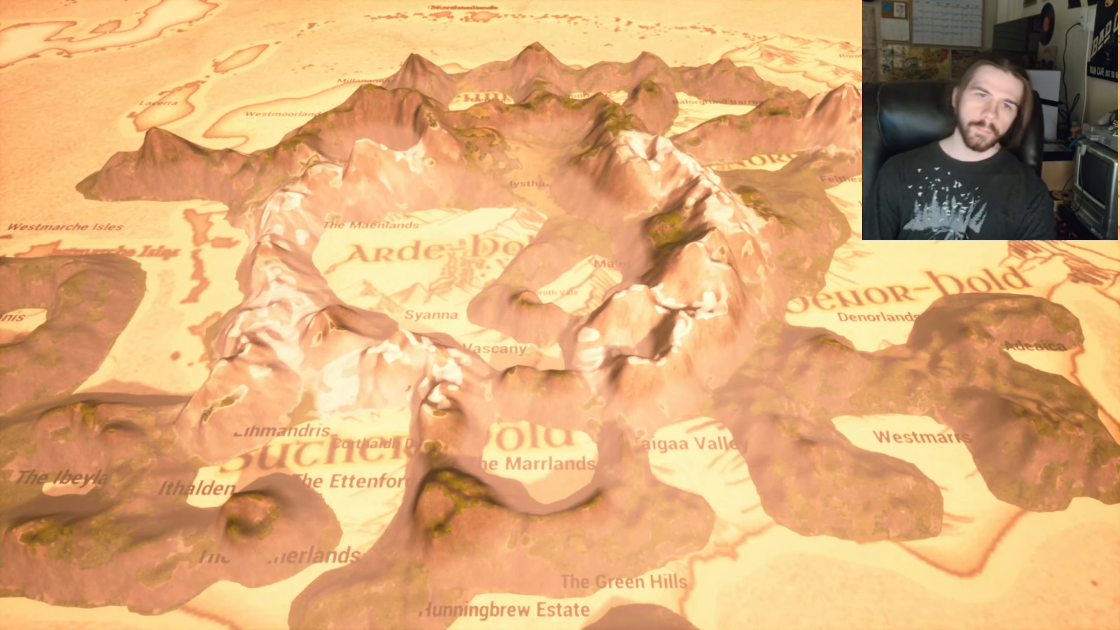
key(Escape)
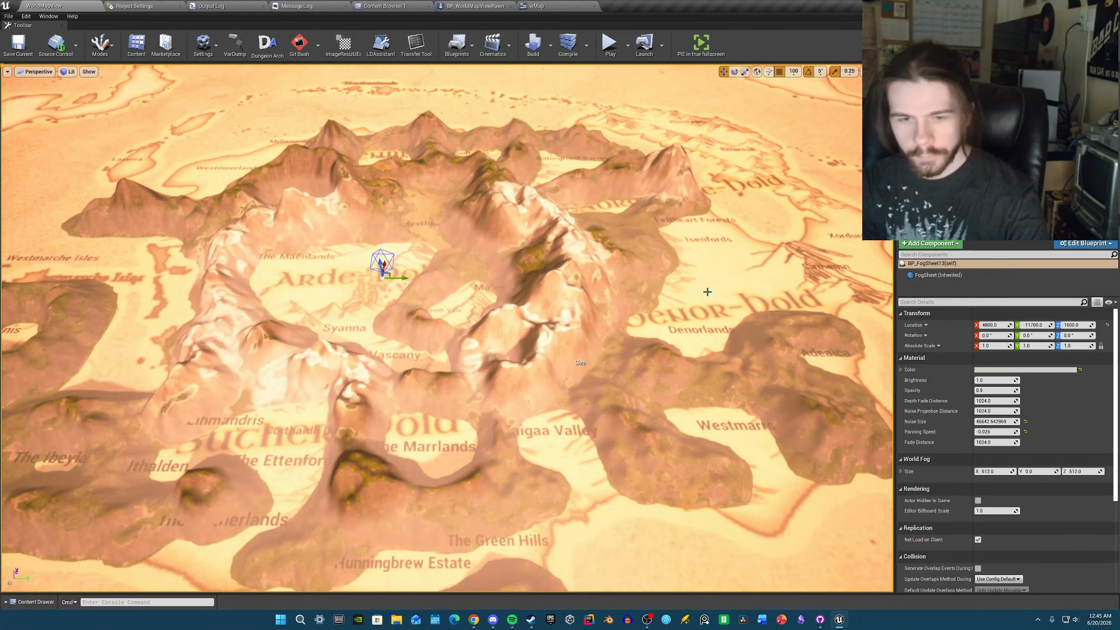